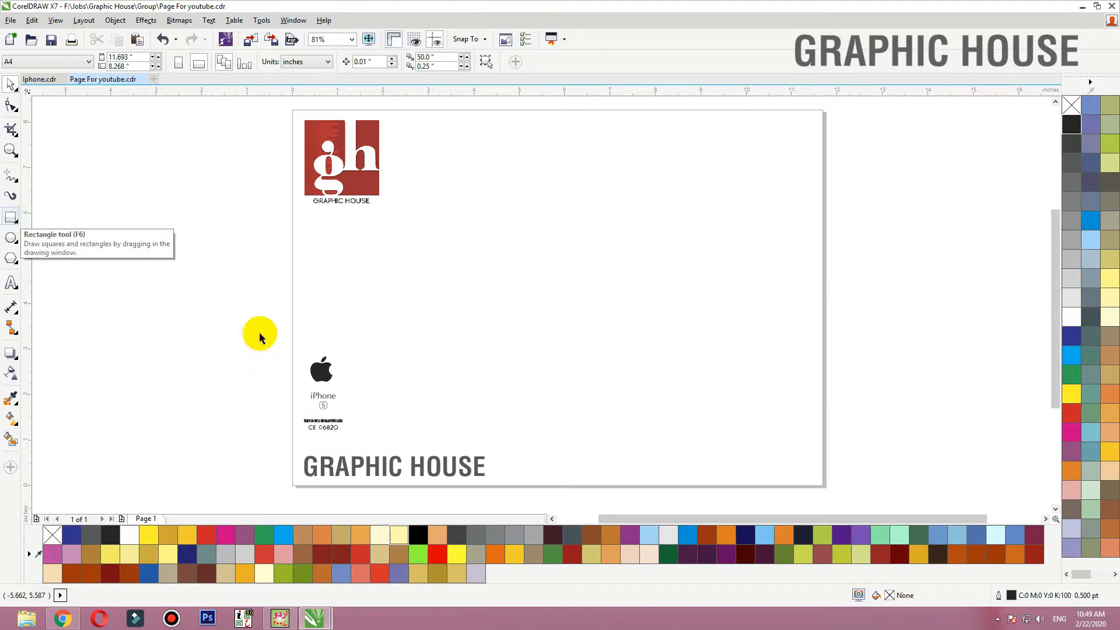
Enlarge the Apple logo and iPhone text artwork in the page's lower-left area to about 1.15 by 2 inches
{"action": "left_click", "coordinate": [331, 383]}
{"action": "left_click_drag", "start_coordinate": [402, 350], "coordinate": [281, 431]}
{"action": "left_click_drag", "start_coordinate": [352, 347], "coordinate": [361, 324]}
{"action": "left_click", "coordinate": [386, 320]}
{"action": "left_click_drag", "start_coordinate": [222, 262], "coordinate": [386, 415]}
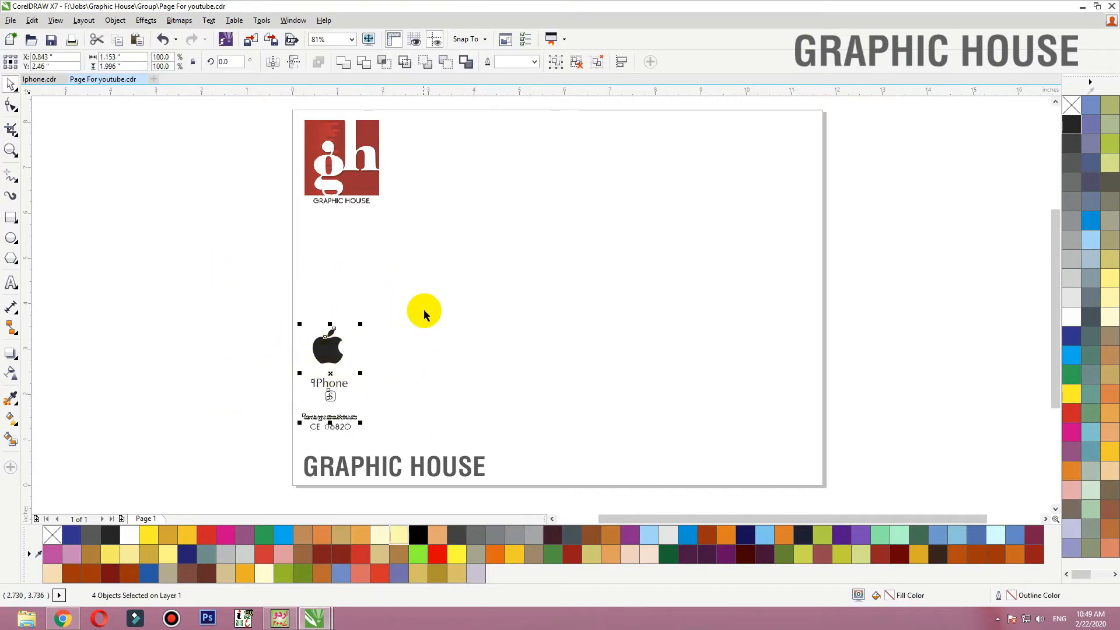
{"action": "left_click", "coordinate": [423, 291]}
{"action": "left_click_drag", "start_coordinate": [408, 286], "coordinate": [272, 411]}
{"action": "left_click", "coordinate": [225, 350]}
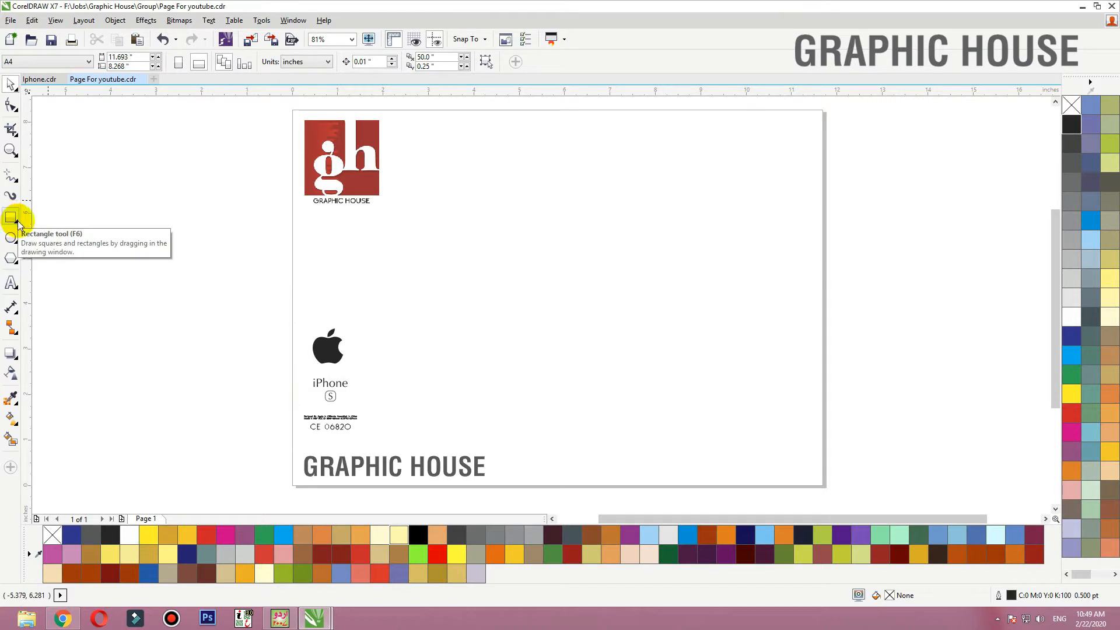
Draw a rectangle in the middle of the page and set its size to 2.9 by 6 inches
{"action": "left_click", "coordinate": [10, 218]}
{"action": "left_click_drag", "start_coordinate": [477, 143], "coordinate": [633, 426]}
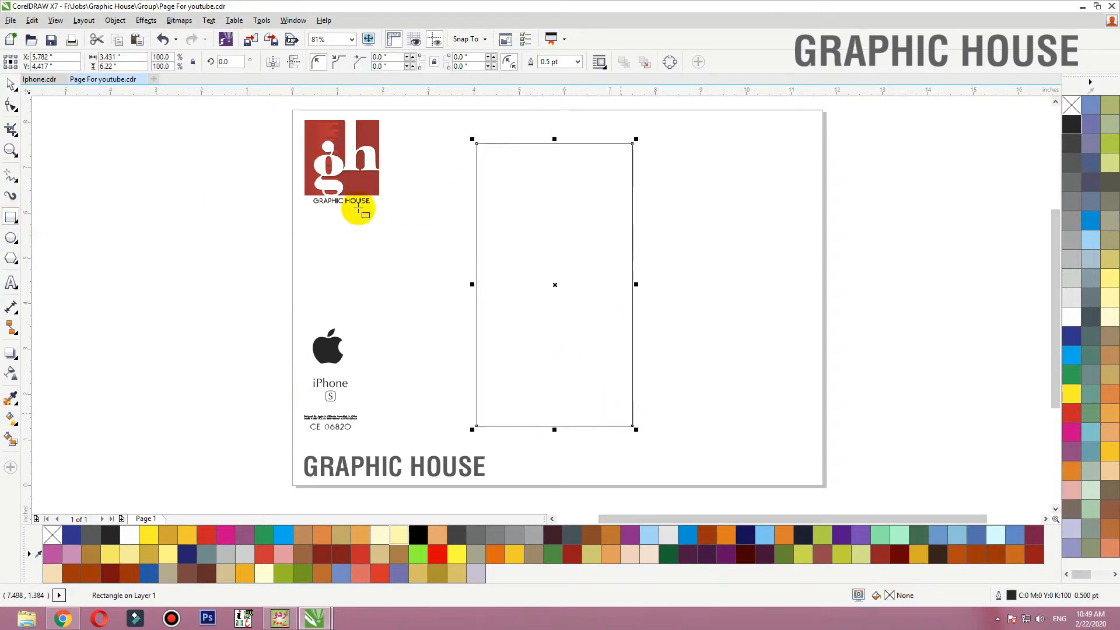
{"action": "left_click_drag", "start_coordinate": [126, 55], "coordinate": [0, 50]}
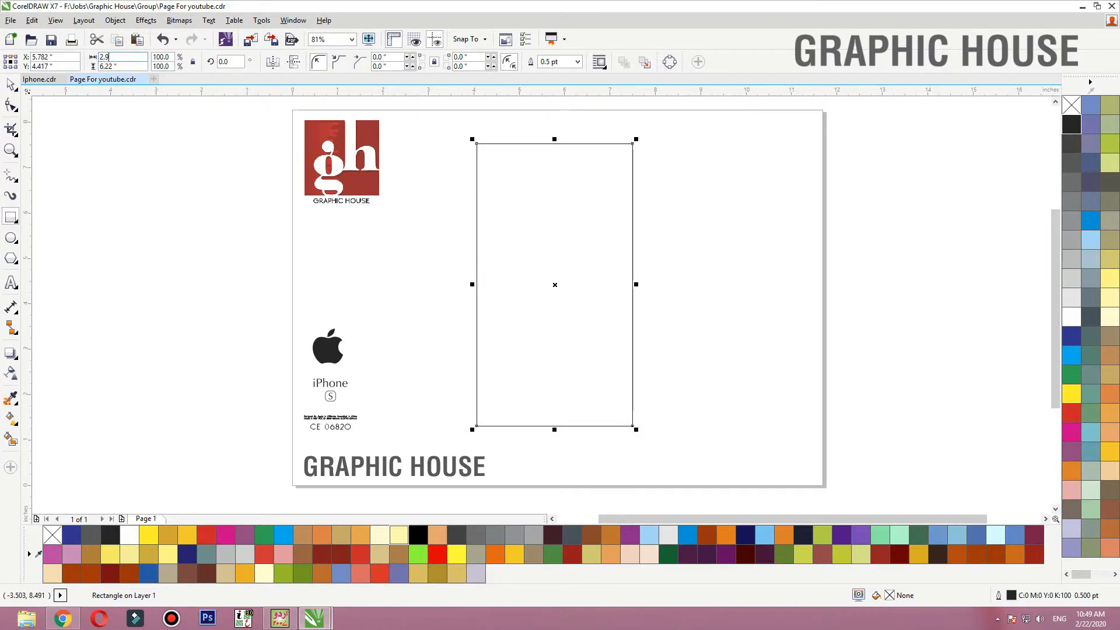
{"action": "left_click", "coordinate": [107, 56]}
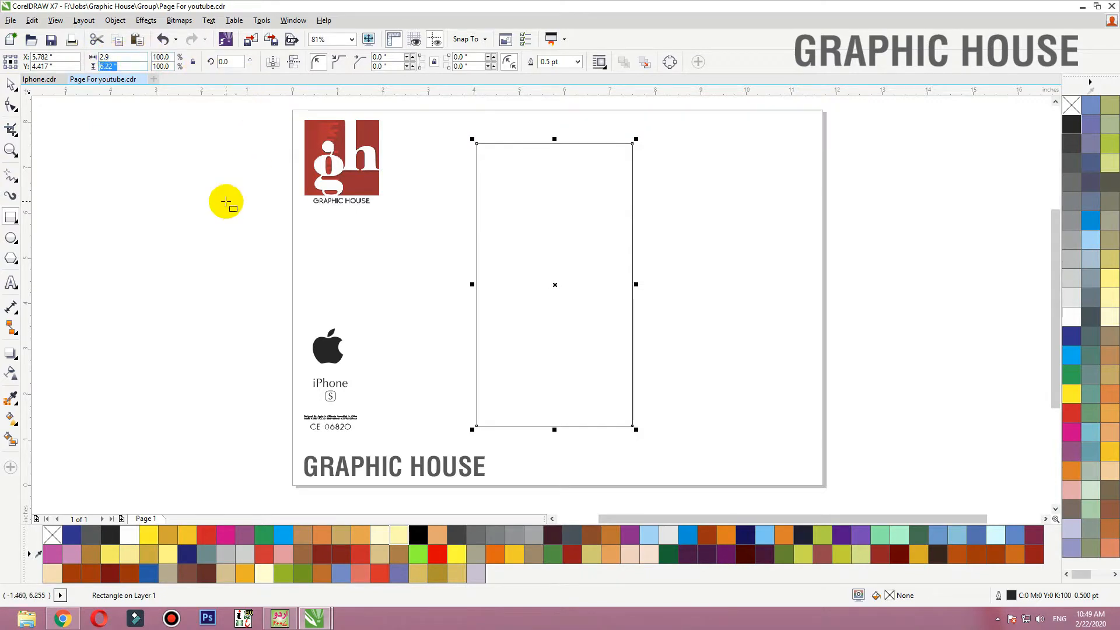
{"action": "type", "text": "6"}
{"action": "key", "text": "Return"}
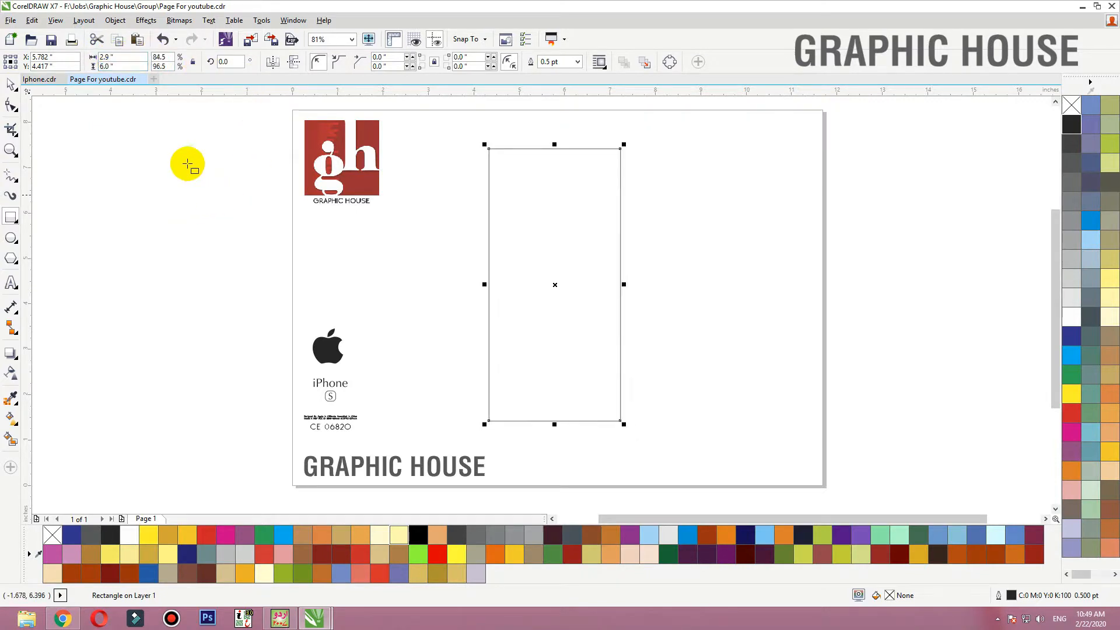
Reduce the rectangle's height to 5.9 inches and finally to 5.8 inches
{"action": "left_click", "coordinate": [138, 66]}
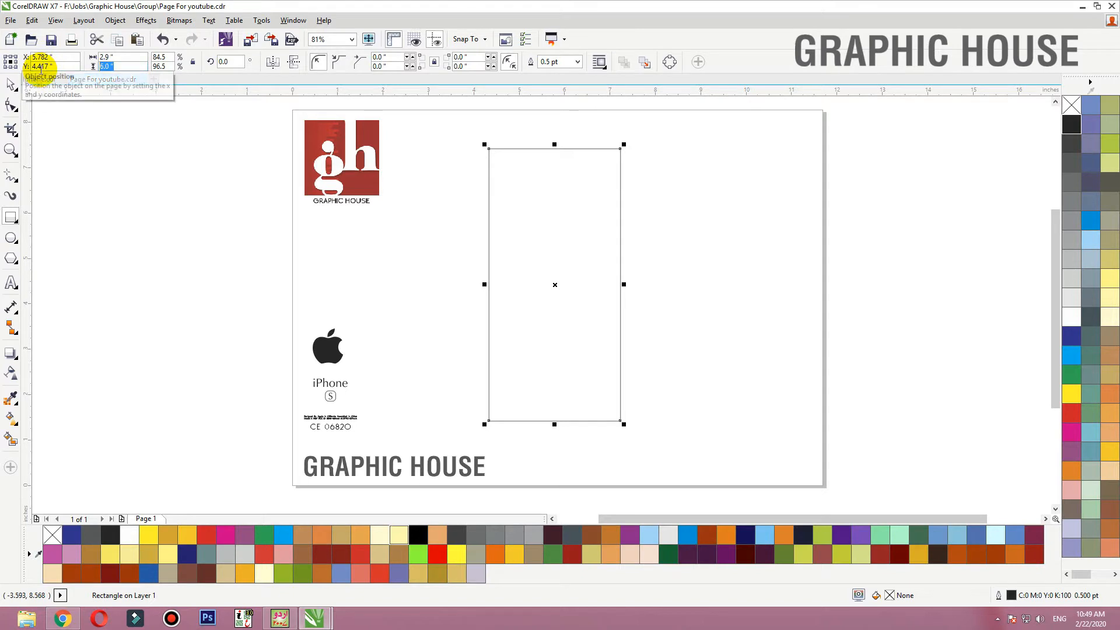
{"action": "type", "text": "5.9"}
{"action": "key", "text": "Return"}
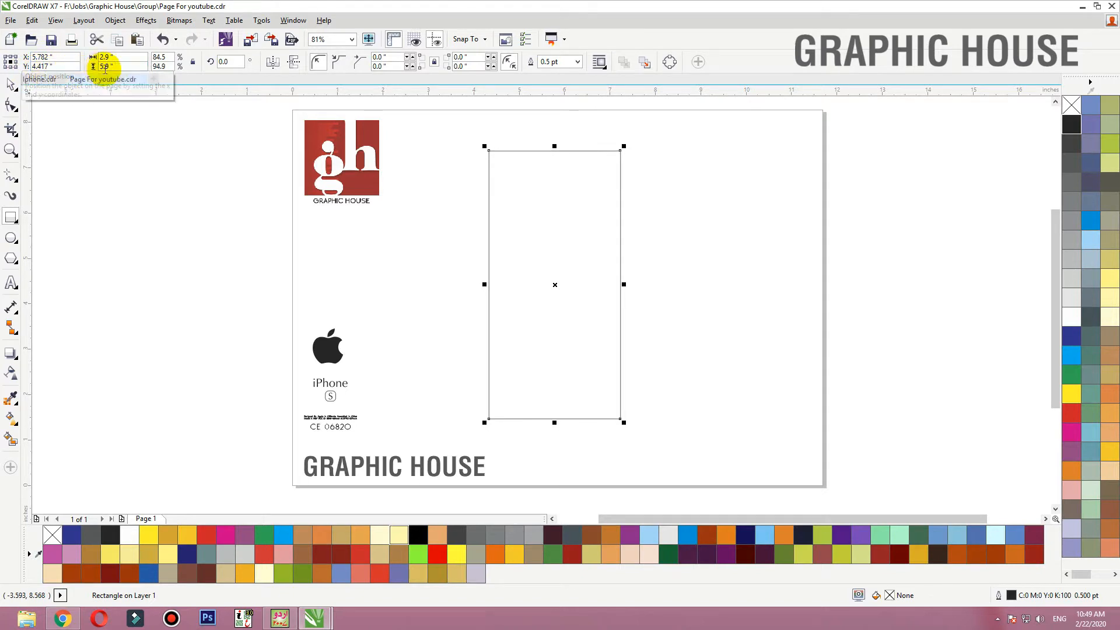
{"action": "left_click", "coordinate": [112, 66]}
{"action": "type", "text": "5."}
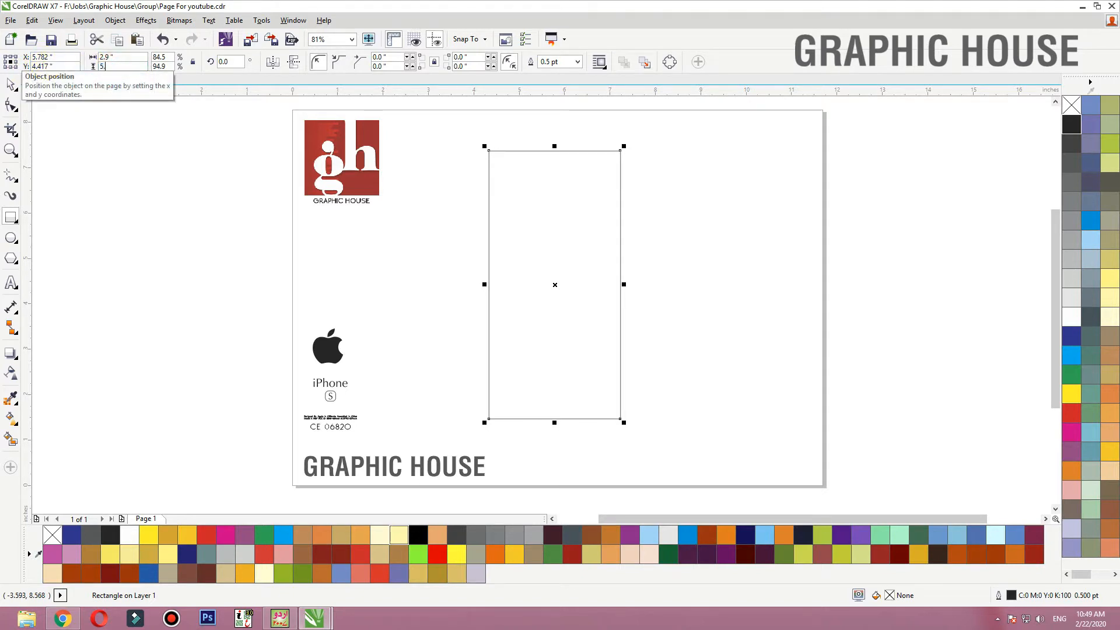
{"action": "type", "text": "8"}
{"action": "key", "text": "Return"}
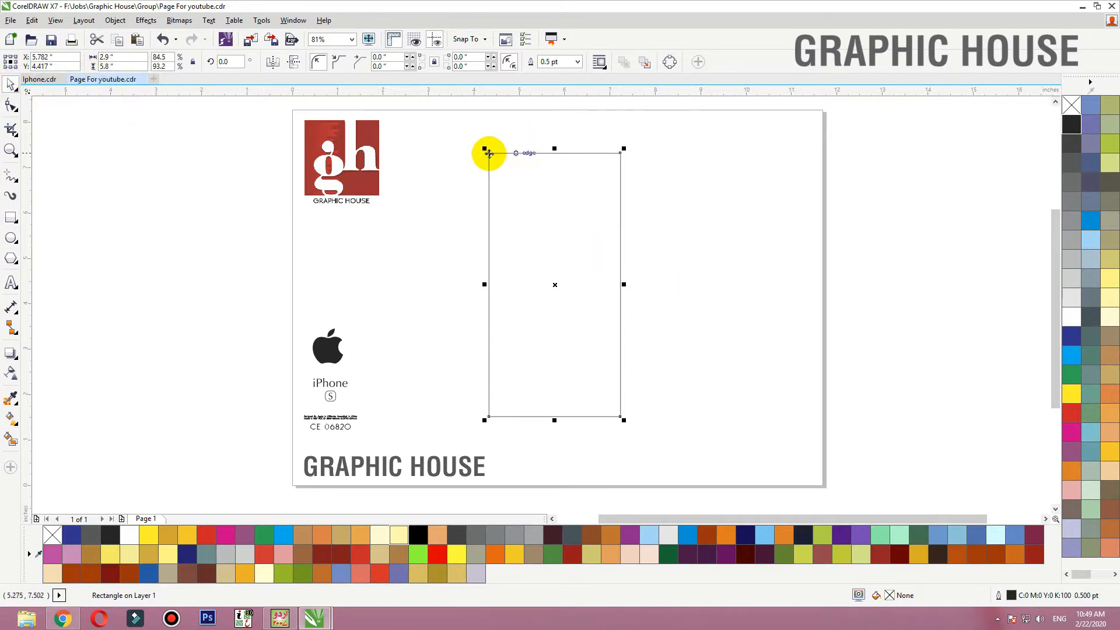
Select the rectangle and centre it on the page
{"action": "left_click", "coordinate": [104, 66]}
{"action": "left_click", "coordinate": [570, 273]}
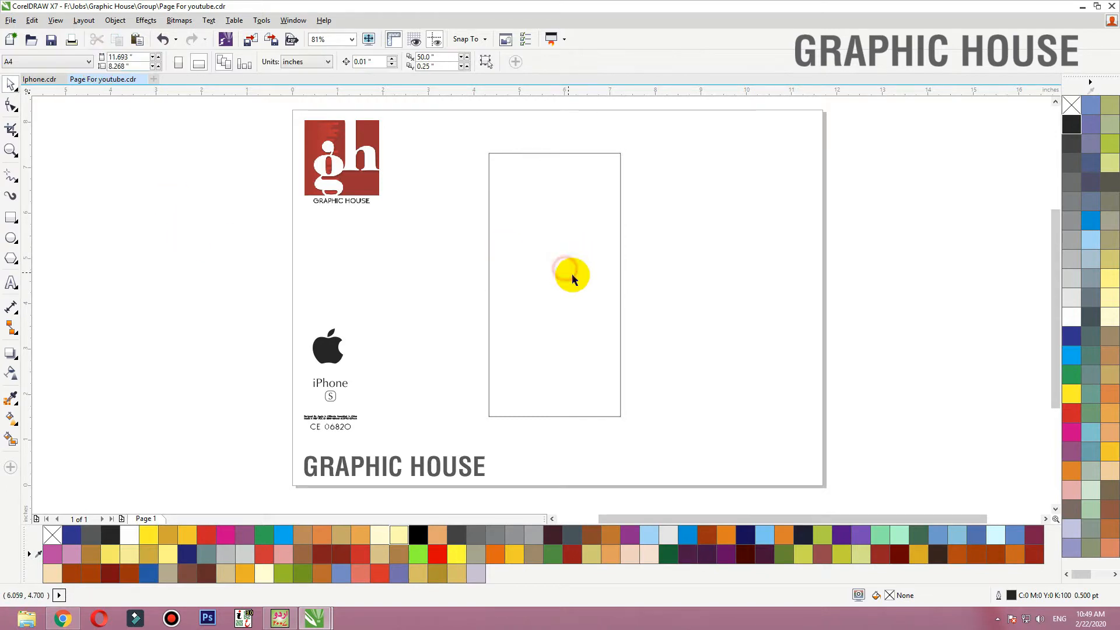
{"action": "left_click_drag", "start_coordinate": [668, 129], "coordinate": [413, 439]}
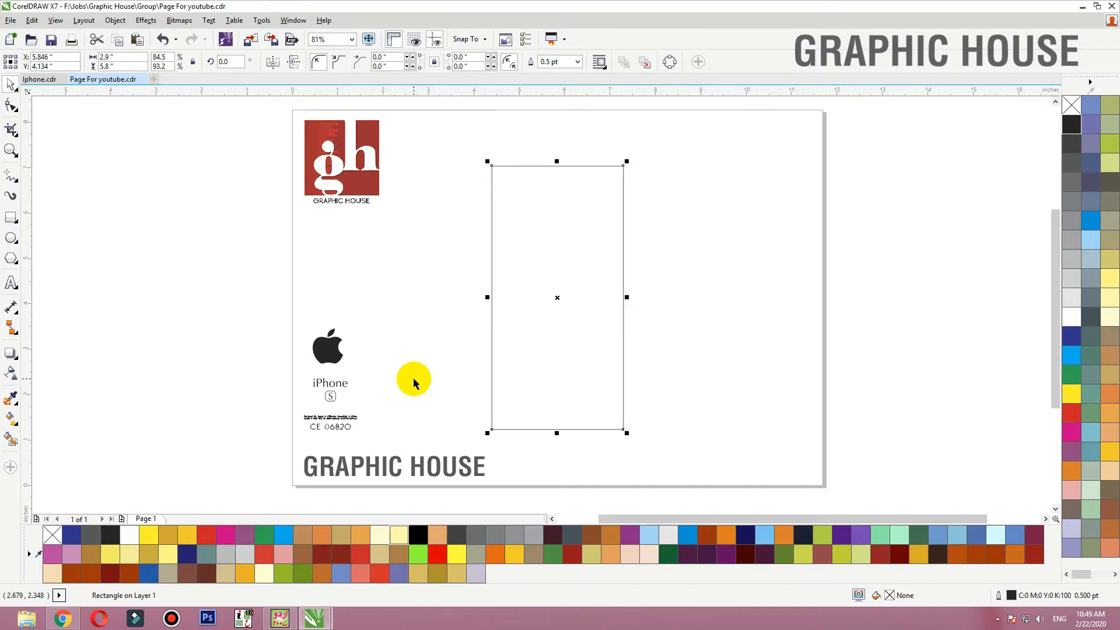
Switch to Chrome and search Google Images for "iphone" in a new tab
{"action": "left_click", "coordinate": [63, 618]}
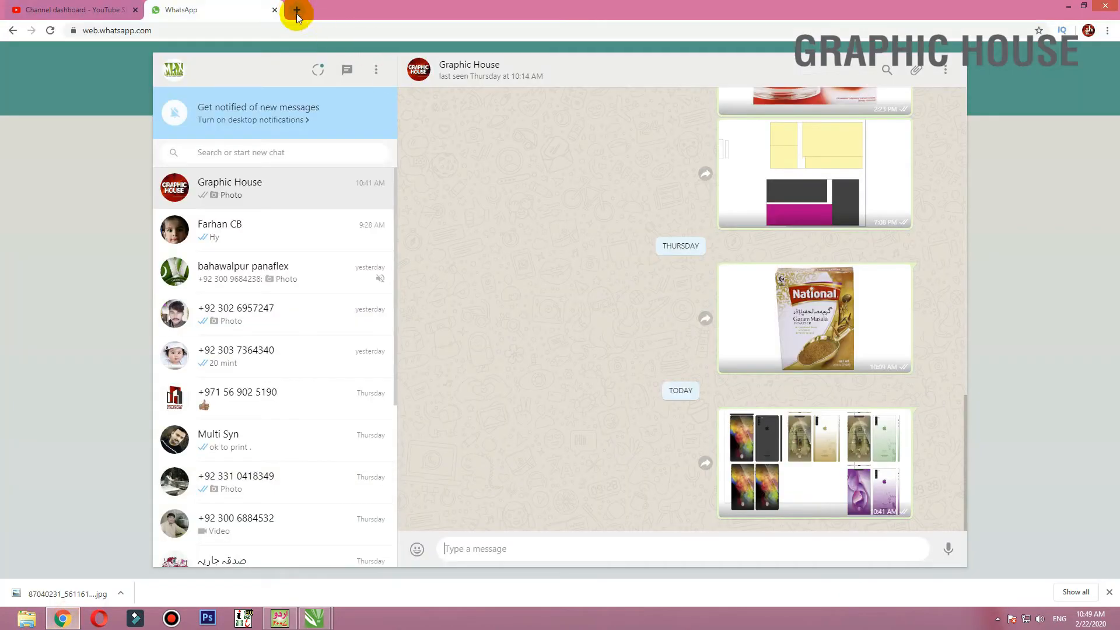
{"action": "left_click", "coordinate": [300, 19]}
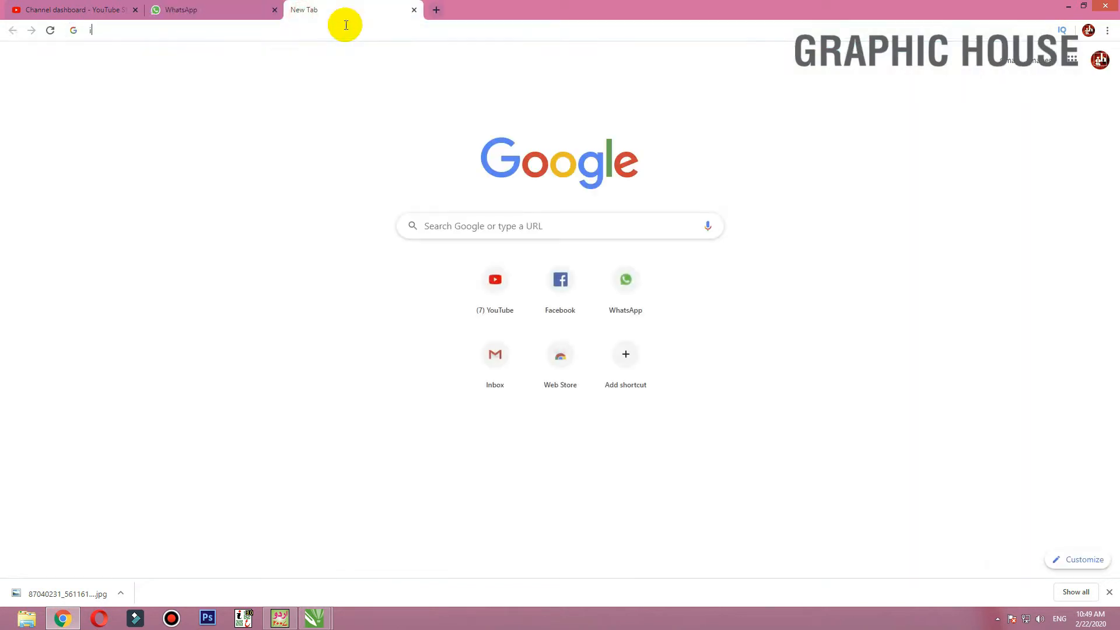
{"action": "type", "text": "iphone"}
{"action": "key", "text": "Return"}
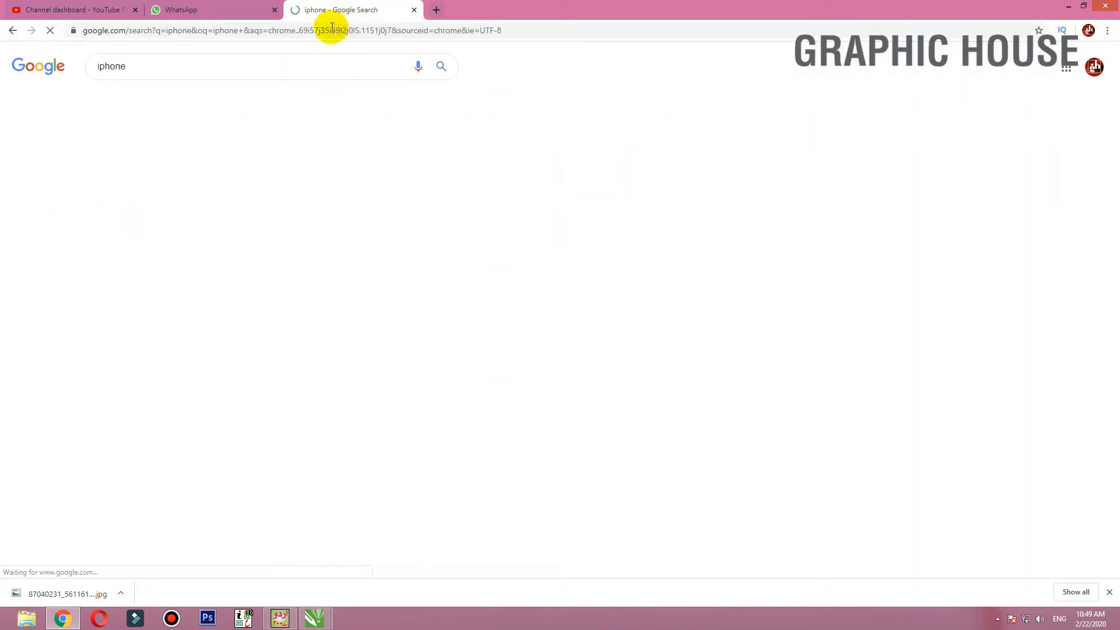
{"action": "left_click", "coordinate": [163, 104]}
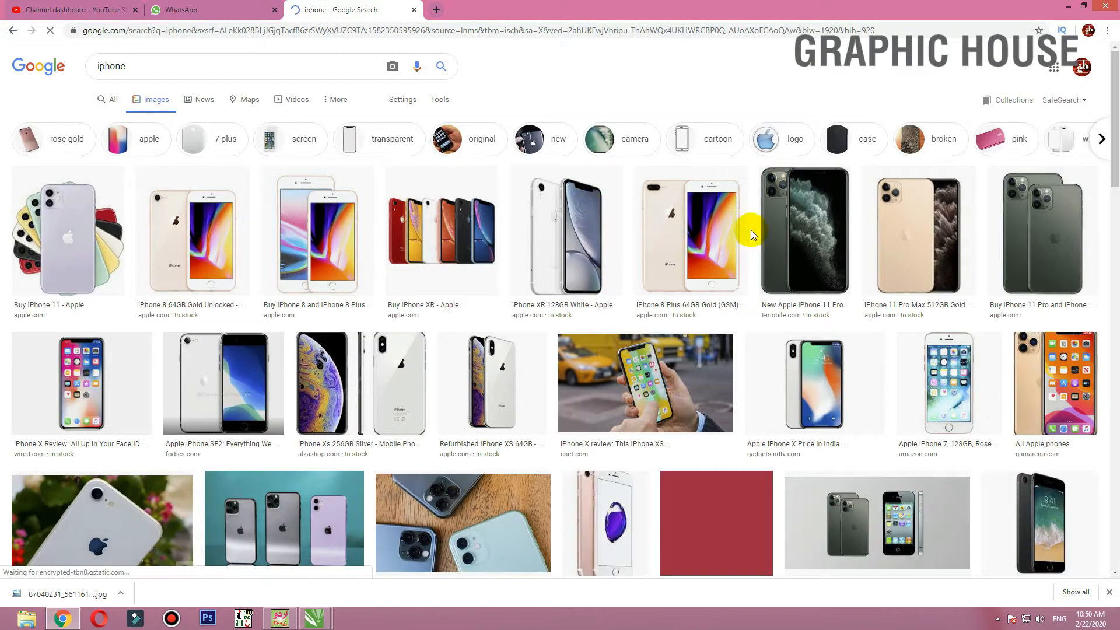
Copy the gold iPhone 8 Plus image from the search results and paste it into the CorelDRAW page
{"action": "left_click", "coordinate": [669, 218]}
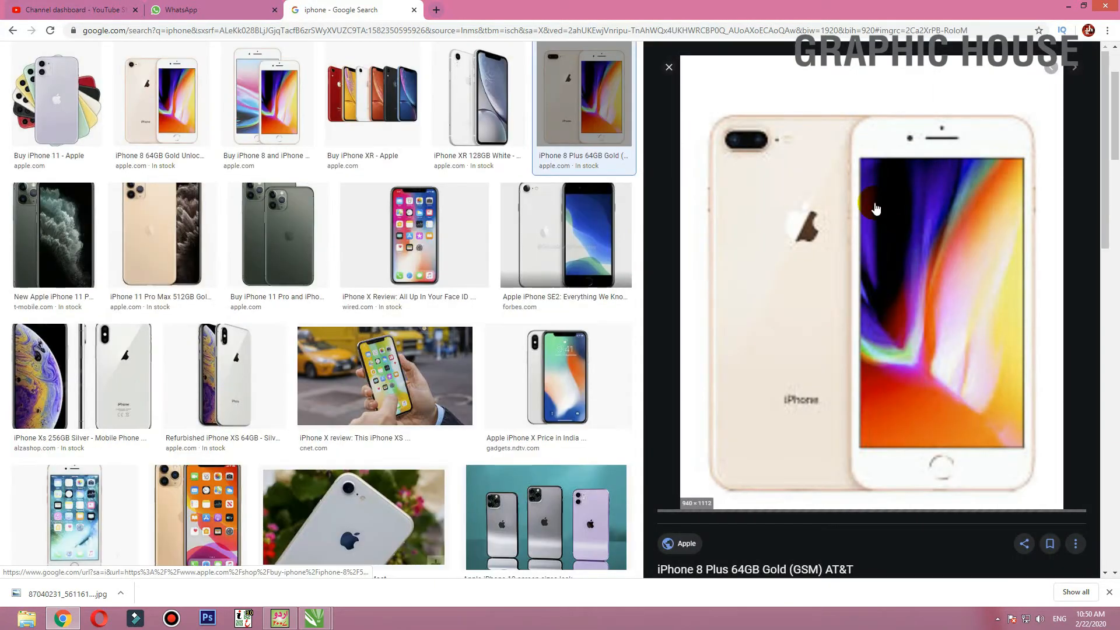
{"action": "right_click", "coordinate": [861, 197]}
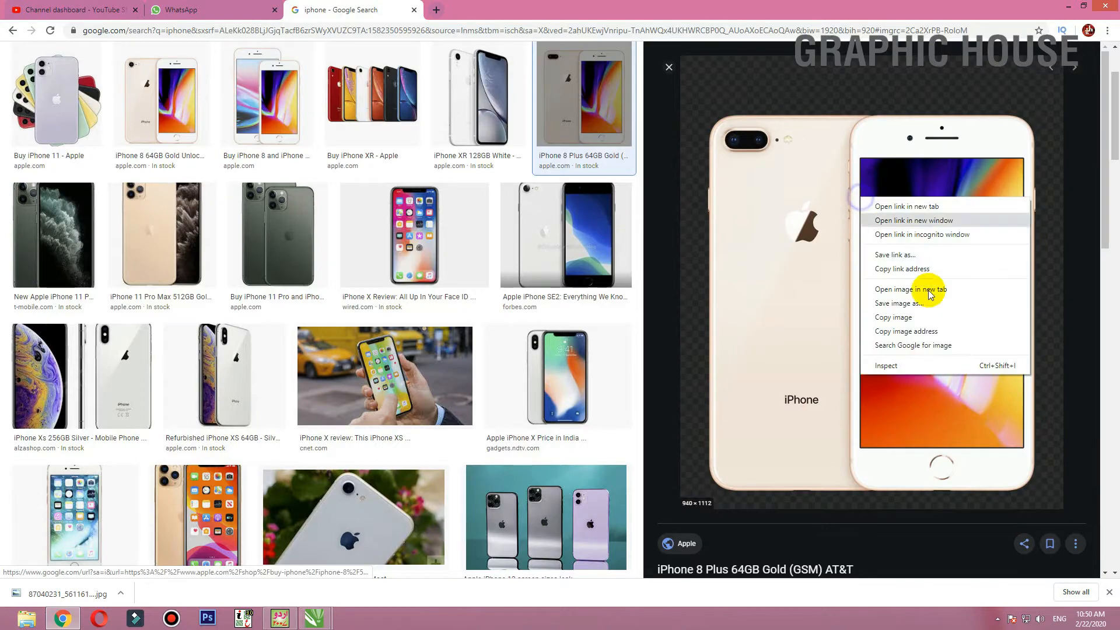
{"action": "left_click", "coordinate": [908, 320]}
{"action": "key", "text": "alt+Tab"}
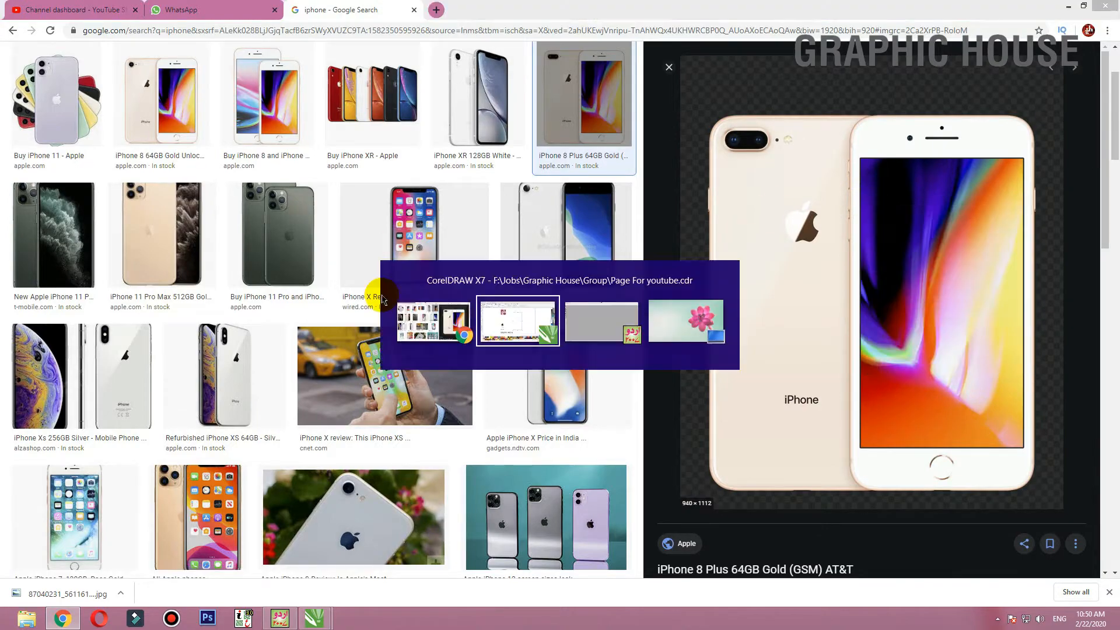
{"action": "key", "text": "ctrl+v"}
Place the pasted iPhone image to the right of the rectangle and enlarge it to about 5.68 by 6.72 inches
{"action": "key", "text": "shift+F2"}
{"action": "left_click_drag", "start_coordinate": [598, 287], "coordinate": [792, 286]}
{"action": "left_click_drag", "start_coordinate": [909, 103], "coordinate": [793, 240]}
{"action": "left_click_drag", "start_coordinate": [758, 297], "coordinate": [664, 299]}
{"action": "left_click_drag", "start_coordinate": [795, 181], "coordinate": [310, 430]}
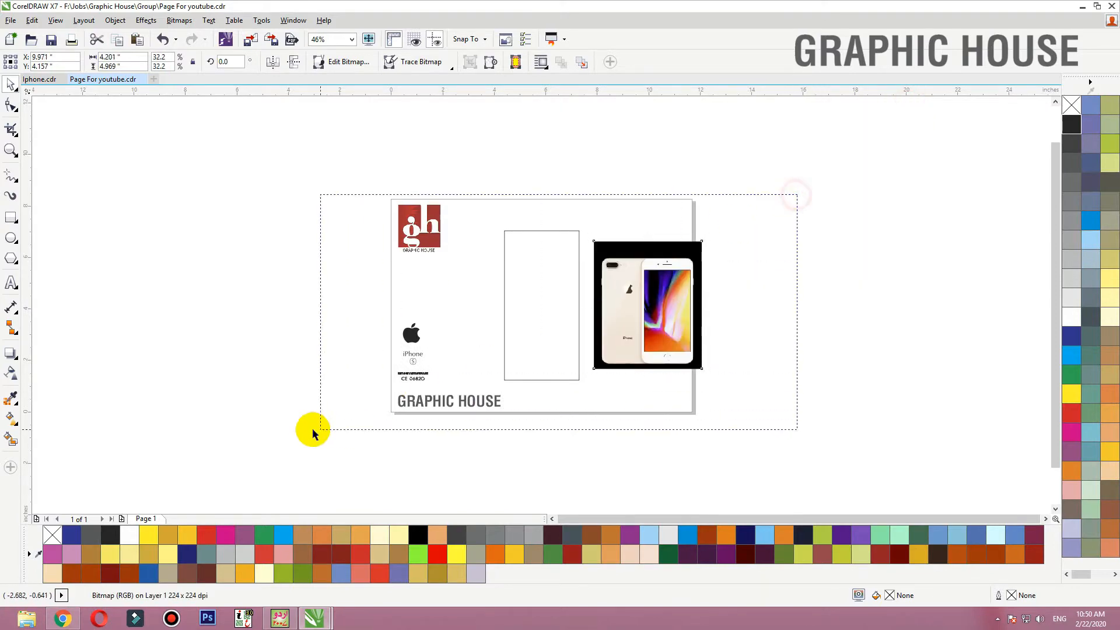
{"action": "key", "text": "shift+F2"}
{"action": "left_click", "coordinate": [769, 305]}
{"action": "left_click_drag", "start_coordinate": [769, 305], "coordinate": [777, 337]}
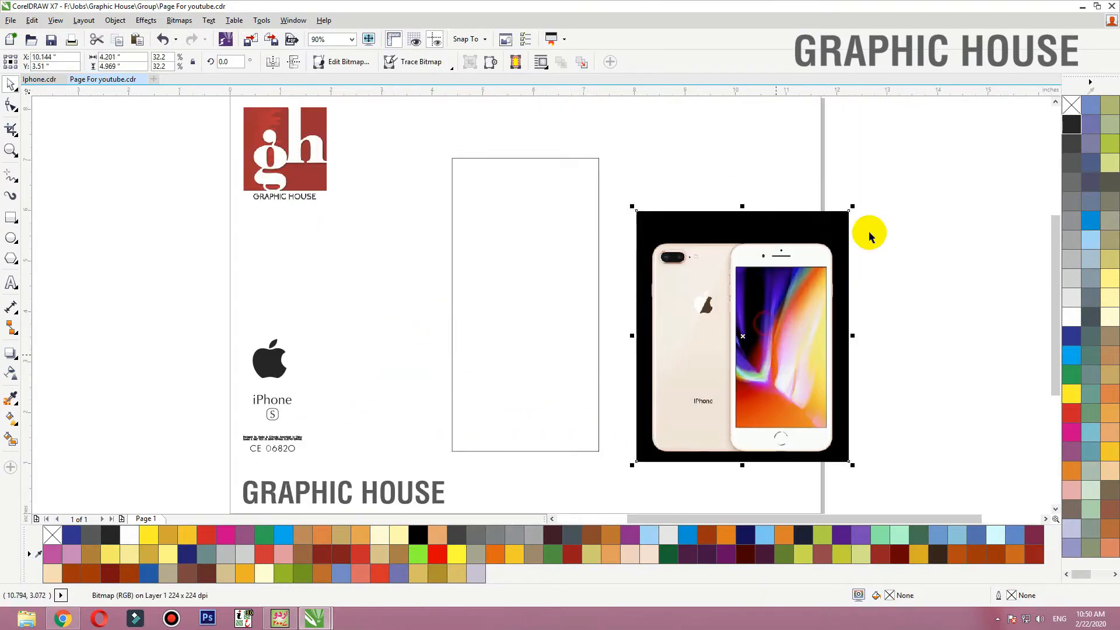
{"action": "left_click_drag", "start_coordinate": [900, 160], "coordinate": [916, 125]}
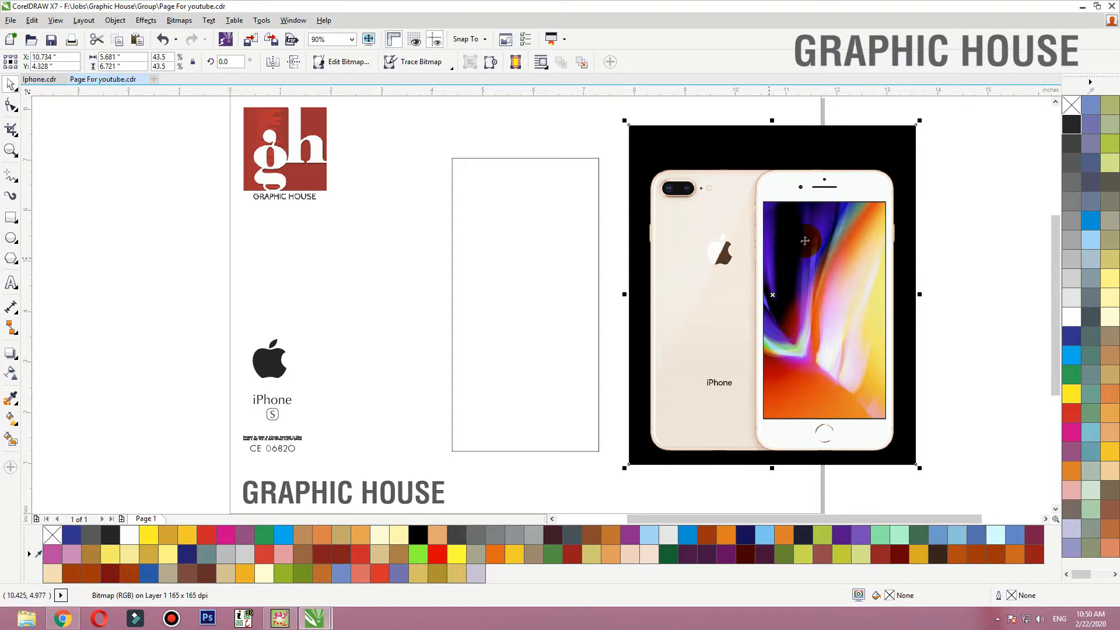
{"action": "left_click", "coordinate": [355, 263]}
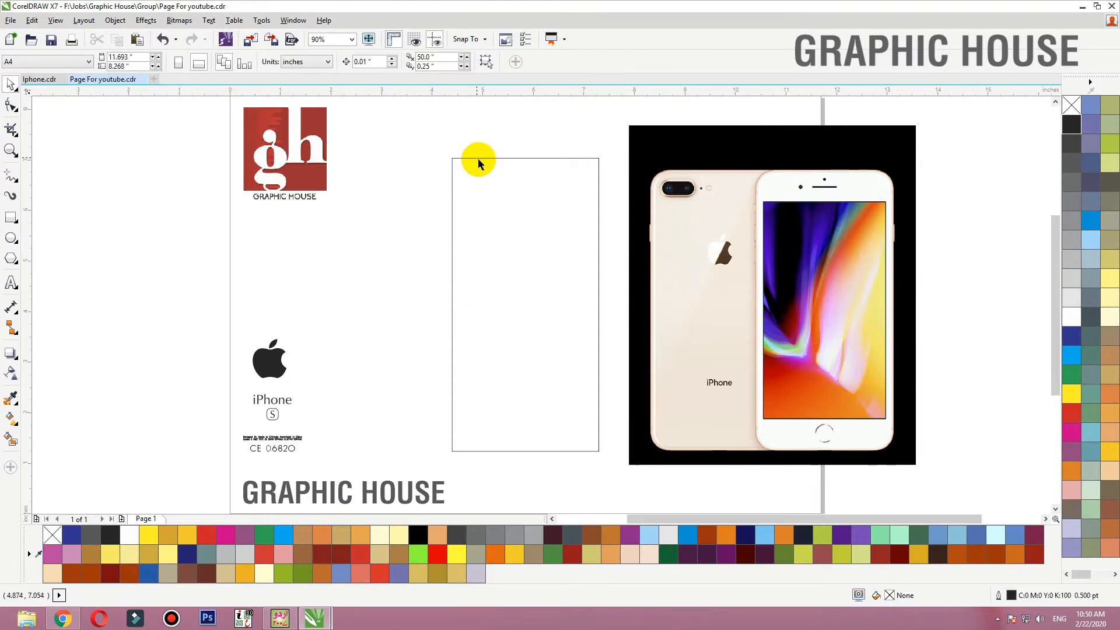
Round all corners of the rectangle to a radius of about 0.061 inch with the Shape tool, using the phone photo as reference
{"action": "mouse_move", "coordinate": [473, 158]}
{"action": "left_mouse_down"}
{"action": "mouse_move", "coordinate": [463, 157]}
{"action": "mouse_move", "coordinate": [477, 155]}
{"action": "left_mouse_up"}
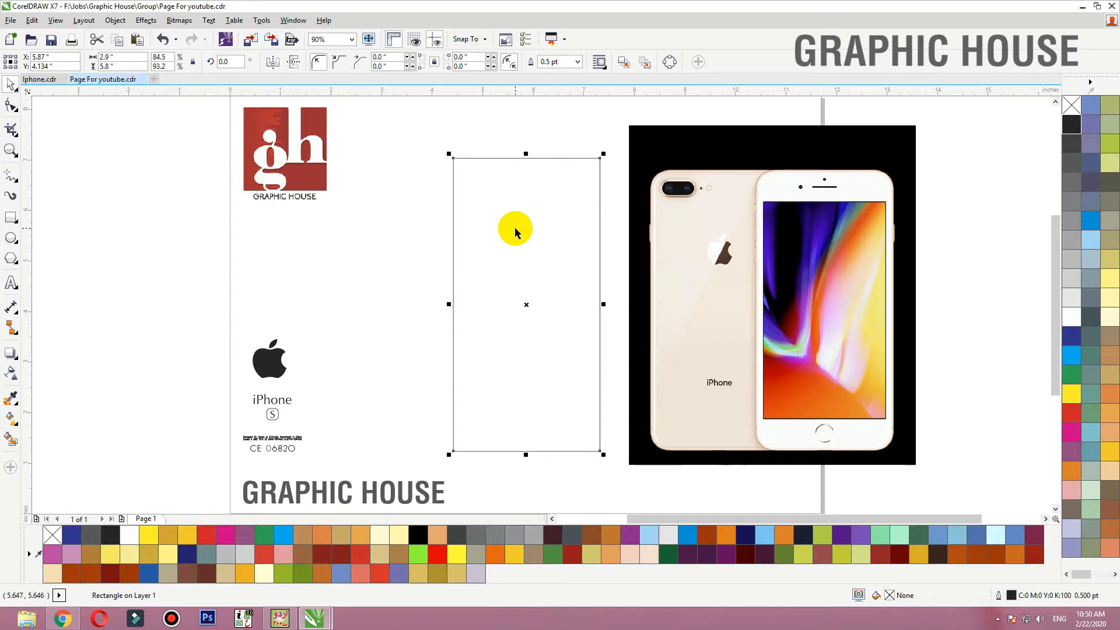
{"action": "left_click", "coordinate": [11, 105]}
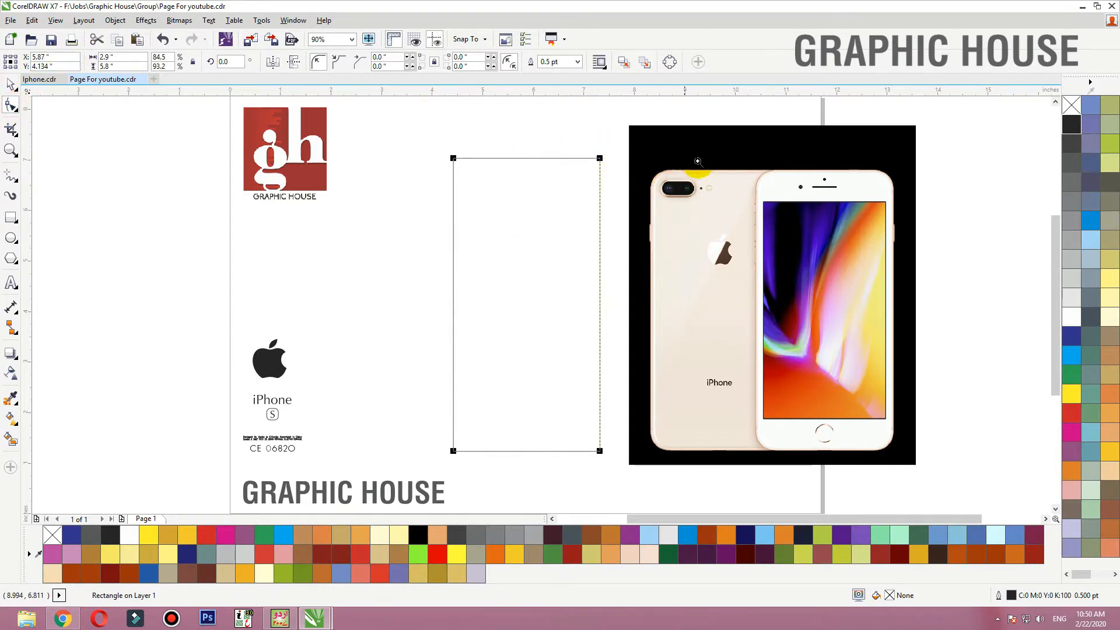
{"action": "scroll", "coordinate": [671, 175], "scroll_direction": "up", "scroll_amount": 5}
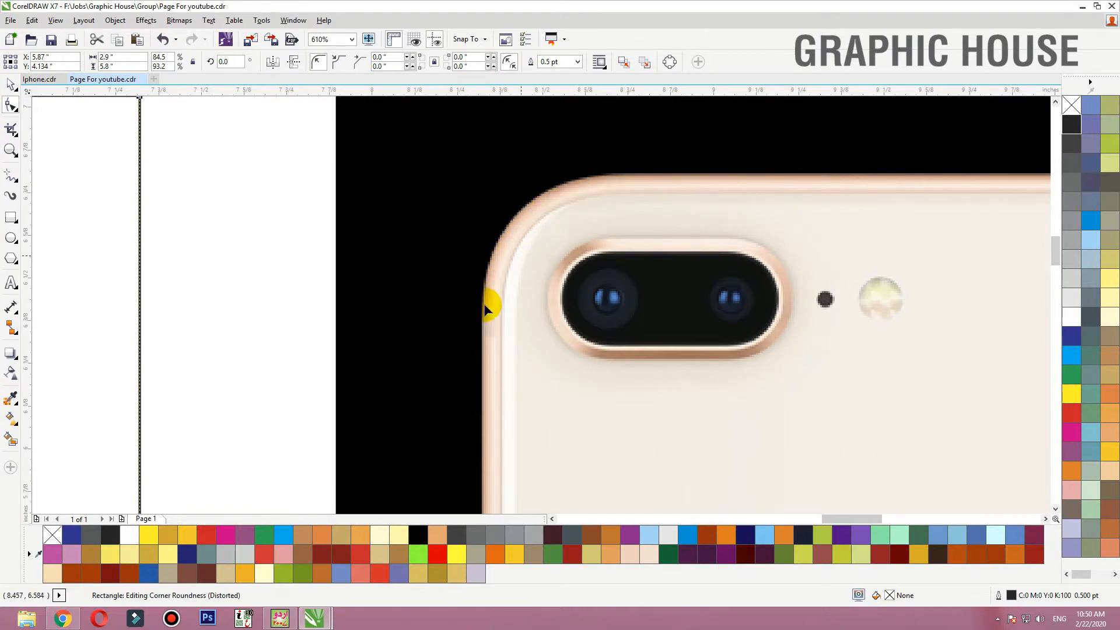
{"action": "scroll", "coordinate": [676, 212], "scroll_direction": "down", "scroll_amount": 4}
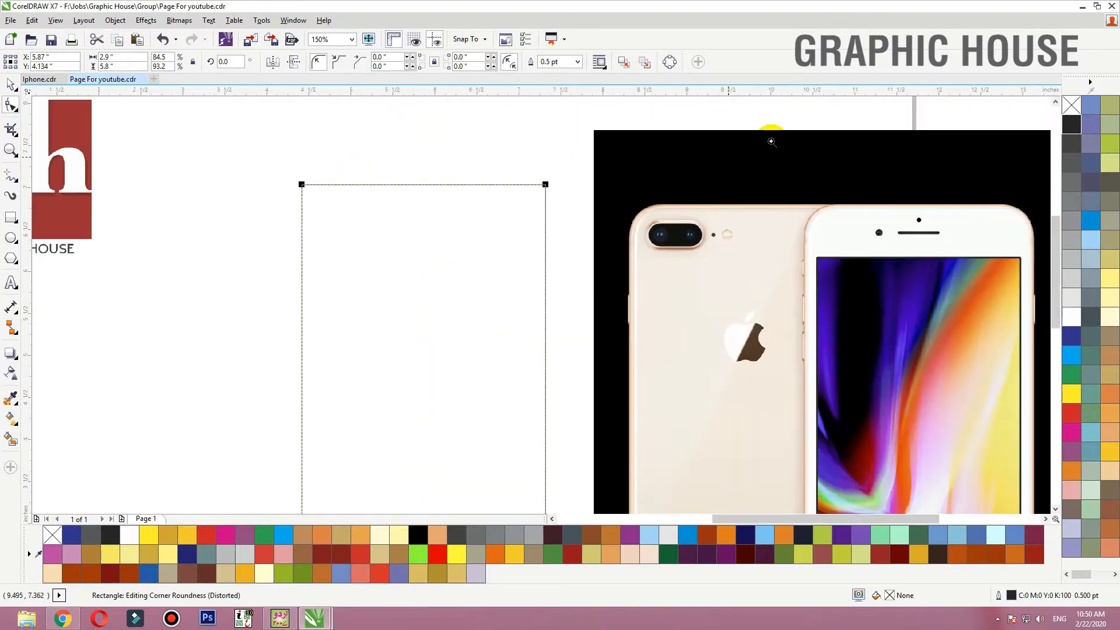
{"action": "scroll", "coordinate": [608, 188], "scroll_direction": "up", "scroll_amount": 2}
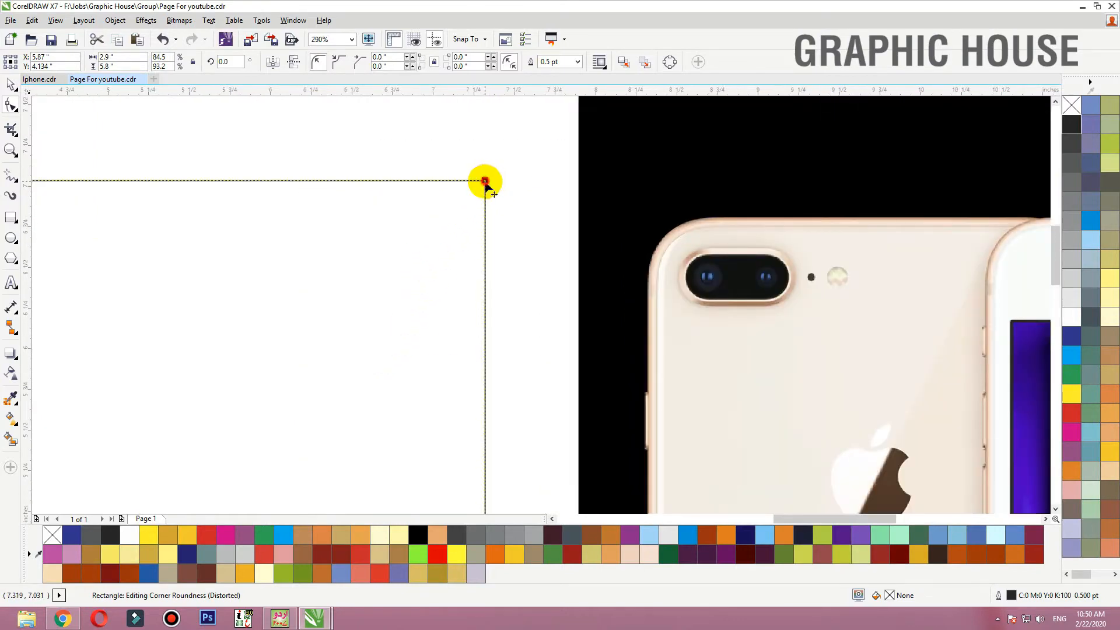
{"action": "left_click_drag", "start_coordinate": [485, 183], "coordinate": [495, 180]}
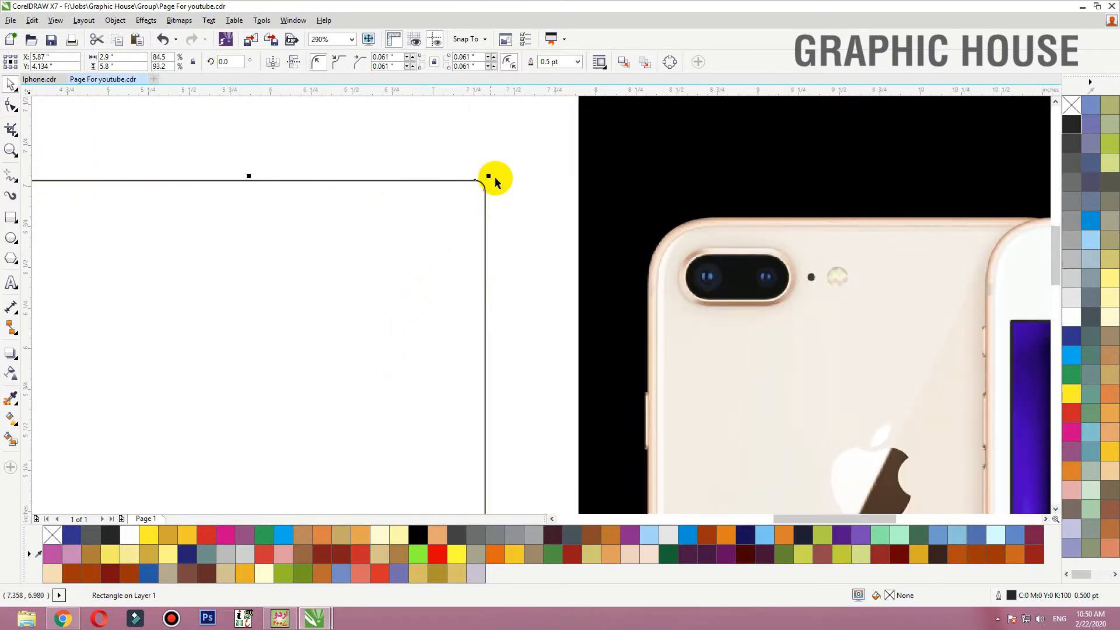
{"action": "left_click", "coordinate": [490, 184]}
{"action": "left_click", "coordinate": [485, 191]}
{"action": "key", "text": "shift+F2"}
{"action": "left_click", "coordinate": [397, 201]}
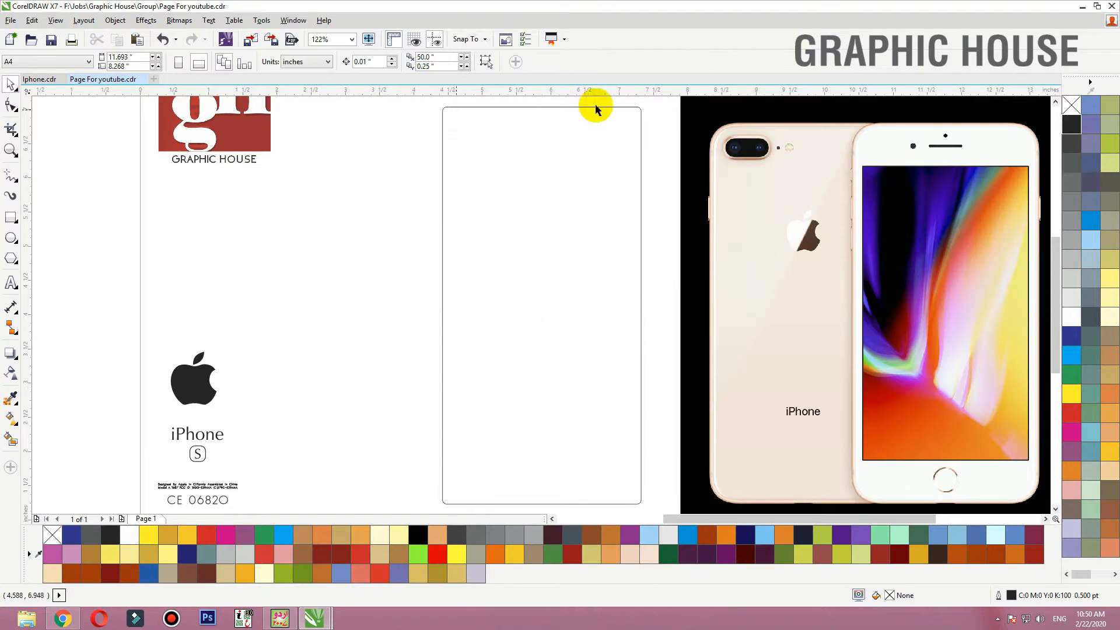
Add a one-step inside contour with an offset of about 0.083 inch to the rounded rectangle and select the contour group
{"action": "left_click", "coordinate": [442, 130]}
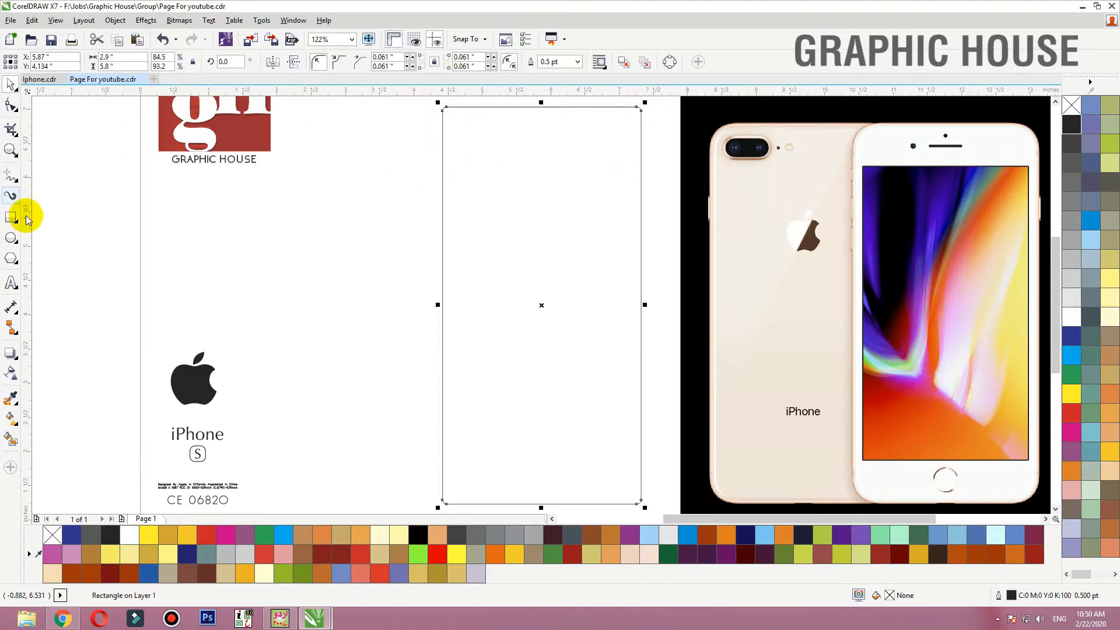
{"action": "left_click", "coordinate": [16, 361]}
{"action": "left_click", "coordinate": [58, 367]}
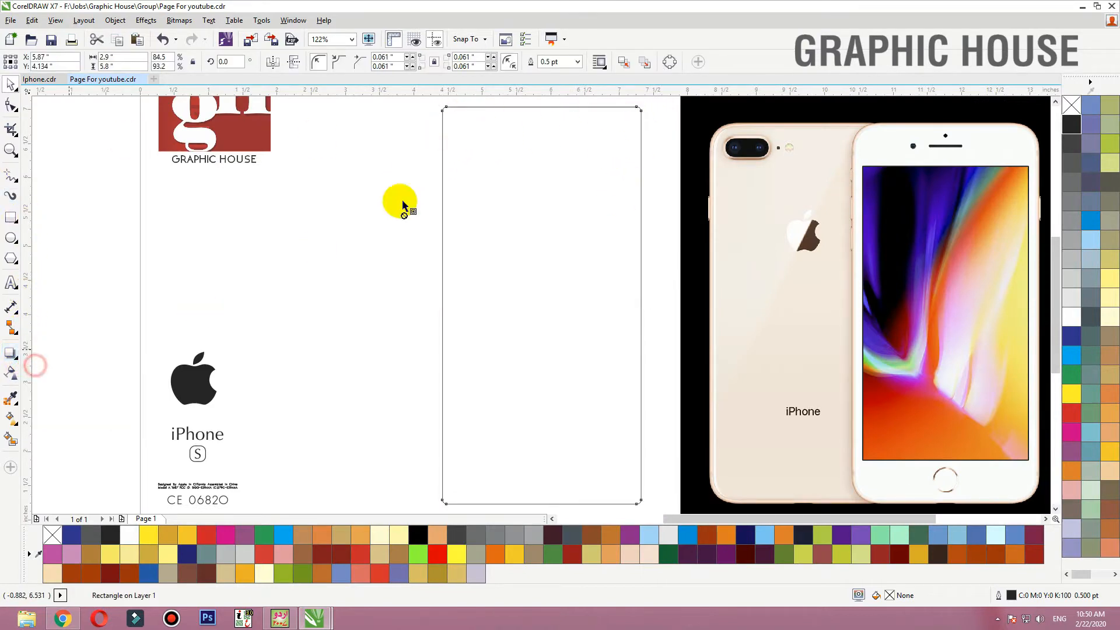
{"action": "left_click_drag", "start_coordinate": [443, 120], "coordinate": [451, 129]}
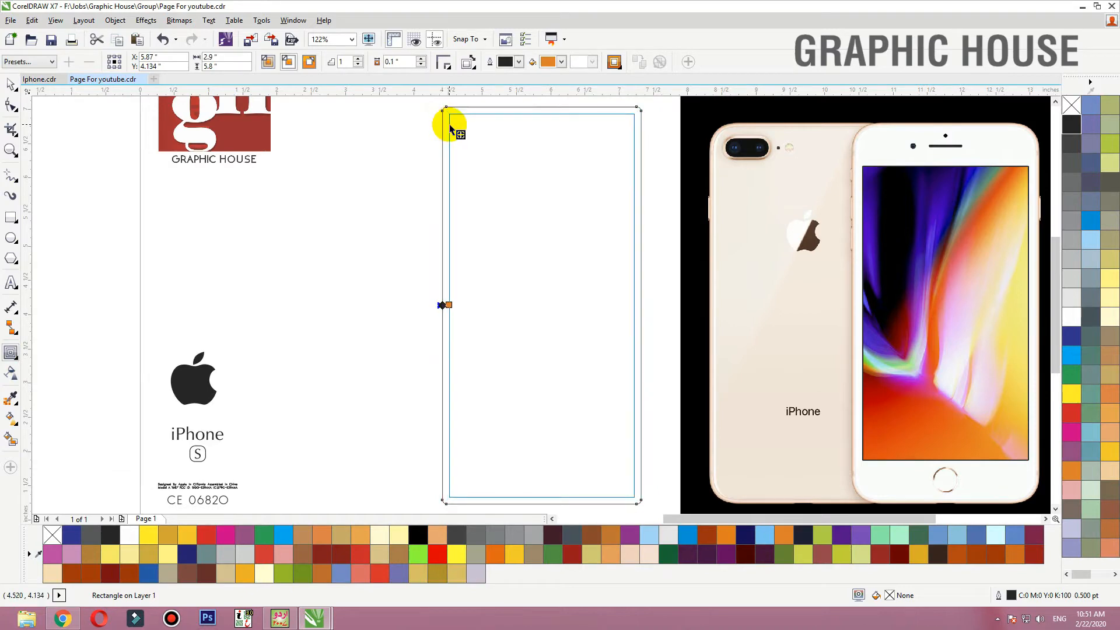
{"action": "left_click_drag", "start_coordinate": [450, 129], "coordinate": [445, 125]}
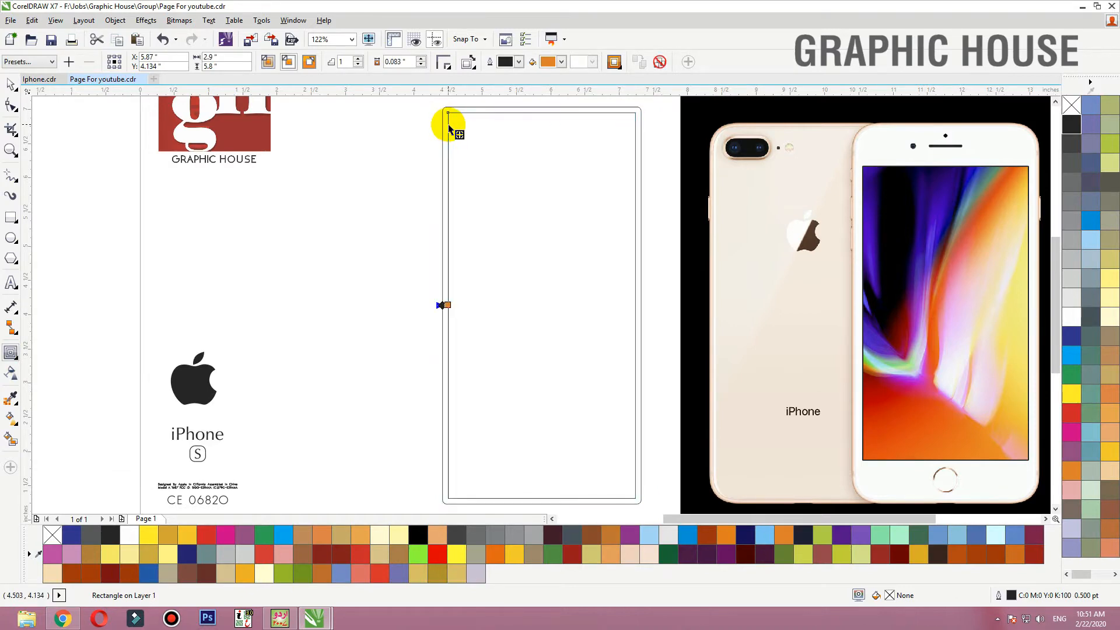
{"action": "key", "text": "space"}
{"action": "left_click", "coordinate": [416, 124]}
{"action": "left_click", "coordinate": [459, 117]}
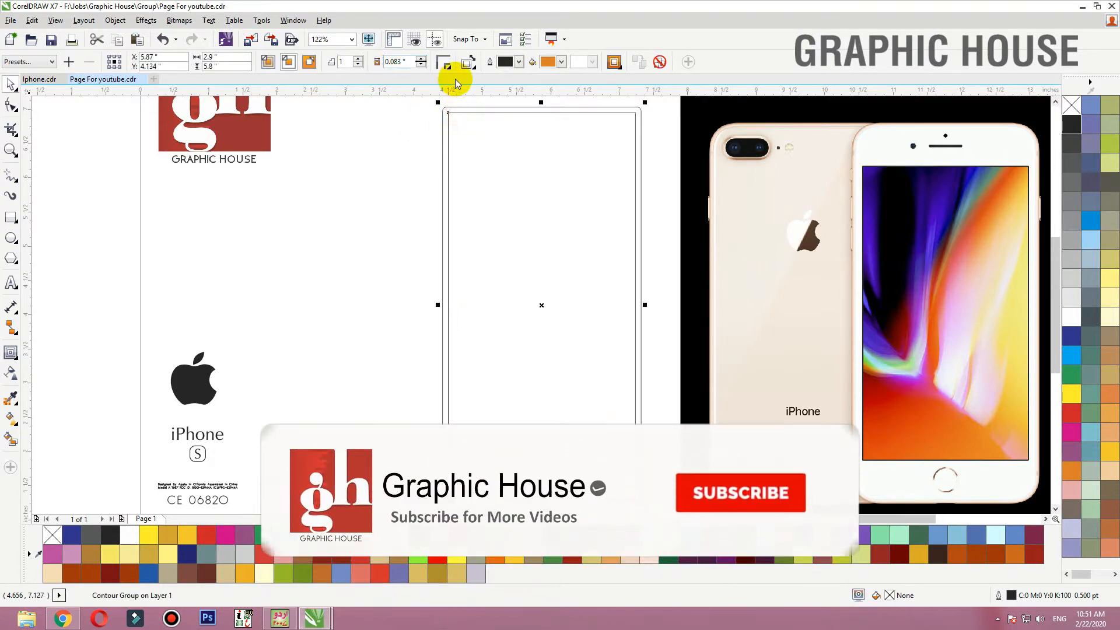
Separate the contour from the rounded rectangle and fill the outer rectangle with Chartreuse (C40 M0 Y100 K0)
{"action": "left_click_drag", "start_coordinate": [458, 112], "coordinate": [361, 111]}
{"action": "key", "text": "ctrl+z"}
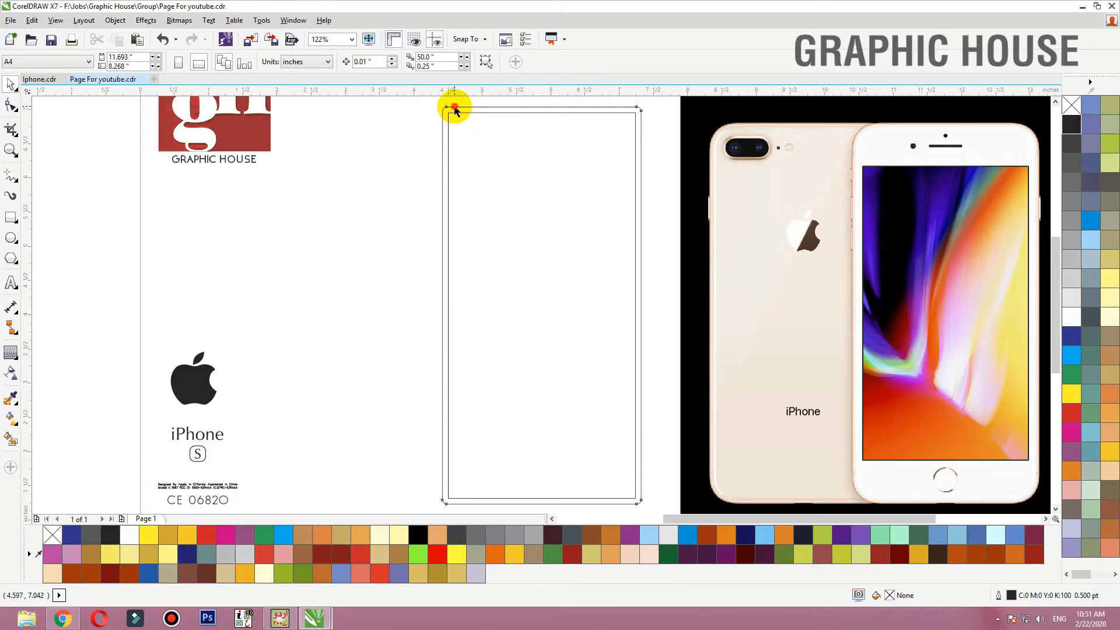
{"action": "left_click", "coordinate": [454, 105]}
{"action": "key", "text": "ctrl+z"}
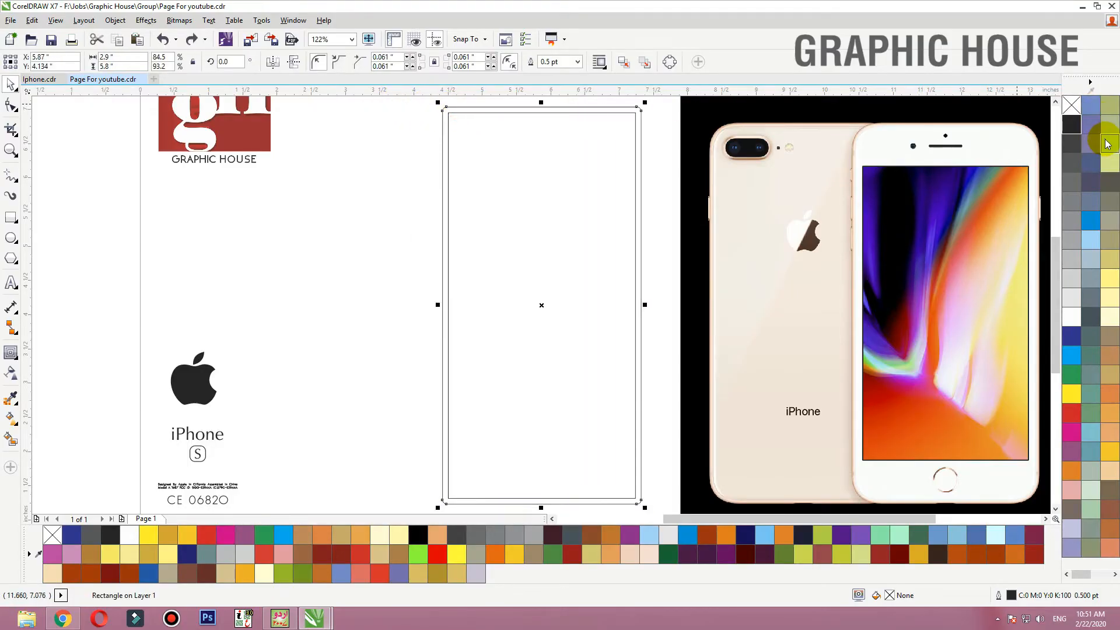
{"action": "left_click", "coordinate": [1107, 144]}
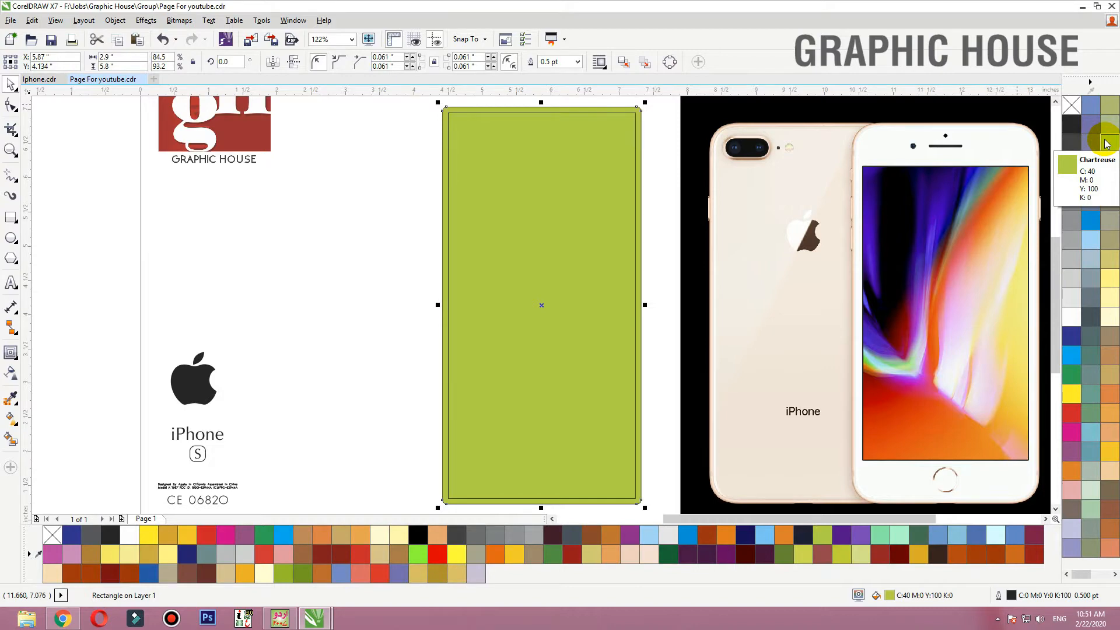
{"action": "left_click", "coordinate": [399, 182]}
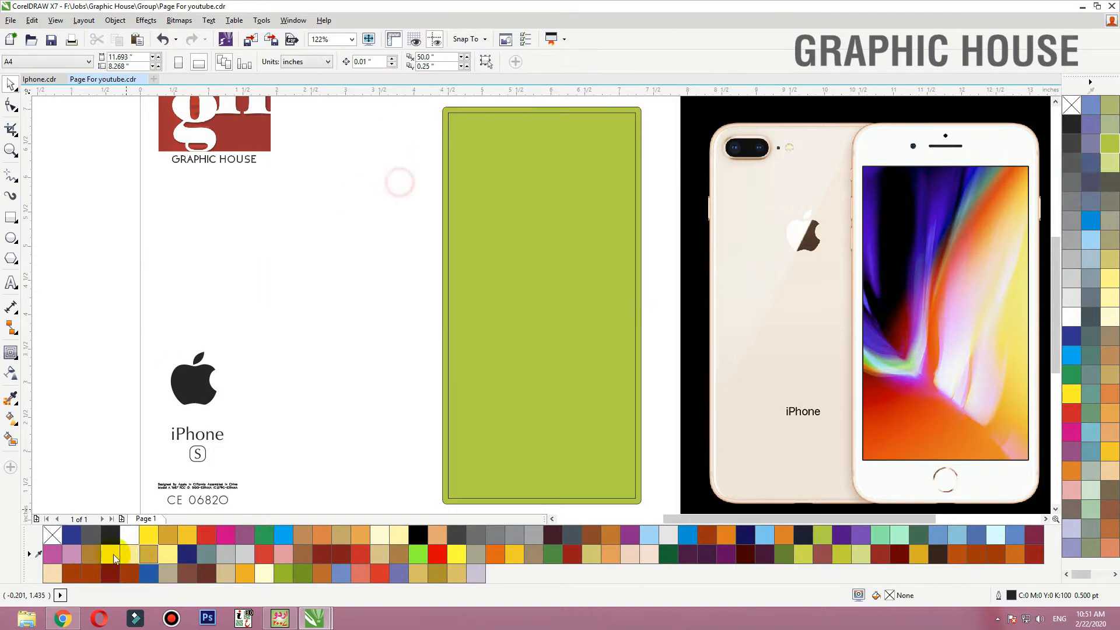
Switch to Chrome and examine the iPhone XS and iPhone 11 Pro pictures in the image results for the body edges
{"action": "left_click", "coordinate": [63, 619]}
{"action": "key", "text": "Escape"}
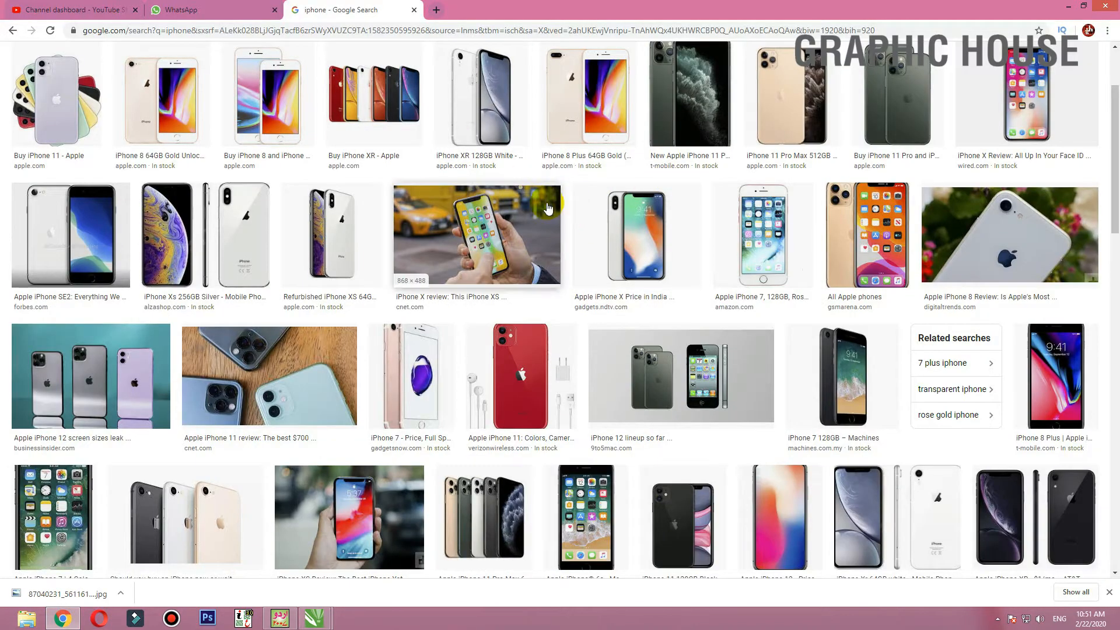
{"action": "scroll", "coordinate": [549, 208], "scroll_direction": "down", "scroll_amount": 4}
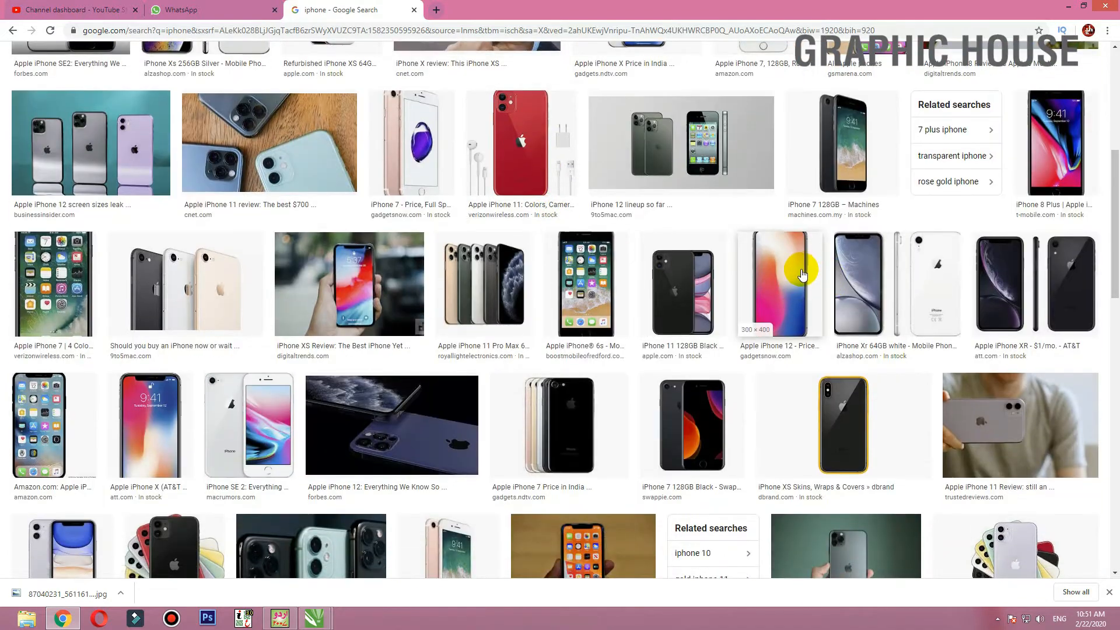
{"action": "left_click", "coordinate": [360, 265]}
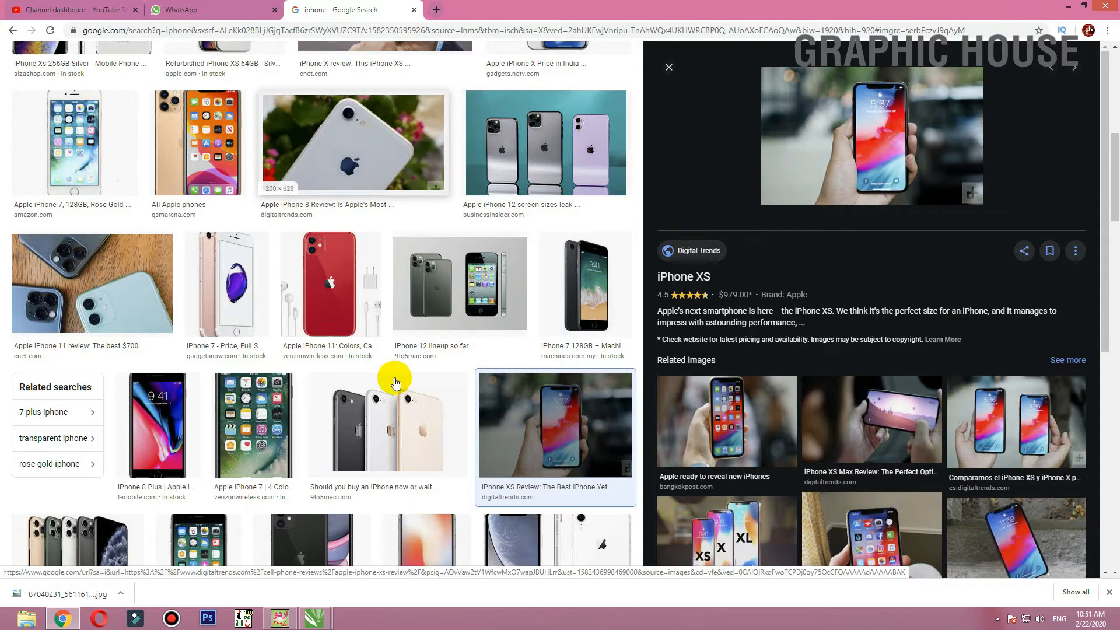
{"action": "scroll", "coordinate": [759, 229], "scroll_direction": "up", "scroll_amount": 5}
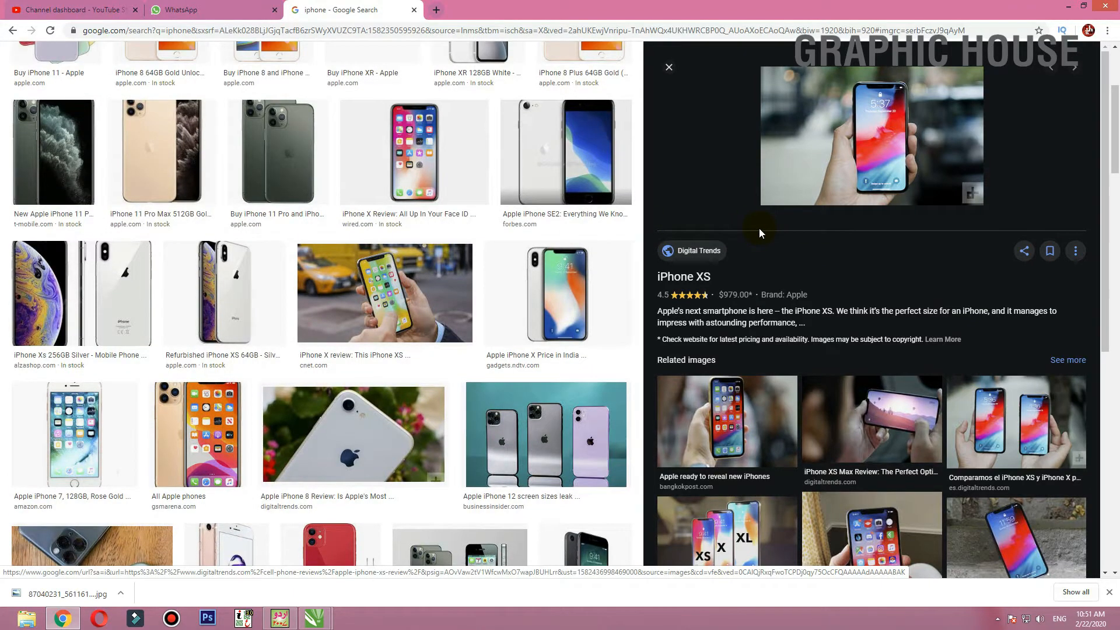
{"action": "scroll", "coordinate": [467, 280], "scroll_direction": "up", "scroll_amount": 4}
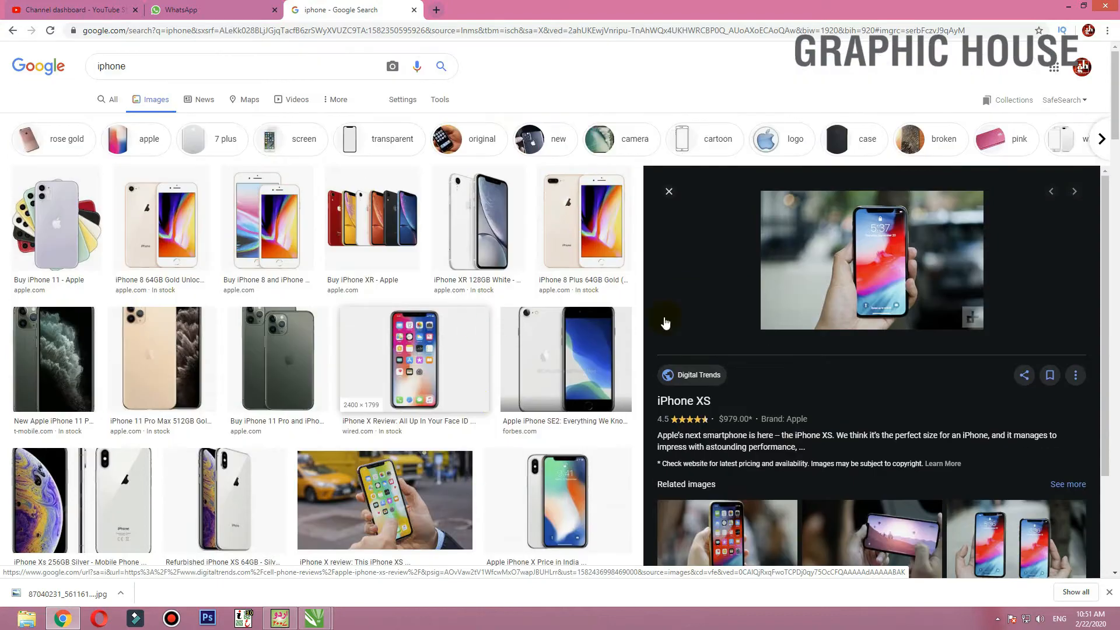
{"action": "left_click", "coordinate": [290, 334]}
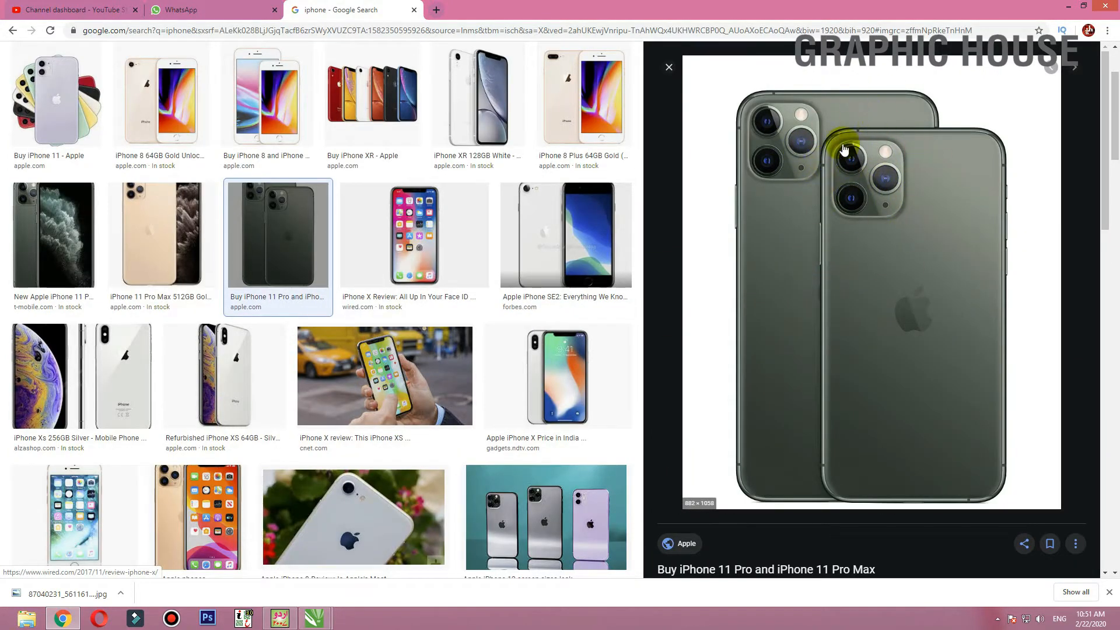
{"action": "left_click", "coordinate": [1069, 8]}
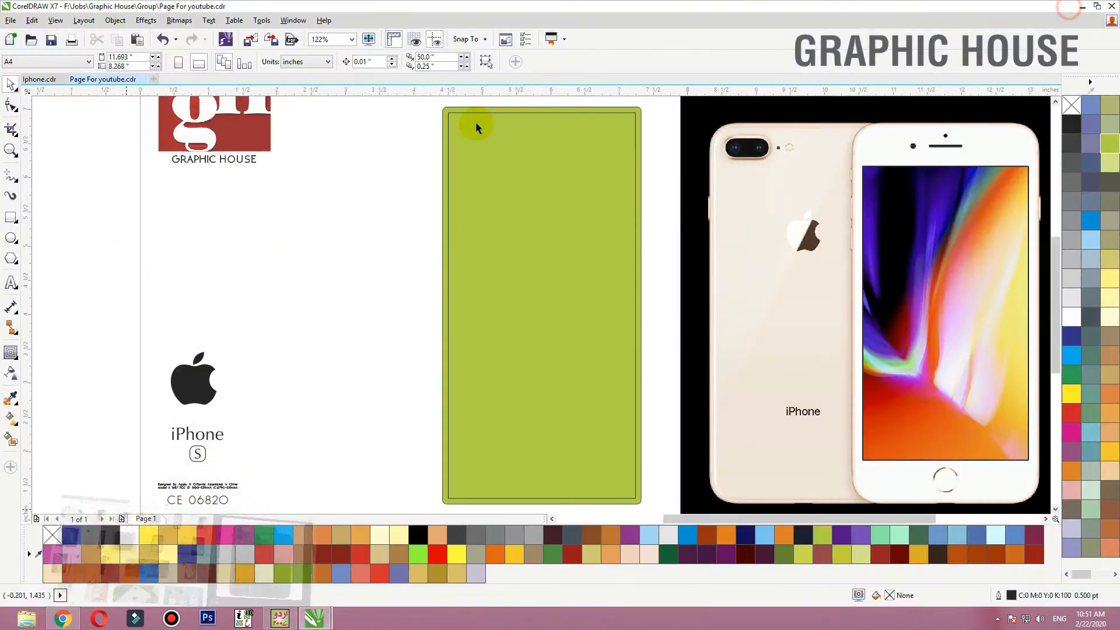
Back in CorelDRAW, delete the inner contour outline and keep only the green outer rectangle
{"action": "left_click", "coordinate": [356, 264]}
{"action": "key", "text": "F3"}
{"action": "key", "text": "F2"}
{"action": "left_click_drag", "start_coordinate": [489, 140], "coordinate": [812, 380]}
{"action": "key", "text": "space"}
{"action": "left_click", "coordinate": [452, 281]}
{"action": "left_click_drag", "start_coordinate": [452, 280], "coordinate": [426, 290]}
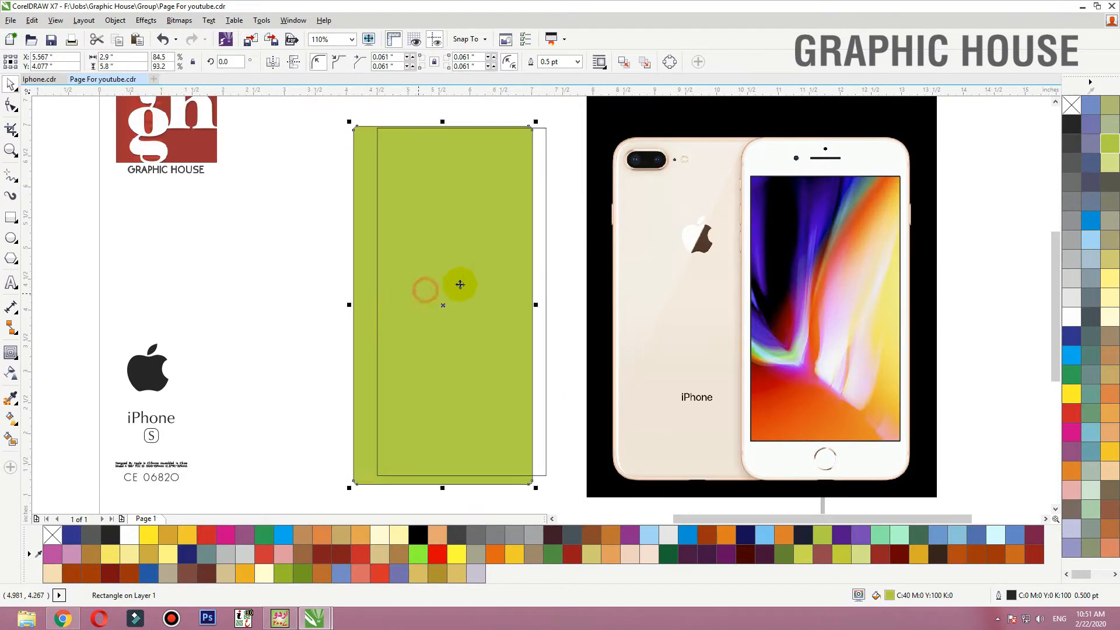
{"action": "key", "text": "ctrl+z"}
{"action": "left_click", "coordinate": [328, 211]}
{"action": "left_click", "coordinate": [378, 130]}
{"action": "key", "text": "Delete"}
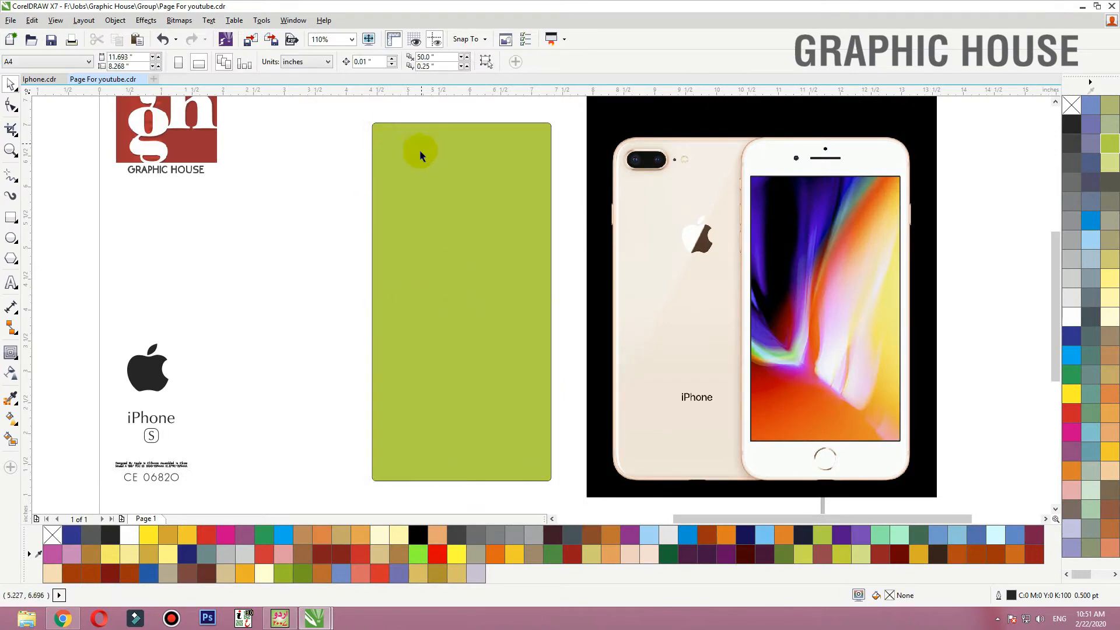
Add a one-step inside contour of about 0.027 inch to the green rectangle and break the contour apart
{"action": "key", "text": "F2"}
{"action": "left_click_drag", "start_coordinate": [492, 195], "coordinate": [242, 80]}
{"action": "left_click", "coordinate": [9, 349]}
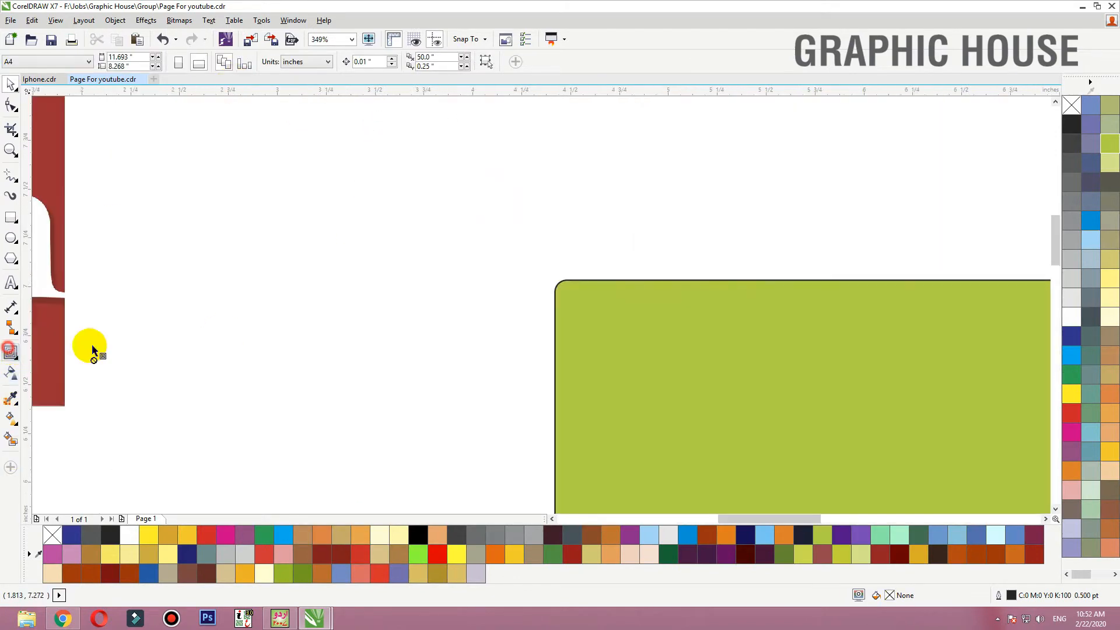
{"action": "left_click", "coordinate": [570, 318]}
{"action": "left_click_drag", "start_coordinate": [561, 313], "coordinate": [559, 292]}
{"action": "key", "text": "space"}
{"action": "left_click", "coordinate": [583, 259]}
{"action": "key", "text": "ctrl+z"}
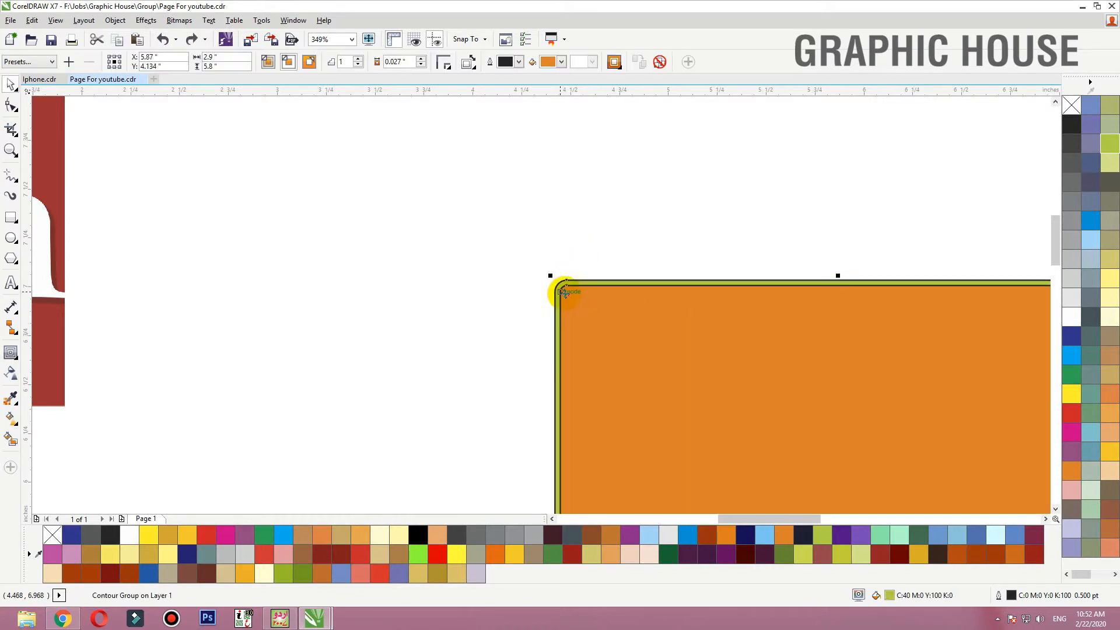
{"action": "key", "text": "ctrl+k"}
{"action": "left_click", "coordinate": [459, 279]}
{"action": "left_click_drag", "start_coordinate": [650, 335], "coordinate": [779, 356]}
{"action": "key", "text": "ctrl+z"}
Remove the inner rectangle's fill, and give the outer rectangle a black fill (K100) with no outline
{"action": "left_click", "coordinate": [1072, 106]}
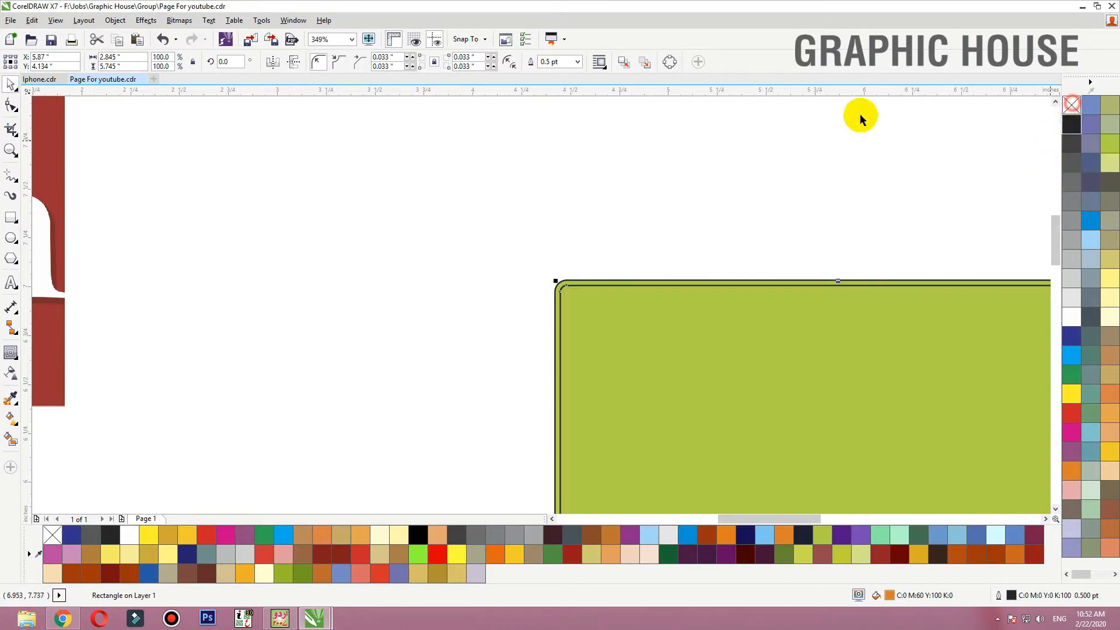
{"action": "left_click", "coordinate": [710, 243]}
{"action": "left_click", "coordinate": [661, 286]}
{"action": "key", "text": "shift+F2"}
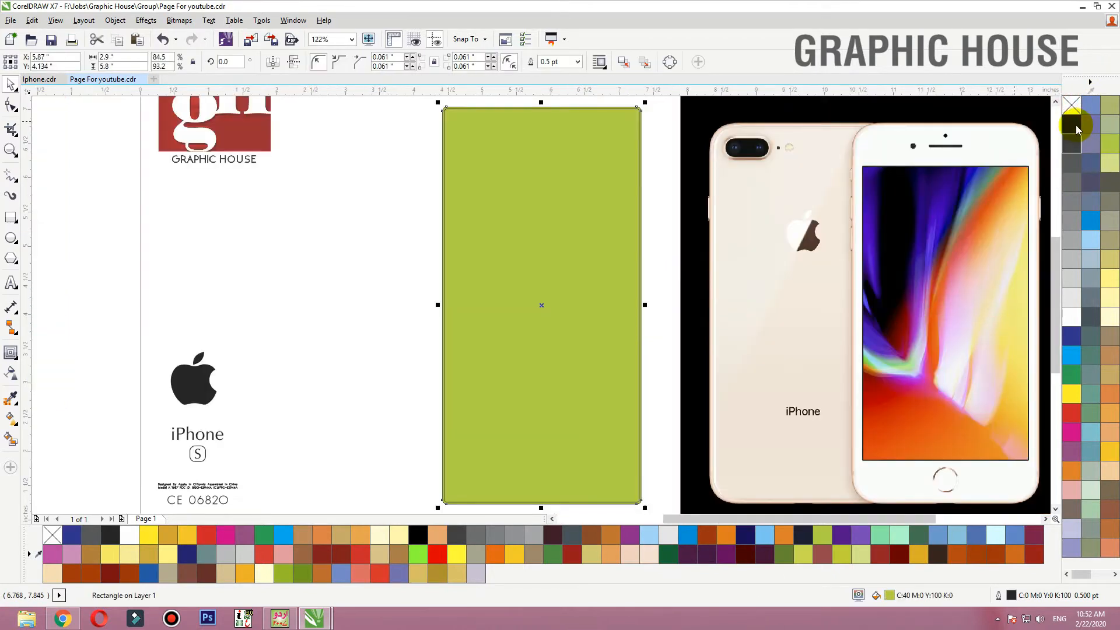
{"action": "left_click", "coordinate": [1072, 124]}
{"action": "right_click", "coordinate": [1072, 104]}
{"action": "left_click", "coordinate": [363, 157]}
Fill the inner rectangle with white (C0 M0 Y0 K0) so the outer one forms a thin frame
{"action": "left_click_drag", "start_coordinate": [583, 178], "coordinate": [574, 180]}
{"action": "key", "text": "ctrl+z"}
{"action": "key", "text": "ctrl+z"}
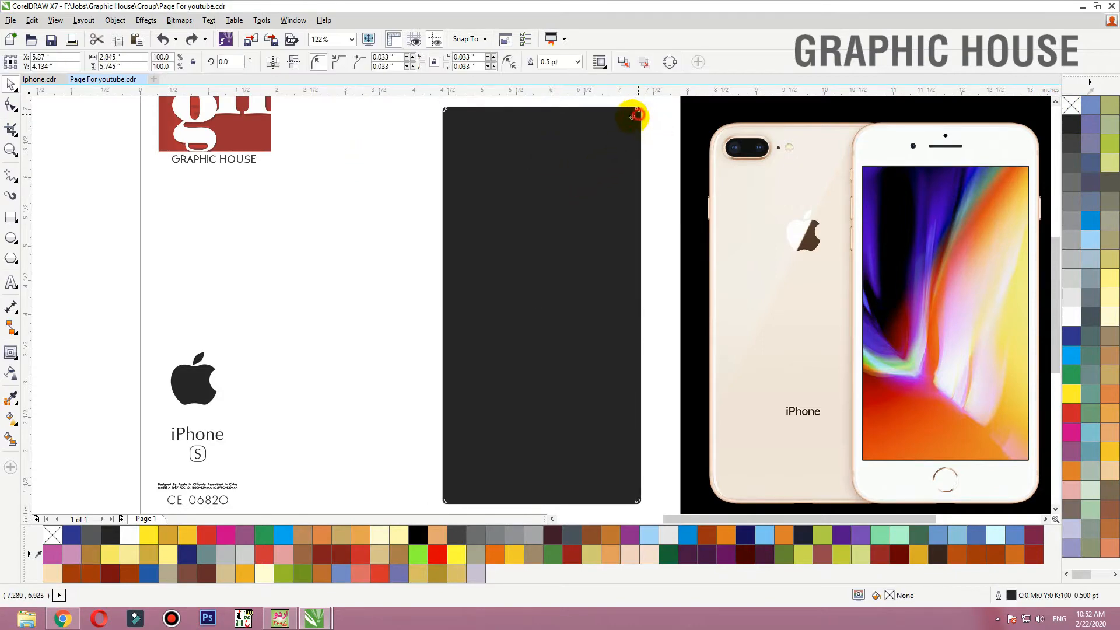
{"action": "left_click", "coordinate": [1076, 317]}
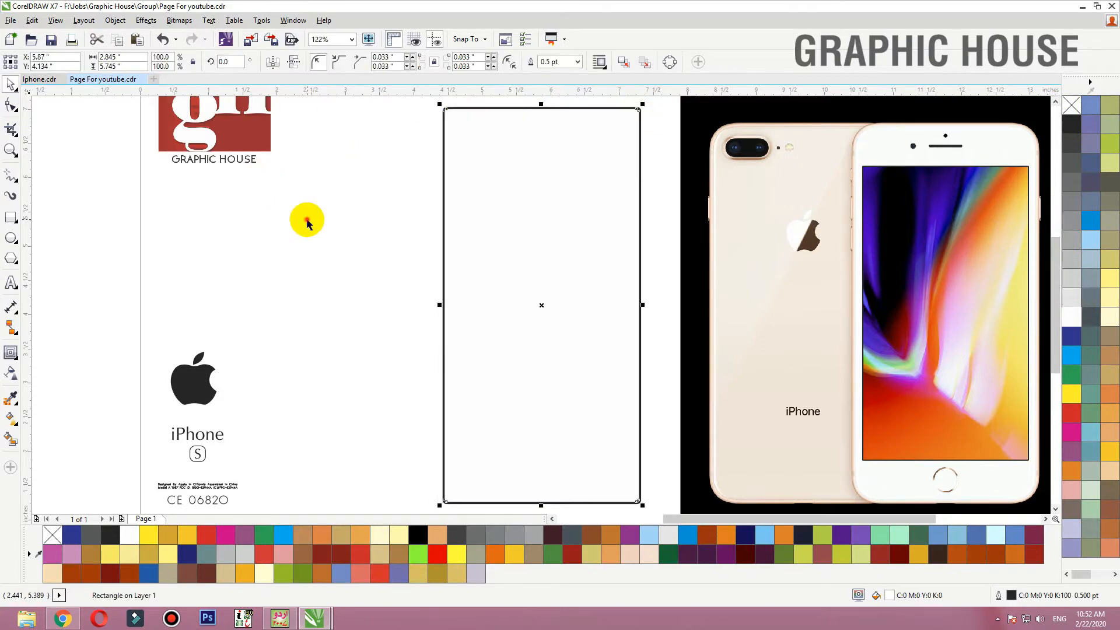
{"action": "left_click", "coordinate": [418, 257]}
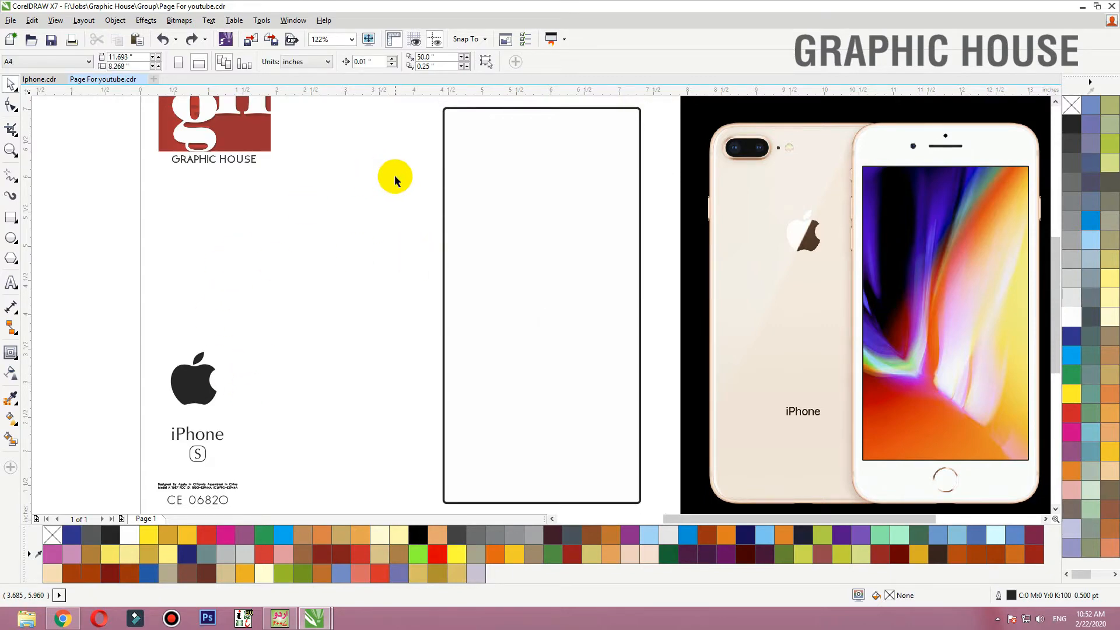
Draw a rectangle about 1.55 by 0.26 inches across the phone's top edge and round its corners to 0.127 inch
{"action": "key", "text": "F2"}
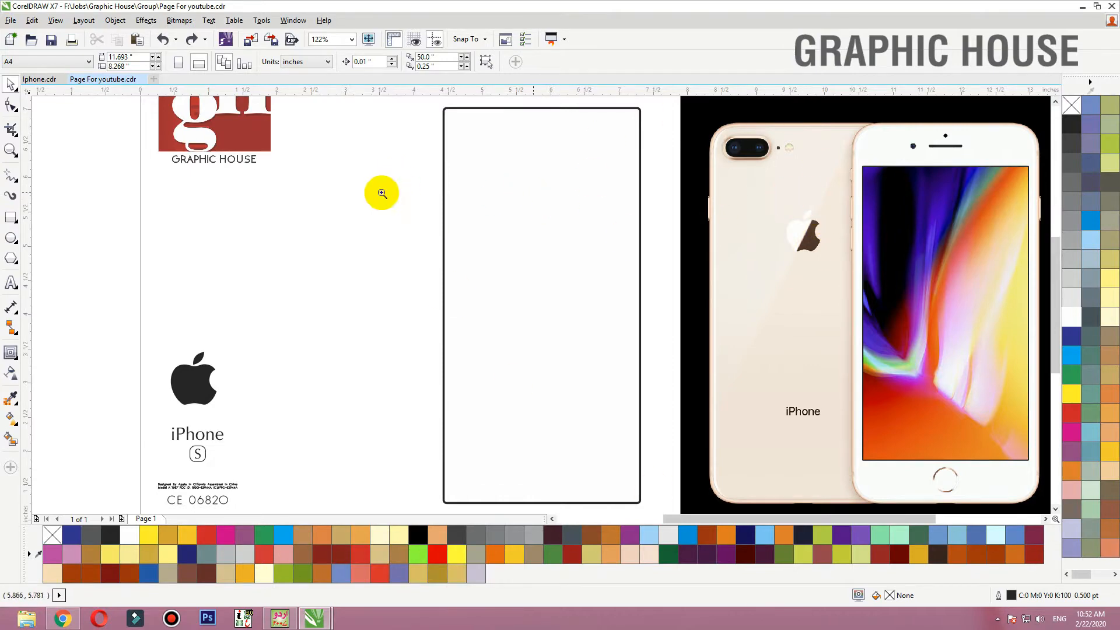
{"action": "left_click_drag", "start_coordinate": [429, 179], "coordinate": [665, 90]}
{"action": "left_click_drag", "start_coordinate": [393, 220], "coordinate": [655, 130]}
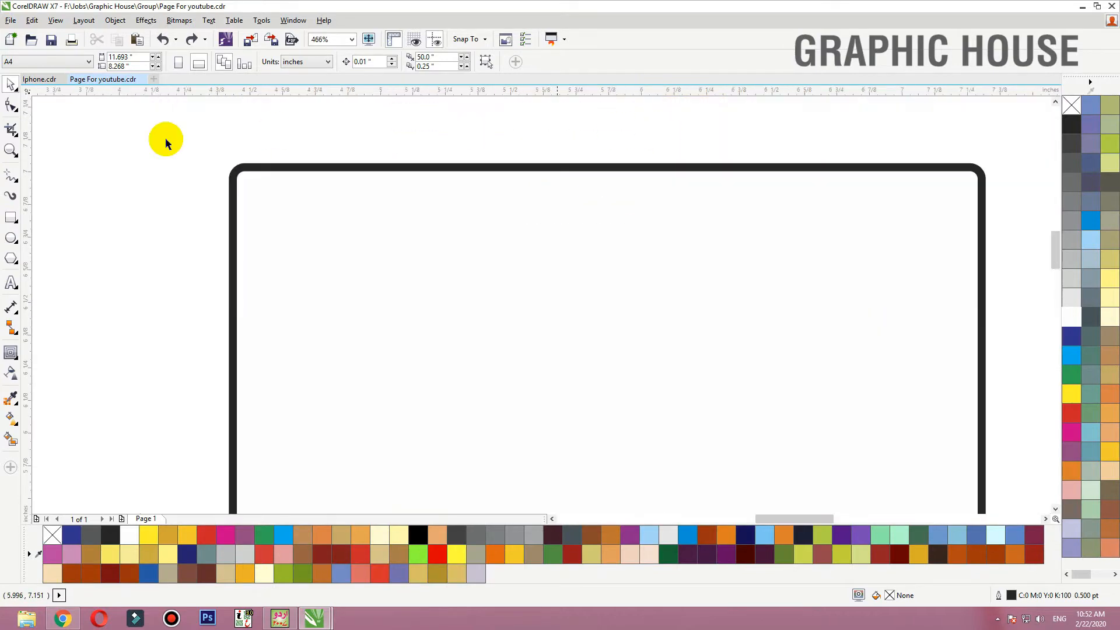
{"action": "left_click", "coordinate": [11, 218]}
{"action": "left_click_drag", "start_coordinate": [387, 148], "coordinate": [792, 215]}
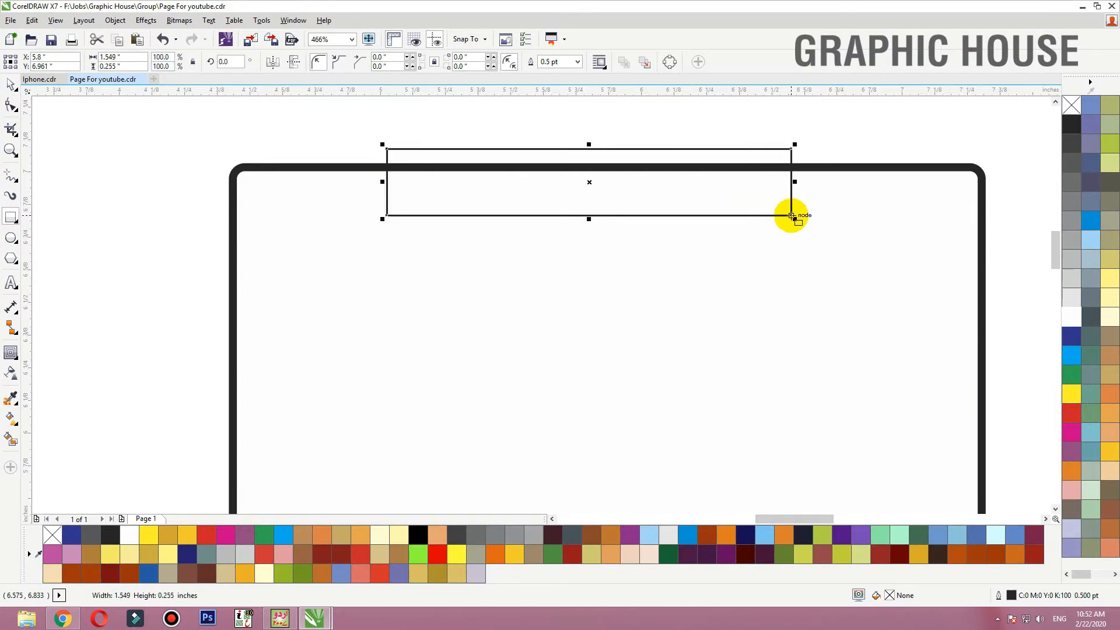
{"action": "left_click", "coordinate": [10, 107]}
{"action": "left_click_drag", "start_coordinate": [389, 216], "coordinate": [554, 221]}
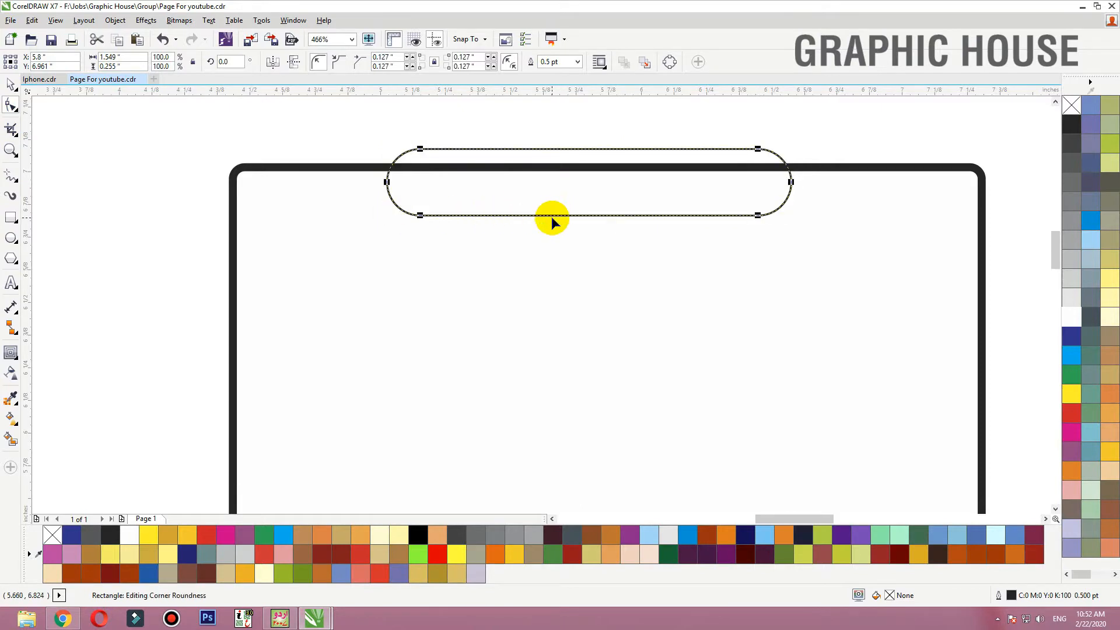
{"action": "key", "text": "space"}
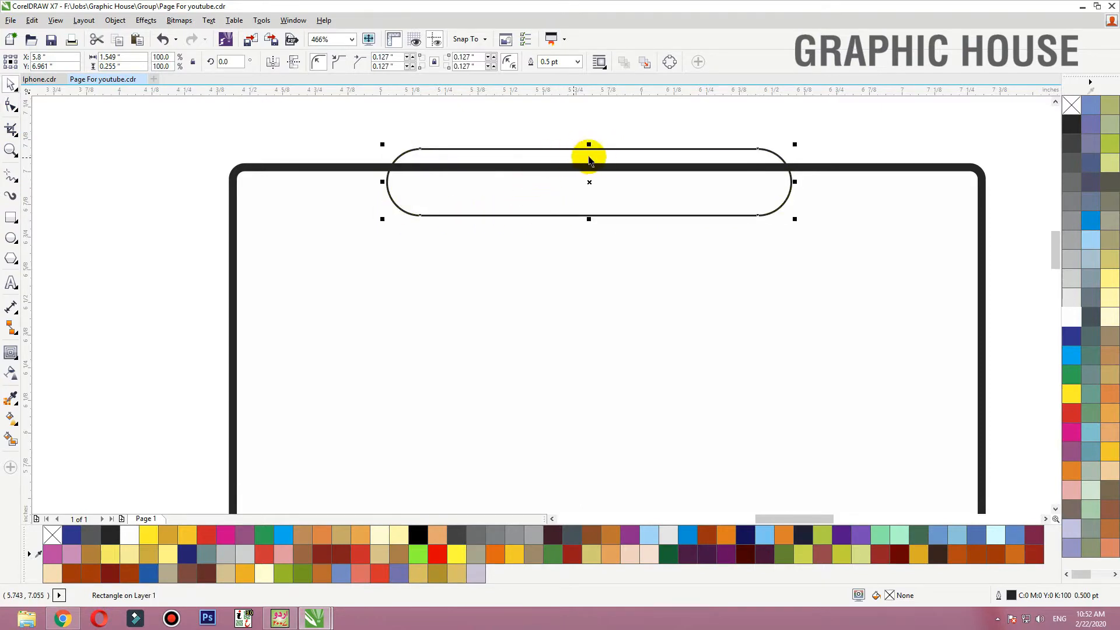
Centre the rounded bar horizontally on the phone body and move it up so it straddles the top edge
{"action": "left_click", "coordinate": [300, 193], "text": "shift"}
{"action": "key", "text": "c"}
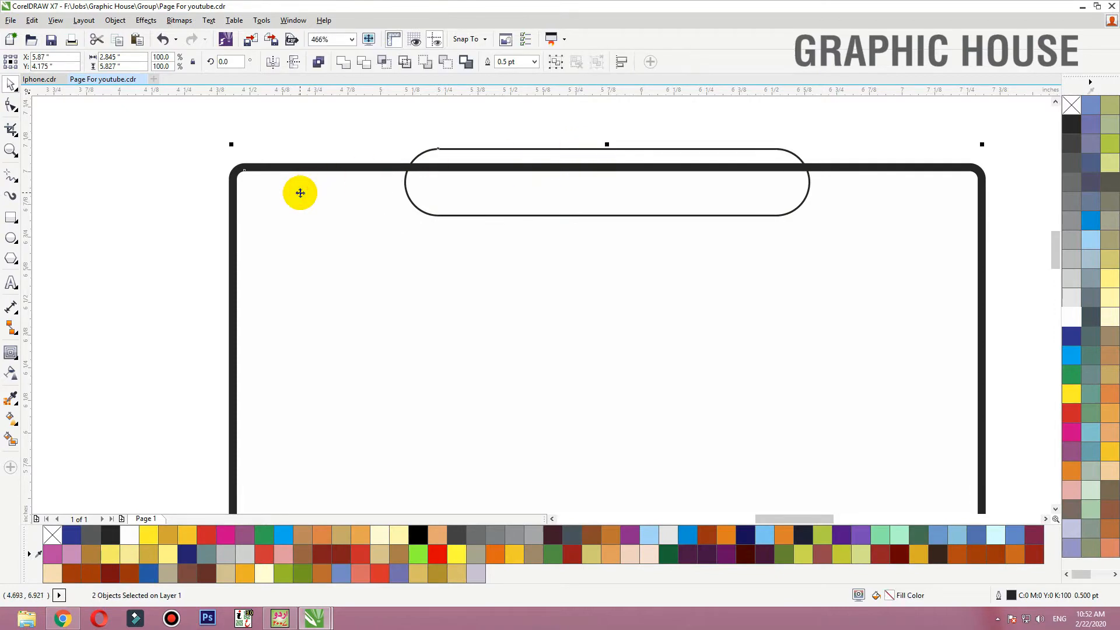
{"action": "left_click", "coordinate": [358, 143]}
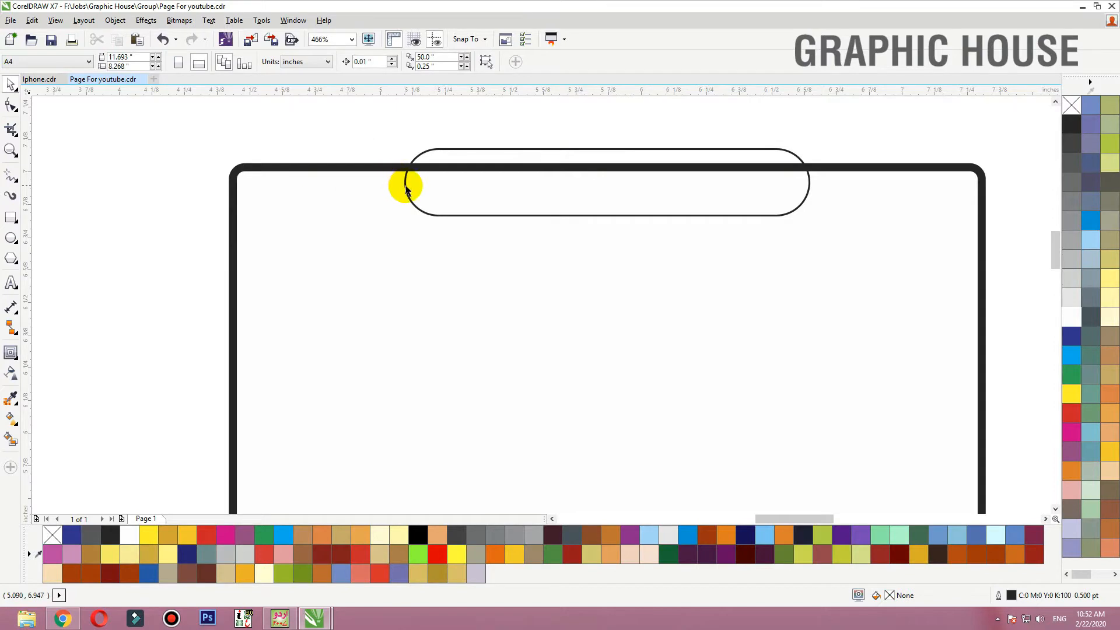
{"action": "left_click", "coordinate": [407, 188]}
{"action": "left_click_drag", "start_coordinate": [406, 182], "coordinate": [408, 172]}
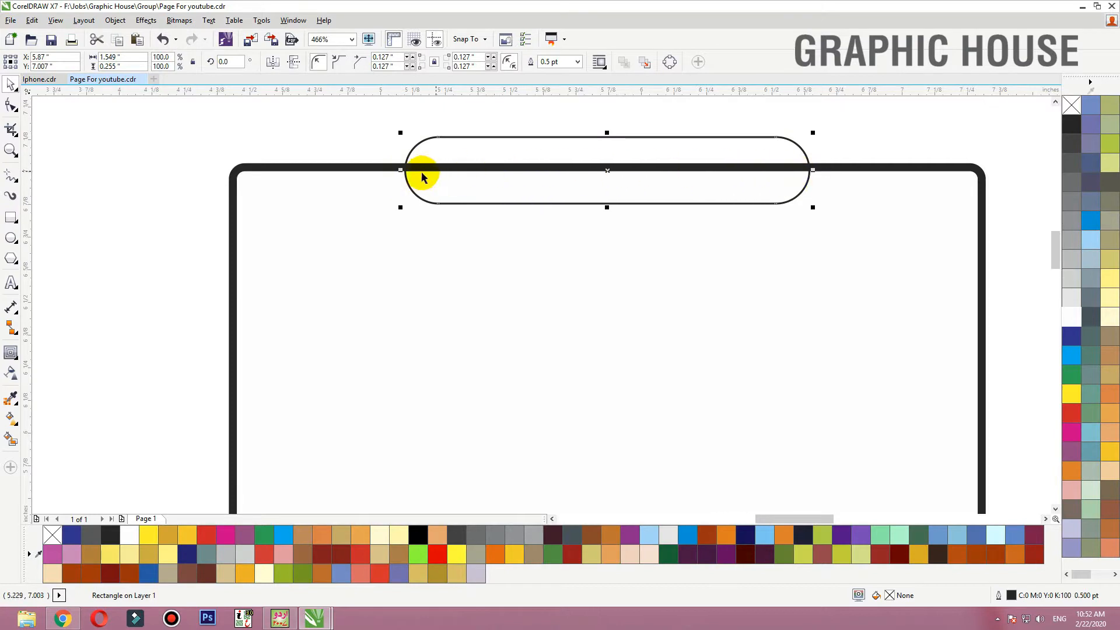
{"action": "left_click_drag", "start_coordinate": [408, 187], "coordinate": [404, 171]}
{"action": "left_click", "coordinate": [366, 218], "text": "shift"}
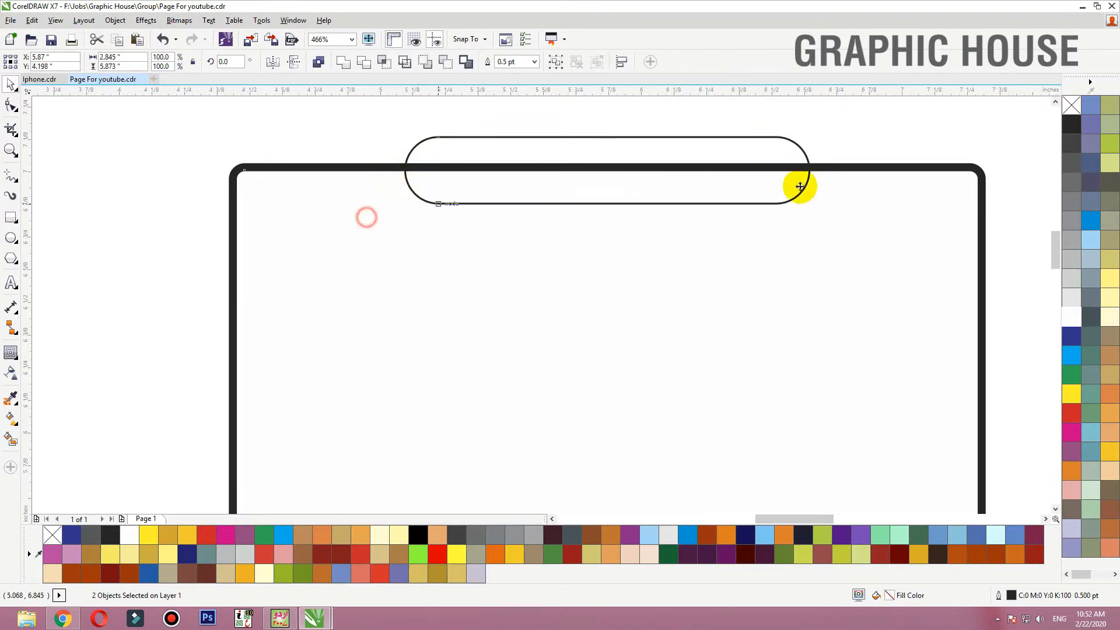
{"action": "left_click", "coordinate": [850, 128]}
Fill the rounded bar with rich black (C60 M60 Y60 K100) and remove its outline
{"action": "left_click", "coordinate": [797, 147]}
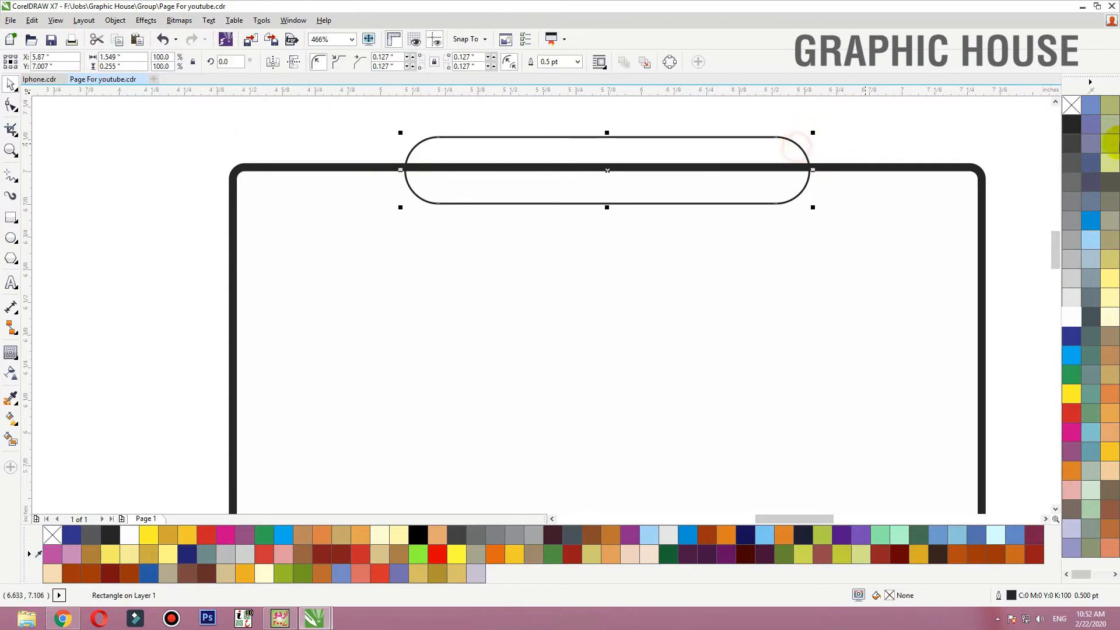
{"action": "left_click", "coordinate": [1072, 124]}
{"action": "right_click", "coordinate": [1072, 105]}
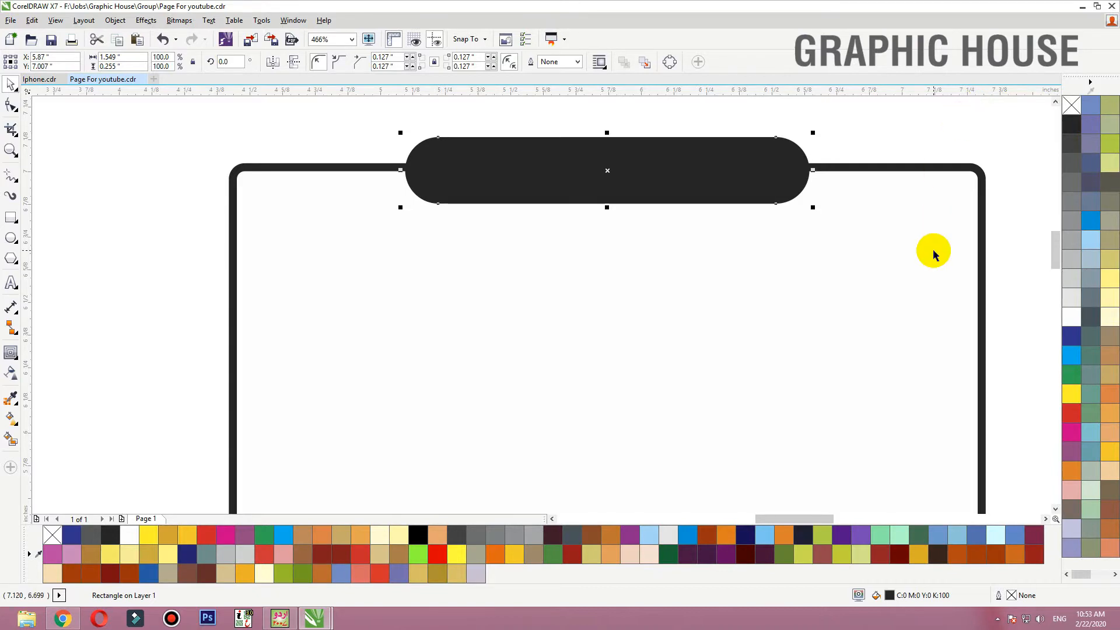
{"action": "left_click_drag", "start_coordinate": [333, 280], "coordinate": [942, 156]}
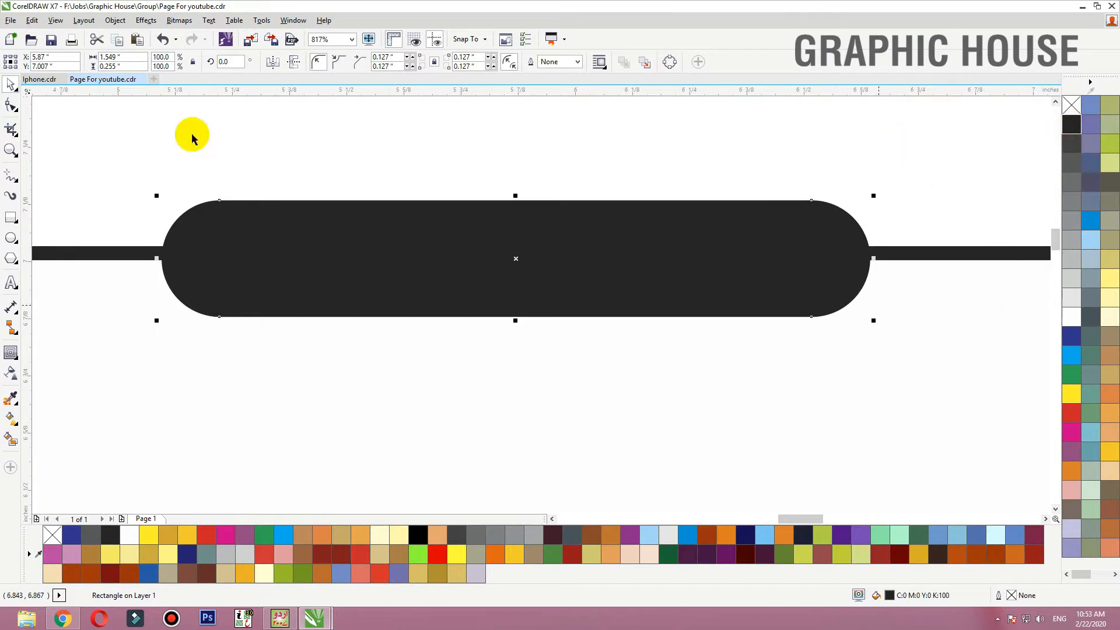
{"action": "left_click", "coordinate": [419, 534]}
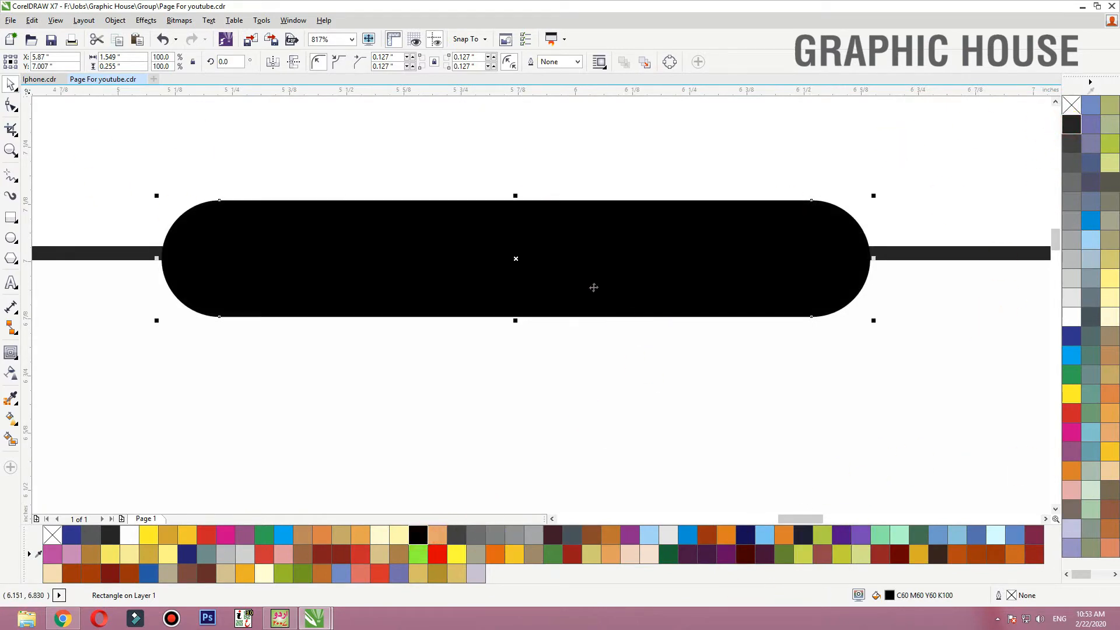
{"action": "double_click", "coordinate": [891, 596]}
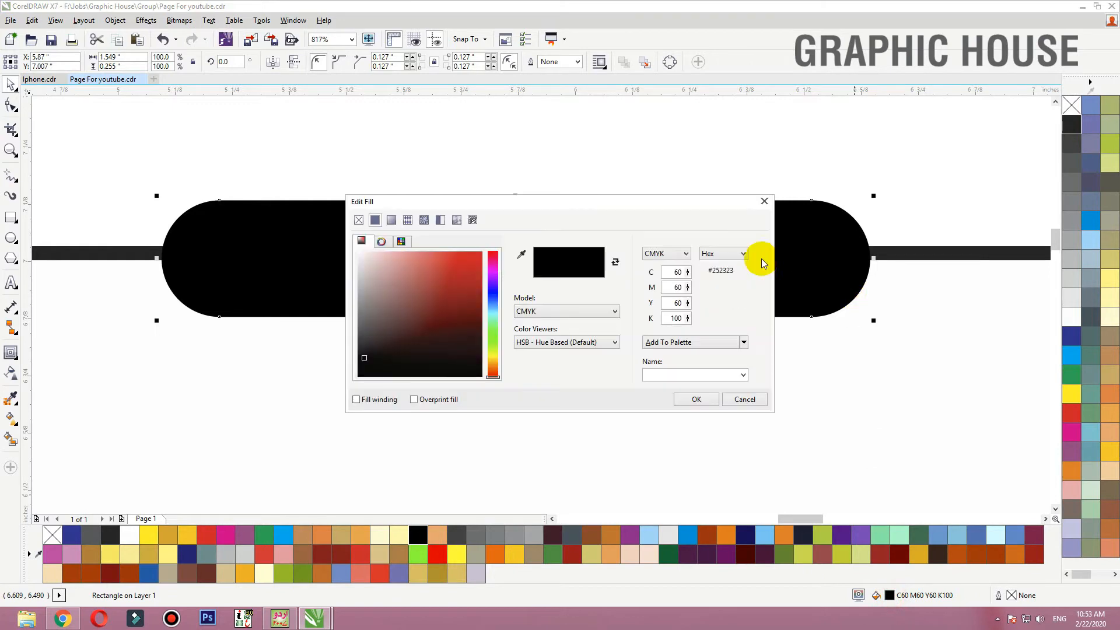
{"action": "left_click", "coordinate": [691, 397]}
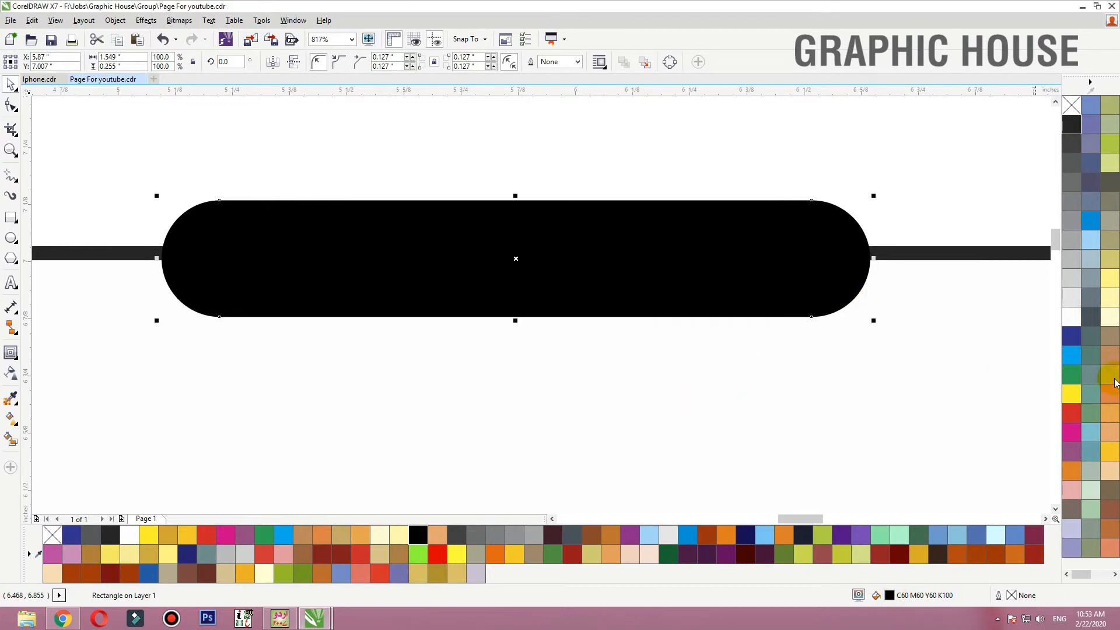
PowerClip the black rounded bar inside the phone's white inner body so only its lower half forms the notch
{"action": "left_click", "coordinate": [11, 218]}
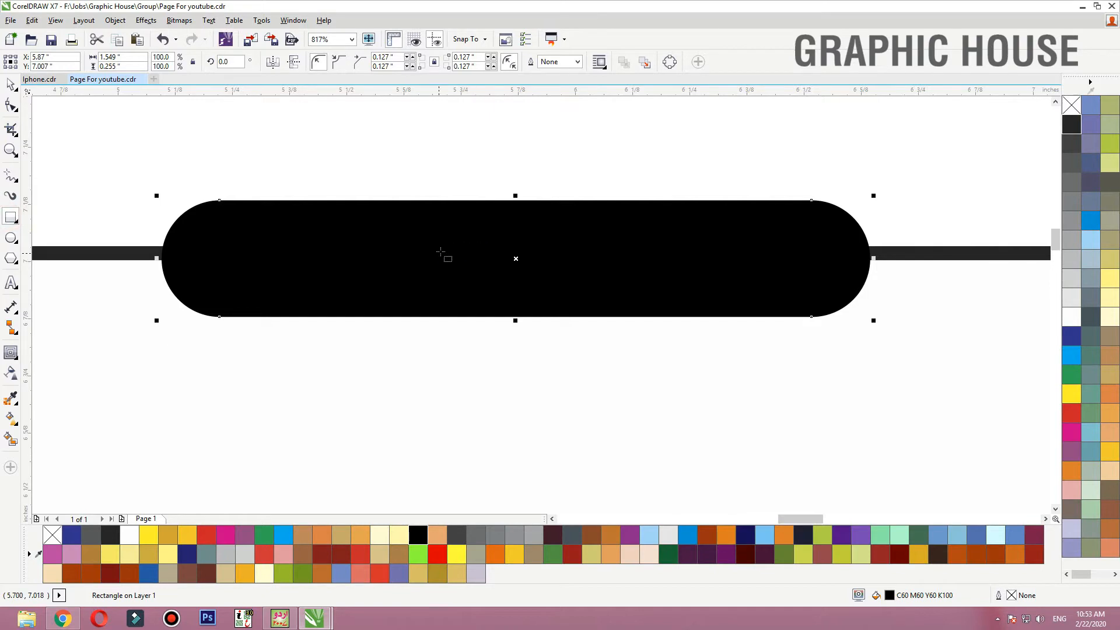
{"action": "right_click", "coordinate": [445, 233]}
{"action": "left_click", "coordinate": [489, 210]}
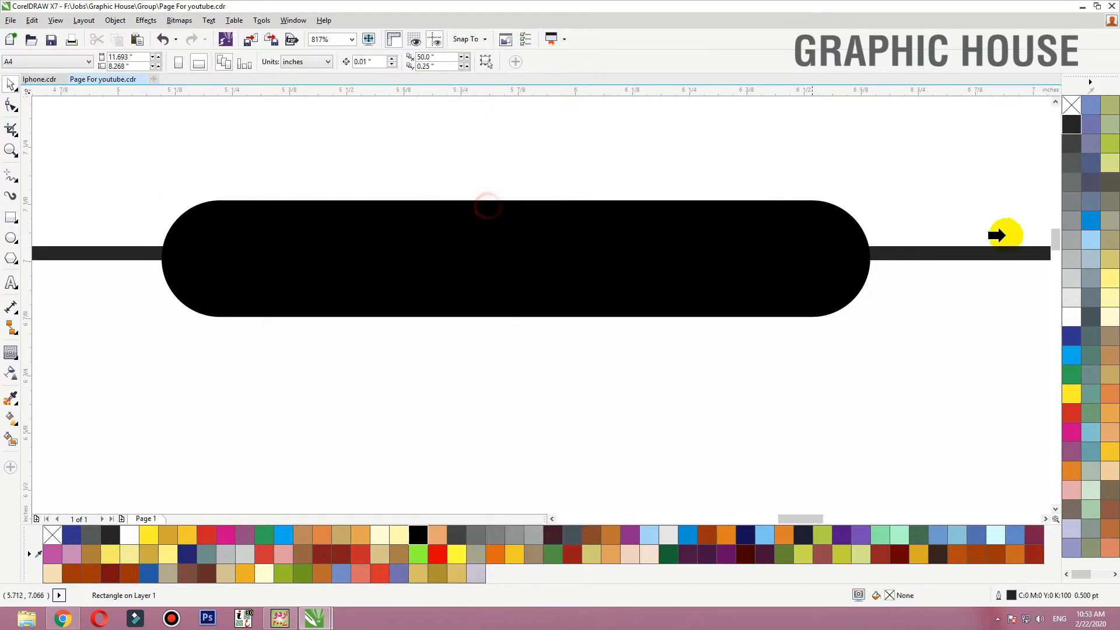
{"action": "left_click", "coordinate": [901, 257]}
{"action": "left_click", "coordinate": [891, 343]}
{"action": "left_click_drag", "start_coordinate": [975, 244], "coordinate": [974, 243]}
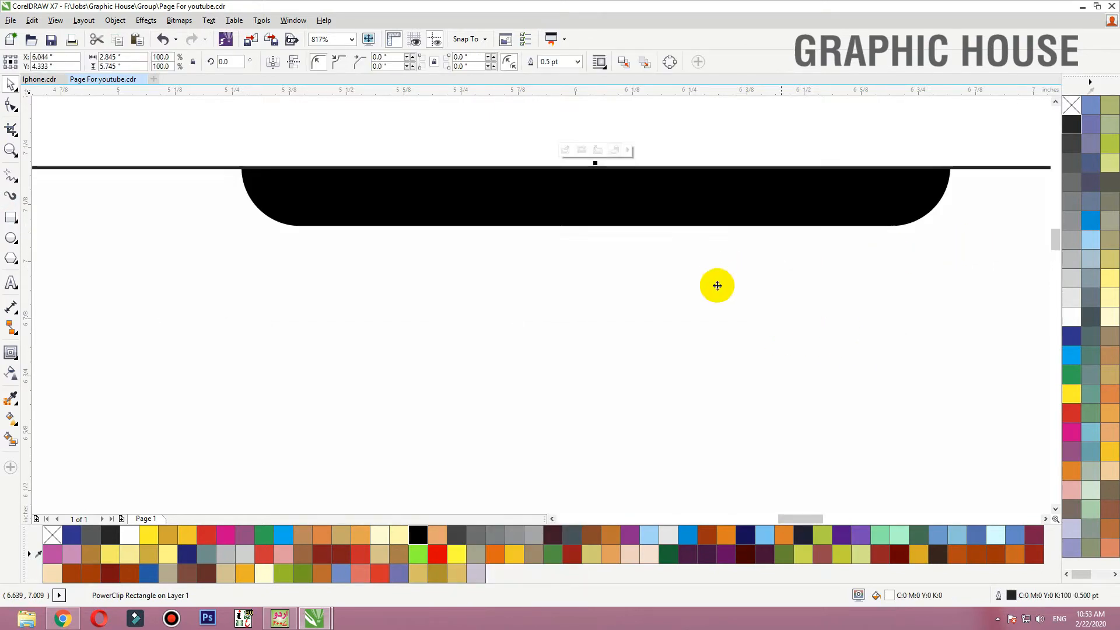
{"action": "key", "text": "ctrl+z"}
{"action": "scroll", "coordinate": [605, 192], "scroll_direction": "down", "scroll_amount": 2}
{"action": "left_click_drag", "start_coordinate": [612, 240], "coordinate": [380, 401]}
{"action": "key", "text": "ctrl+z"}
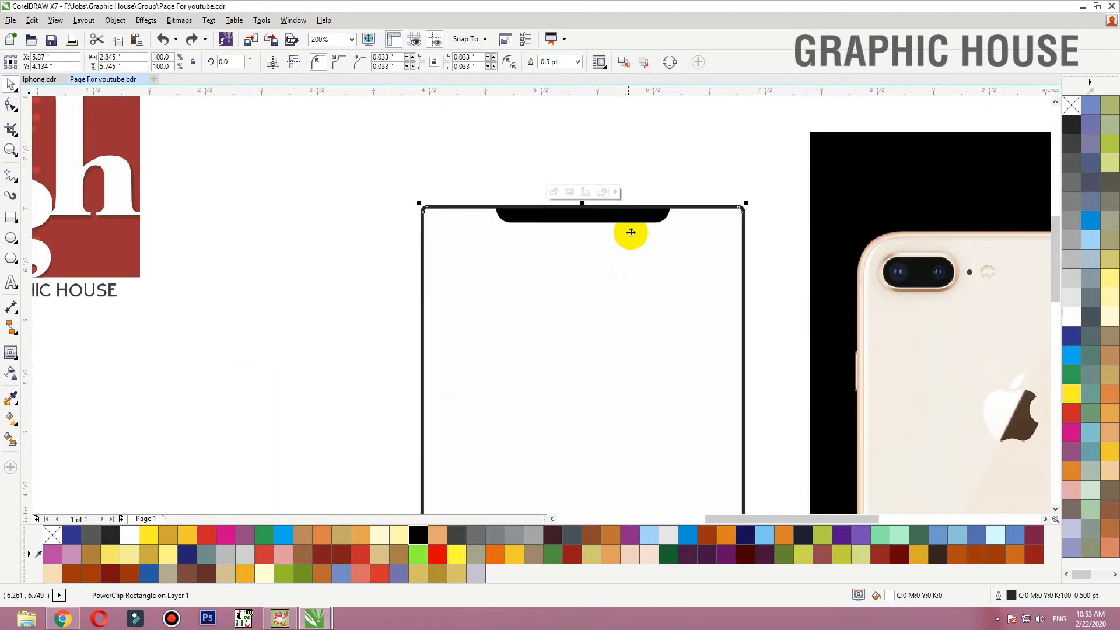
Edit the PowerClip contents of the phone body, making the notch bar taller and narrower about its centre
{"action": "left_click", "coordinate": [630, 235], "text": "ctrl"}
{"action": "left_click", "coordinate": [644, 222]}
{"action": "left_click_drag", "start_coordinate": [765, 165], "coordinate": [384, 325]}
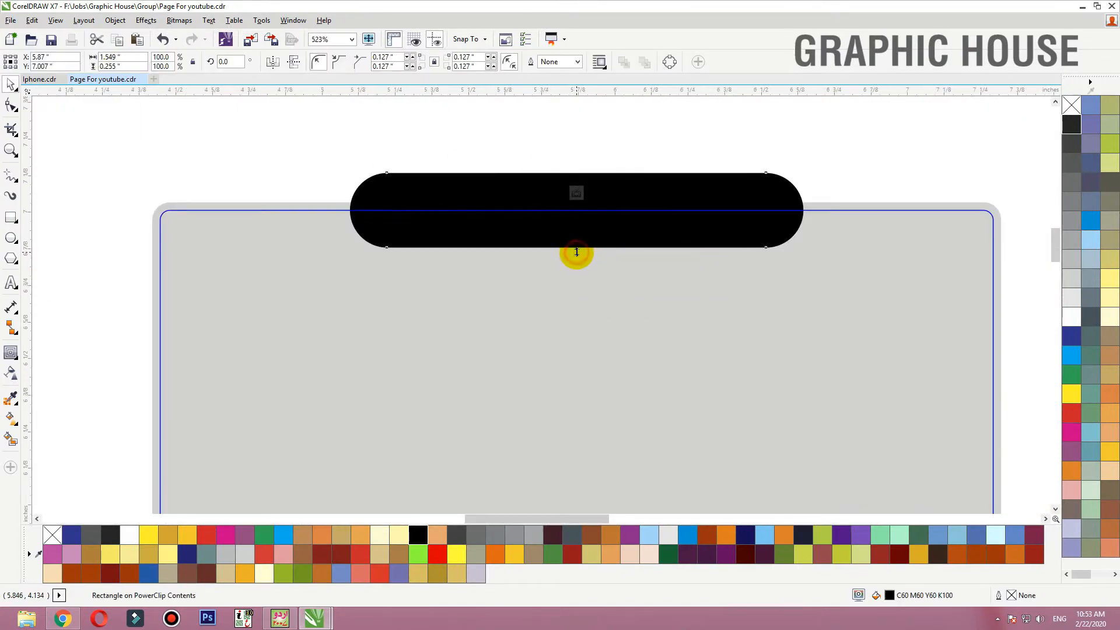
{"action": "left_click_drag", "start_coordinate": [577, 252], "coordinate": [580, 272]}
{"action": "left_click", "coordinate": [834, 157], "text": "ctrl"}
{"action": "left_click", "coordinate": [788, 219], "text": "ctrl"}
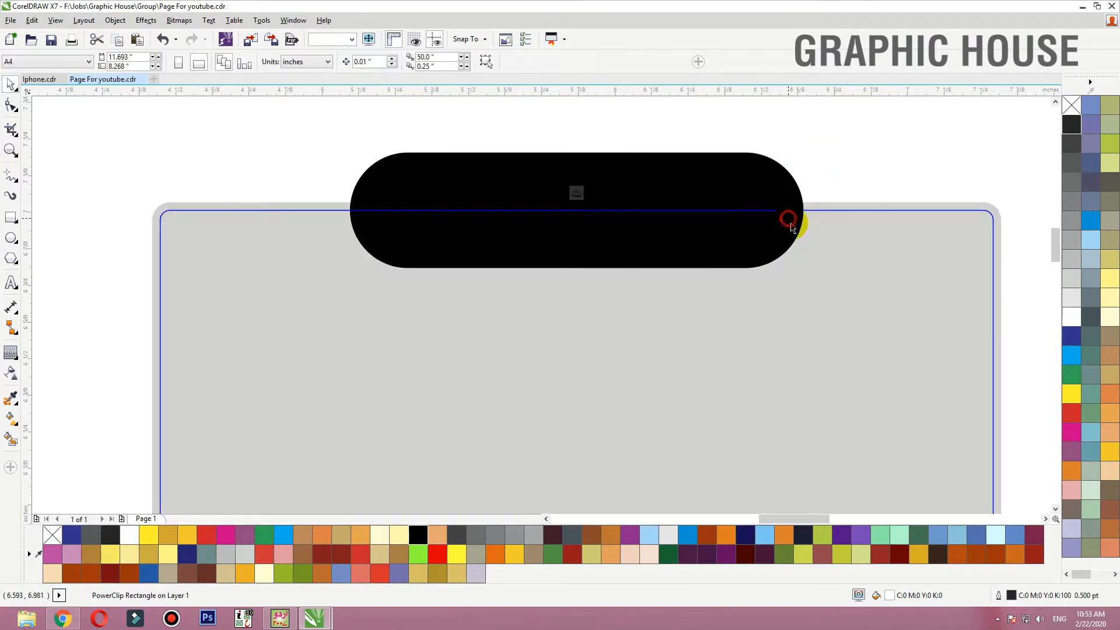
{"action": "left_click_drag", "start_coordinate": [808, 210], "coordinate": [773, 210]}
{"action": "left_click", "coordinate": [818, 168], "text": "ctrl"}
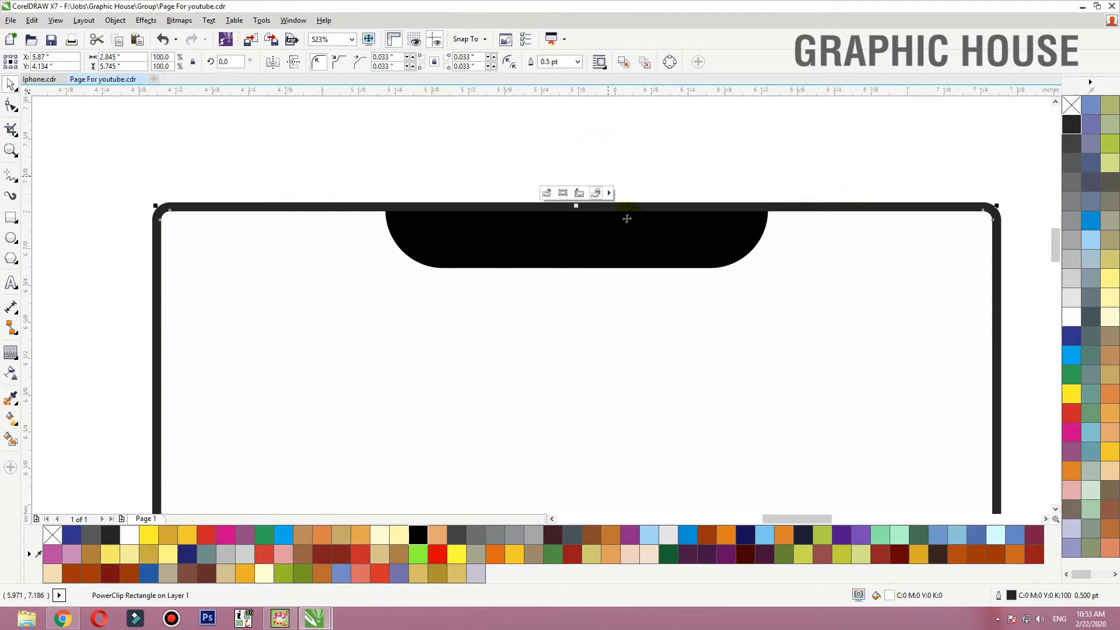
Draw a speaker rectangle about 0.504 by 0.06 inches inside the notch and fill it with 90% black
{"action": "left_click", "coordinate": [660, 205], "text": "shift"}
{"action": "left_click", "coordinate": [710, 162]}
{"action": "key", "text": "F2"}
{"action": "left_click_drag", "start_coordinate": [875, 158], "coordinate": [305, 319]}
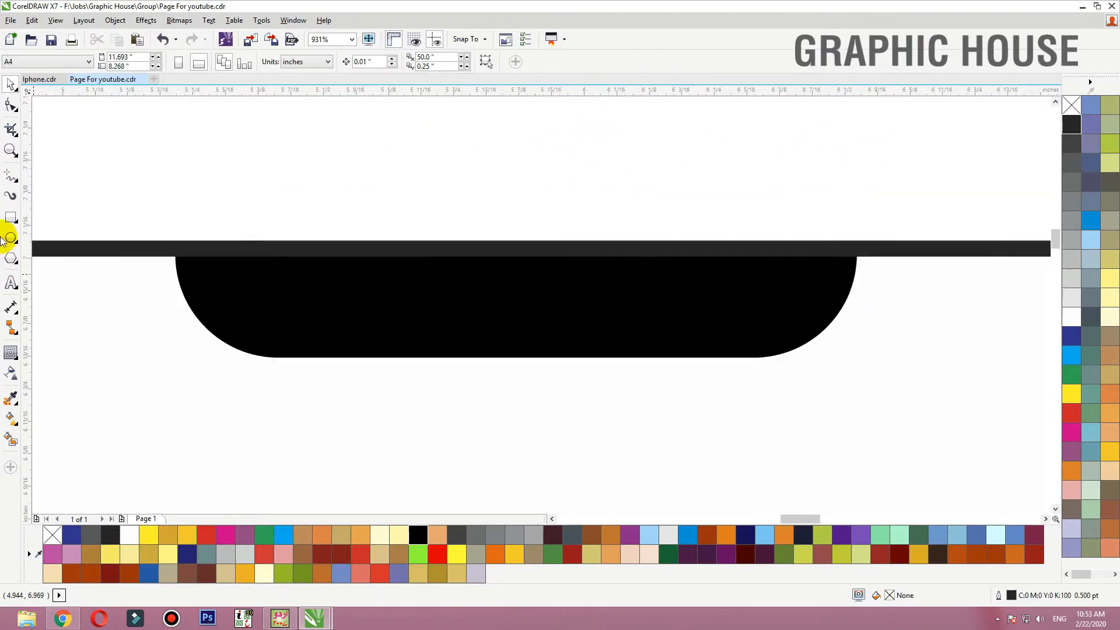
{"action": "left_click", "coordinate": [11, 217]}
{"action": "left_click_drag", "start_coordinate": [388, 285], "coordinate": [651, 318]}
{"action": "left_click", "coordinate": [1073, 155]}
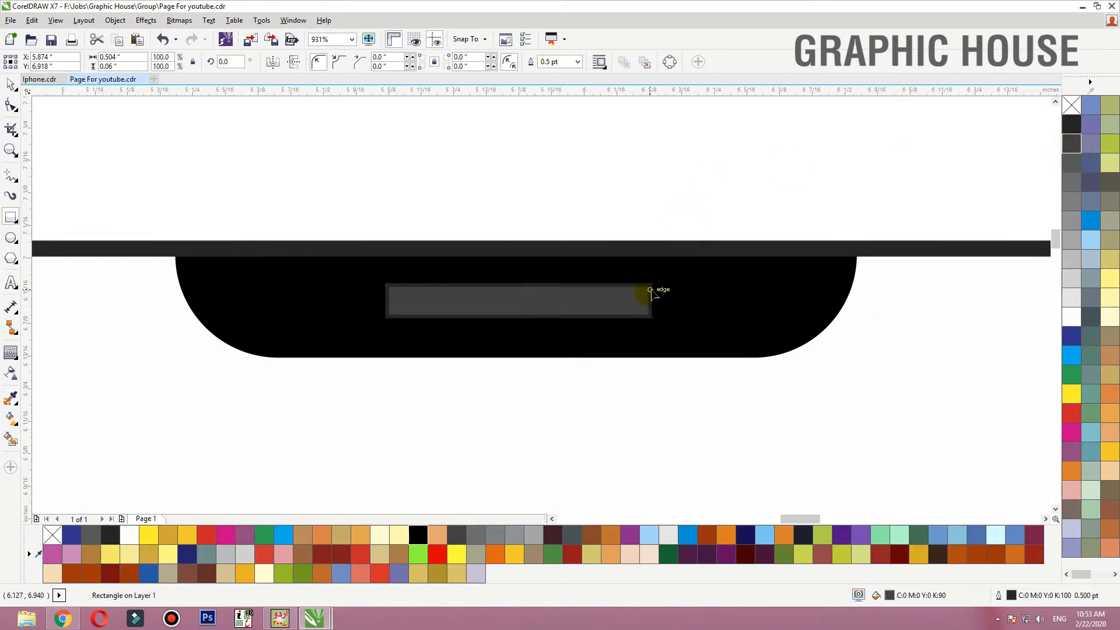
Slightly round the corners of the dark grey speaker bar and remove its outline
{"action": "left_click_drag", "start_coordinate": [650, 285], "coordinate": [550, 295]}
{"action": "key", "text": "space"}
{"action": "left_click", "coordinate": [705, 305]}
{"action": "left_click", "coordinate": [734, 181]}
{"action": "right_click", "coordinate": [1076, 108]}
Centre the speaker bar horizontally on the phone body
{"action": "left_click", "coordinate": [688, 296], "text": "shift"}
{"action": "left_click", "coordinate": [753, 167]}
{"action": "scroll", "coordinate": [599, 182], "scroll_direction": "down", "scroll_amount": 3}
Draw a camera circle about 0.088 inch across beside the speaker bar and fill it with light grey (K20)
{"action": "key", "text": "F2"}
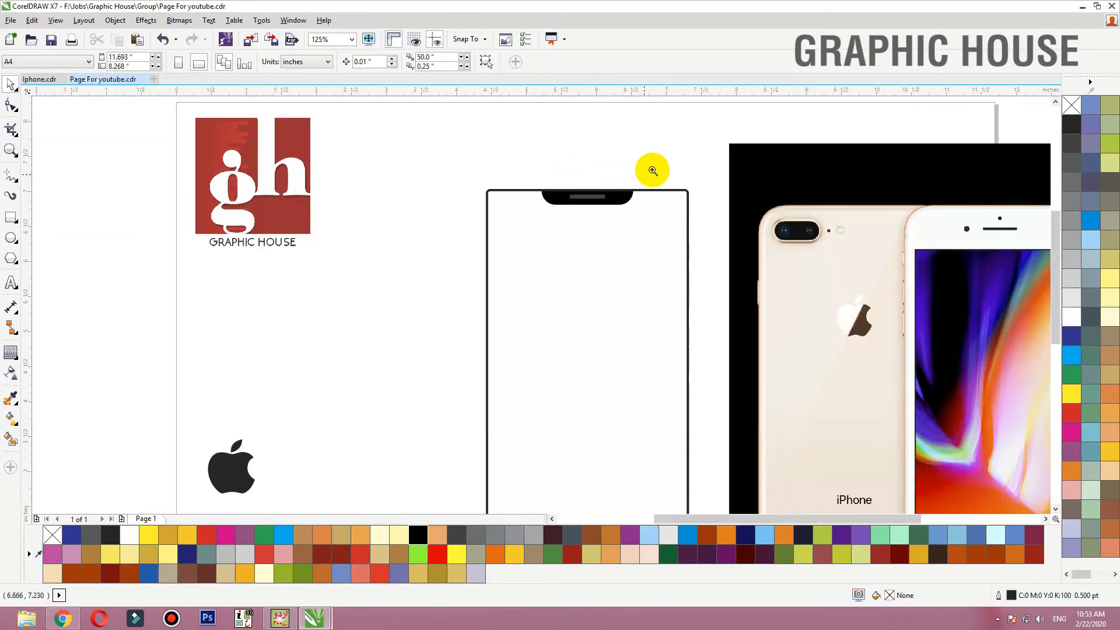
{"action": "left_click_drag", "start_coordinate": [657, 170], "coordinate": [525, 219]}
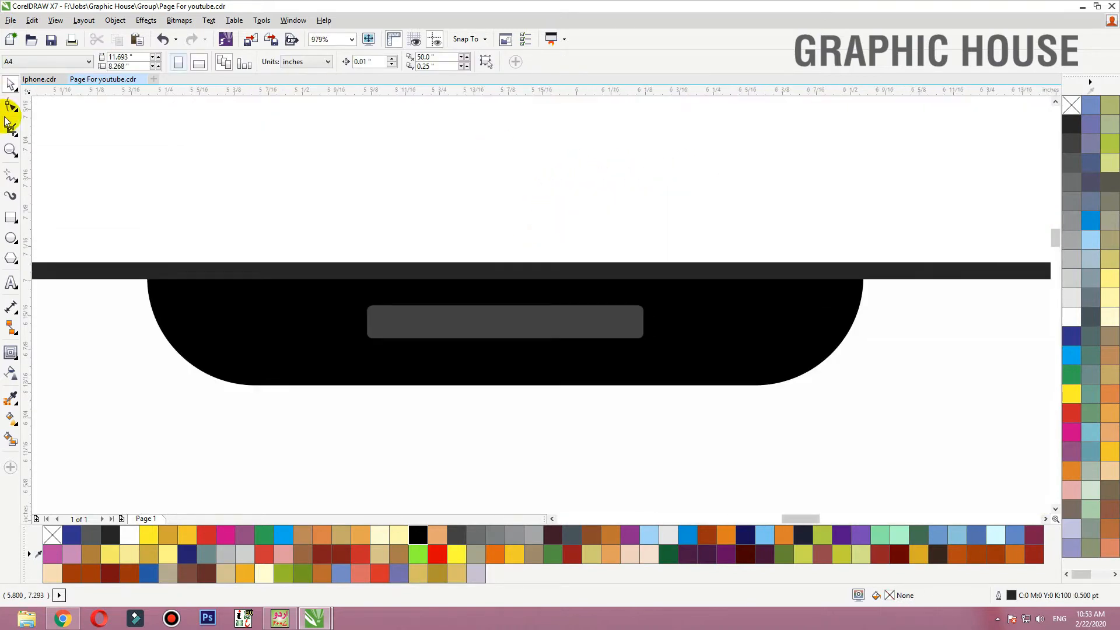
{"action": "left_click", "coordinate": [11, 237]}
{"action": "left_click_drag", "start_coordinate": [226, 299], "coordinate": [238, 311]}
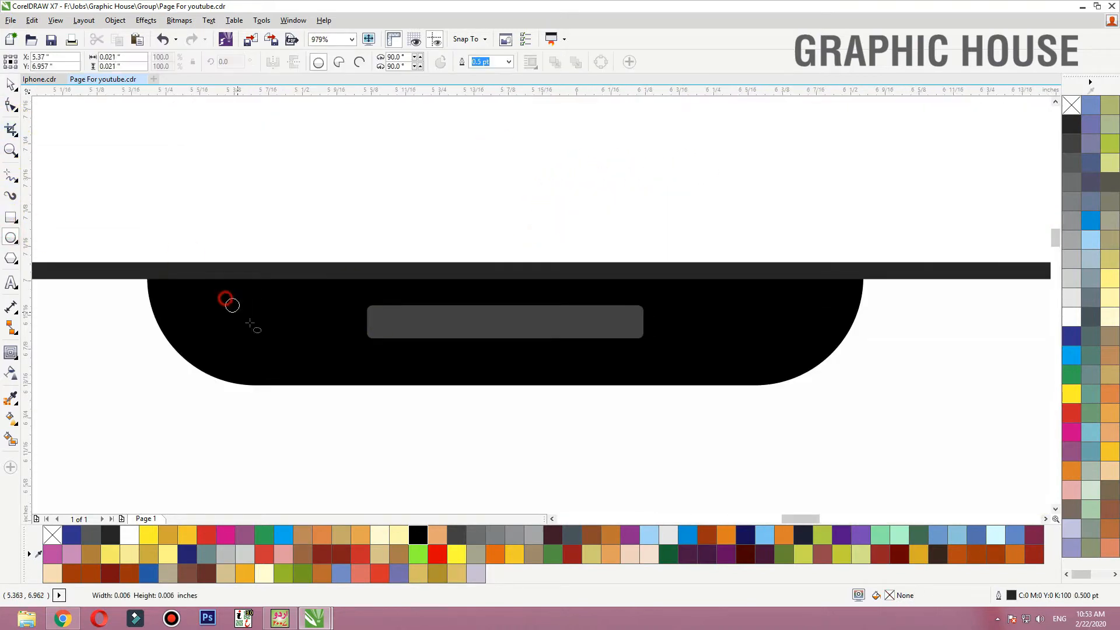
{"action": "left_click_drag", "start_coordinate": [274, 344], "coordinate": [277, 350]}
{"action": "key", "text": "space"}
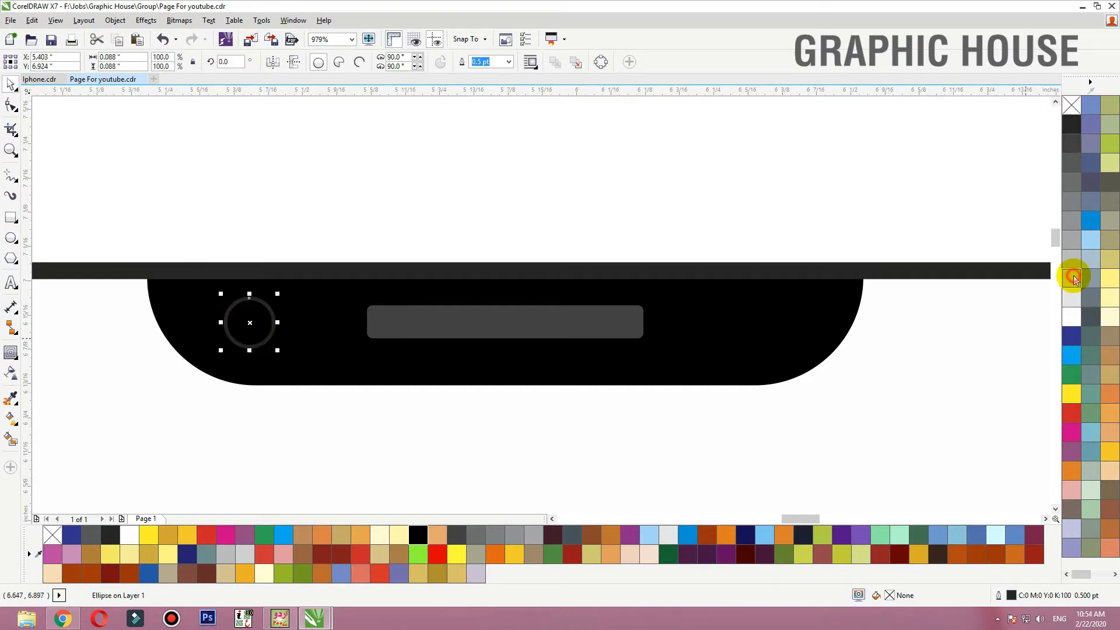
{"action": "left_click", "coordinate": [1073, 279]}
Move the light grey camera circle slightly towards the speaker bar, to about X 5.426 inches
{"action": "scroll", "coordinate": [151, 365], "scroll_direction": "up", "scroll_amount": 2}
{"action": "left_click_drag", "start_coordinate": [393, 270], "coordinate": [422, 268]}
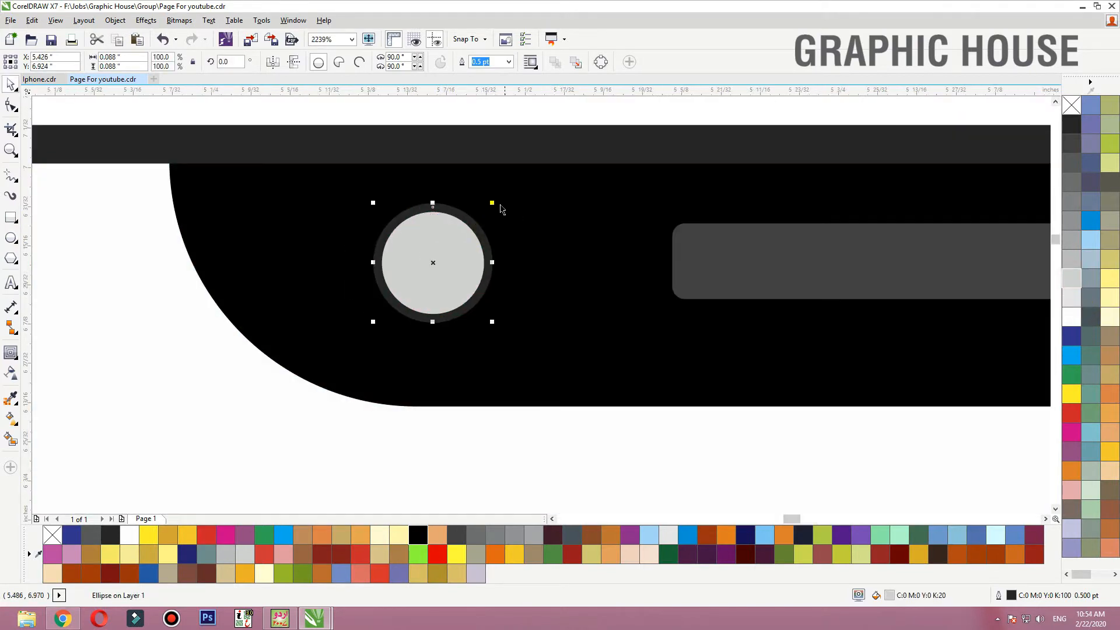
{"action": "left_click", "coordinate": [496, 204], "text": "shift"}
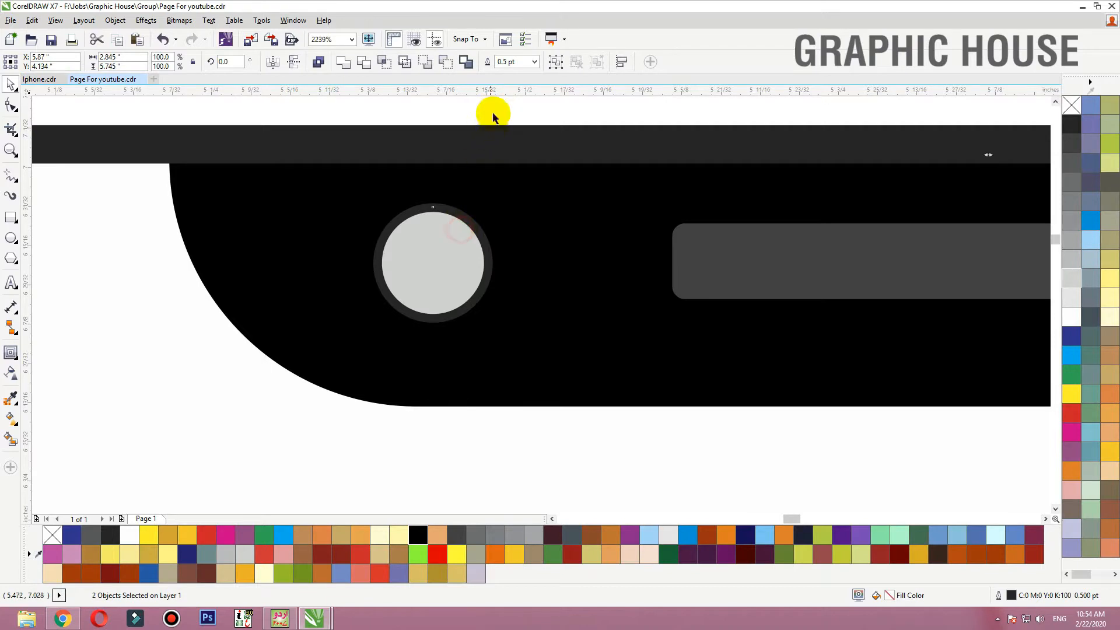
{"action": "left_click", "coordinate": [495, 111]}
Enlarge the camera circle about its centre to about 0.101 inch and remove its outline
{"action": "left_click", "coordinate": [435, 284]}
{"action": "left_click_drag", "start_coordinate": [493, 203], "coordinate": [499, 195]}
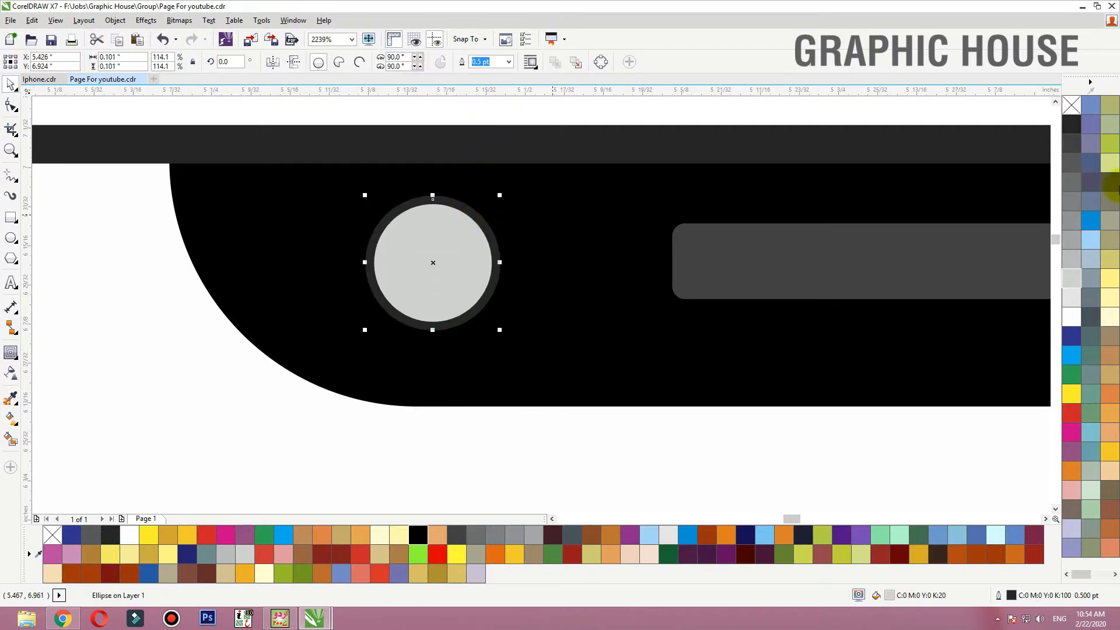
{"action": "right_click", "coordinate": [1072, 105]}
Apply a one-step inward contour to the camera circle and set its offset to 0.007 inch
{"action": "left_click_drag", "start_coordinate": [737, 120], "coordinate": [220, 383]}
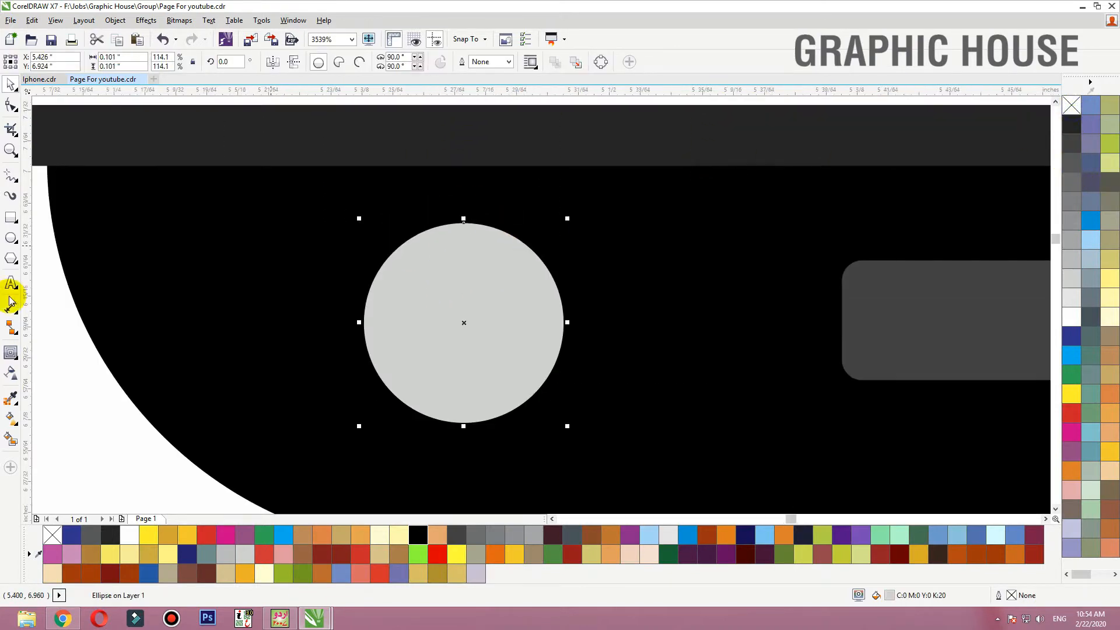
{"action": "left_click", "coordinate": [11, 351]}
{"action": "left_click_drag", "start_coordinate": [373, 295], "coordinate": [377, 299]}
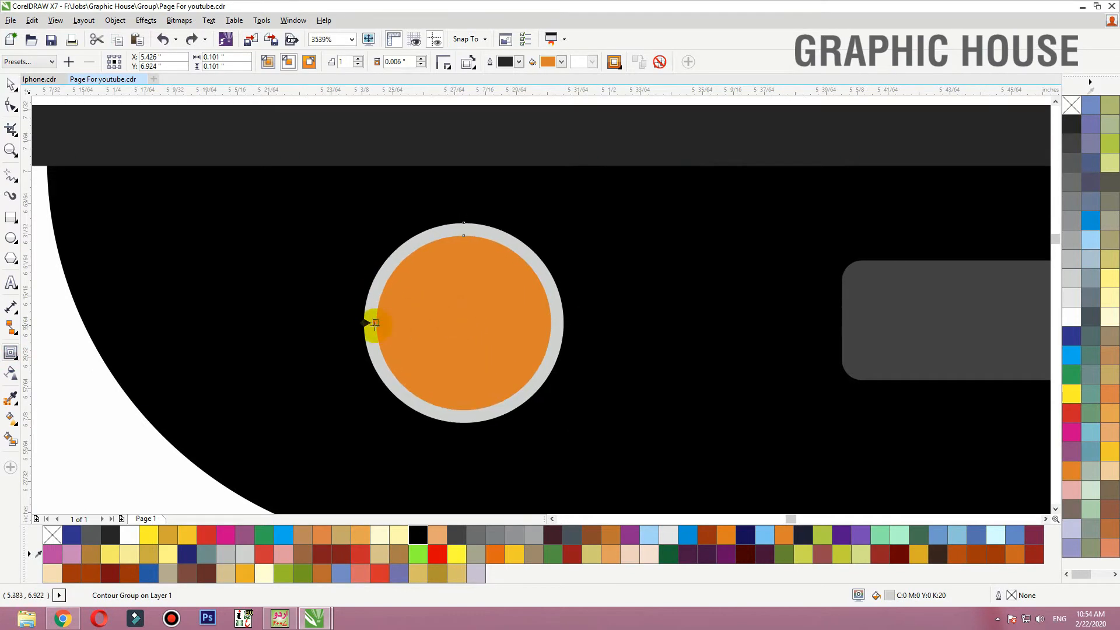
{"action": "left_click", "coordinate": [386, 62]}
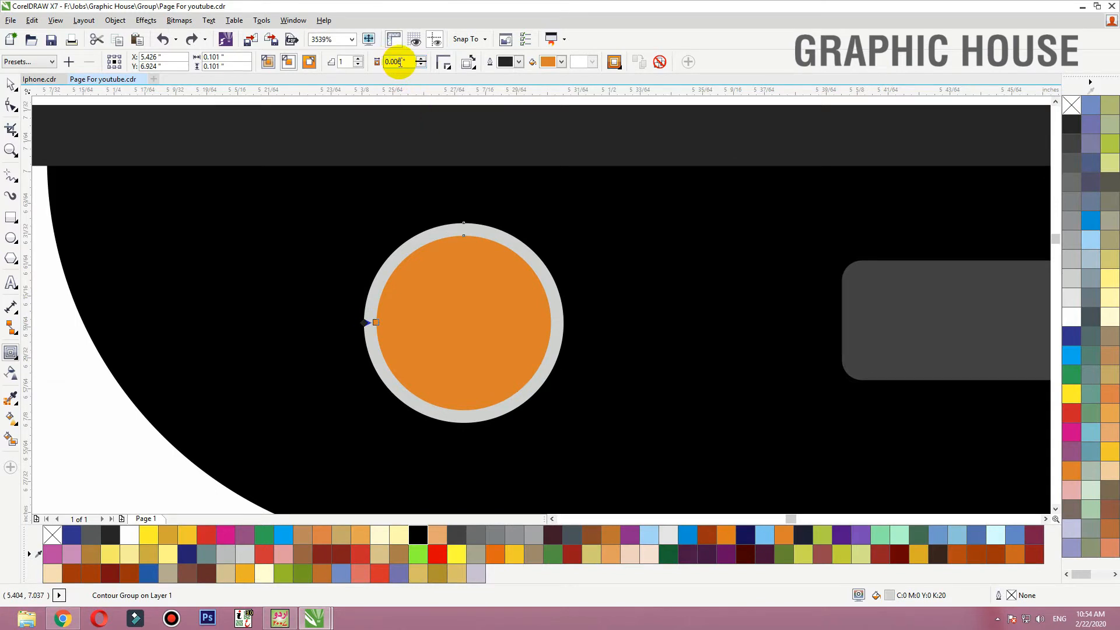
{"action": "left_click_drag", "start_coordinate": [401, 62], "coordinate": [397, 62]}
{"action": "type", "text": "7"}
{"action": "key", "text": "Return"}
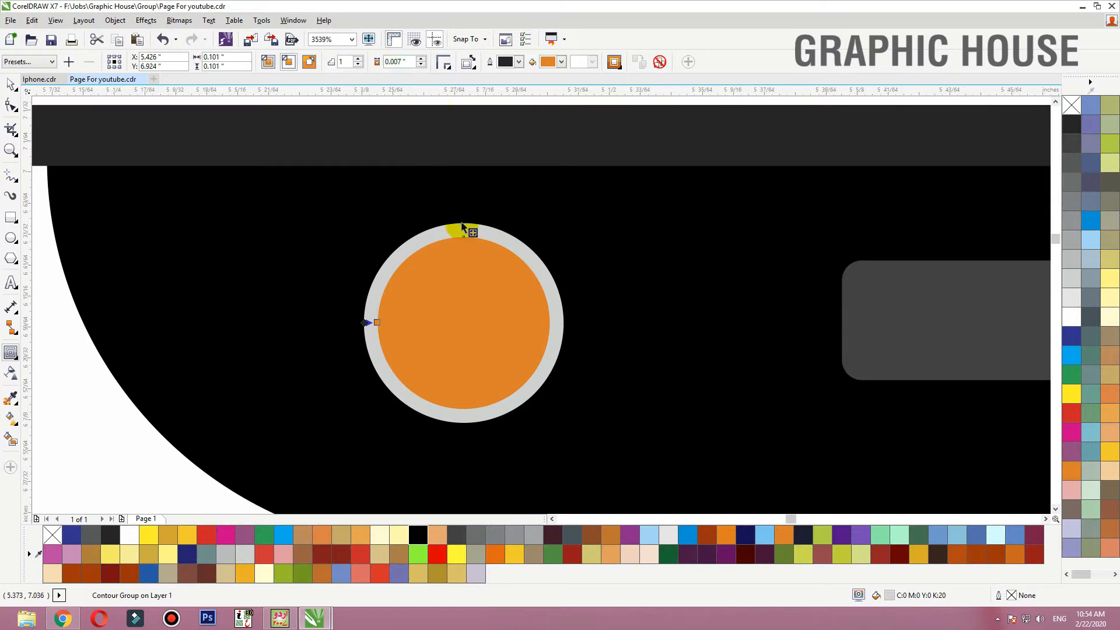
Break the contour group apart so the orange inner circle becomes a separate object
{"action": "key", "text": "space"}
{"action": "key", "text": "ctrl+k"}
{"action": "left_click", "coordinate": [365, 205]}
{"action": "left_click_drag", "start_coordinate": [502, 342], "coordinate": [473, 344]}
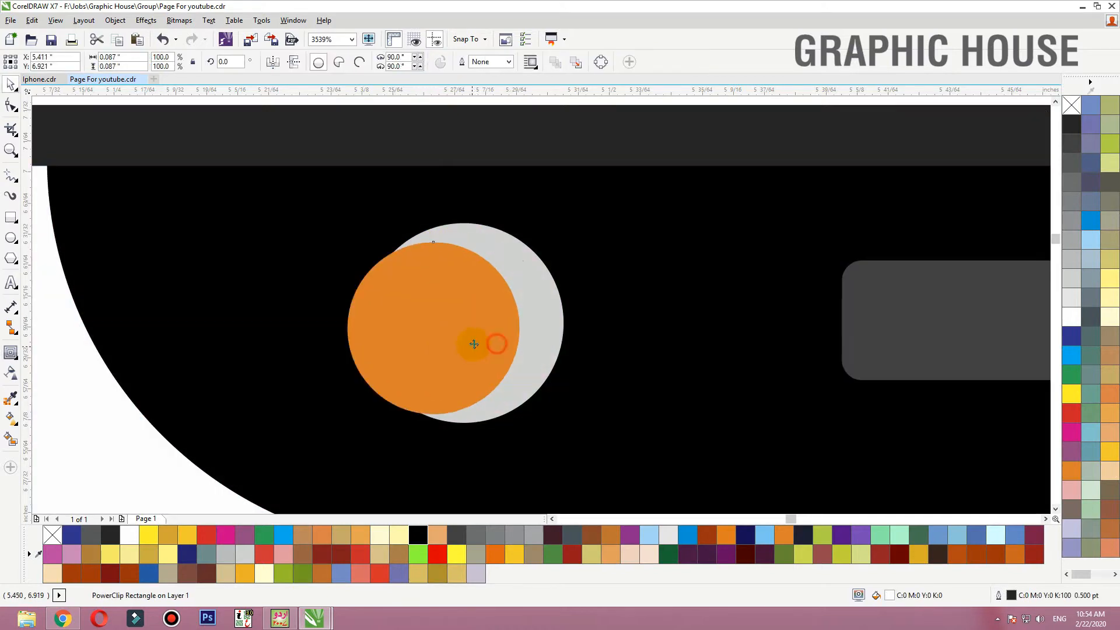
{"action": "key", "text": "ctrl+z"}
Contour the orange circle inward by 0.007 inch into a separate inner circle filled with dark blue (C100 M100 Y0 K0)
{"action": "key", "text": "space"}
{"action": "left_click_drag", "start_coordinate": [403, 287], "coordinate": [393, 276]}
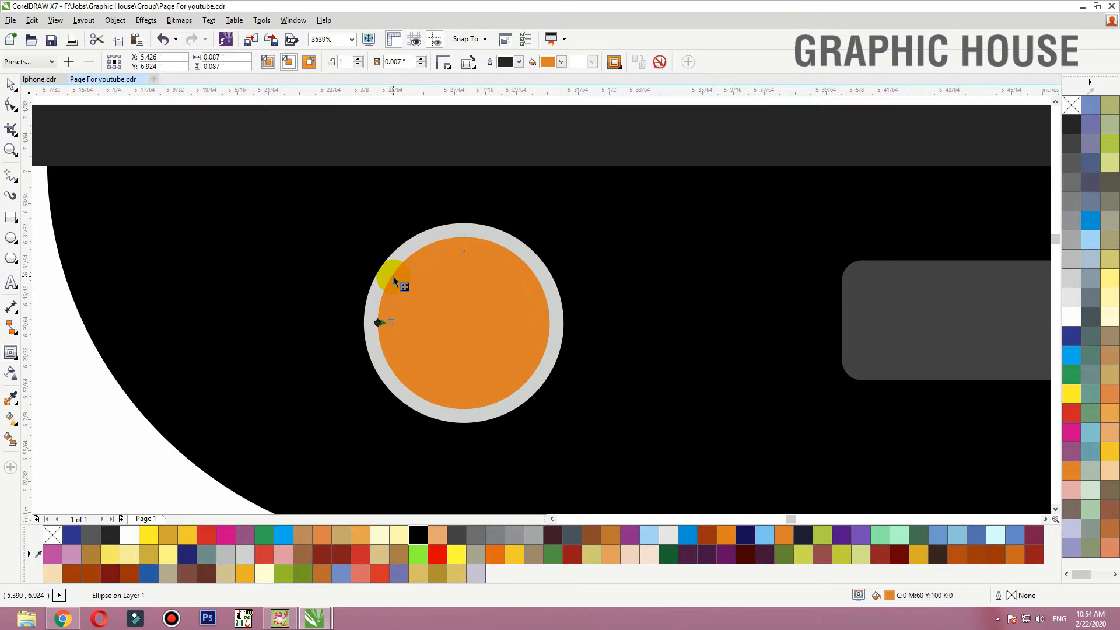
{"action": "key", "text": "space"}
{"action": "key", "text": "ctrl+k"}
{"action": "left_click", "coordinate": [614, 275]}
{"action": "left_click", "coordinate": [492, 291]}
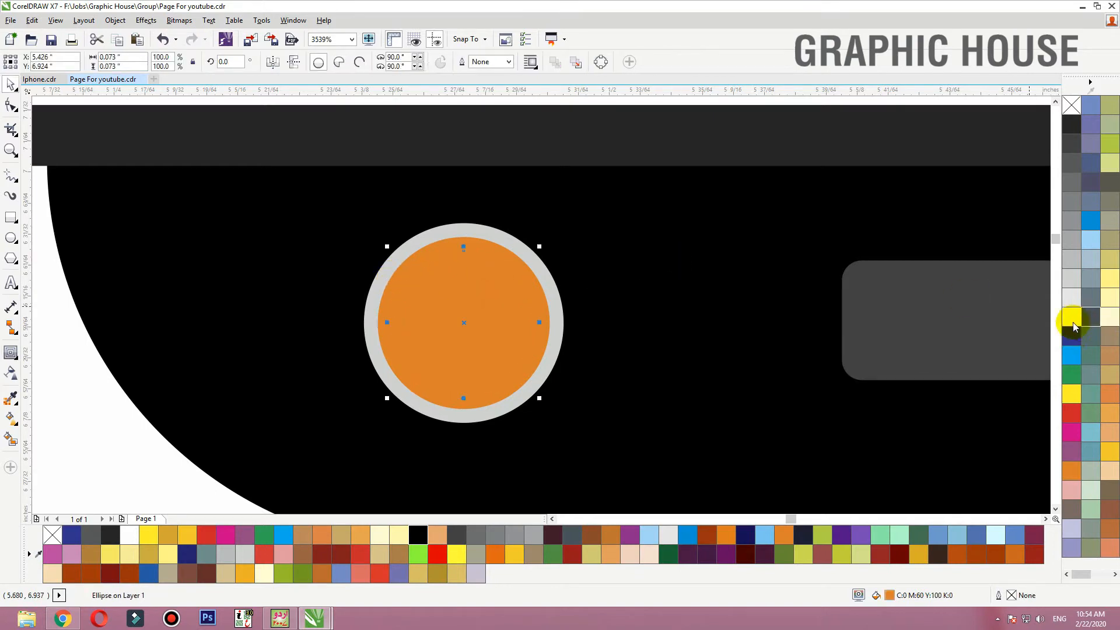
Contour the dark blue circle inward by 0.007 inch into a separate inner circle filled with bright blue (C100 M20 Y0 K0)
{"action": "key", "text": "space"}
{"action": "left_click_drag", "start_coordinate": [447, 315], "coordinate": [413, 315]}
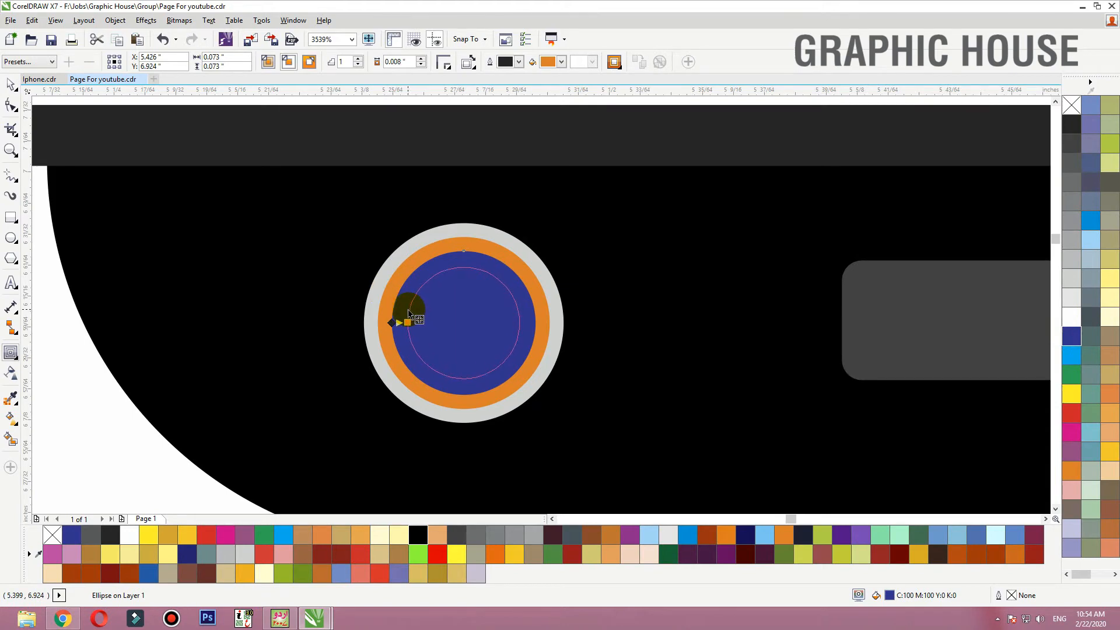
{"action": "key", "text": "space"}
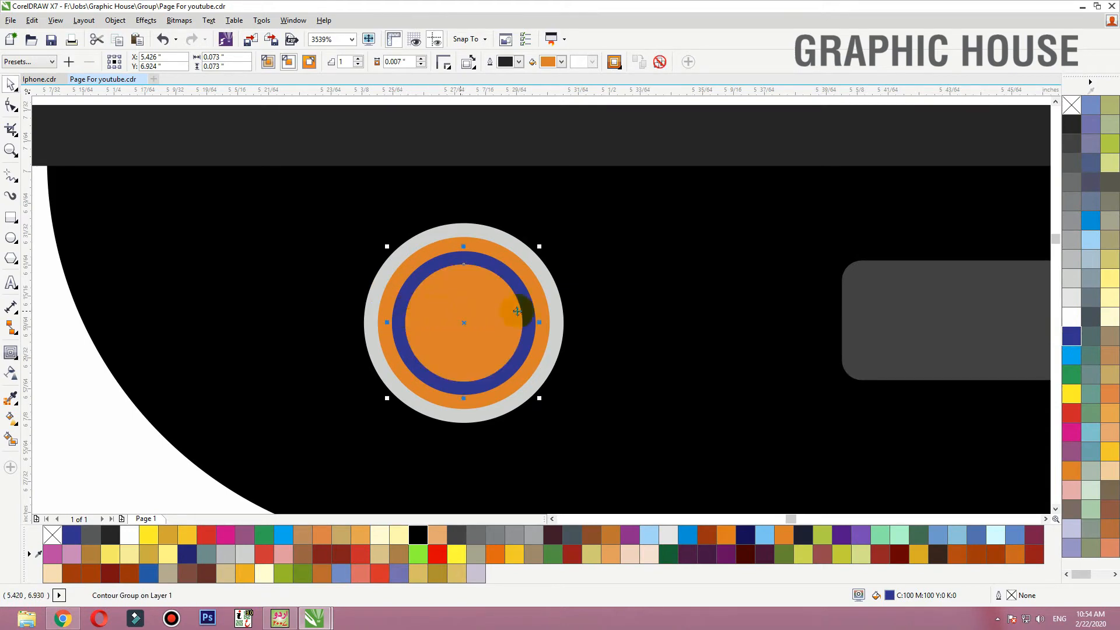
{"action": "left_click", "coordinate": [475, 295]}
{"action": "left_click", "coordinate": [1091, 220]}
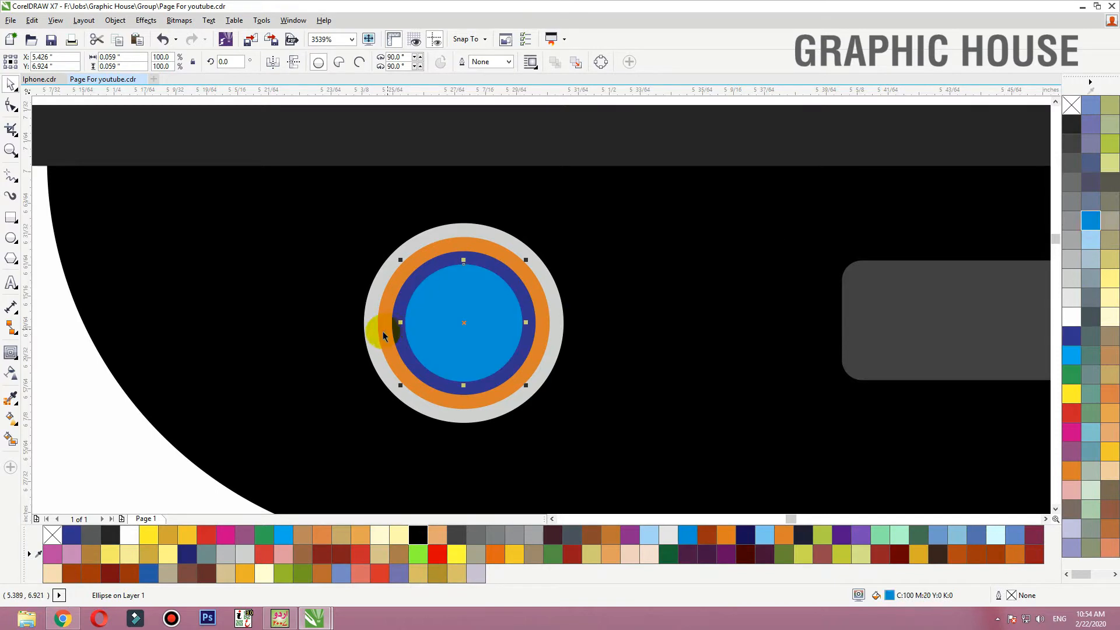
Contour the bright blue circle inward into a separate circle about 0.044 inch across and fill it with grey (K50)
{"action": "key", "text": "space"}
{"action": "mouse_move", "coordinate": [405, 322]}
{"action": "left_mouse_down"}
{"action": "mouse_move", "coordinate": [445, 323]}
{"action": "mouse_move", "coordinate": [424, 321]}
{"action": "left_mouse_up"}
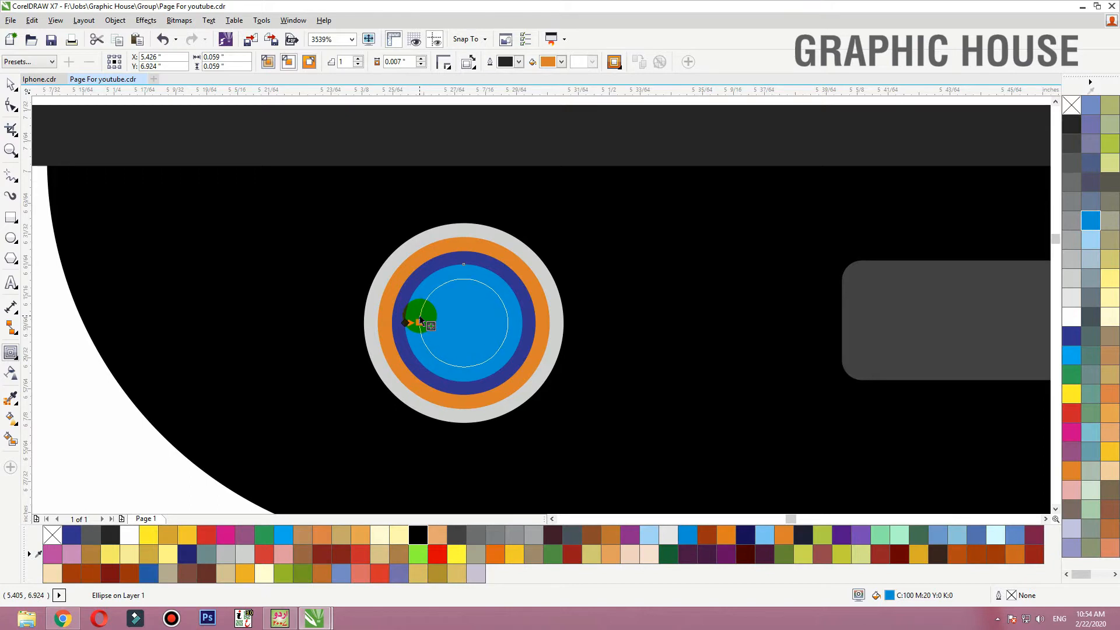
{"action": "left_click_drag", "start_coordinate": [419, 321], "coordinate": [414, 293]}
{"action": "key", "text": "ctrl+k"}
{"action": "left_click", "coordinate": [640, 252]}
{"action": "key", "text": "ctrl+z"}
{"action": "left_click", "coordinate": [1074, 218]}
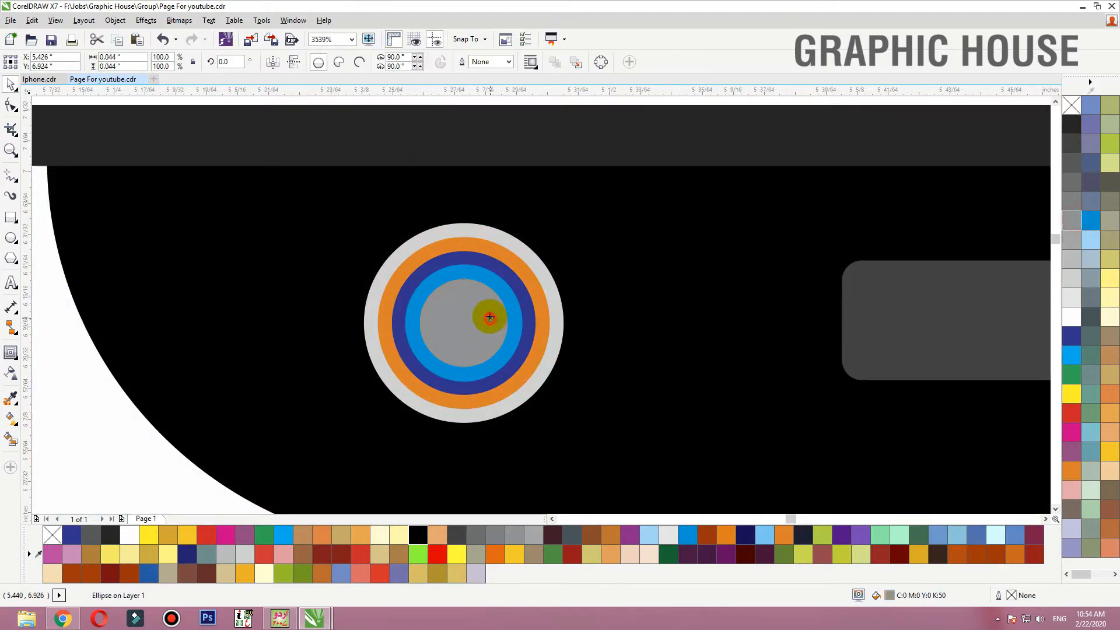
Add an inward contour to the grey circle to form the orange centre of the camera lens
{"action": "key", "text": "space"}
{"action": "left_click_drag", "start_coordinate": [446, 310], "coordinate": [433, 296]}
{"action": "key", "text": "space"}
{"action": "left_click", "coordinate": [358, 223]}
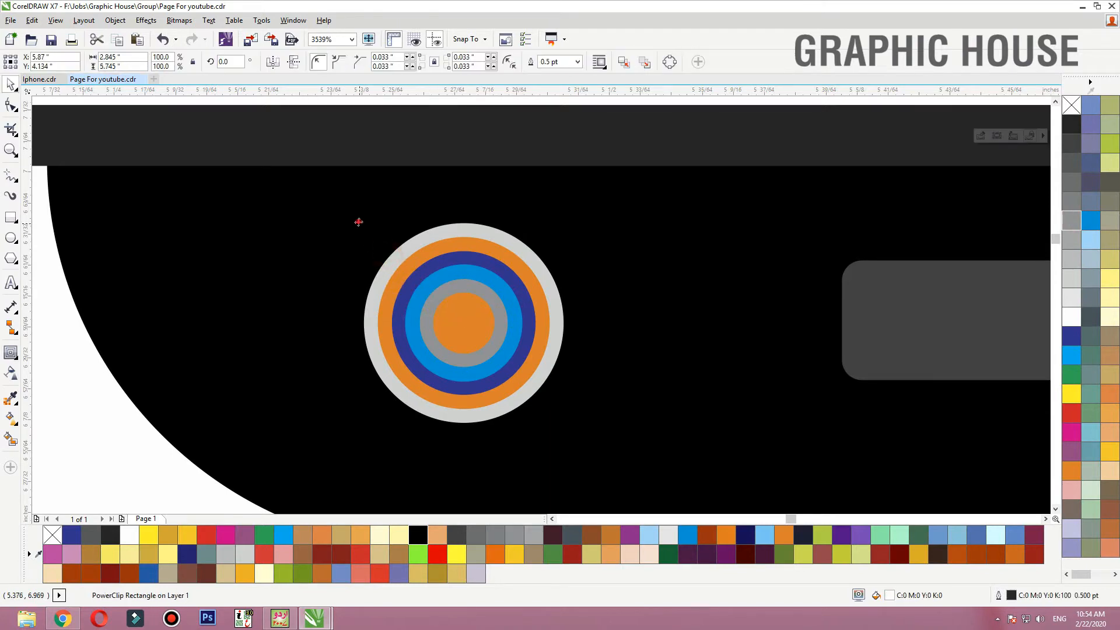
Fill the outermost camera circle with the same 90% black as the speaker bar
{"action": "scroll", "coordinate": [525, 331], "scroll_direction": "down", "scroll_amount": 4}
{"action": "scroll", "coordinate": [471, 392], "scroll_direction": "up", "scroll_amount": 4}
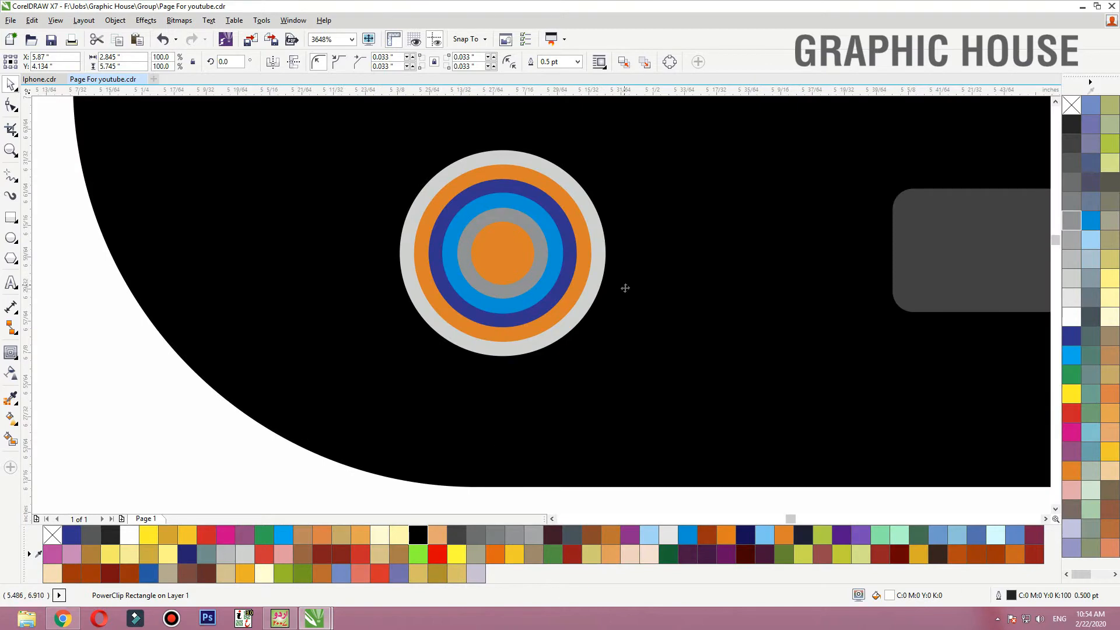
{"action": "left_click", "coordinate": [594, 235]}
{"action": "key", "text": "shift+F2"}
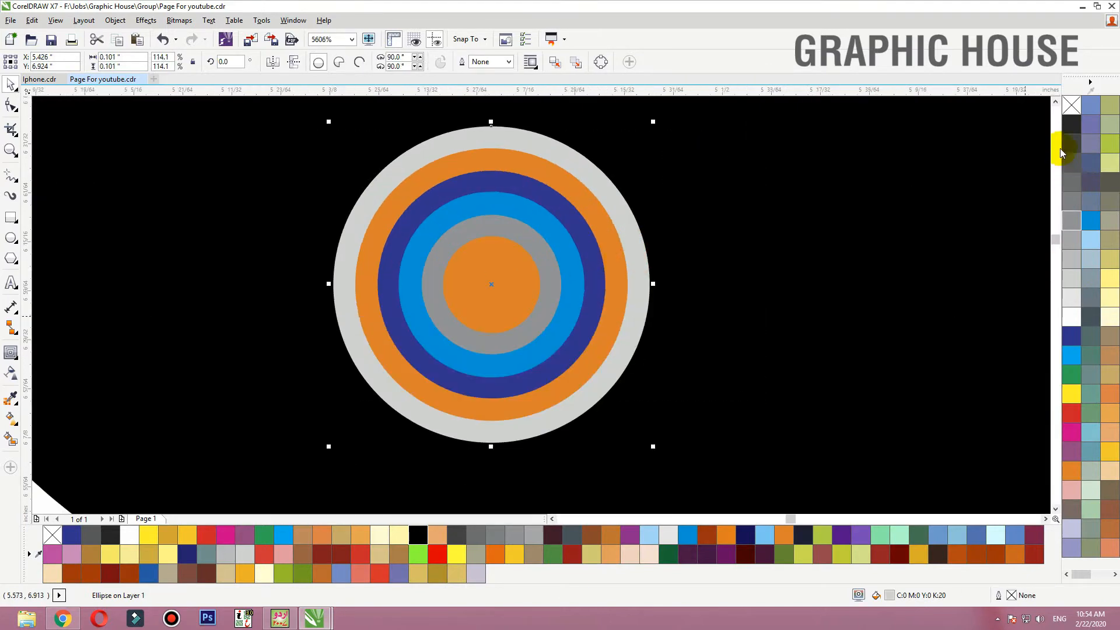
{"action": "left_click", "coordinate": [1070, 130]}
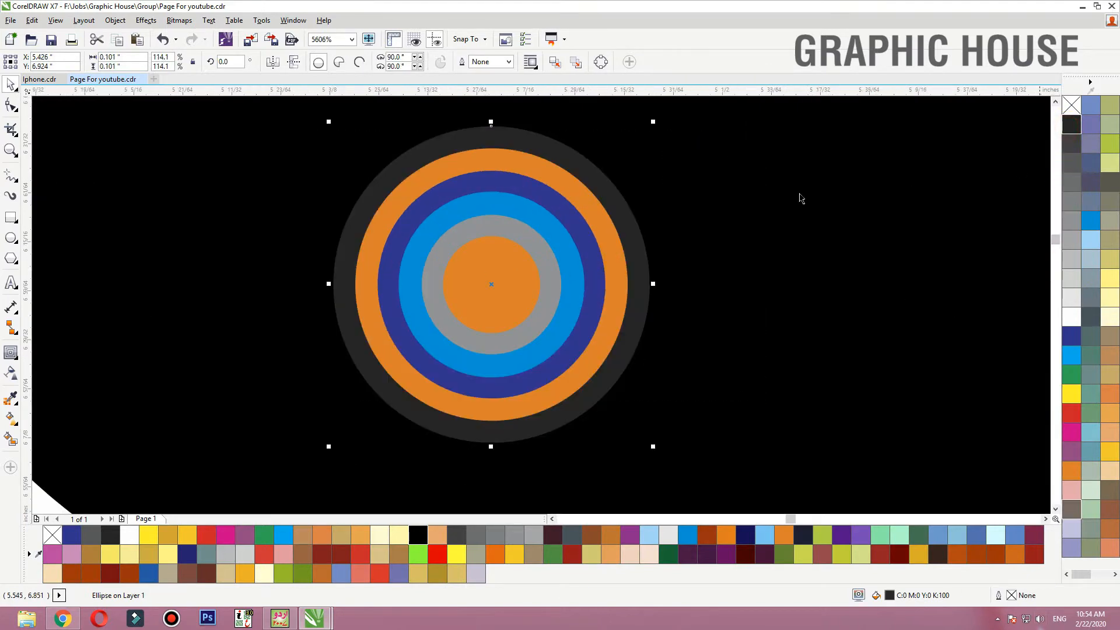
{"action": "left_click", "coordinate": [1073, 144]}
Recolour the lens's orange, dark blue and bright blue rings with 80%, 70% and 60% black respectively, working inward
{"action": "left_click", "coordinate": [605, 222]}
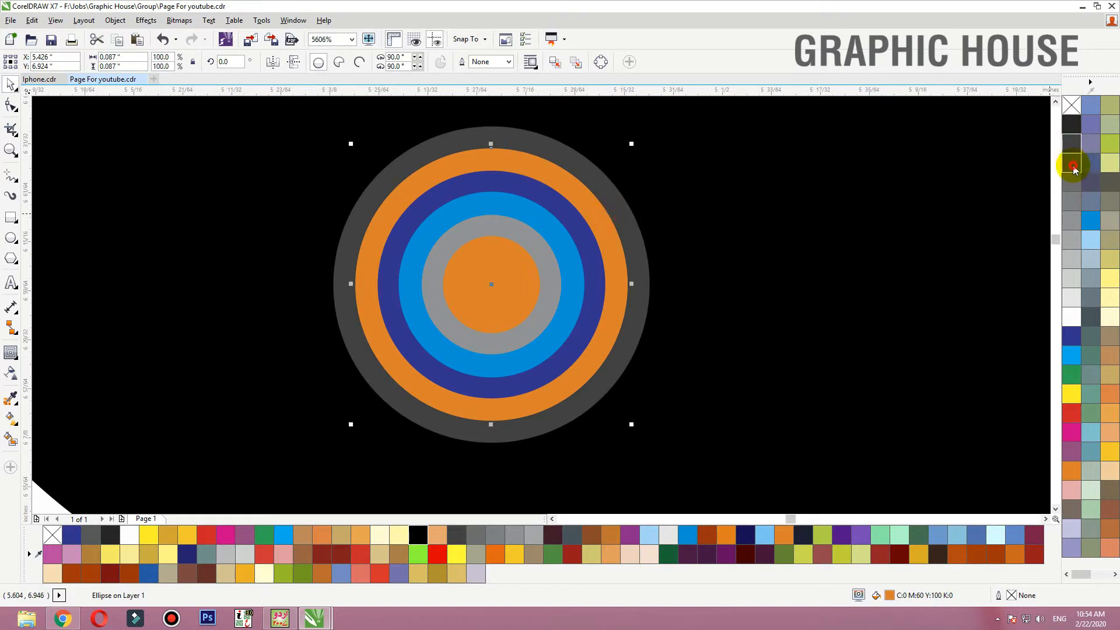
{"action": "left_click", "coordinate": [1072, 163]}
{"action": "left_click", "coordinate": [582, 228]}
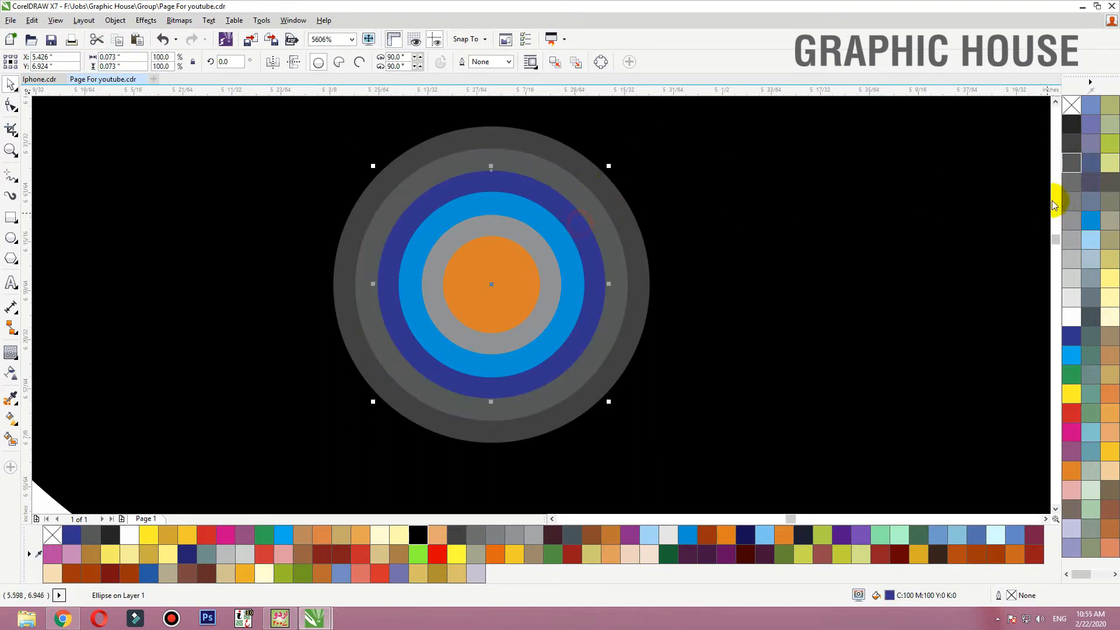
{"action": "left_click", "coordinate": [1072, 183]}
{"action": "left_click", "coordinate": [558, 249]}
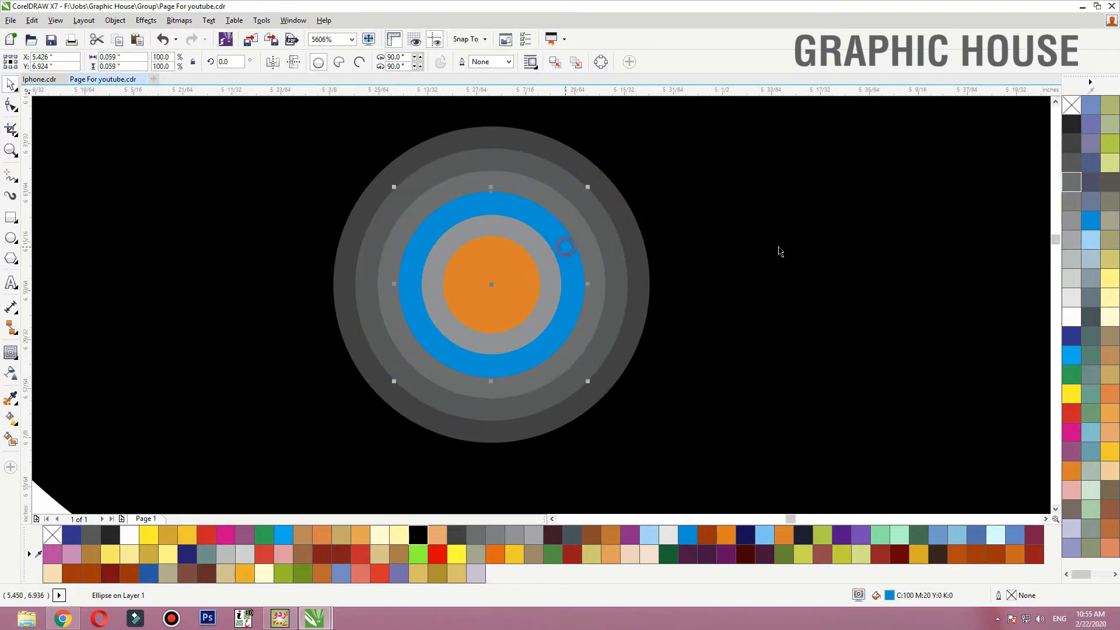
{"action": "left_click", "coordinate": [1072, 201]}
Fill the inner grey ring of the lens with 40% black and its orange centre with 20% black
{"action": "left_click", "coordinate": [555, 261]}
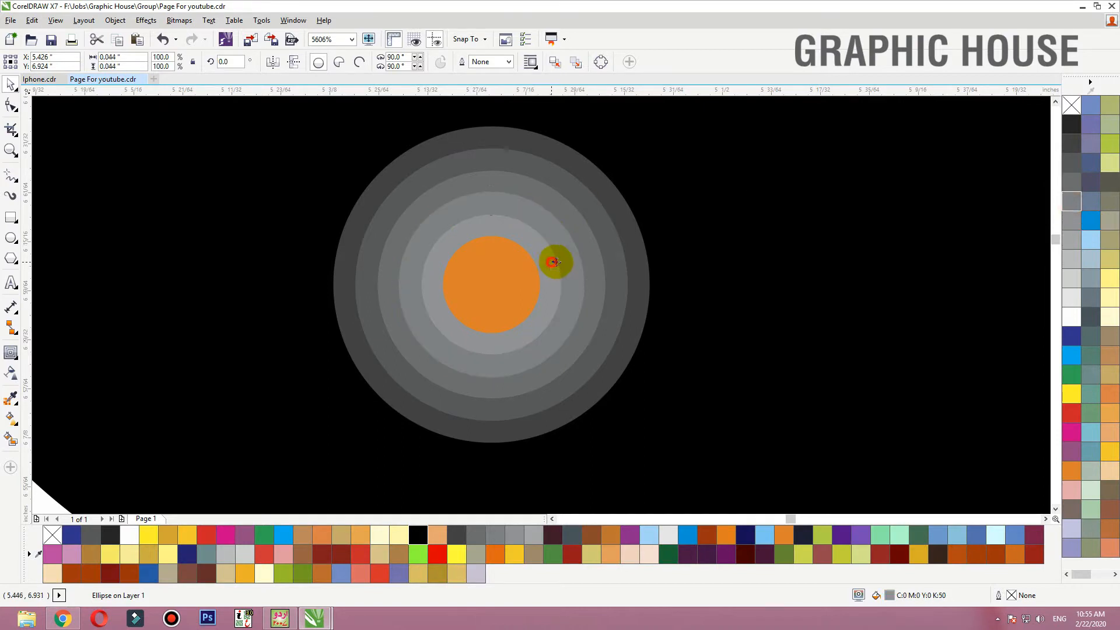
{"action": "left_click", "coordinate": [1072, 220]}
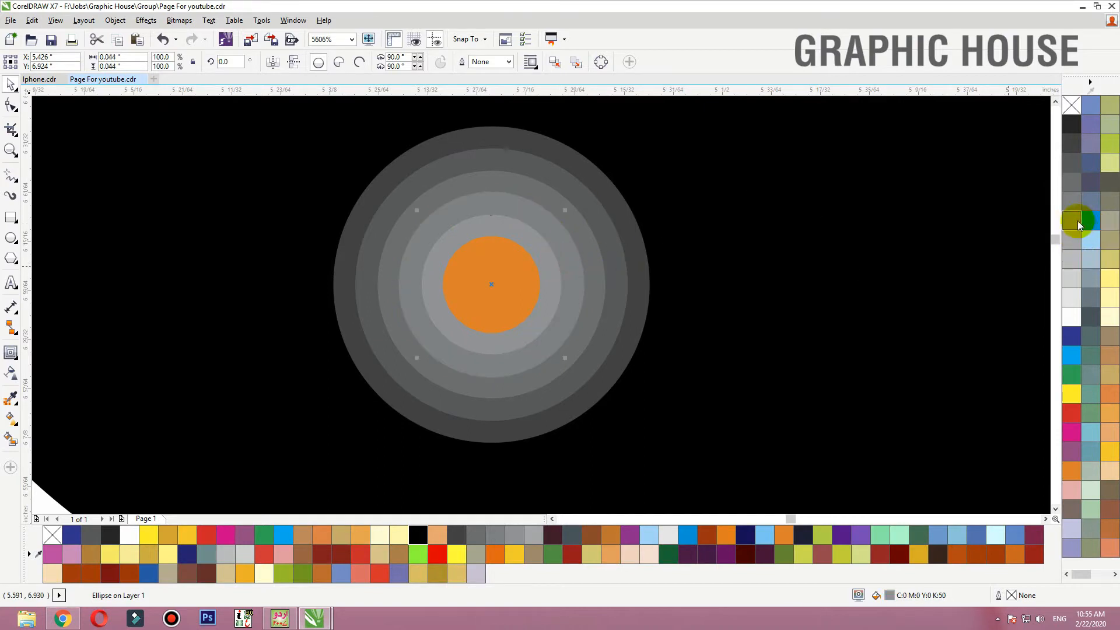
{"action": "left_click", "coordinate": [1074, 244]}
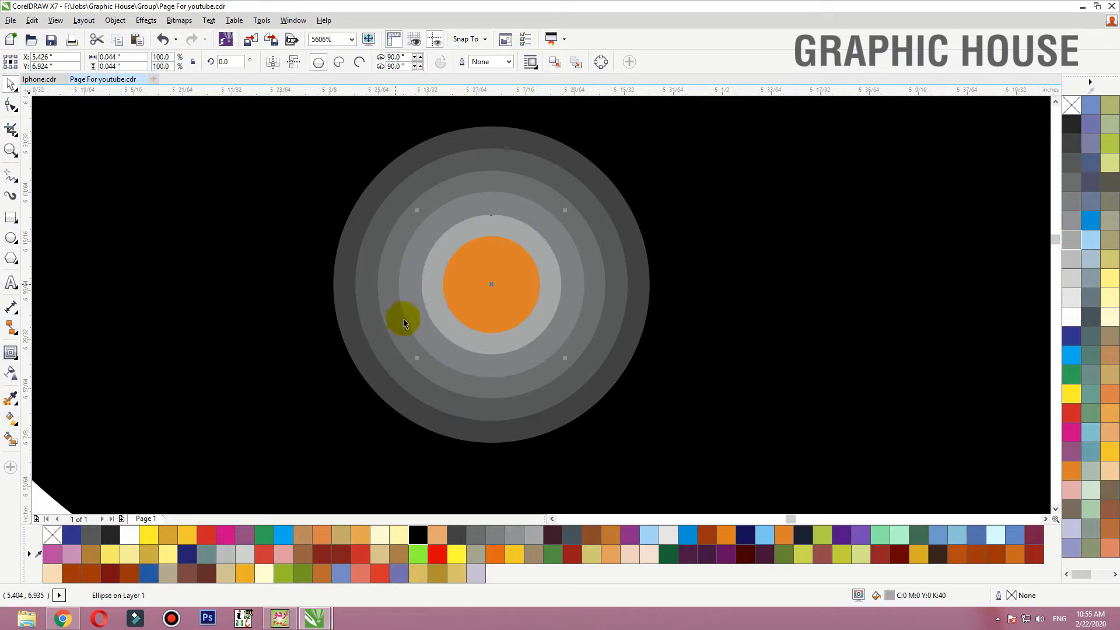
{"action": "left_click", "coordinate": [542, 273]}
{"action": "left_click", "coordinate": [1072, 257]}
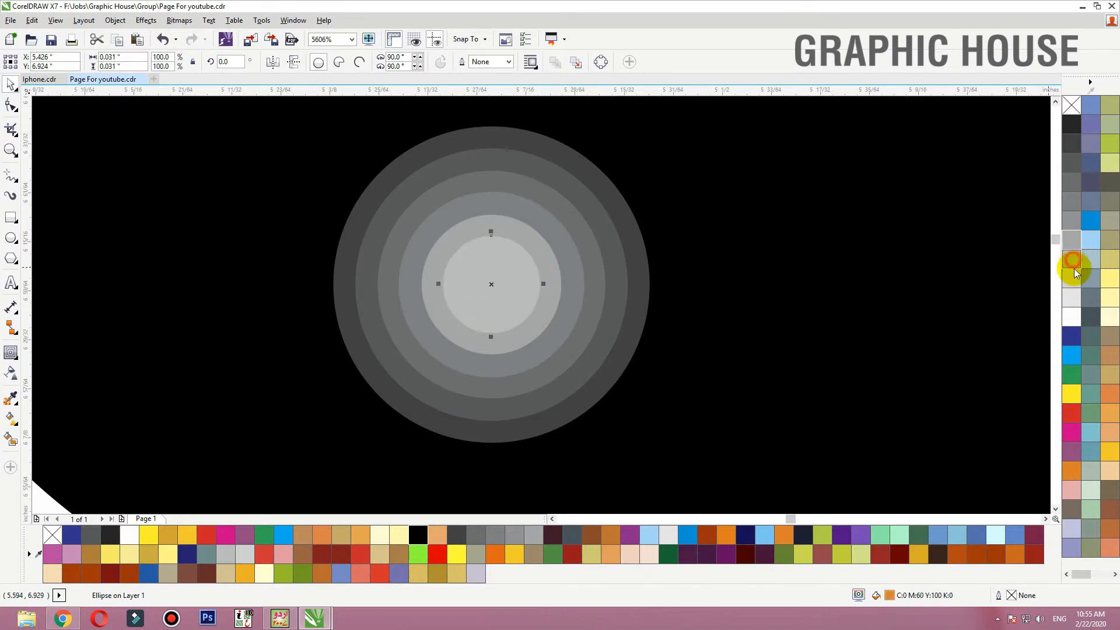
Select all six concentric circles of the camera lens and group them
{"action": "scroll", "coordinate": [460, 275], "scroll_direction": "down", "scroll_amount": 8}
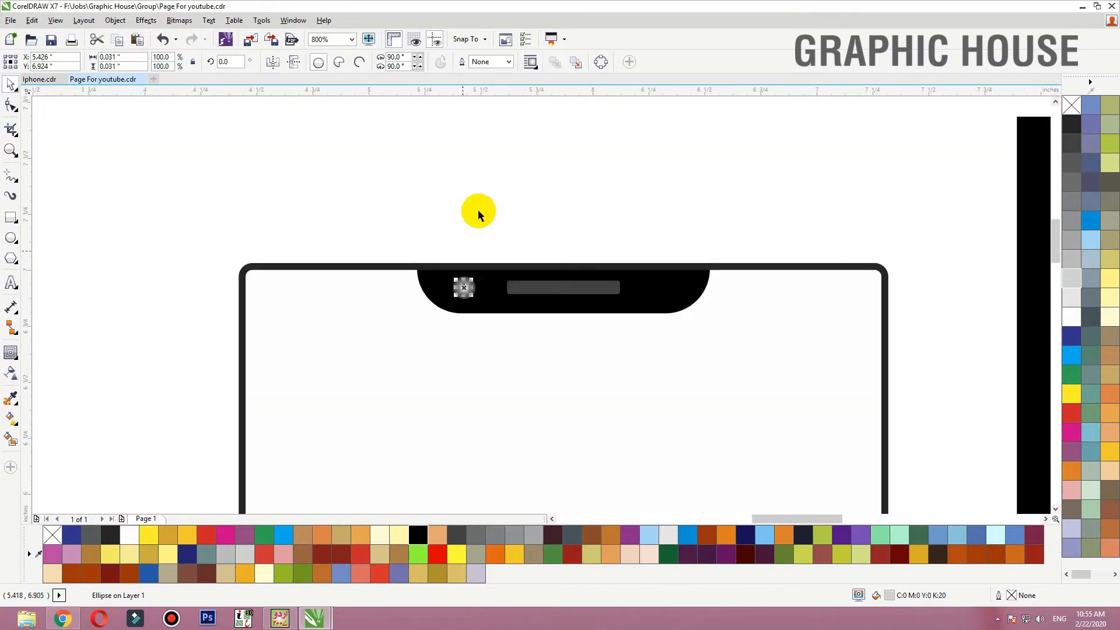
{"action": "left_click", "coordinate": [485, 229]}
{"action": "left_click_drag", "start_coordinate": [556, 291], "coordinate": [690, 299]}
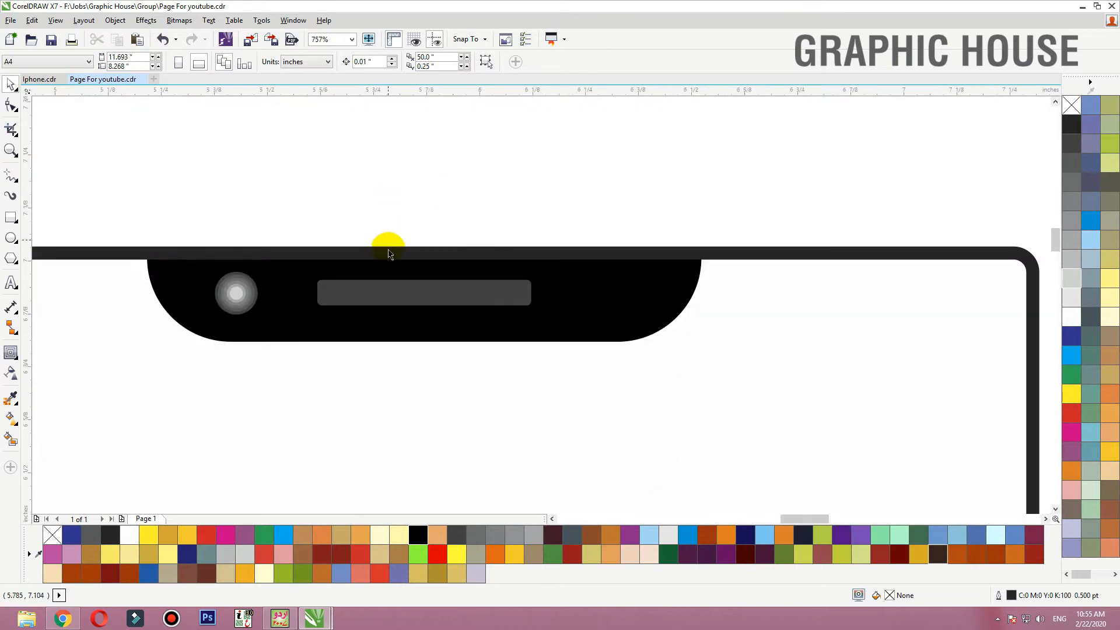
{"action": "left_click_drag", "start_coordinate": [320, 178], "coordinate": [78, 400]}
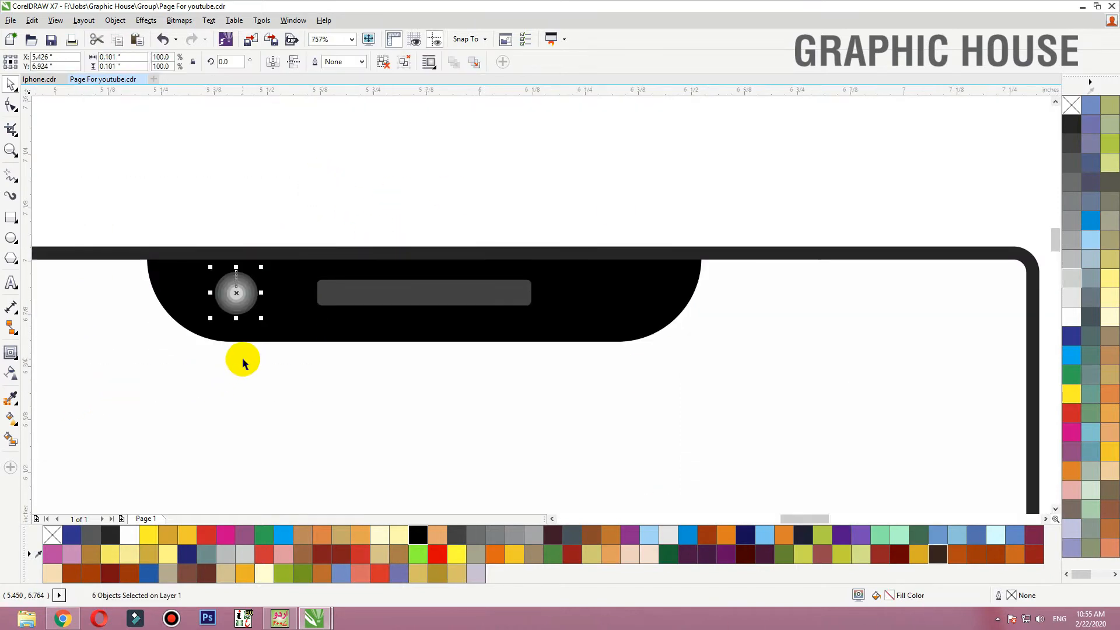
{"action": "left_click", "coordinate": [300, 205]}
{"action": "left_click", "coordinate": [232, 301]}
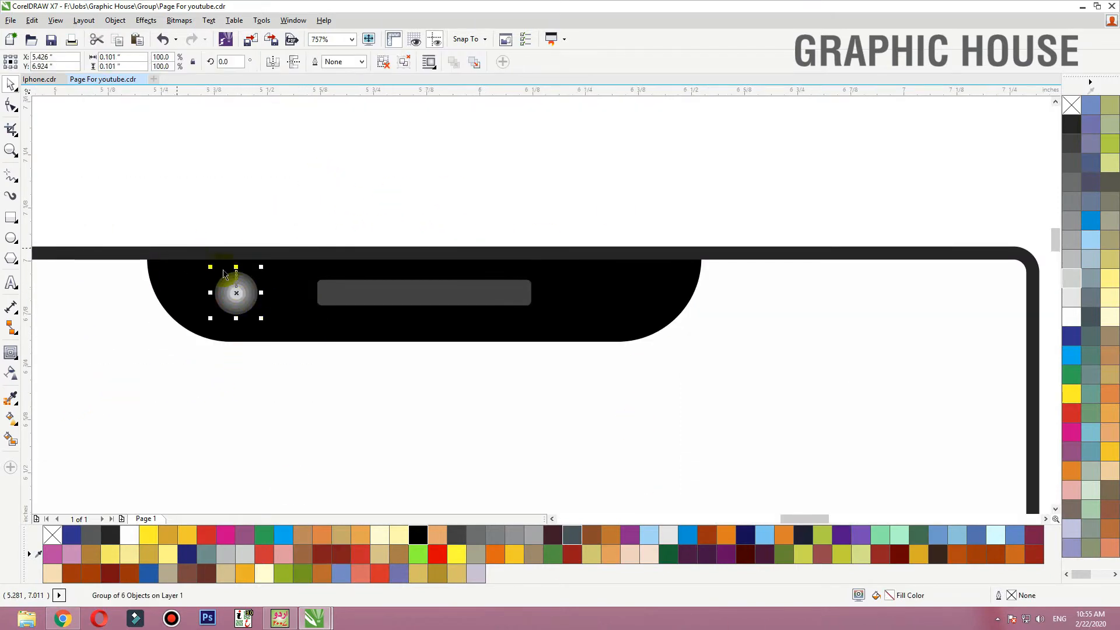
Place a copy of the lens group on the other side of the speaker bar and shrink it to about 0.052 inch
{"action": "left_click_drag", "start_coordinate": [236, 293], "coordinate": [646, 268]}
{"action": "left_click", "coordinate": [671, 193]}
{"action": "left_click", "coordinate": [625, 292]}
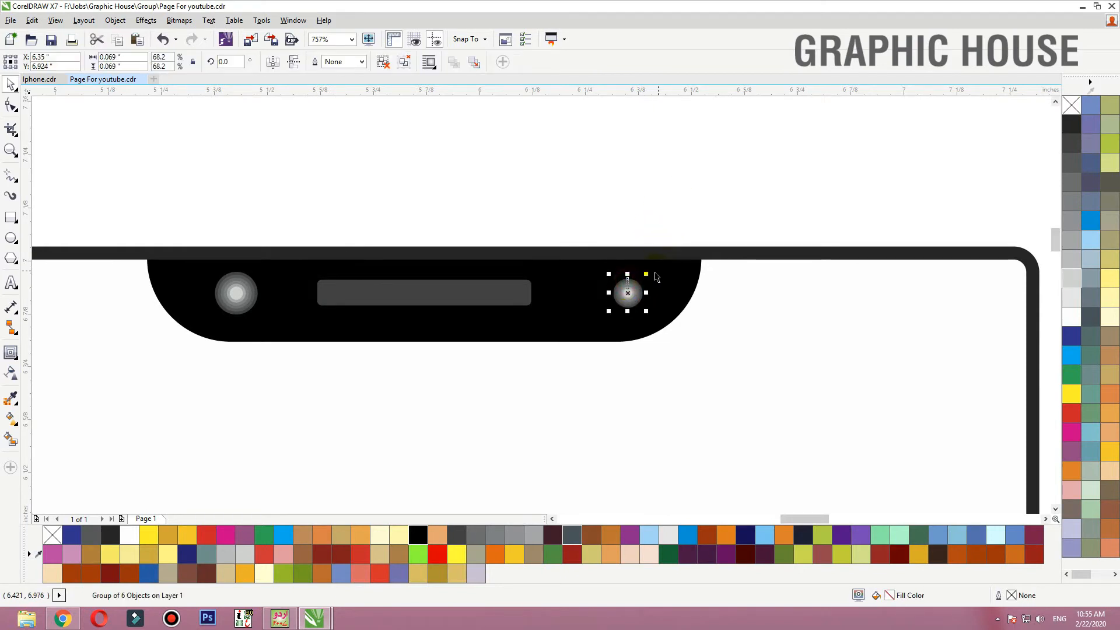
{"action": "left_click", "coordinate": [645, 208]}
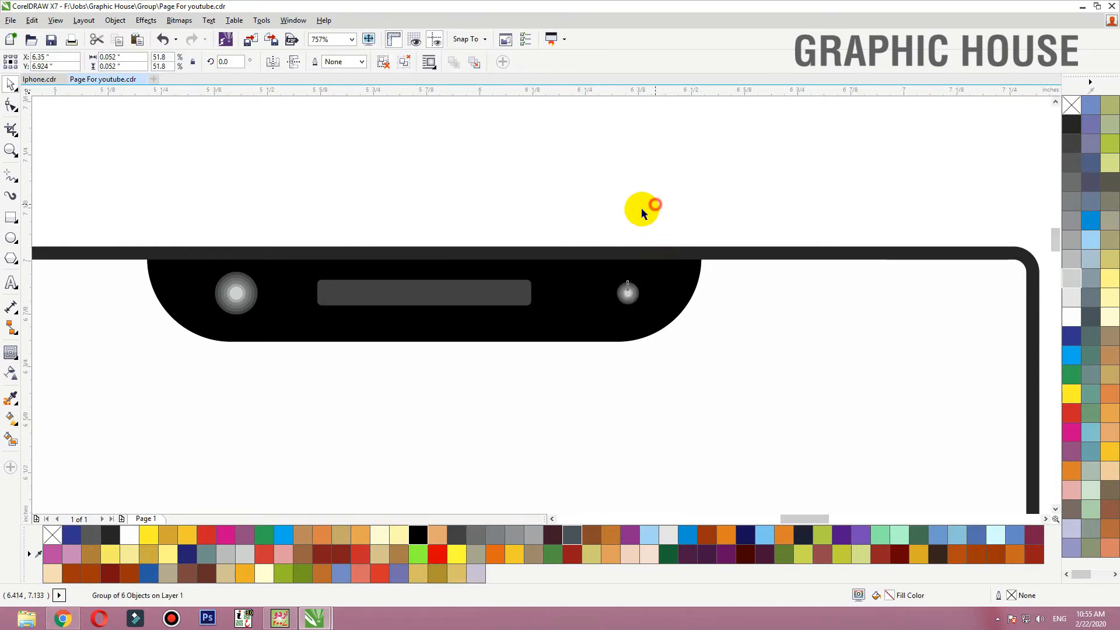
{"action": "left_click", "coordinate": [517, 289]}
{"action": "left_click", "coordinate": [620, 255]}
{"action": "key", "text": "shift+F2"}
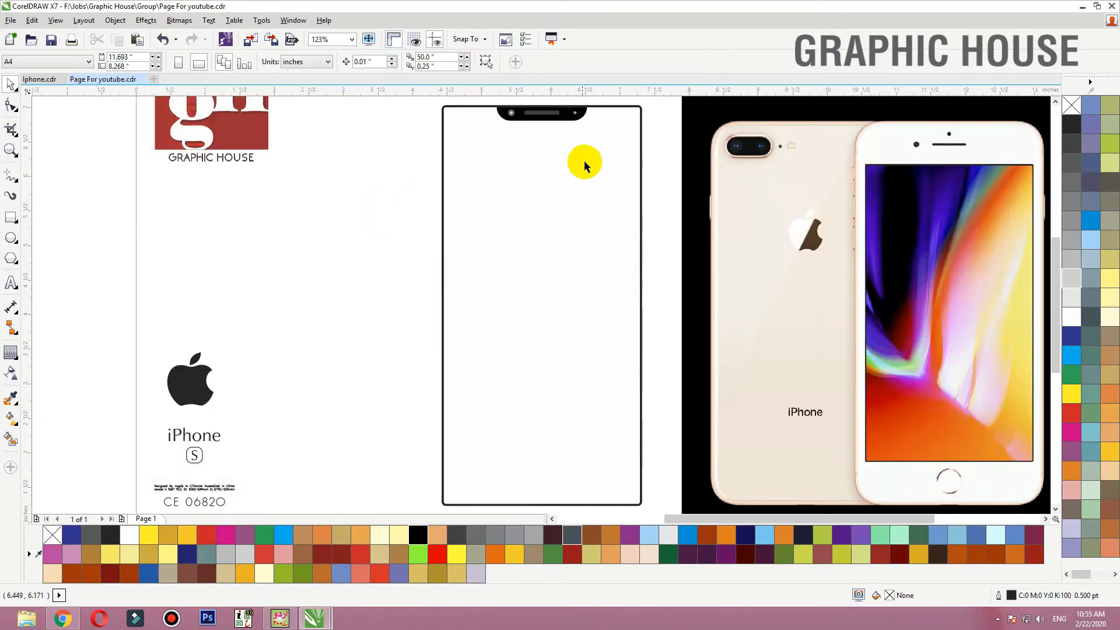
{"action": "left_click_drag", "start_coordinate": [582, 159], "coordinate": [551, 181]}
{"action": "key", "text": "ctrl+z"}
{"action": "left_click", "coordinate": [335, 191]}
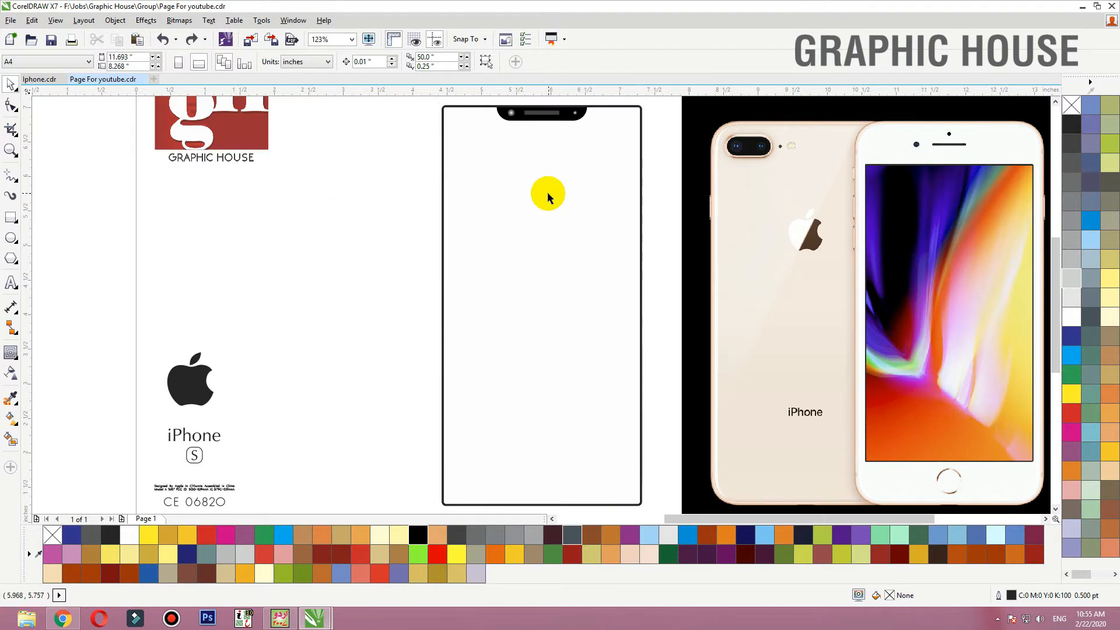
{"action": "left_click_drag", "start_coordinate": [523, 187], "coordinate": [548, 217]}
{"action": "key", "text": "ctrl+z"}
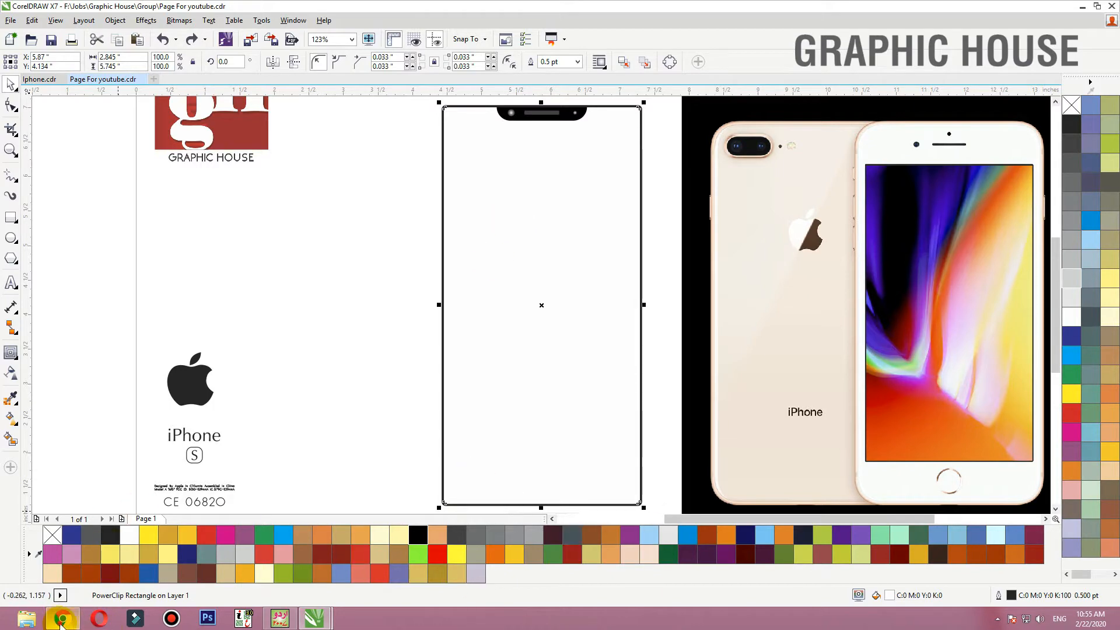
Switch to Chrome and search Google Images for "mobile wallpaper"
{"action": "left_click", "coordinate": [61, 620]}
{"action": "key", "text": "Escape"}
{"action": "scroll", "coordinate": [516, 220], "scroll_direction": "up", "scroll_amount": 2}
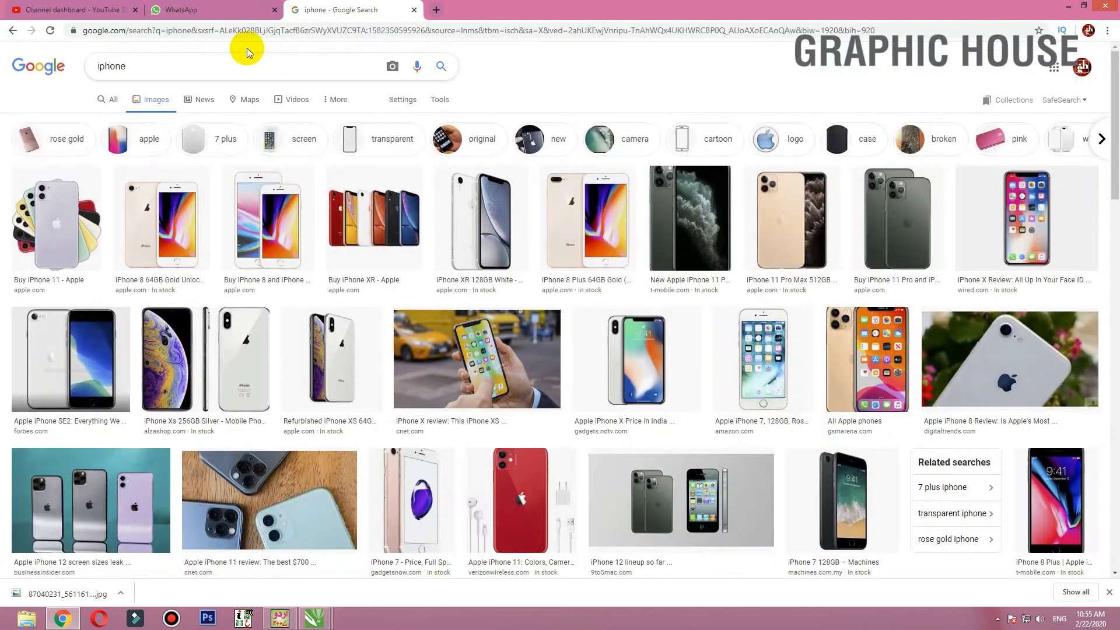
{"action": "left_click", "coordinate": [156, 70]}
{"action": "type", "text": "mobiel"}
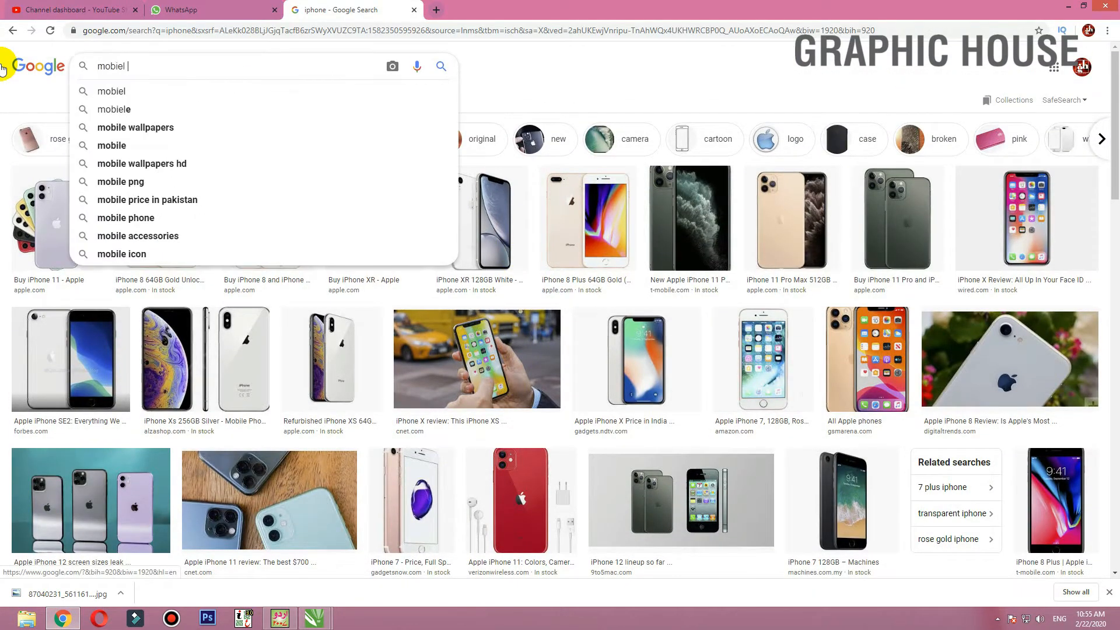
{"action": "key", "text": "Down"}
{"action": "key", "text": "Down"}
{"action": "key", "text": "Down"}
{"action": "key", "text": "Down"}
{"action": "key", "text": "Down"}
{"action": "key", "text": "Down"}
{"action": "key", "text": "Down"}
{"action": "key", "text": "Down"}
{"action": "key", "text": "Down"}
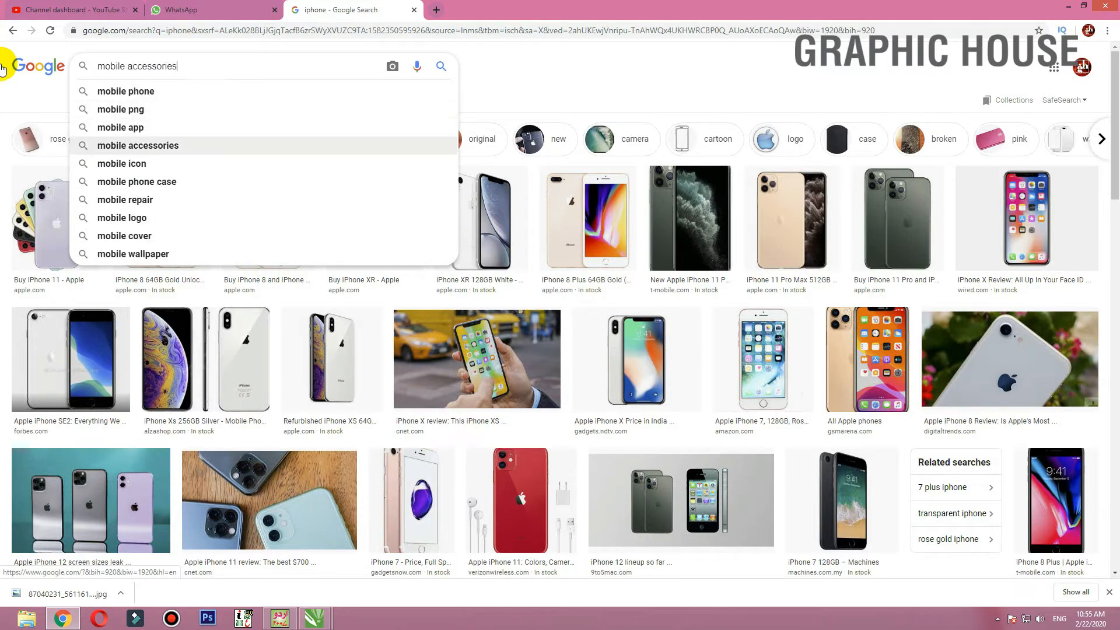
{"action": "key", "text": "Down"}
{"action": "key", "text": "Return"}
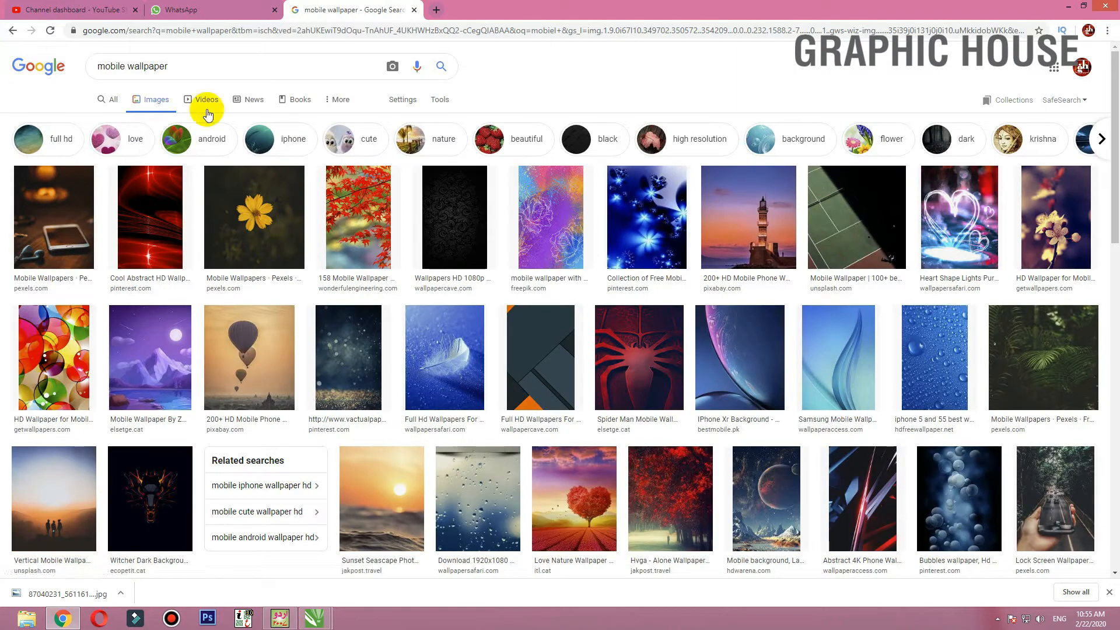
Open the Unsplash sunset wallpaper with three silhouetted people from the image results and copy the image
{"action": "scroll", "coordinate": [58, 152], "scroll_direction": "down", "scroll_amount": 4}
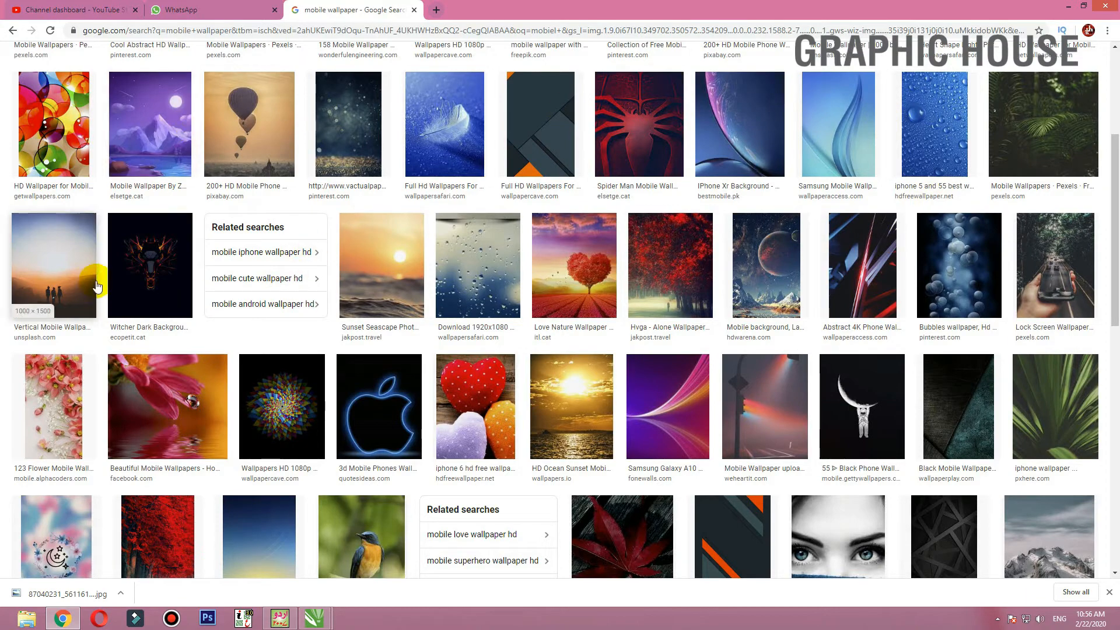
{"action": "scroll", "coordinate": [97, 286], "scroll_direction": "down", "scroll_amount": 3}
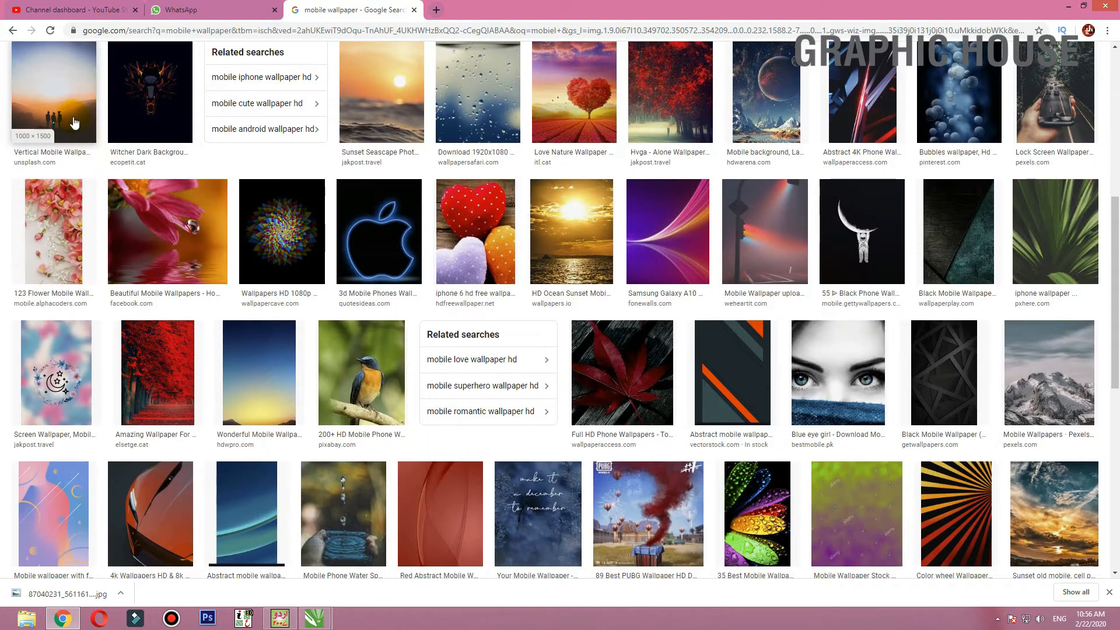
{"action": "left_click", "coordinate": [72, 120]}
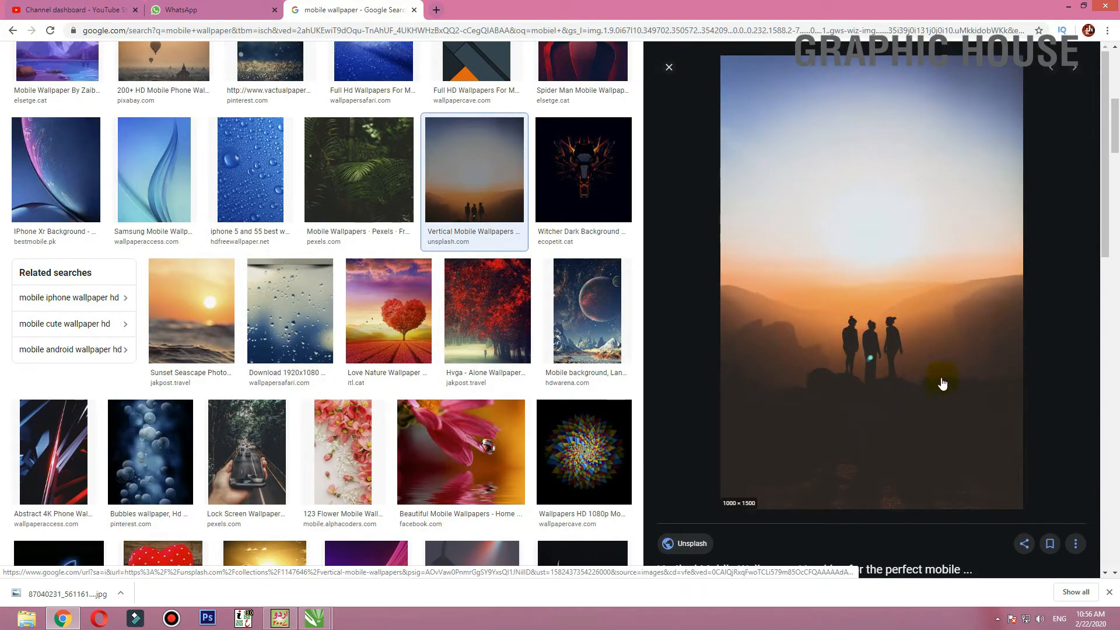
{"action": "right_click", "coordinate": [843, 272]}
{"action": "left_click", "coordinate": [882, 392]}
Return to CorelDRAW, paste the sunset wallpaper and scale it down to about 1.445 by 2.168 inches beside the phone
{"action": "key", "text": "alt+Tab"}
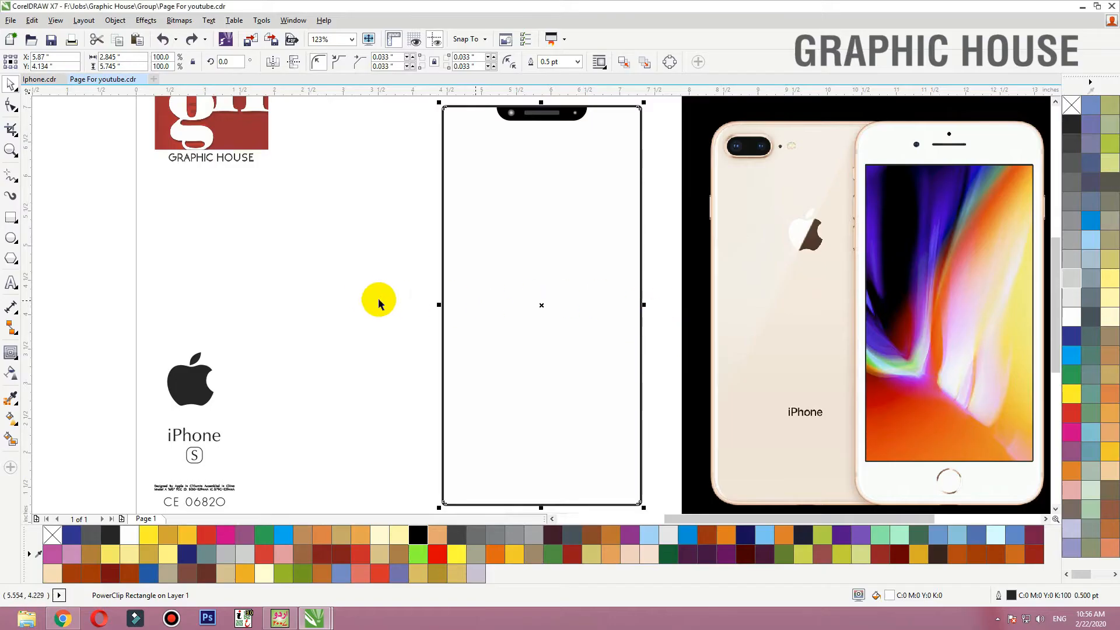
{"action": "key", "text": "ctrl+v"}
{"action": "key", "text": "shift+F2"}
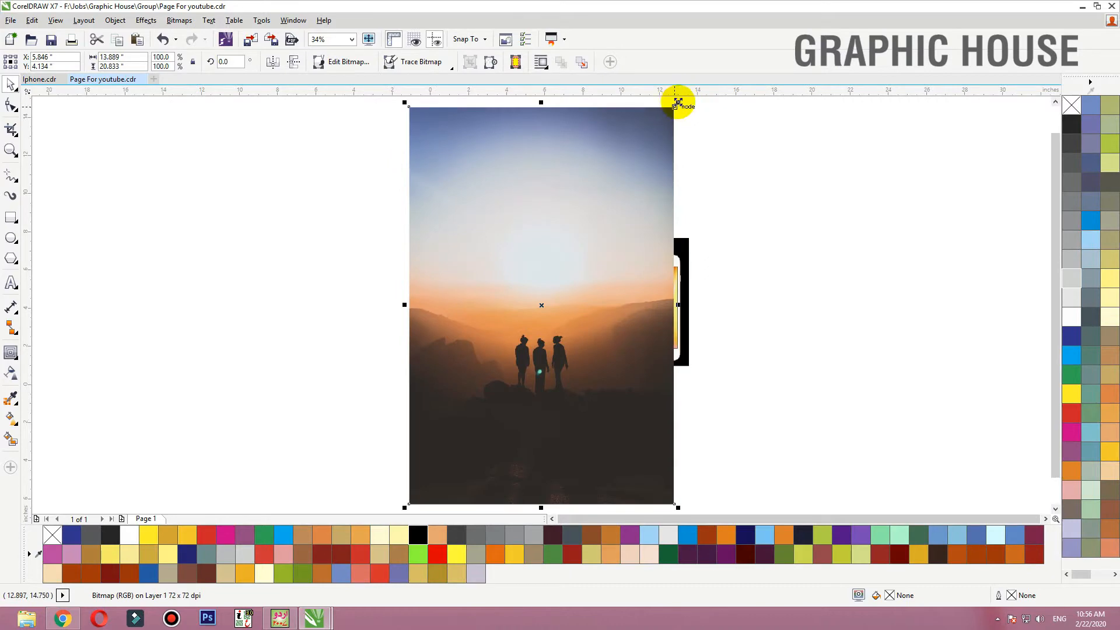
{"action": "left_click_drag", "start_coordinate": [678, 103], "coordinate": [483, 279]}
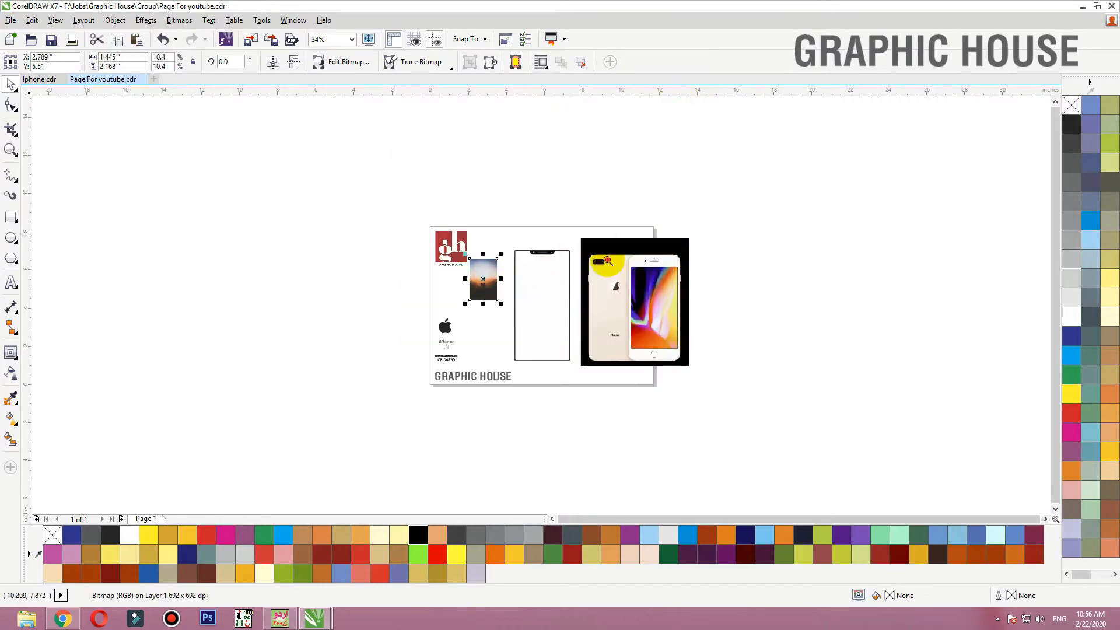
{"action": "scroll", "coordinate": [538, 319], "scroll_direction": "up", "scroll_amount": 3}
PowerClip the sunset wallpaper inside the white phone body rectangle
{"action": "right_click", "coordinate": [422, 194]}
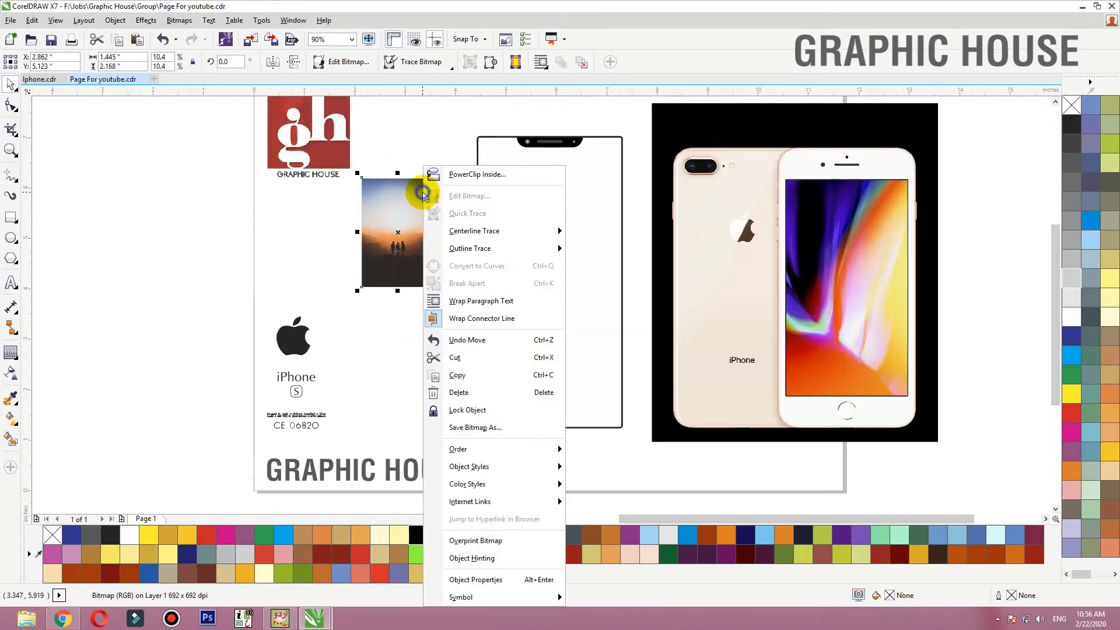
{"action": "left_click", "coordinate": [458, 173]}
{"action": "left_click", "coordinate": [501, 164]}
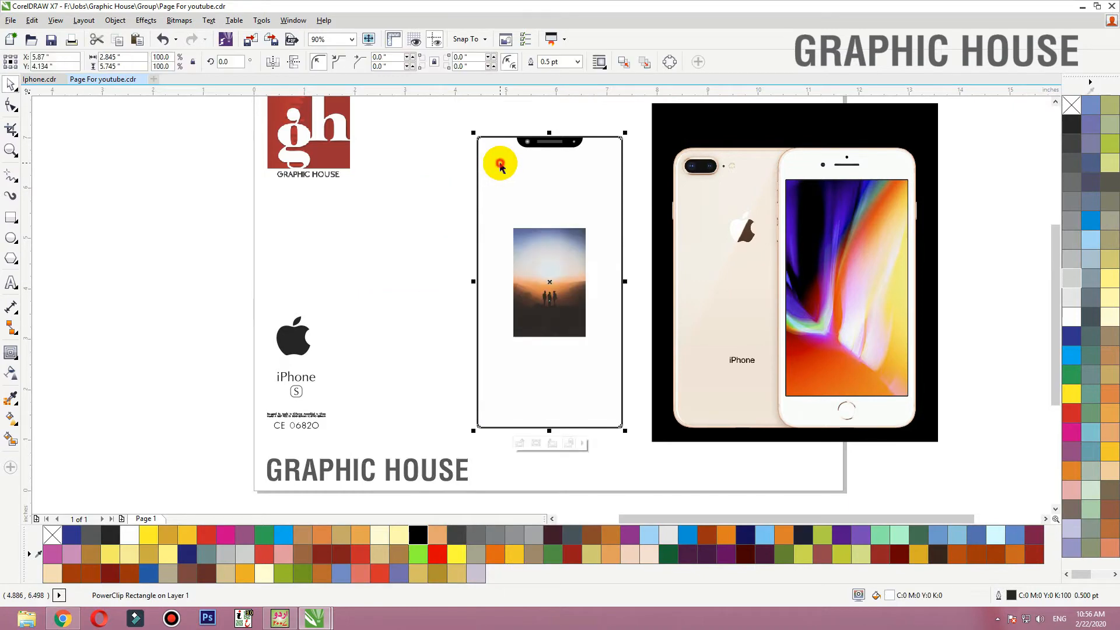
Edit the PowerClip contents, enlarging the wallpaper to about 3.864 by 5.796 inches to fill the screen and sending it behind the notch
{"action": "left_click", "coordinate": [500, 164], "text": "ctrl"}
{"action": "left_click", "coordinate": [572, 281]}
{"action": "left_click_drag", "start_coordinate": [590, 224], "coordinate": [650, 112]}
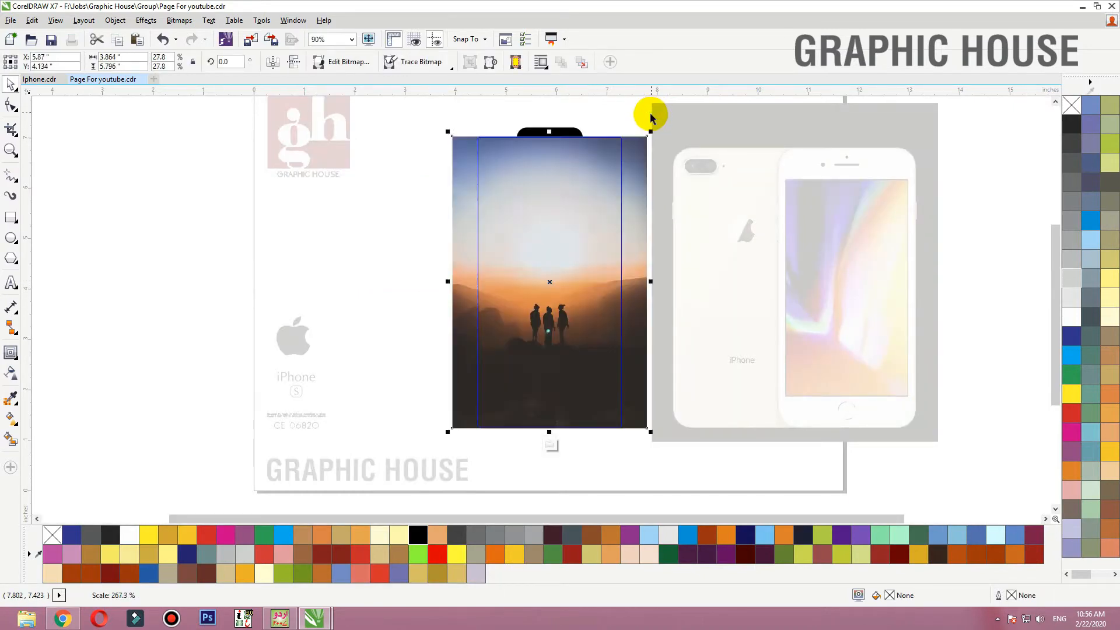
{"action": "key", "text": "shift+Page_Down"}
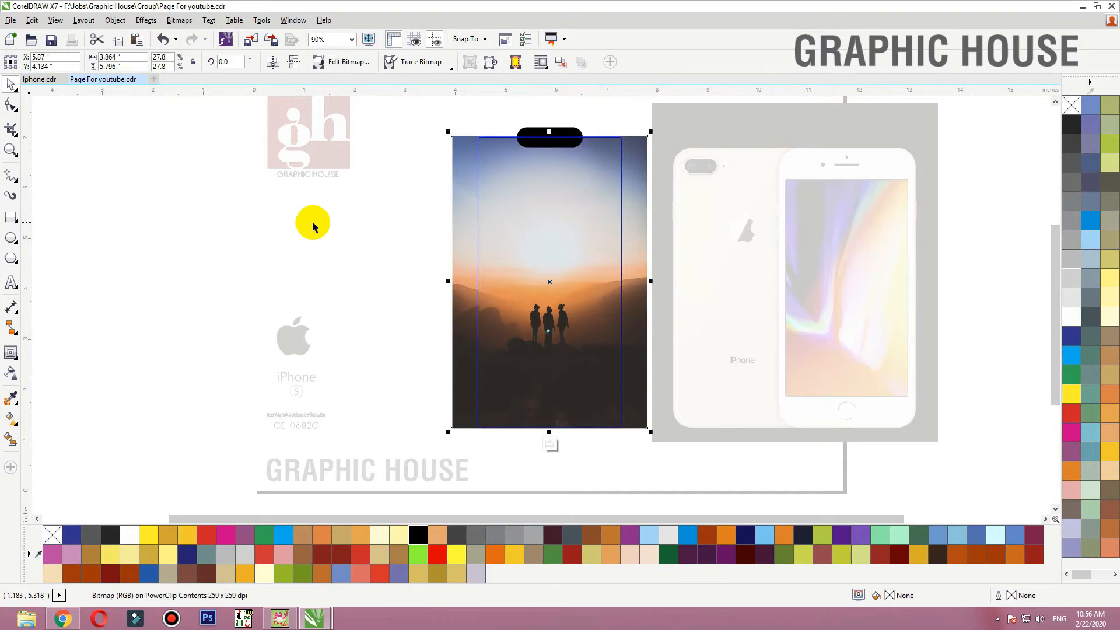
{"action": "left_click", "coordinate": [338, 266], "text": "ctrl"}
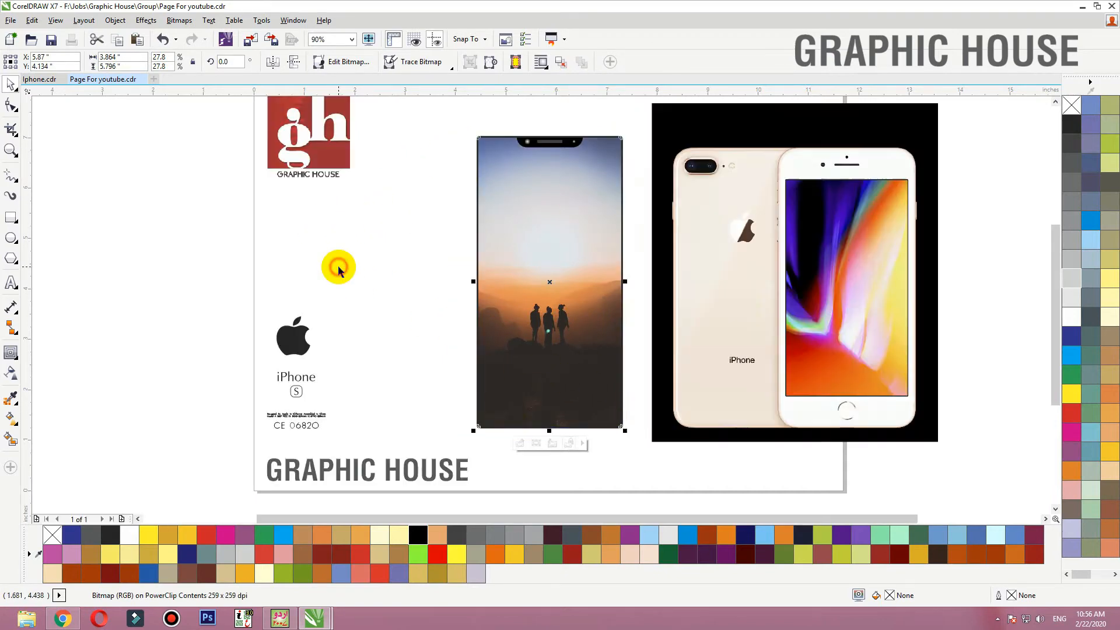
{"action": "key", "text": "shift+F2"}
{"action": "left_click_drag", "start_coordinate": [537, 255], "coordinate": [345, 254]}
{"action": "key", "text": "ctrl+z"}
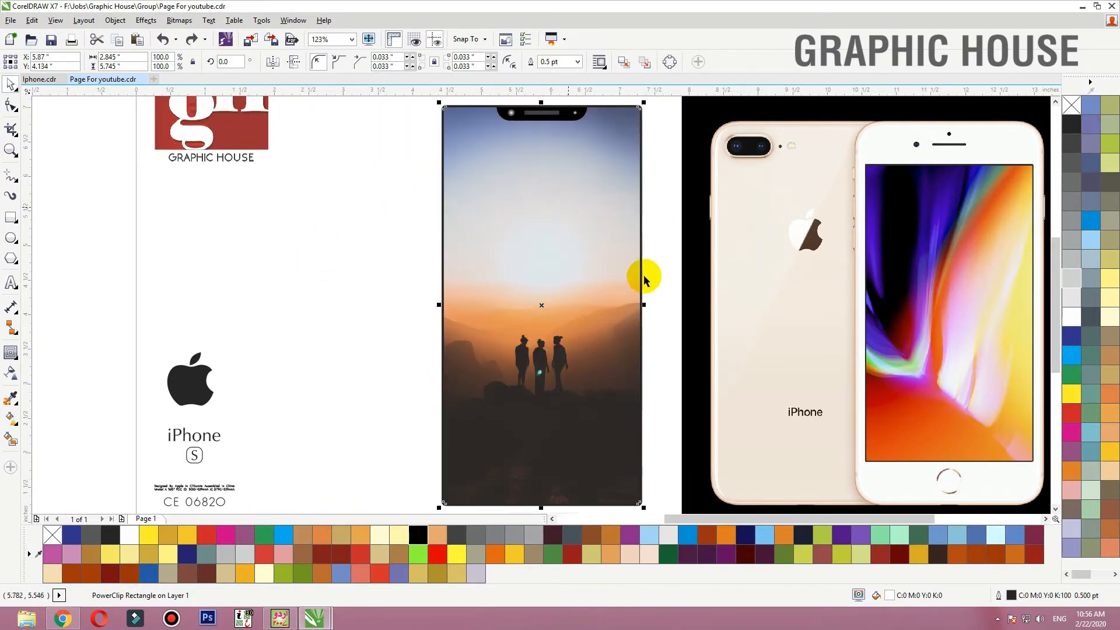
Draw a rectangle about 2.38 by 3.799 inches over the upper part of the wallpaper, flush with the phone screen's right edge
{"action": "left_click", "coordinate": [271, 249]}
{"action": "left_click", "coordinate": [9, 220]}
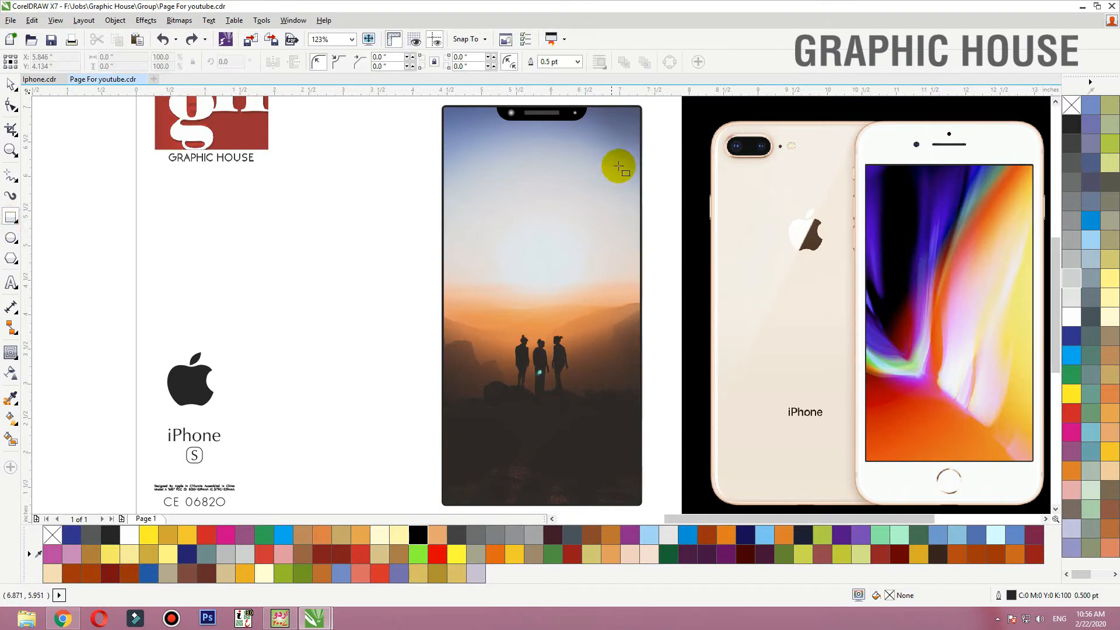
{"action": "left_click_drag", "start_coordinate": [638, 107], "coordinate": [472, 370]}
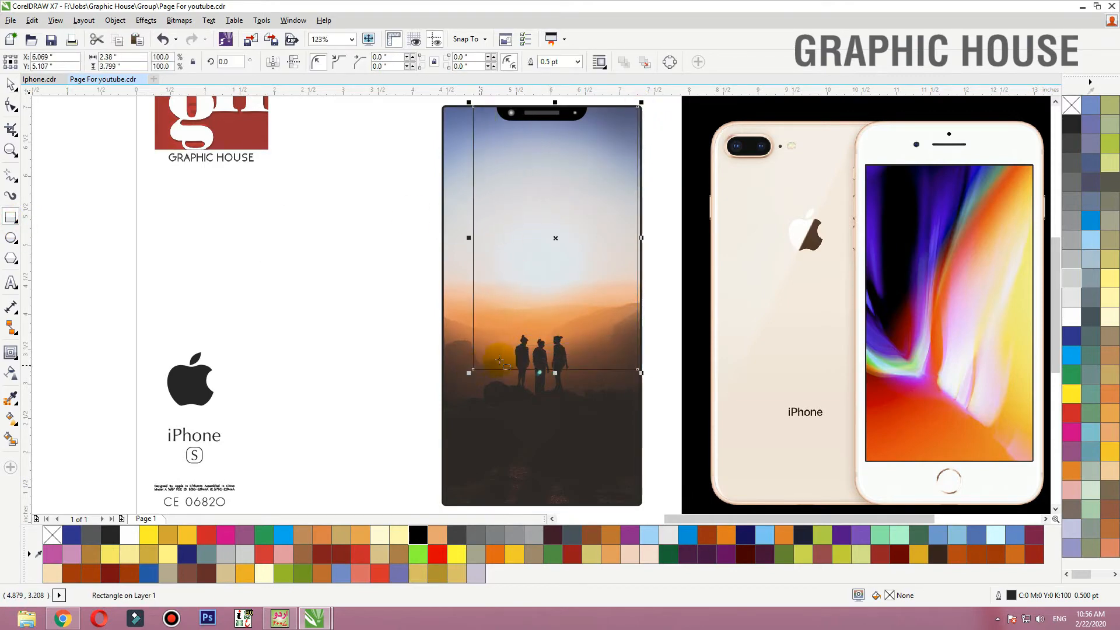
{"action": "left_click_drag", "start_coordinate": [589, 394], "coordinate": [590, 393]}
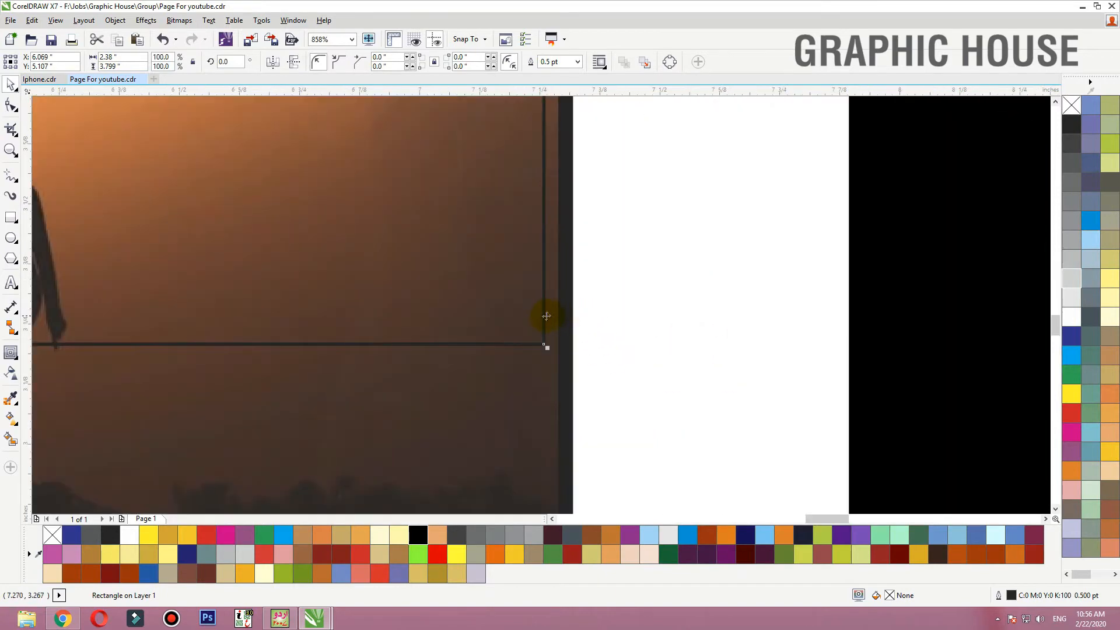
{"action": "left_click_drag", "start_coordinate": [547, 317], "coordinate": [544, 315]}
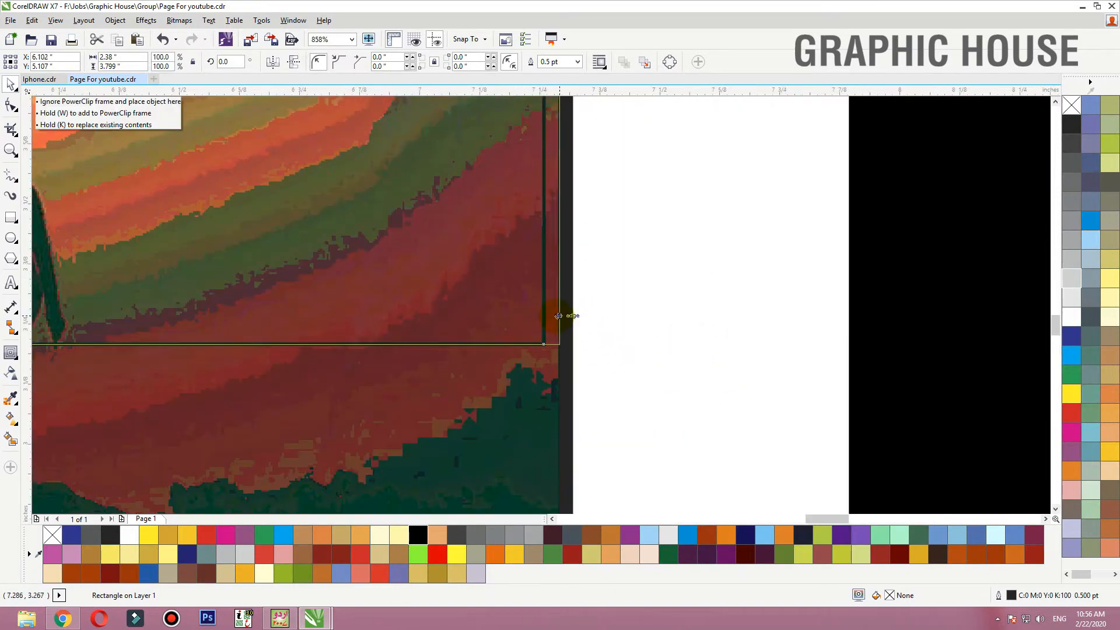
{"action": "left_click_drag", "start_coordinate": [557, 316], "coordinate": [557, 316]}
{"action": "key", "text": "shift+F2"}
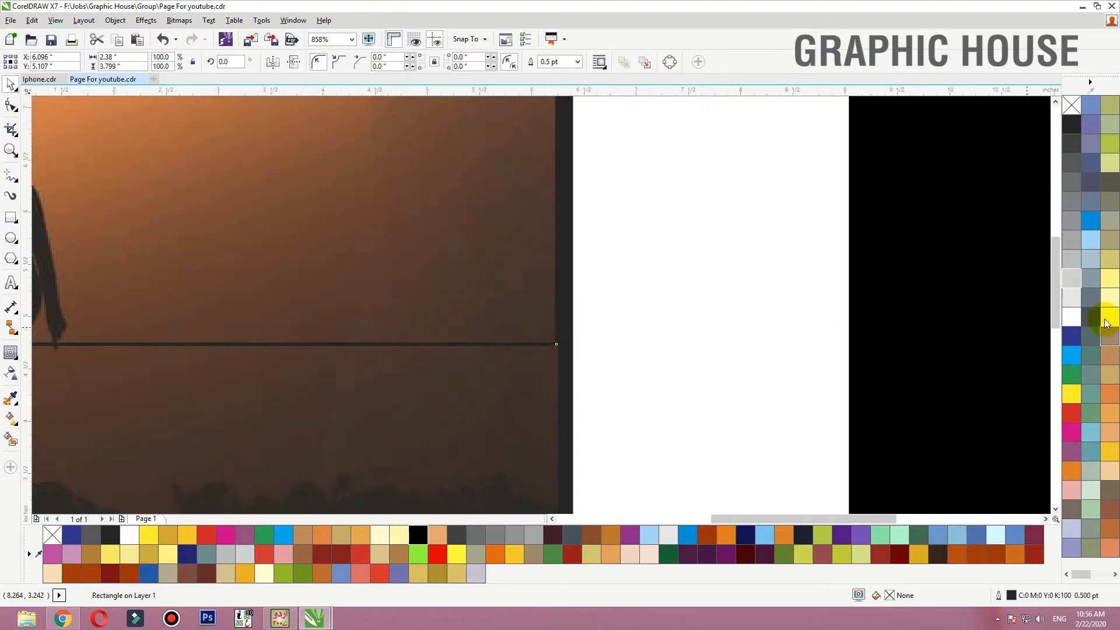
Fill the new rectangle with white and remove its outline
{"action": "left_click", "coordinate": [1074, 318]}
{"action": "right_click", "coordinate": [1074, 104]}
{"action": "scroll", "coordinate": [795, 151], "scroll_direction": "down", "scroll_amount": 1}
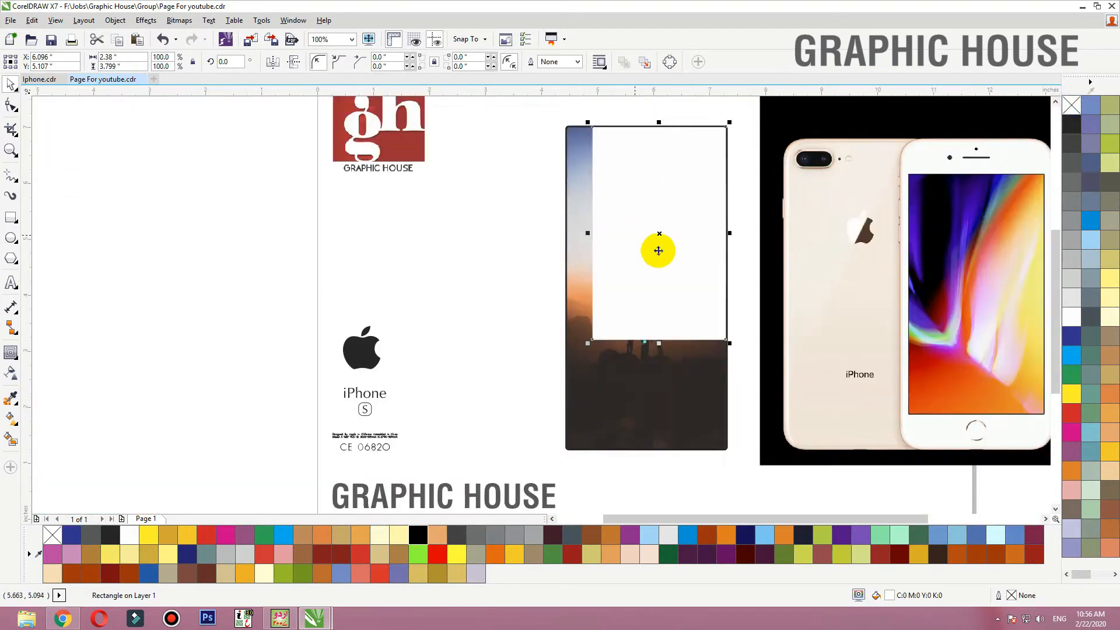
{"action": "left_click_drag", "start_coordinate": [666, 187], "coordinate": [803, 318]}
{"action": "key", "text": "ctrl+z"}
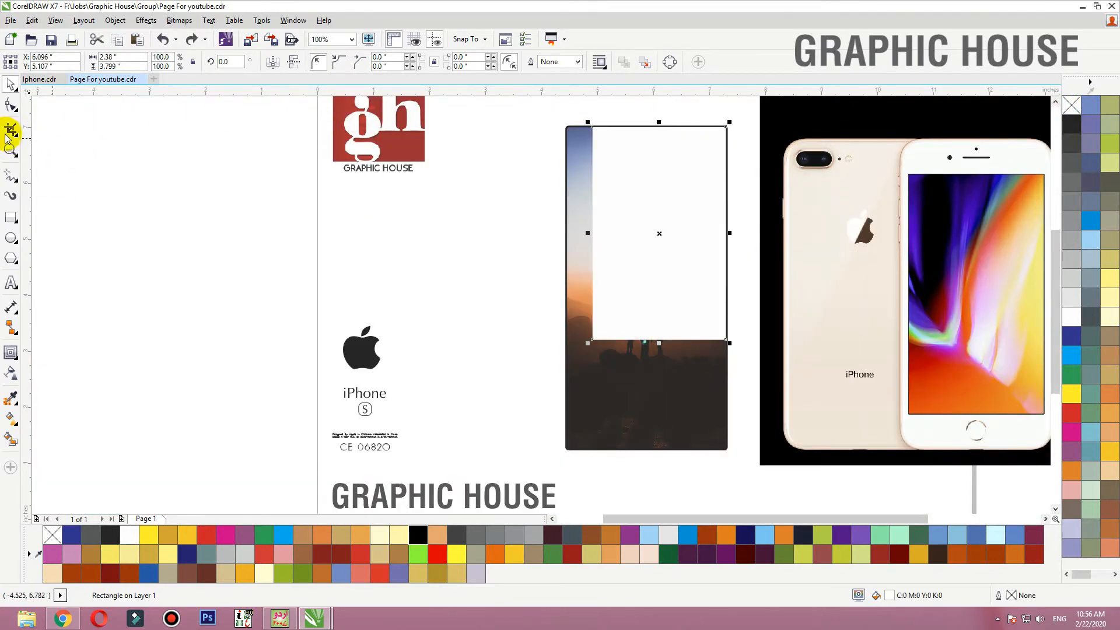
Convert the white rectangle to curves, delete its lower-left node and stretch the corners into a triangle about 2.866 by 4.528 inches
{"action": "left_click", "coordinate": [11, 107]}
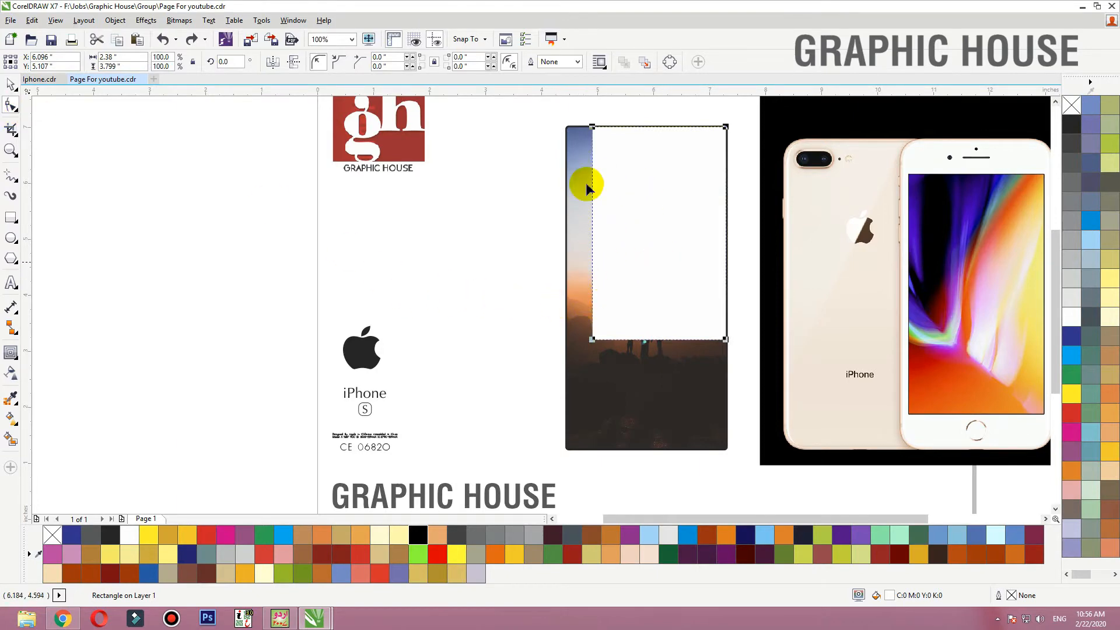
{"action": "left_click", "coordinate": [669, 66]}
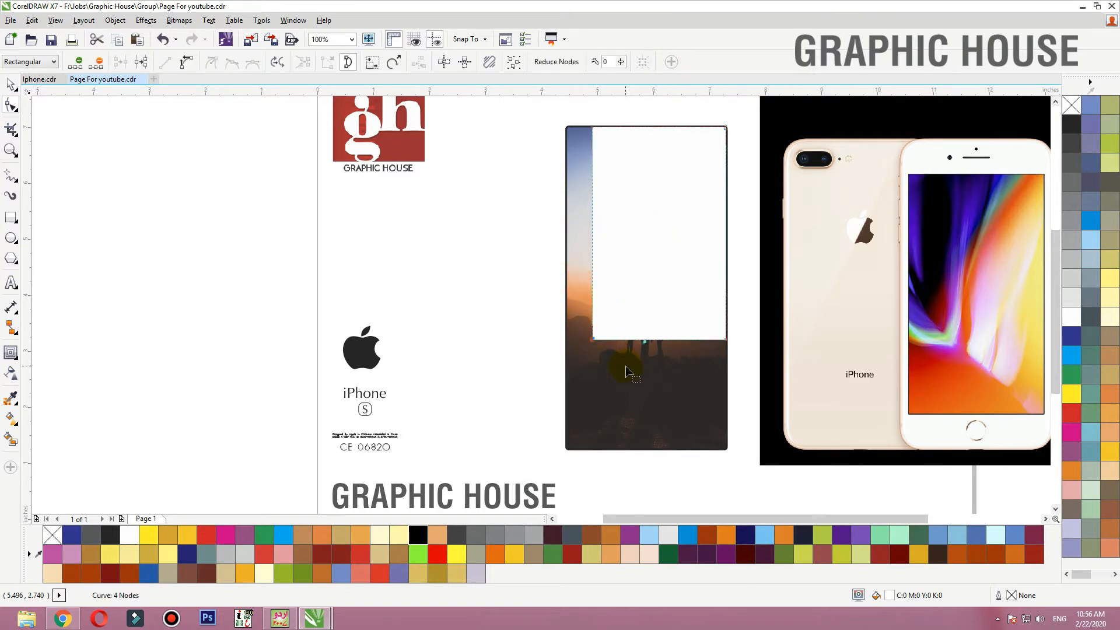
{"action": "key", "text": "Delete"}
{"action": "key", "text": "space"}
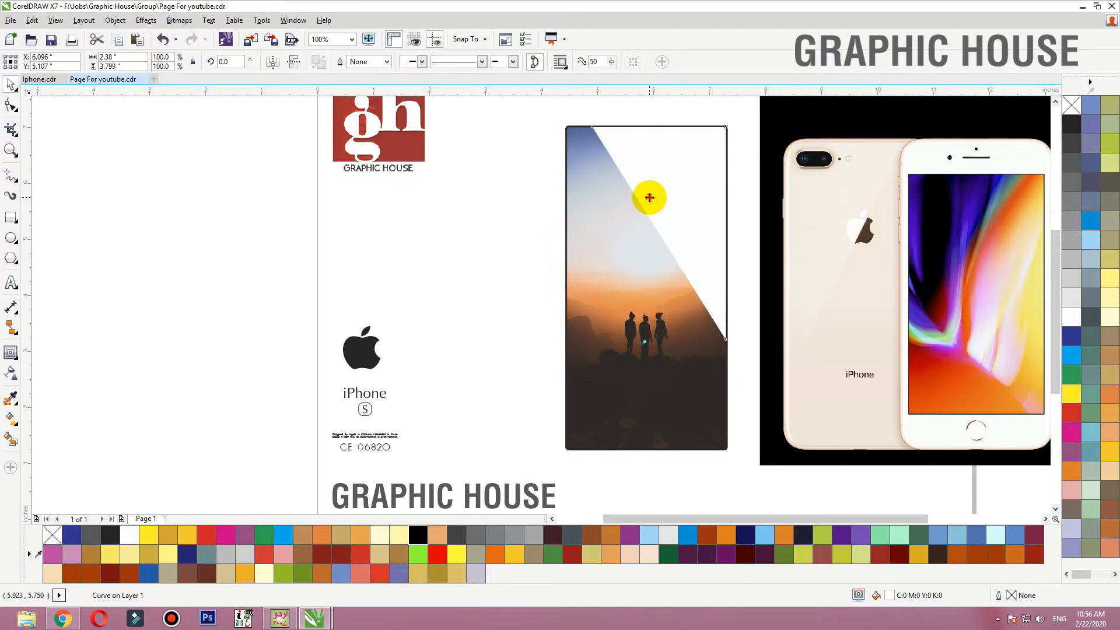
{"action": "key", "text": "space"}
{"action": "left_click_drag", "start_coordinate": [593, 127], "coordinate": [566, 126]}
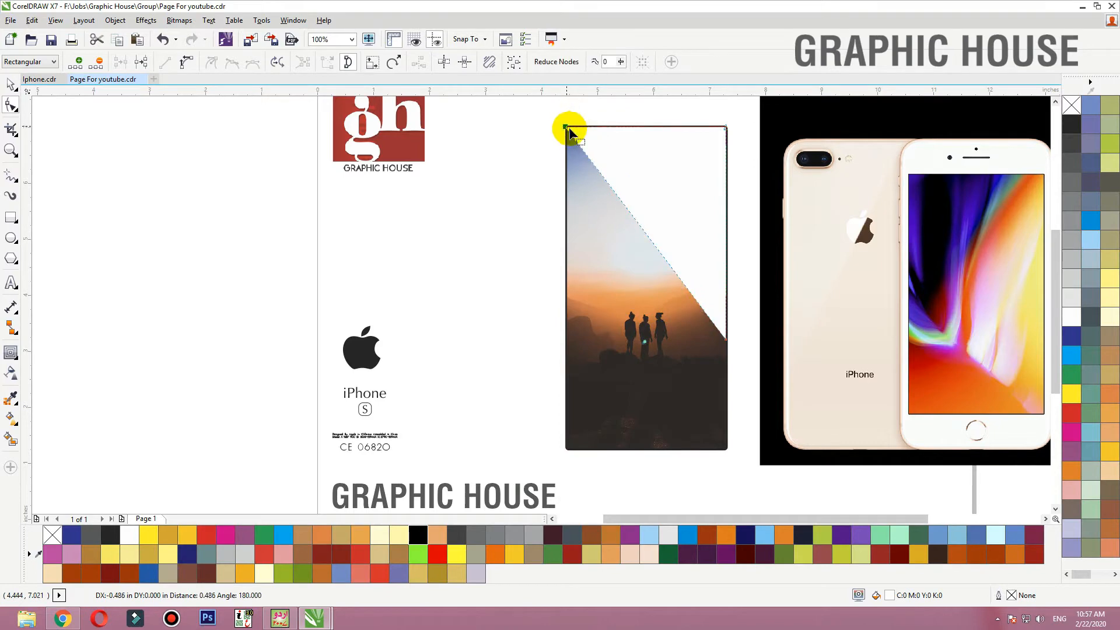
{"action": "left_click_drag", "start_coordinate": [727, 345], "coordinate": [729, 380]}
{"action": "key", "text": "space"}
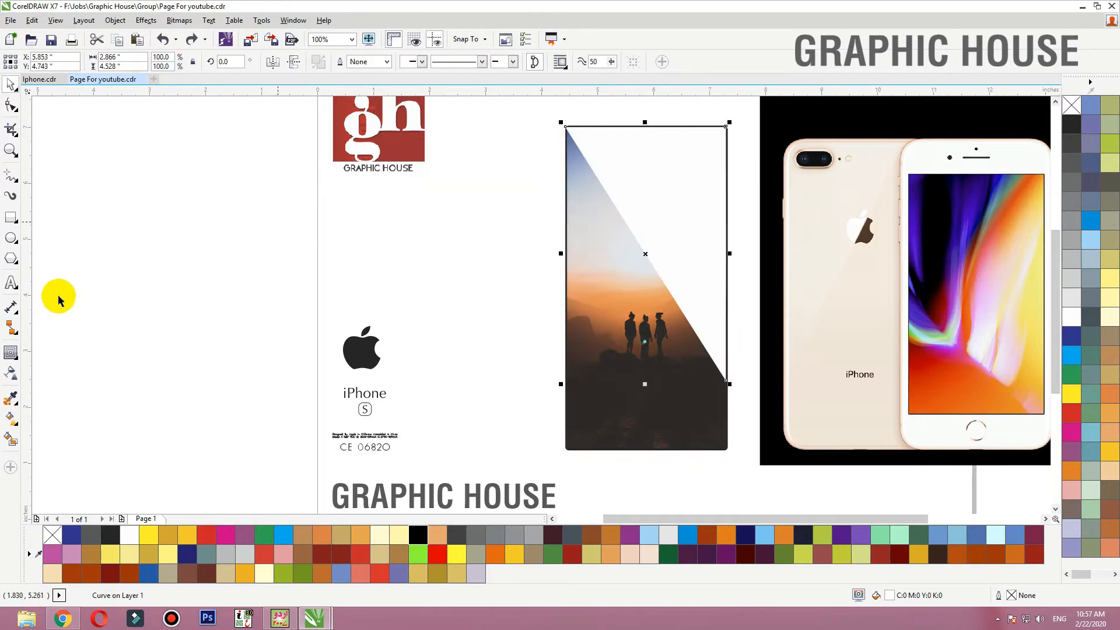
Apply a linear gradient transparency to the white triangle, fading it out toward the phone's upper-right corner
{"action": "left_click", "coordinate": [11, 373]}
{"action": "left_click_drag", "start_coordinate": [609, 303], "coordinate": [727, 159]}
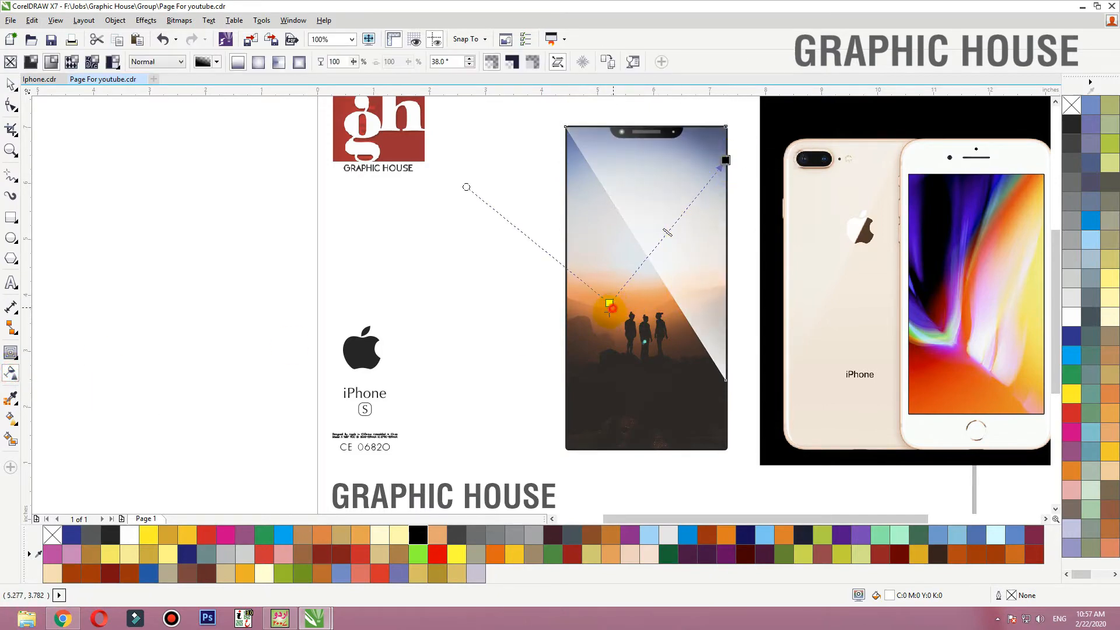
{"action": "left_click_drag", "start_coordinate": [592, 330], "coordinate": [605, 318]}
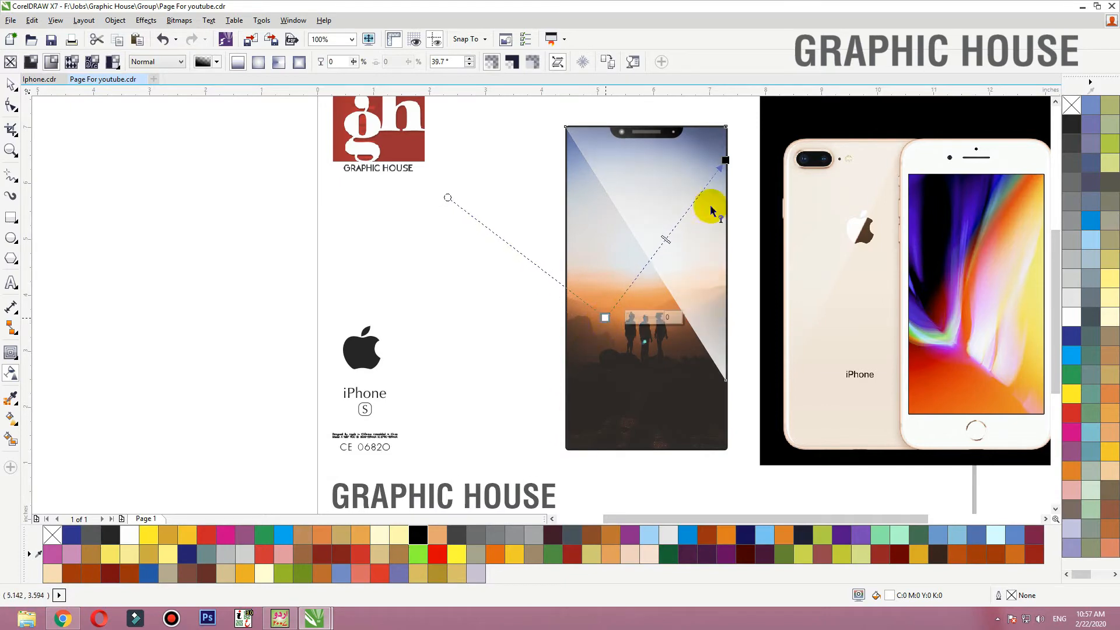
{"action": "left_click_drag", "start_coordinate": [730, 158], "coordinate": [706, 180]}
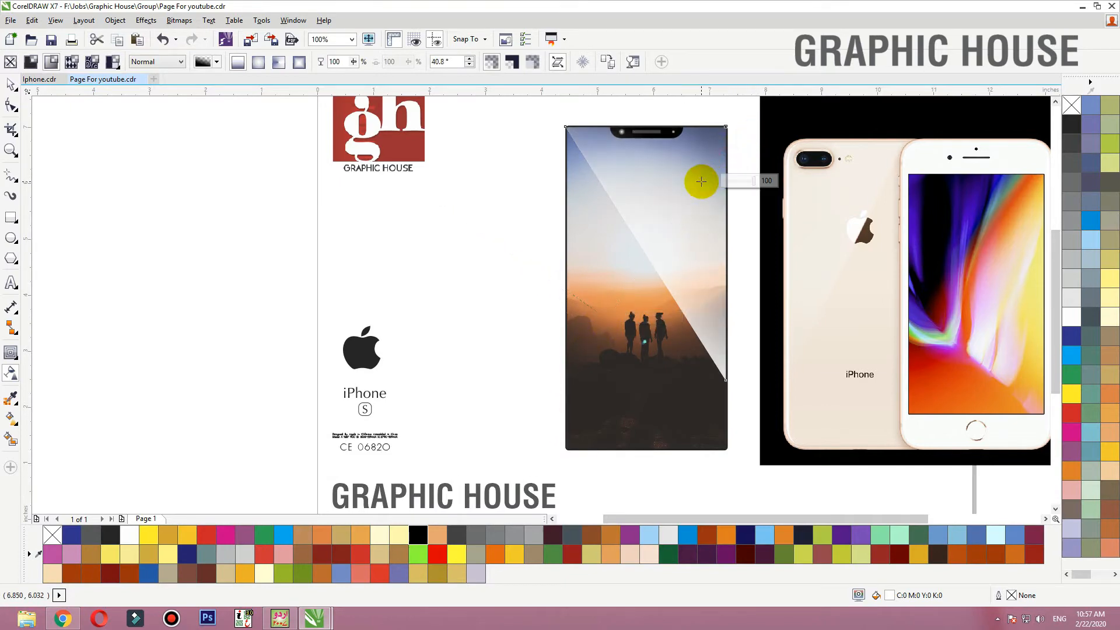
{"action": "left_click_drag", "start_coordinate": [605, 318], "coordinate": [590, 337]}
{"action": "left_click_drag", "start_coordinate": [577, 386], "coordinate": [577, 367]}
PowerClip the translucent glare triangle inside the phone body
{"action": "key", "text": "space"}
{"action": "left_click_drag", "start_coordinate": [679, 225], "coordinate": [611, 230]}
{"action": "key", "text": "ctrl+z"}
{"action": "right_click", "coordinate": [697, 163]}
{"action": "left_click", "coordinate": [721, 171]}
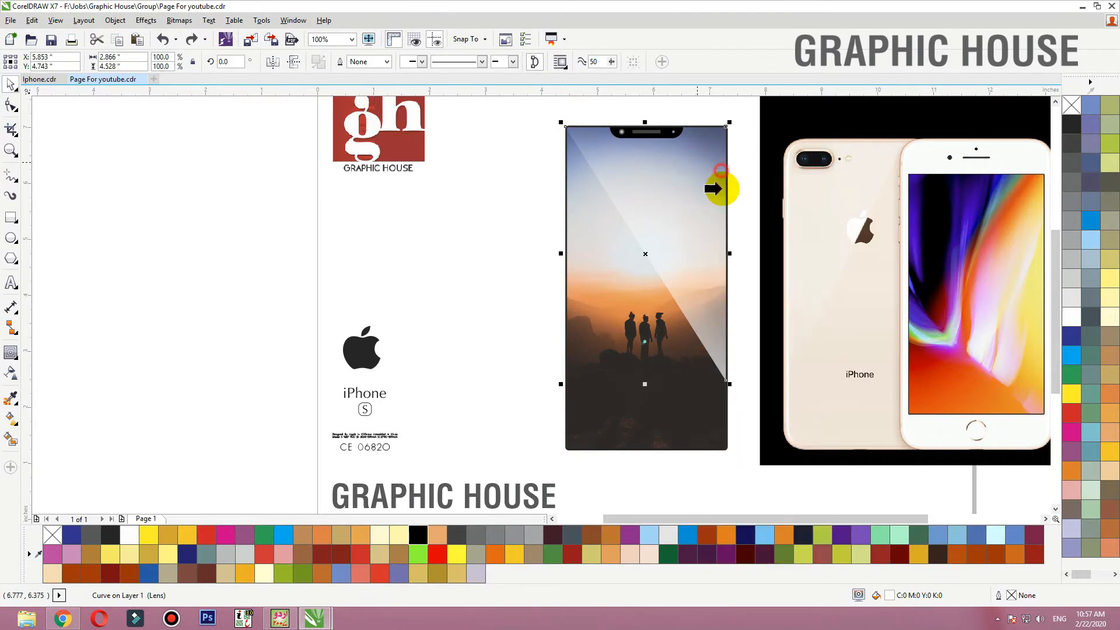
{"action": "left_click", "coordinate": [706, 401]}
Edit the PowerClip contents, shifting the glare triangle to X 5.864 inches so it meets the phone's right edge, and finish editing
{"action": "left_click", "coordinate": [711, 402], "text": "ctrl"}
{"action": "left_click_drag", "start_coordinate": [688, 386], "coordinate": [573, 385]}
{"action": "key", "text": "ctrl+z"}
{"action": "left_click", "coordinate": [658, 118]}
{"action": "left_click", "coordinate": [660, 120]}
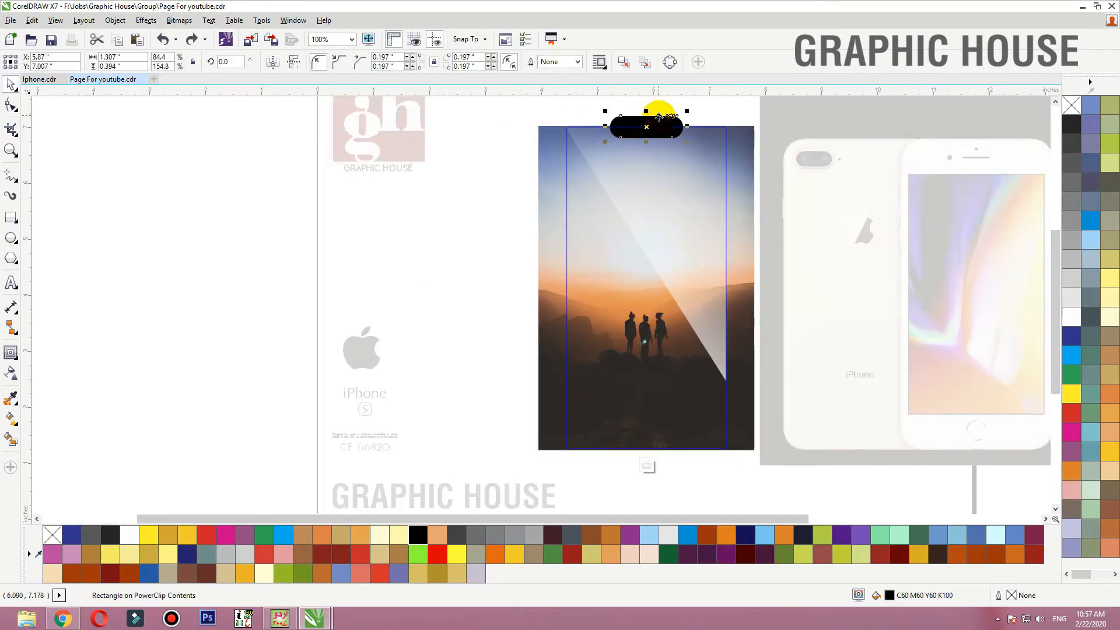
{"action": "left_click", "coordinate": [660, 179]}
{"action": "key", "text": "F2"}
{"action": "left_click_drag", "start_coordinate": [773, 253], "coordinate": [687, 266]}
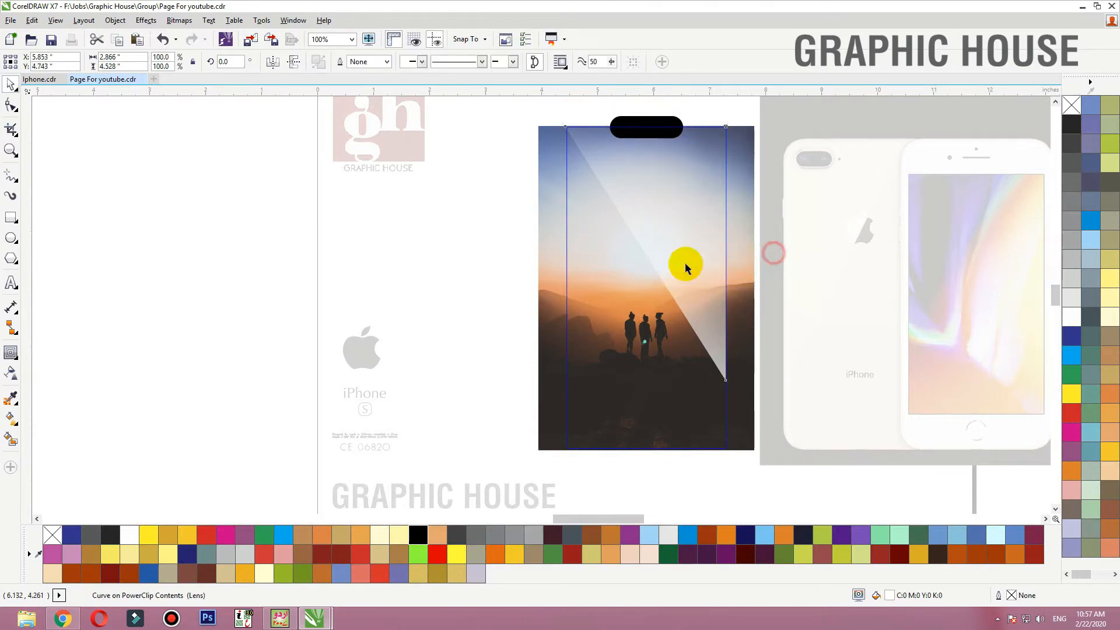
{"action": "scroll", "coordinate": [642, 239], "scroll_direction": "down", "scroll_amount": 1}
{"action": "scroll", "coordinate": [664, 408], "scroll_direction": "down", "scroll_amount": 2}
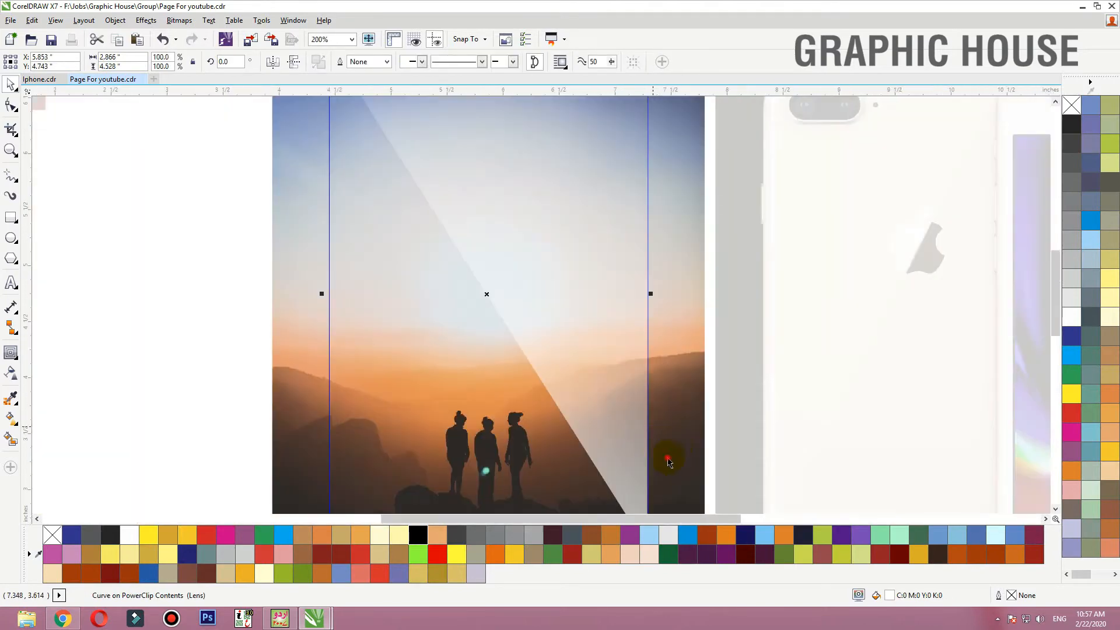
{"action": "scroll", "coordinate": [635, 338], "scroll_direction": "up", "scroll_amount": 6}
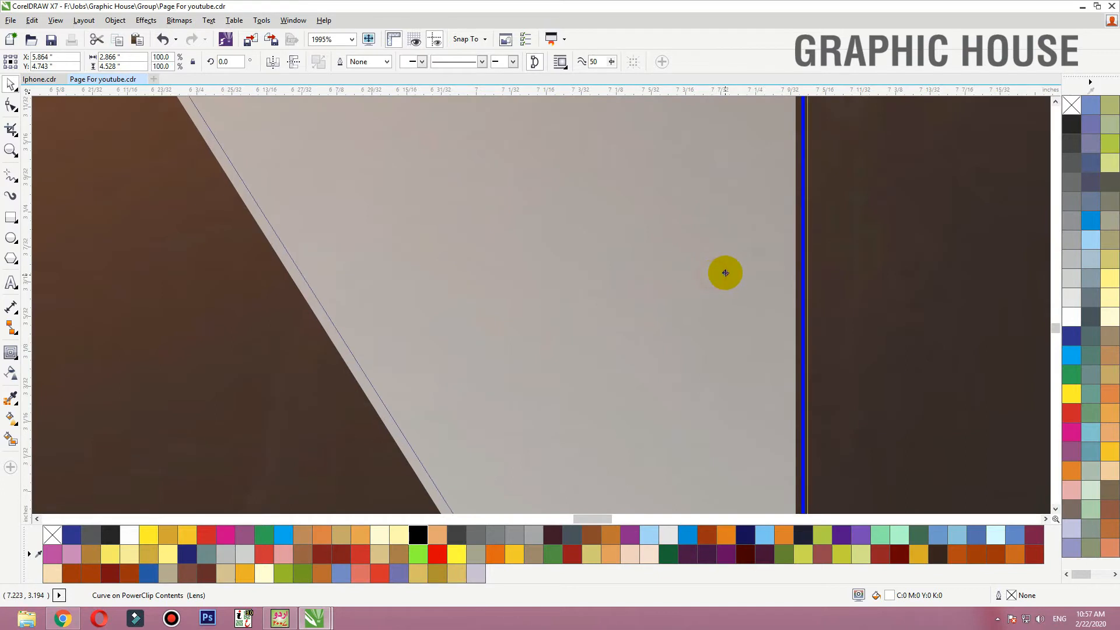
{"action": "scroll", "coordinate": [768, 357], "scroll_direction": "down", "scroll_amount": 5}
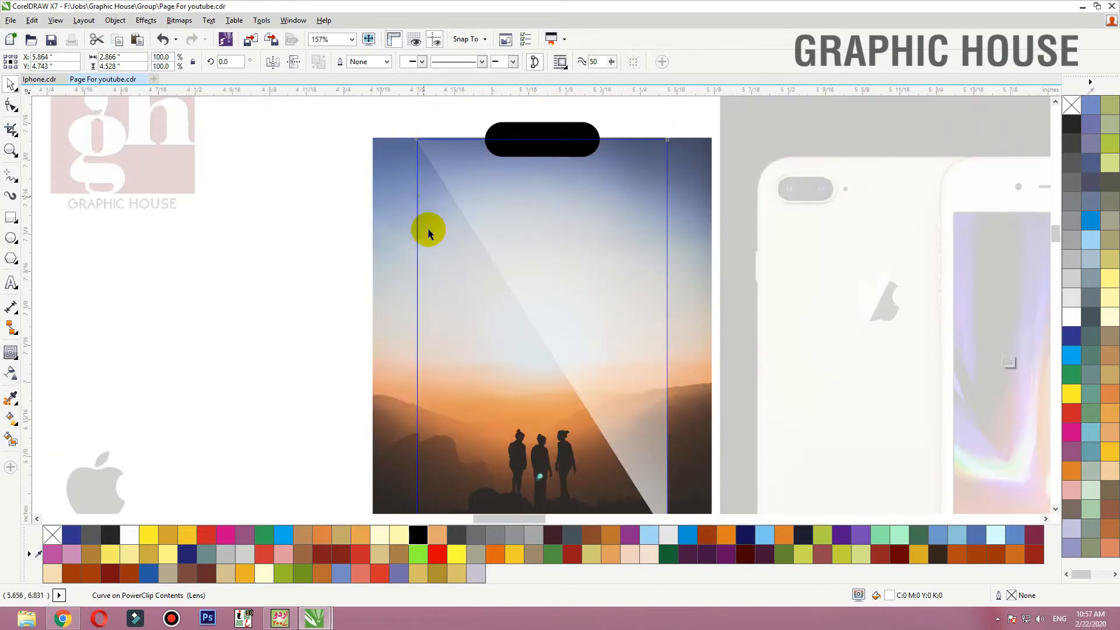
{"action": "scroll", "coordinate": [428, 230], "scroll_direction": "up", "scroll_amount": 5}
{"action": "left_click", "coordinate": [356, 218], "text": "ctrl"}
{"action": "key", "text": "shift+F2"}
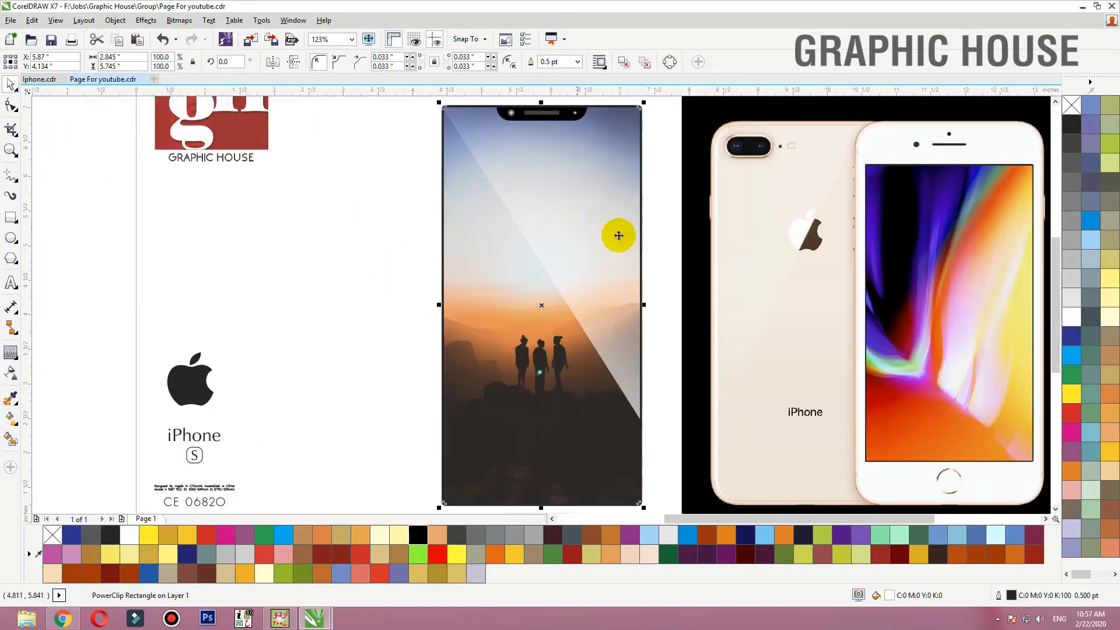
{"action": "left_click", "coordinate": [315, 272]}
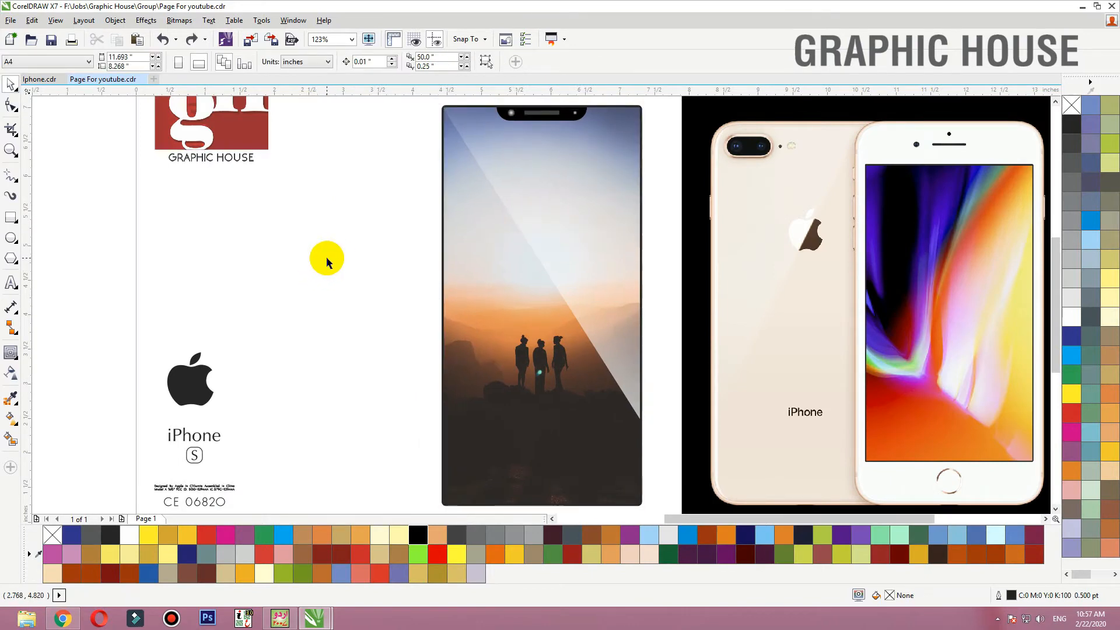
Switch to Chrome and search Google Images in a new tab for "fingerprint lock"
{"action": "left_click", "coordinate": [63, 618]}
{"action": "key", "text": "Escape"}
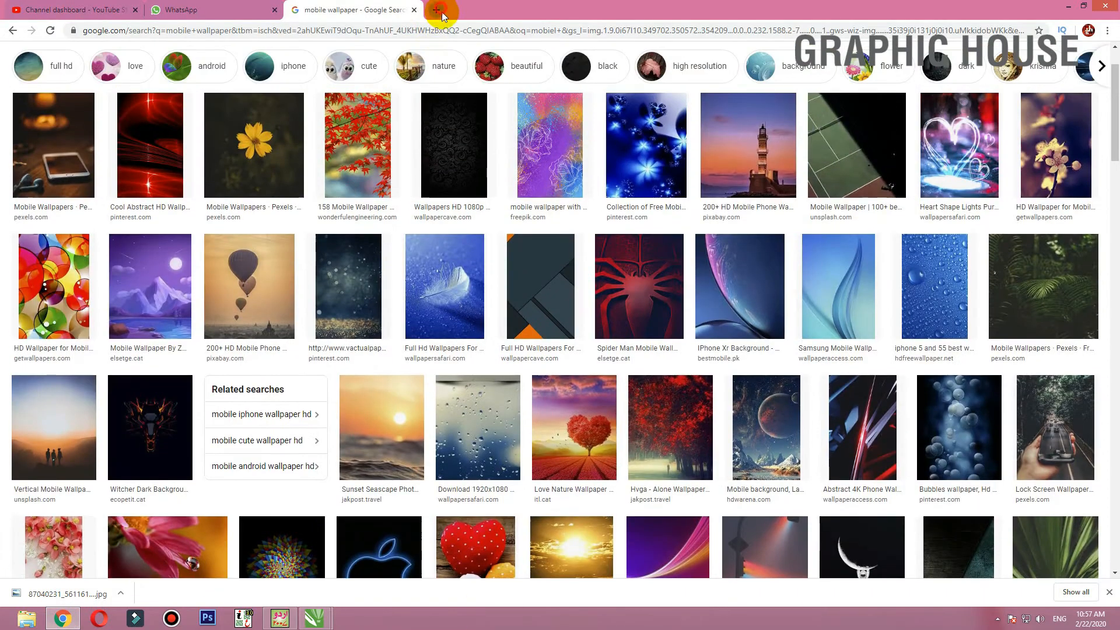
{"action": "left_click", "coordinate": [442, 11]}
{"action": "type", "text": "finger"}
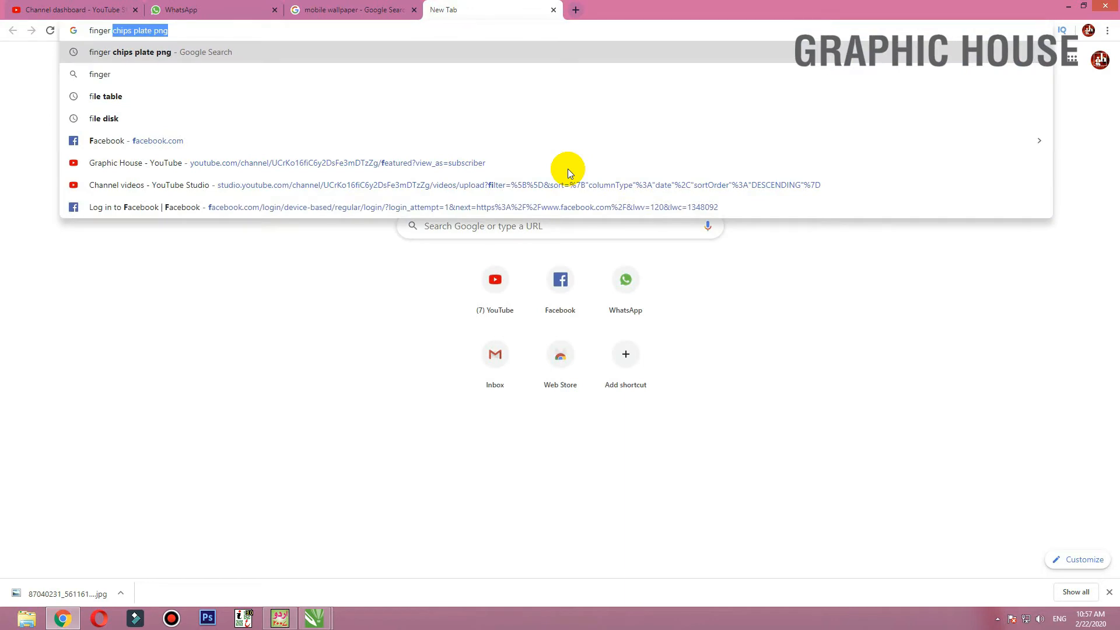
{"action": "type", "text": " print "}
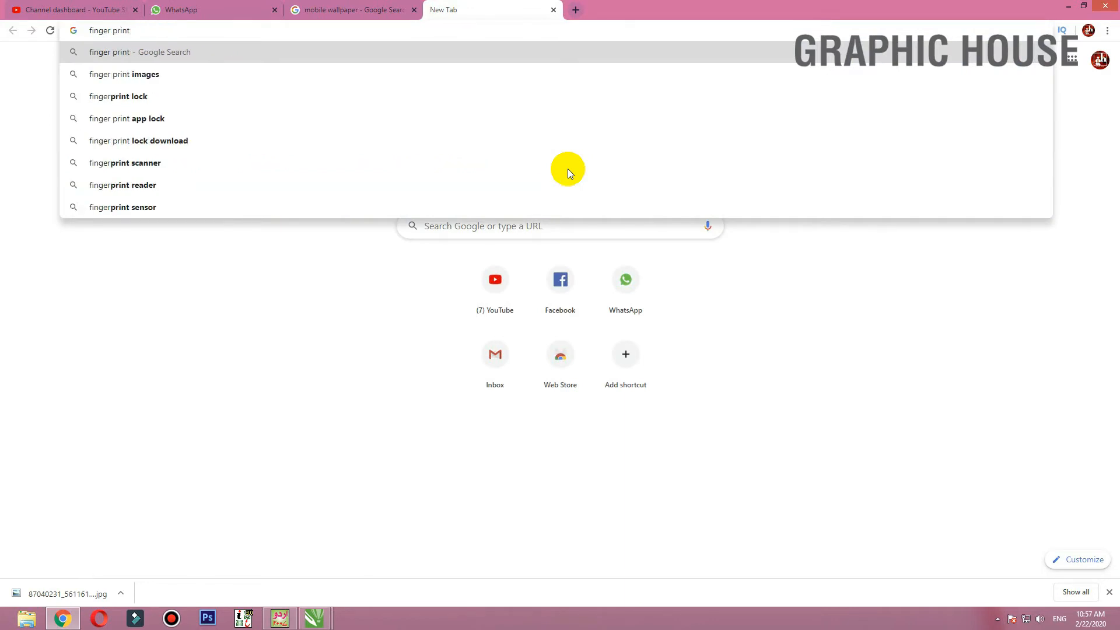
{"action": "type", "text": "lock"}
{"action": "key", "text": "Return"}
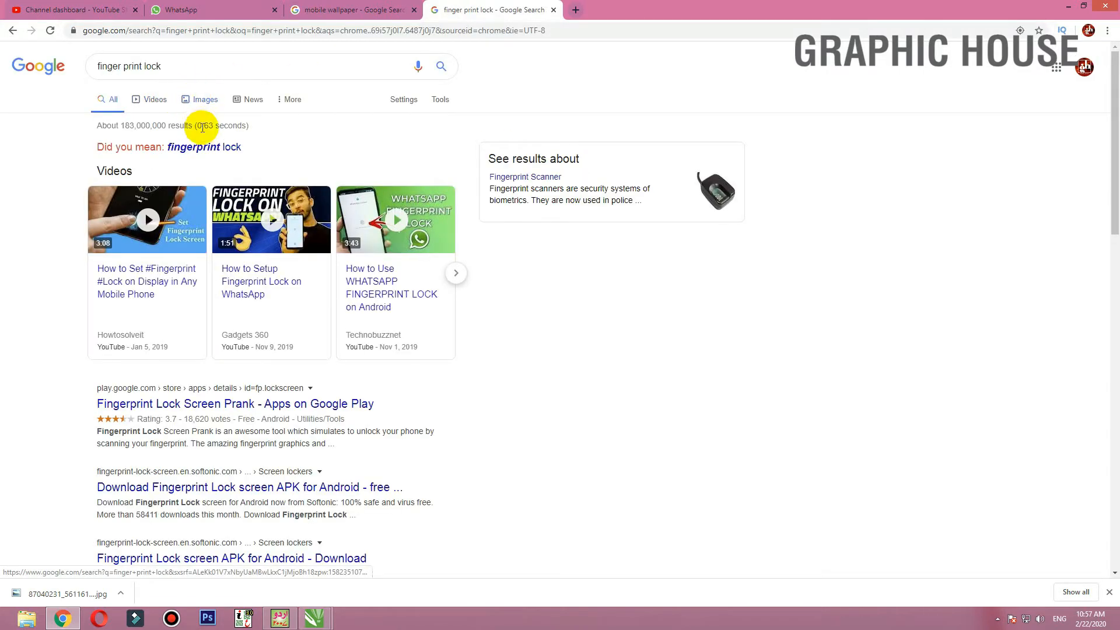
{"action": "left_click", "coordinate": [192, 148]}
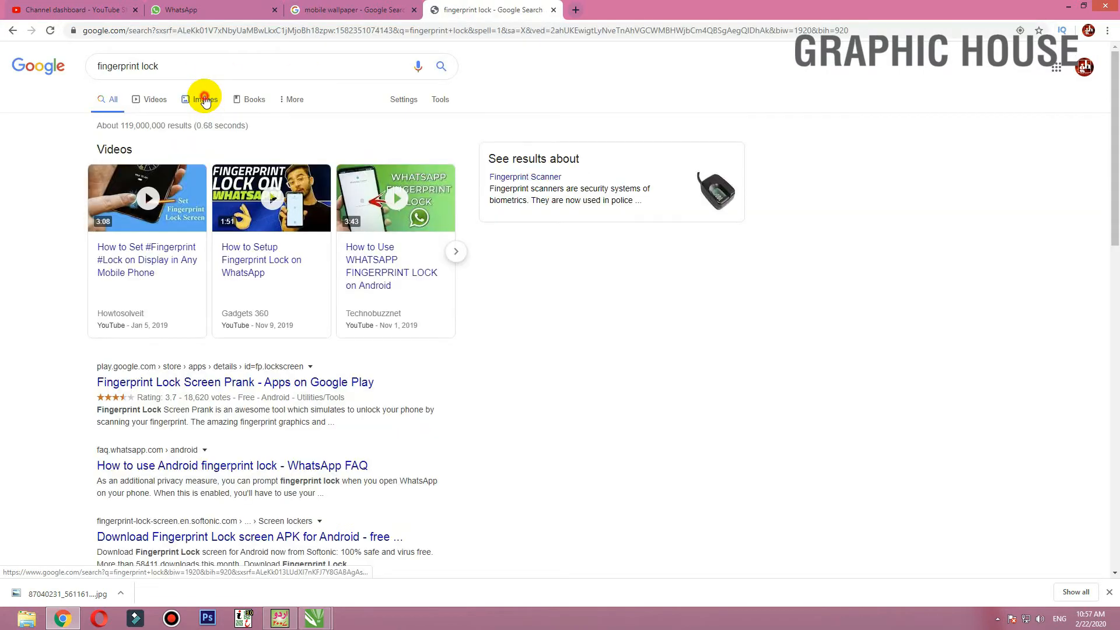
{"action": "left_click", "coordinate": [204, 100]}
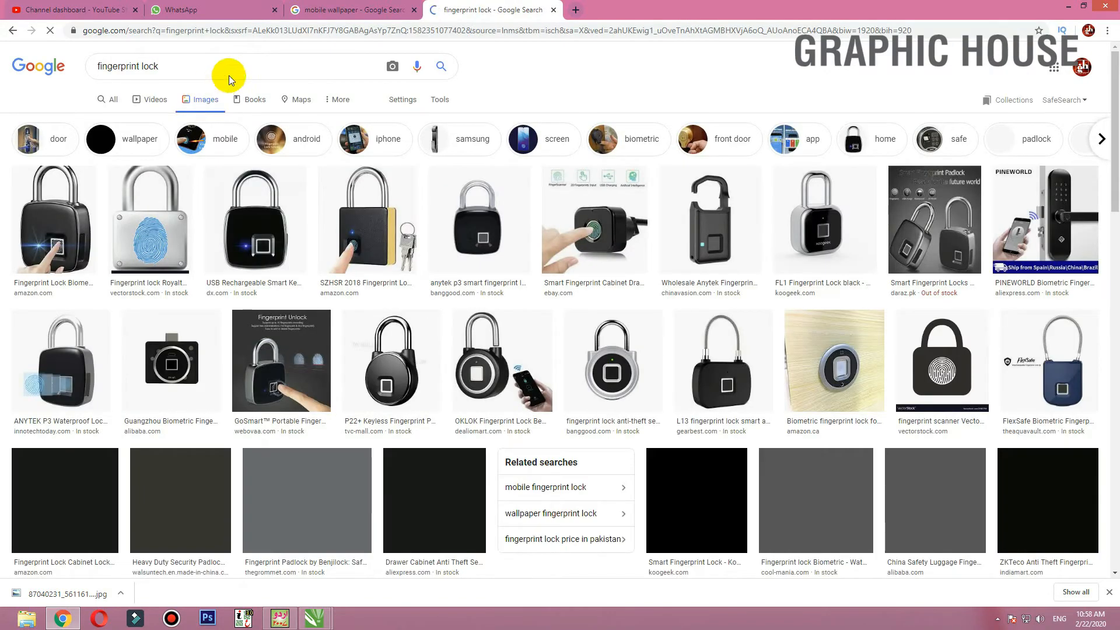
{"action": "scroll", "coordinate": [880, 337], "scroll_direction": "down", "scroll_amount": 5}
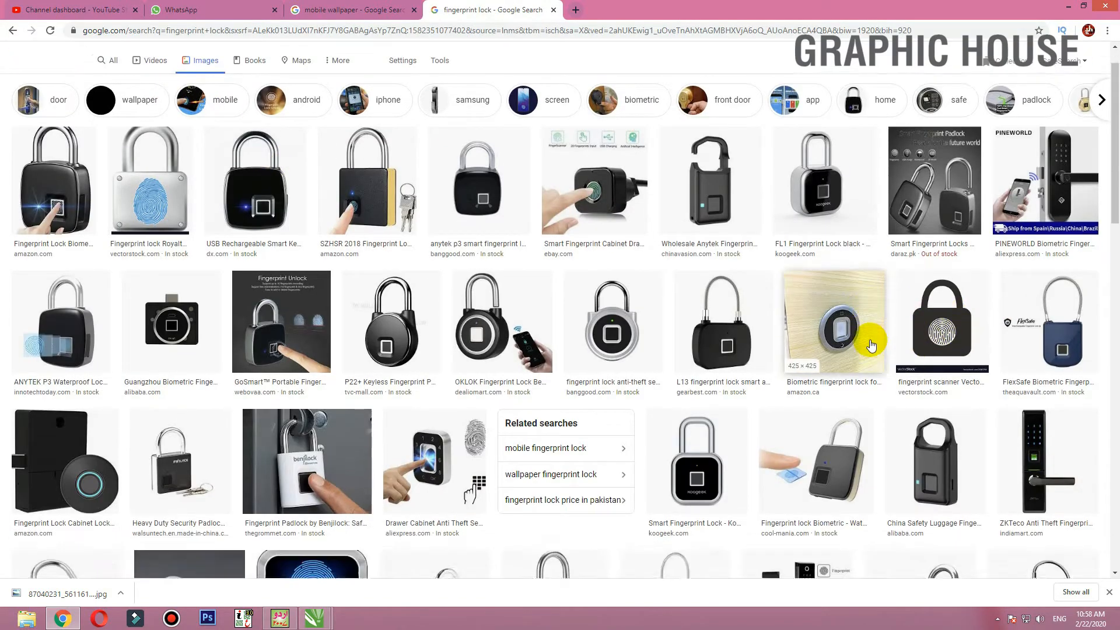
{"action": "scroll", "coordinate": [881, 338], "scroll_direction": "up", "scroll_amount": 5}
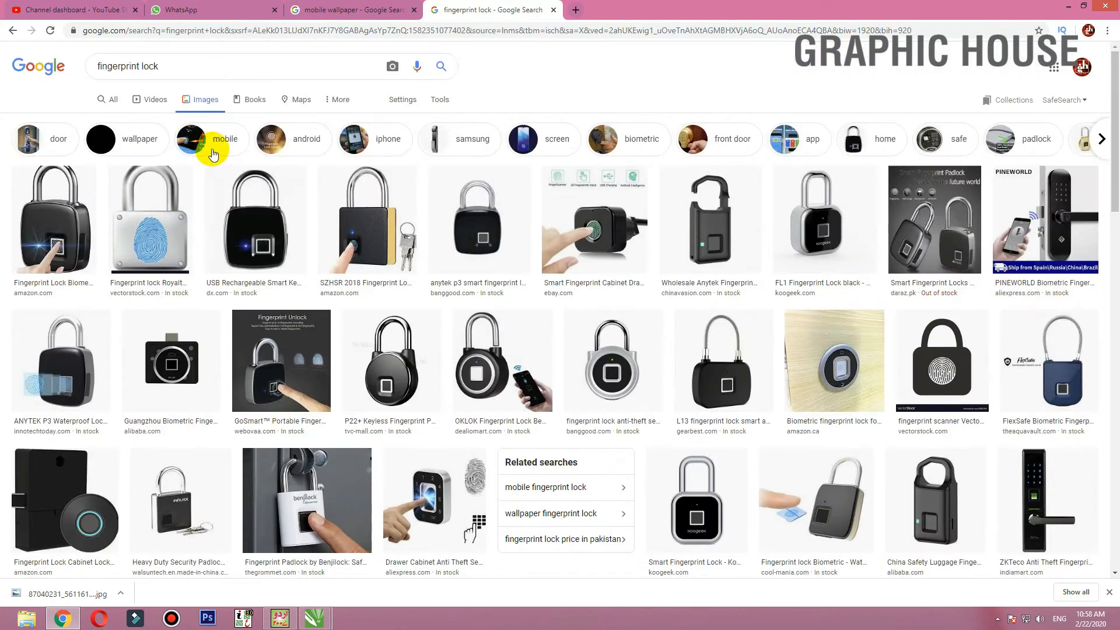
Refine the image search to "fingerprint lock vector" and preview the 123RF Fingerprint Scanner icon with its related images
{"action": "left_click", "coordinate": [206, 64]}
{"action": "type", "text": "vector"}
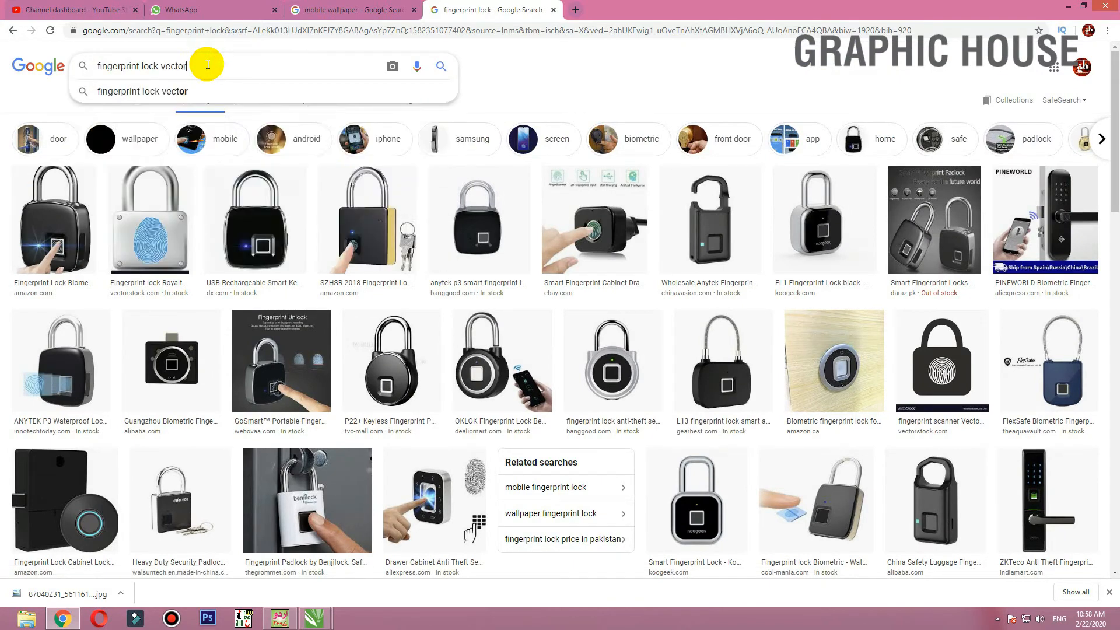
{"action": "key", "text": "Return"}
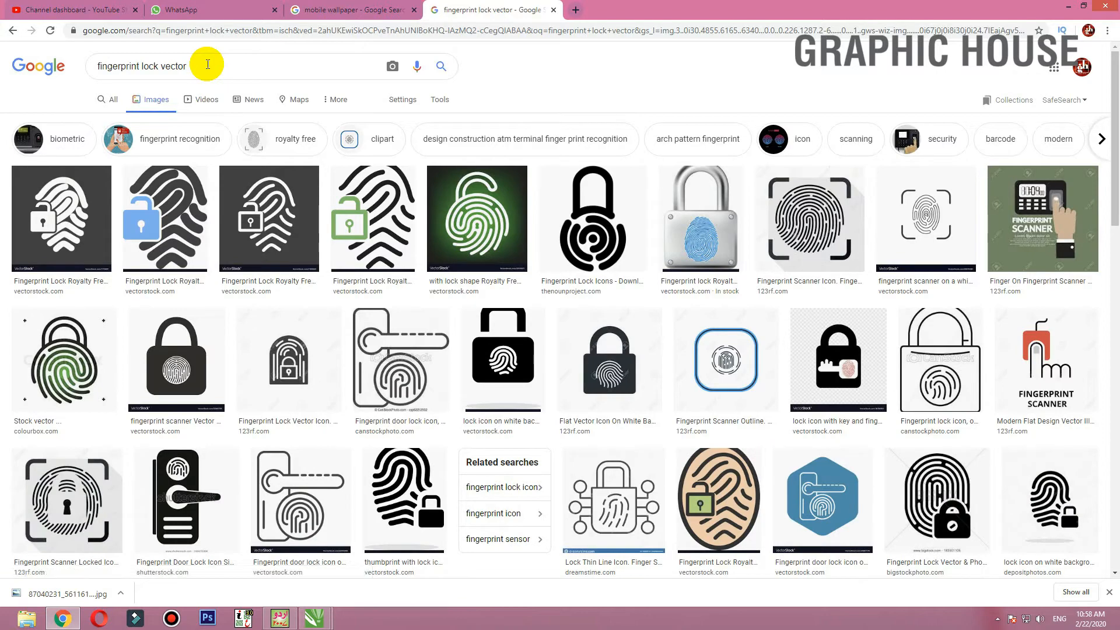
{"action": "left_click", "coordinate": [790, 210]}
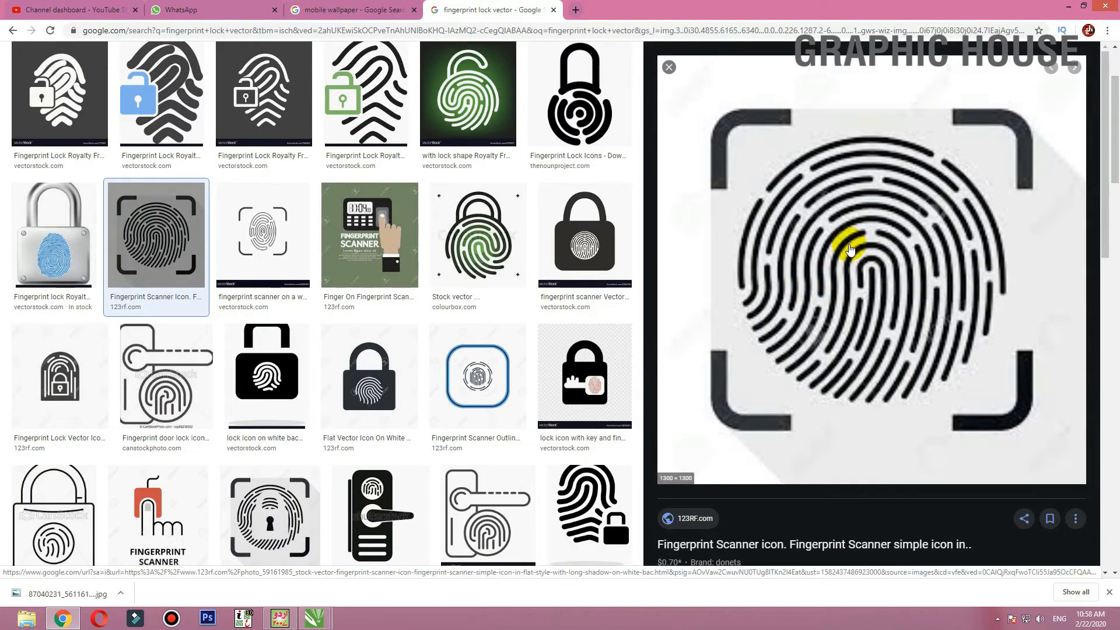
{"action": "scroll", "coordinate": [852, 248], "scroll_direction": "down", "scroll_amount": 6}
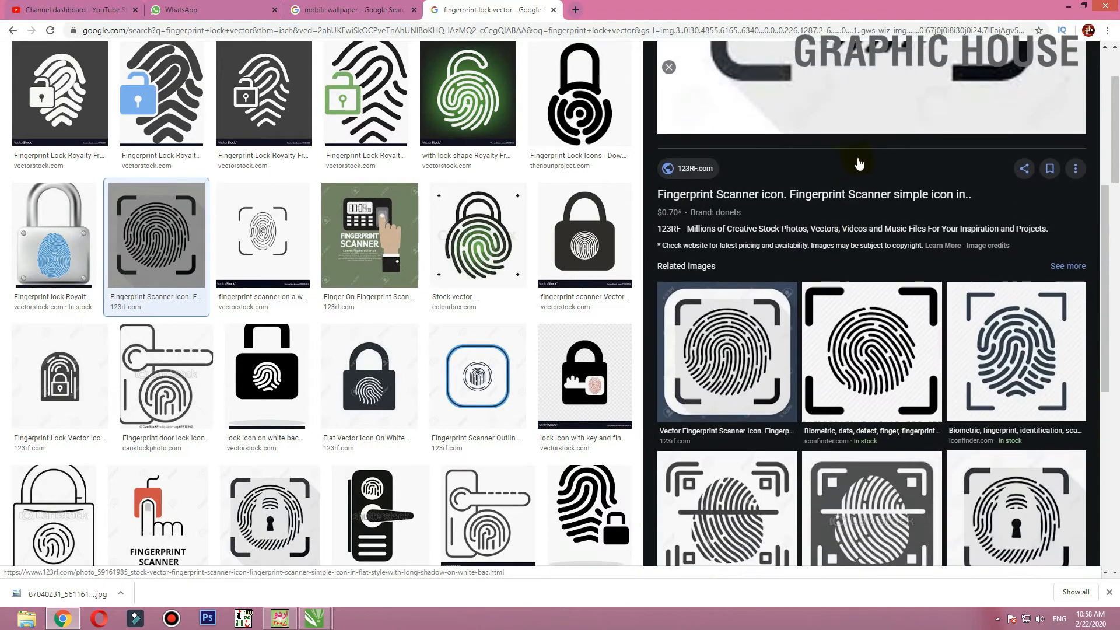
Open the related Iconfinder 'Biometric data' fingerprint image and save it to the Desktop as the PNG finger-detect-fingerprint-scan-biometric-data-512
{"action": "left_click", "coordinate": [893, 365]}
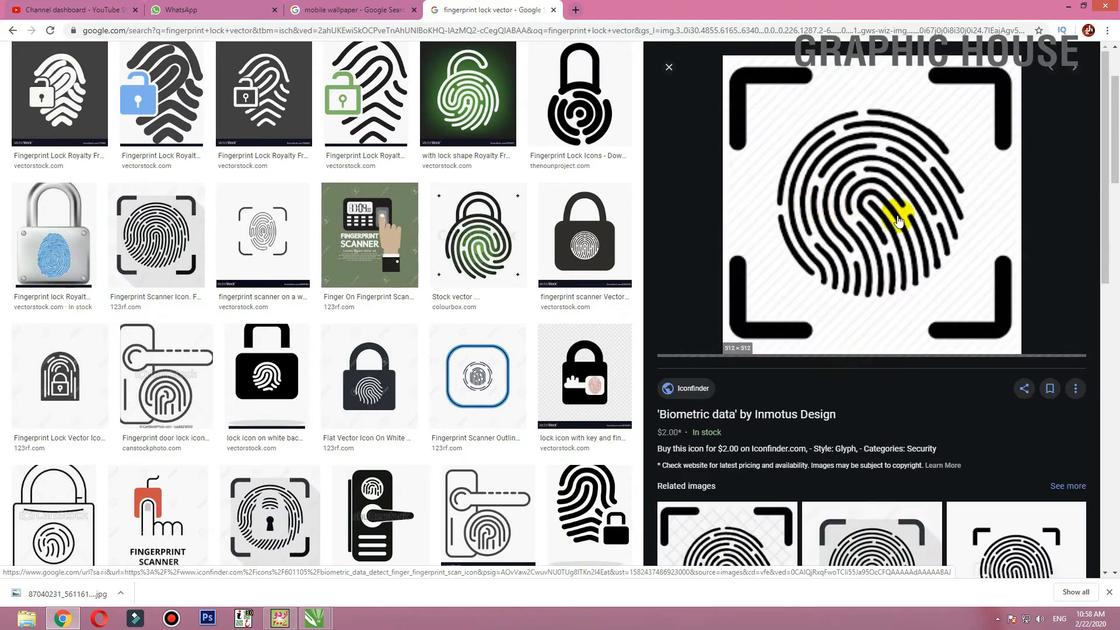
{"action": "right_click", "coordinate": [870, 238]}
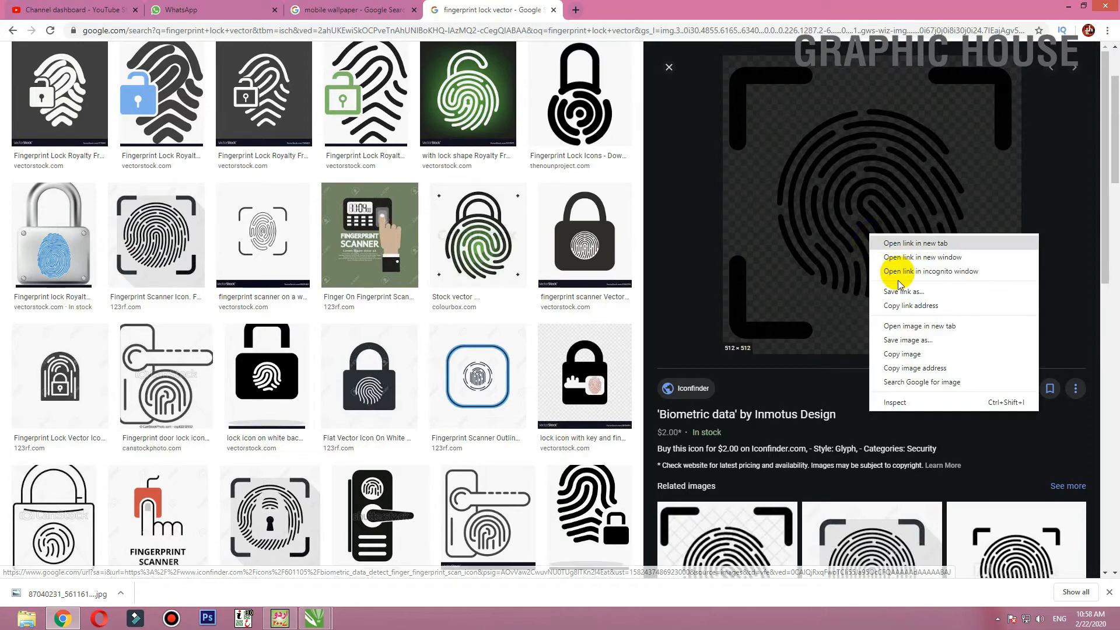
{"action": "left_click", "coordinate": [900, 340]}
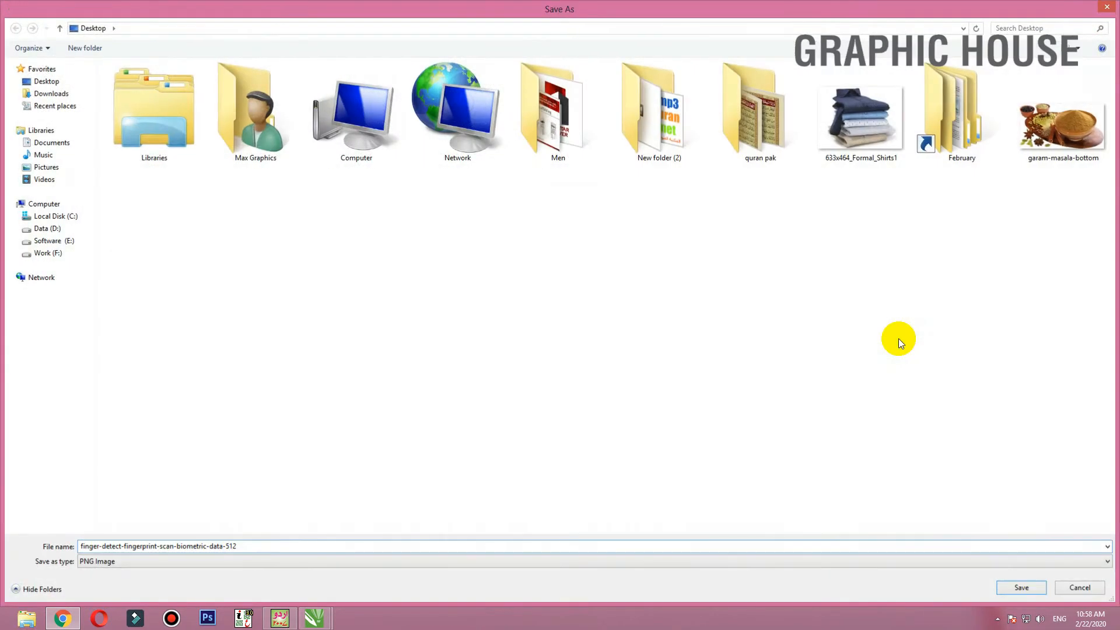
{"action": "key", "text": "Return"}
Switch to Page For youtube.cdr in CorelDRAW and import finger-detect-fingerprint-scan-biometric-data-512, placing it about 2.11 inches wide over the lower phone screen
{"action": "mouse_move", "coordinate": [314, 623]}
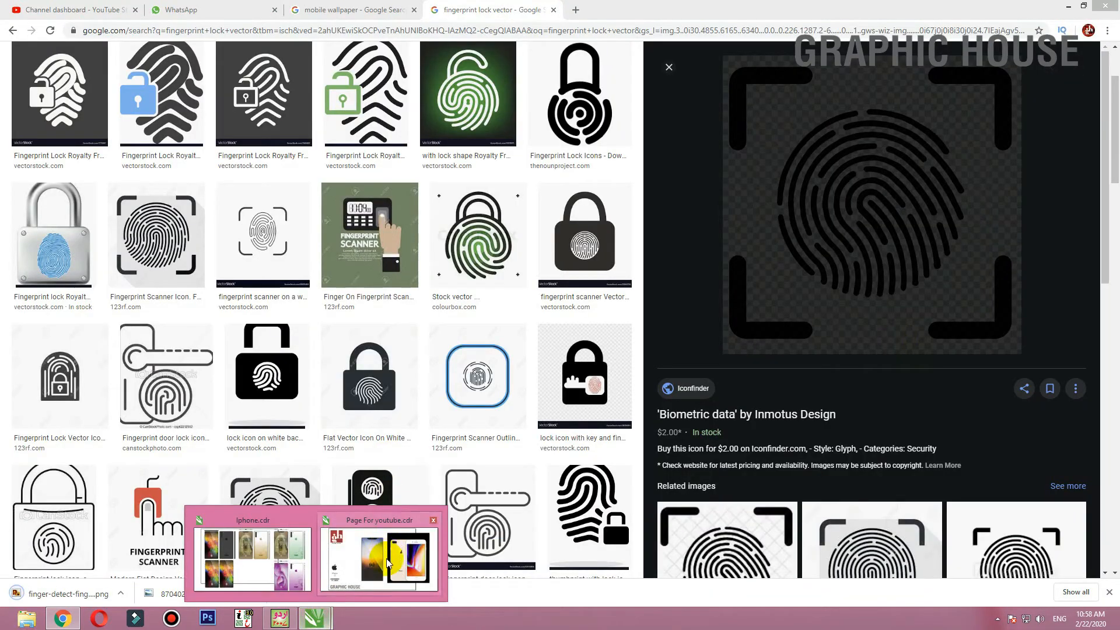
{"action": "left_click", "coordinate": [385, 520]}
{"action": "left_click", "coordinate": [251, 39]}
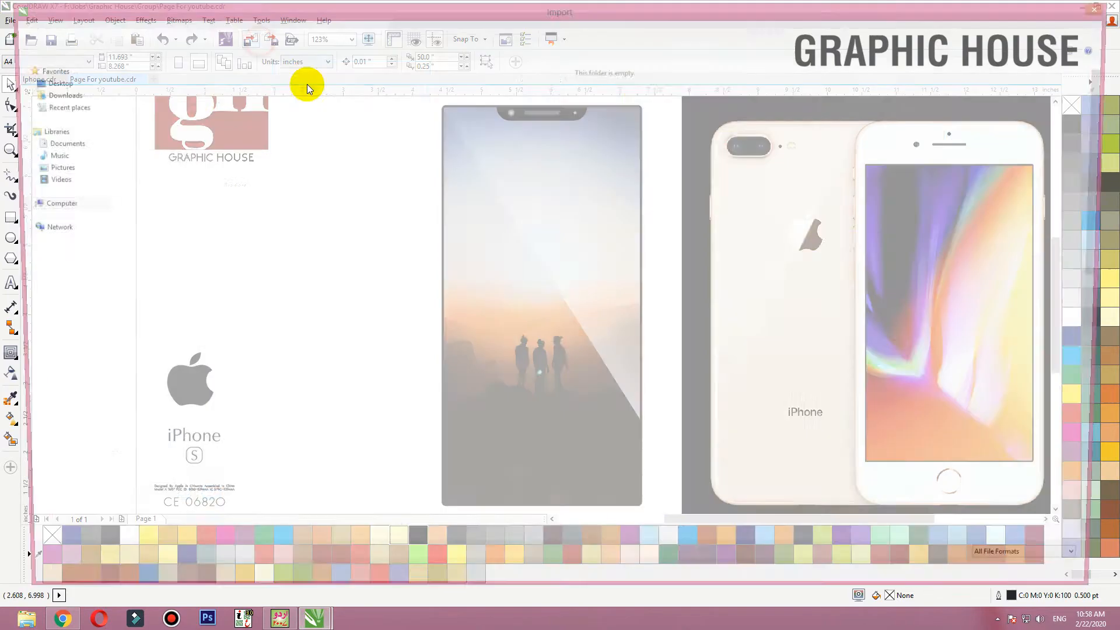
{"action": "left_click", "coordinate": [50, 82]}
{"action": "double_click", "coordinate": [860, 209]}
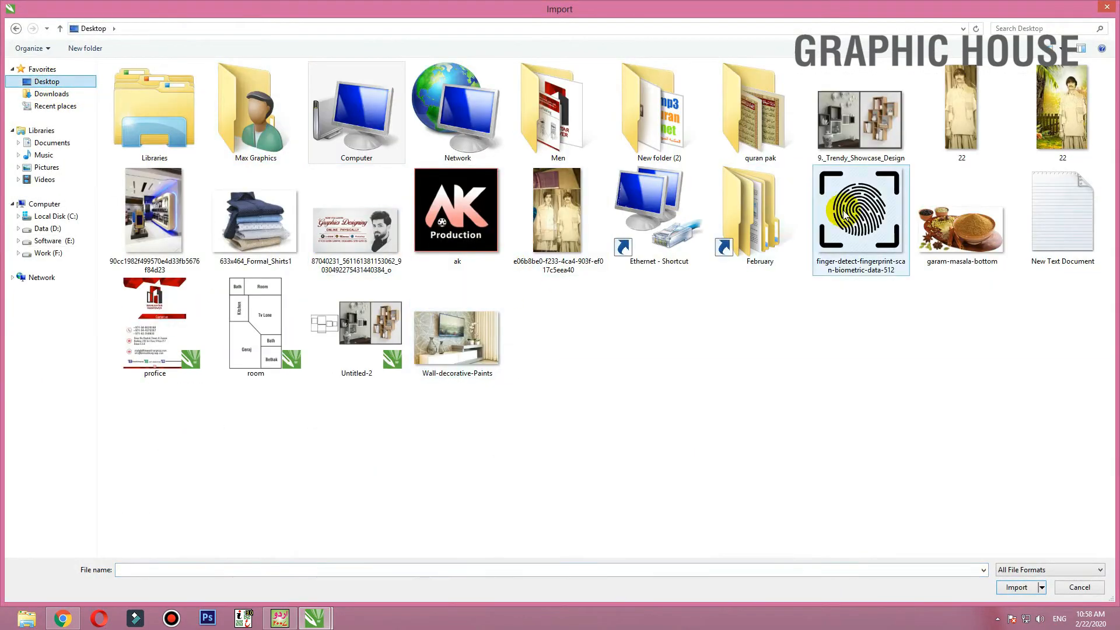
{"action": "left_click_drag", "start_coordinate": [482, 341], "coordinate": [660, 486]}
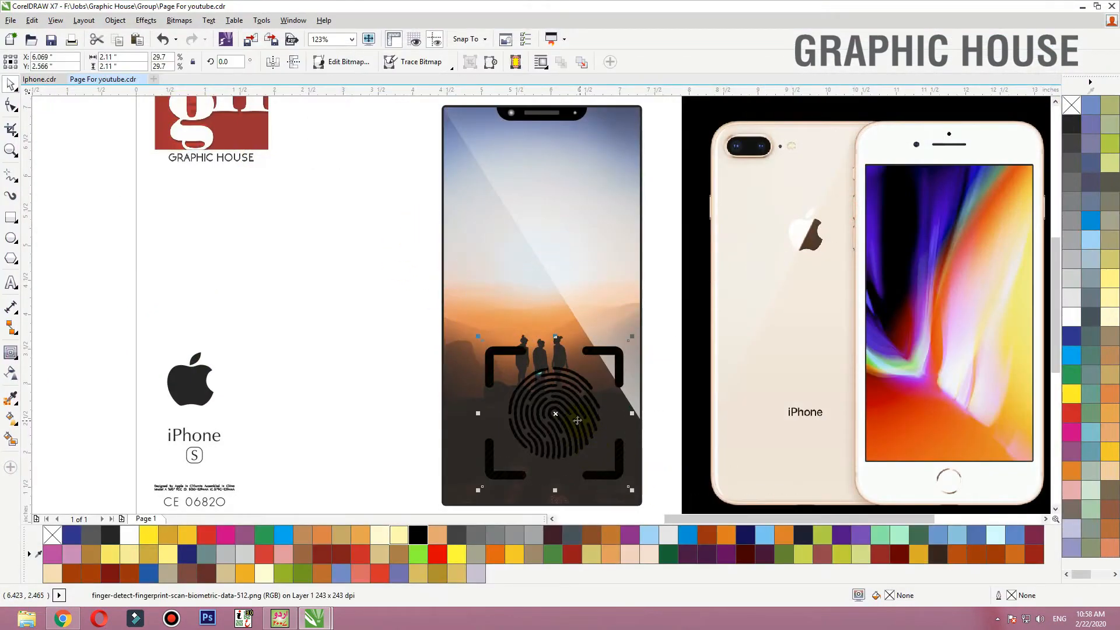
{"action": "left_click_drag", "start_coordinate": [578, 421], "coordinate": [565, 440]}
Outline-trace the imported fingerprint bitmap with the Line Art setting, keeping the default trace options
{"action": "left_click_drag", "start_coordinate": [408, 529], "coordinate": [417, 529]}
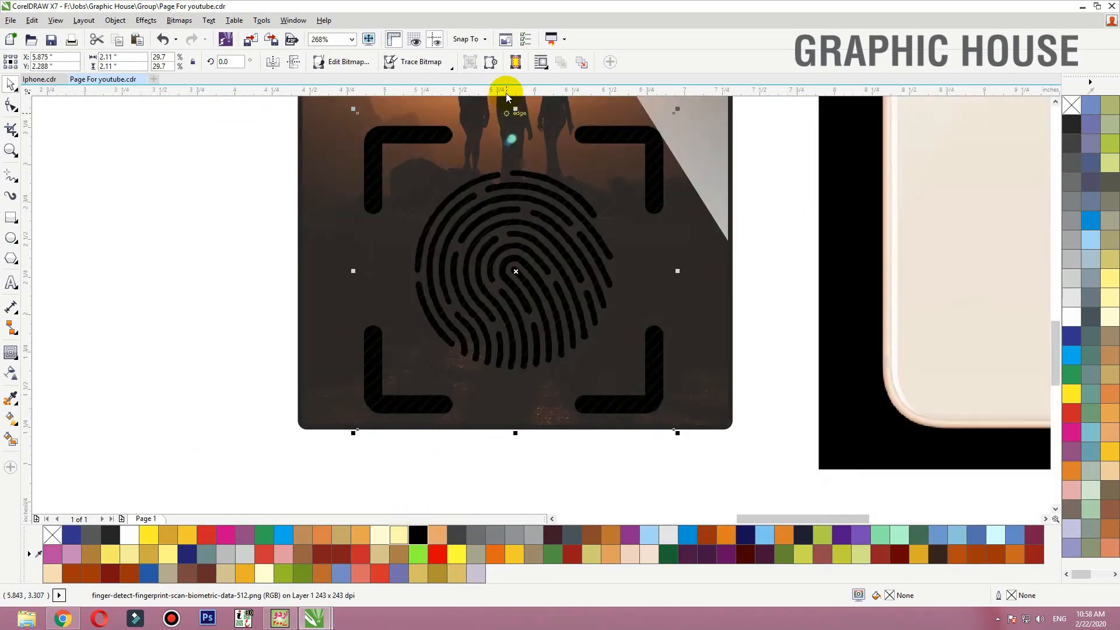
{"action": "left_click", "coordinate": [452, 70]}
{"action": "mouse_move", "coordinate": [472, 120]}
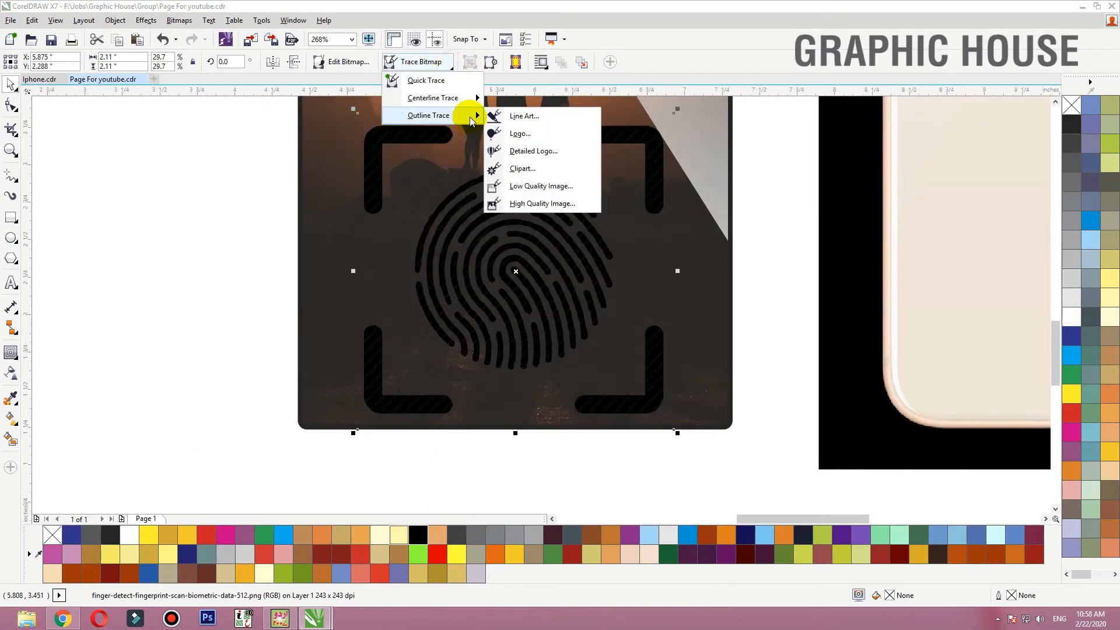
{"action": "left_click", "coordinate": [527, 117]}
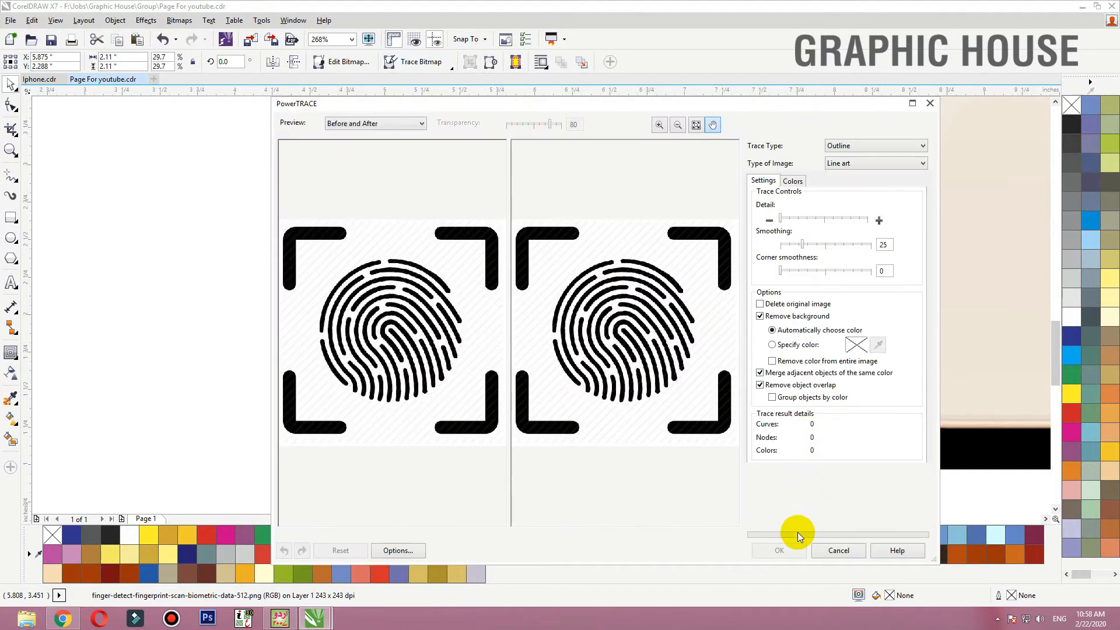
{"action": "left_click", "coordinate": [785, 551]}
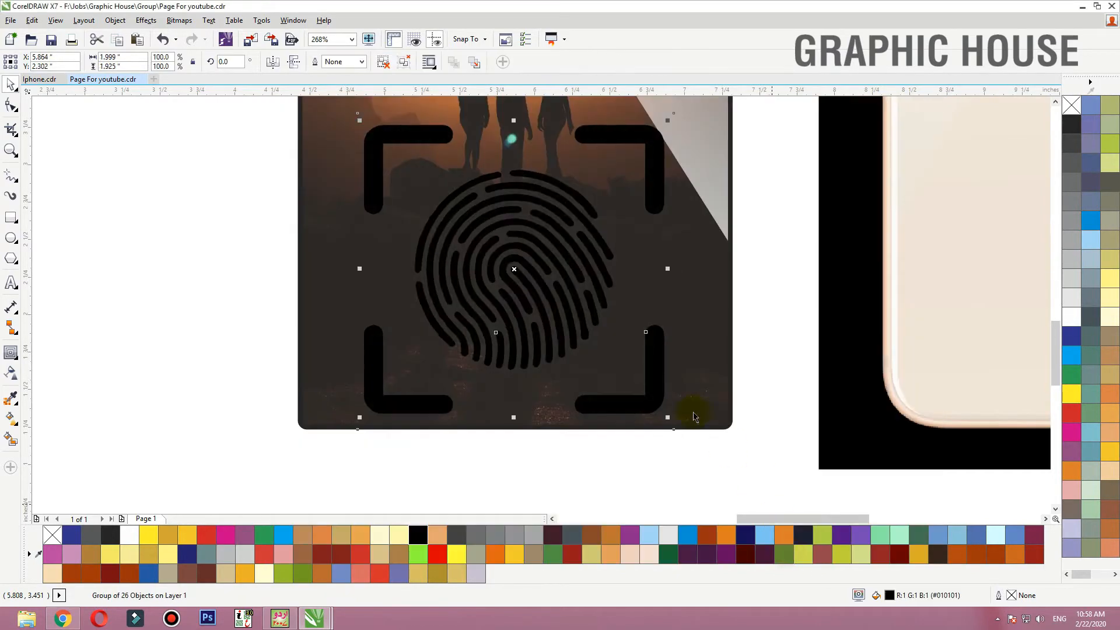
Move the traced fingerprint to the blank area left of the phone and delete the original bitmap on the screen
{"action": "scroll", "coordinate": [591, 324], "scroll_direction": "down", "scroll_amount": 3}
{"action": "mouse_move", "coordinate": [591, 325]}
{"action": "left_mouse_down"}
{"action": "mouse_move", "coordinate": [362, 341]}
{"action": "mouse_move", "coordinate": [334, 296]}
{"action": "left_mouse_up"}
{"action": "left_click", "coordinate": [535, 299]}
{"action": "key", "text": "Delete"}
Ungroup the traced fingerprint and delete its four corner brackets
{"action": "left_click", "coordinate": [382, 62]}
{"action": "left_click", "coordinate": [385, 169]}
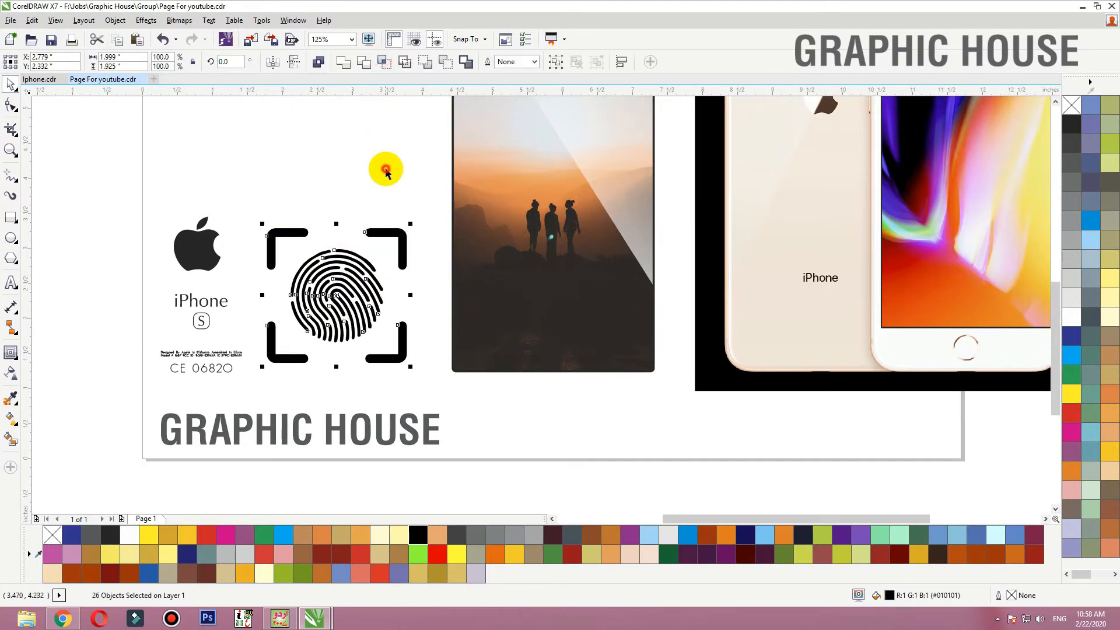
{"action": "left_click", "coordinate": [395, 233]}
{"action": "key", "text": "Delete"}
{"action": "left_click", "coordinate": [405, 352]}
{"action": "key", "text": "Delete"}
{"action": "left_click", "coordinate": [278, 357]}
{"action": "key", "text": "Delete"}
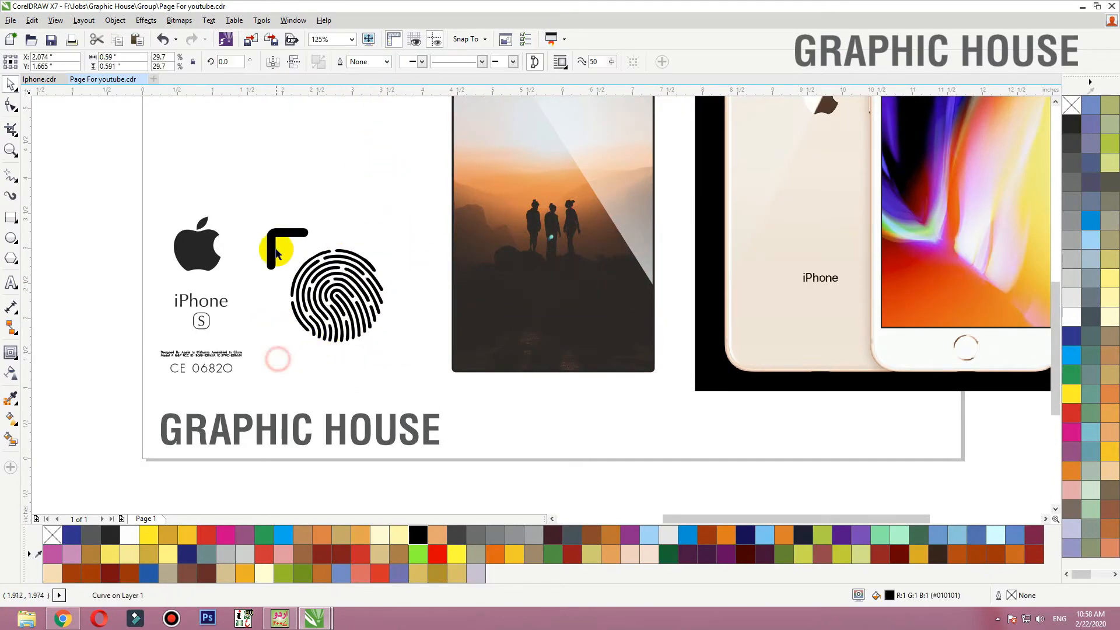
{"action": "left_click", "coordinate": [277, 237]}
{"action": "key", "text": "Delete"}
Fill all the fingerprint ridges white, move them onto the lower phone screen and group them
{"action": "left_click_drag", "start_coordinate": [275, 212], "coordinate": [439, 381]}
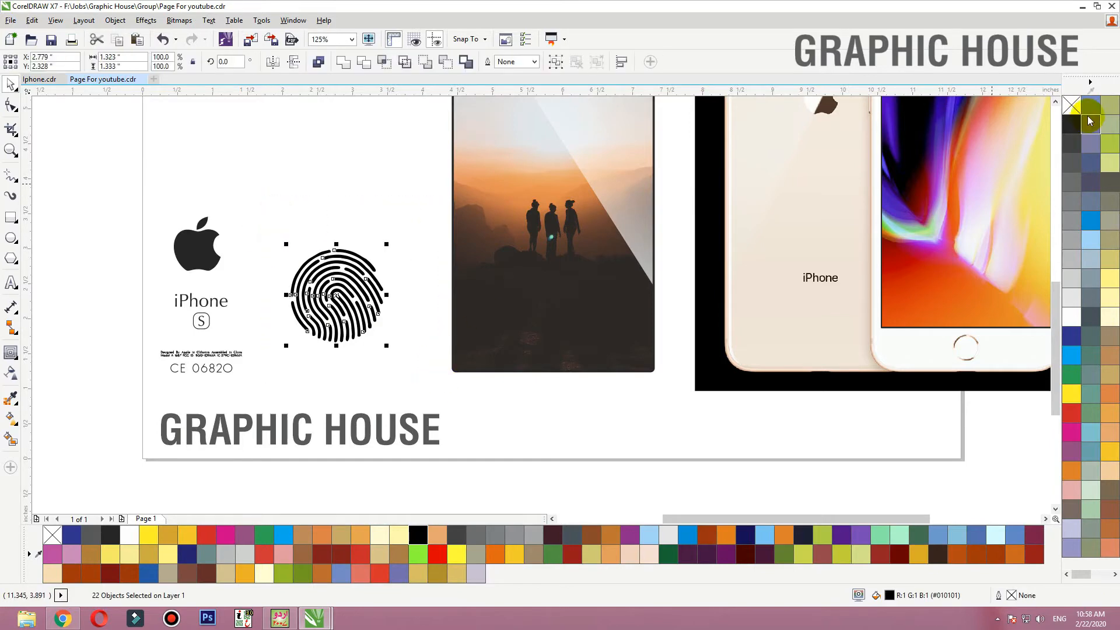
{"action": "left_click", "coordinate": [1073, 318]}
{"action": "left_click_drag", "start_coordinate": [388, 293], "coordinate": [607, 309]}
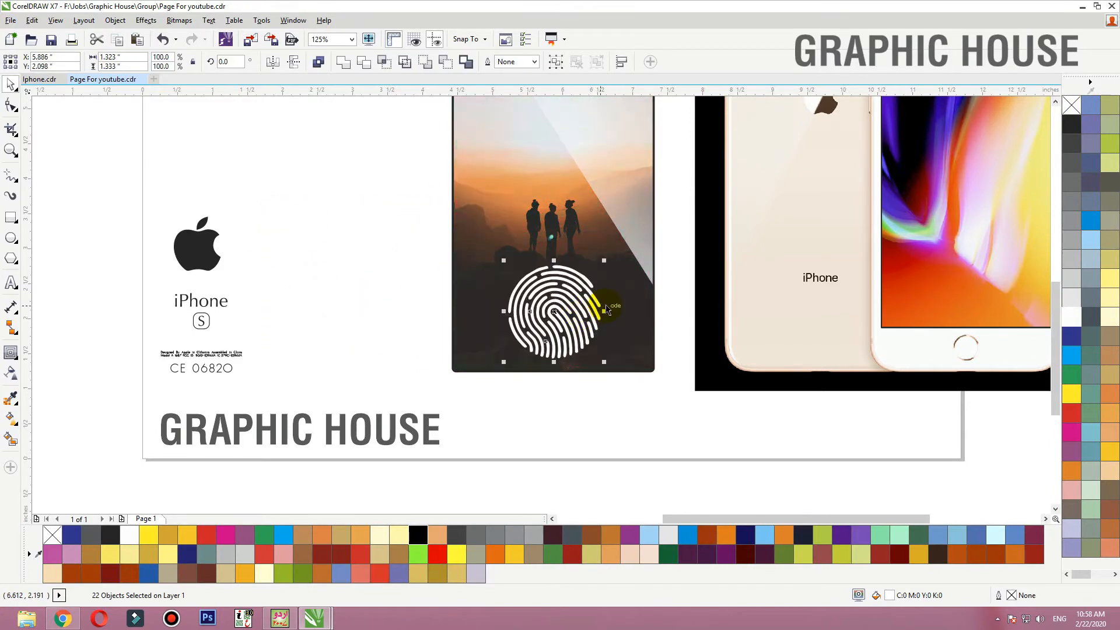
{"action": "key", "text": "ctrl+g"}
Scale the fingerprint down to about 0.525 inches wide near the phone's bottom edge and centre it horizontally on the phone body
{"action": "key", "text": "shift+F2"}
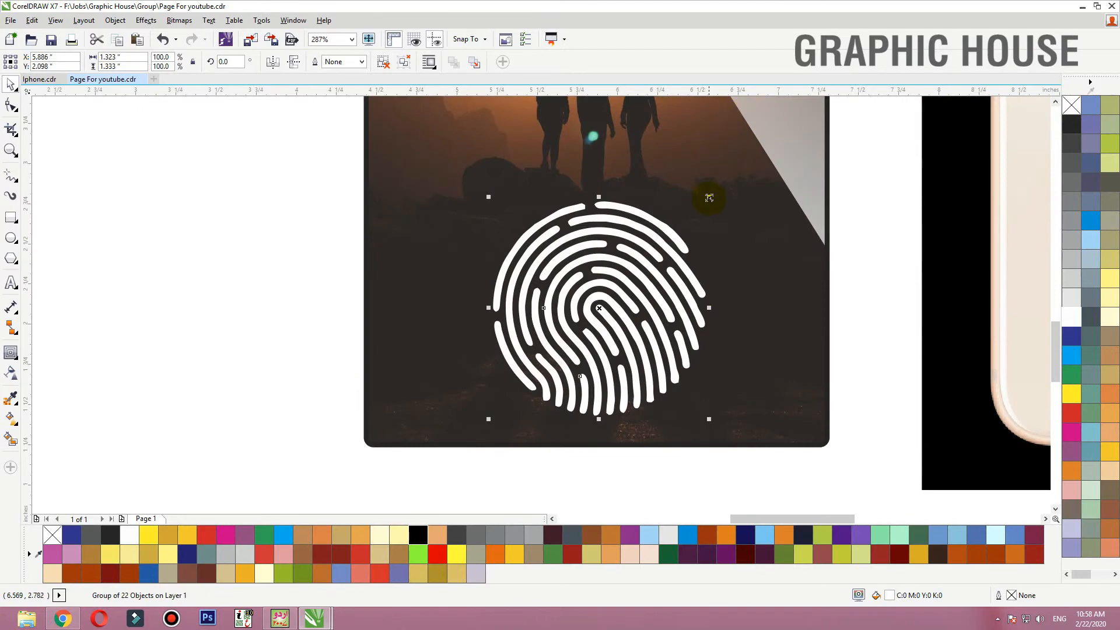
{"action": "left_click_drag", "start_coordinate": [709, 198], "coordinate": [604, 349]}
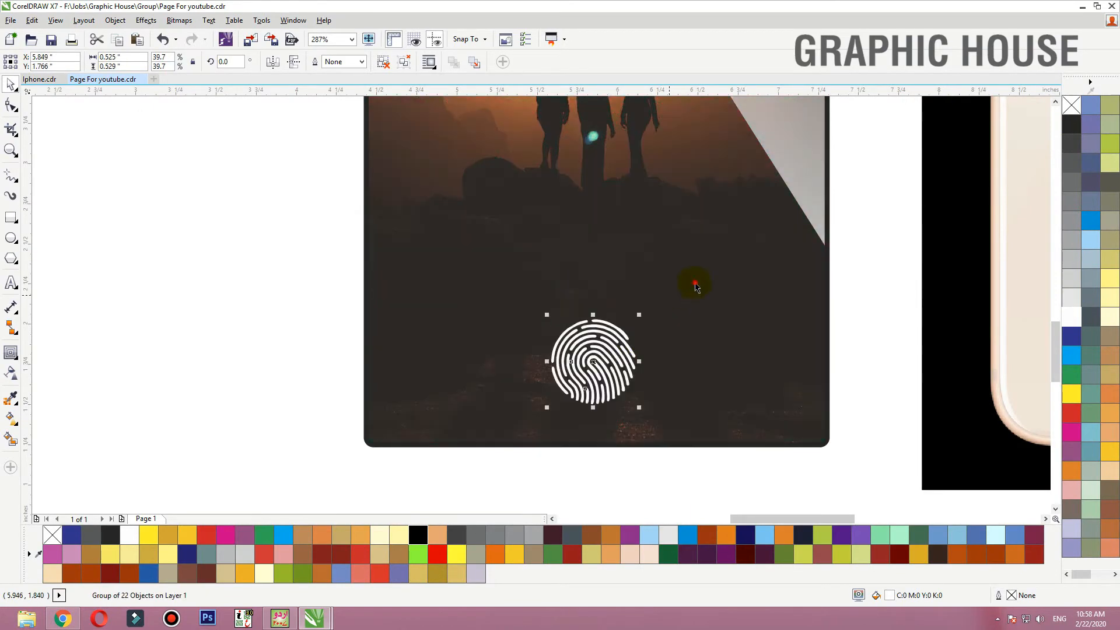
{"action": "left_click", "coordinate": [695, 283], "text": "shift"}
{"action": "key", "text": "c"}
{"action": "left_click", "coordinate": [261, 311]}
Reduce the fingerprint to about 0.503 inches wide and place it at about Y 1.74 inches on the phone screen
{"action": "scroll", "coordinate": [499, 326], "scroll_direction": "down", "scroll_amount": 1}
{"action": "key", "text": "F2"}
{"action": "left_click_drag", "start_coordinate": [349, 255], "coordinate": [696, 429]}
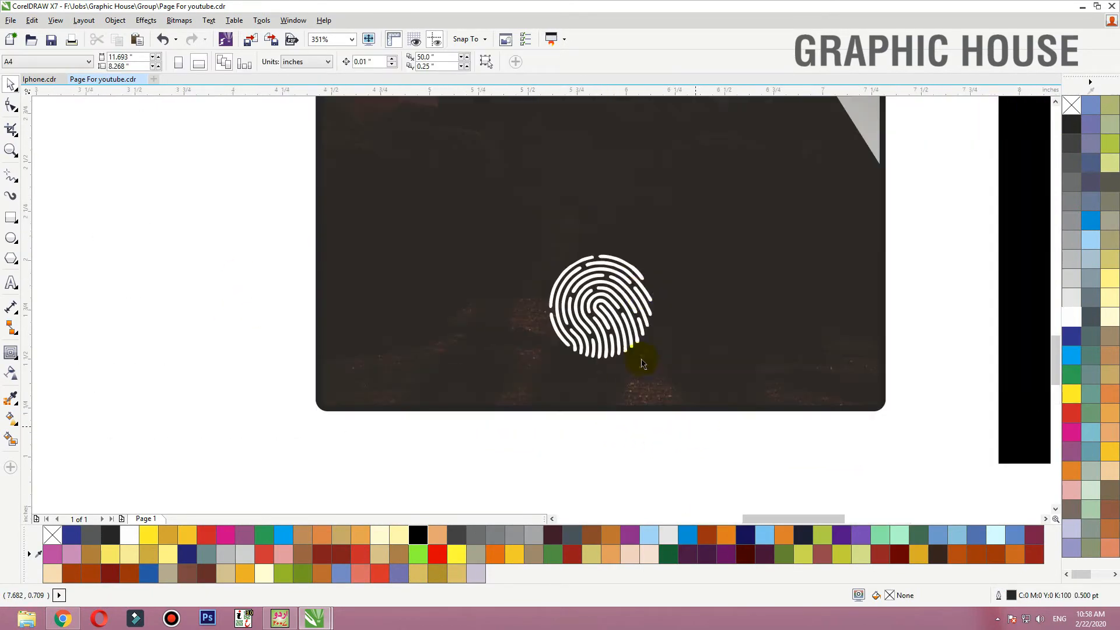
{"action": "left_click", "coordinate": [638, 293]}
{"action": "left_click_drag", "start_coordinate": [657, 251], "coordinate": [654, 251]}
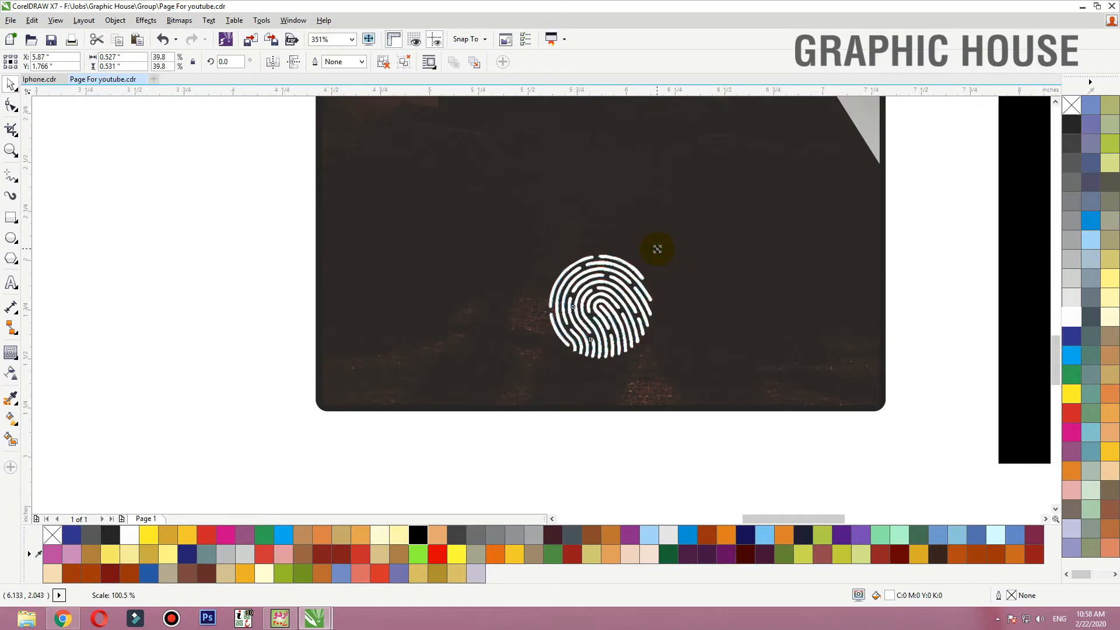
{"action": "left_click_drag", "start_coordinate": [317, 489], "coordinate": [317, 489]}
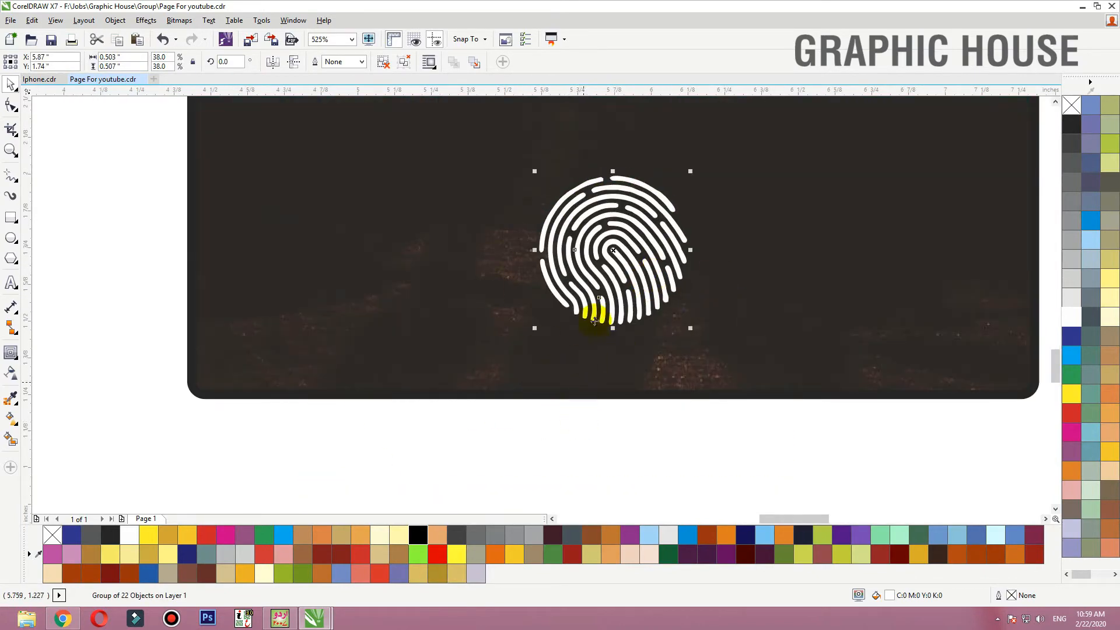
Sample a dark brown from the wallpaper beside the fingerprint and try it on an outer ridge
{"action": "left_click_drag", "start_coordinate": [597, 306], "coordinate": [617, 330]}
{"action": "key", "text": "ctrl+z"}
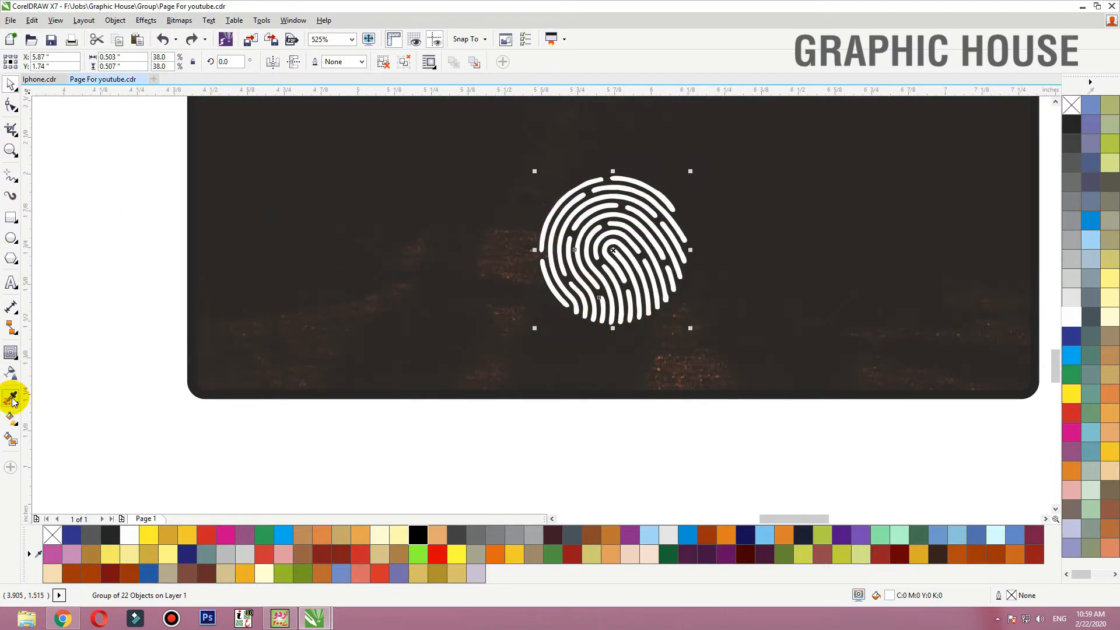
{"action": "left_click", "coordinate": [507, 273]}
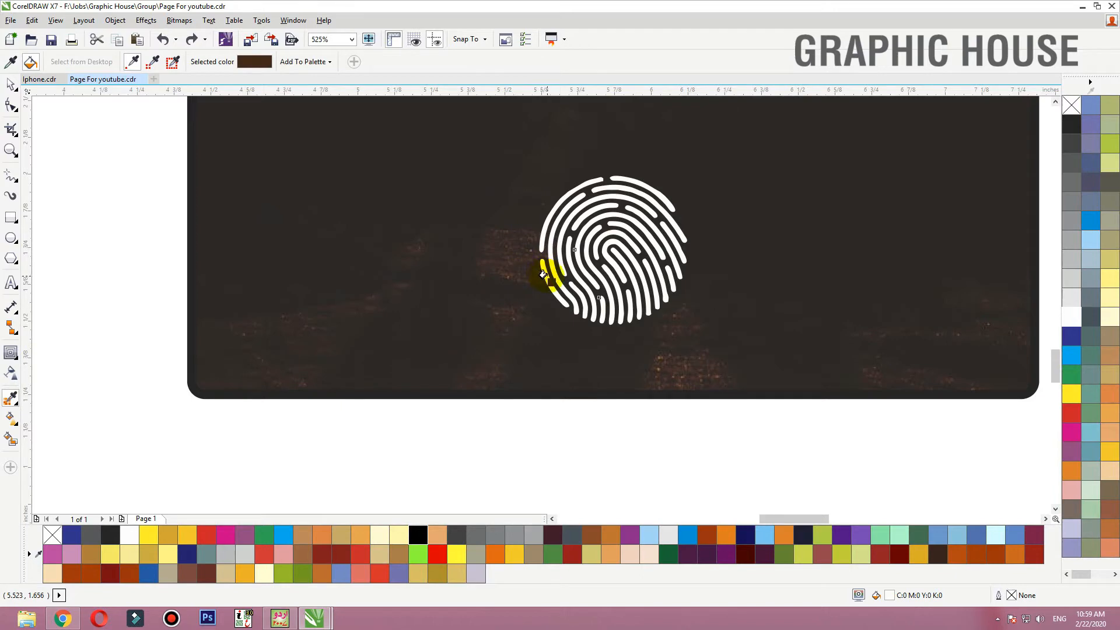
{"action": "key", "text": "space"}
{"action": "left_click_drag", "start_coordinate": [554, 279], "coordinate": [567, 294]}
{"action": "key", "text": "ctrl+z"}
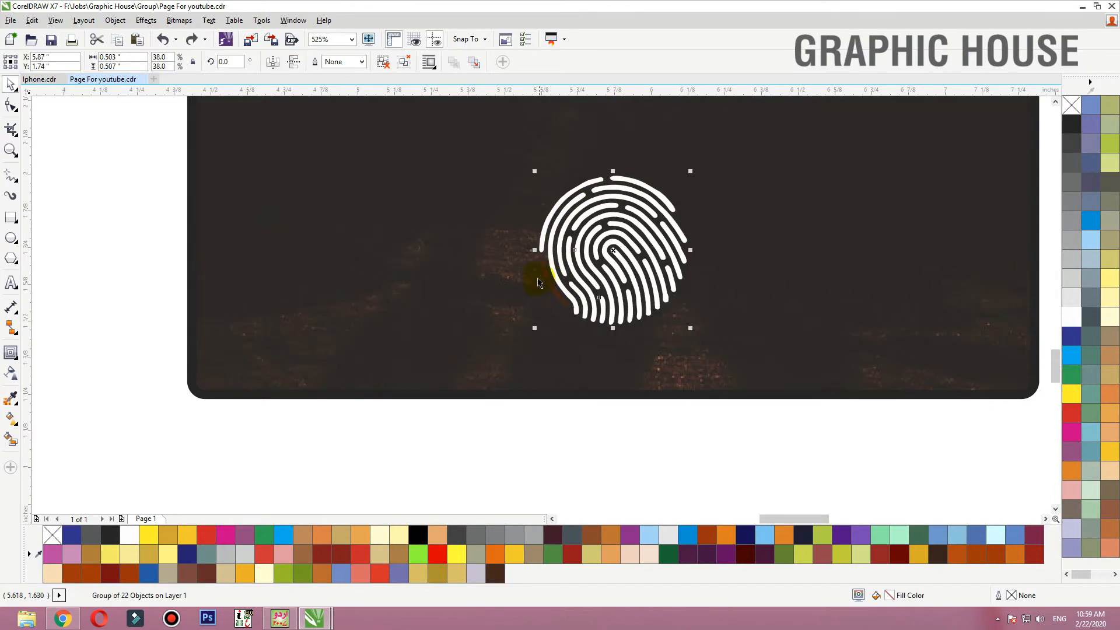
Sample the brown from the speckled wallpaper area below the fingerprint and fill the whole fingerprint group with C42 M73 Y89 K54
{"action": "key", "text": "space"}
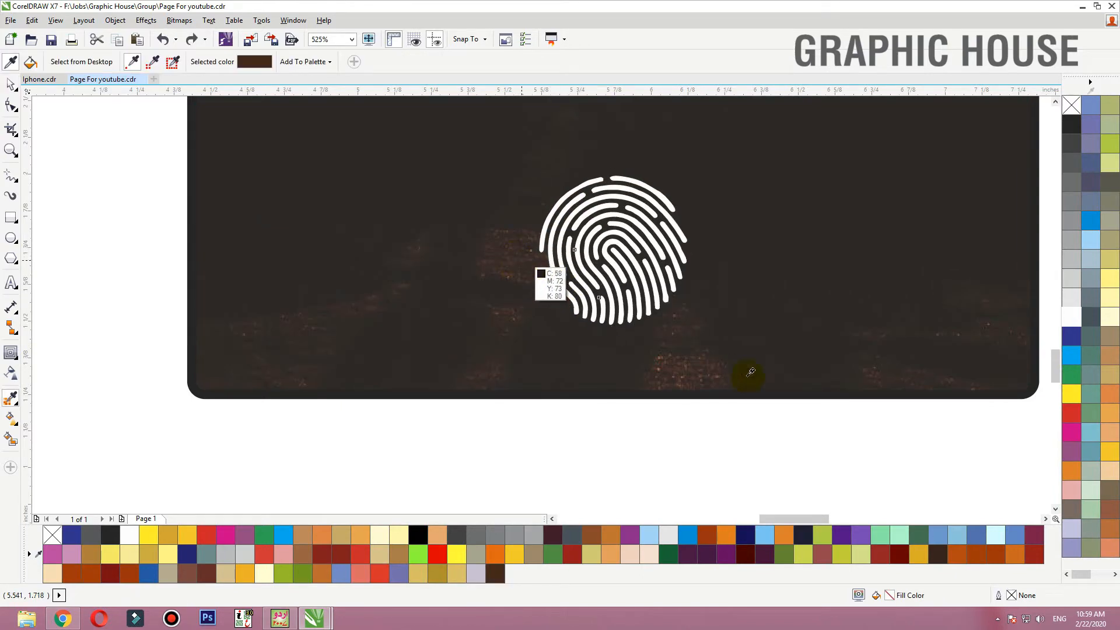
{"action": "left_click", "coordinate": [685, 374]}
{"action": "key", "text": "space"}
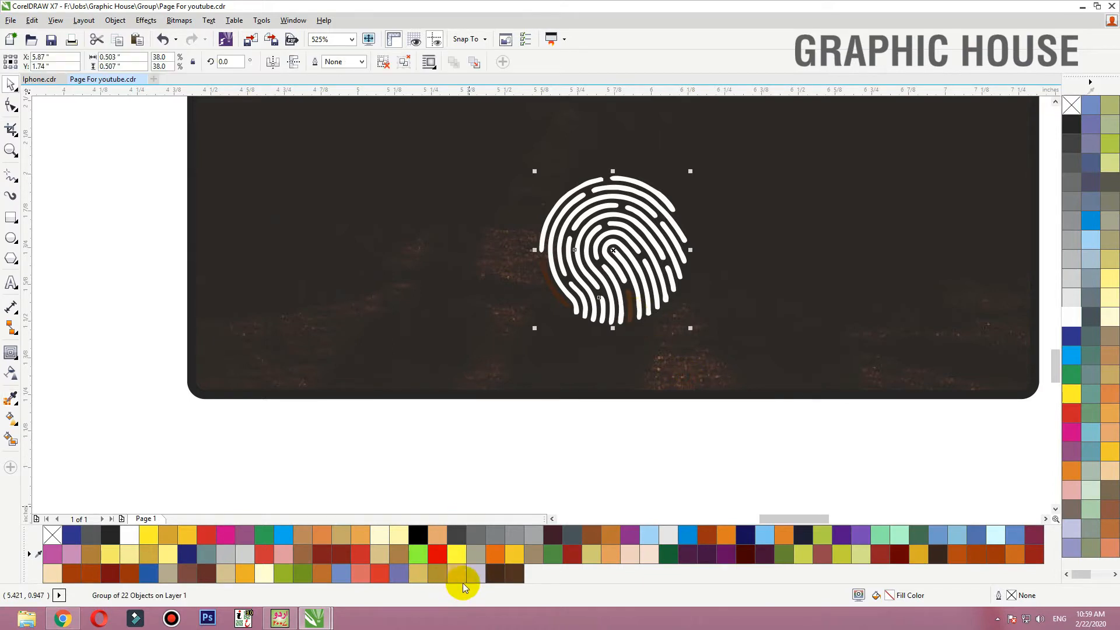
{"action": "left_click", "coordinate": [507, 579]}
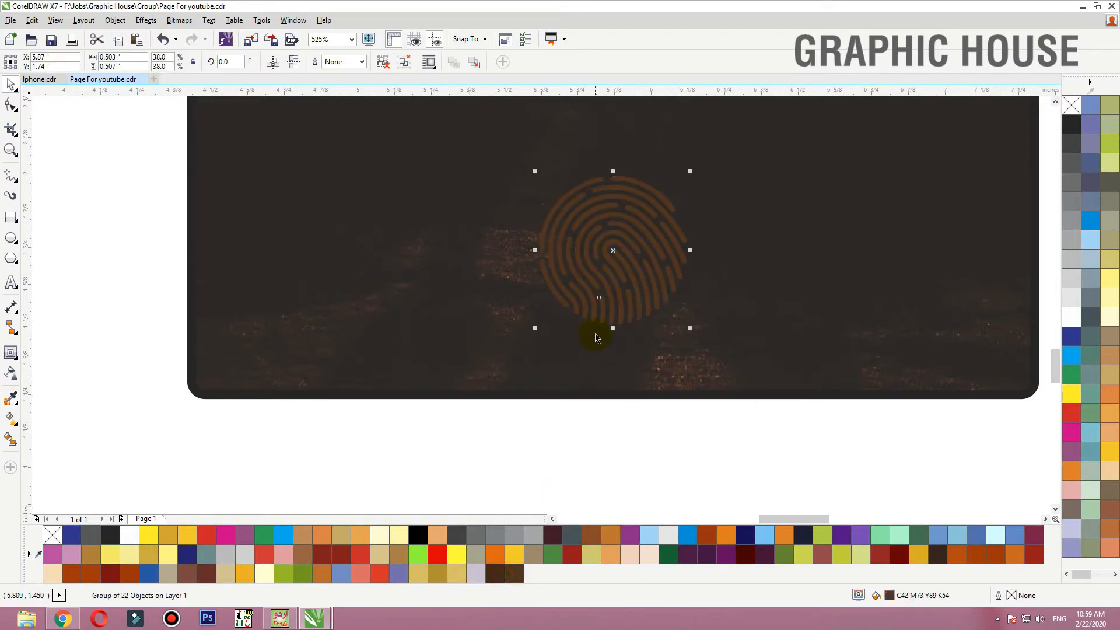
Apply a linear gradient fill to the fingerprint, running from brown at its top edge to white at its bottom
{"action": "key", "text": "g"}
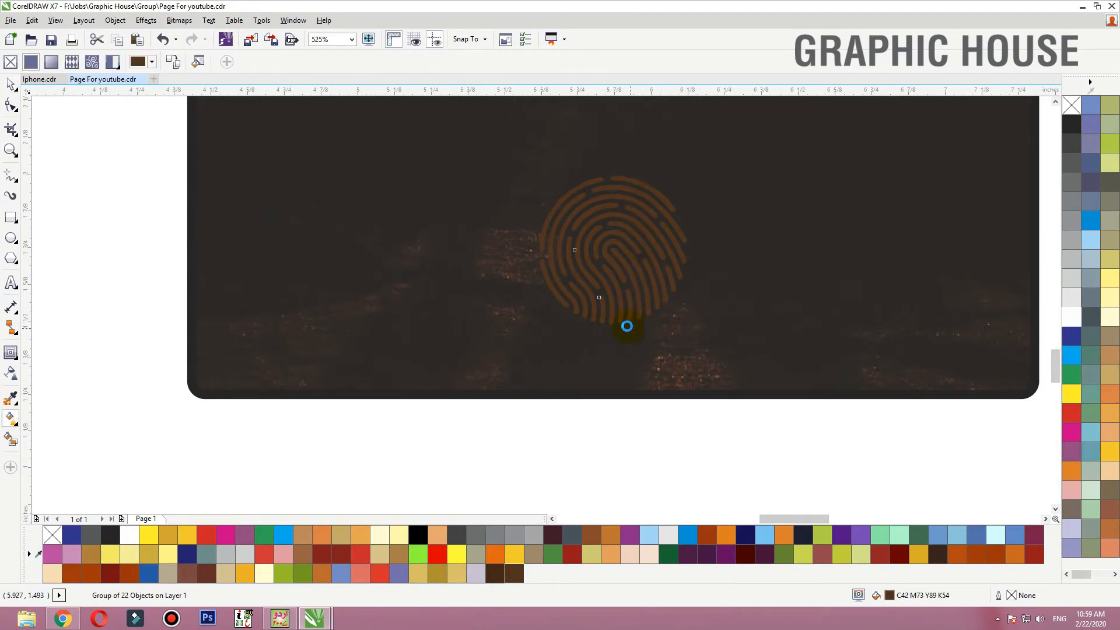
{"action": "left_click_drag", "start_coordinate": [630, 328], "coordinate": [619, 333]}
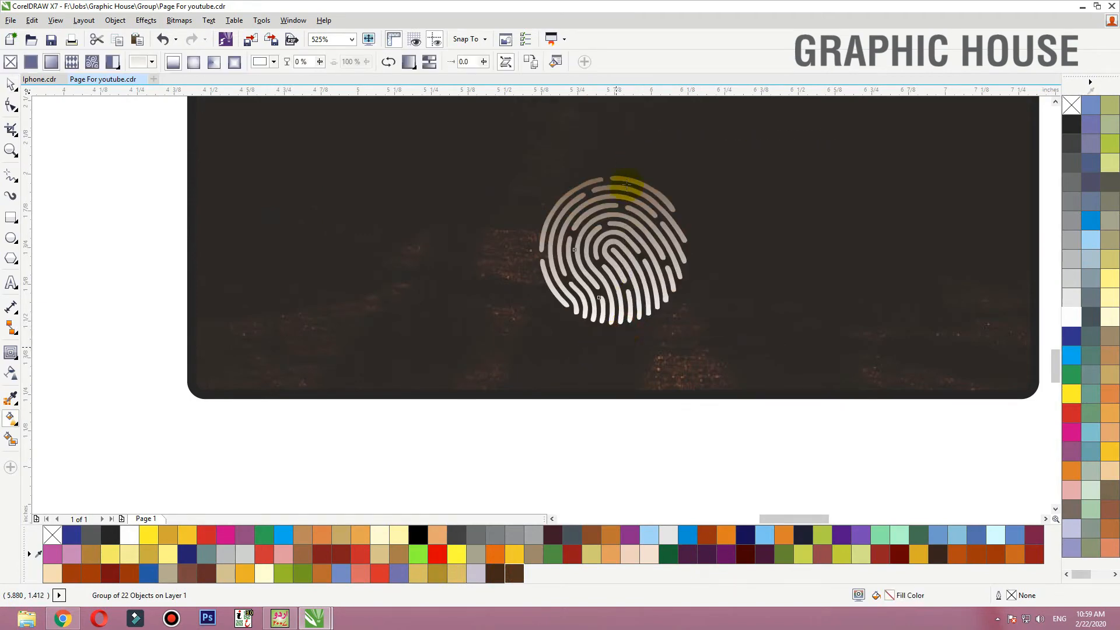
{"action": "left_click", "coordinate": [12, 419]}
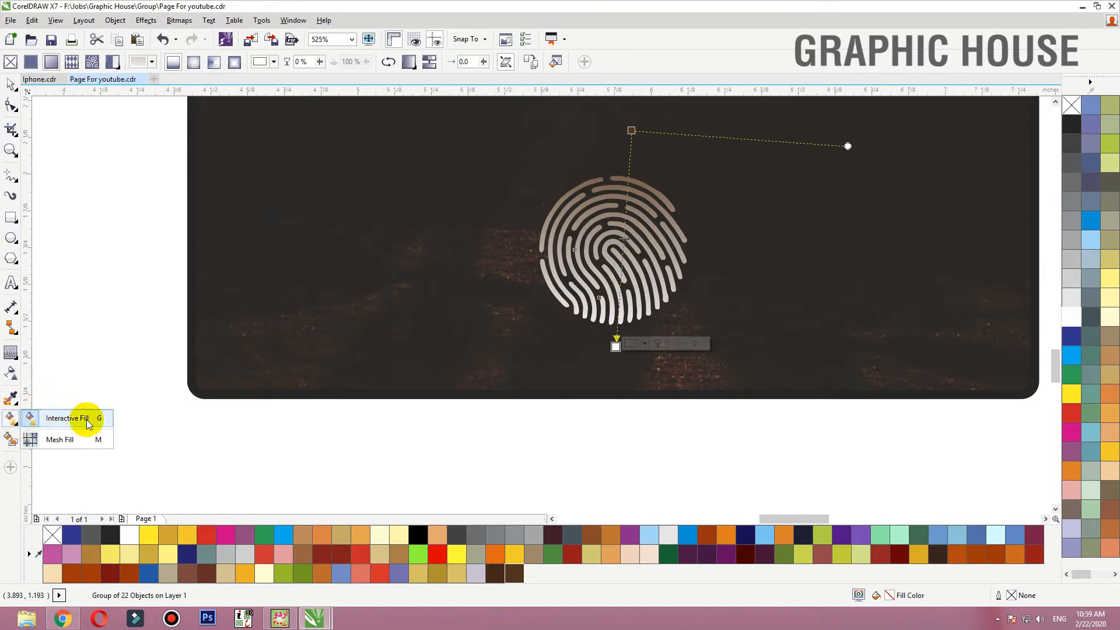
{"action": "left_click_drag", "start_coordinate": [632, 129], "coordinate": [612, 178]}
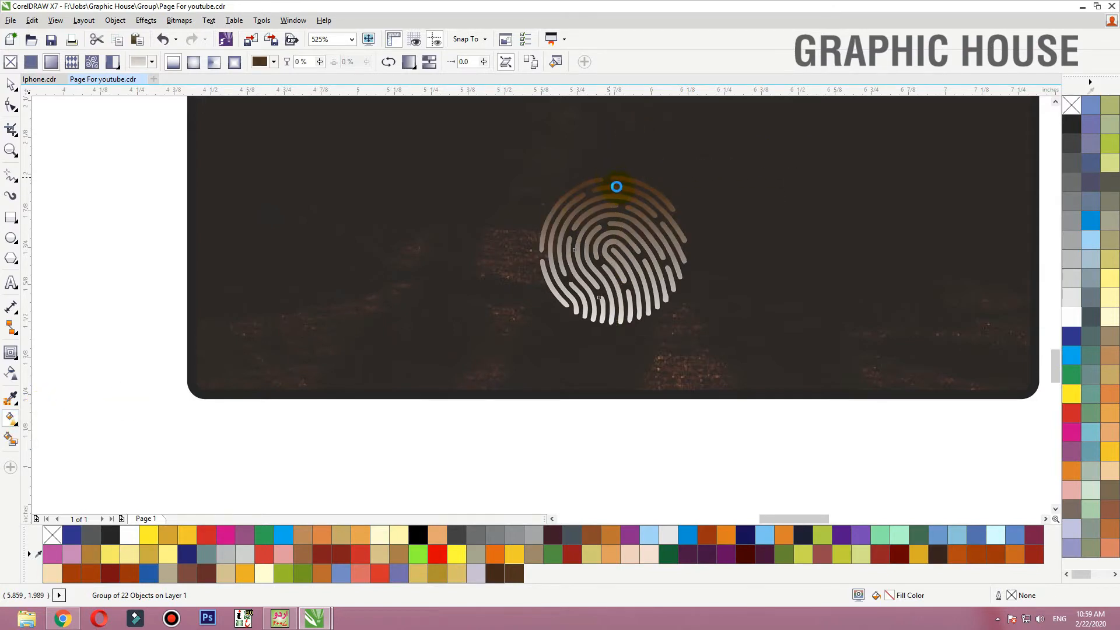
{"action": "key", "text": "space"}
{"action": "left_click", "coordinate": [717, 362]}
{"action": "key", "text": "shift+F2"}
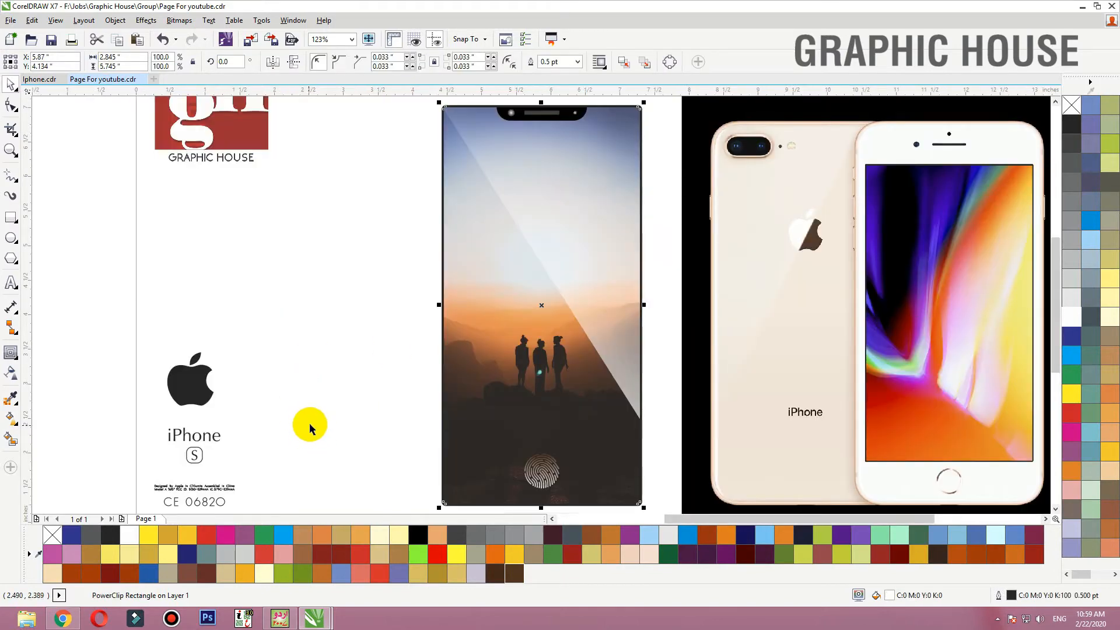
{"action": "left_click", "coordinate": [309, 398]}
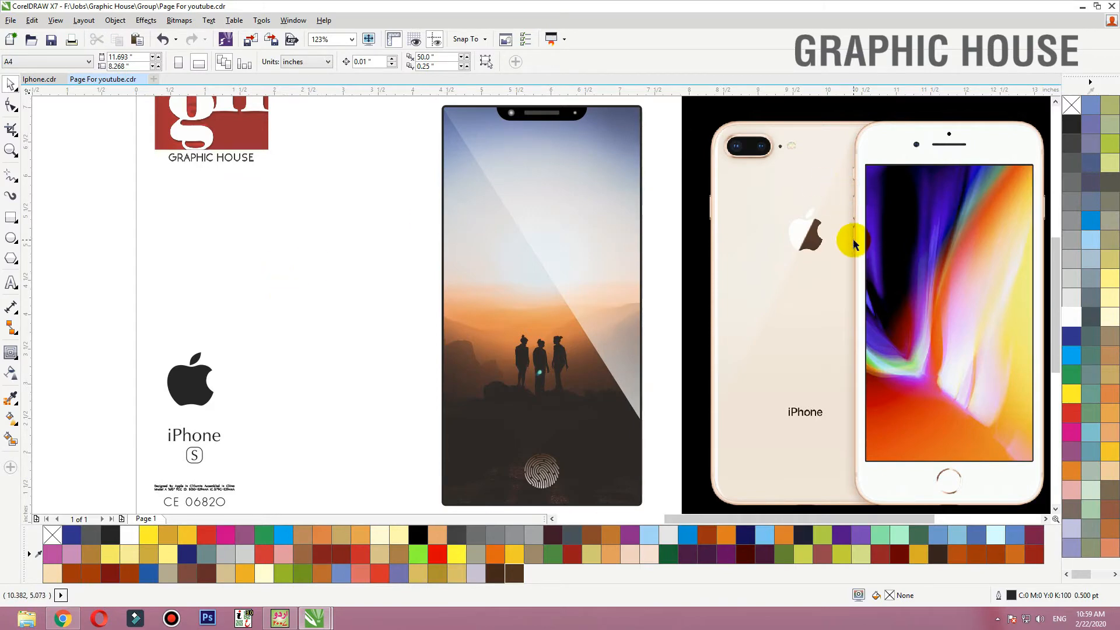
Change the fill of the black frame rectangle behind the phone screen to rich black, C60 M60 Y60 K100
{"action": "left_click", "coordinate": [642, 308]}
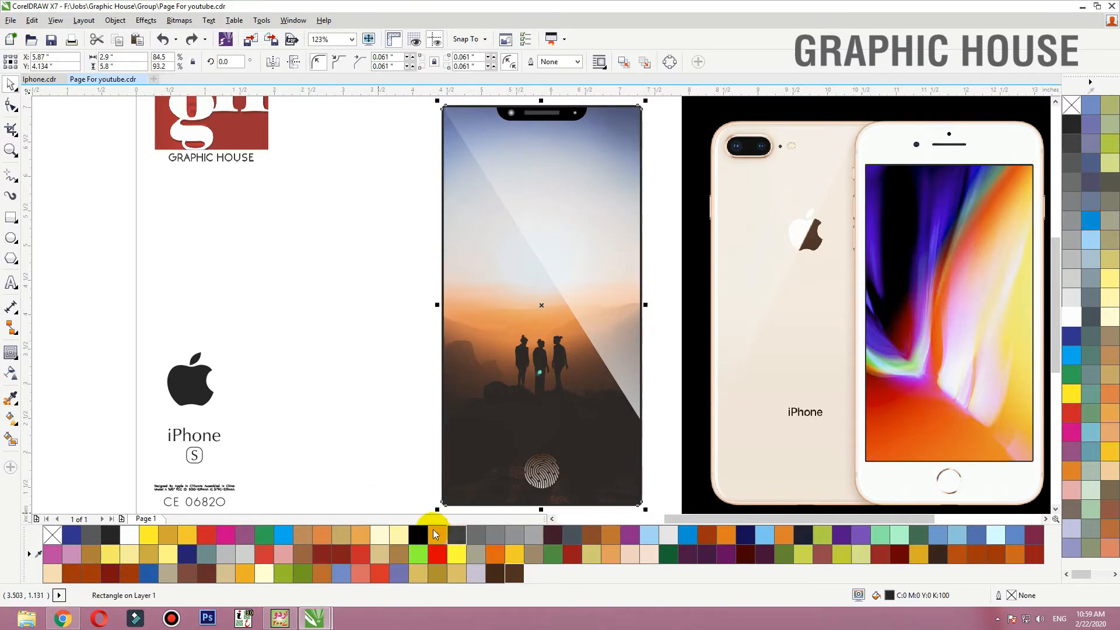
{"action": "left_click", "coordinate": [415, 534]}
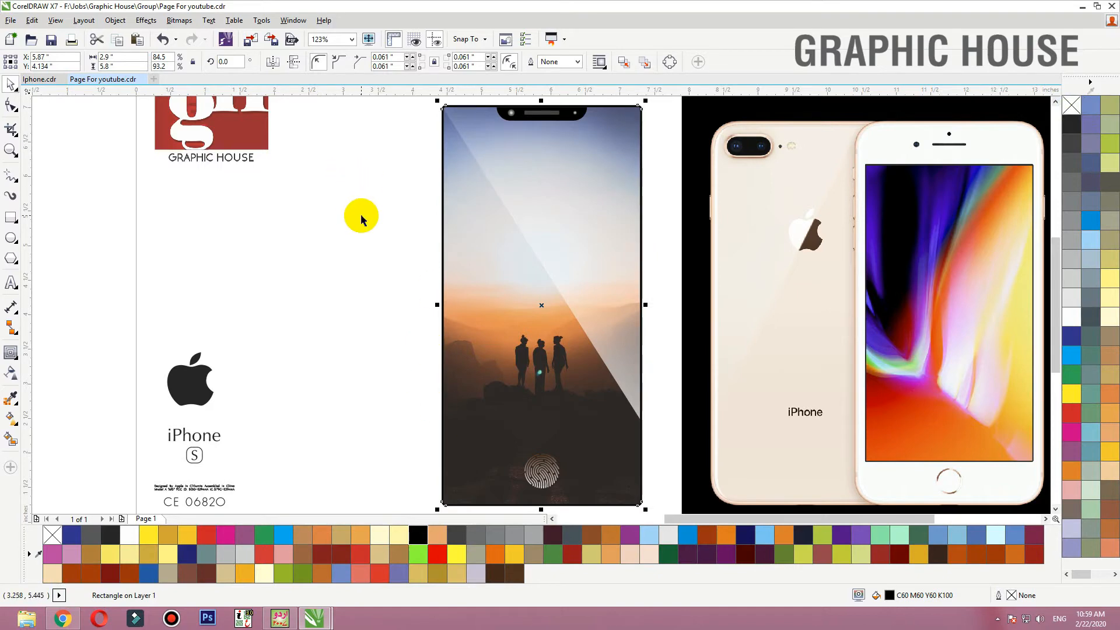
{"action": "left_click", "coordinate": [363, 210]}
Draw a rectangle about 0.08 × 0.265 in against the frame's upper left edge, filled with rich black and without outline
{"action": "left_click_drag", "start_coordinate": [407, 130], "coordinate": [475, 271]}
{"action": "left_click", "coordinate": [11, 218]}
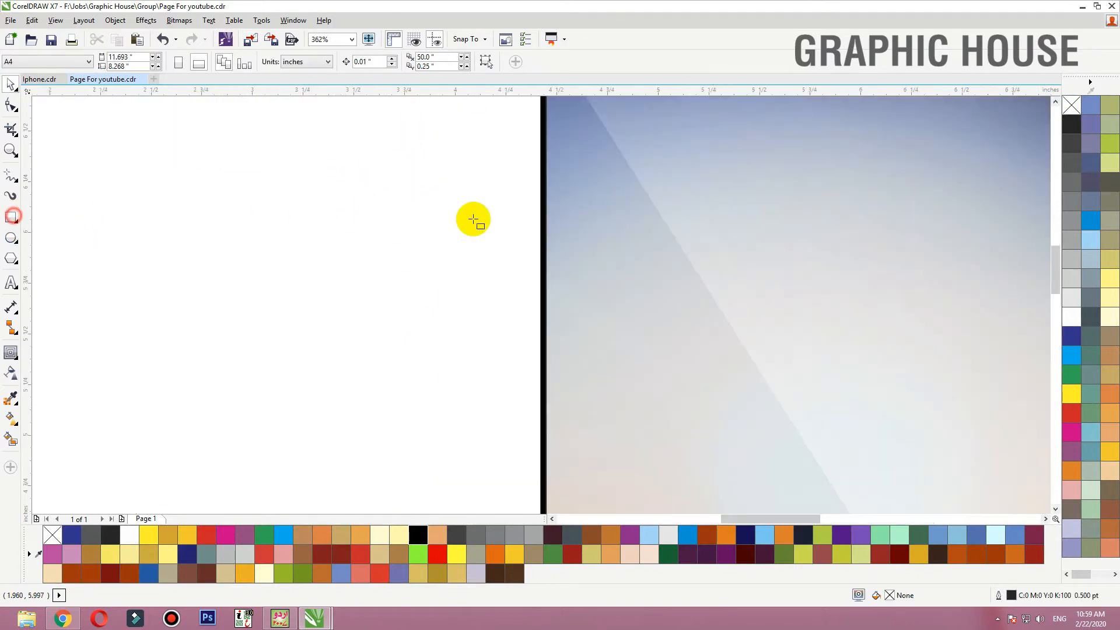
{"action": "left_click_drag", "start_coordinate": [524, 143], "coordinate": [541, 198]}
{"action": "key", "text": "F2"}
{"action": "left_click_drag", "start_coordinate": [631, 220], "coordinate": [485, 117]}
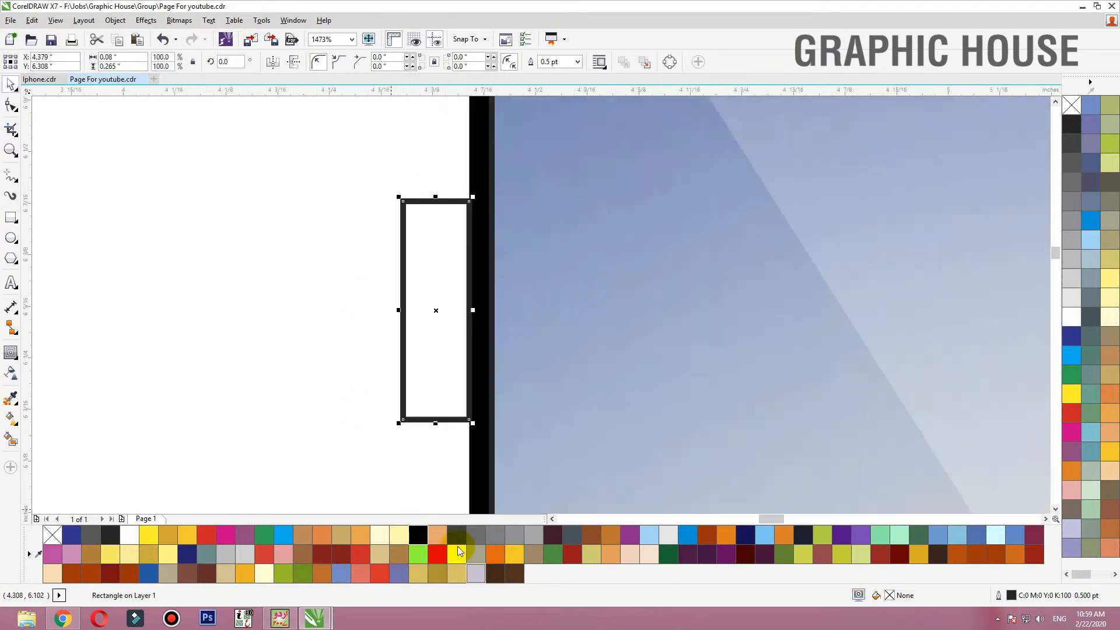
{"action": "left_click", "coordinate": [424, 535]}
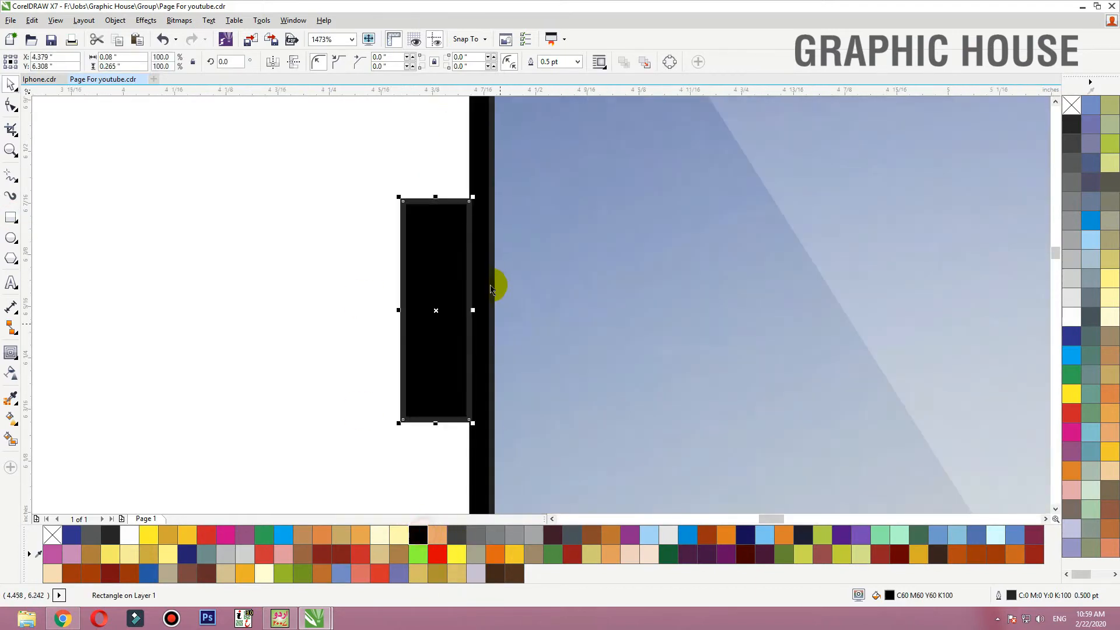
{"action": "right_click", "coordinate": [1071, 105]}
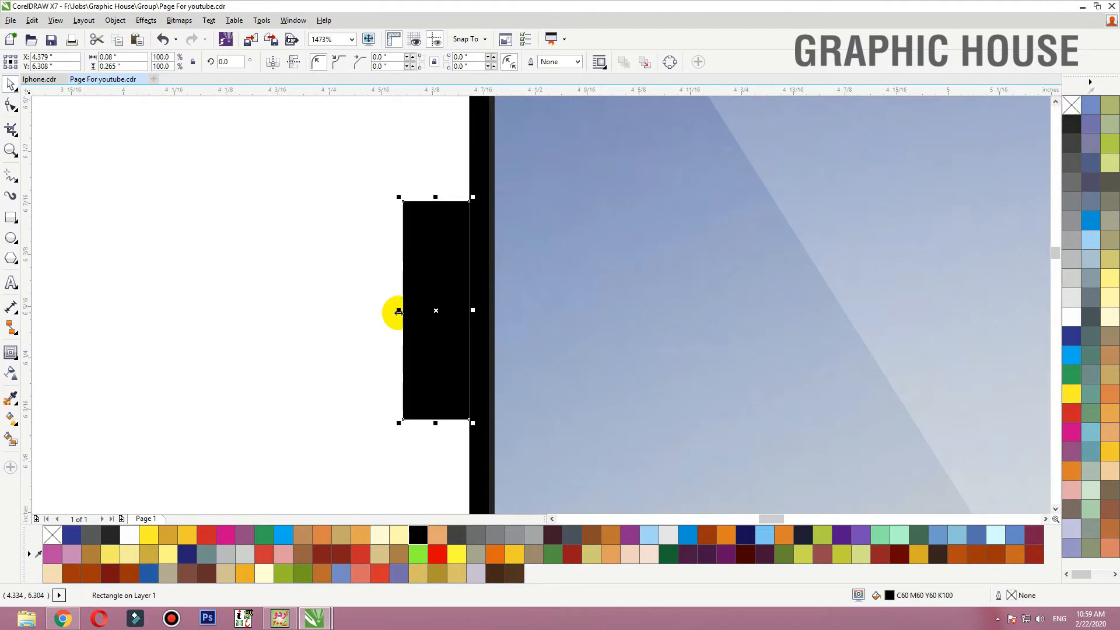
Narrow the side button to 0.041 in, round its corners to 0.008 in and tuck it slightly into the frame
{"action": "left_click_drag", "start_coordinate": [399, 311], "coordinate": [431, 310]}
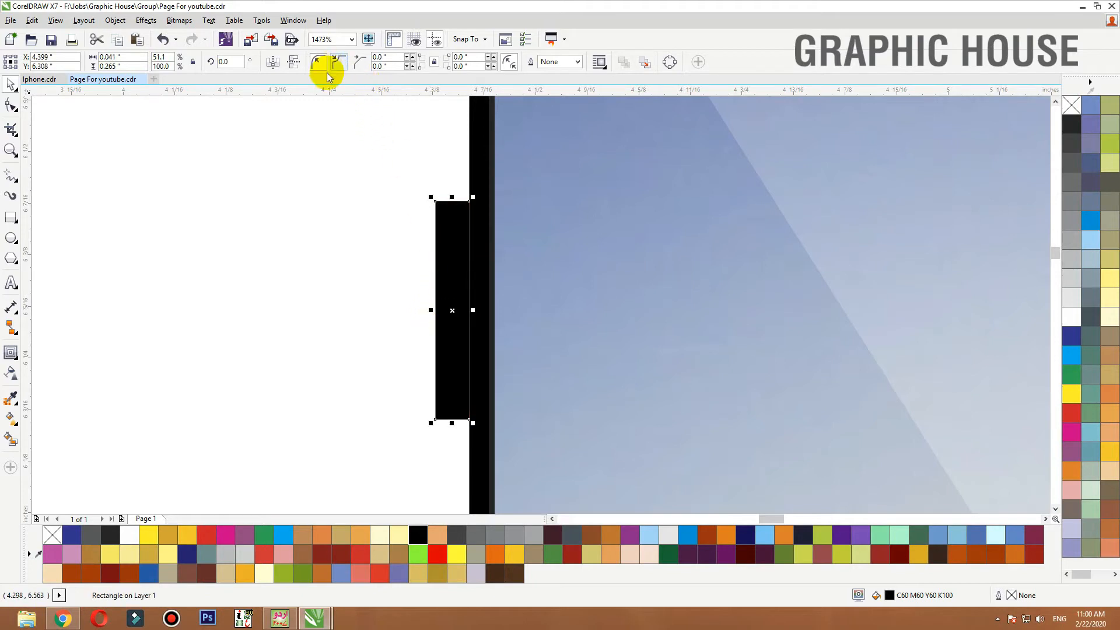
{"action": "left_click", "coordinate": [11, 105]}
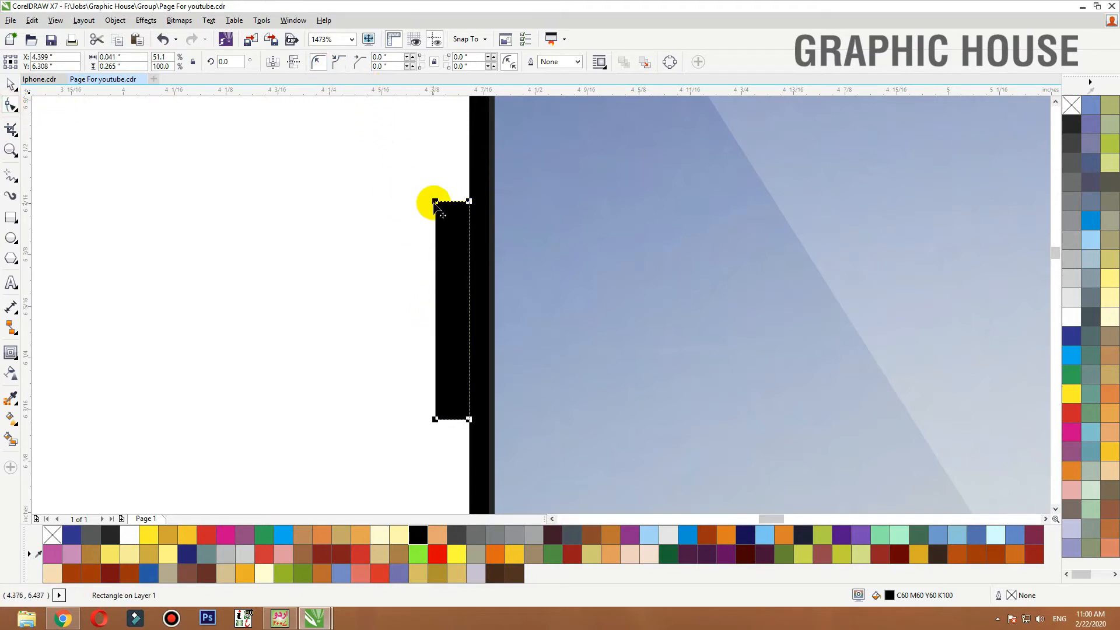
{"action": "left_click_drag", "start_coordinate": [442, 210], "coordinate": [442, 215]}
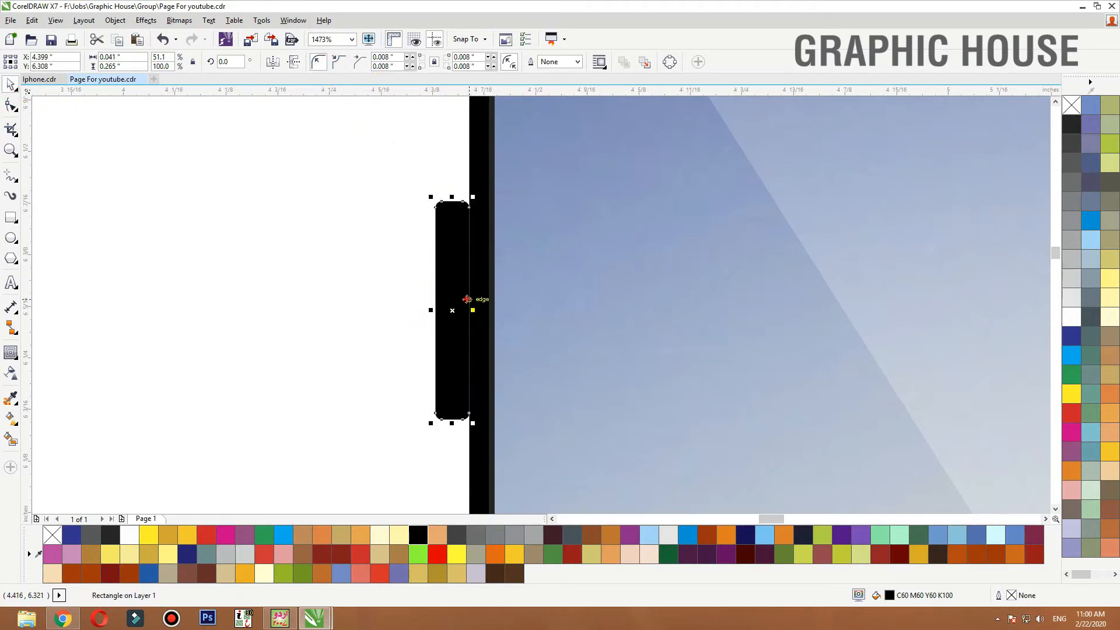
{"action": "left_click_drag", "start_coordinate": [475, 298], "coordinate": [476, 297]}
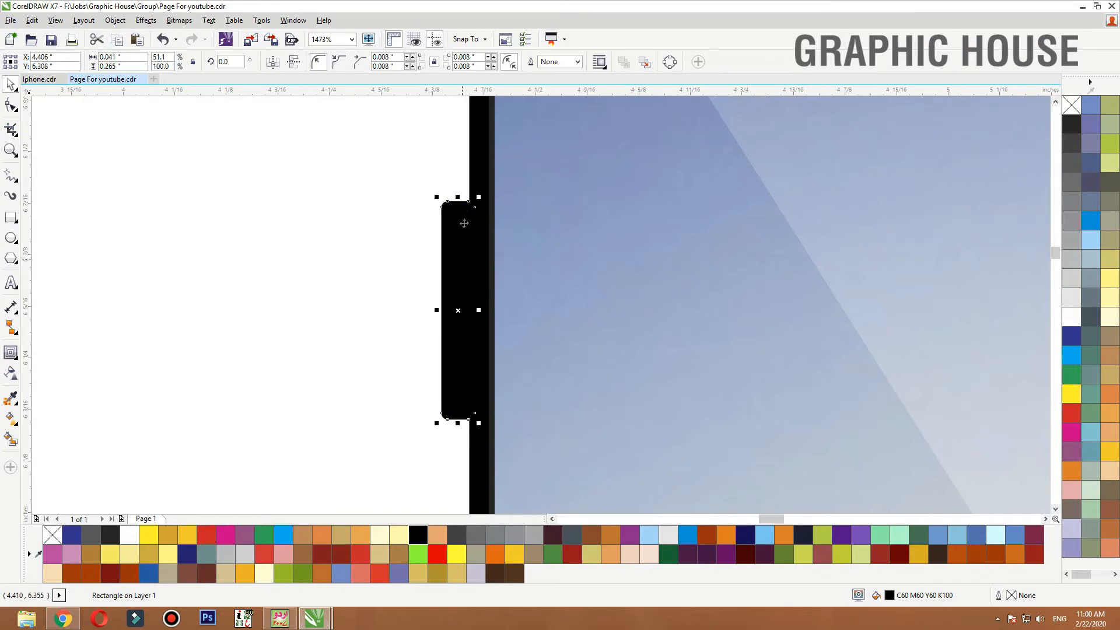
{"action": "left_click_drag", "start_coordinate": [524, 178], "coordinate": [419, 233]}
{"action": "left_click_drag", "start_coordinate": [499, 317], "coordinate": [513, 315]}
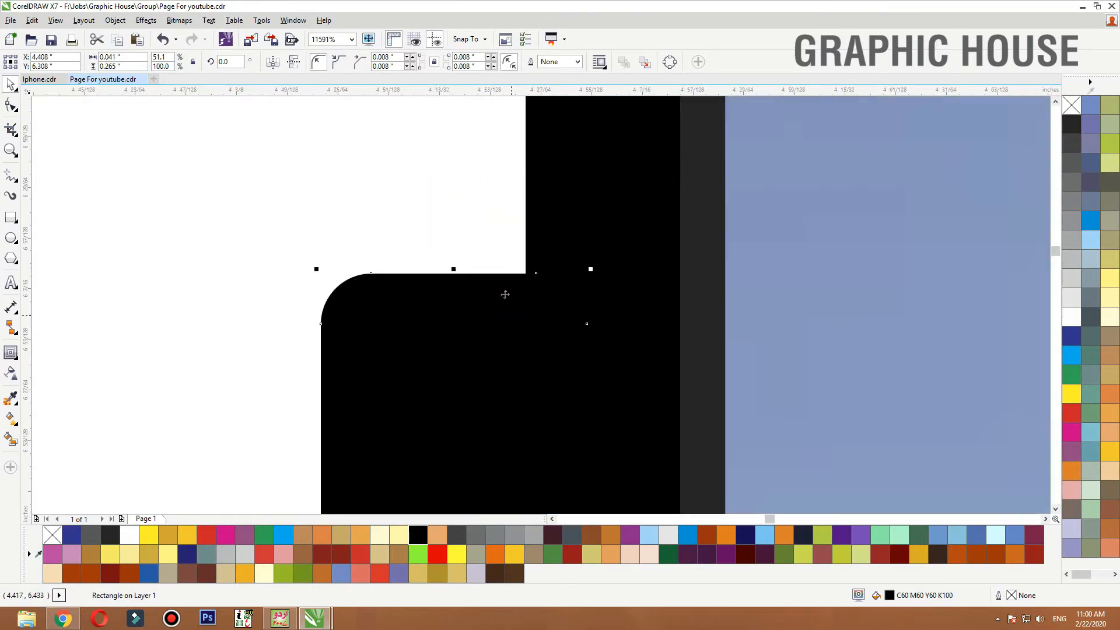
{"action": "scroll", "coordinate": [475, 195], "scroll_direction": "down", "scroll_amount": 12}
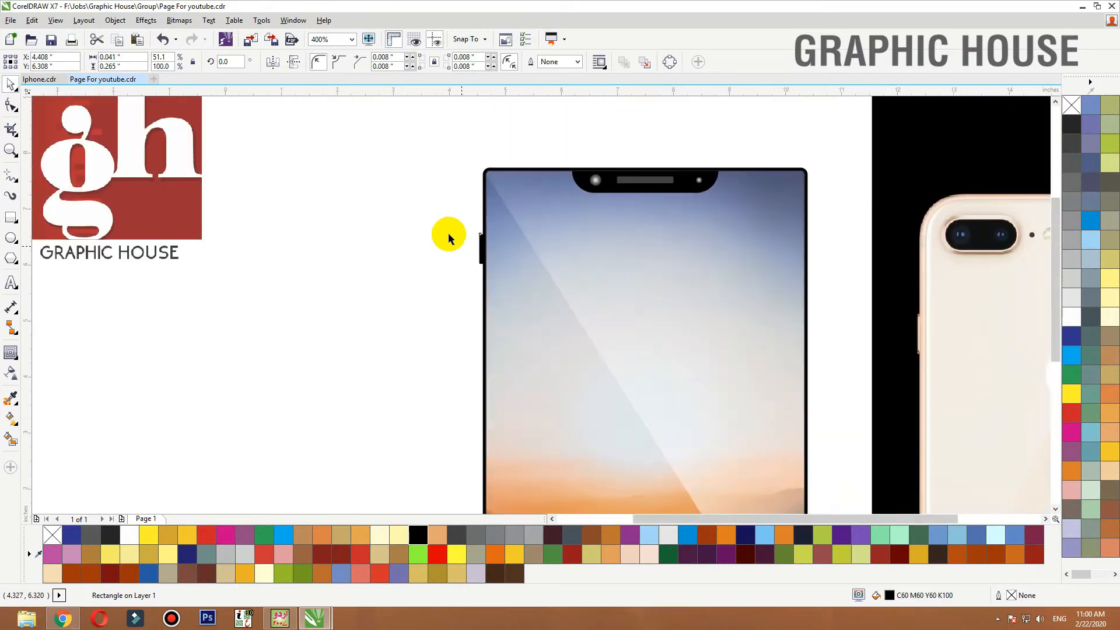
{"action": "left_click", "coordinate": [446, 230]}
Shorten the side button to 0.247 in and place a copy of it lower on the same edge
{"action": "key", "text": "F2"}
{"action": "left_click_drag", "start_coordinate": [398, 180], "coordinate": [759, 560]}
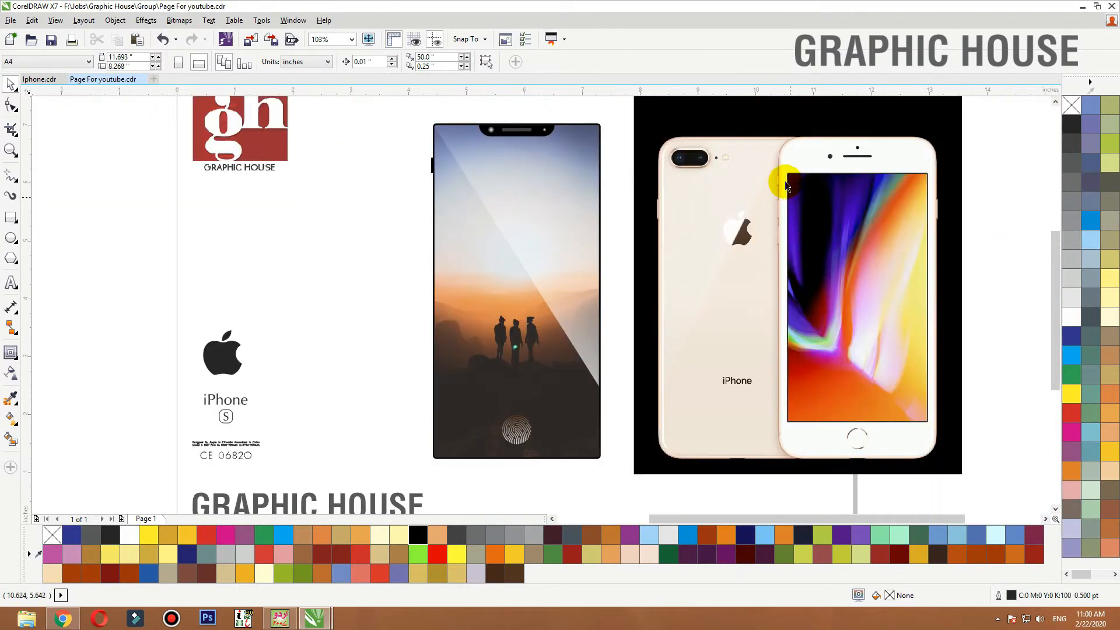
{"action": "left_click_drag", "start_coordinate": [403, 142], "coordinate": [555, 257]}
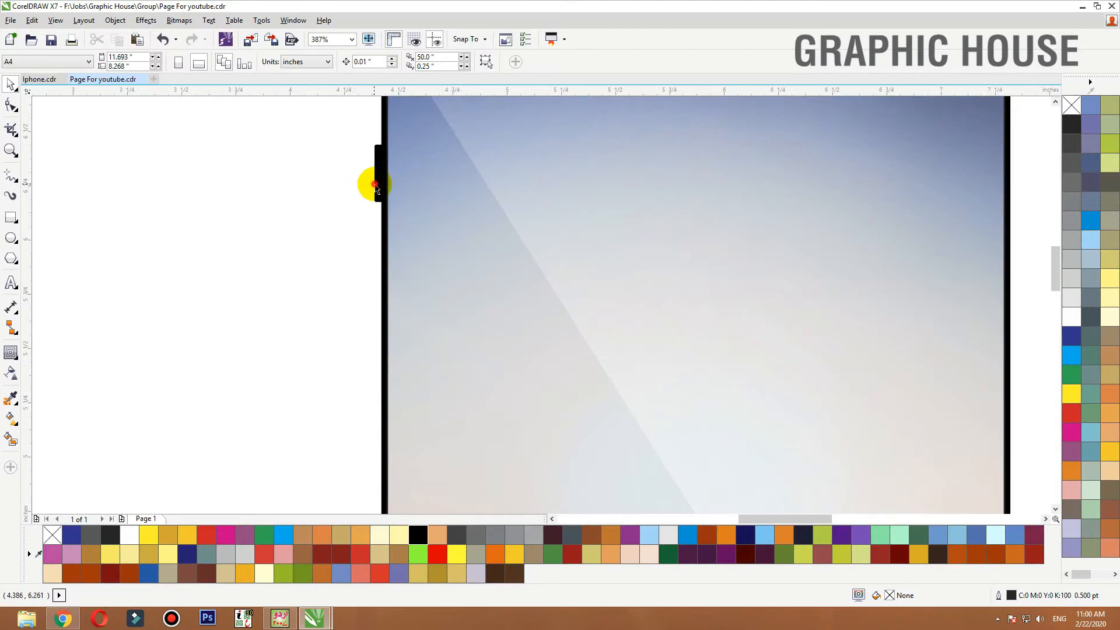
{"action": "left_click", "coordinate": [375, 188]}
{"action": "scroll", "coordinate": [513, 280], "scroll_direction": "up", "scroll_amount": 3}
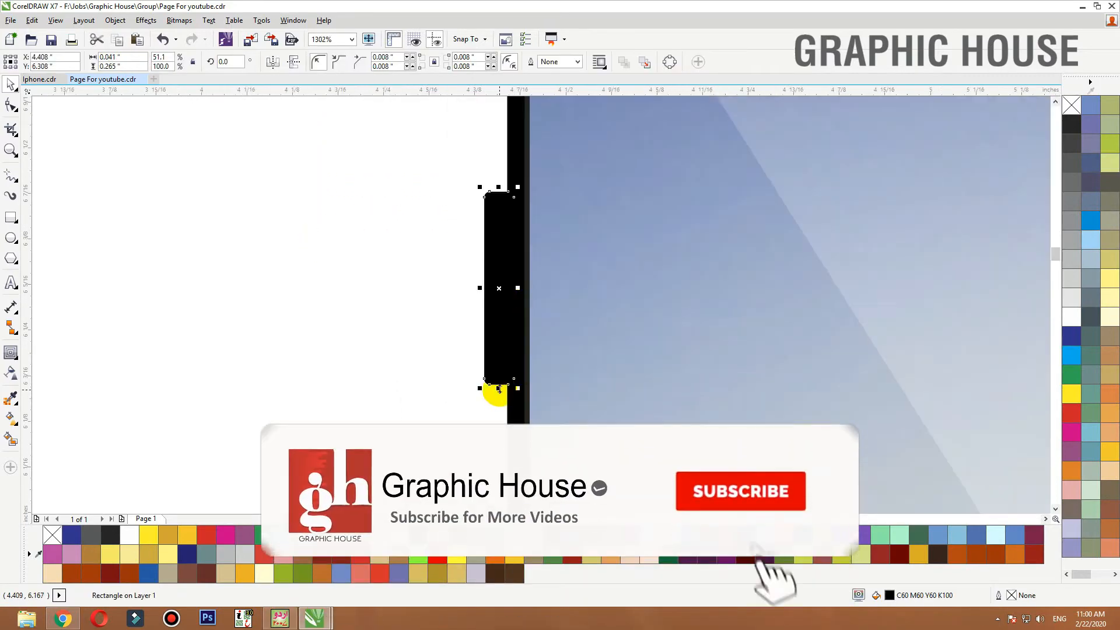
{"action": "left_click_drag", "start_coordinate": [499, 389], "coordinate": [500, 375]}
{"action": "scroll", "coordinate": [507, 258], "scroll_direction": "down", "scroll_amount": 4}
{"action": "left_click_drag", "start_coordinate": [507, 258], "coordinate": [517, 298]}
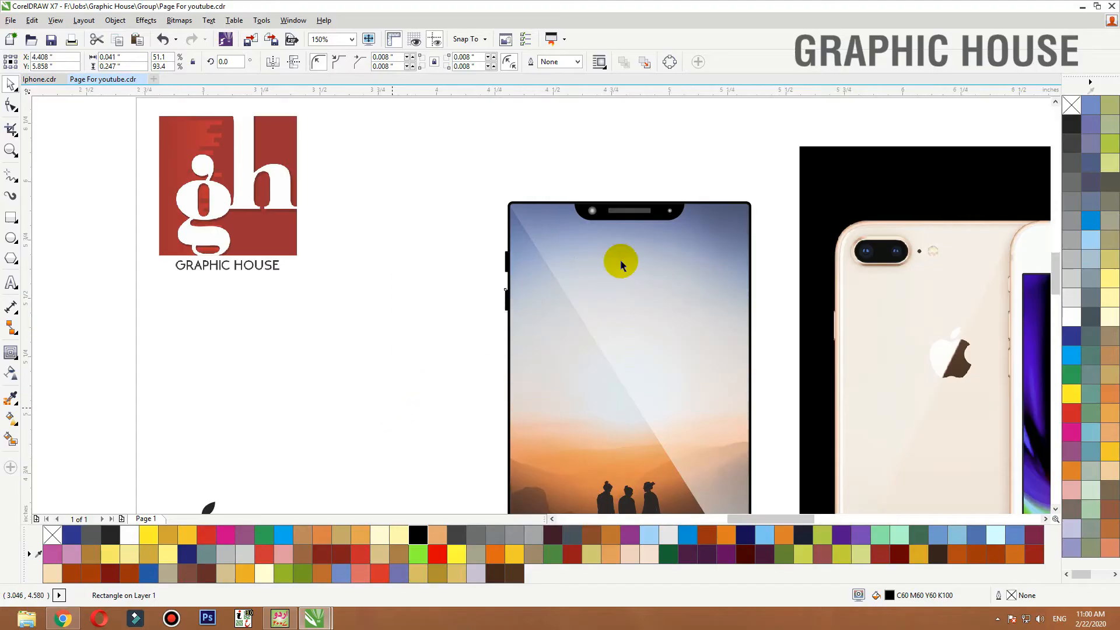
Lengthen the second side button to 0.381 in and place a copy directly below it on the left edge
{"action": "scroll", "coordinate": [547, 224], "scroll_direction": "up", "scroll_amount": 3}
{"action": "left_click_drag", "start_coordinate": [532, 228], "coordinate": [536, 362]}
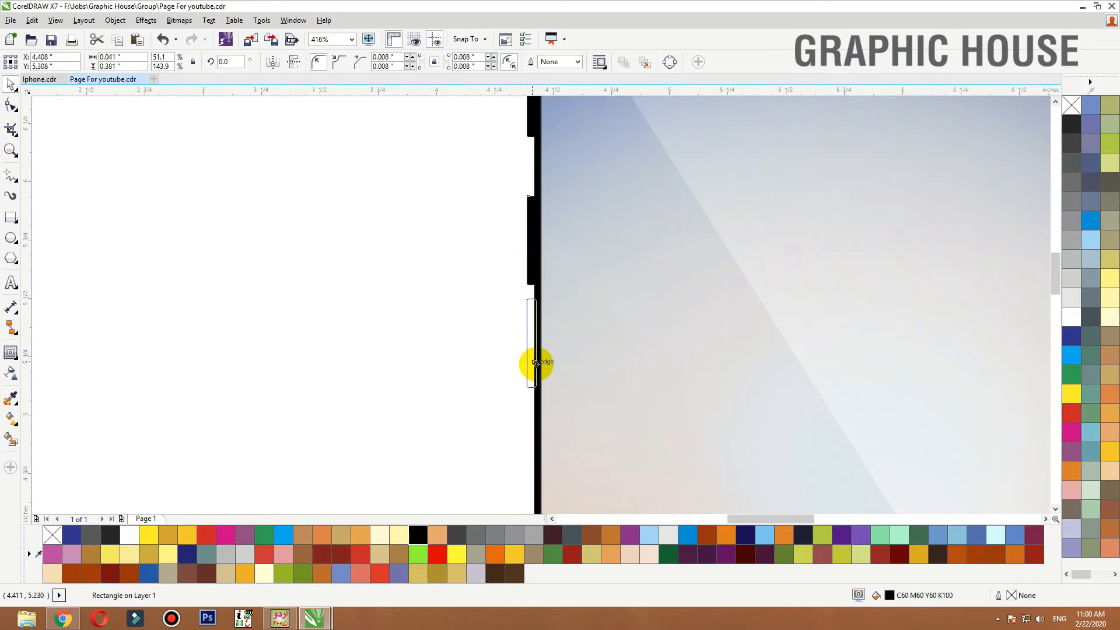
{"action": "right_click", "coordinate": [536, 363]}
{"action": "left_click", "coordinate": [448, 313]}
{"action": "scroll", "coordinate": [475, 259], "scroll_direction": "down", "scroll_amount": 3}
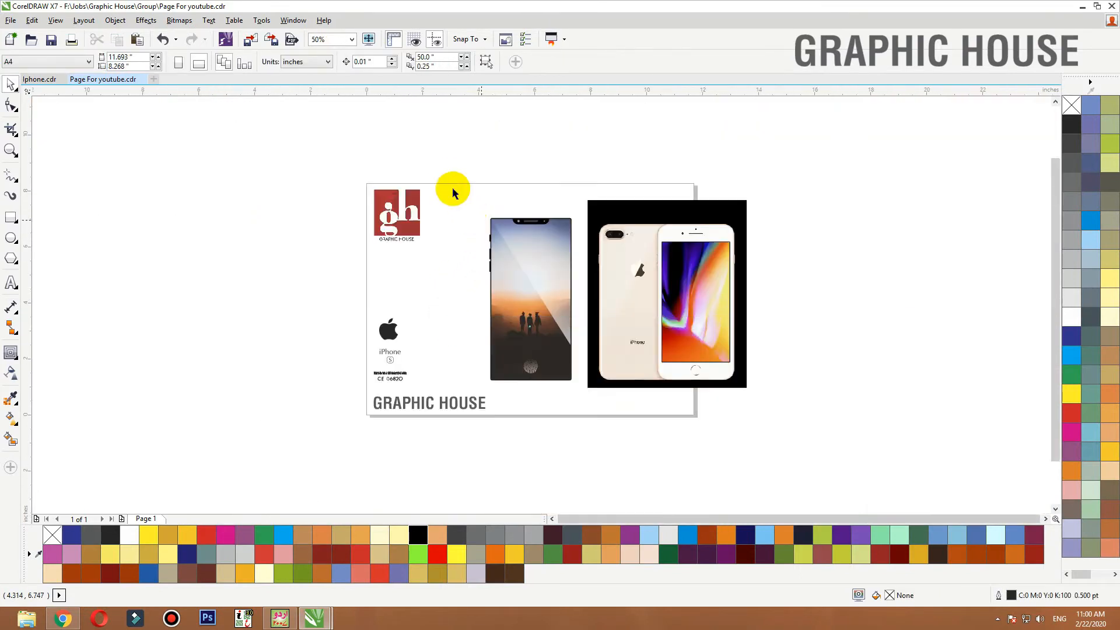
Try filling the phone's frame rectangle with green, #629900
{"action": "left_click_drag", "start_coordinate": [458, 194], "coordinate": [737, 439]}
{"action": "scroll", "coordinate": [257, 318], "scroll_direction": "up", "scroll_amount": 2}
{"action": "left_click_drag", "start_coordinate": [238, 337], "coordinate": [299, 153]}
{"action": "left_click", "coordinate": [161, 218]}
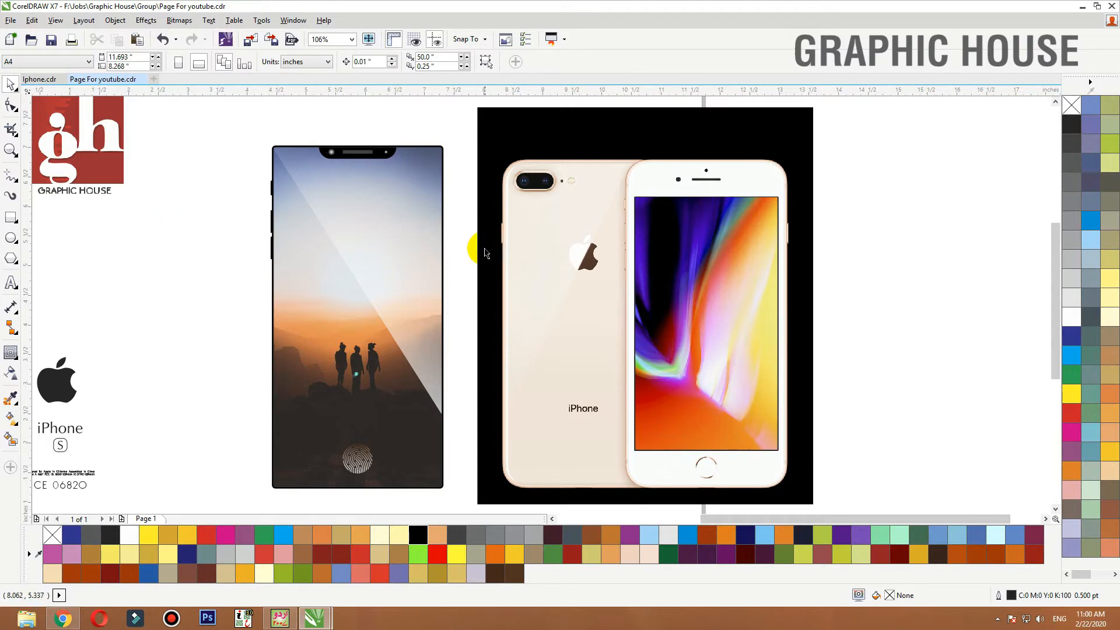
{"action": "left_click", "coordinate": [442, 181]}
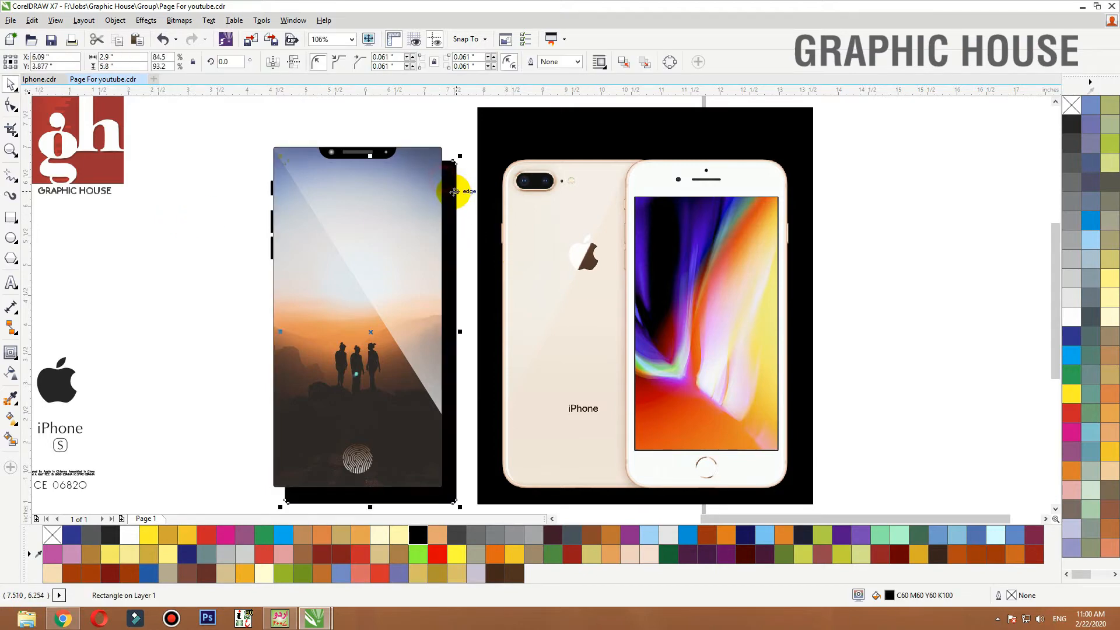
{"action": "left_click", "coordinate": [302, 577]}
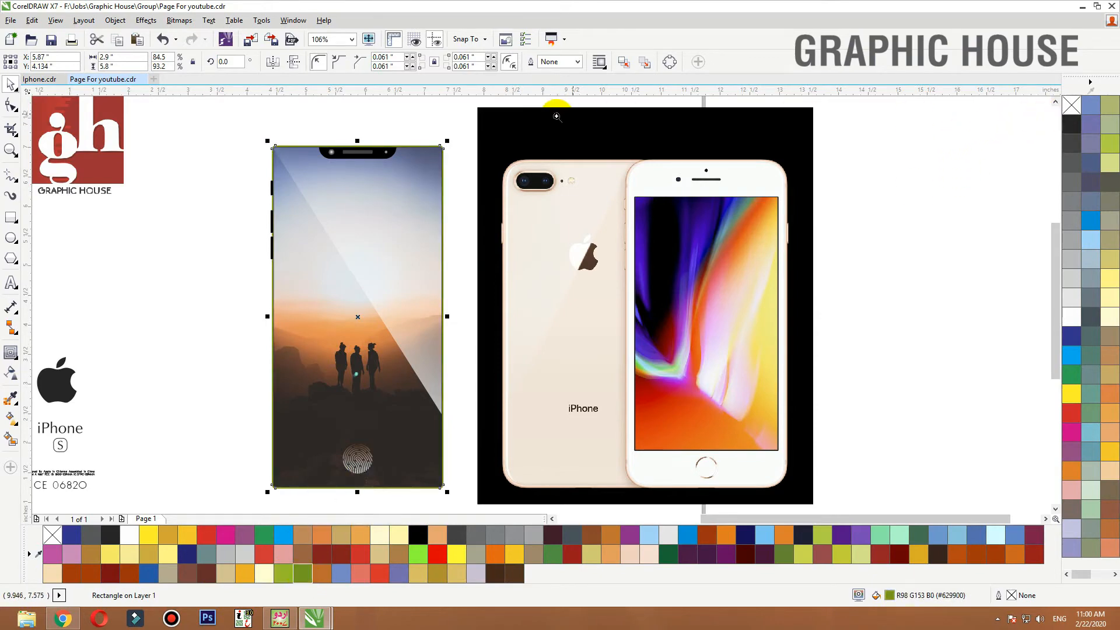
Try removing the outline of the PowerClip rectangle that holds the wallpaper
{"action": "key", "text": "F2"}
{"action": "left_click_drag", "start_coordinate": [445, 146], "coordinate": [353, 192]}
{"action": "left_click", "coordinate": [554, 170]}
{"action": "left_click", "coordinate": [601, 260]}
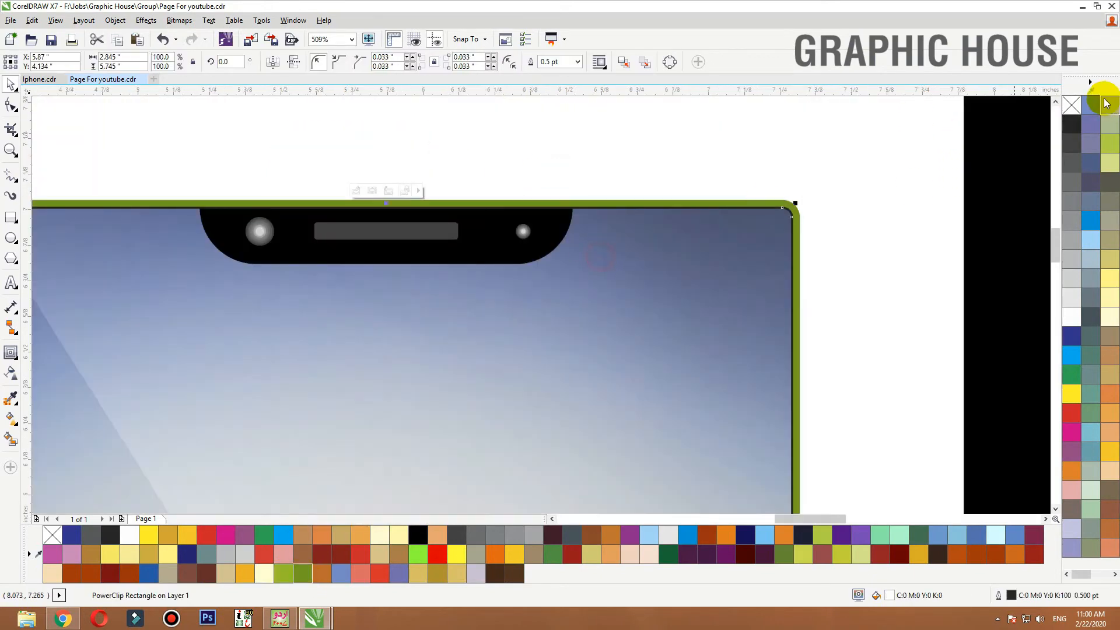
{"action": "right_click", "coordinate": [1071, 104]}
{"action": "scroll", "coordinate": [598, 157], "scroll_direction": "down", "scroll_amount": 5}
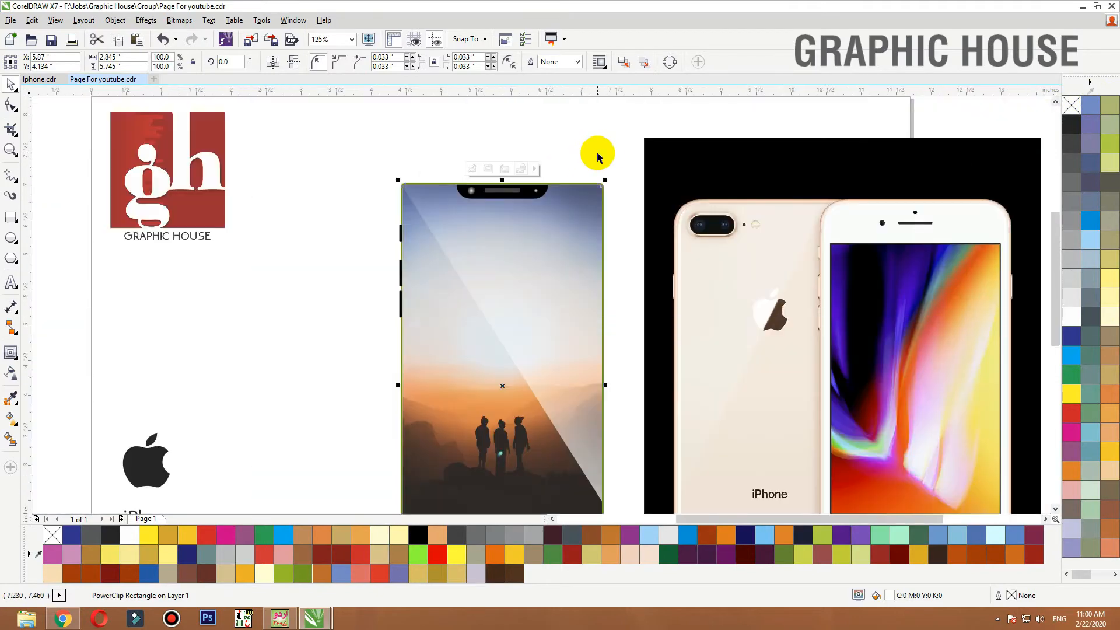
Undo the outline removal on the wallpaper rectangle and the green fill of the frame
{"action": "key", "text": "ctrl+z"}
{"action": "key", "text": "ctrl+z"}
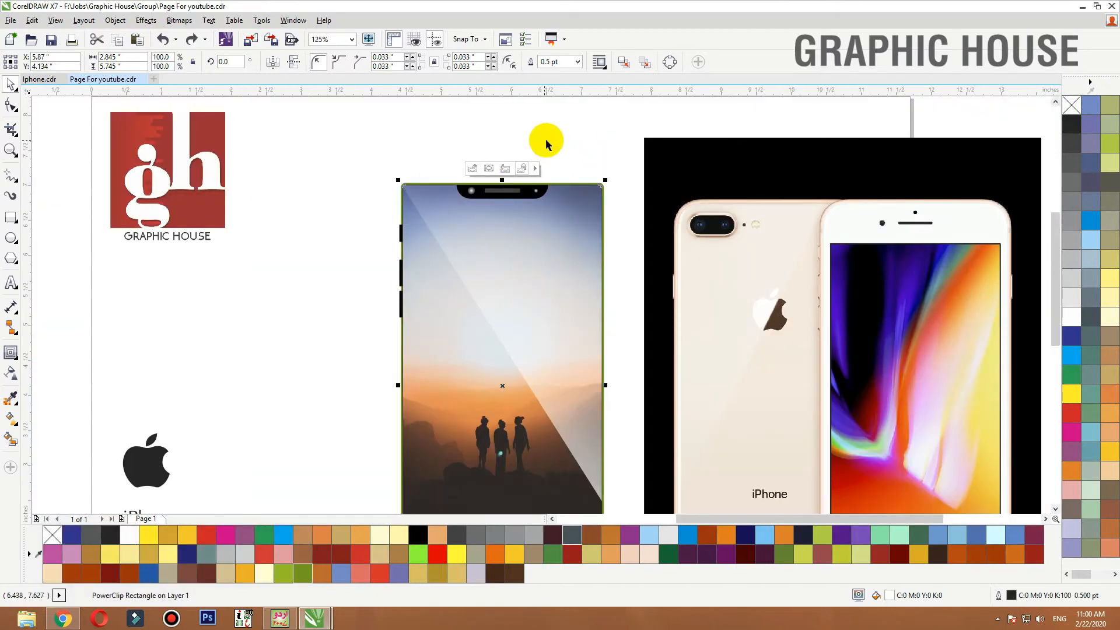
{"action": "key", "text": "Delete"}
{"action": "scroll", "coordinate": [526, 140], "scroll_direction": "down", "scroll_amount": 2}
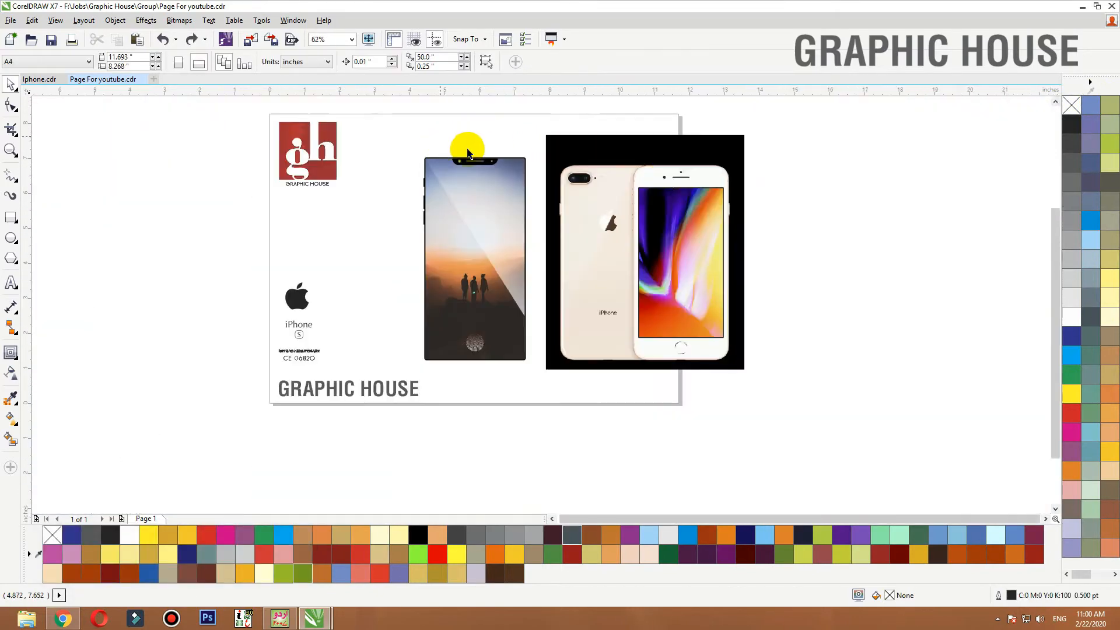
Move the reference photo off the page to the right and place a copy of the whole phone beside the original
{"action": "left_click", "coordinate": [614, 235]}
{"action": "left_click_drag", "start_coordinate": [614, 236], "coordinate": [839, 237]}
{"action": "left_click_drag", "start_coordinate": [586, 124], "coordinate": [396, 379]}
{"action": "left_click_drag", "start_coordinate": [444, 278], "coordinate": [628, 295]}
{"action": "right_click", "coordinate": [556, 277]}
{"action": "left_click", "coordinate": [682, 220]}
{"action": "key", "text": "ctrl+z"}
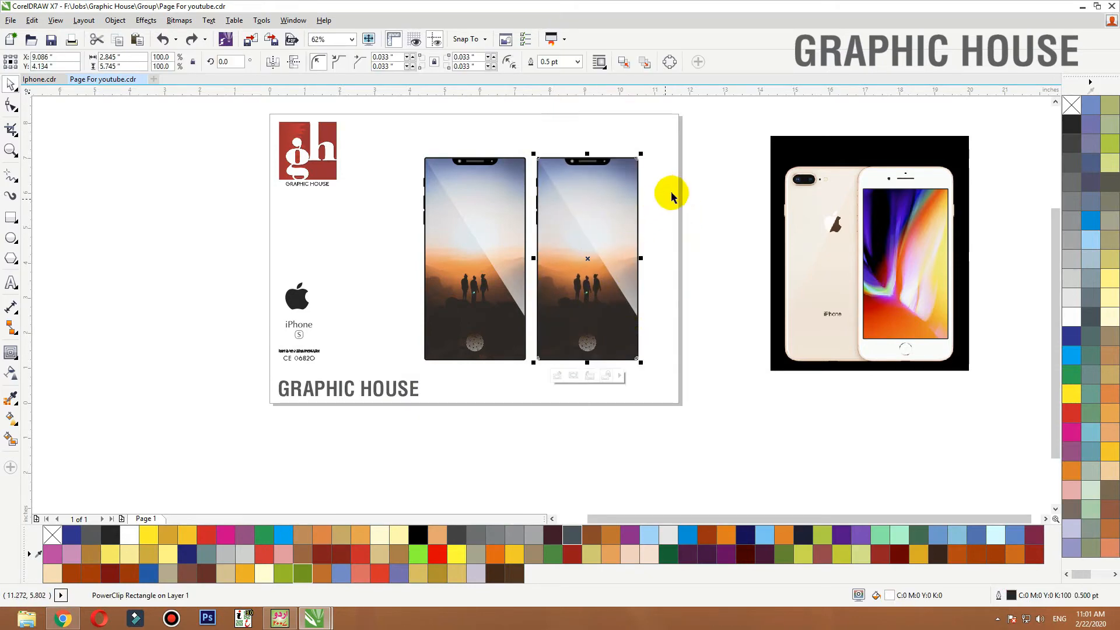
{"action": "left_click", "coordinate": [672, 193]}
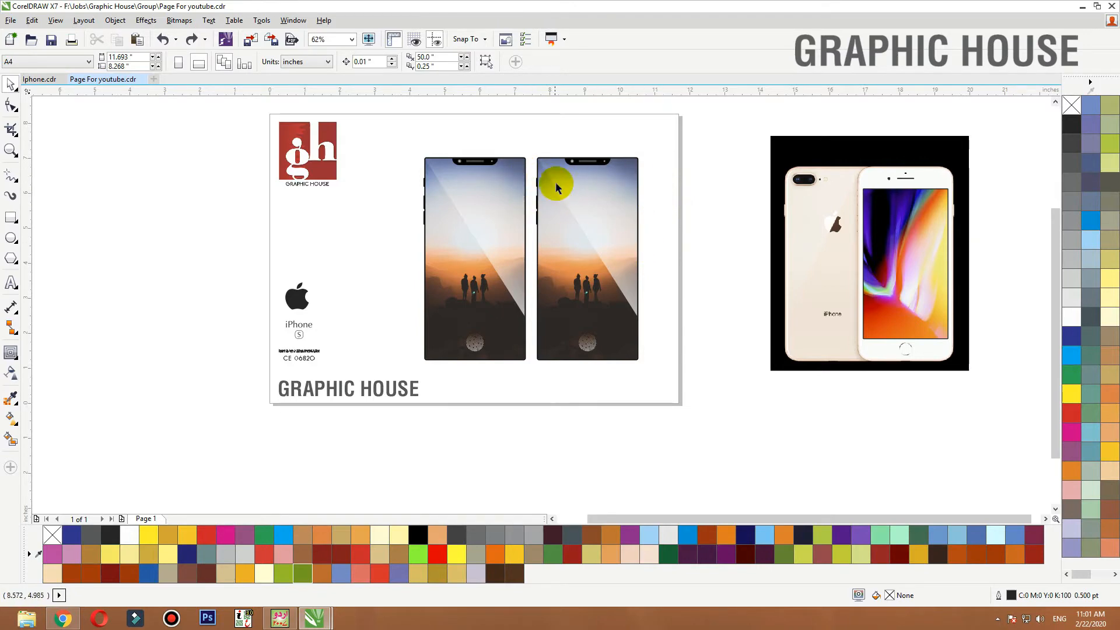
Copy a 0.381 in side button to the right edge of the left-hand phone and shift it up
{"action": "left_click_drag", "start_coordinate": [718, 146], "coordinate": [391, 292]}
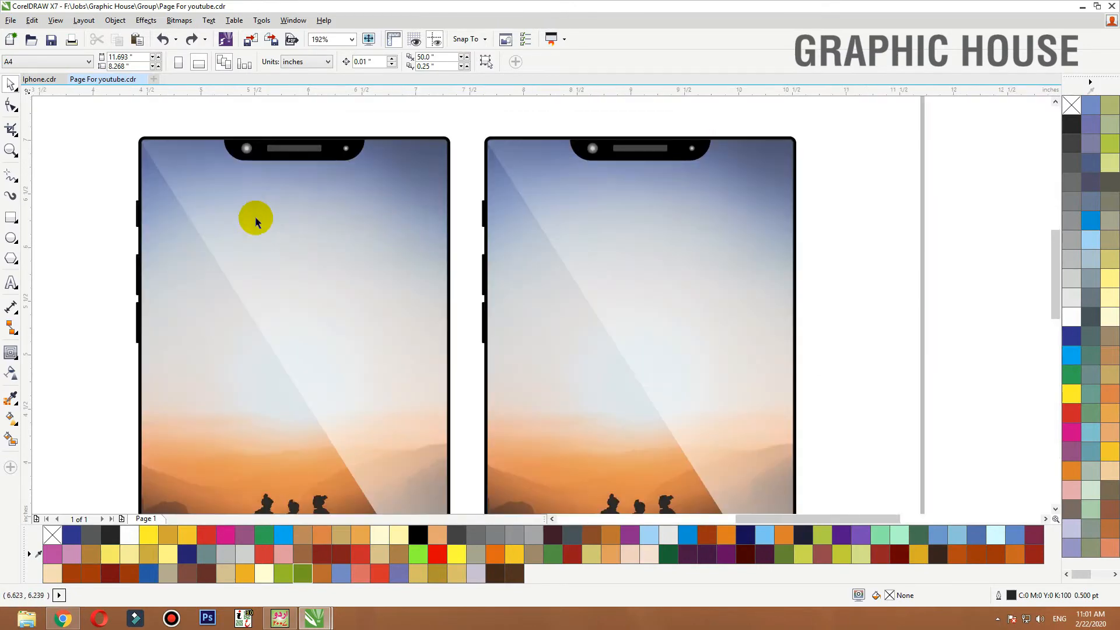
{"action": "left_click_drag", "start_coordinate": [138, 274], "coordinate": [488, 290]}
{"action": "scroll", "coordinate": [469, 280], "scroll_direction": "up", "scroll_amount": 4}
{"action": "scroll", "coordinate": [484, 290], "scroll_direction": "down", "scroll_amount": 4}
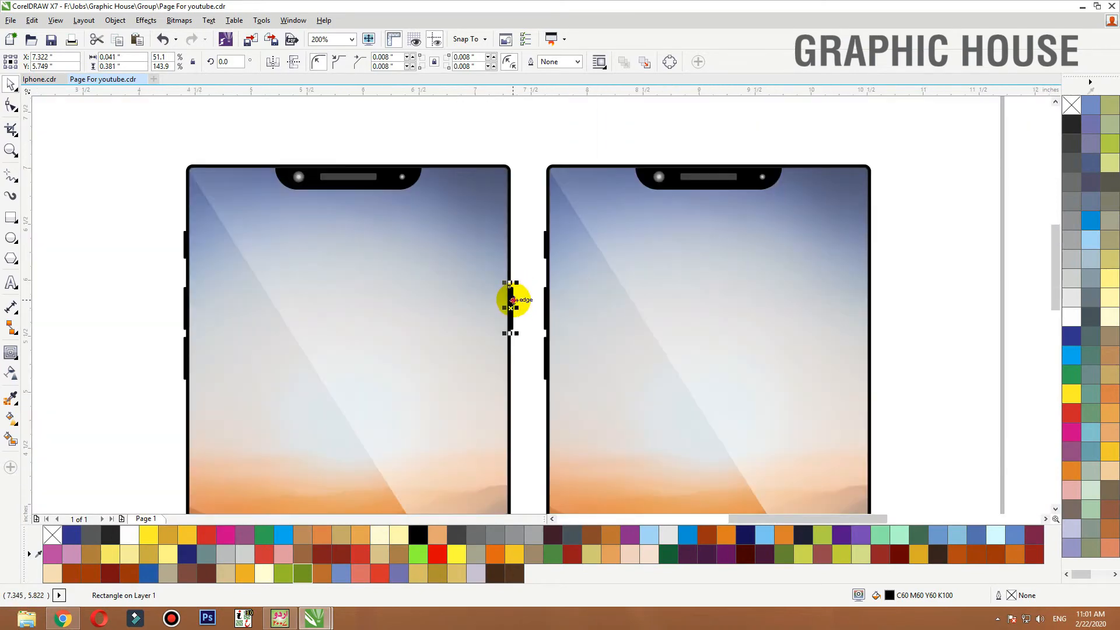
{"action": "left_click_drag", "start_coordinate": [511, 300], "coordinate": [513, 249]}
{"action": "left_click", "coordinate": [526, 214]}
{"action": "scroll", "coordinate": [511, 191], "scroll_direction": "down", "scroll_amount": 1}
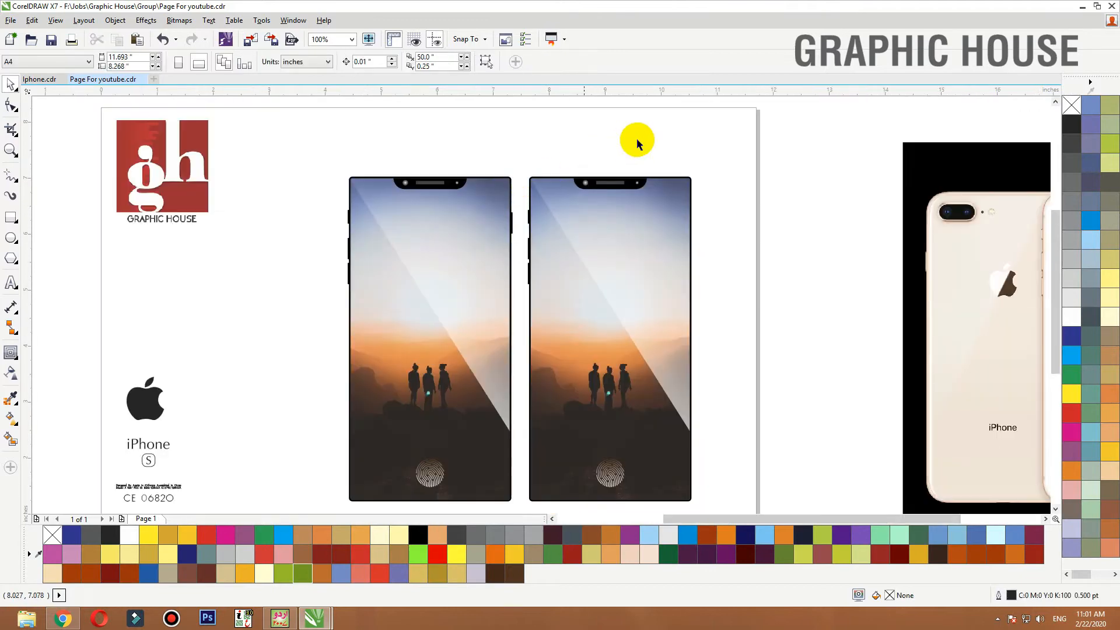
Replace the second phone with a duplicate of the phone that has the right-edge button, keeping both side by side
{"action": "left_click_drag", "start_coordinate": [727, 135], "coordinate": [336, 190]}
{"action": "key", "text": "Delete"}
{"action": "left_click_drag", "start_coordinate": [432, 269], "coordinate": [640, 270]}
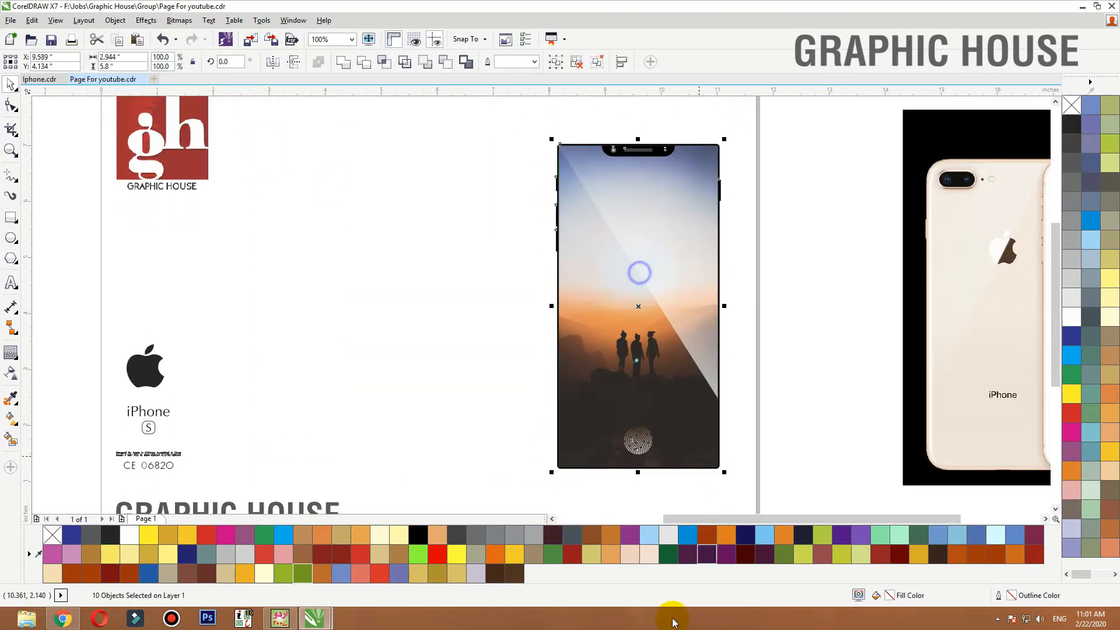
{"action": "left_click_drag", "start_coordinate": [717, 261], "coordinate": [532, 299]}
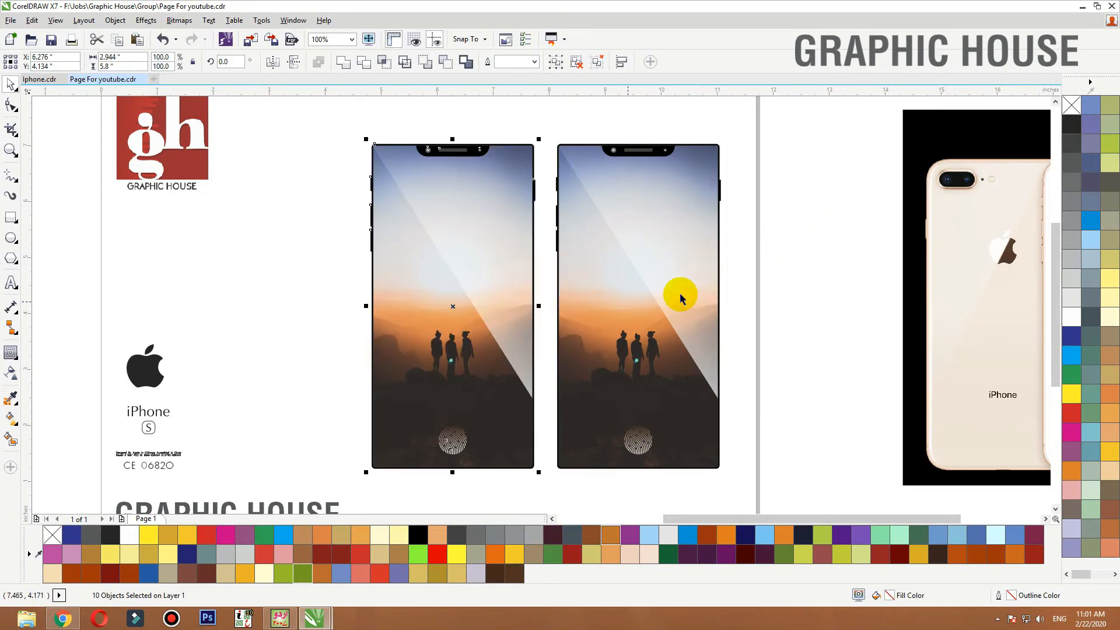
{"action": "left_click", "coordinate": [795, 233]}
Delete the notch from the right-hand phone's PowerClip and move its camera, speaker and sensor above the phone
{"action": "left_click", "coordinate": [645, 244]}
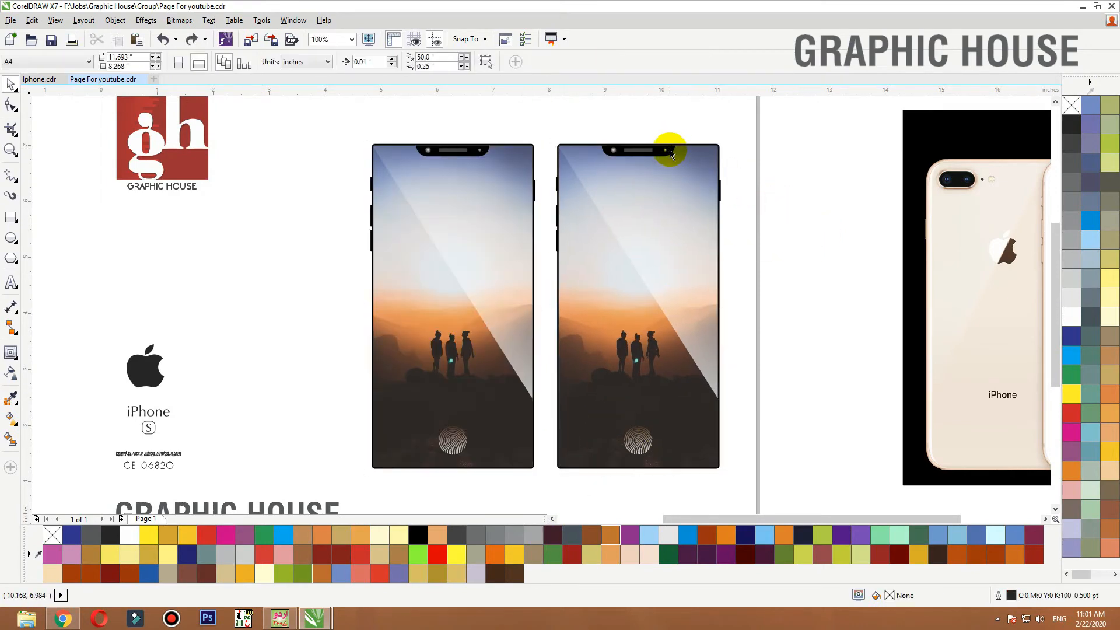
{"action": "left_click", "coordinate": [670, 151], "text": "ctrl"}
{"action": "left_click_drag", "start_coordinate": [727, 112], "coordinate": [528, 200]}
{"action": "key", "text": "Delete"}
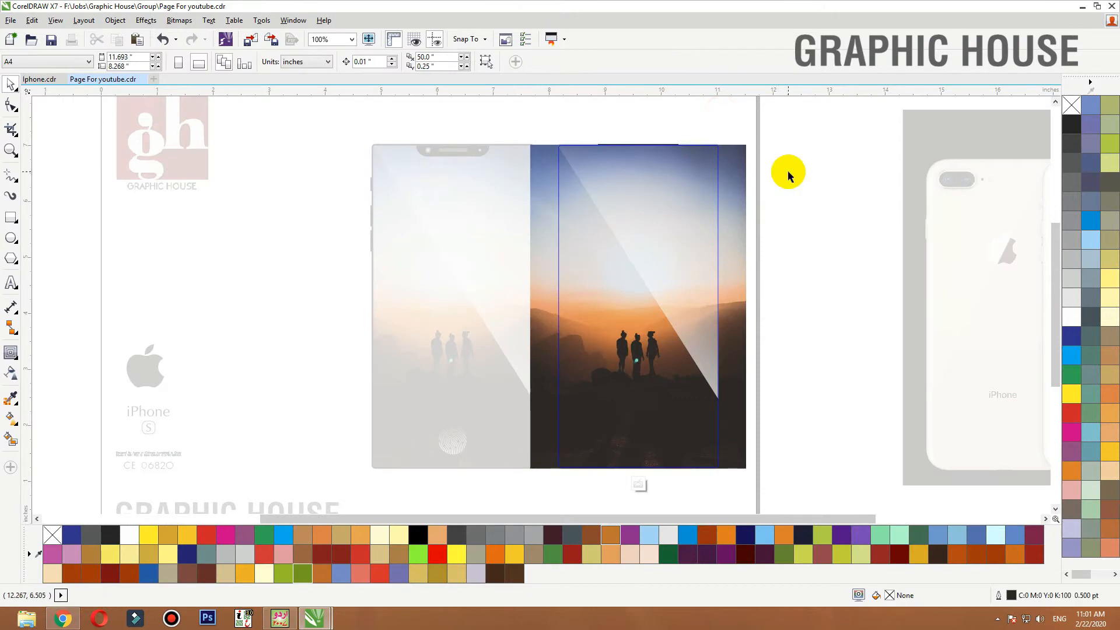
{"action": "left_click", "coordinate": [789, 172], "text": "ctrl"}
{"action": "left_click_drag", "start_coordinate": [680, 137], "coordinate": [608, 126]}
Set the right-hand phone's PowerClip rectangle to frame type None and fill it with black, C0 M0 Y0 K100
{"action": "left_click_drag", "start_coordinate": [645, 210], "coordinate": [672, 236]}
{"action": "key", "text": "ctrl+z"}
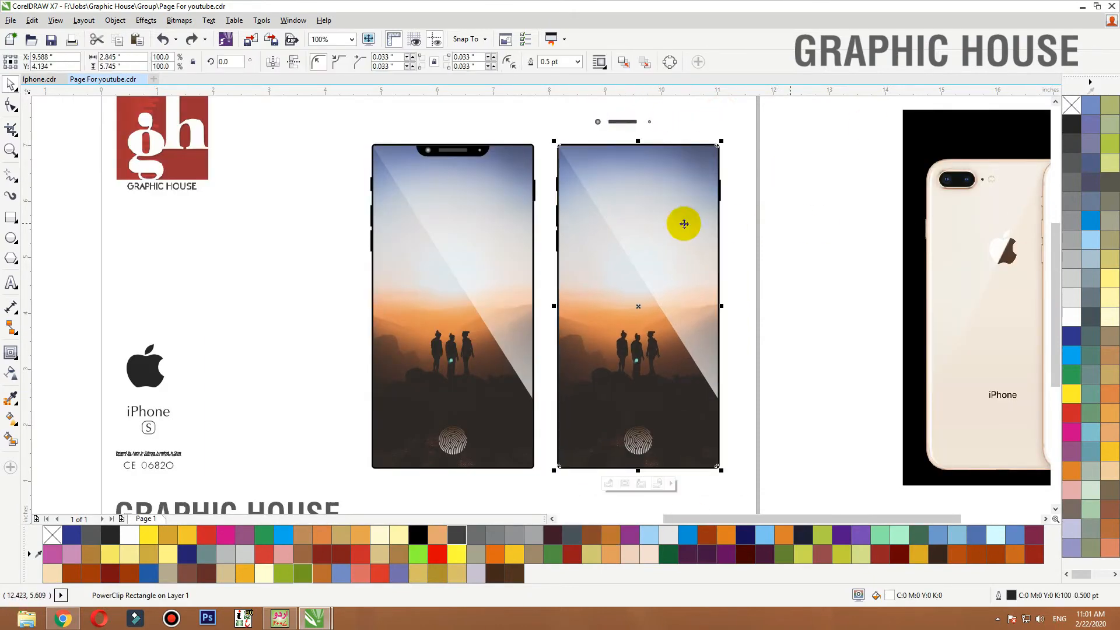
{"action": "right_click", "coordinate": [656, 199]}
{"action": "mouse_move", "coordinate": [782, 155]}
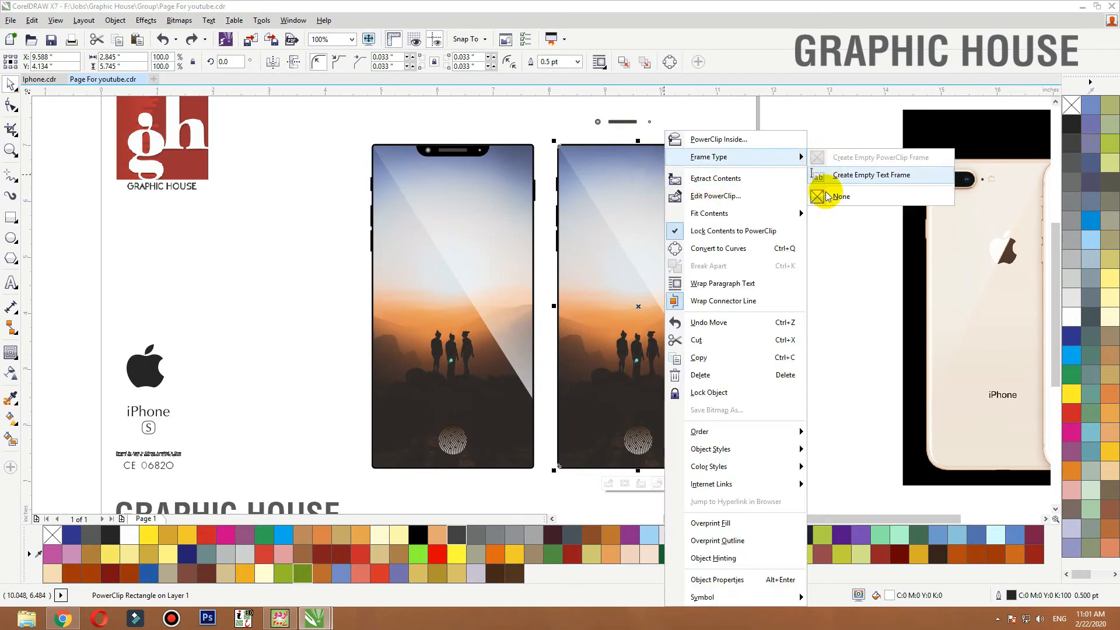
{"action": "left_click", "coordinate": [820, 191]}
{"action": "left_click", "coordinate": [1072, 124]}
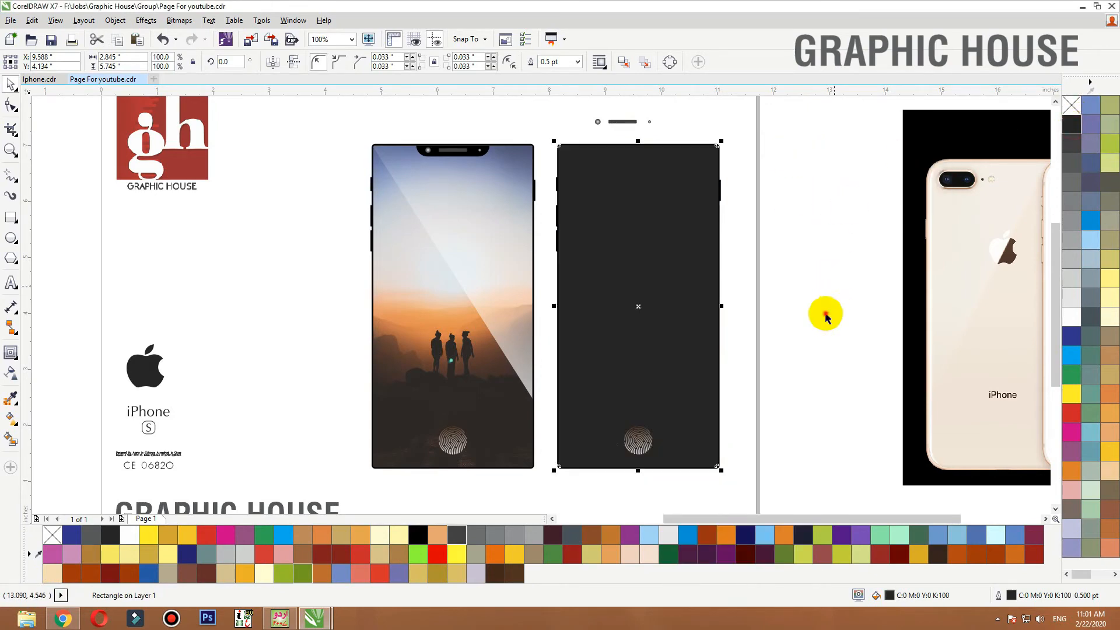
Delete the fingerprint from the right-hand phone and fill the phone's body rectangle with Peach
{"action": "left_click_drag", "start_coordinate": [826, 314], "coordinate": [583, 475]}
{"action": "left_click", "coordinate": [623, 425]}
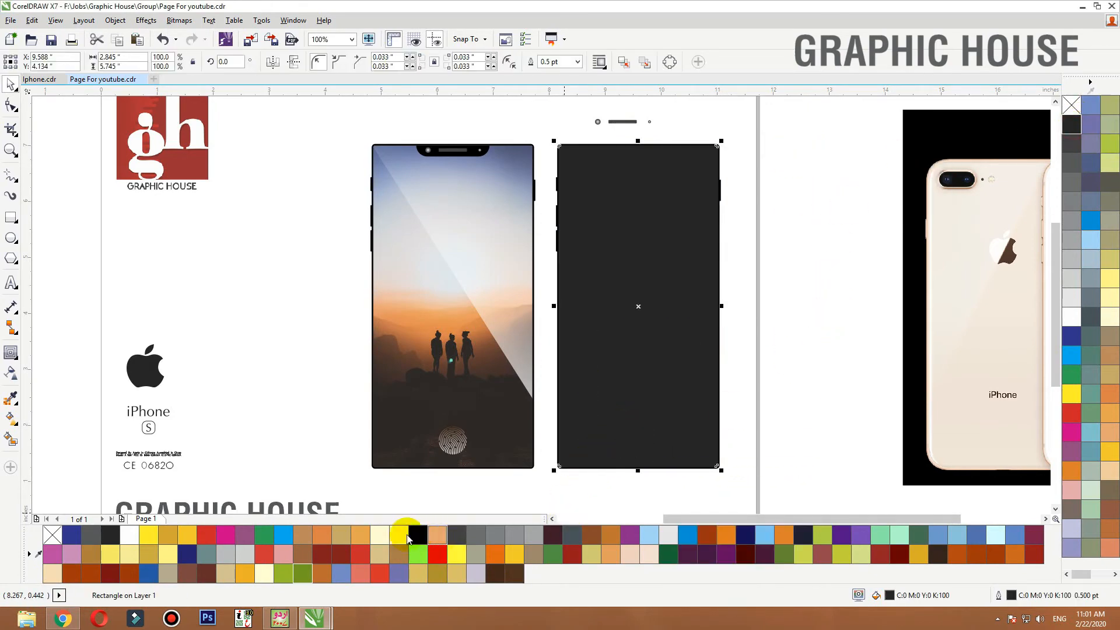
{"action": "left_click", "coordinate": [439, 535]}
{"action": "left_click", "coordinate": [810, 233]}
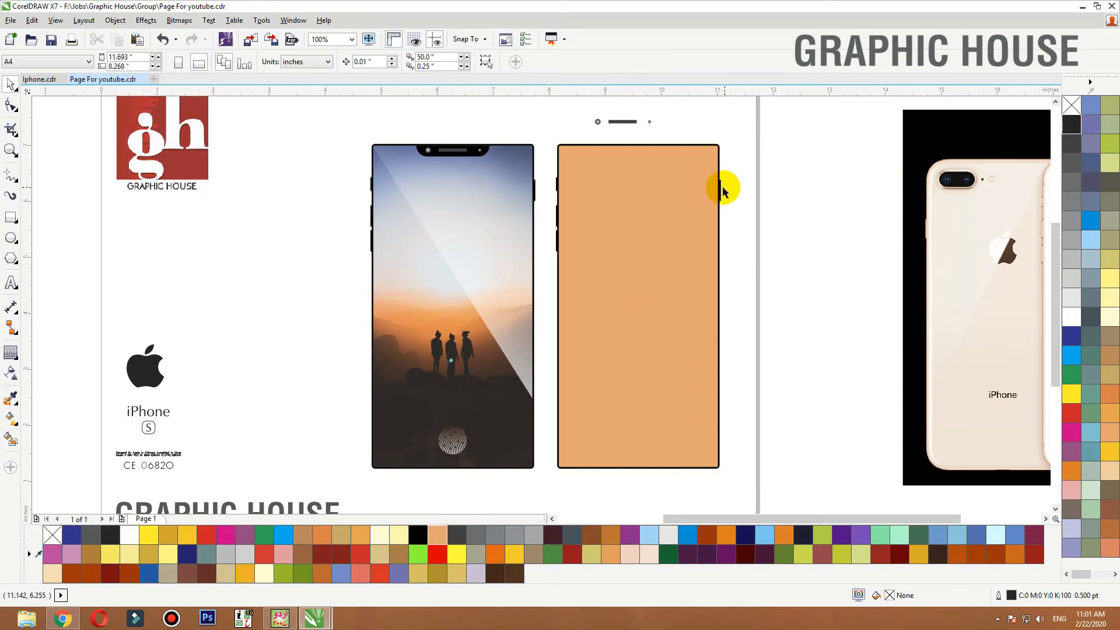
Place the Apple logo on the right-hand phone's upper half, centre it horizontally on the body and bring it to the front
{"action": "left_click", "coordinate": [614, 123]}
{"action": "scroll", "coordinate": [629, 227], "scroll_direction": "down", "scroll_amount": 1}
{"action": "key", "text": "F2"}
{"action": "left_click_drag", "start_coordinate": [776, 136], "coordinate": [319, 404]}
{"action": "left_click_drag", "start_coordinate": [292, 340], "coordinate": [668, 281]}
{"action": "left_click", "coordinate": [691, 328], "text": "shift"}
{"action": "key", "text": "c"}
{"action": "left_click_drag", "start_coordinate": [792, 195], "coordinate": [636, 317]}
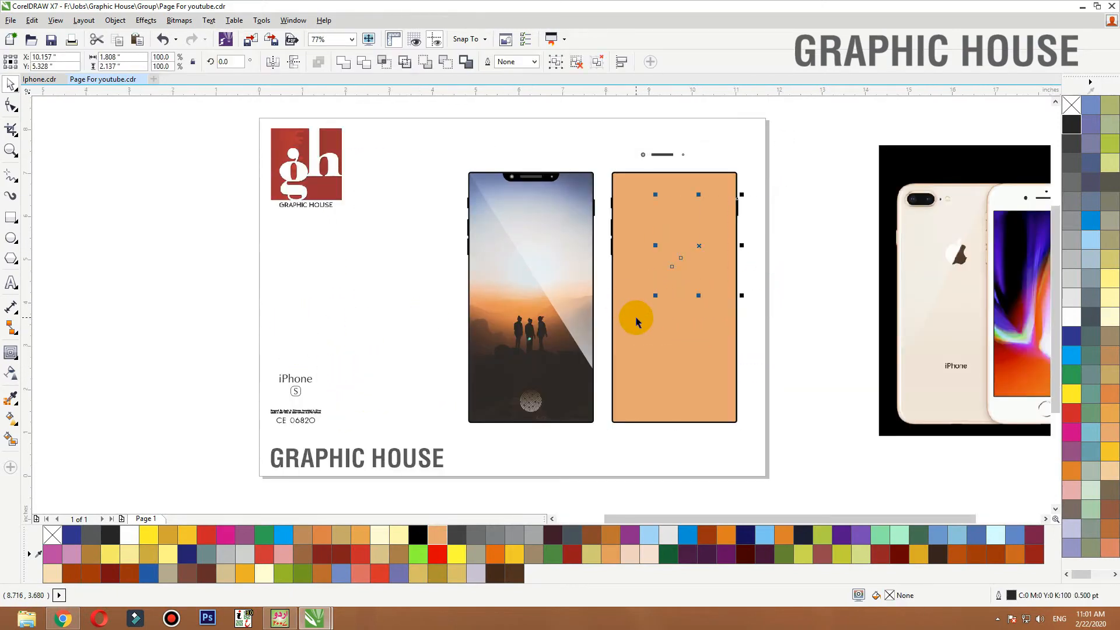
{"action": "left_click", "coordinate": [754, 294]}
{"action": "left_click_drag", "start_coordinate": [765, 223], "coordinate": [617, 328]}
{"action": "key", "text": "shift+Page_Up"}
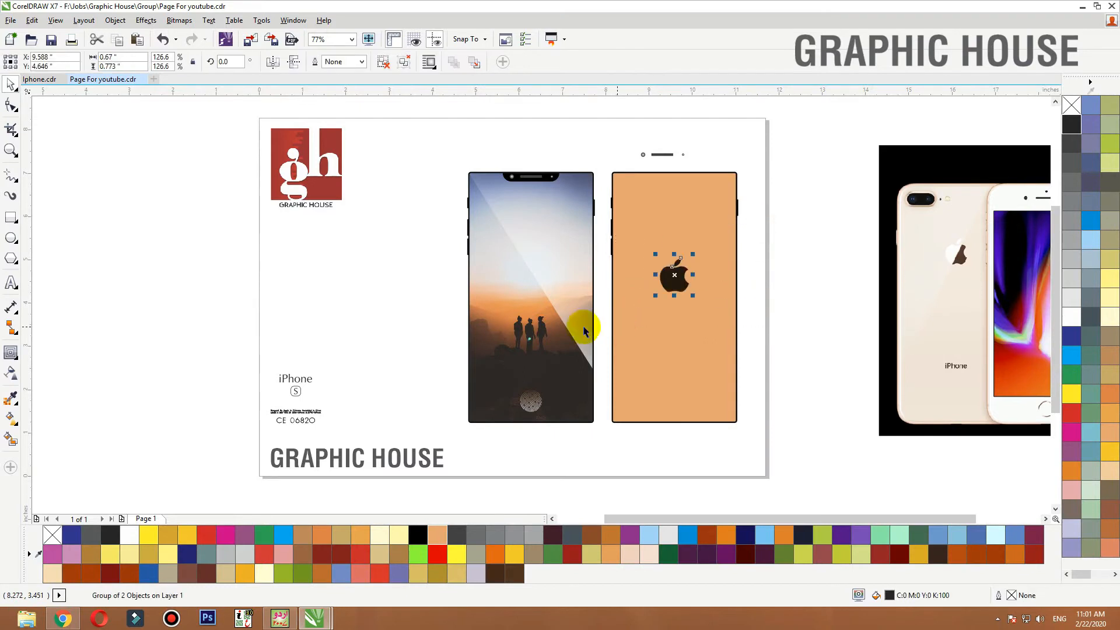
Place the iPhone name, S badge, fine print and CE 06820 text on the right-hand phone's lower part, centred horizontally on the body
{"action": "left_click_drag", "start_coordinate": [365, 348], "coordinate": [250, 446]}
{"action": "left_click_drag", "start_coordinate": [296, 415], "coordinate": [671, 389]}
{"action": "left_click", "coordinate": [692, 372]}
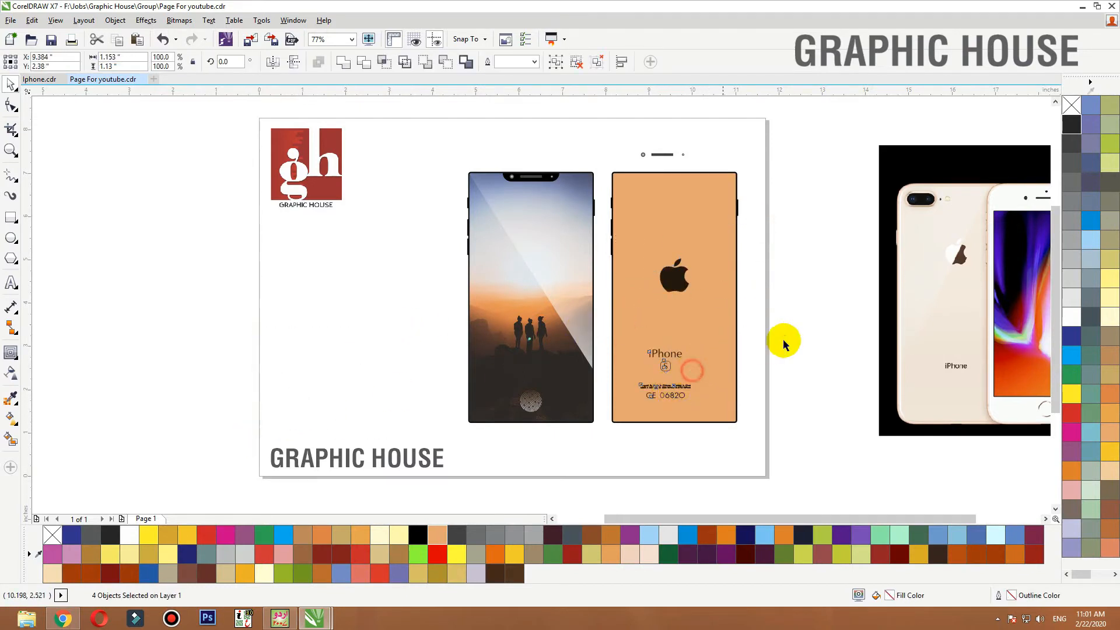
{"action": "left_click", "coordinate": [783, 341]}
{"action": "left_click_drag", "start_coordinate": [799, 317], "coordinate": [597, 427]}
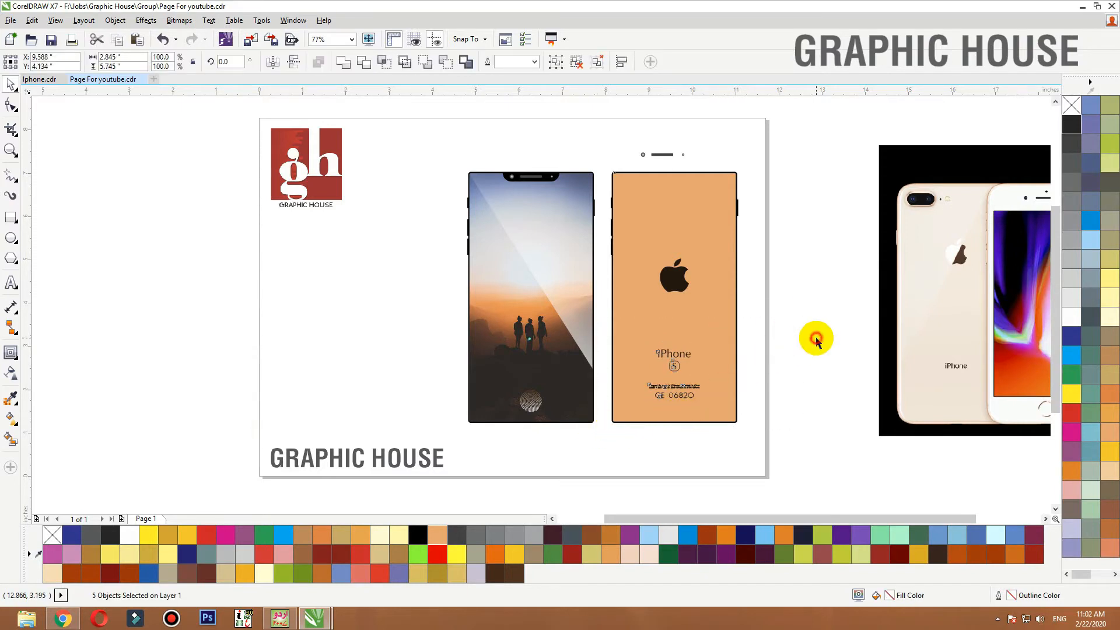
{"action": "left_click", "coordinate": [813, 337]}
{"action": "key", "text": "F4"}
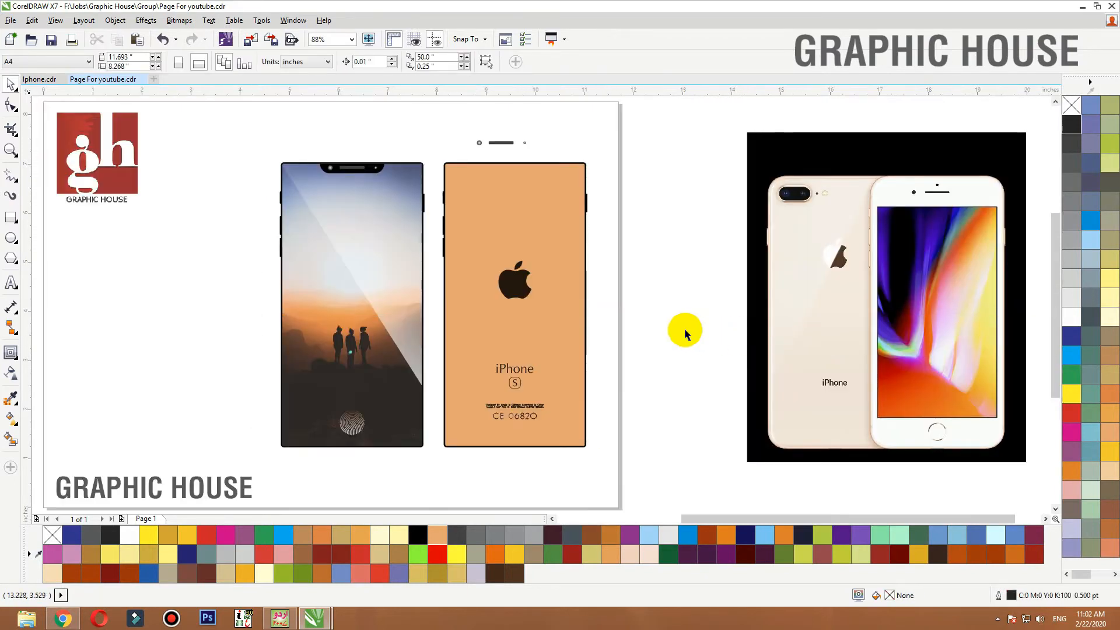
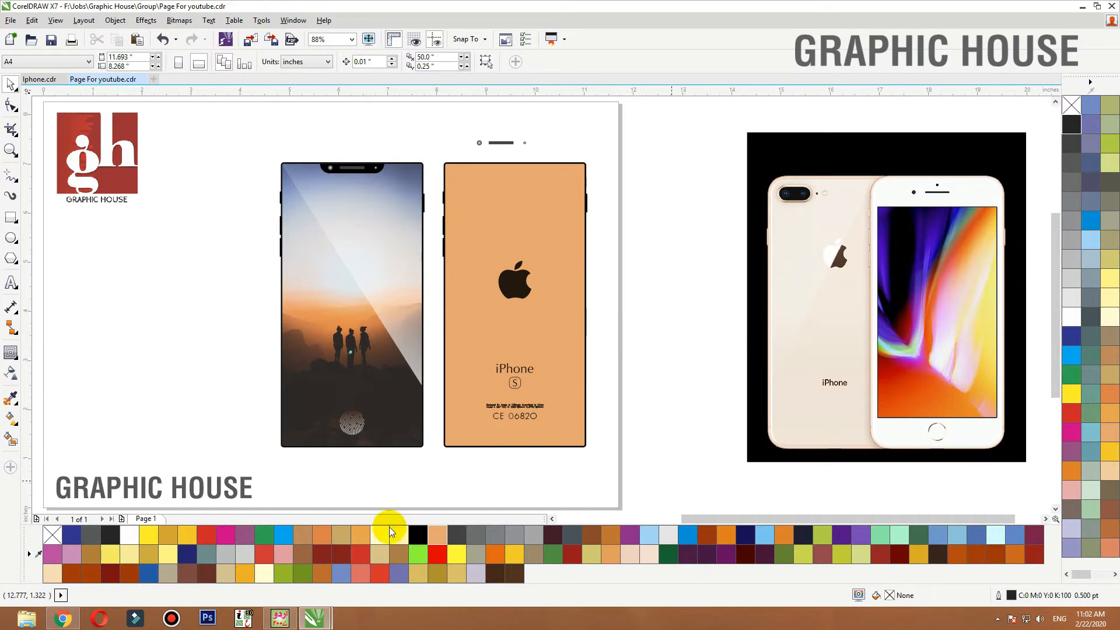
Change the right-hand phone's body fill to light green, C40 M0 Y40 K0
{"action": "left_click", "coordinate": [566, 360]}
{"action": "left_click", "coordinate": [670, 196]}
{"action": "left_click_drag", "start_coordinate": [630, 124], "coordinate": [180, 507]}
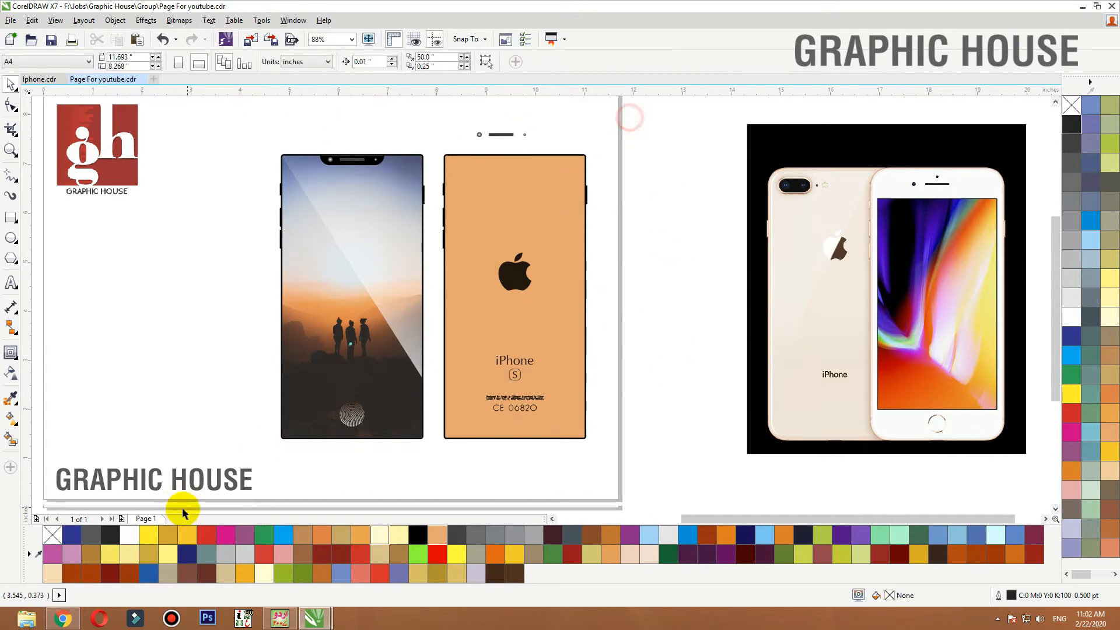
{"action": "key", "text": "shift+F2"}
{"action": "left_click", "coordinate": [315, 220]}
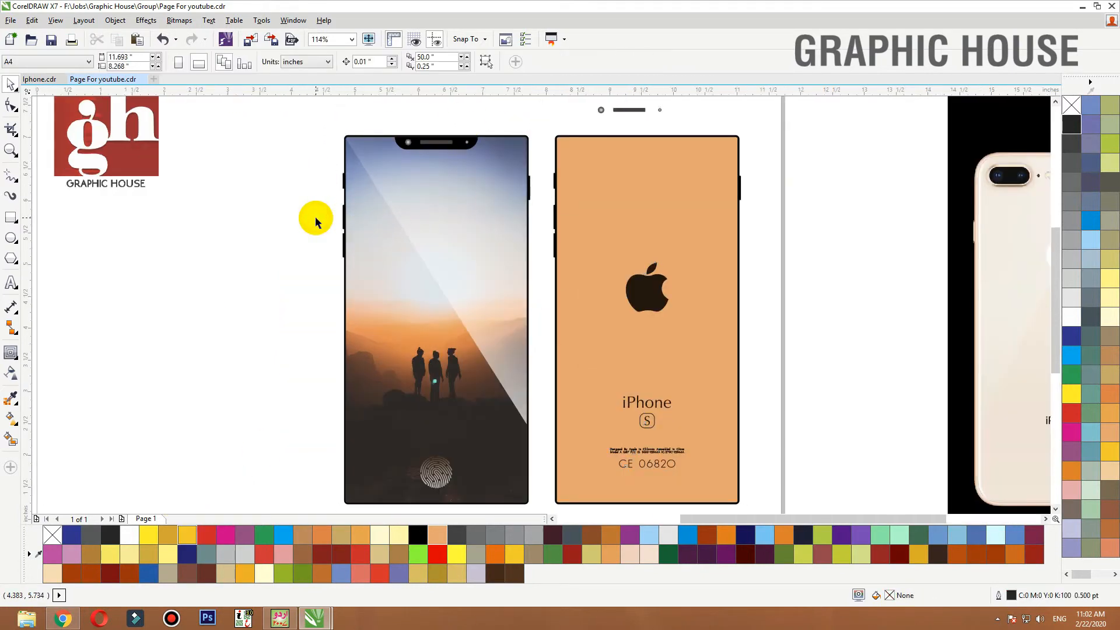
{"action": "left_click", "coordinate": [713, 309]}
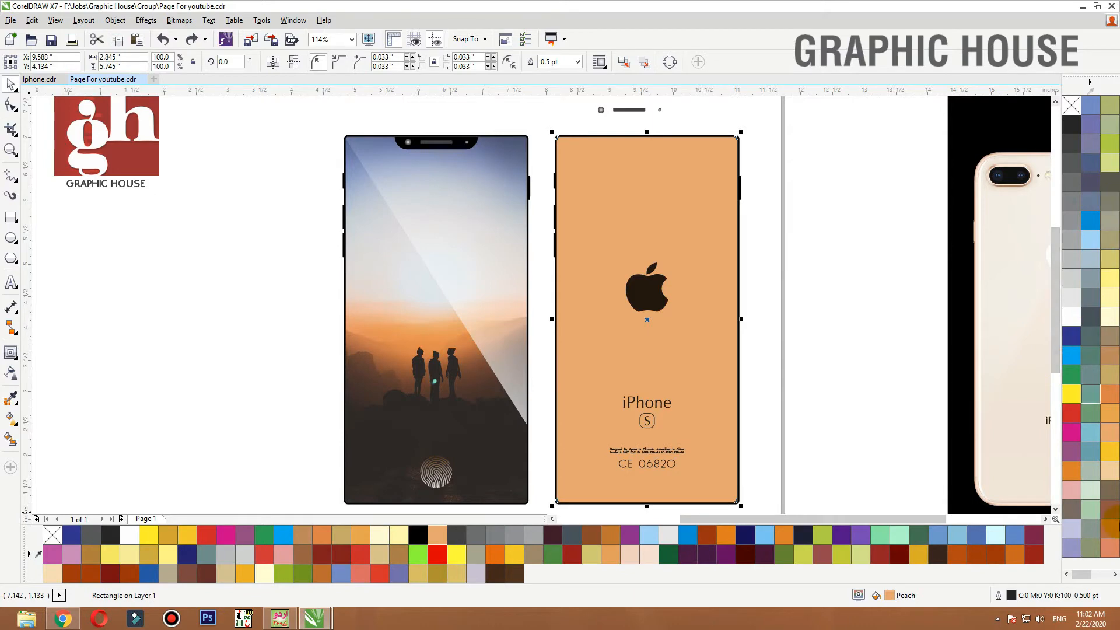
{"action": "left_click_drag", "start_coordinate": [1089, 577], "coordinate": [1090, 576]}
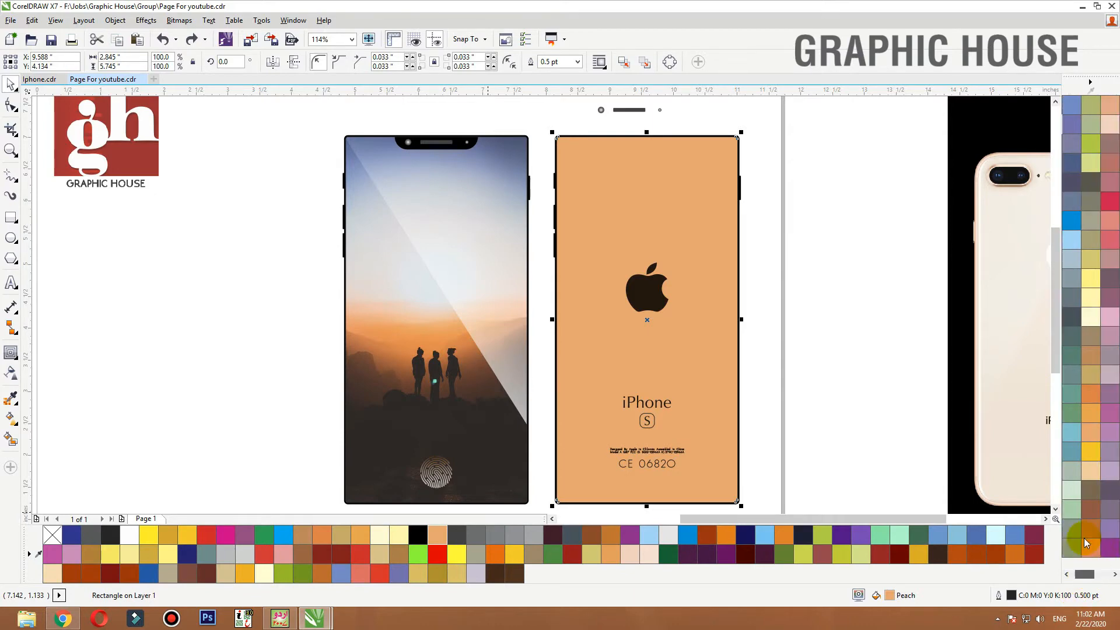
{"action": "left_click", "coordinate": [1073, 512]}
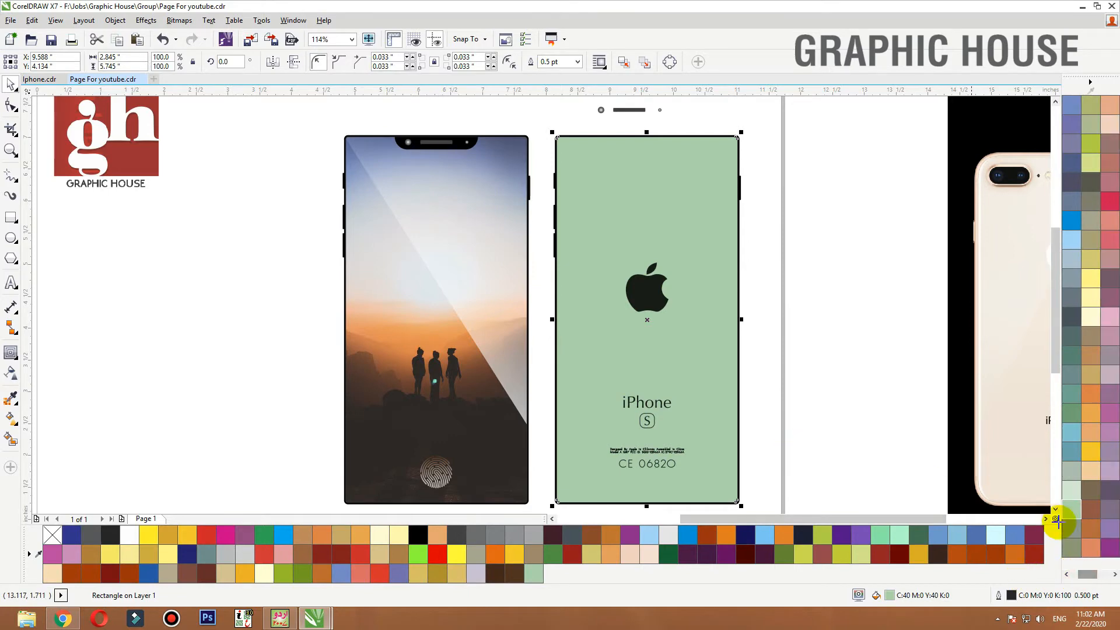
Apply a vertical linear gradient to the right-hand phone's body, from light green at its lower edge to white at its upper edge
{"action": "left_click", "coordinate": [1070, 575]}
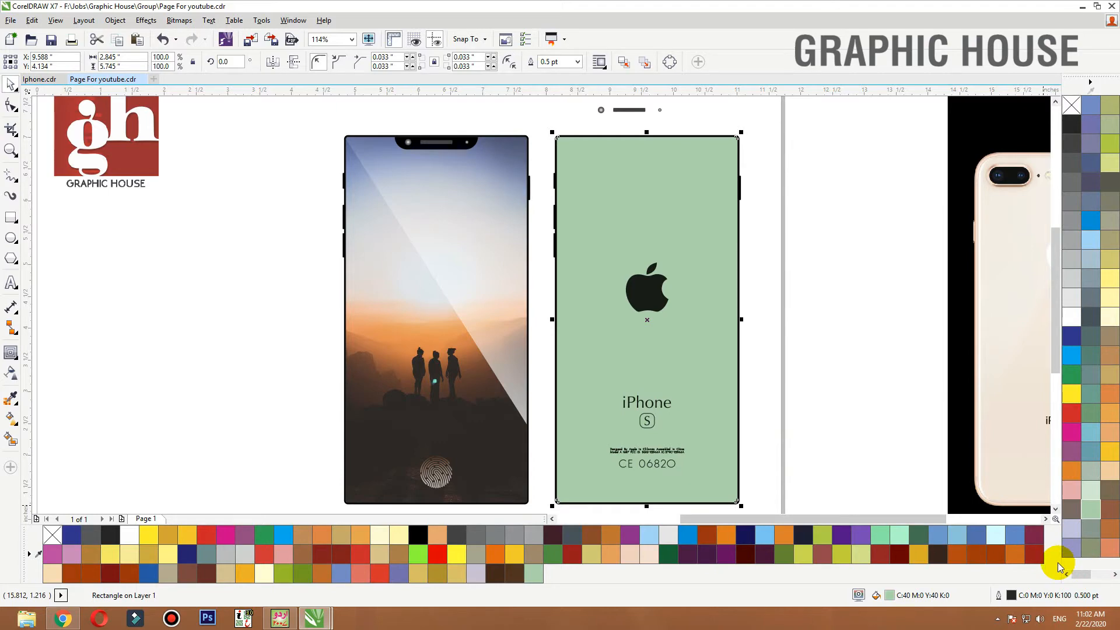
{"action": "key", "text": "g"}
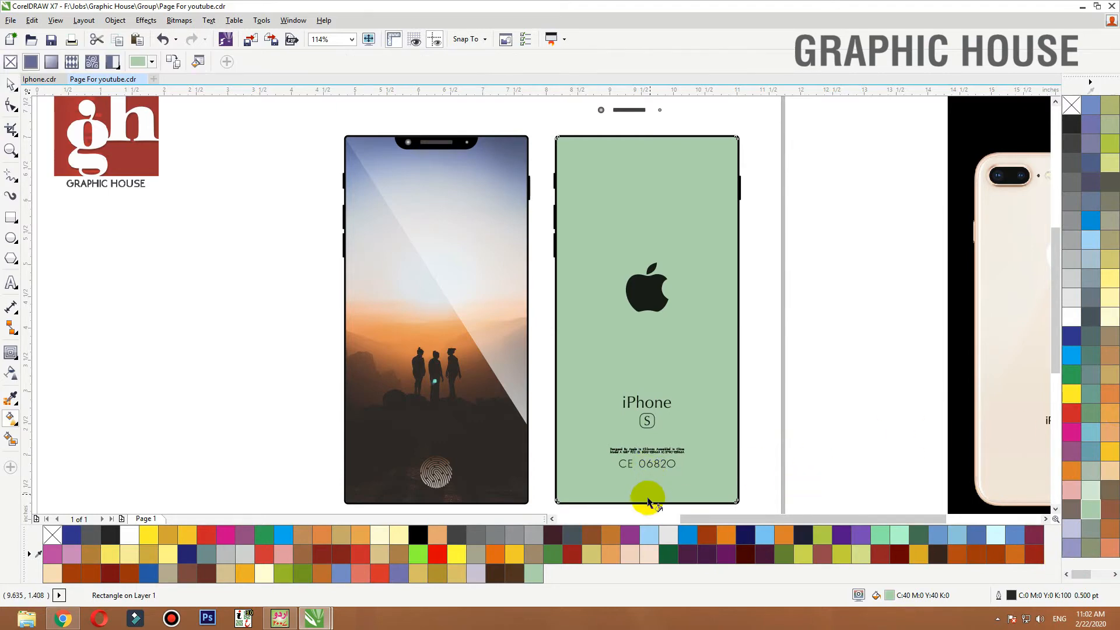
{"action": "left_click_drag", "start_coordinate": [647, 503], "coordinate": [646, 136]}
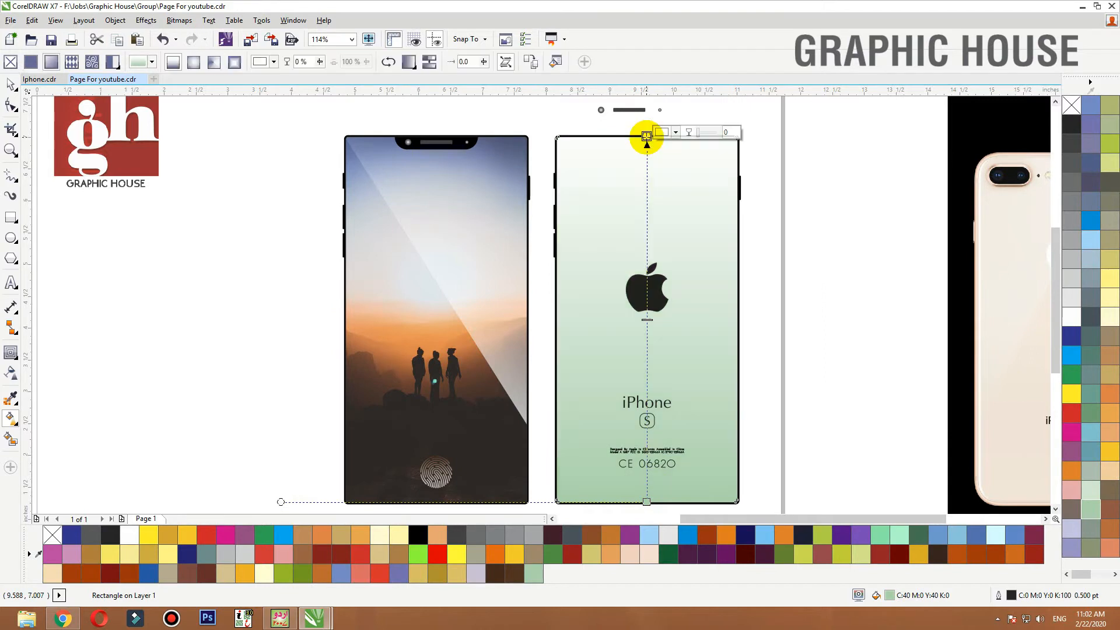
Adjust the back panel's linear gradient so the green end sits inside the bottom edge and the white end extends beyond the top edge
{"action": "left_click_drag", "start_coordinate": [647, 502], "coordinate": [646, 481]}
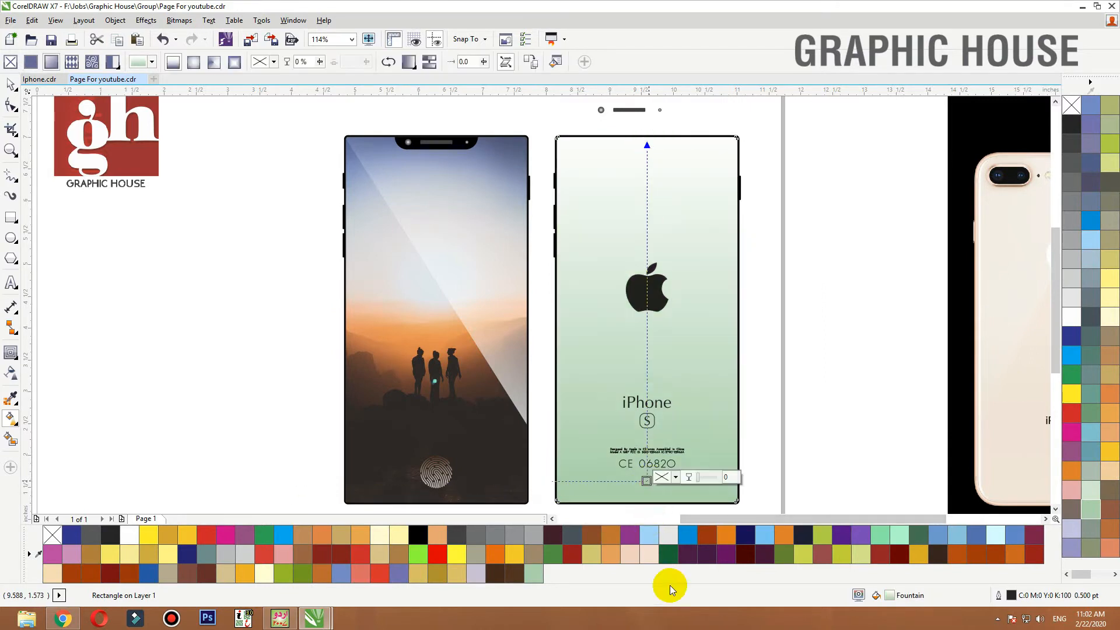
{"action": "left_click_drag", "start_coordinate": [647, 137], "coordinate": [647, 104]}
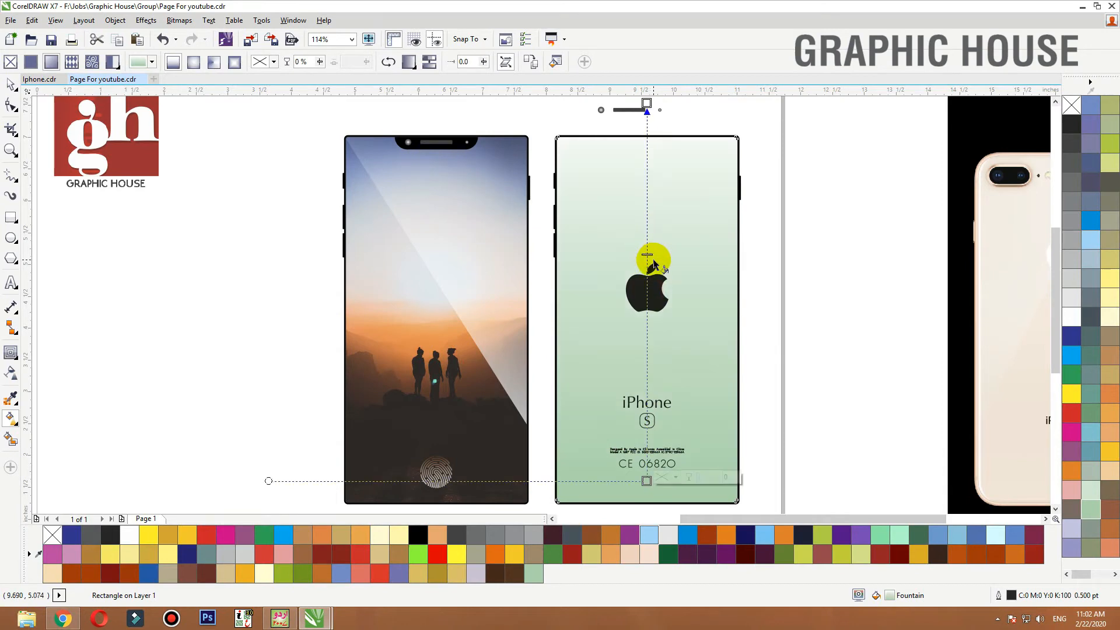
{"action": "key", "text": "space"}
{"action": "left_click_drag", "start_coordinate": [725, 472], "coordinate": [829, 420]}
{"action": "key", "text": "ctrl+z"}
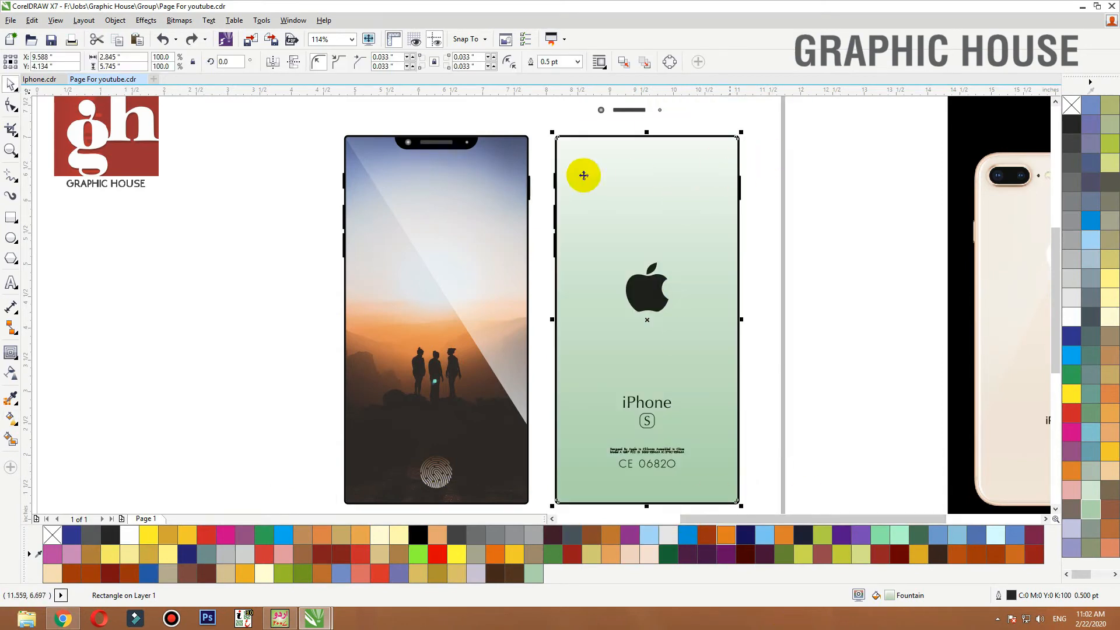
Copy the outline and fill properties of the green back panel onto the black body rectangle of the front phone
{"action": "left_click", "coordinate": [537, 148]}
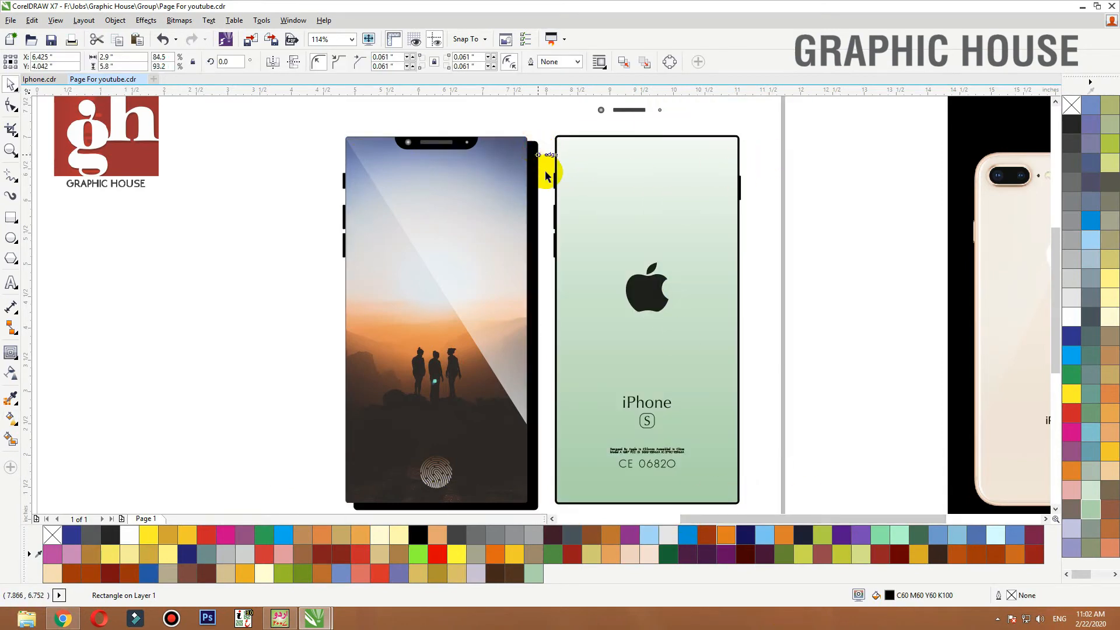
{"action": "left_click", "coordinate": [29, 22]}
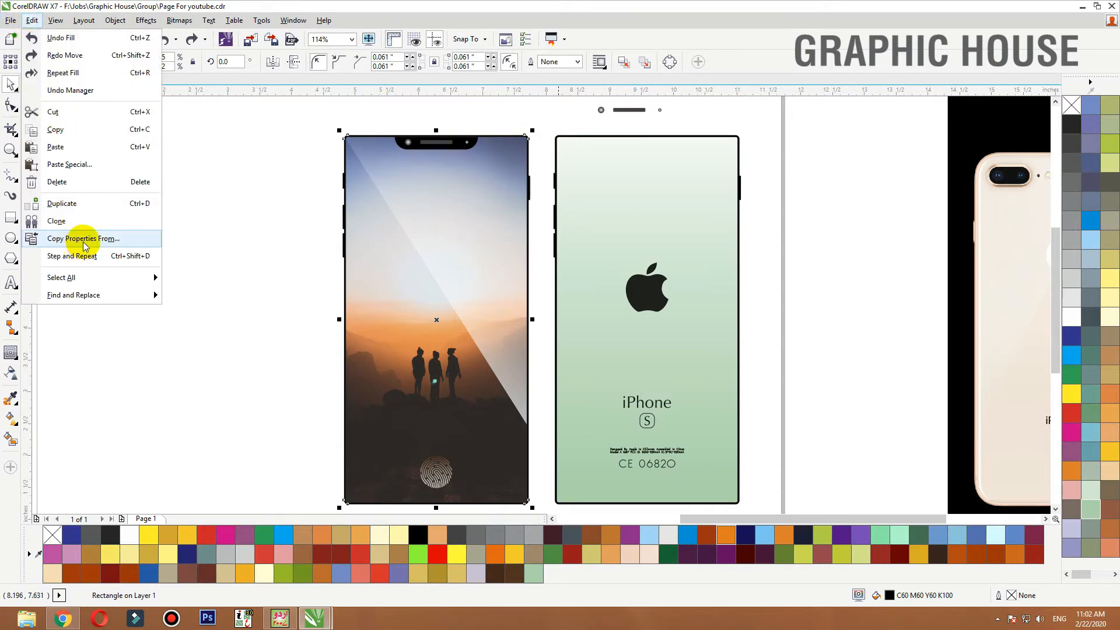
{"action": "left_click", "coordinate": [84, 242]}
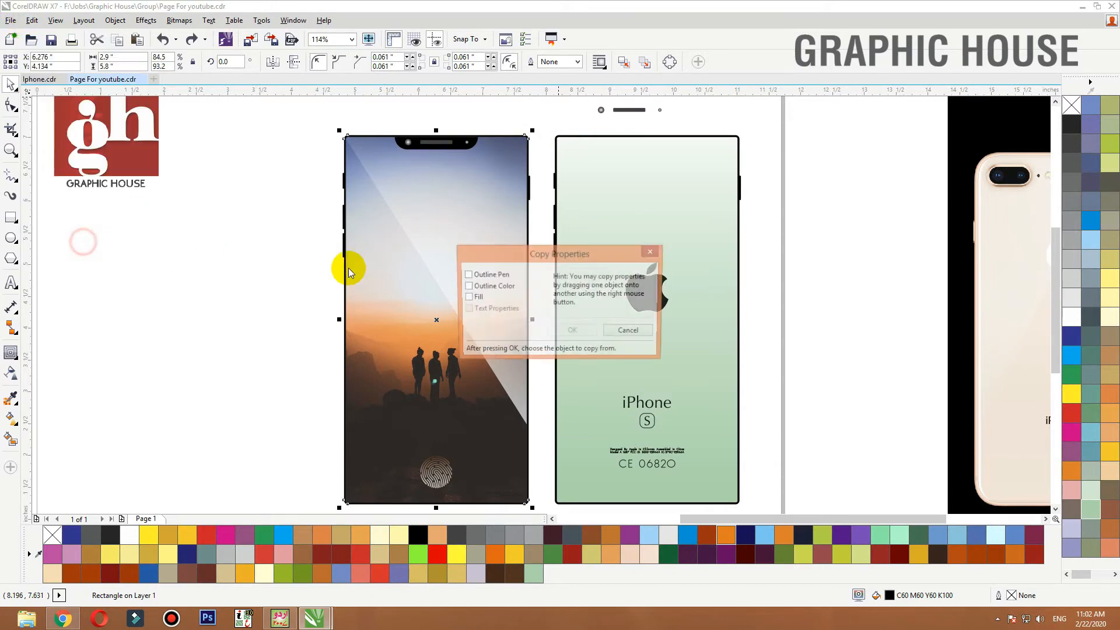
{"action": "left_click", "coordinate": [487, 276]}
{"action": "left_click", "coordinate": [572, 331]}
{"action": "left_click", "coordinate": [572, 379]}
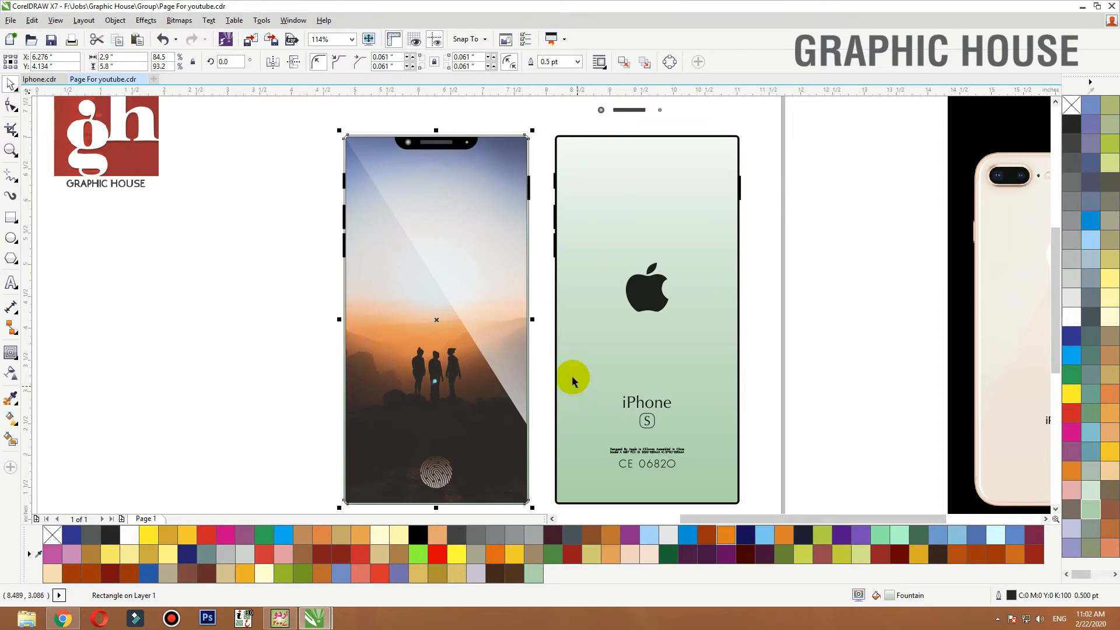
Set the outline colour of the front phone's body rectangle to Mint Green
{"action": "scroll", "coordinate": [537, 131], "scroll_direction": "up", "scroll_amount": 6}
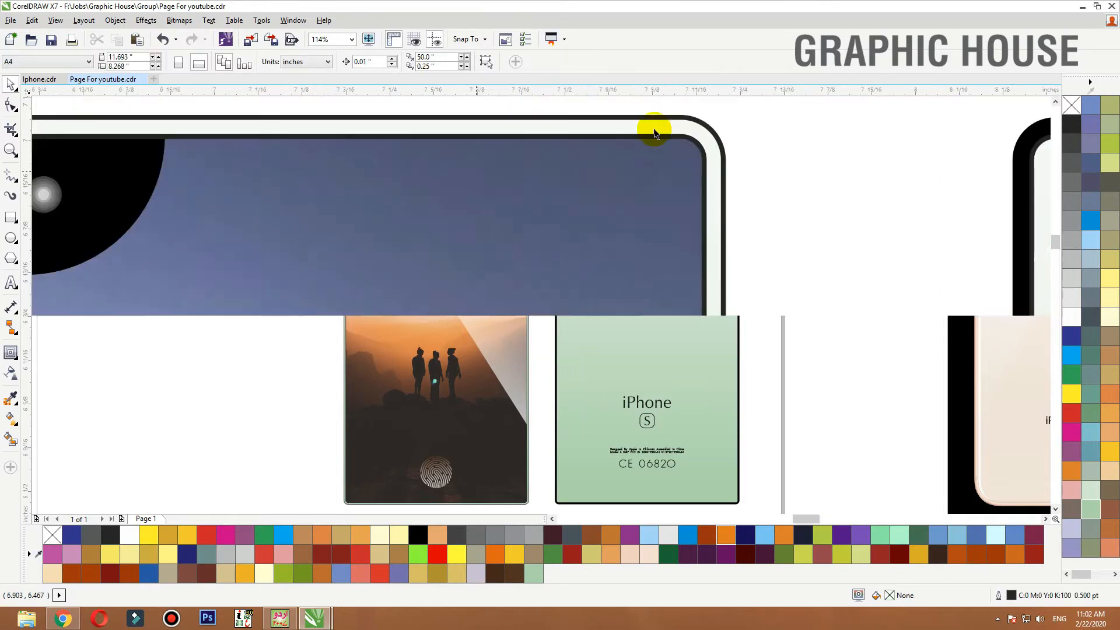
{"action": "key", "text": "shift+F2"}
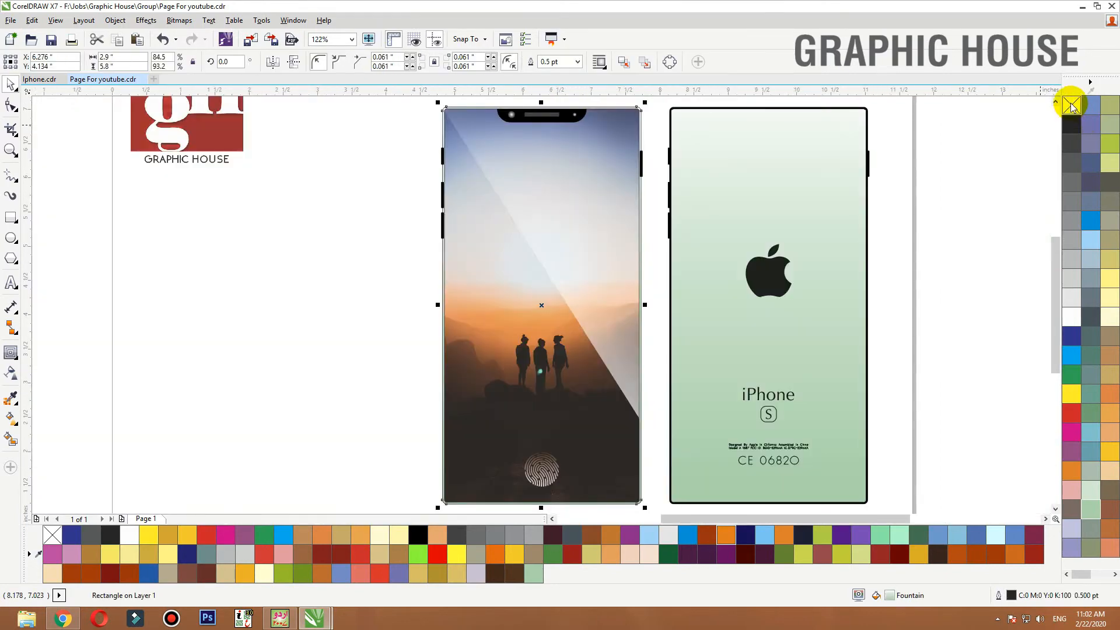
{"action": "right_click", "coordinate": [534, 574]}
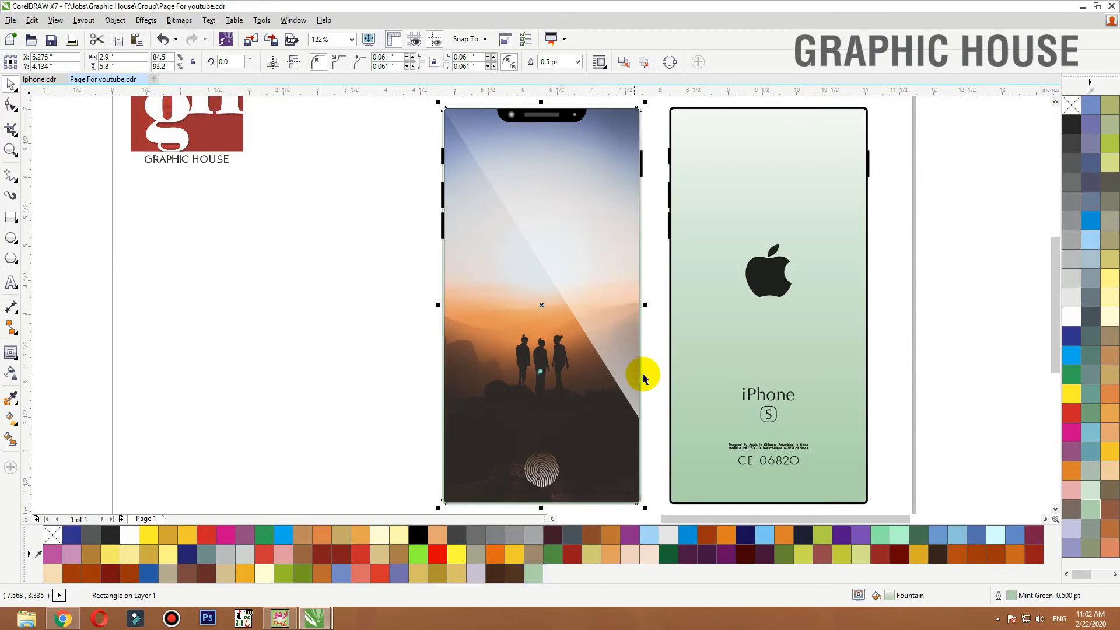
Remove the dark outline from the front phone's screen image and fill the body rectangle behind it with solid Mint Green
{"action": "scroll", "coordinate": [650, 407], "scroll_direction": "up", "scroll_amount": 6}
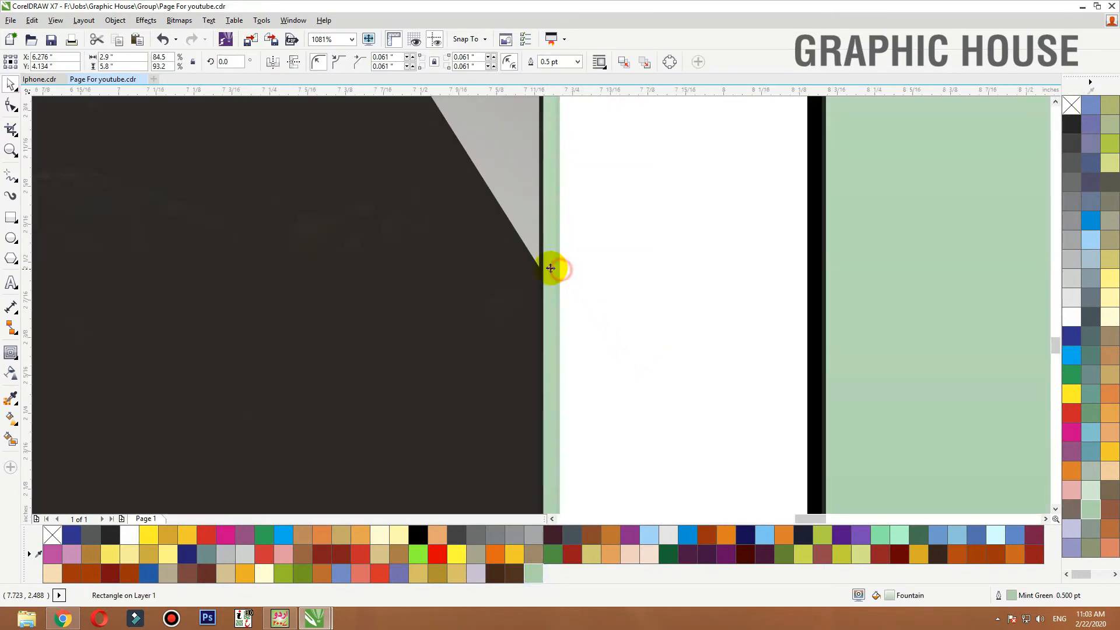
{"action": "left_click", "coordinate": [541, 267]}
{"action": "key", "text": "shift+F2"}
{"action": "left_click_drag", "start_coordinate": [598, 170], "coordinate": [548, 169]}
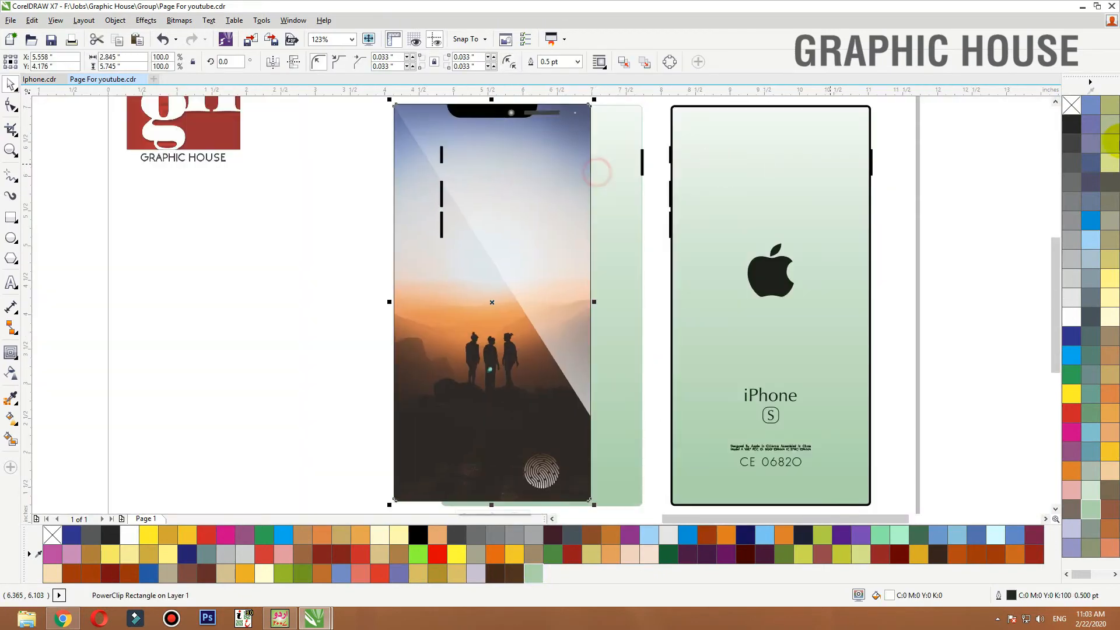
{"action": "key", "text": "ctrl+z"}
{"action": "left_click", "coordinate": [287, 172]}
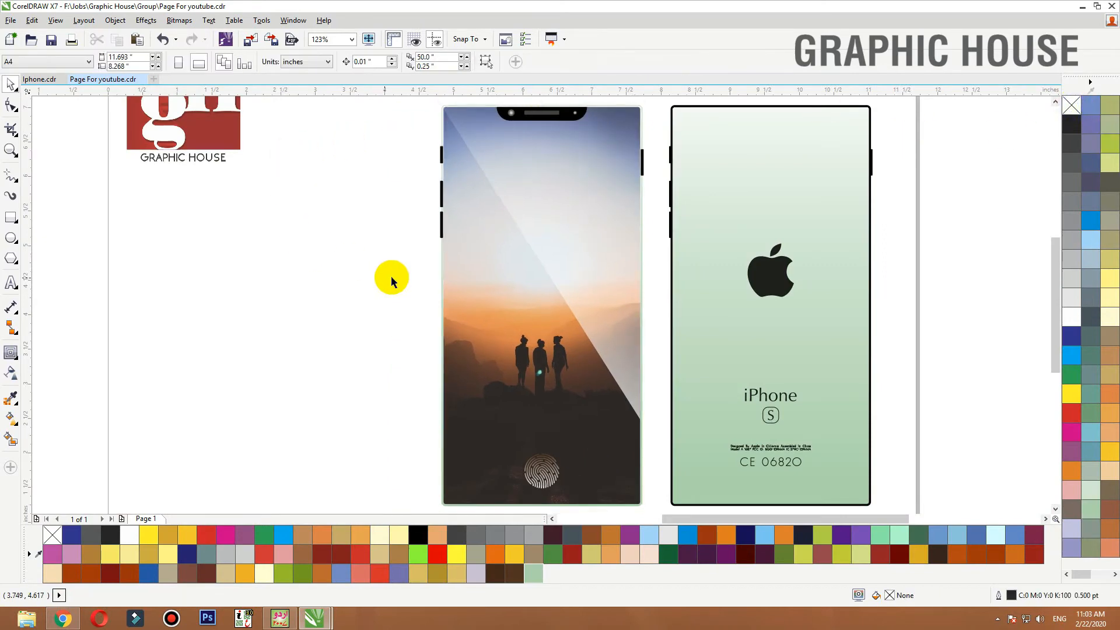
{"action": "left_click", "coordinate": [443, 433]}
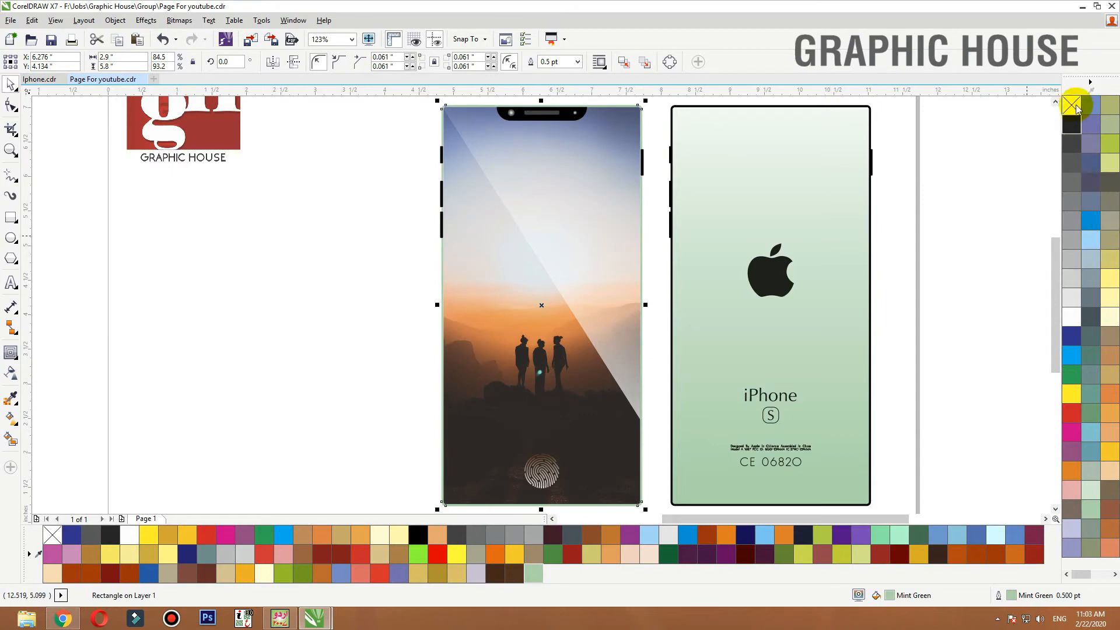
{"action": "left_click", "coordinate": [282, 158]}
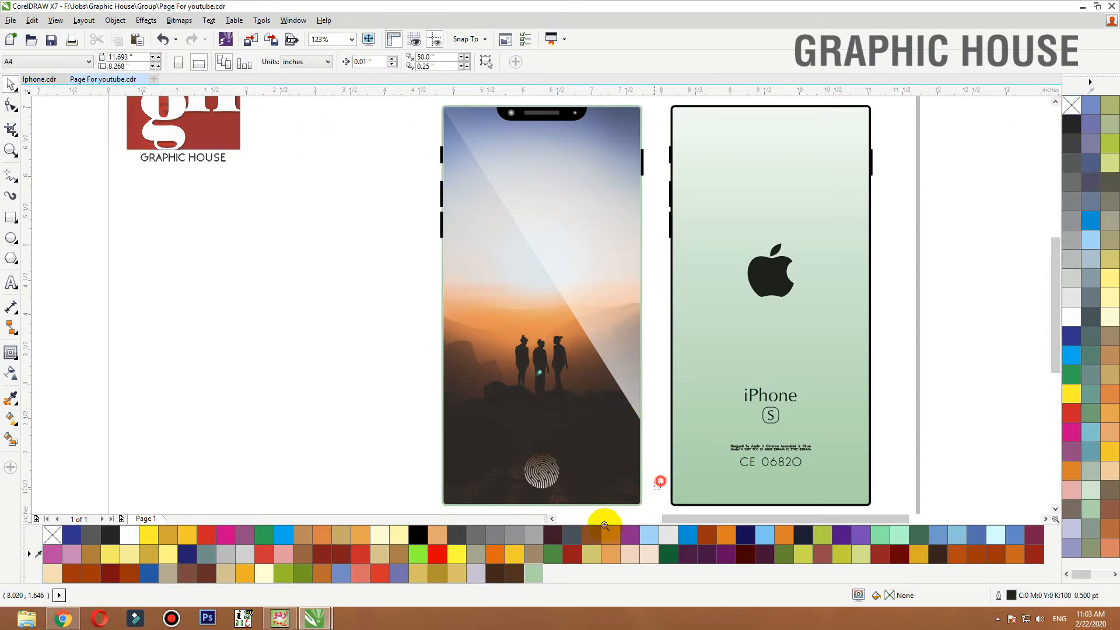
Examine the front phone's green border, corners and notch, and compare them with the back view's black frame
{"action": "scroll", "coordinate": [673, 362], "scroll_direction": "up", "scroll_amount": 4}
{"action": "scroll", "coordinate": [643, 368], "scroll_direction": "down", "scroll_amount": 5}
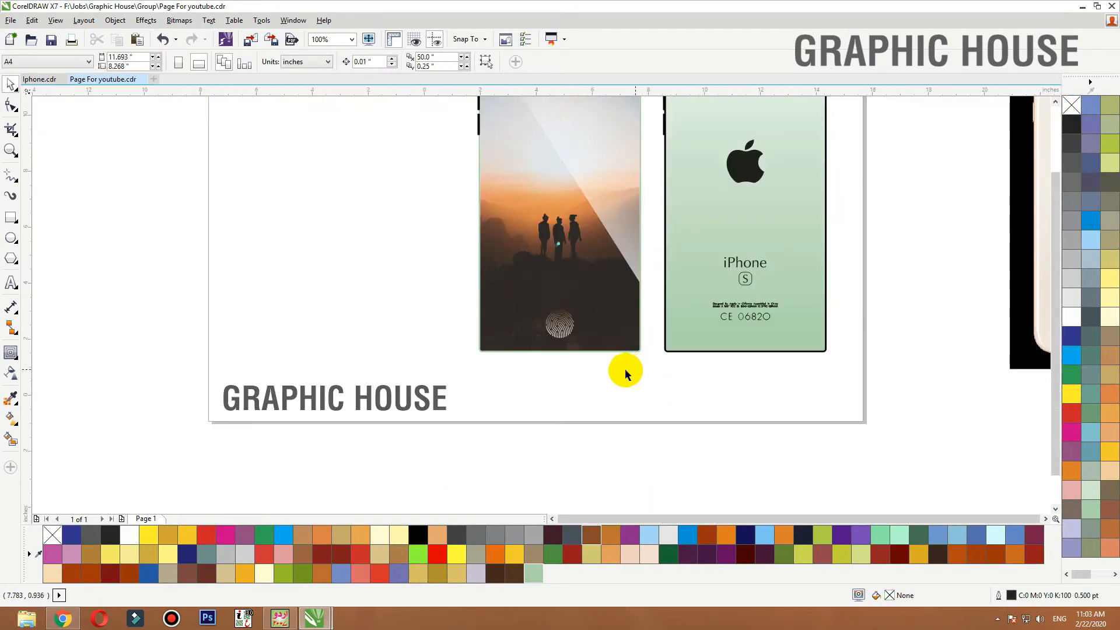
{"action": "scroll", "coordinate": [625, 369], "scroll_direction": "down", "scroll_amount": 2}
{"action": "scroll", "coordinate": [642, 228], "scroll_direction": "up", "scroll_amount": 5}
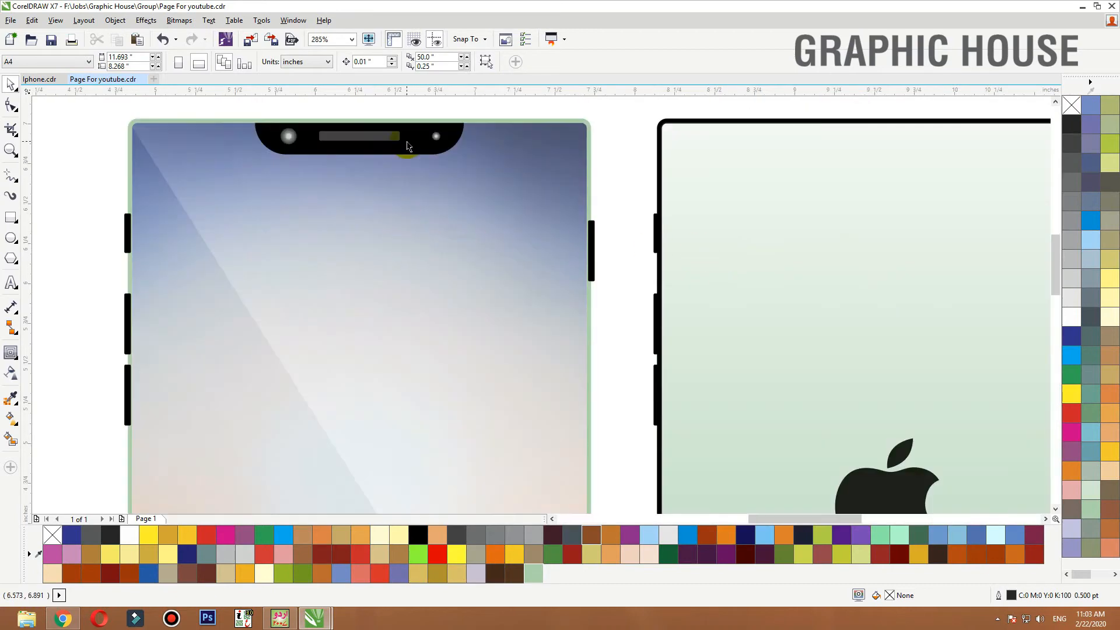
{"action": "scroll", "coordinate": [379, 154], "scroll_direction": "down", "scroll_amount": 3}
{"action": "left_click_drag", "start_coordinate": [300, 118], "coordinate": [642, 420]}
{"action": "scroll", "coordinate": [642, 421], "scroll_direction": "up", "scroll_amount": 2}
{"action": "left_click", "coordinate": [776, 331]}
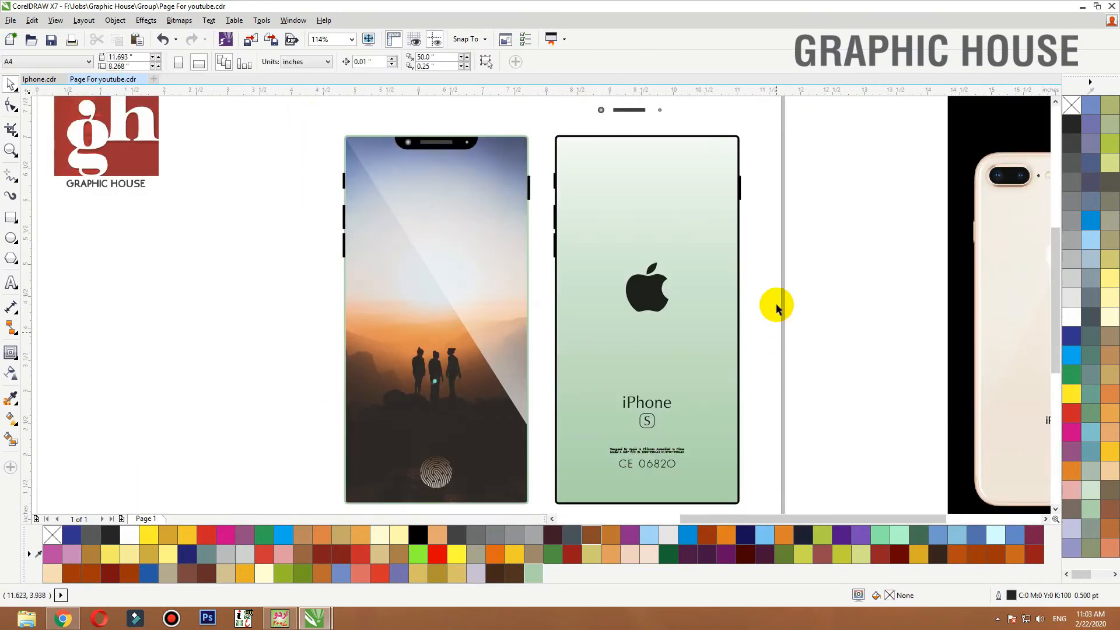
{"action": "left_click", "coordinate": [723, 334]}
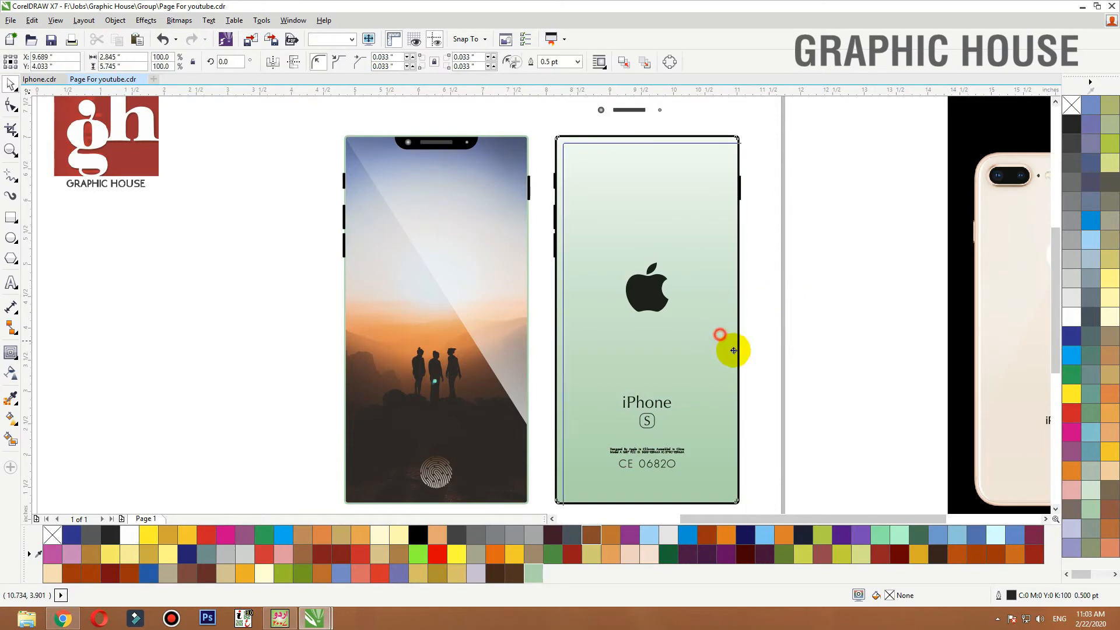
{"action": "left_click", "coordinate": [792, 325]}
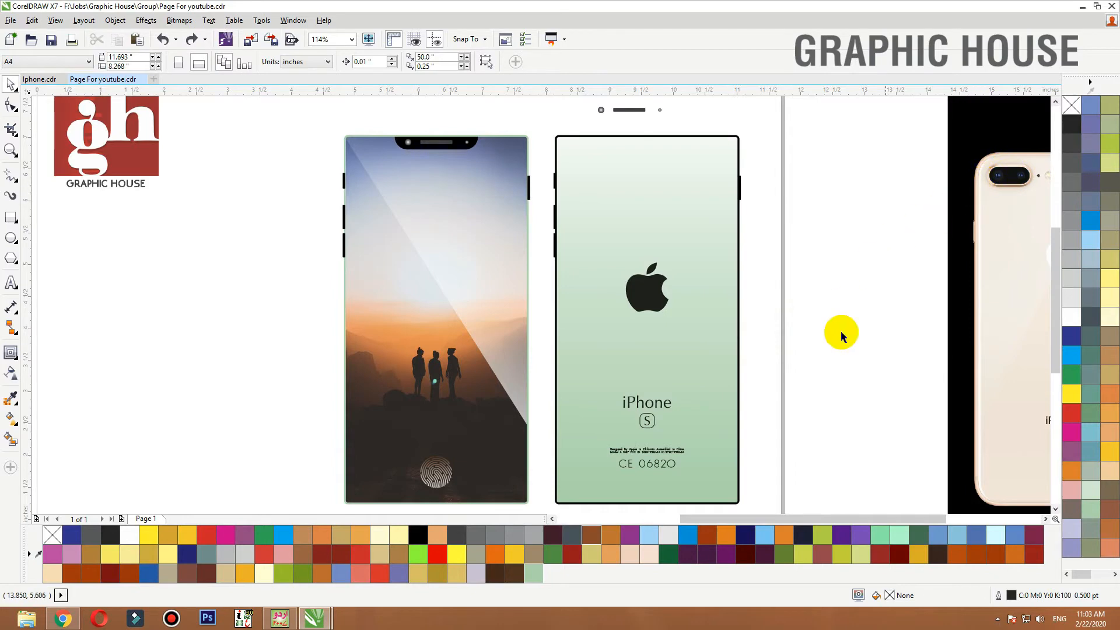
Recolour the outlines of the CE 06820 marking and the small two-line text above it to Mint Green
{"action": "left_click_drag", "start_coordinate": [798, 361], "coordinate": [460, 527]}
{"action": "left_click", "coordinate": [635, 349]}
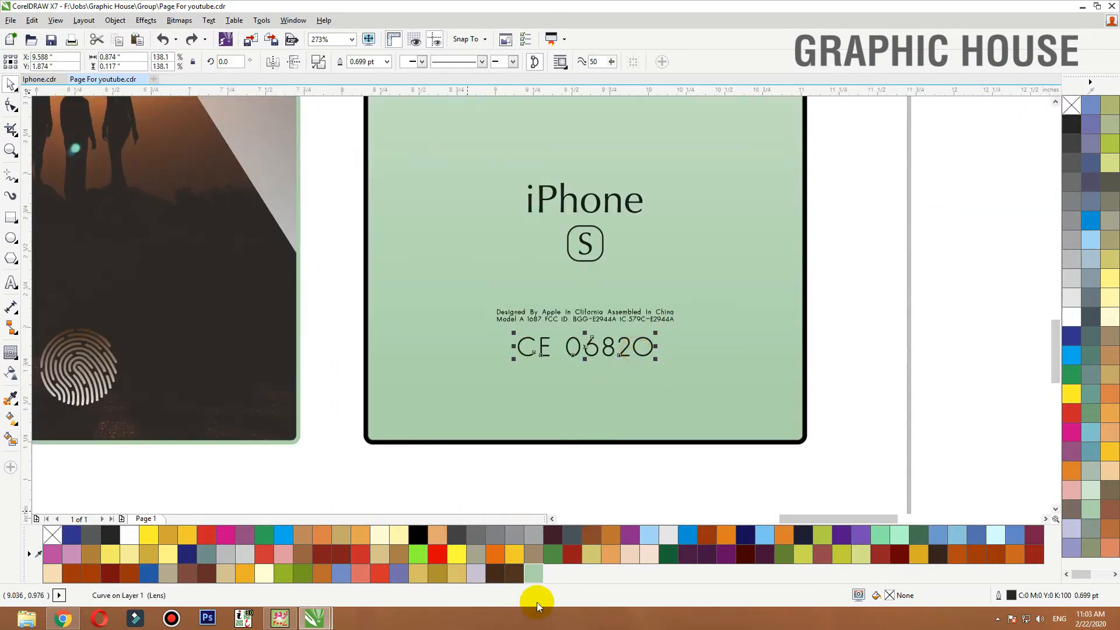
{"action": "left_click", "coordinate": [532, 579]}
{"action": "left_click", "coordinate": [659, 317]}
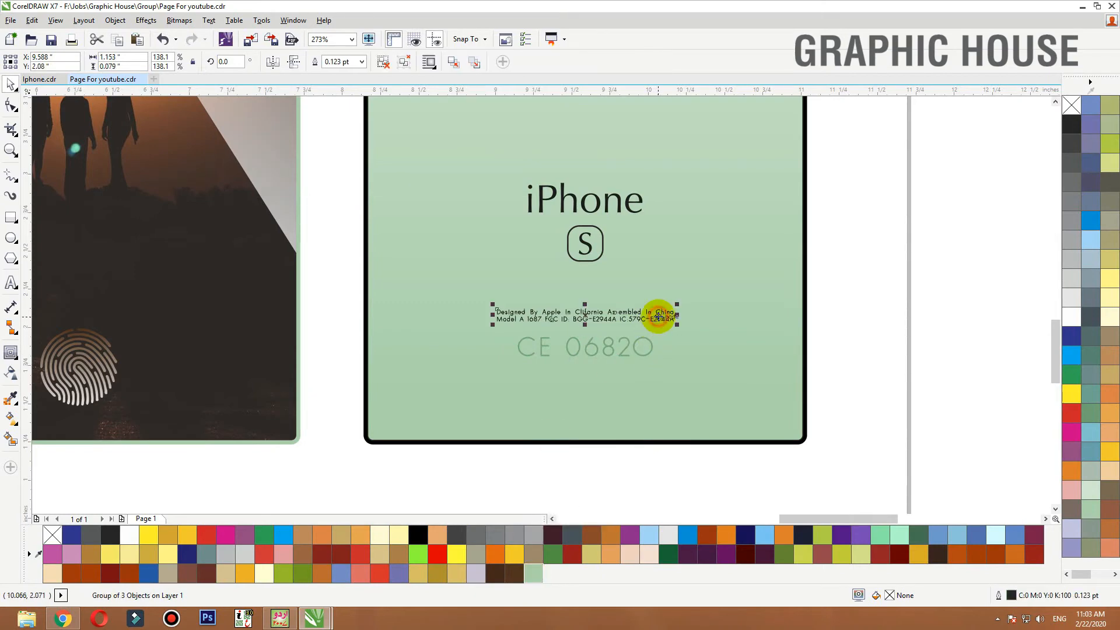
{"action": "left_click", "coordinate": [527, 576]}
Fill the boxed S symbol and the iPhone lettering on the back panel with Mint Green
{"action": "left_click", "coordinate": [589, 245]}
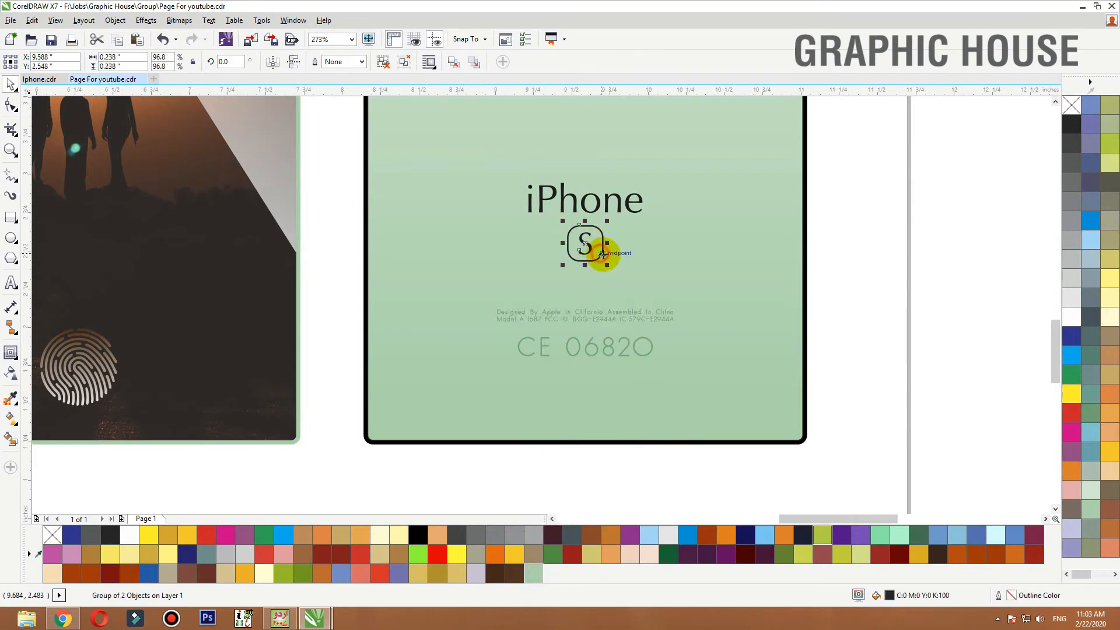
{"action": "left_click", "coordinate": [537, 569]}
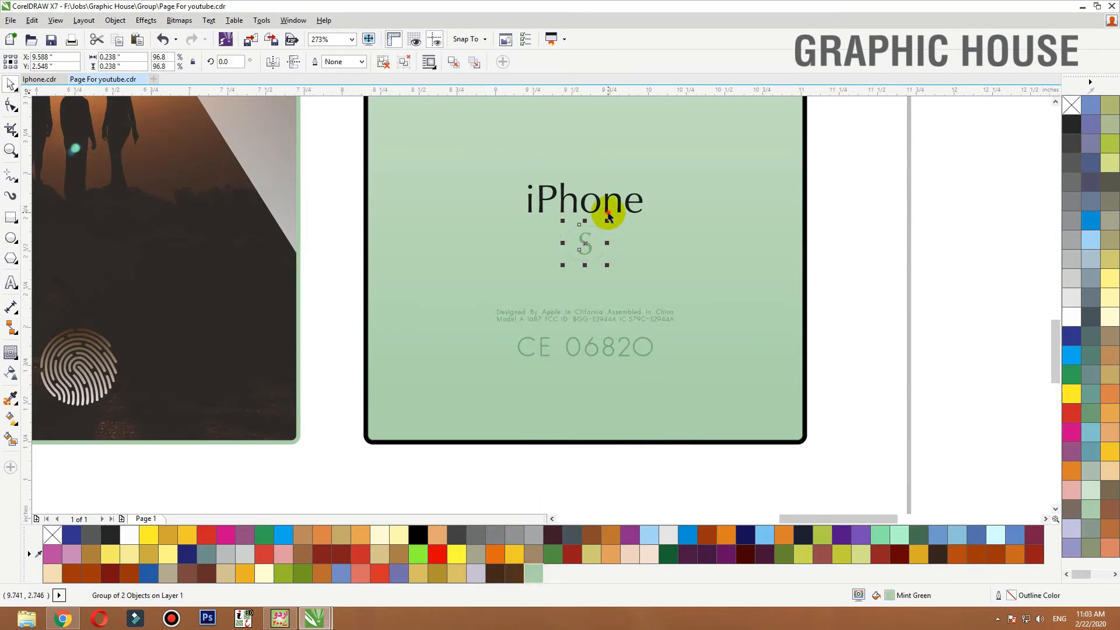
{"action": "left_click", "coordinate": [609, 217]}
{"action": "left_click", "coordinate": [527, 578]}
Fill the iPhone lettering and boxed S with a darker green, C52 M15 Y51 K0, and add that colour to the palette
{"action": "left_click_drag", "start_coordinate": [889, 179], "coordinate": [424, 420]}
{"action": "left_click_drag", "start_coordinate": [953, 130], "coordinate": [485, 286]}
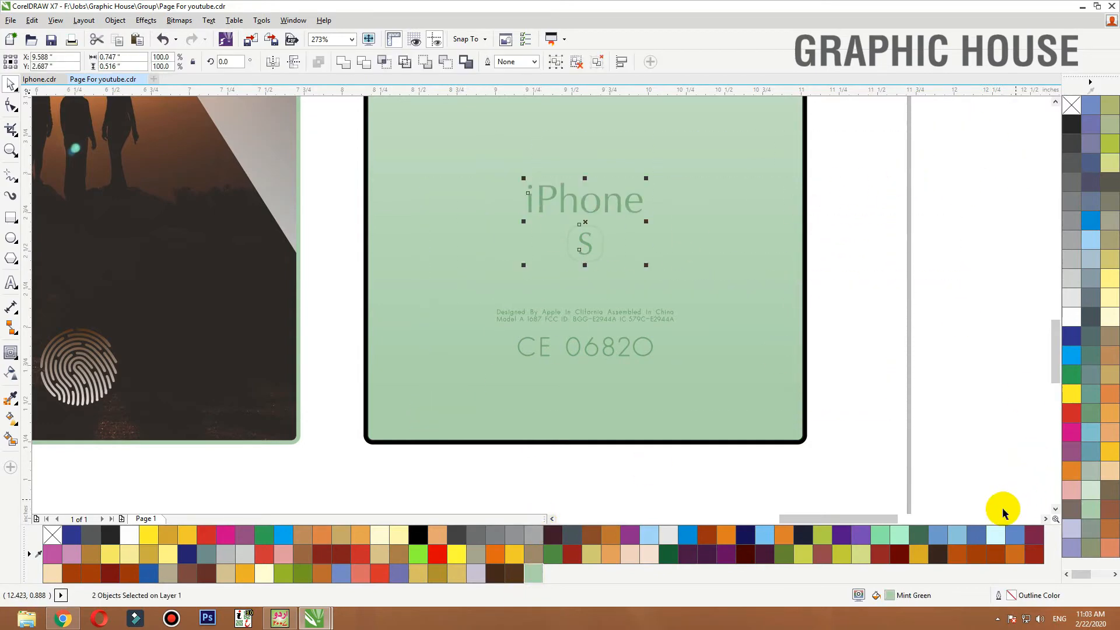
{"action": "double_click", "coordinate": [890, 596]}
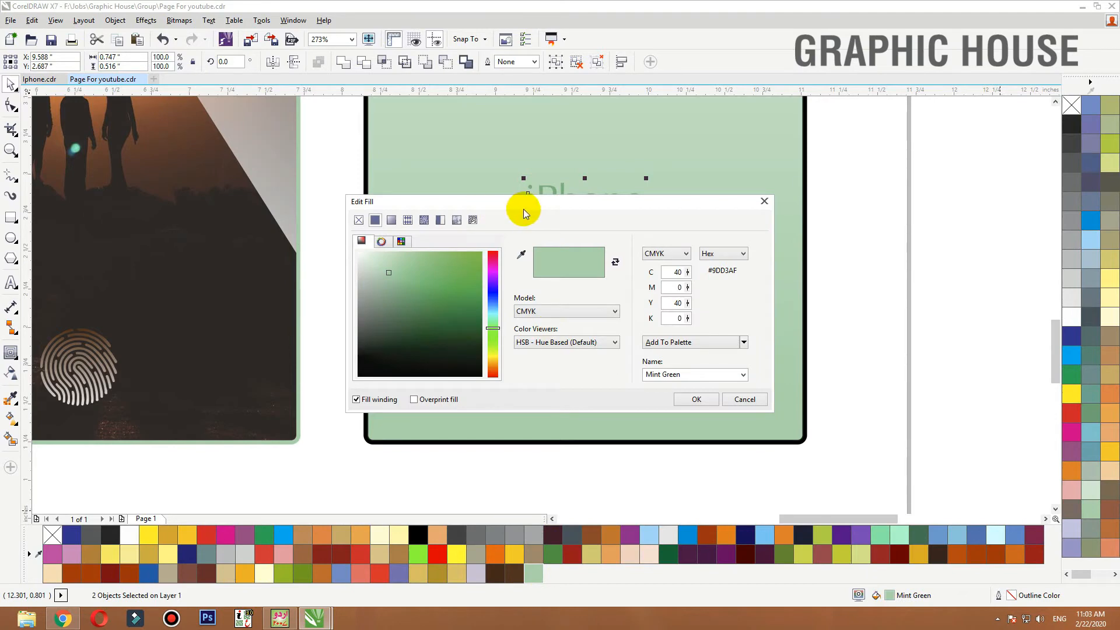
{"action": "left_click_drag", "start_coordinate": [516, 212], "coordinate": [924, 90]}
{"action": "left_click", "coordinate": [804, 155]}
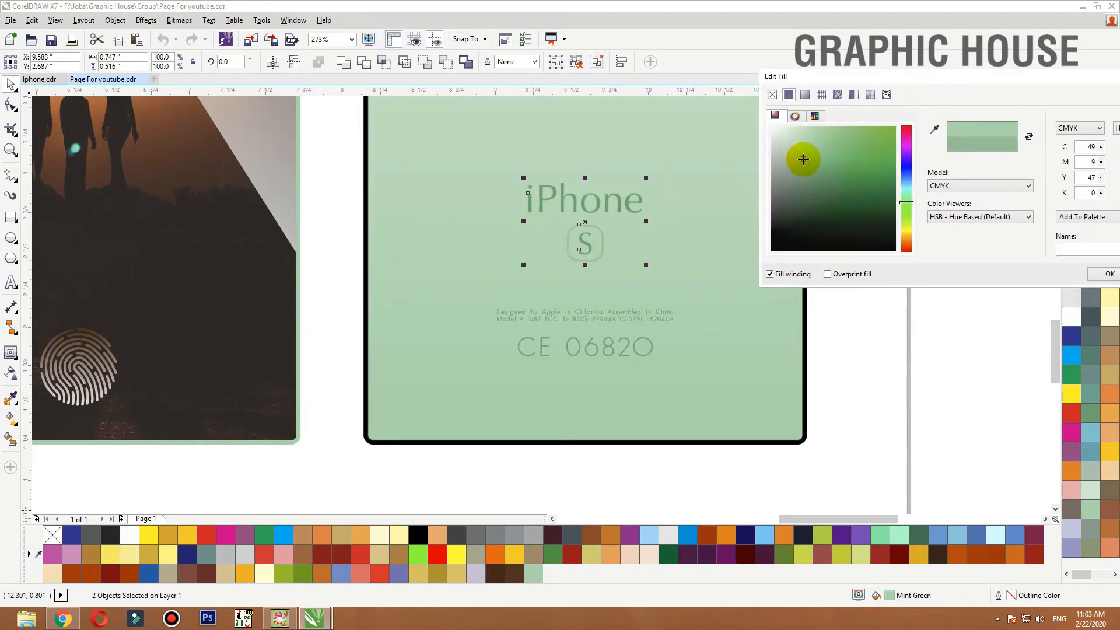
{"action": "left_click", "coordinate": [803, 164]}
{"action": "left_click", "coordinate": [1084, 217]}
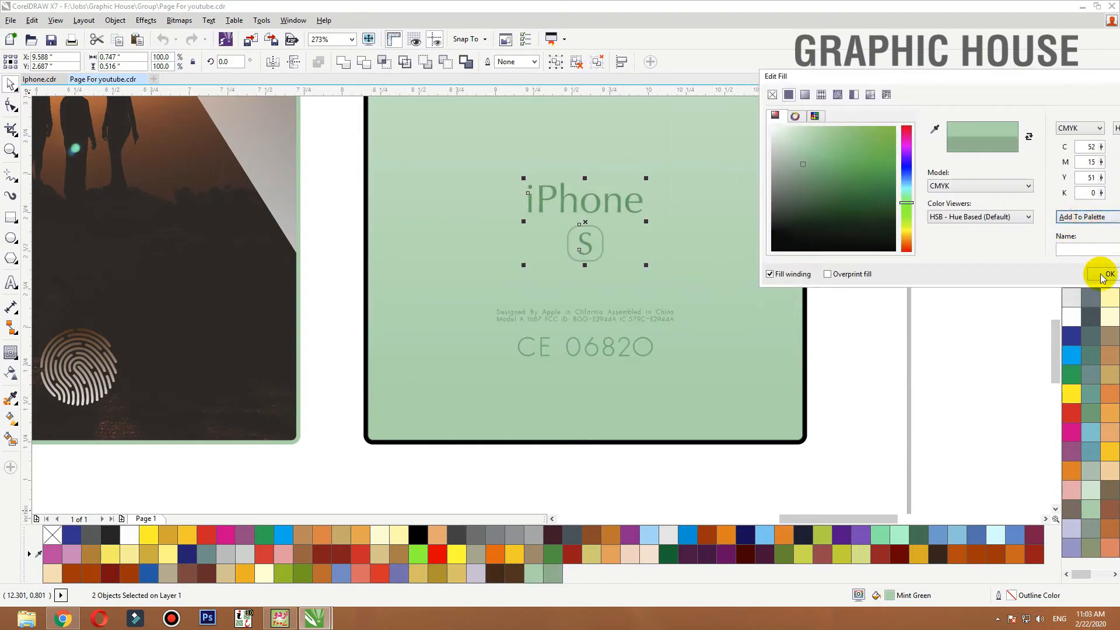
{"action": "left_click", "coordinate": [1102, 274]}
Apply the new darker green to the outlines of the small two-line text and the CE 06820 marking
{"action": "left_click_drag", "start_coordinate": [908, 266], "coordinate": [418, 399]}
{"action": "left_click", "coordinate": [552, 572]}
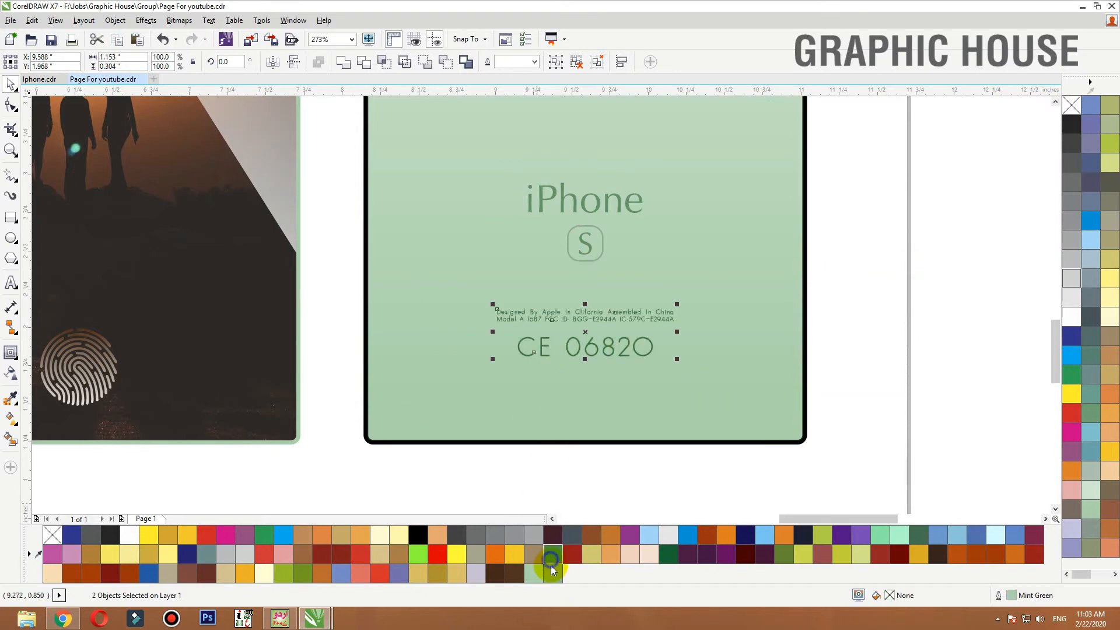
{"action": "left_click", "coordinate": [720, 417]}
{"action": "key", "text": "shift+F2"}
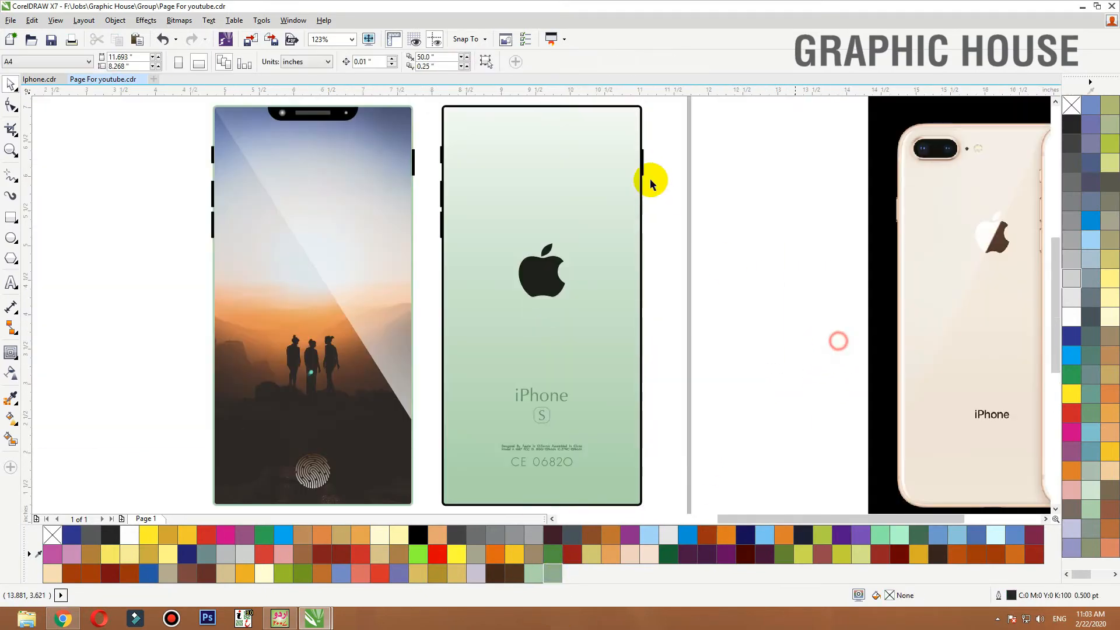
Fill the back phone's black body rectangle with Mint Green and clear the dark outline around its gradient panel
{"action": "left_click", "coordinate": [642, 117]}
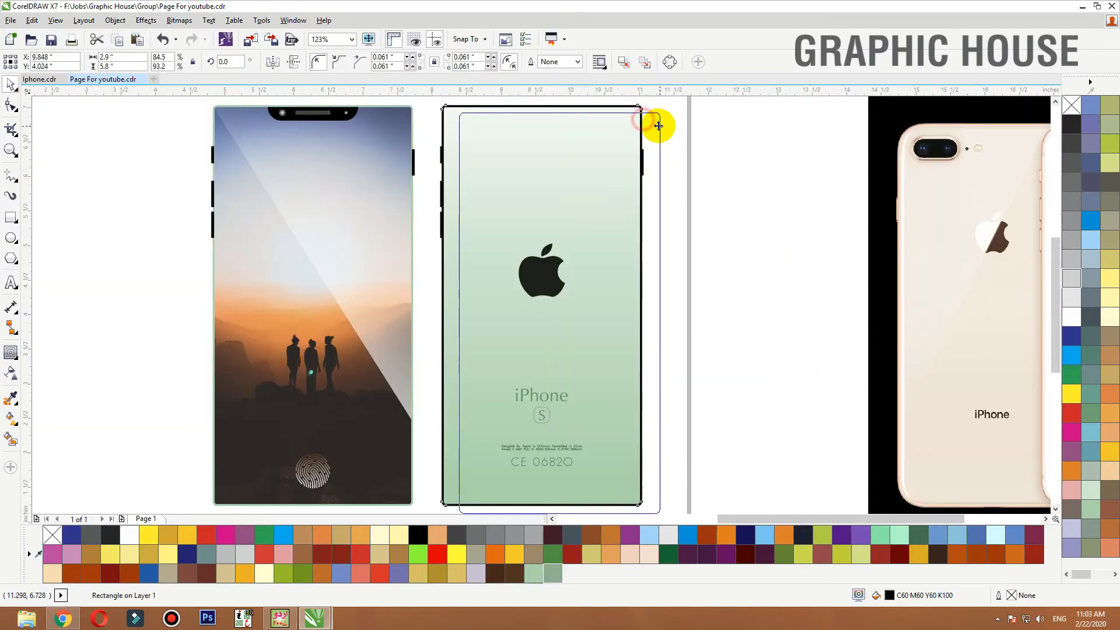
{"action": "left_click", "coordinate": [537, 581]}
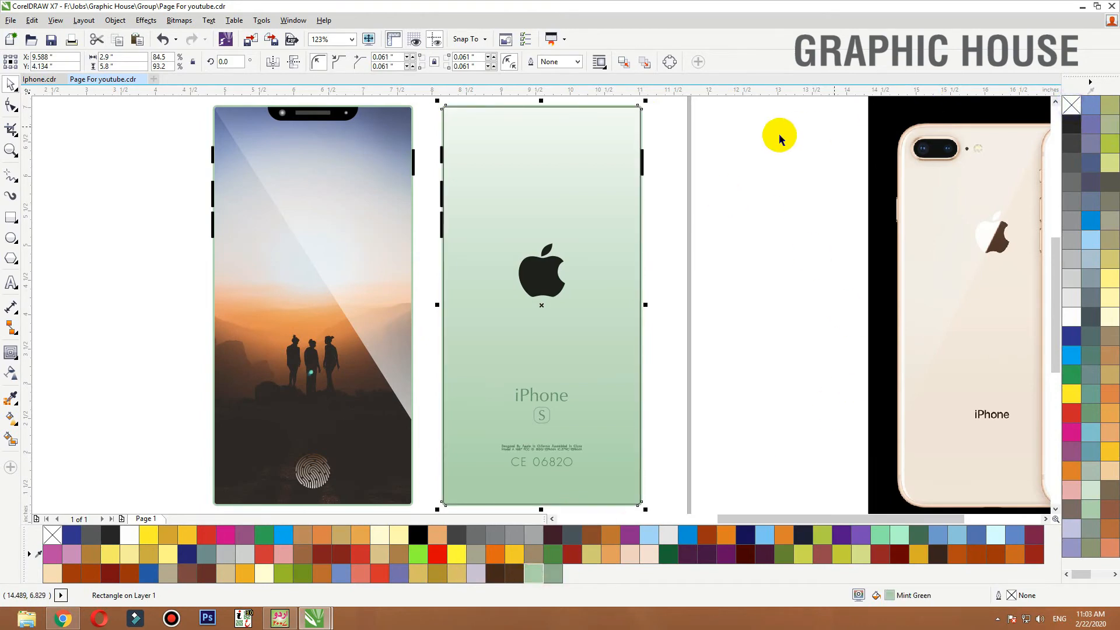
{"action": "left_click", "coordinate": [621, 138]}
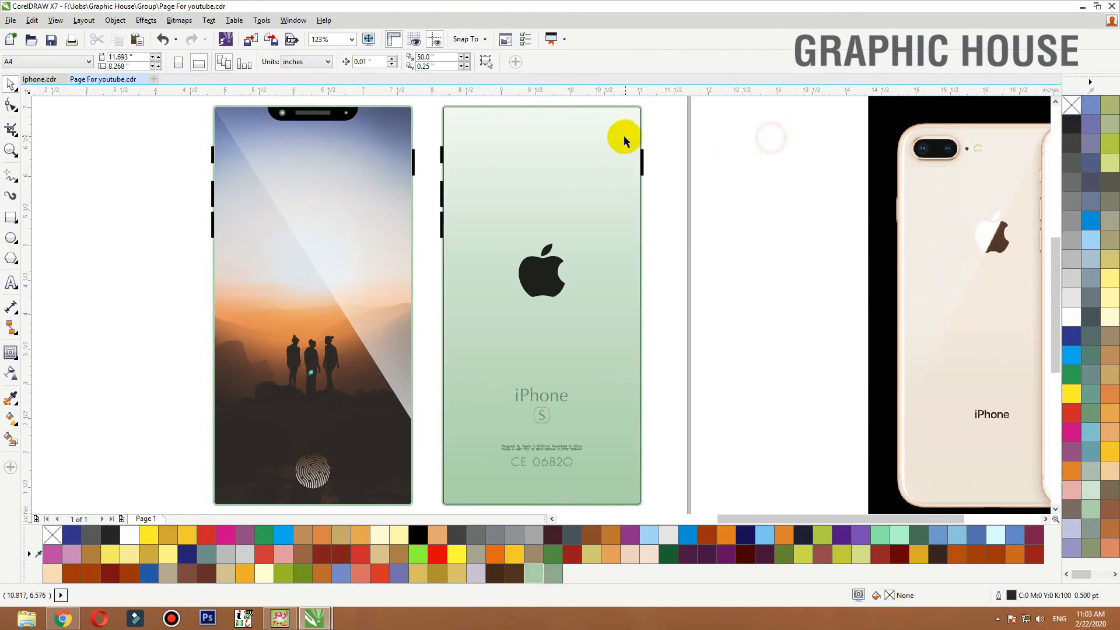
{"action": "left_click", "coordinate": [753, 180]}
{"action": "left_click_drag", "start_coordinate": [698, 119], "coordinate": [144, 127]}
{"action": "left_click", "coordinate": [130, 173]}
Fill the front phone's side buttons on both edges with the darker green, C52 M15 Y51 K0
{"action": "scroll", "coordinate": [460, 197], "scroll_direction": "down", "scroll_amount": 1}
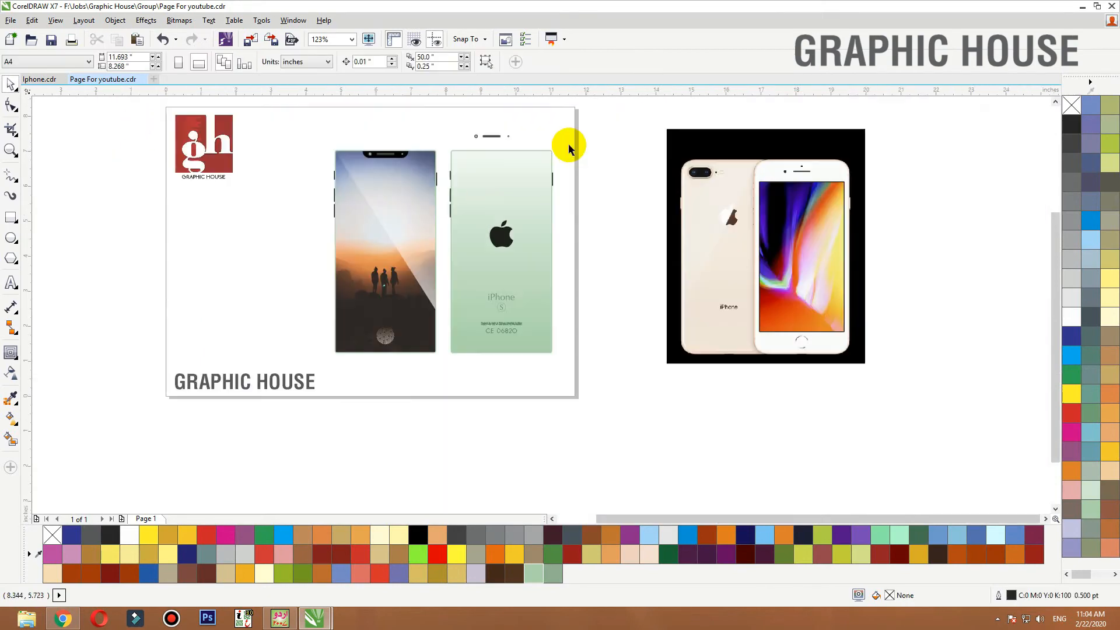
{"action": "left_click_drag", "start_coordinate": [606, 120], "coordinate": [284, 387]}
{"action": "key", "text": "shift+F2"}
{"action": "left_click_drag", "start_coordinate": [248, 305], "coordinate": [355, 162]}
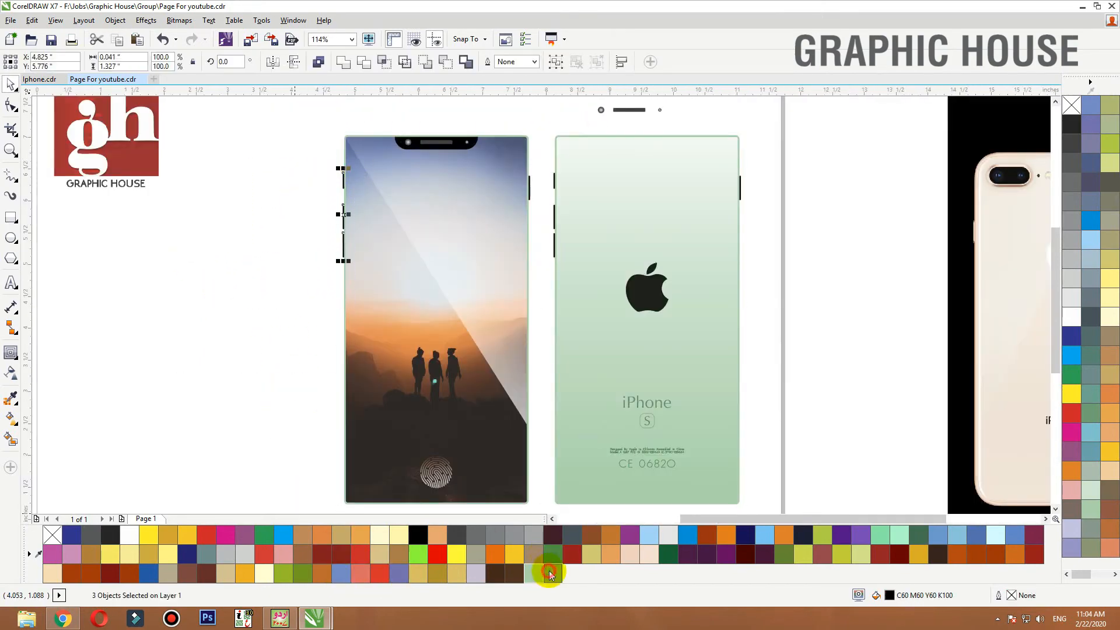
{"action": "left_click", "coordinate": [268, 263]}
{"action": "left_click", "coordinate": [529, 178]}
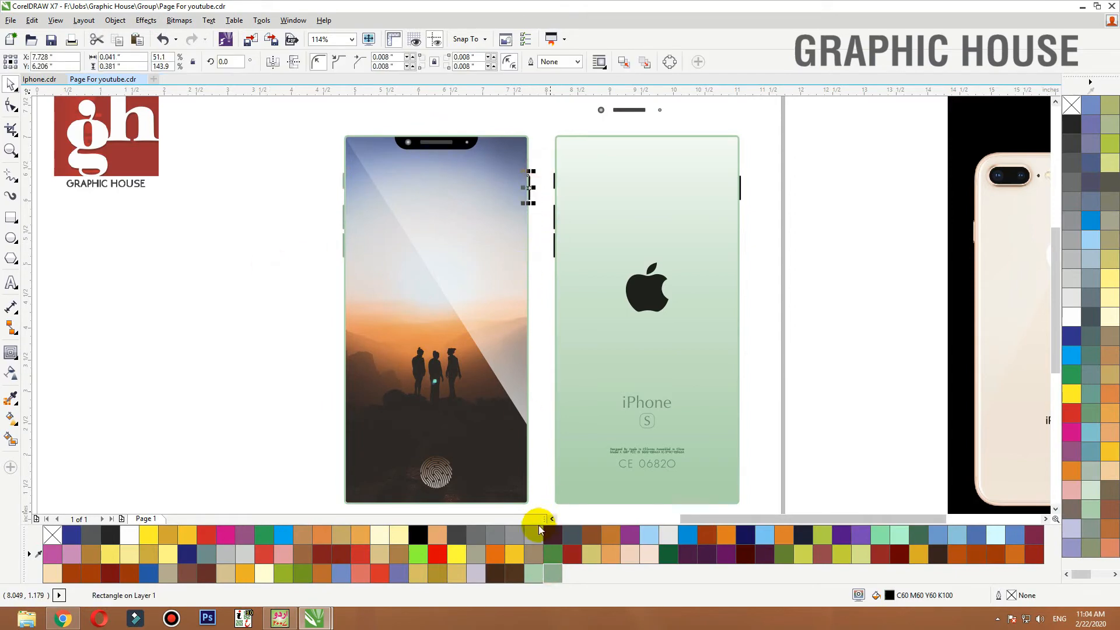
{"action": "left_click", "coordinate": [552, 574]}
Fill the back phone's side buttons on both edges with the same darker green
{"action": "left_click_drag", "start_coordinate": [801, 271], "coordinate": [534, 156]}
{"action": "left_click", "coordinate": [556, 574]}
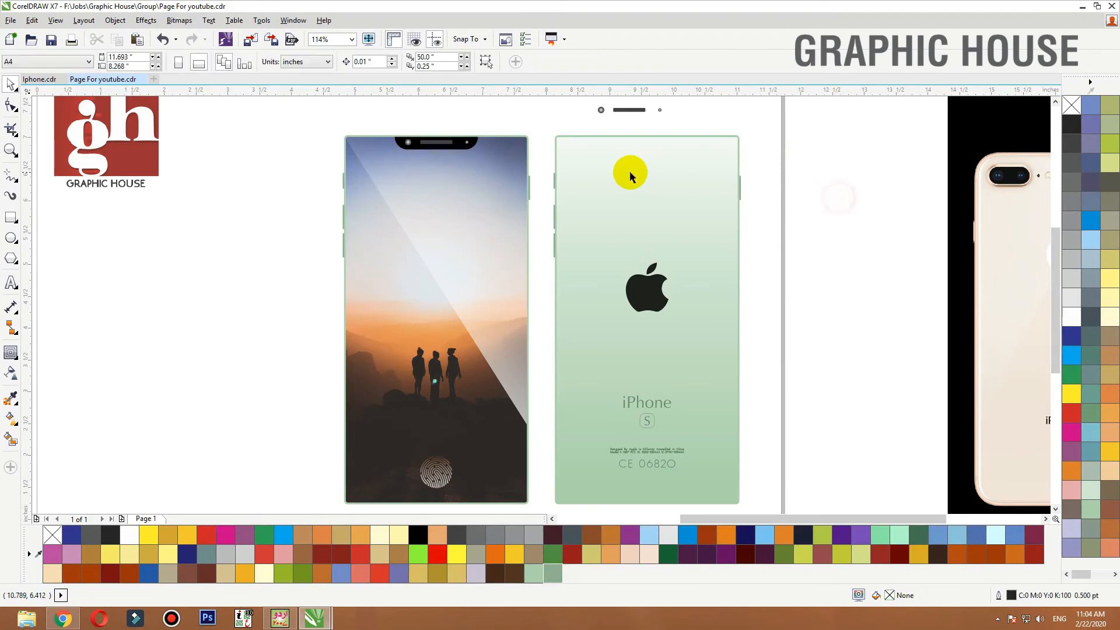
{"action": "scroll", "coordinate": [628, 173], "scroll_direction": "down", "scroll_amount": 3}
{"action": "left_click_drag", "start_coordinate": [736, 125], "coordinate": [383, 411]}
{"action": "key", "text": "shift+F2"}
{"action": "left_click", "coordinate": [762, 262]}
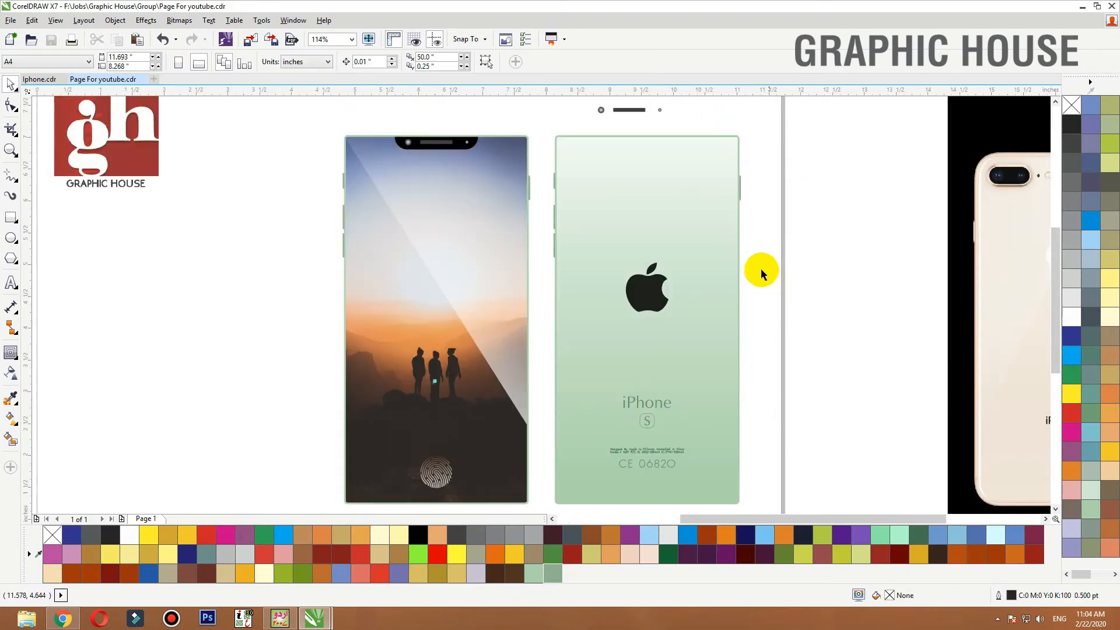
Nudge the back panel's lettering group slightly down and move the Apple logo higher on the panel
{"action": "left_click_drag", "start_coordinate": [816, 352], "coordinate": [542, 488]}
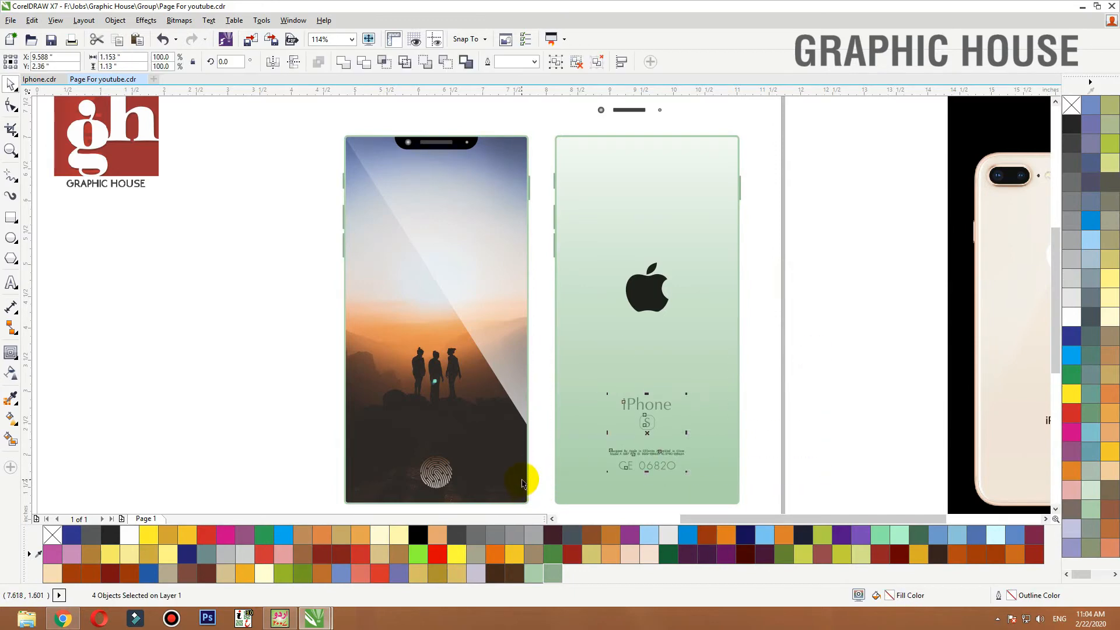
{"action": "left_click", "coordinate": [649, 297]}
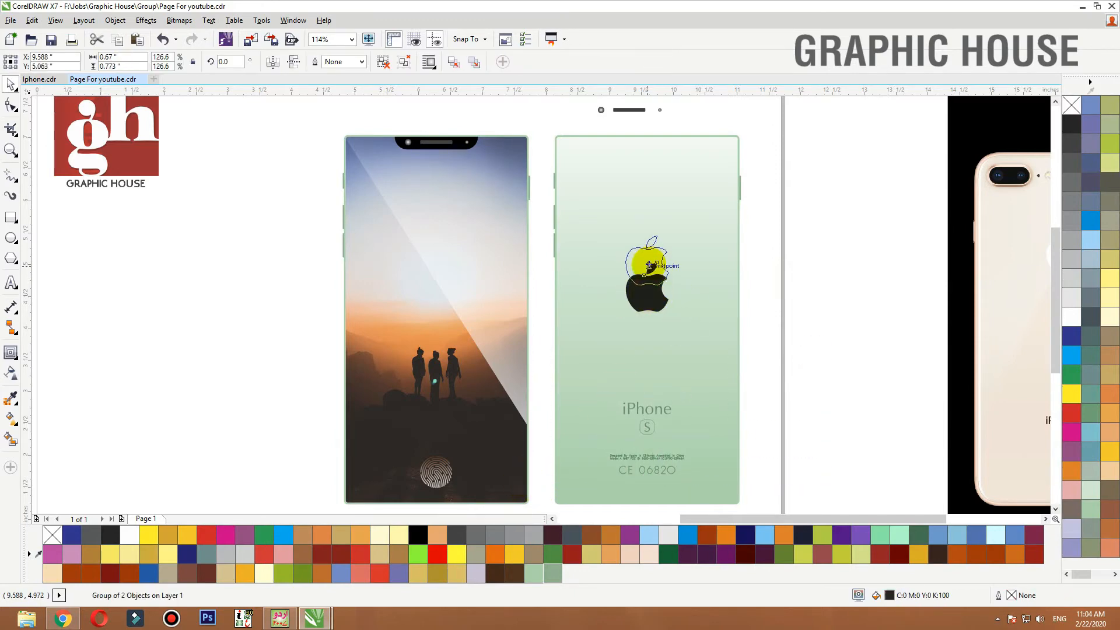
{"action": "key", "text": "Down"}
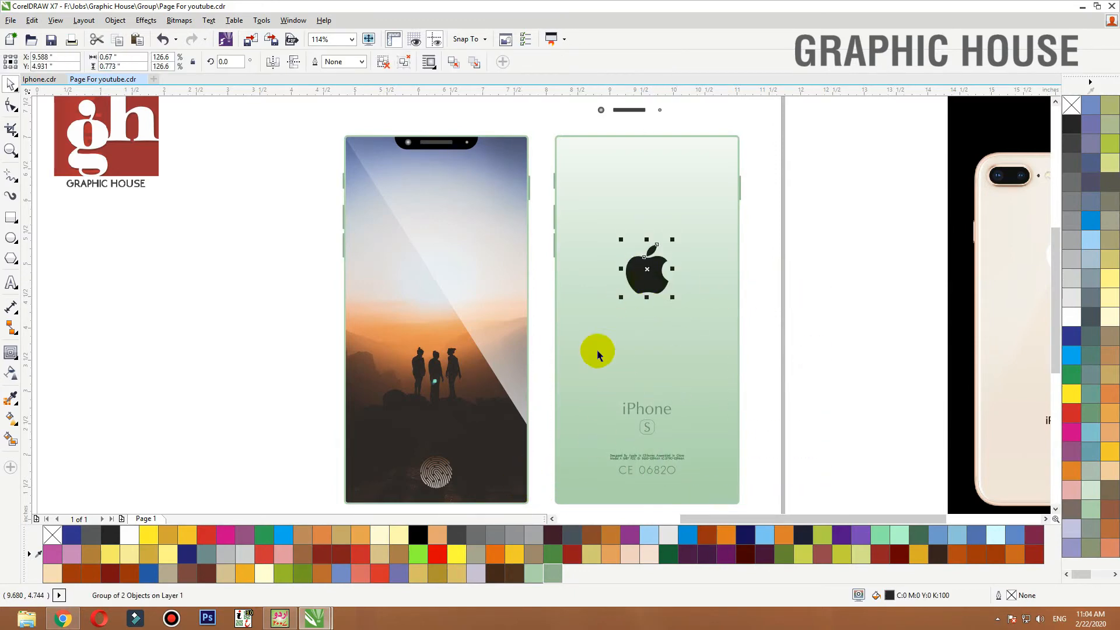
Fill the Apple logo with the darker green and shift it a little higher on the back panel
{"action": "left_click", "coordinate": [549, 573]}
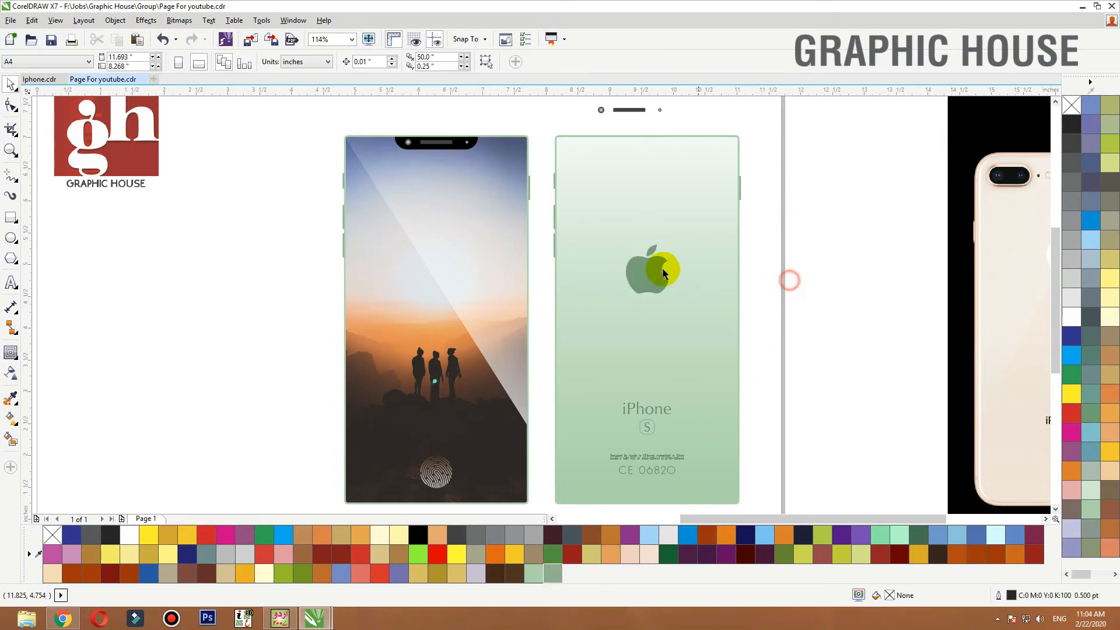
{"action": "left_click_drag", "start_coordinate": [654, 277], "coordinate": [653, 277]}
{"action": "left_click", "coordinate": [691, 336], "text": "shift"}
{"action": "left_click_drag", "start_coordinate": [848, 313], "coordinate": [573, 490]}
{"action": "left_click", "coordinate": [658, 353]}
{"action": "left_click", "coordinate": [751, 295]}
{"action": "scroll", "coordinate": [751, 295], "scroll_direction": "down", "scroll_amount": 3}
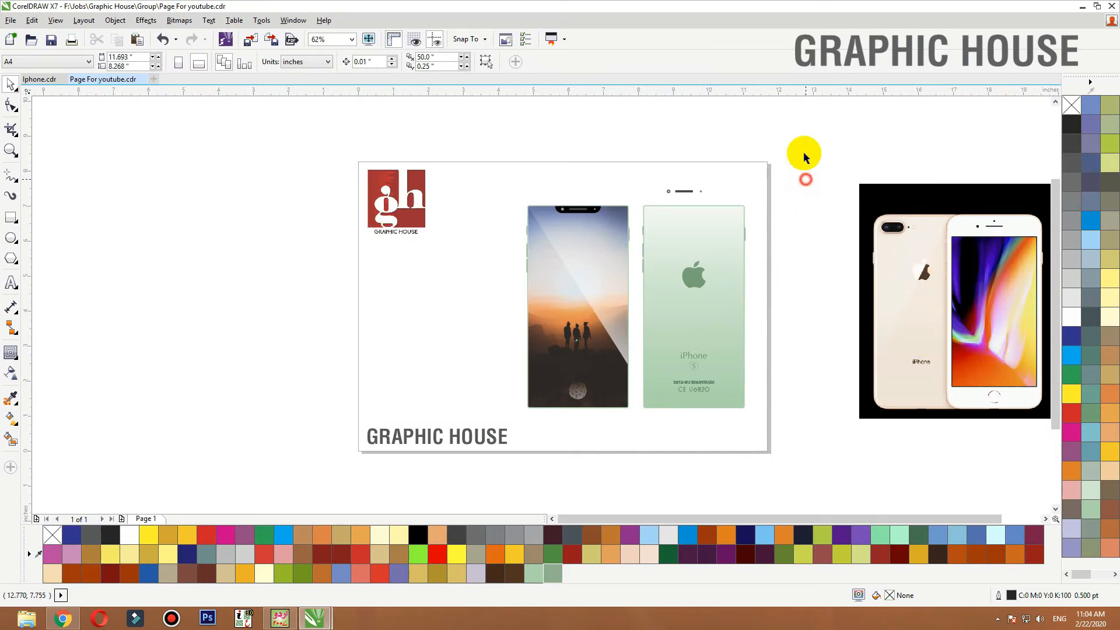
{"action": "left_click_drag", "start_coordinate": [803, 155], "coordinate": [455, 430]}
{"action": "key", "text": "shift+F2"}
{"action": "left_click", "coordinate": [782, 236]}
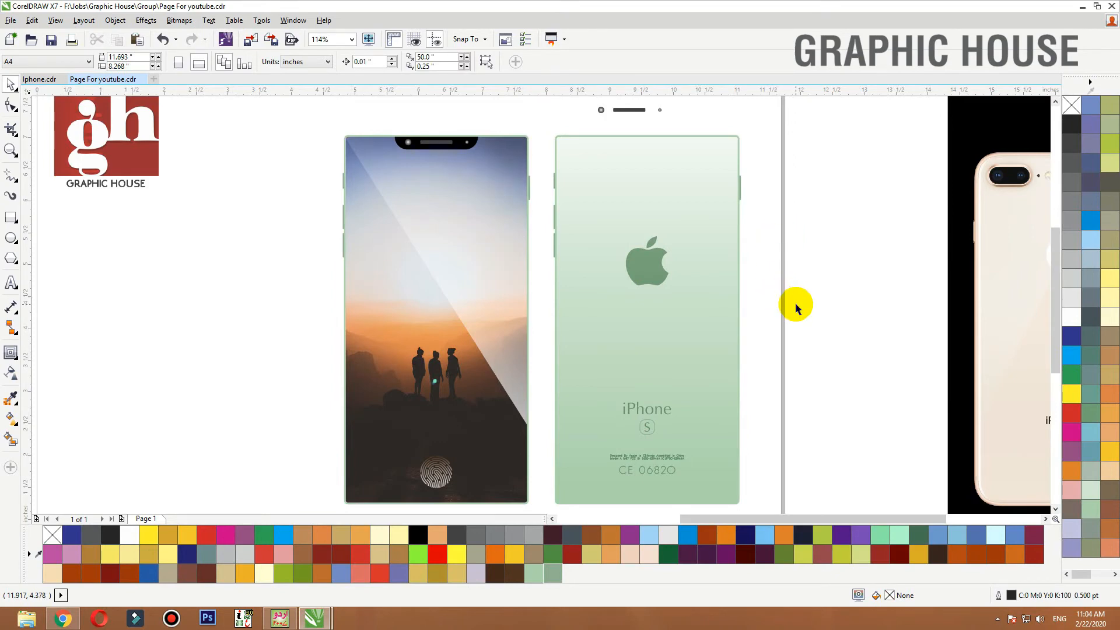
Draw a vertical camera strip about 0.36 by 2 inches near the back's upper-left corner, filled C52 M15 Y51 K0 without outline
{"action": "left_click_drag", "start_coordinate": [538, 239], "coordinate": [797, 103]}
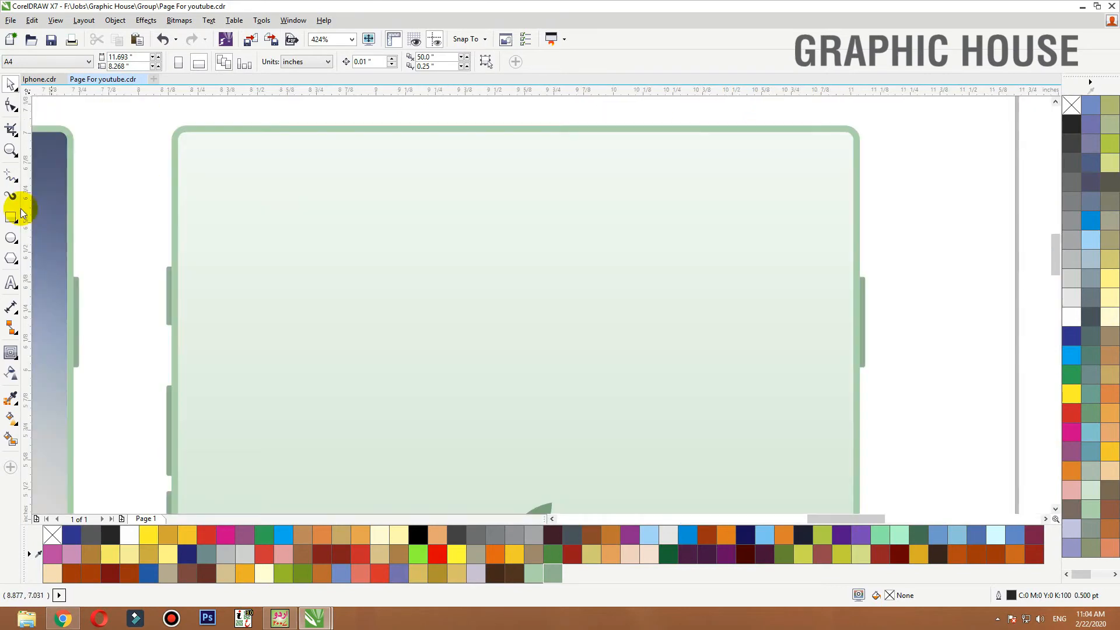
{"action": "left_click", "coordinate": [12, 216]}
{"action": "scroll", "coordinate": [237, 149], "scroll_direction": "down", "scroll_amount": 3}
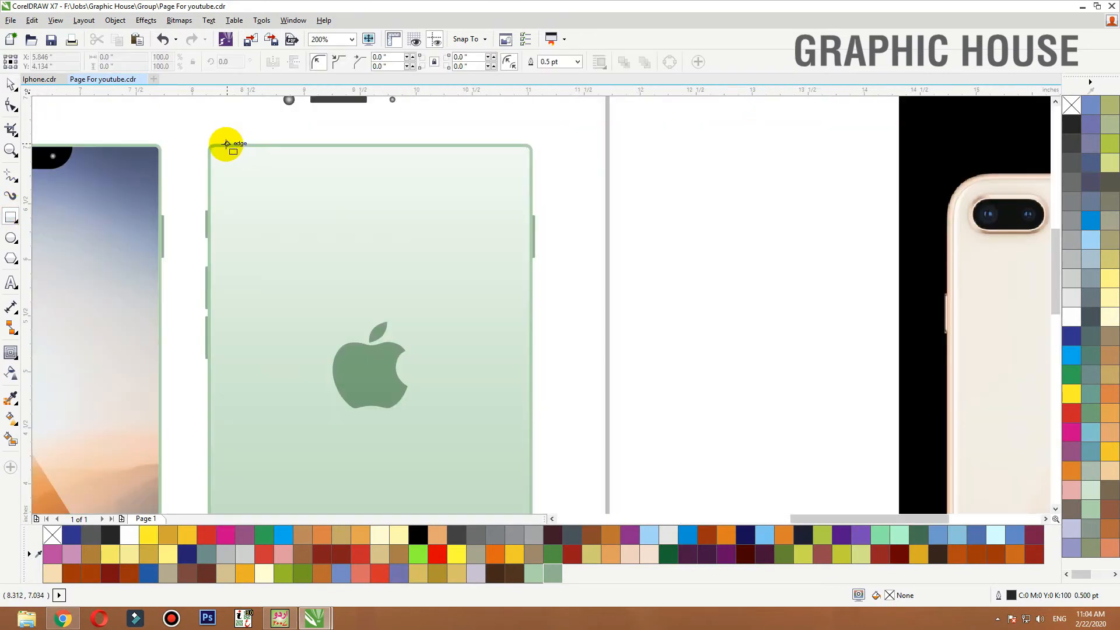
{"action": "mouse_move", "coordinate": [223, 144]}
{"action": "left_mouse_down"}
{"action": "mouse_move", "coordinate": [280, 350]}
{"action": "mouse_move", "coordinate": [263, 367]}
{"action": "left_mouse_up"}
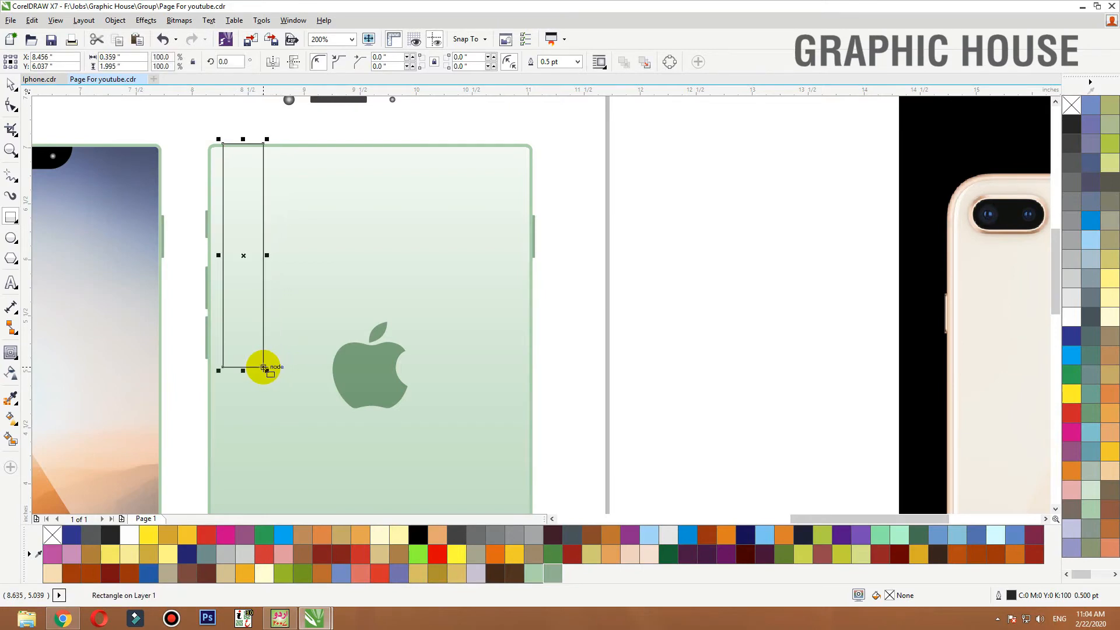
{"action": "left_click", "coordinate": [551, 573]}
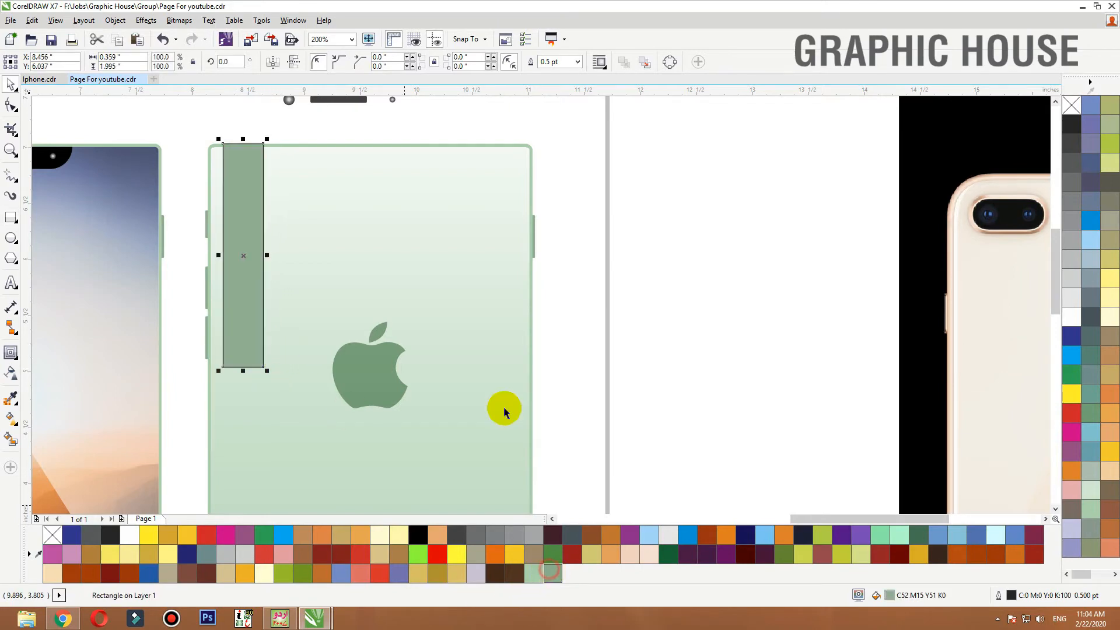
{"action": "right_click", "coordinate": [1071, 106]}
{"action": "left_click", "coordinate": [720, 185]}
Copy the round lens from above the back phone onto the camera strip, enlarge it to about 0.21 inches, and centre it across the strip
{"action": "scroll", "coordinate": [560, 225], "scroll_direction": "down", "scroll_amount": 2}
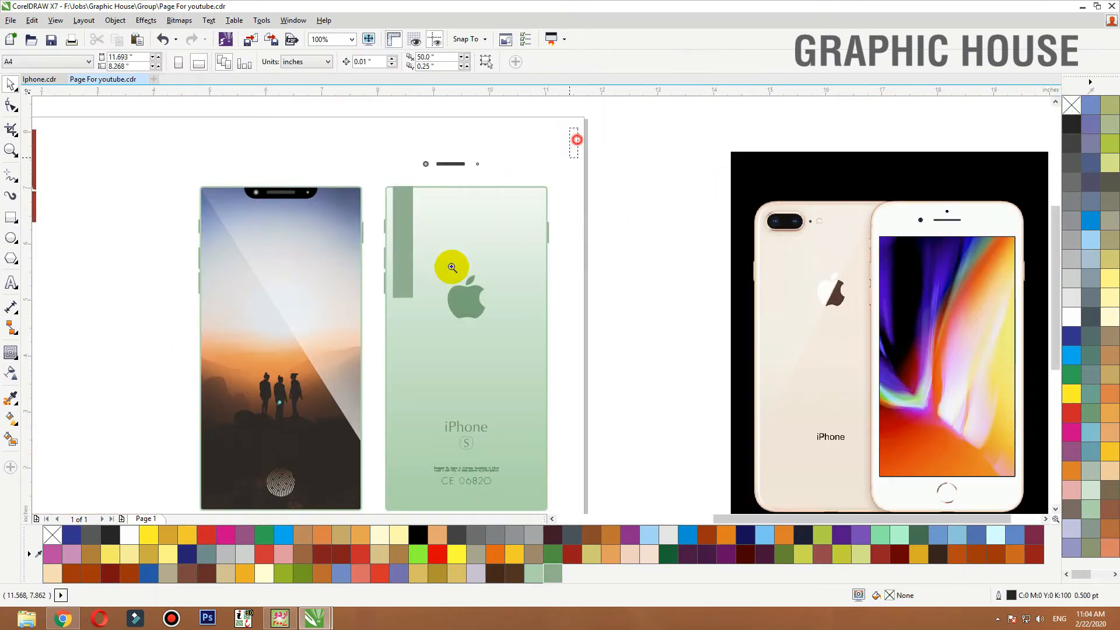
{"action": "scroll", "coordinate": [373, 313], "scroll_direction": "up", "scroll_amount": 2}
{"action": "left_click", "coordinate": [466, 176]}
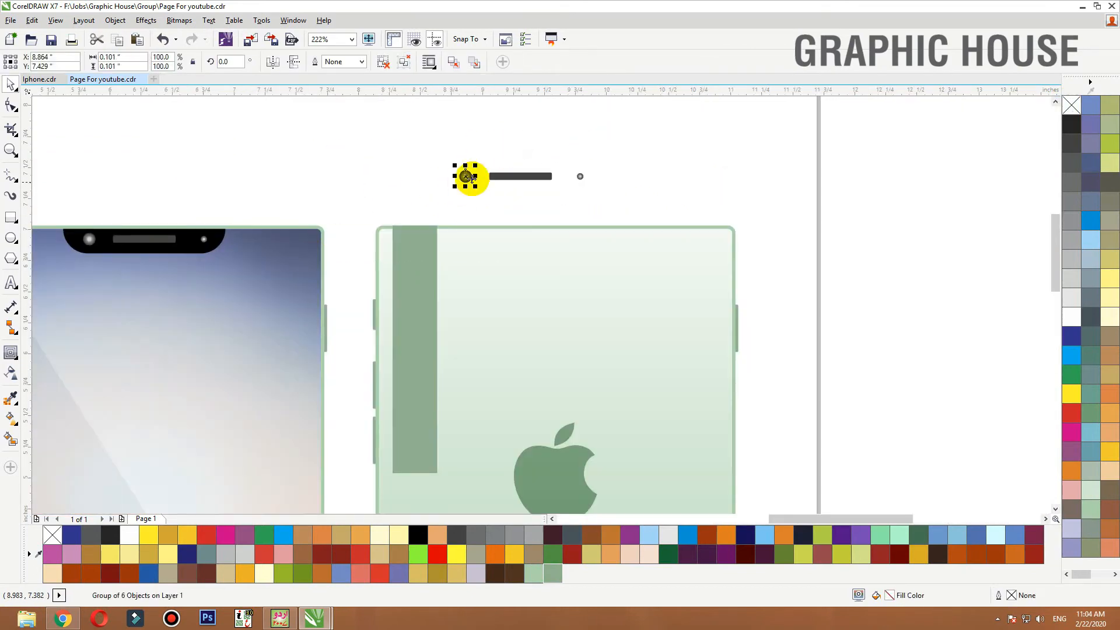
{"action": "left_click_drag", "start_coordinate": [414, 265], "coordinate": [413, 265]}
{"action": "right_click", "coordinate": [413, 265]}
{"action": "left_click", "coordinate": [465, 202]}
{"action": "key", "text": "F2"}
{"action": "left_click_drag", "start_coordinate": [492, 212], "coordinate": [364, 305]}
{"action": "left_click", "coordinate": [500, 318]}
{"action": "mouse_move", "coordinate": [510, 304]}
{"action": "left_mouse_down"}
{"action": "mouse_move", "coordinate": [544, 274]}
{"action": "mouse_move", "coordinate": [548, 323]}
{"action": "left_mouse_up"}
{"action": "left_click", "coordinate": [534, 263], "text": "shift"}
{"action": "key", "text": "c"}
Duplicate the lens down the camera strip at equal spacing to make a column of five
{"action": "left_click", "coordinate": [572, 140]}
{"action": "scroll", "coordinate": [572, 141], "scroll_direction": "down", "scroll_amount": 1}
{"action": "right_click", "coordinate": [548, 323]}
{"action": "scroll", "coordinate": [556, 182], "scroll_direction": "down", "scroll_amount": 1}
{"action": "key", "text": "F2"}
{"action": "left_click_drag", "start_coordinate": [681, 170], "coordinate": [402, 475]}
{"action": "key", "text": "ctrl+r"}
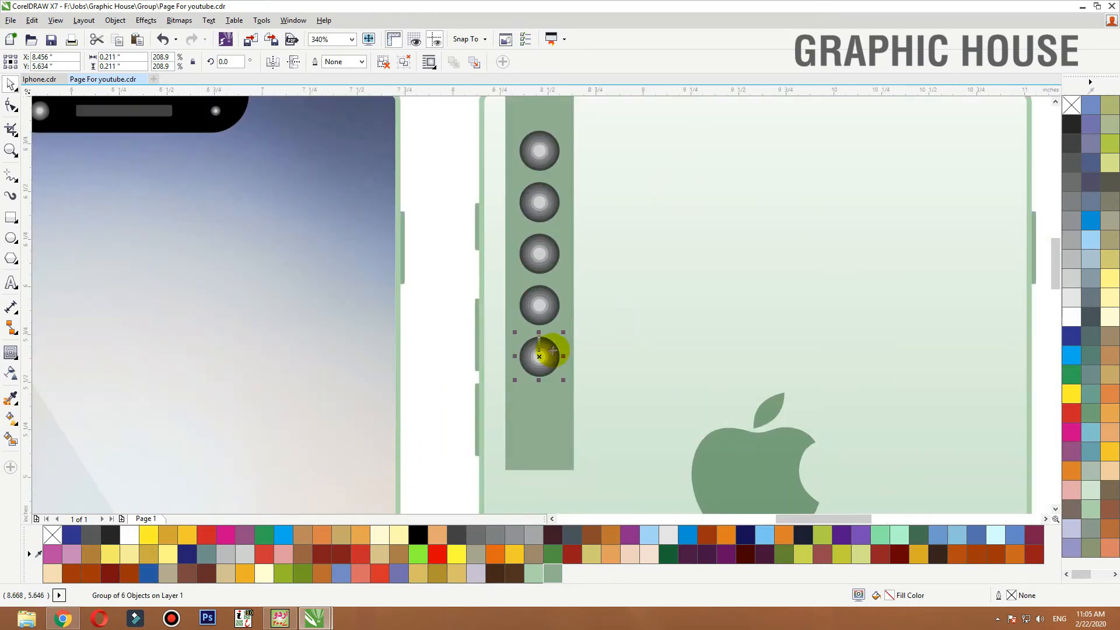
Shorten the camera strip to about 1.68 inches and move it with its lenses slightly above the back phone's top edge
{"action": "left_click", "coordinate": [544, 471]}
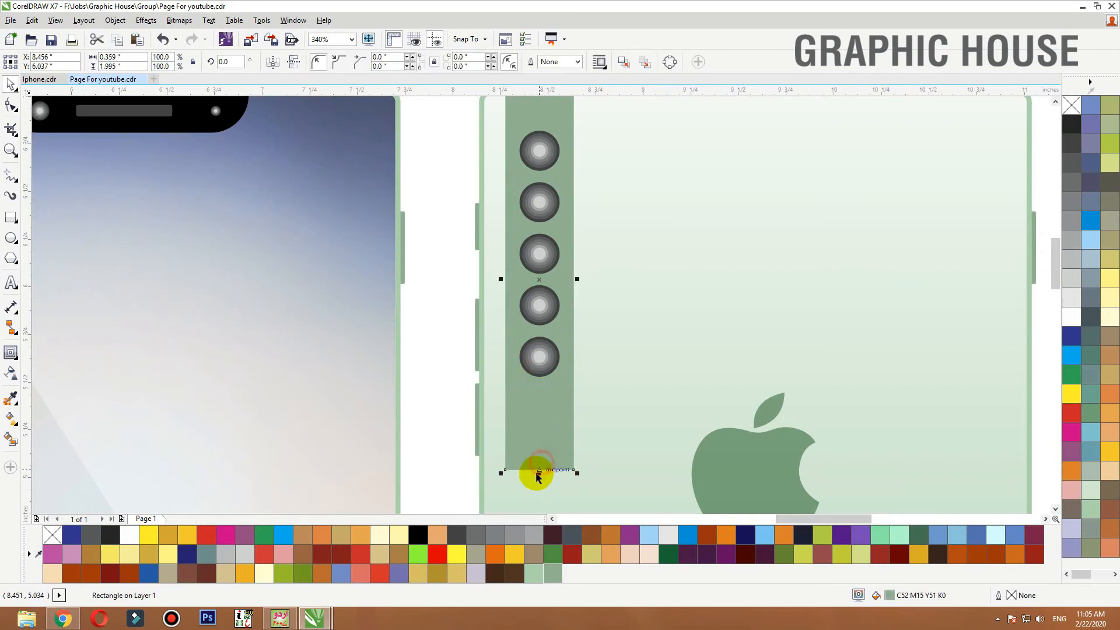
{"action": "left_click_drag", "start_coordinate": [539, 472], "coordinate": [540, 410]}
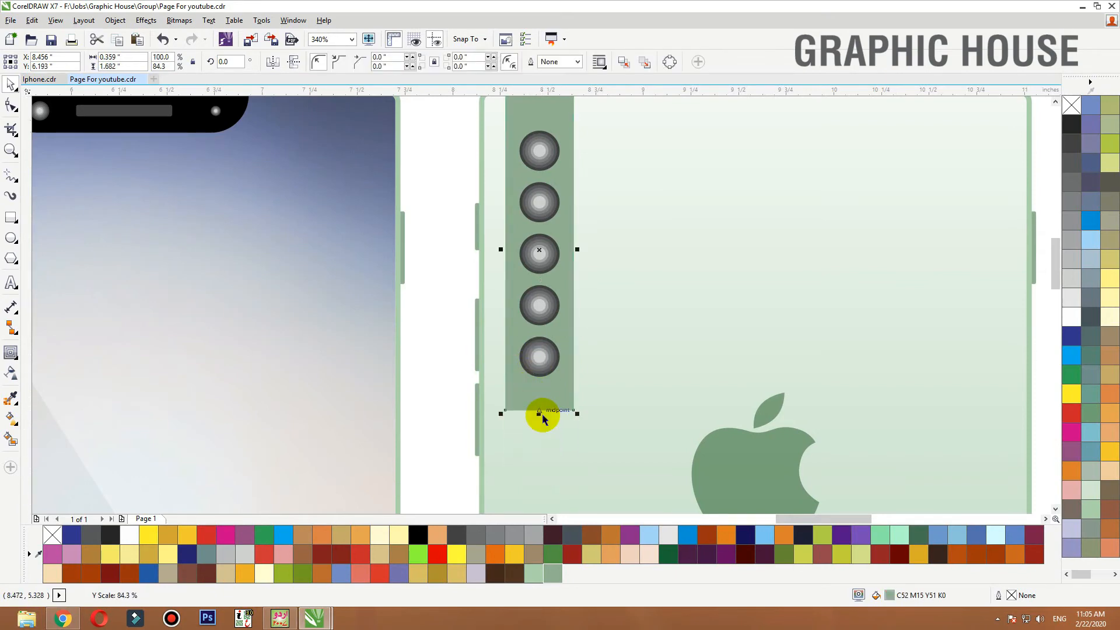
{"action": "key", "text": "F3"}
{"action": "left_click", "coordinate": [569, 246]}
{"action": "key", "text": "F2"}
{"action": "left_click_drag", "start_coordinate": [638, 245], "coordinate": [461, 431]}
{"action": "left_click", "coordinate": [532, 160]}
{"action": "left_click_drag", "start_coordinate": [601, 120], "coordinate": [450, 487]}
{"action": "left_click_drag", "start_coordinate": [511, 436], "coordinate": [511, 425]}
Delete the bottom lens from the column on the camera strip
{"action": "left_click", "coordinate": [418, 376]}
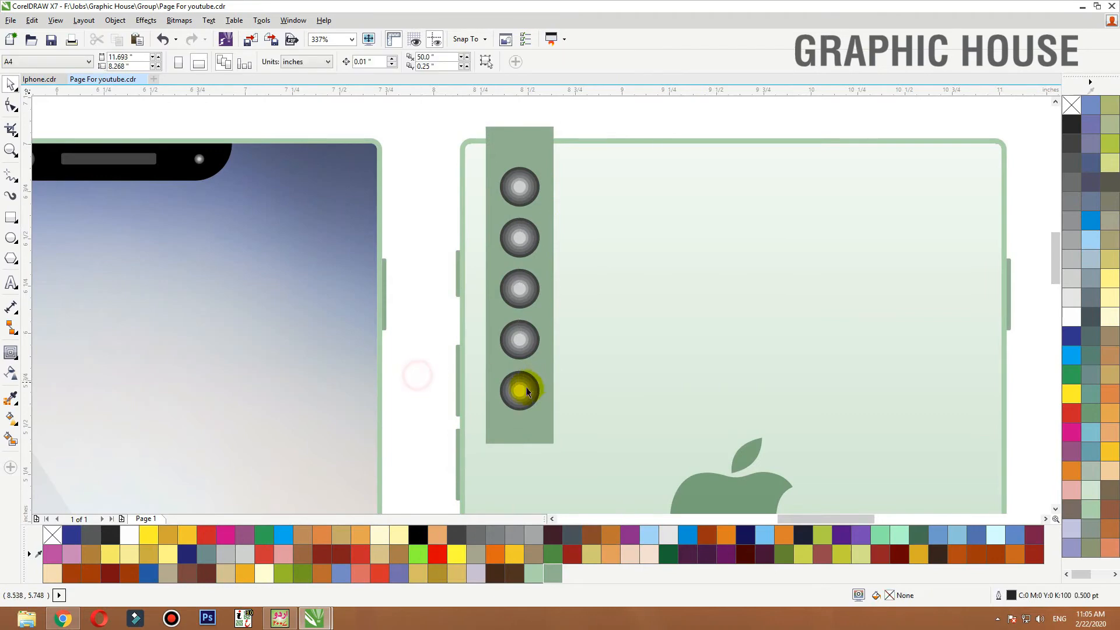
{"action": "left_click", "coordinate": [520, 390]}
{"action": "left_click", "coordinate": [526, 344]}
{"action": "left_click", "coordinate": [519, 288]}
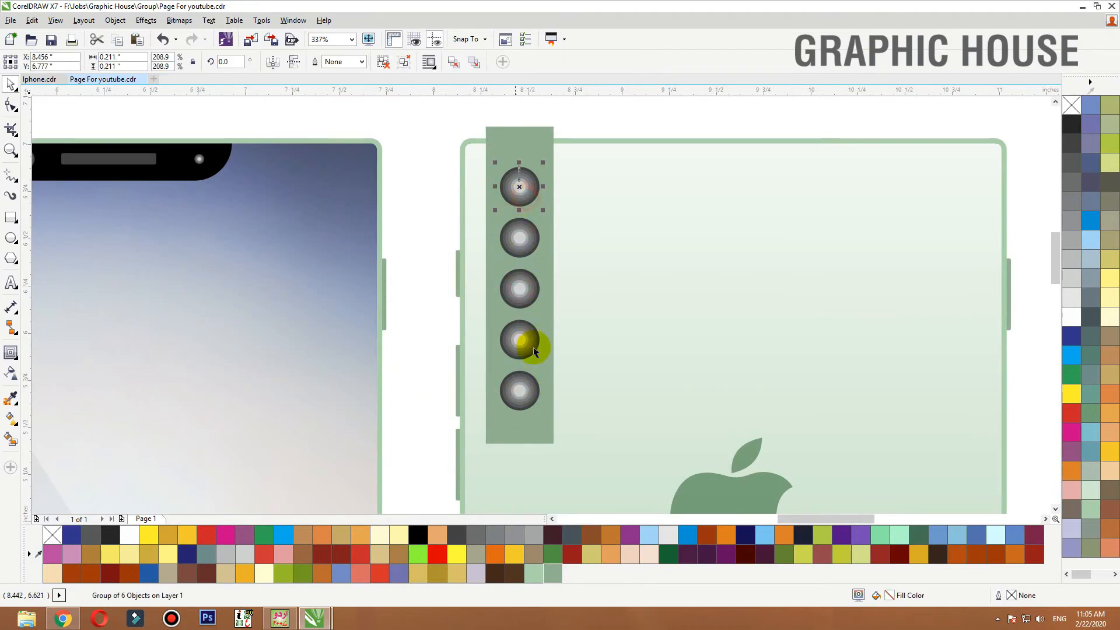
{"action": "key", "text": "Delete"}
Move the four remaining lenses slightly down and shorten the camera strip from below to about 1.37 inches
{"action": "left_click", "coordinate": [521, 341]}
{"action": "left_click", "coordinate": [520, 287], "text": "shift"}
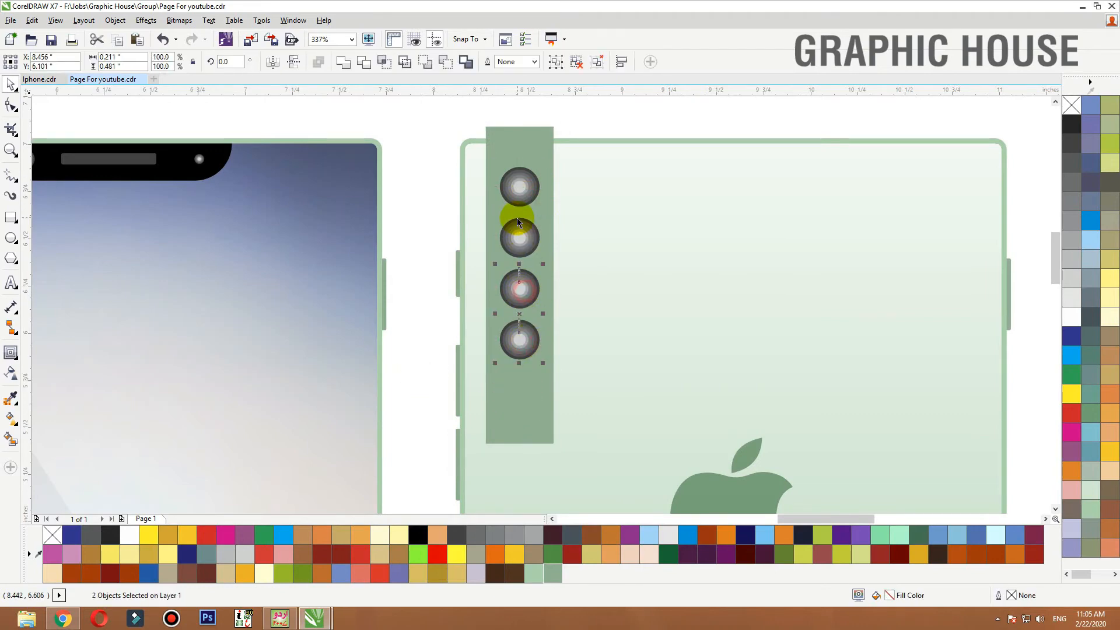
{"action": "left_click_drag", "start_coordinate": [524, 188], "coordinate": [522, 197]}
{"action": "left_click", "coordinate": [525, 160]}
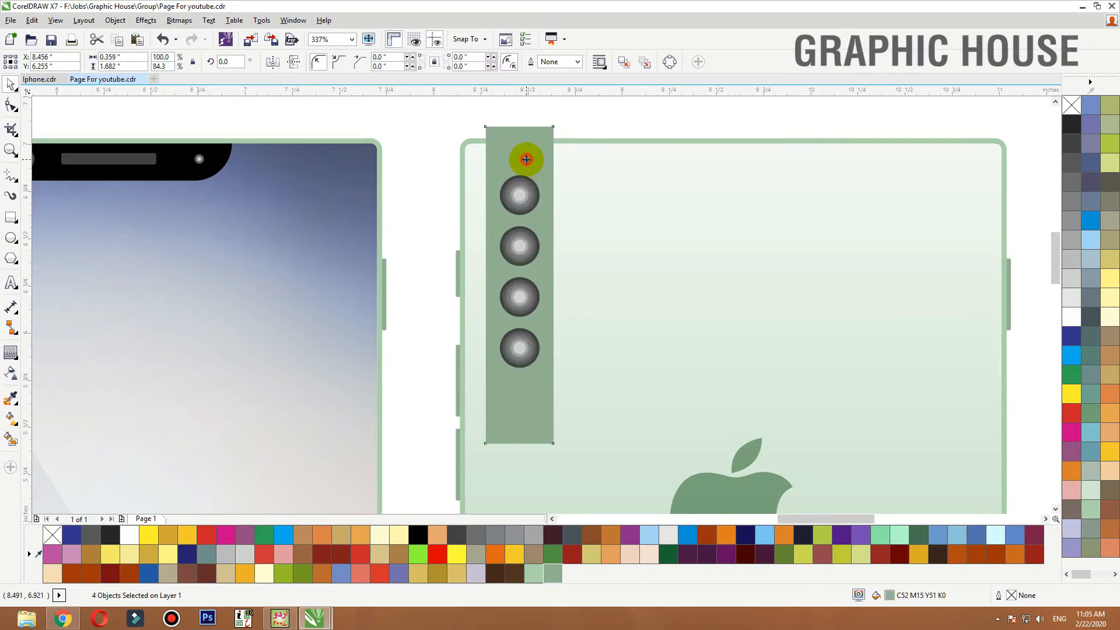
{"action": "left_click_drag", "start_coordinate": [518, 448], "coordinate": [521, 387]}
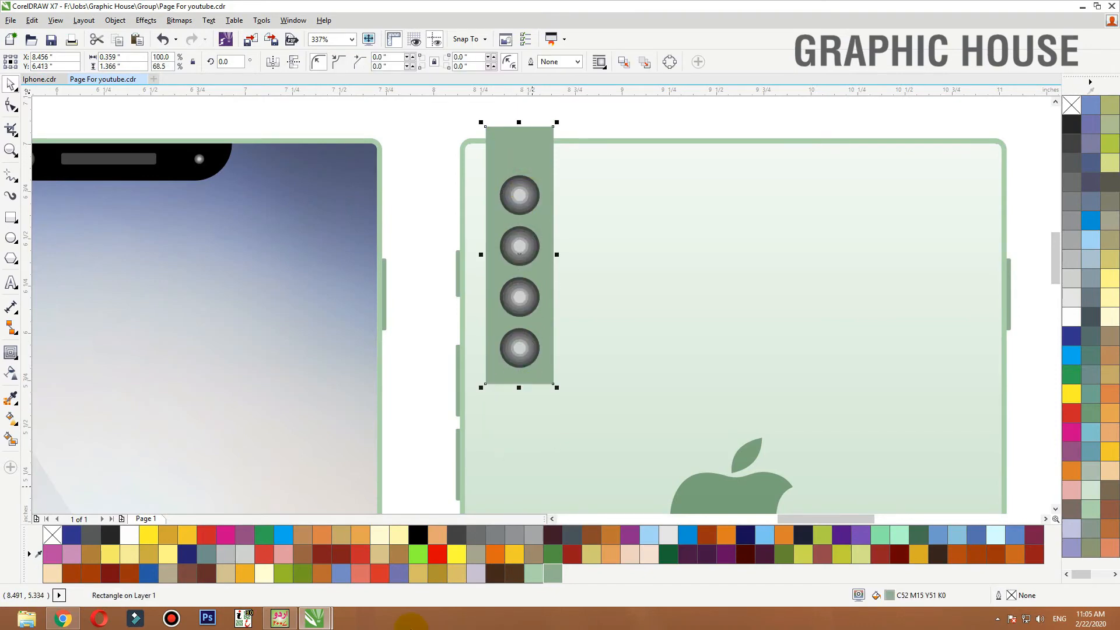
Try to PowerClip the camera strip inside the back phone's outer body frame, and undo it
{"action": "right_click", "coordinate": [541, 158]}
{"action": "left_click", "coordinate": [554, 155]}
{"action": "left_click", "coordinate": [571, 144]}
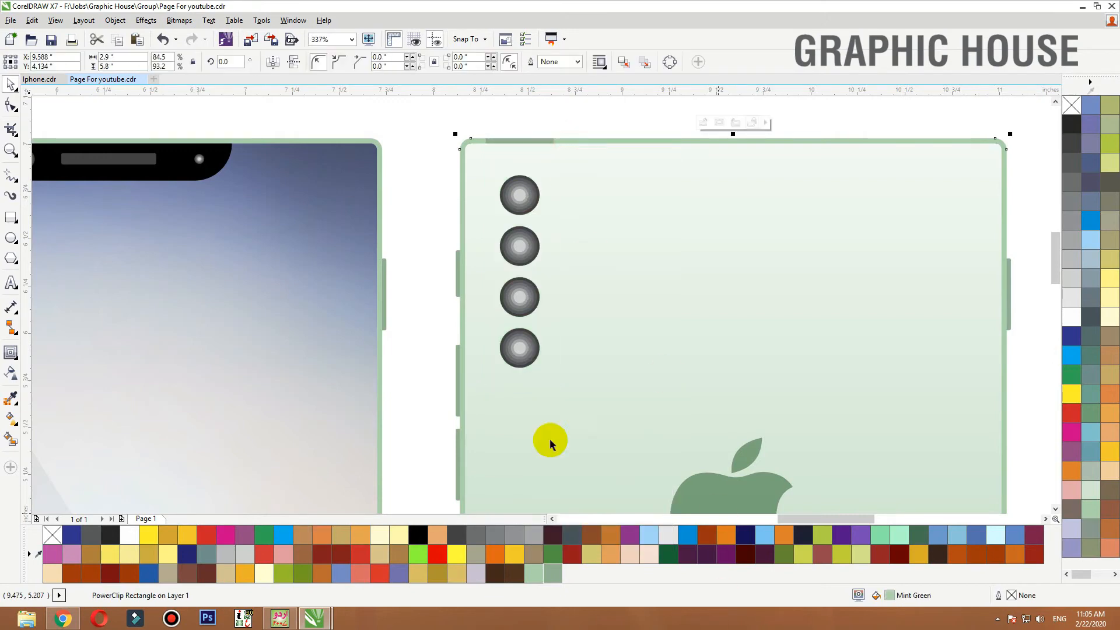
{"action": "key", "text": "ctrl+z"}
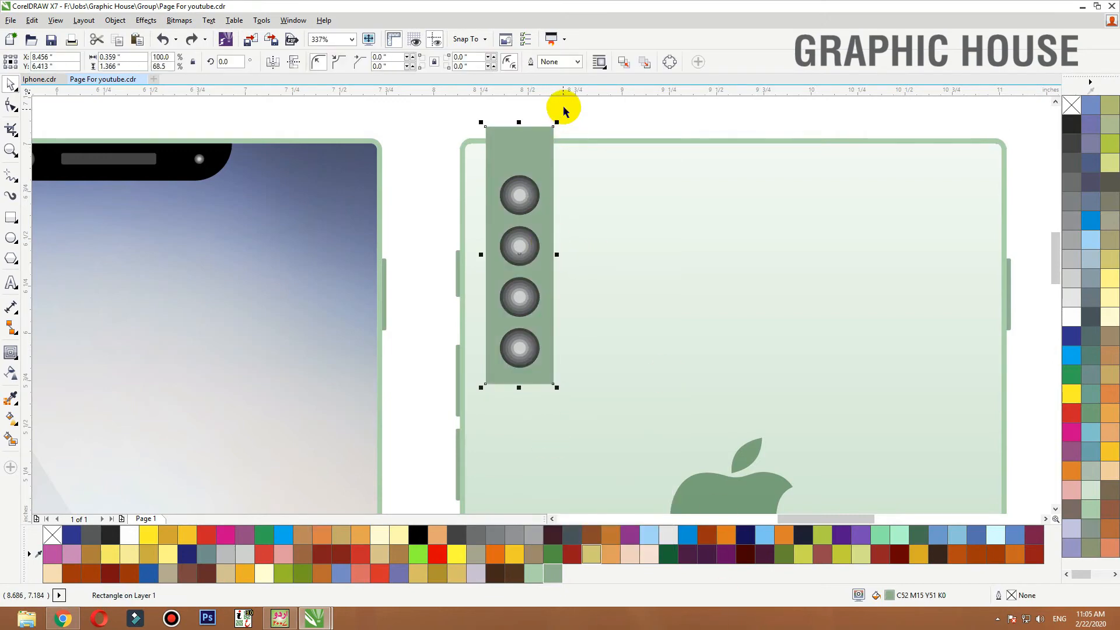
PowerClip the camera strip inside the back phone's gradient panel
{"action": "right_click", "coordinate": [542, 134]}
{"action": "left_click", "coordinate": [570, 142]}
{"action": "left_click", "coordinate": [588, 145]}
{"action": "key", "text": "shift+F2"}
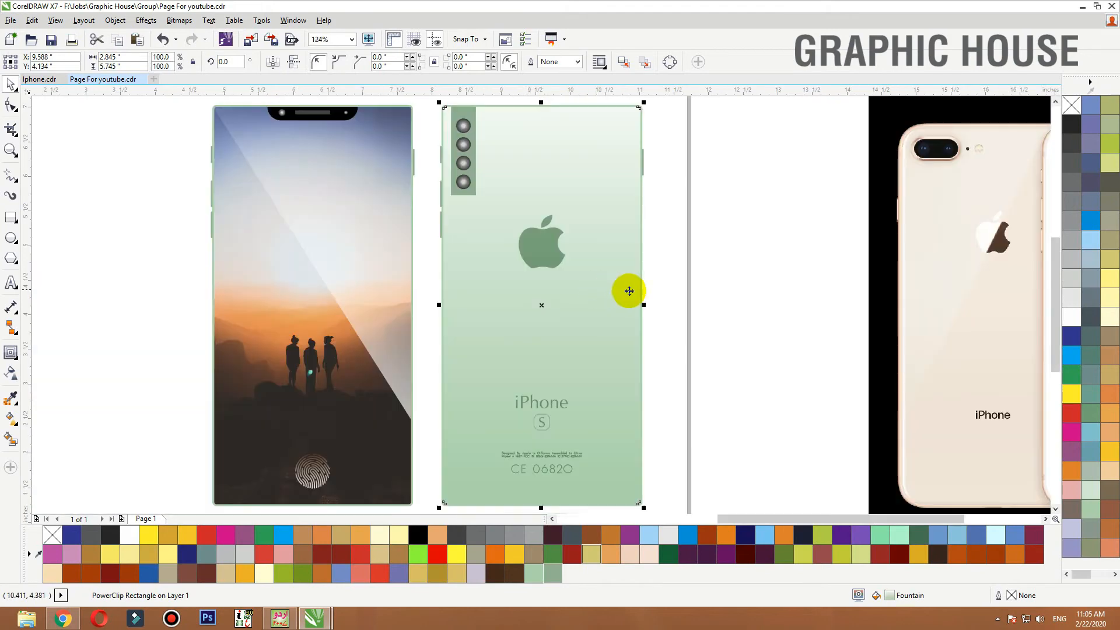
{"action": "left_click", "coordinate": [692, 292]}
{"action": "scroll", "coordinate": [689, 290], "scroll_direction": "down", "scroll_amount": 1}
{"action": "key", "text": "F2"}
{"action": "left_click_drag", "start_coordinate": [795, 166], "coordinate": [366, 428]}
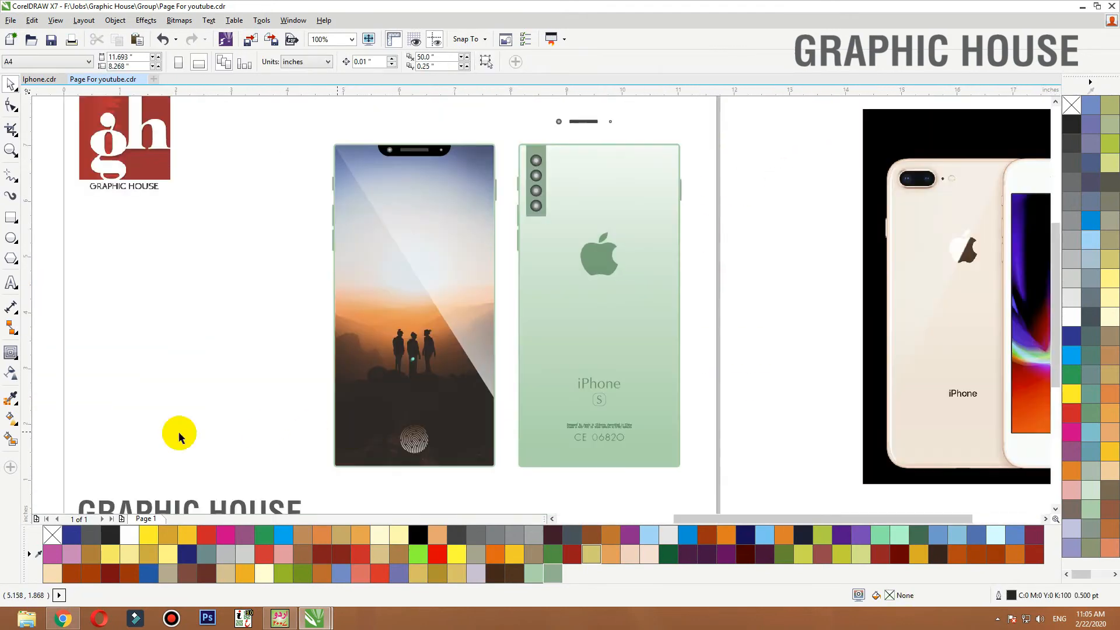
Draw a circle about 0.04 inches wide just right of the camera strip, level with the bottom lens, and fill it black
{"action": "left_click_drag", "start_coordinate": [634, 115], "coordinate": [609, 124]}
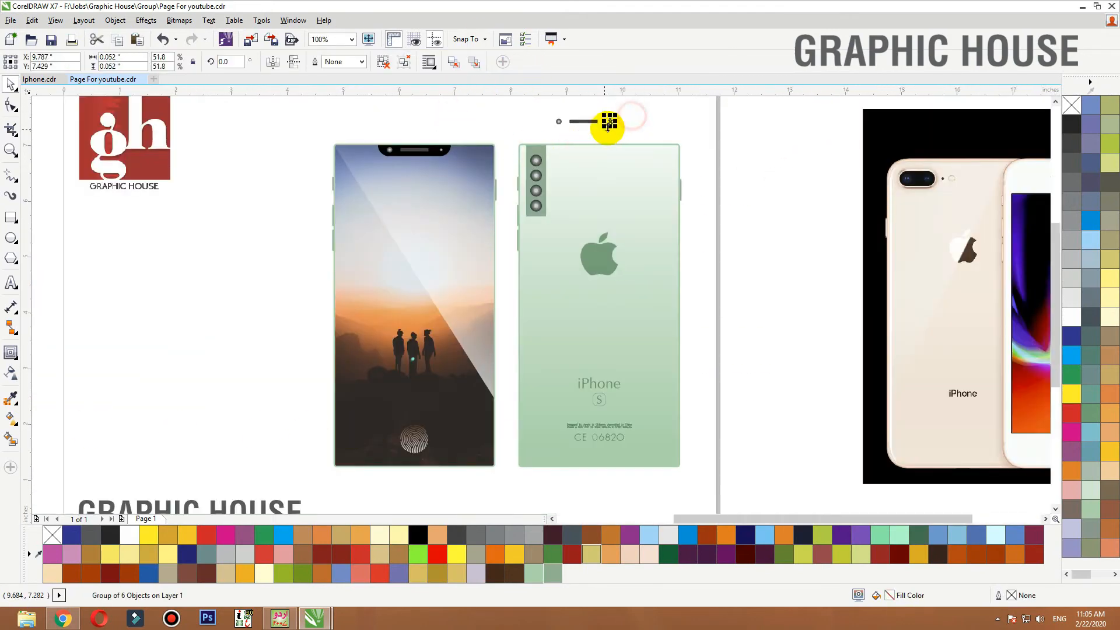
{"action": "left_click", "coordinate": [635, 124]}
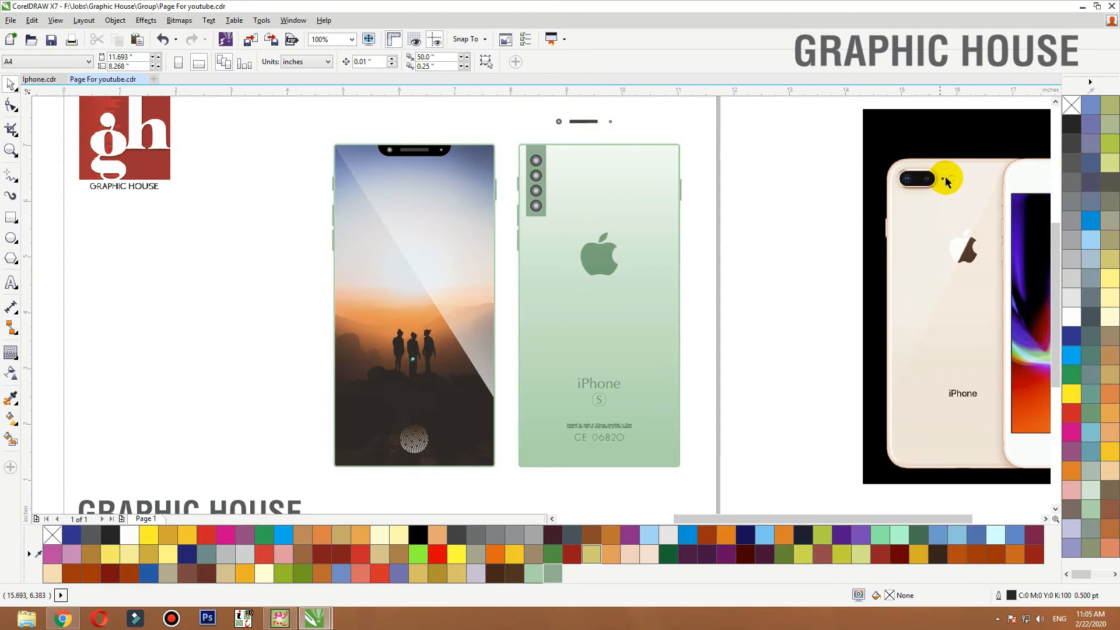
{"action": "left_click_drag", "start_coordinate": [646, 151], "coordinate": [495, 230]}
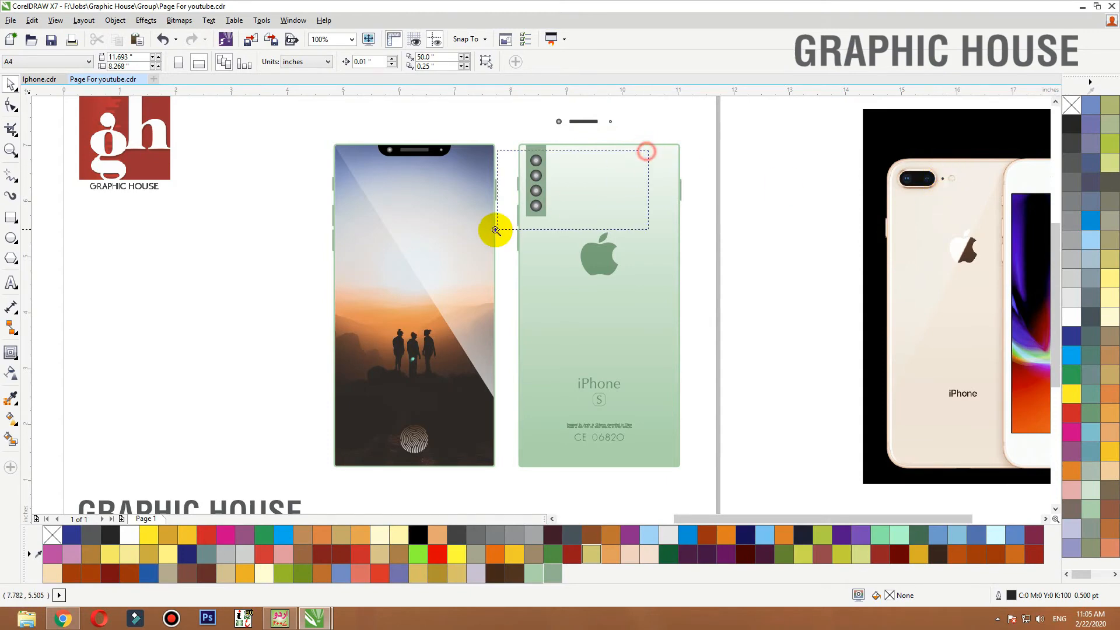
{"action": "left_click", "coordinate": [10, 240]}
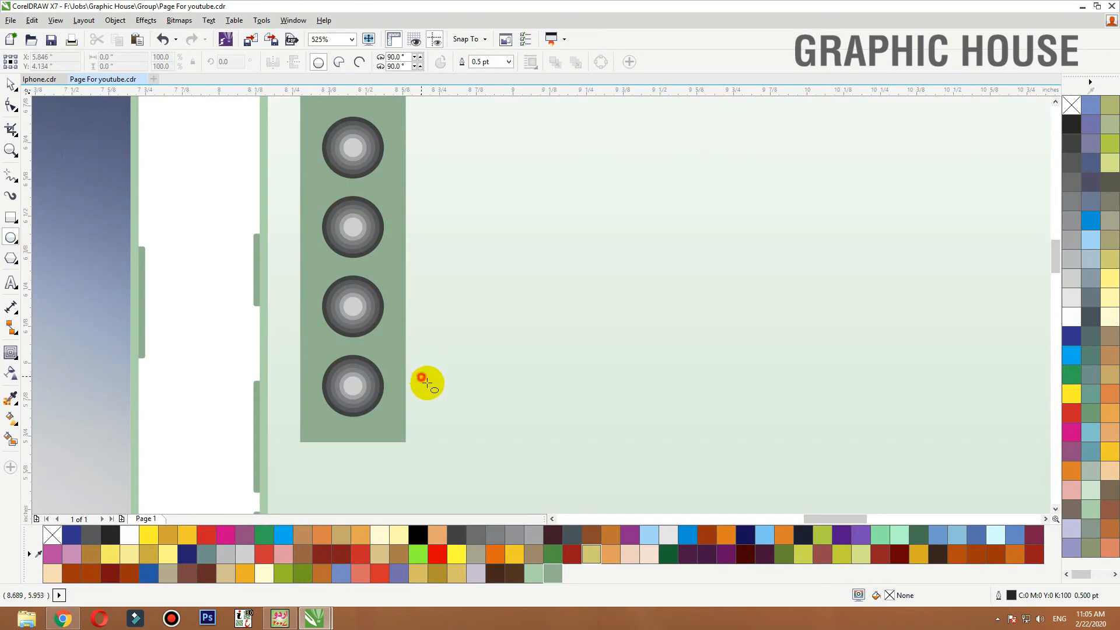
{"action": "left_click_drag", "start_coordinate": [422, 377], "coordinate": [433, 388]}
{"action": "left_click", "coordinate": [1073, 123]}
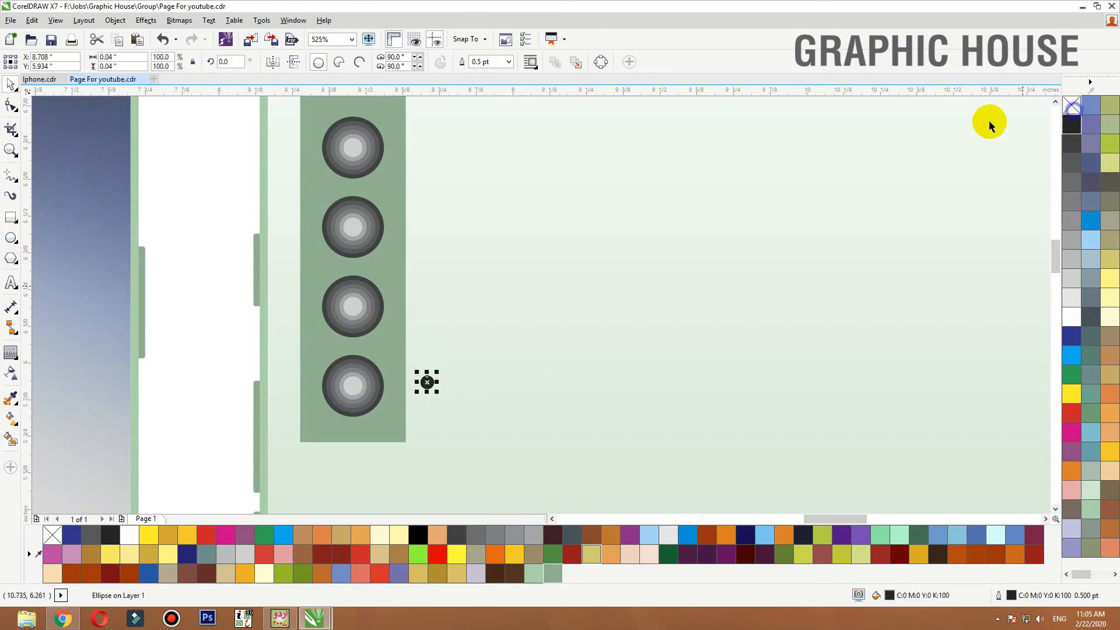
{"action": "scroll", "coordinate": [499, 363], "scroll_direction": "down", "scroll_amount": 2}
{"action": "left_click", "coordinate": [664, 207]}
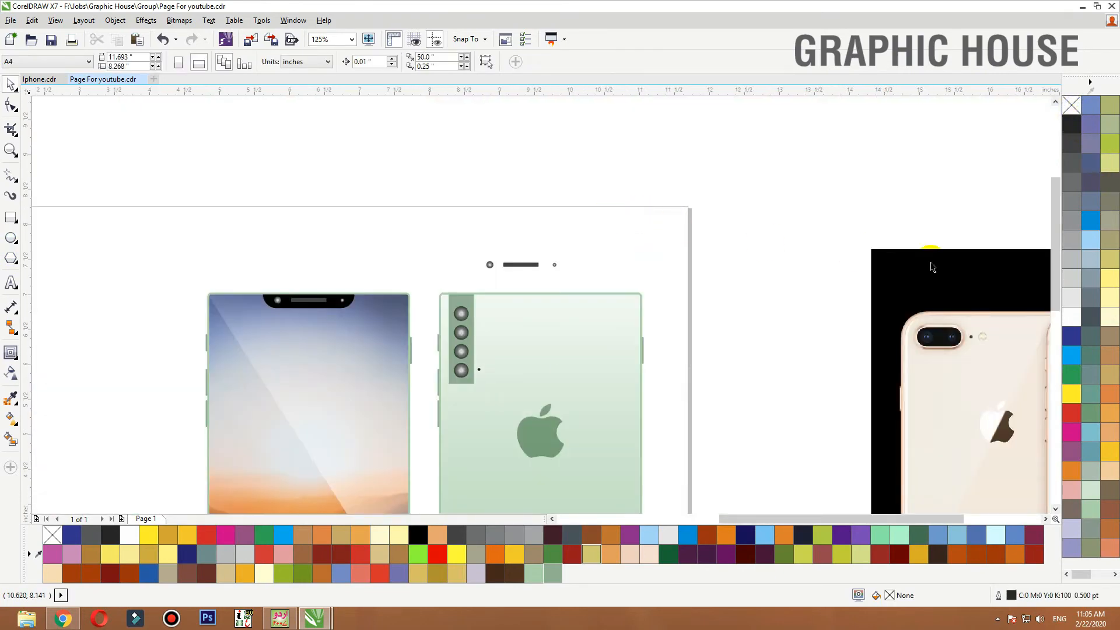
Draw a circle about 0.145 inches wide on the back phone, just below the camera strip
{"action": "left_click_drag", "start_coordinate": [997, 319], "coordinate": [966, 349]}
{"action": "scroll", "coordinate": [755, 295], "scroll_direction": "down", "scroll_amount": 6}
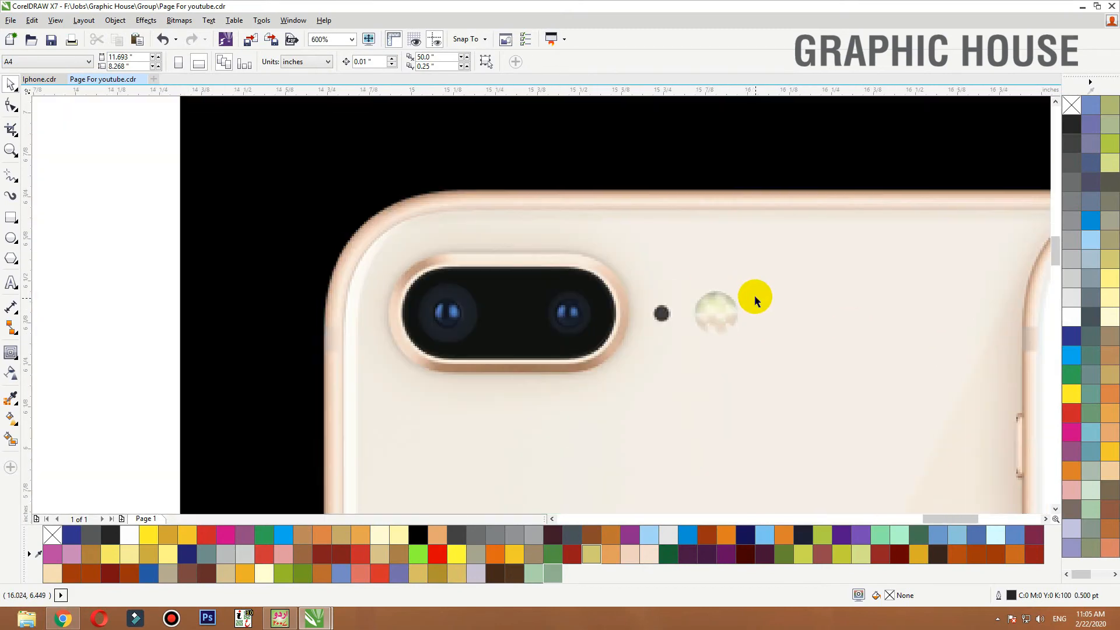
{"action": "left_click_drag", "start_coordinate": [362, 368], "coordinate": [362, 368]}
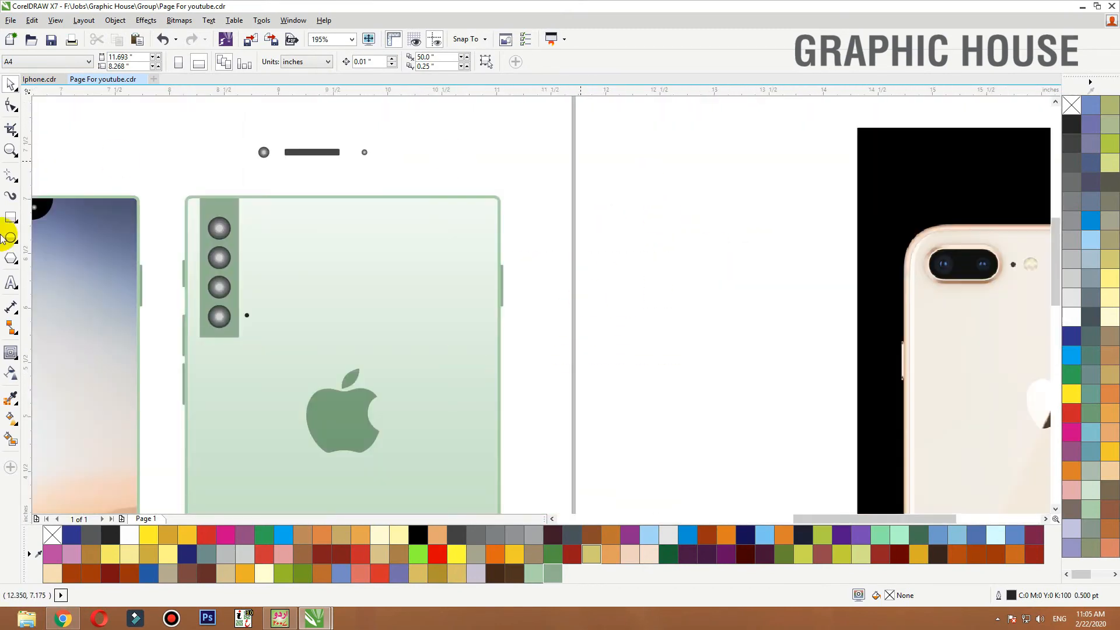
{"action": "left_click", "coordinate": [12, 239]}
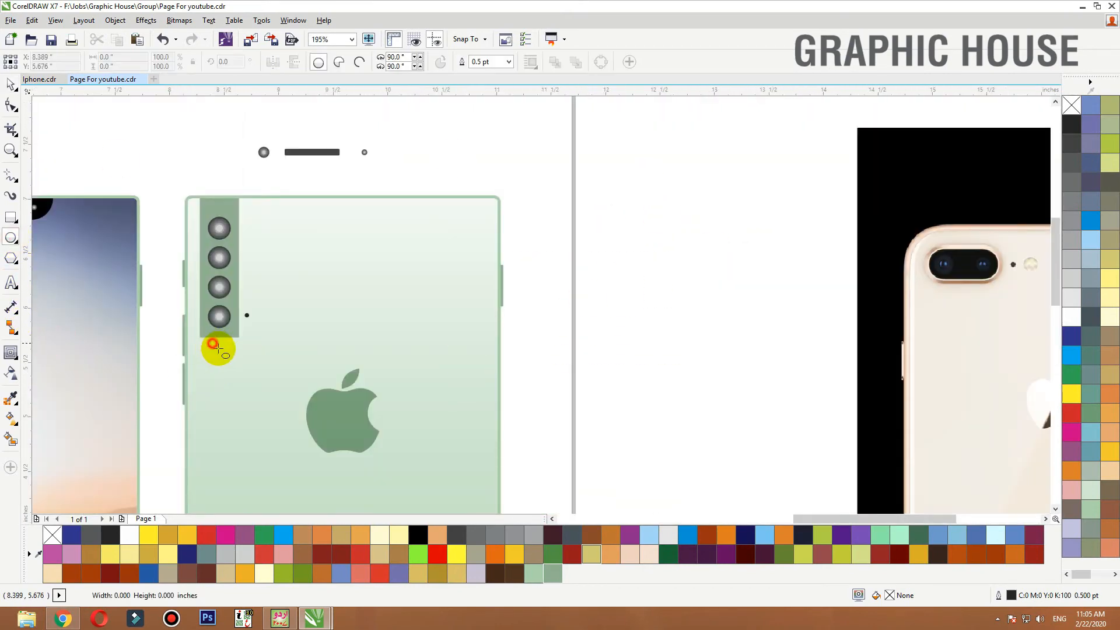
{"action": "left_click_drag", "start_coordinate": [218, 348], "coordinate": [227, 357]}
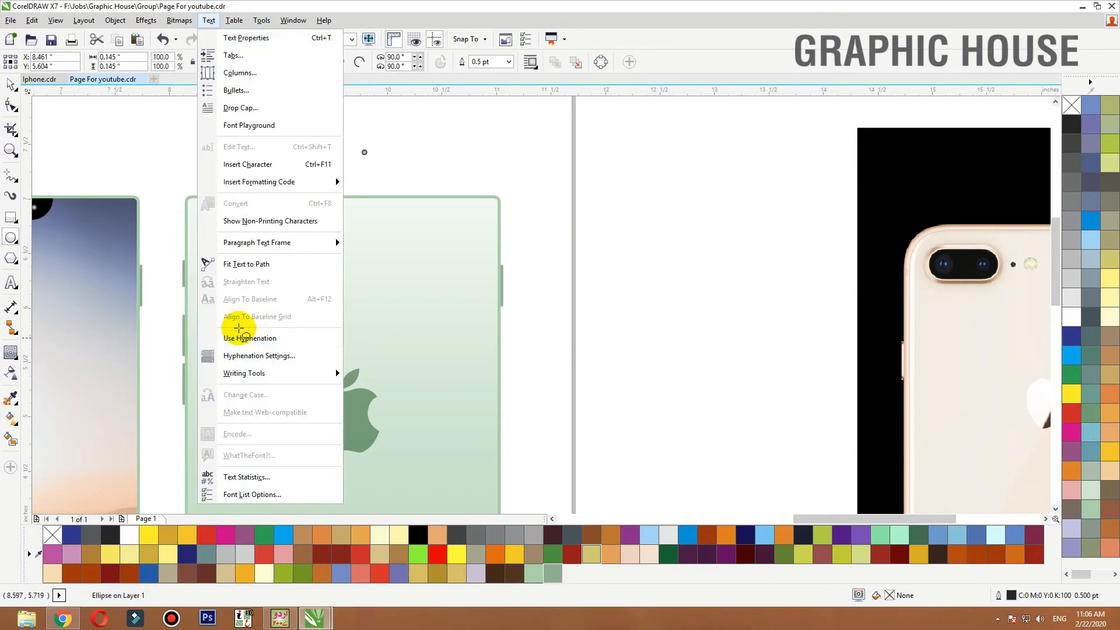
Centre the new circle horizontally under the bottom camera lens
{"action": "left_click", "coordinate": [233, 333], "text": "shift"}
{"action": "key", "text": "space"}
{"action": "left_click", "coordinate": [587, 306]}
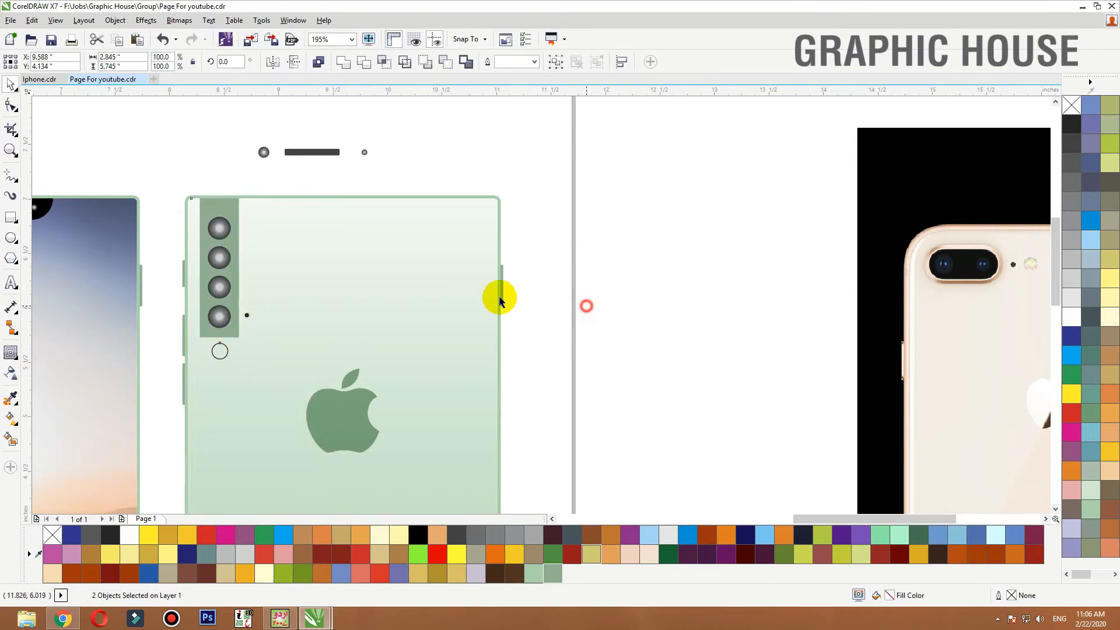
{"action": "left_click", "coordinate": [229, 350]}
{"action": "left_click", "coordinate": [227, 349]}
{"action": "left_click", "coordinate": [220, 317], "text": "shift"}
{"action": "left_click", "coordinate": [567, 306]}
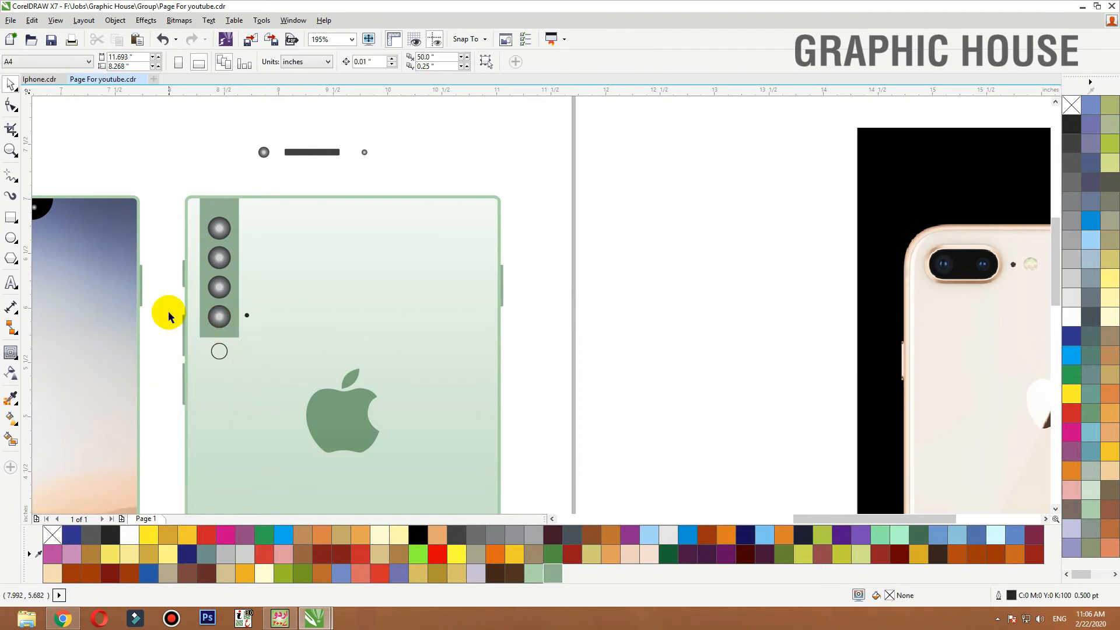
{"action": "left_click", "coordinate": [220, 356]}
{"action": "left_click", "coordinate": [557, 338]}
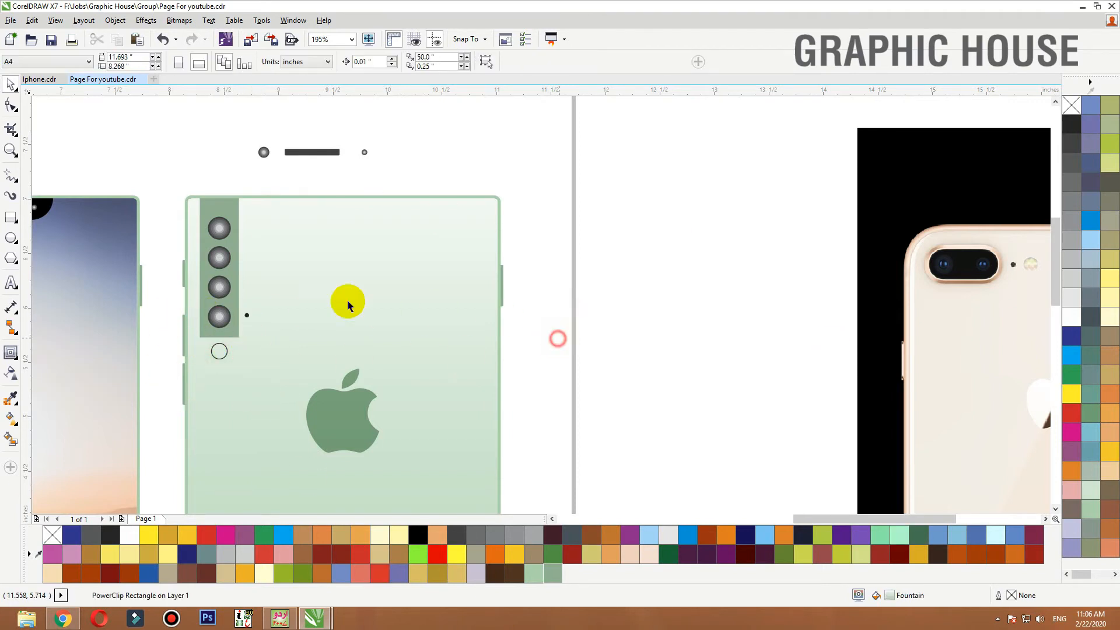
Draw two stacked rectangles, each about 0.35 by 0.145 inches, beside the back phone, filling the lower peach and the upper golden yellow
{"action": "left_click", "coordinate": [11, 217]}
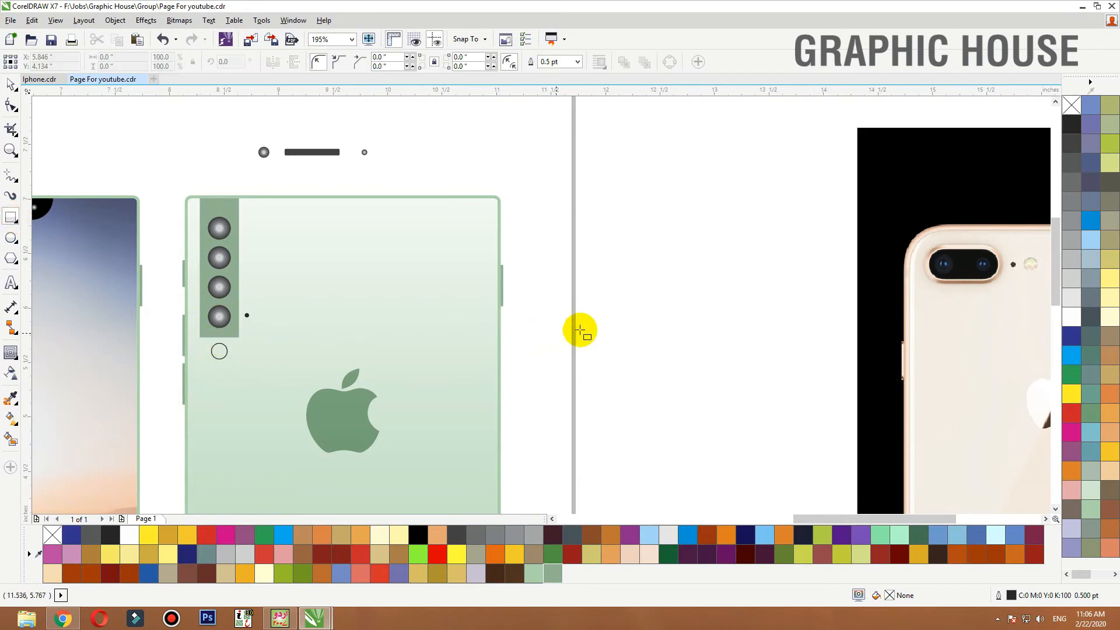
{"action": "mouse_move", "coordinate": [610, 322]}
{"action": "left_mouse_down"}
{"action": "mouse_move", "coordinate": [573, 336]}
{"action": "mouse_move", "coordinate": [591, 345]}
{"action": "left_mouse_up"}
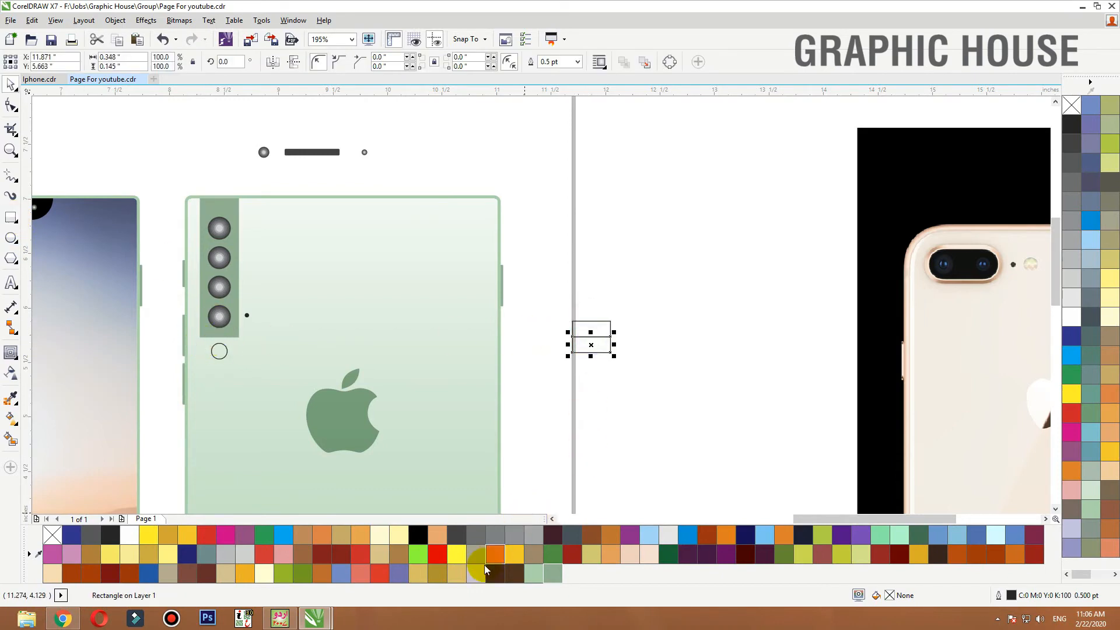
{"action": "left_click", "coordinate": [438, 543]}
{"action": "left_click", "coordinate": [705, 350]}
{"action": "left_click", "coordinate": [611, 328]}
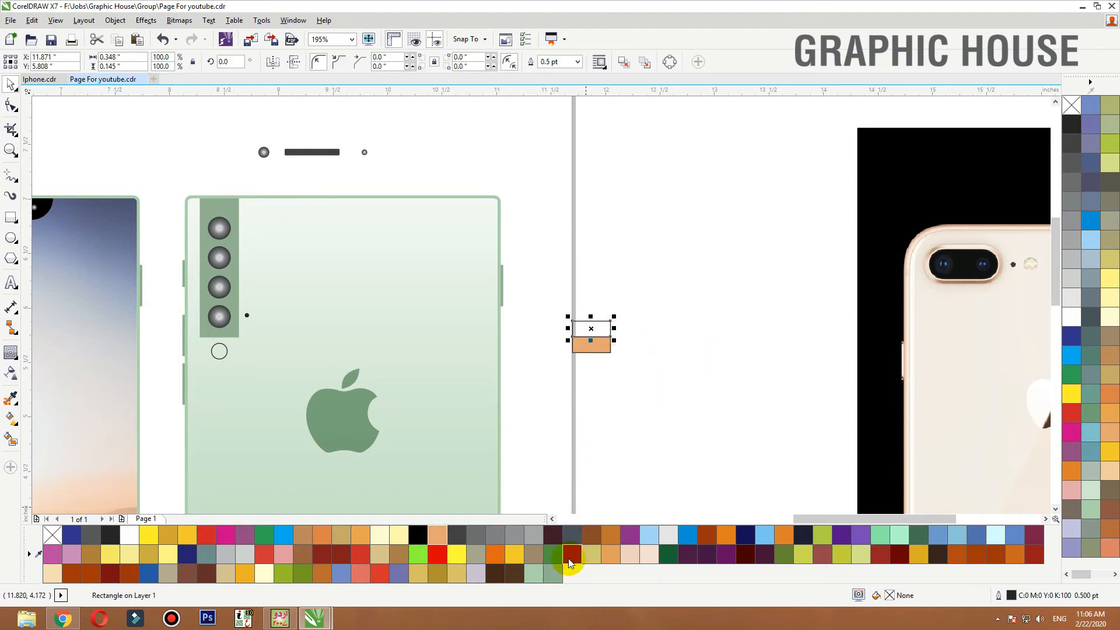
{"action": "left_click", "coordinate": [538, 575]}
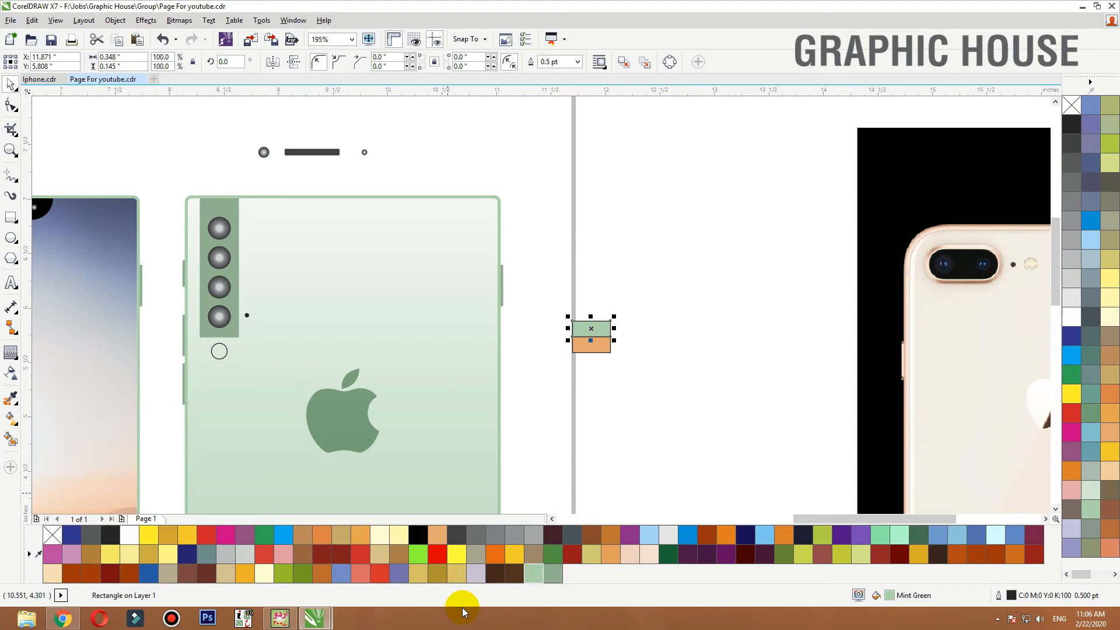
{"action": "left_click", "coordinate": [915, 553]}
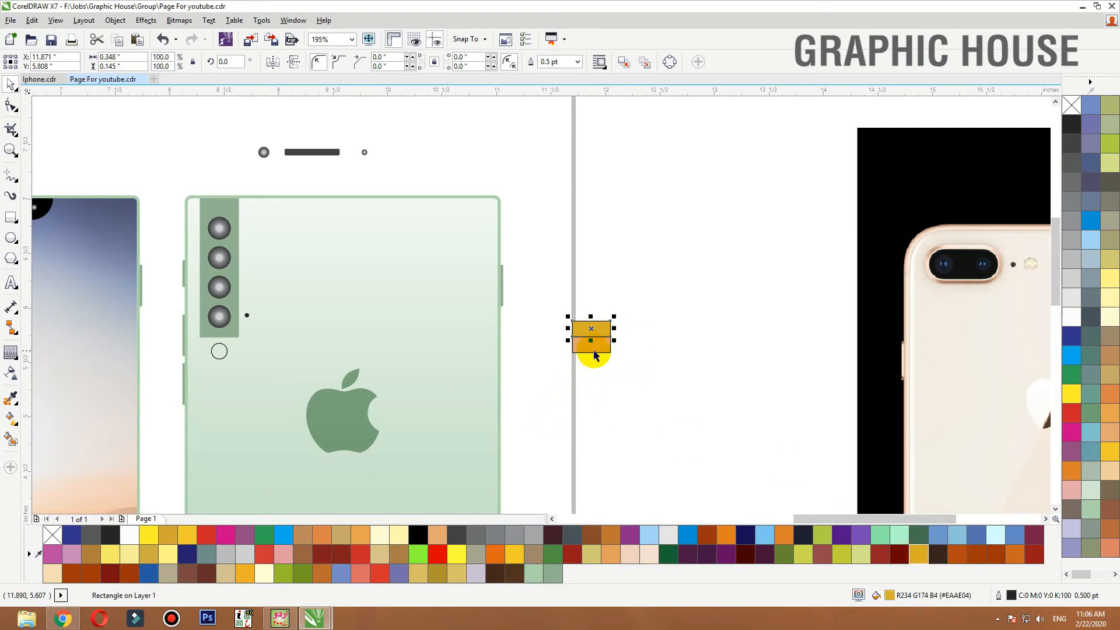
Remove the outlines from both stacked rectangles
{"action": "left_click", "coordinate": [688, 313]}
{"action": "scroll", "coordinate": [639, 343], "scroll_direction": "up", "scroll_amount": 4}
{"action": "left_click", "coordinate": [475, 296]}
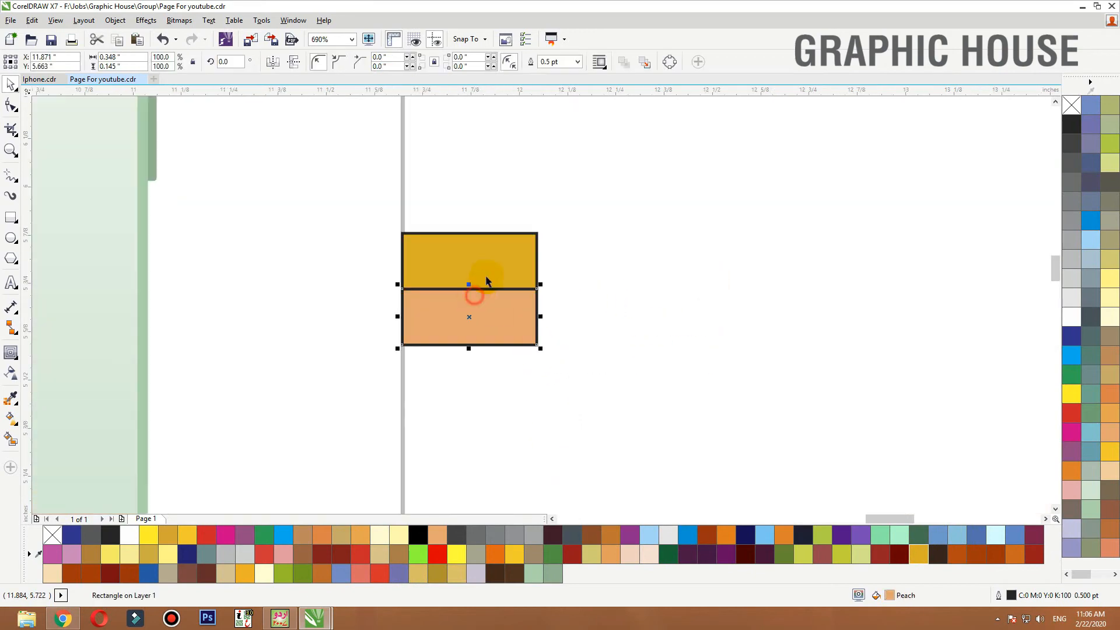
{"action": "left_click", "coordinate": [486, 282], "text": "shift"}
{"action": "right_click", "coordinate": [1072, 105]}
{"action": "left_click", "coordinate": [805, 205]}
Give the golden upper rectangle an elliptical fountain fill with a white centre fading to gold at the edges
{"action": "left_click", "coordinate": [513, 268]}
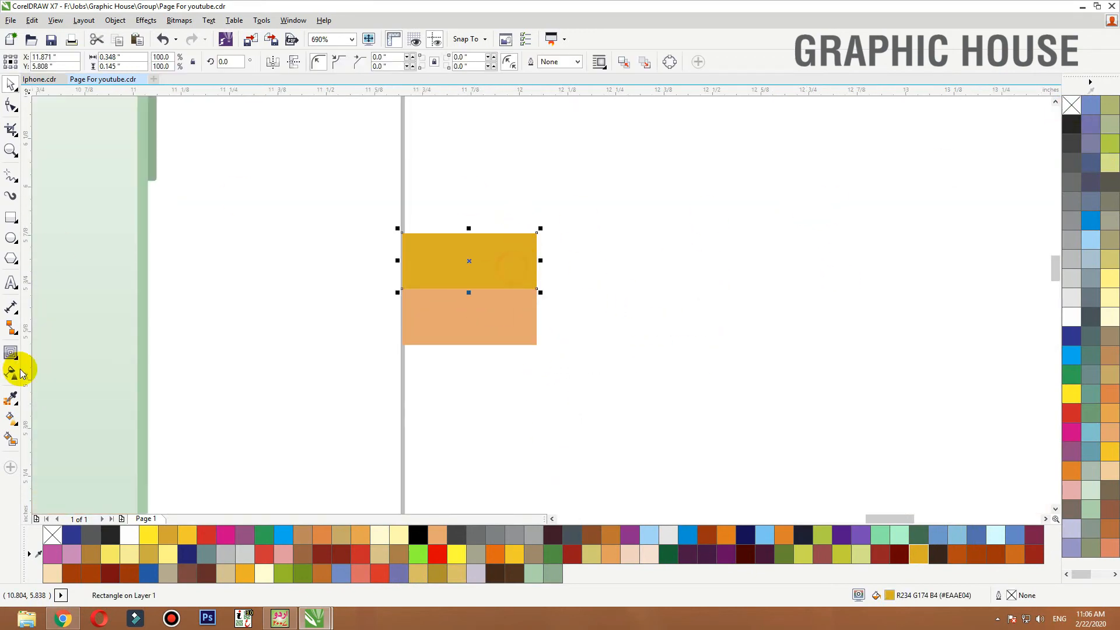
{"action": "key", "text": "g"}
{"action": "left_click_drag", "start_coordinate": [468, 215], "coordinate": [467, 328]}
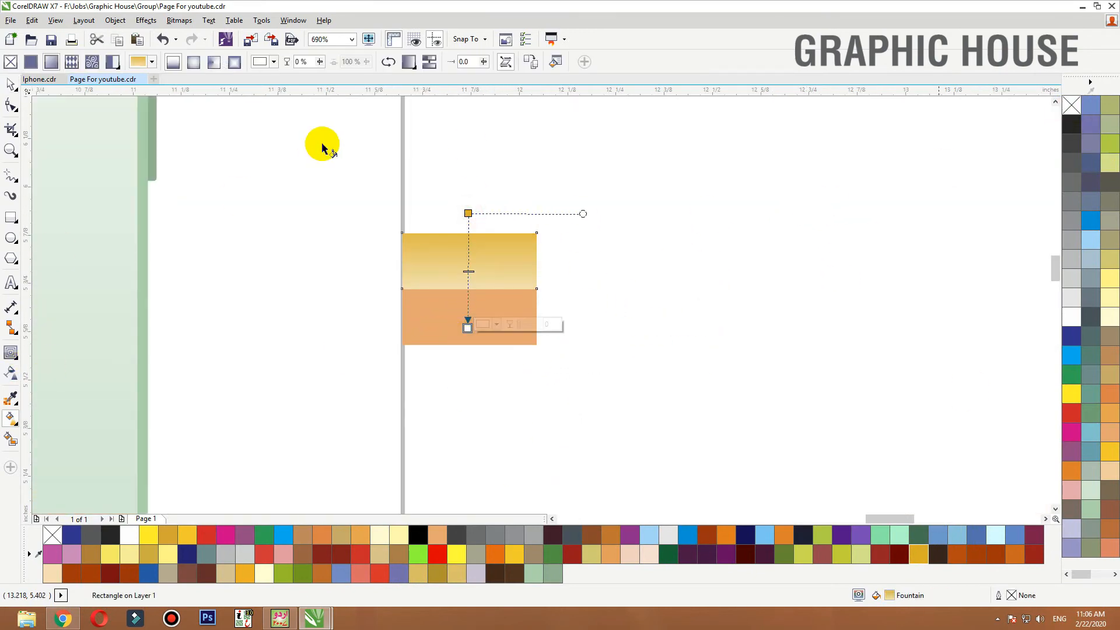
{"action": "left_click", "coordinate": [194, 61]}
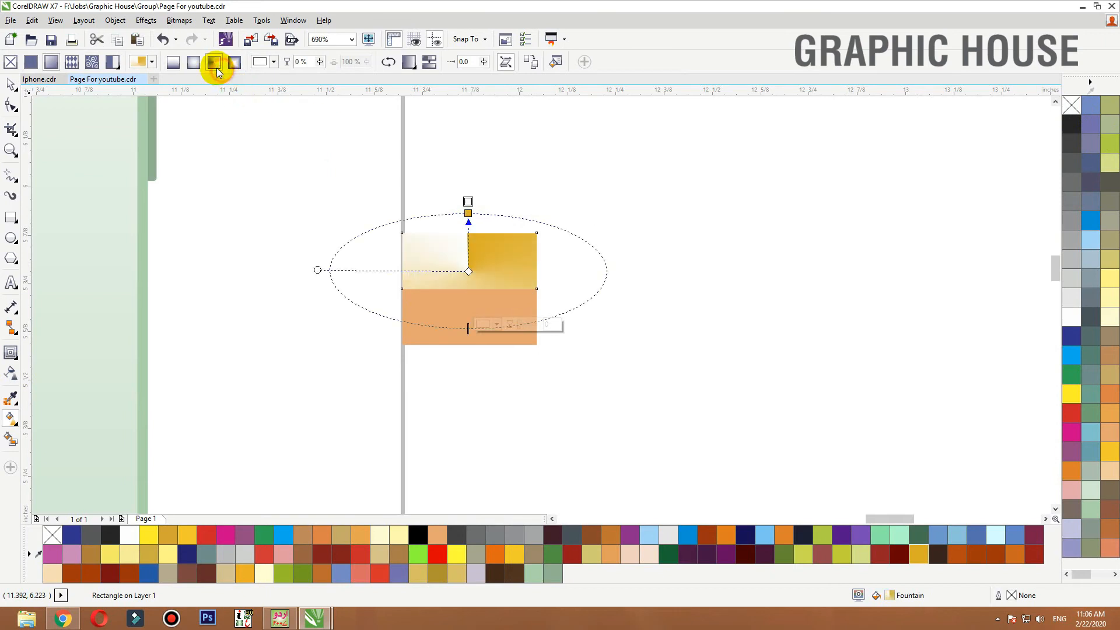
Give the peach lower rectangle an elliptical fountain fill with a white centre fading to peach at the edges
{"action": "left_click", "coordinate": [502, 335]}
{"action": "left_click_drag", "start_coordinate": [459, 288], "coordinate": [459, 368]}
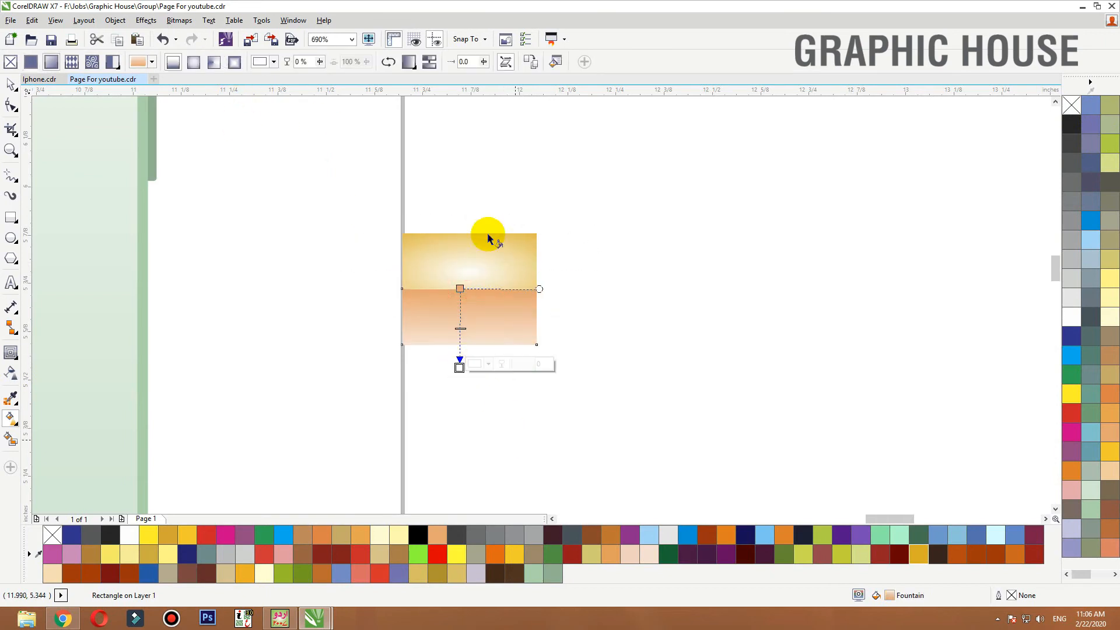
{"action": "left_click", "coordinate": [214, 62]}
{"action": "left_click", "coordinate": [194, 62]}
{"action": "key", "text": "space"}
{"action": "key", "text": "space"}
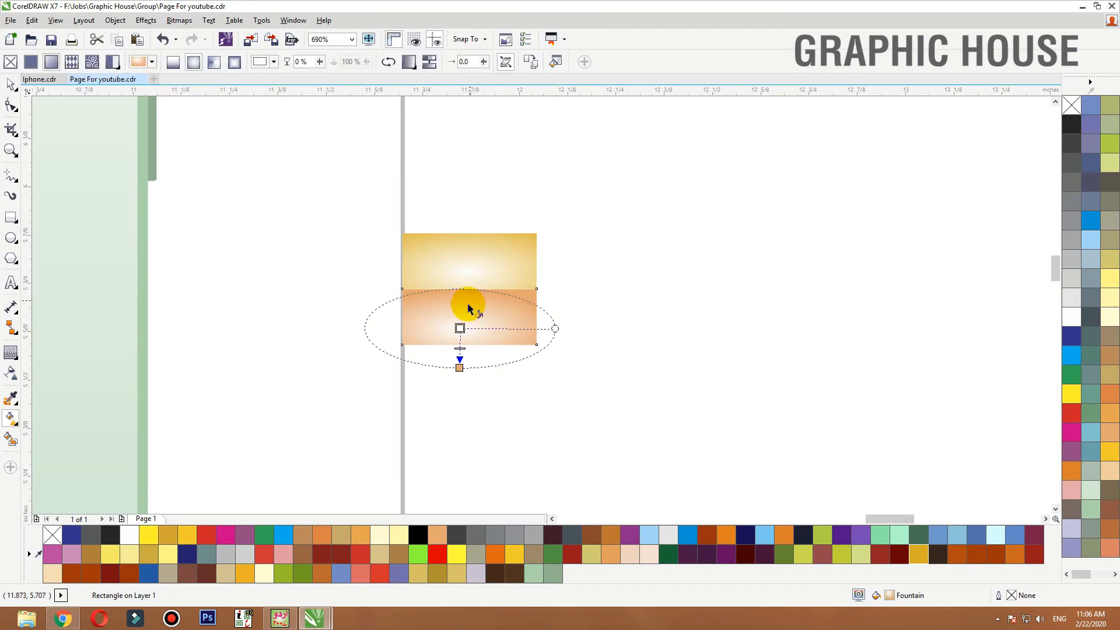
Reposition both elliptical gradients, with the upper white centre slightly higher and the lower one close to its rectangle's top edge
{"action": "left_click_drag", "start_coordinate": [459, 328], "coordinate": [465, 305]}
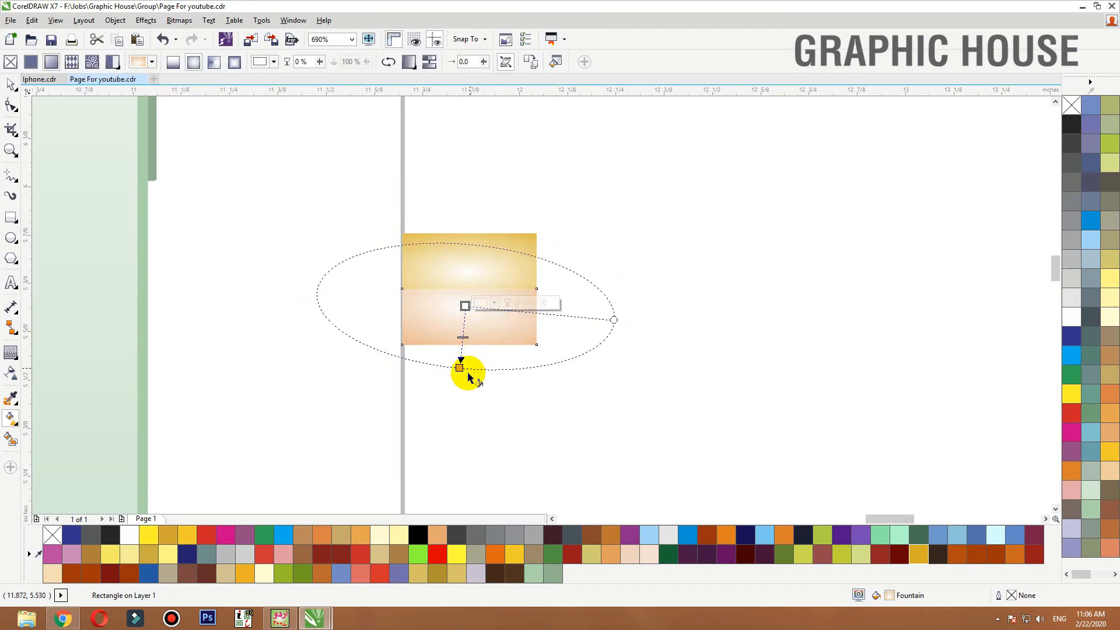
{"action": "left_click_drag", "start_coordinate": [466, 359], "coordinate": [465, 344]}
{"action": "mouse_move", "coordinate": [472, 272]}
{"action": "left_mouse_down"}
{"action": "mouse_move", "coordinate": [481, 251]}
{"action": "mouse_move", "coordinate": [468, 287]}
{"action": "mouse_move", "coordinate": [467, 265]}
{"action": "left_mouse_up"}
{"action": "left_click", "coordinate": [482, 249]}
{"action": "left_click", "coordinate": [484, 342]}
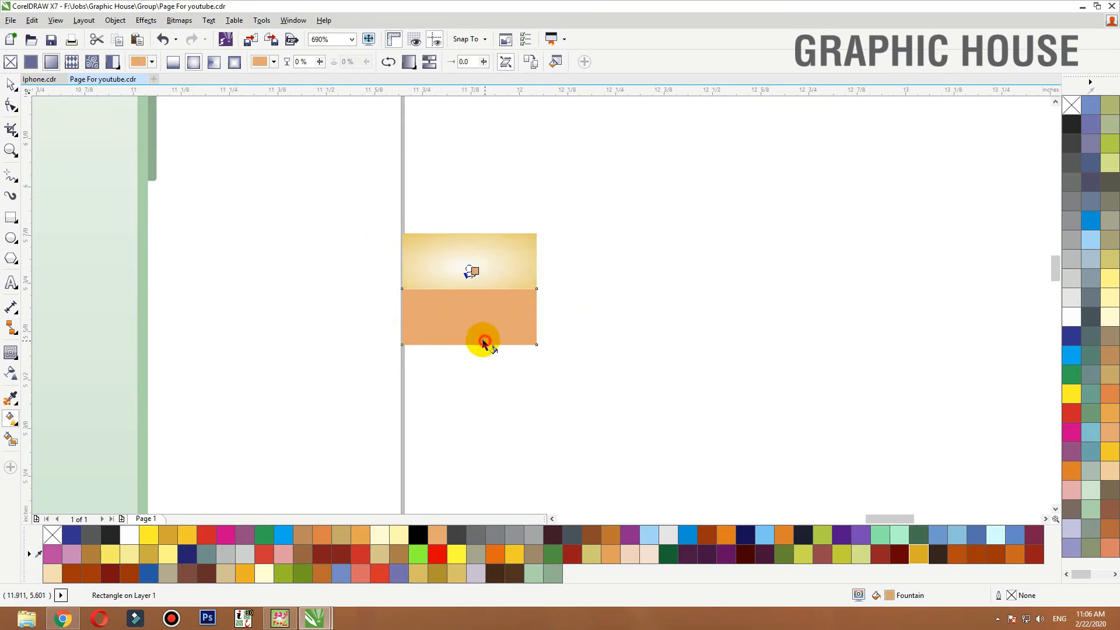
{"action": "left_click_drag", "start_coordinate": [467, 339], "coordinate": [490, 405]}
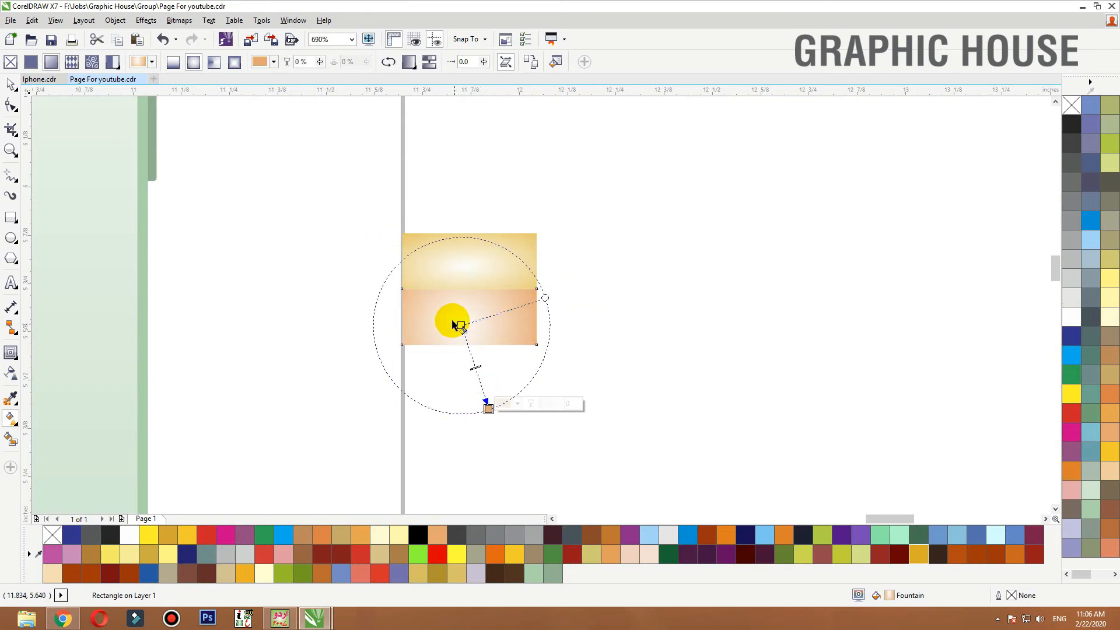
{"action": "left_click_drag", "start_coordinate": [463, 310], "coordinate": [465, 300]}
{"action": "key", "text": "space"}
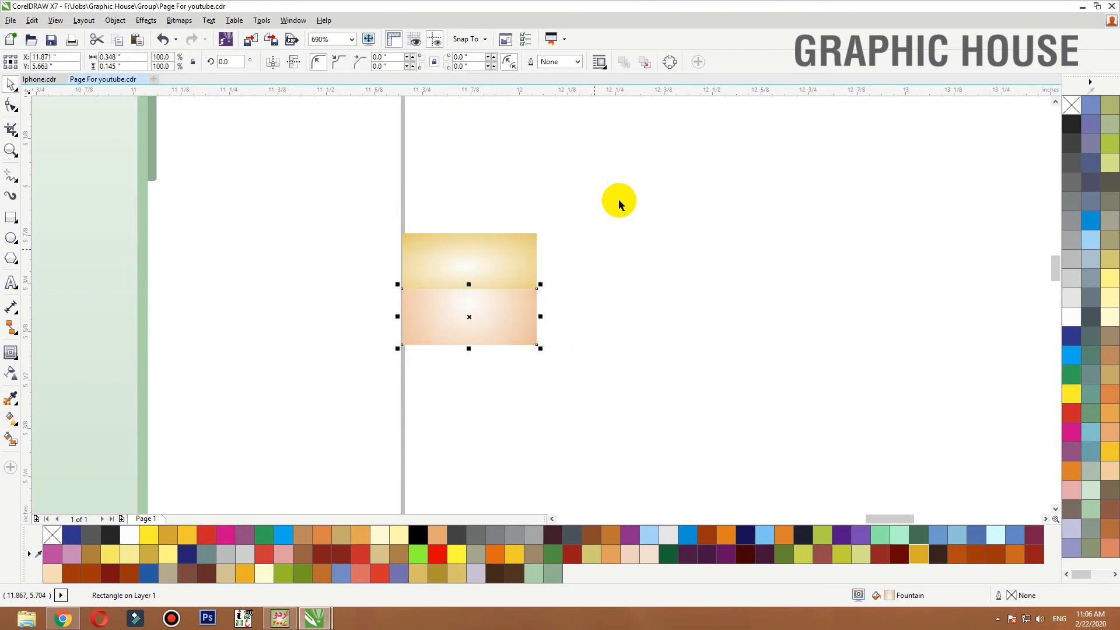
Group the two gradient rectangles and PowerClip the group inside the circle below the camera strip
{"action": "left_click_drag", "start_coordinate": [650, 183], "coordinate": [303, 434]}
{"action": "scroll", "coordinate": [659, 202], "scroll_direction": "down", "scroll_amount": 5}
{"action": "key", "text": "ctrl+g"}
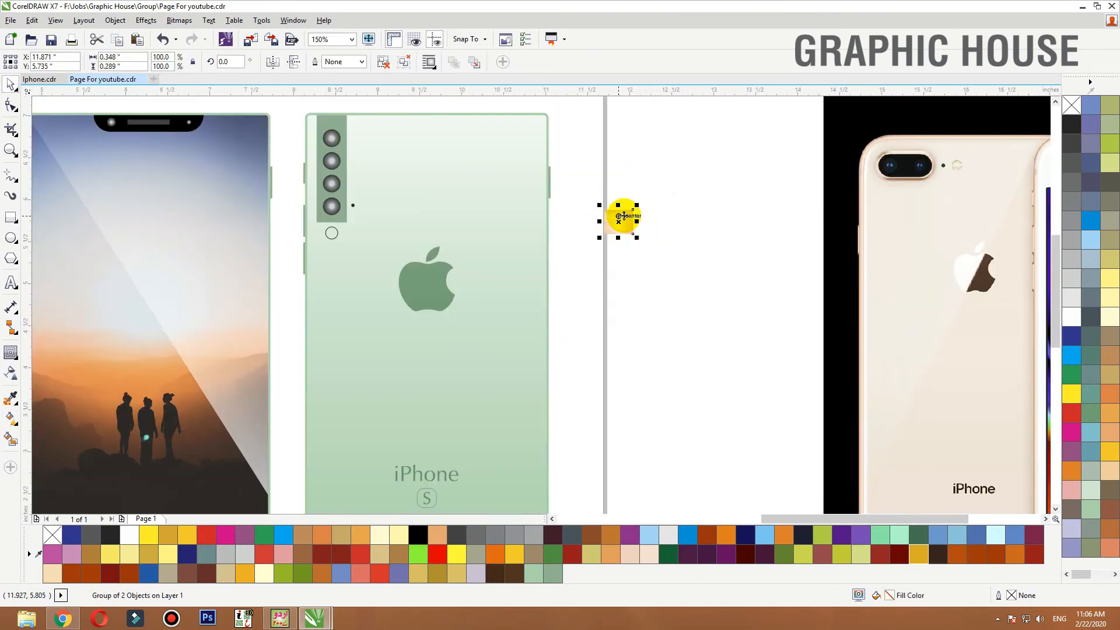
{"action": "right_click", "coordinate": [625, 221]}
{"action": "left_click", "coordinate": [665, 225]}
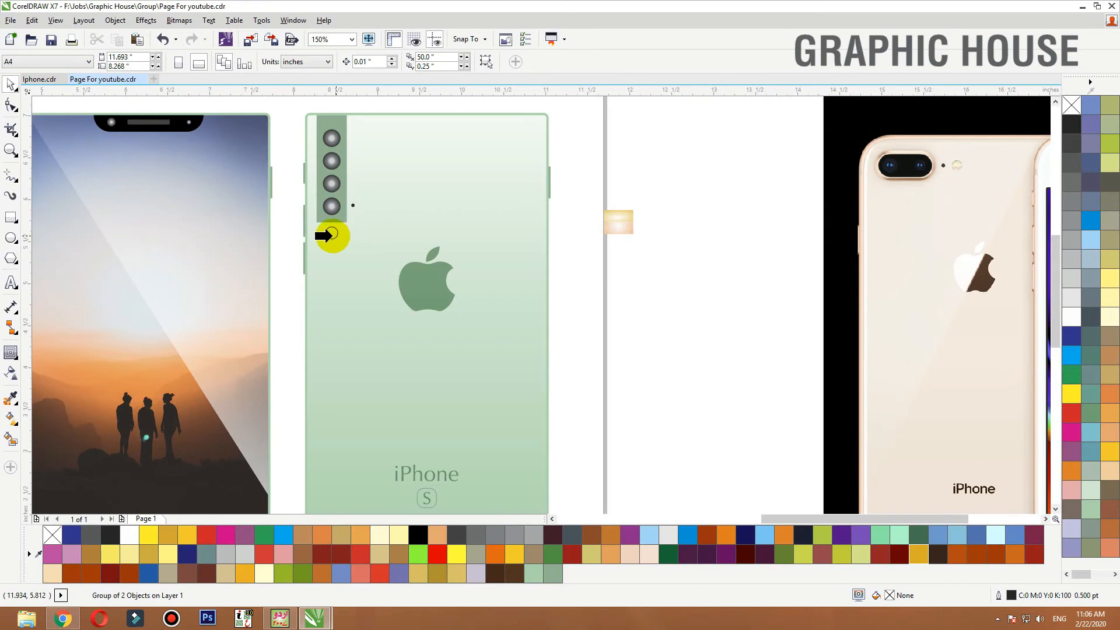
{"action": "left_click", "coordinate": [330, 236]}
Scale the clipped gradient group down about its centre so it fits the circle more closely
{"action": "key", "text": "shift+F2"}
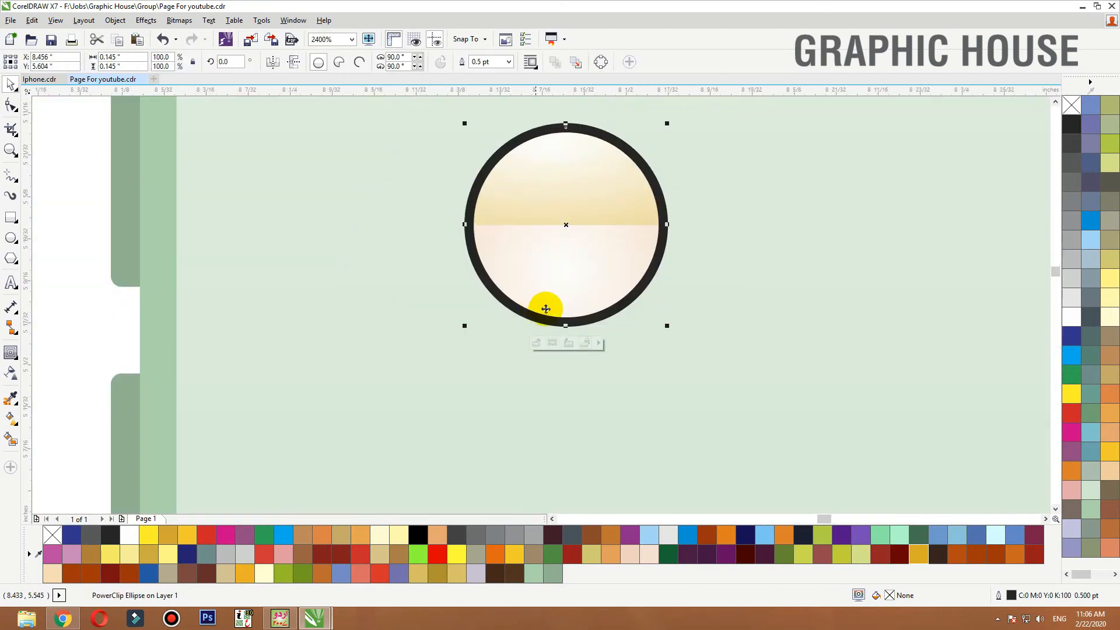
{"action": "left_click", "coordinate": [591, 248], "text": "ctrl"}
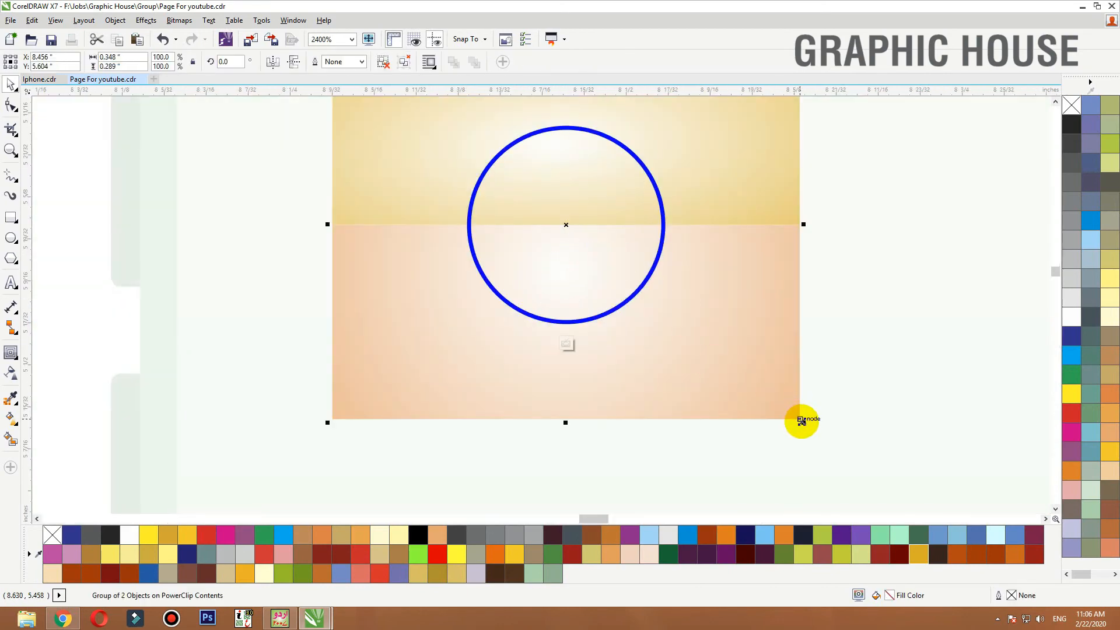
{"action": "left_click_drag", "start_coordinate": [801, 421], "coordinate": [700, 333]}
{"action": "left_click", "coordinate": [787, 291], "text": "ctrl"}
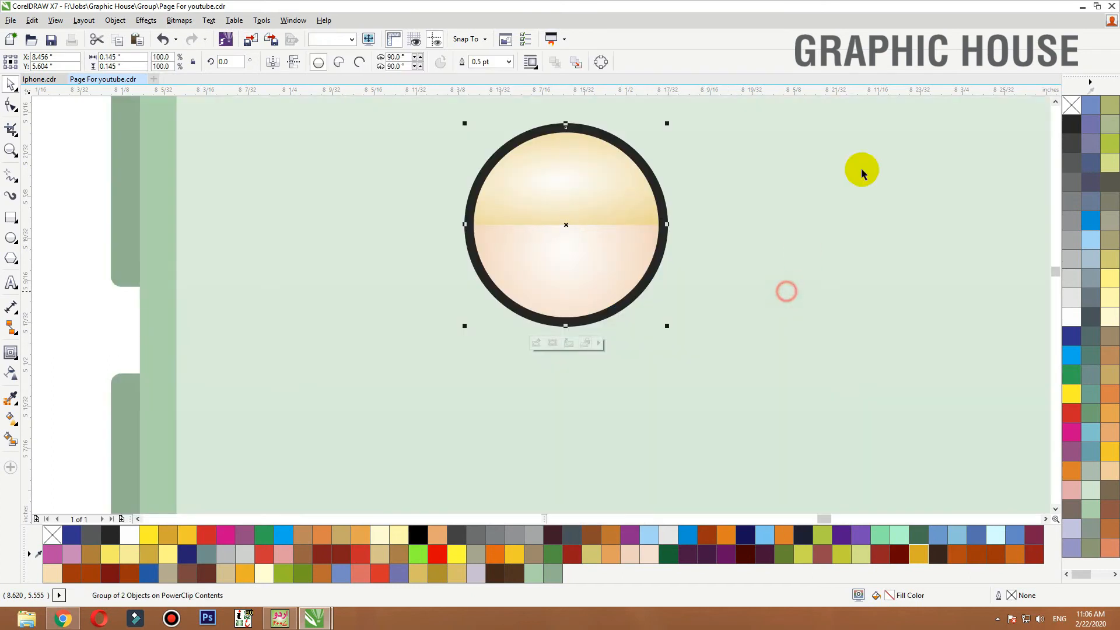
Remove the flash circle's outline and shrink it about its centre to about 0.11 inches wide
{"action": "key", "text": "F3"}
{"action": "right_click", "coordinate": [1072, 105]}
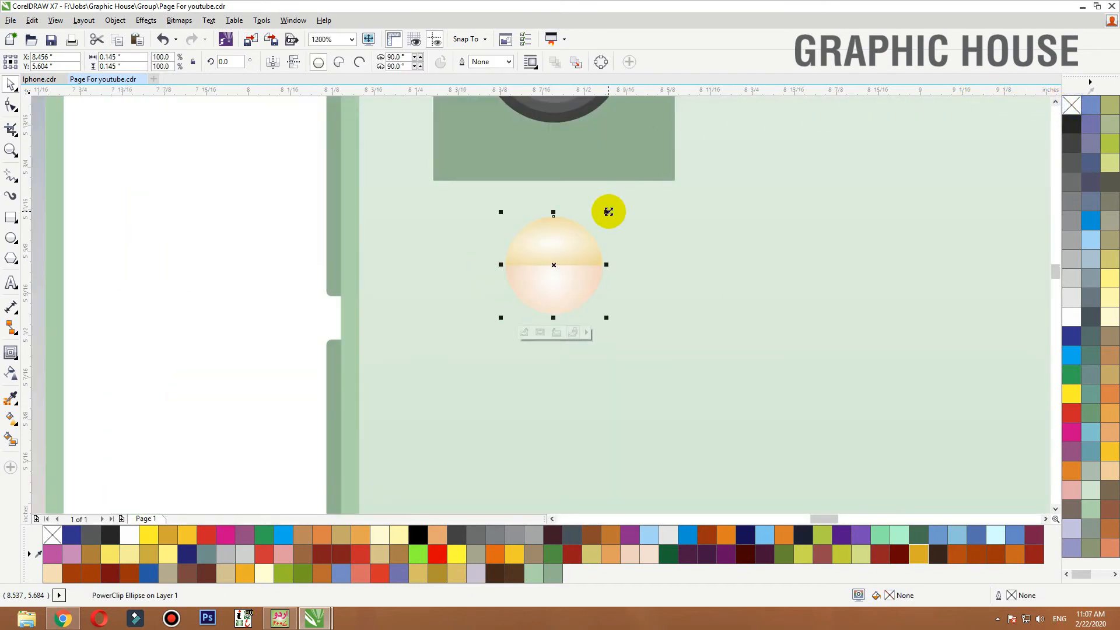
{"action": "left_click_drag", "start_coordinate": [608, 211], "coordinate": [611, 217]}
Give the flash circle a 0.5 pt outline in the darker sage green used for the camera strip
{"action": "key", "text": "F12"}
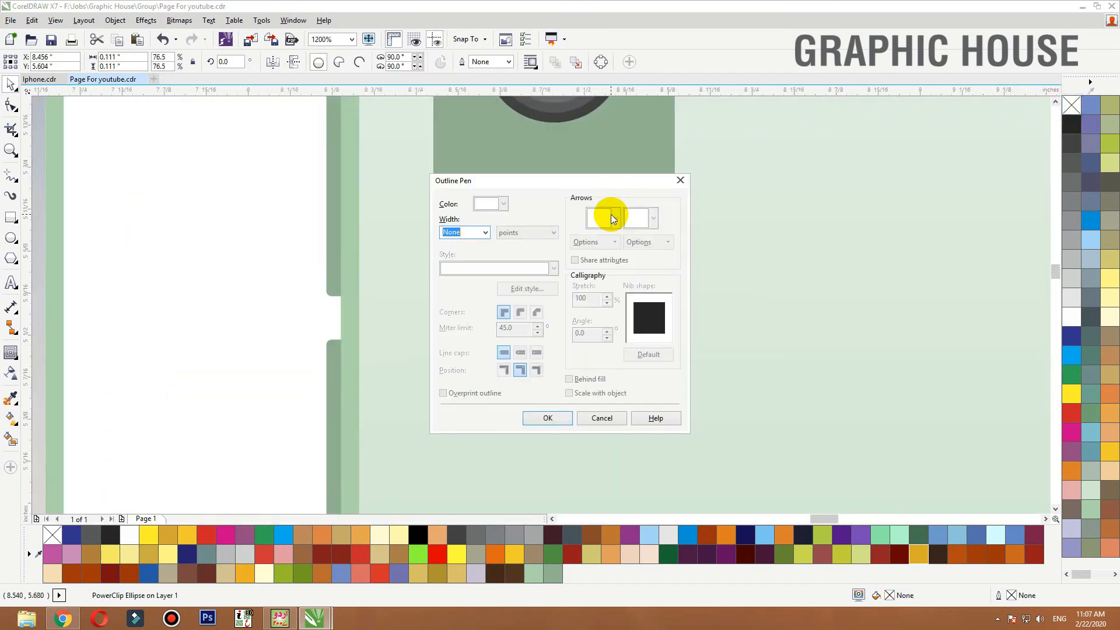
{"action": "type", "text": "1"}
{"action": "key", "text": "Return"}
{"action": "key", "text": "F12"}
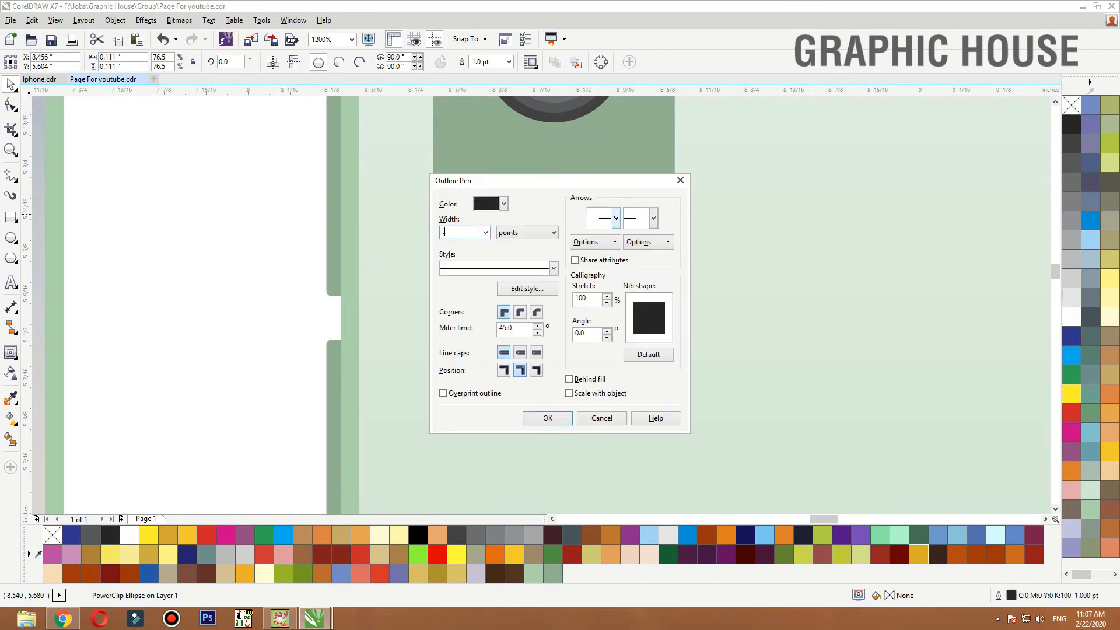
{"action": "type", "text": "0.5"}
{"action": "key", "text": "Return"}
{"action": "right_click", "coordinate": [553, 574]}
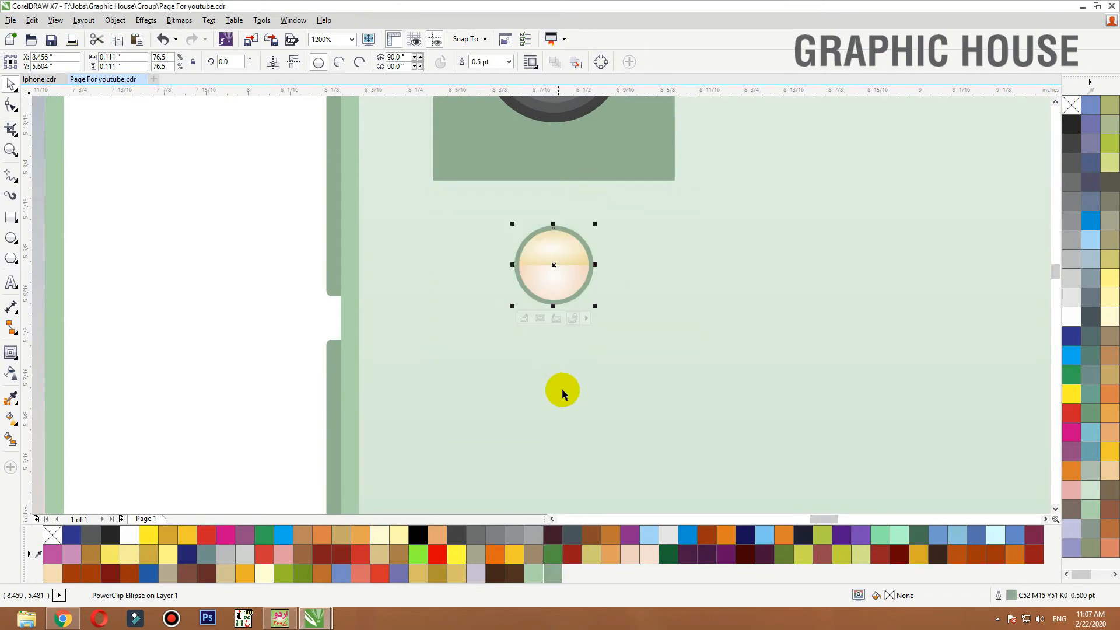
Move the small black dot beside the flash circle, level with its centre, and group the two
{"action": "scroll", "coordinate": [566, 354], "scroll_direction": "down", "scroll_amount": 3}
{"action": "left_click", "coordinate": [782, 255]}
{"action": "left_click", "coordinate": [742, 228]}
{"action": "key", "text": "shift+F2"}
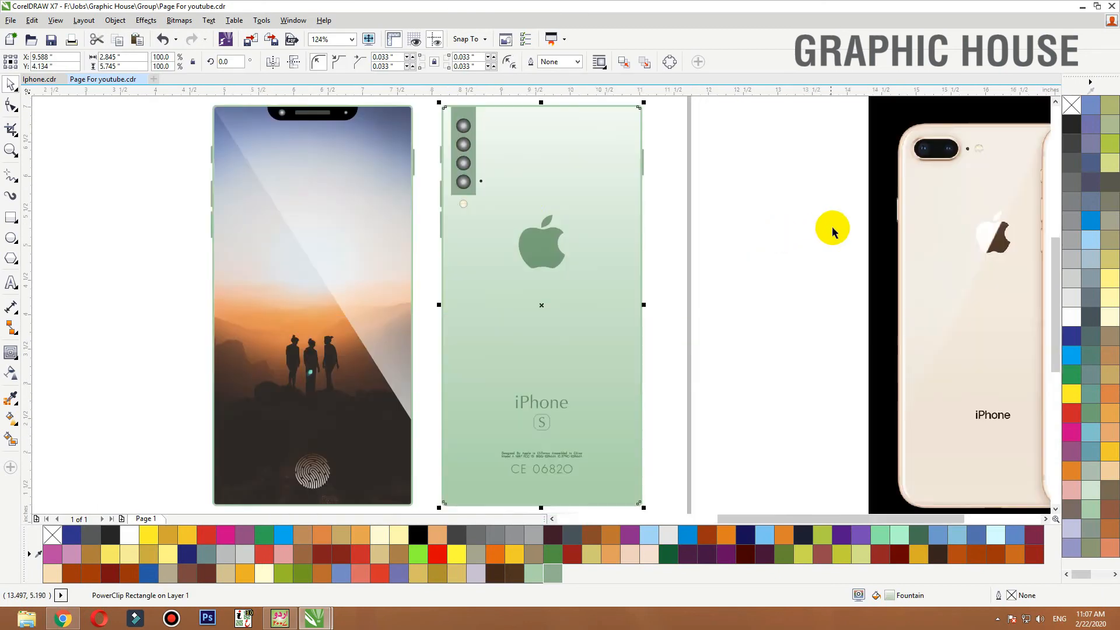
{"action": "left_click", "coordinate": [833, 230]}
{"action": "key", "text": "F2"}
{"action": "left_click_drag", "start_coordinate": [550, 175], "coordinate": [389, 220]}
{"action": "scroll", "coordinate": [552, 201], "scroll_direction": "up", "scroll_amount": 10}
{"action": "left_click_drag", "start_coordinate": [612, 208], "coordinate": [503, 342]}
{"action": "left_click", "coordinate": [501, 350], "text": "shift"}
{"action": "key", "text": "shift+Right"}
{"action": "key", "text": "ctrl+z"}
Try to centre the flash and dot group horizontally on the bottom lens
{"action": "left_click", "coordinate": [267, 330]}
{"action": "left_click", "coordinate": [503, 213], "text": "shift"}
{"action": "key", "text": "c"}
{"action": "left_click", "coordinate": [676, 213]}
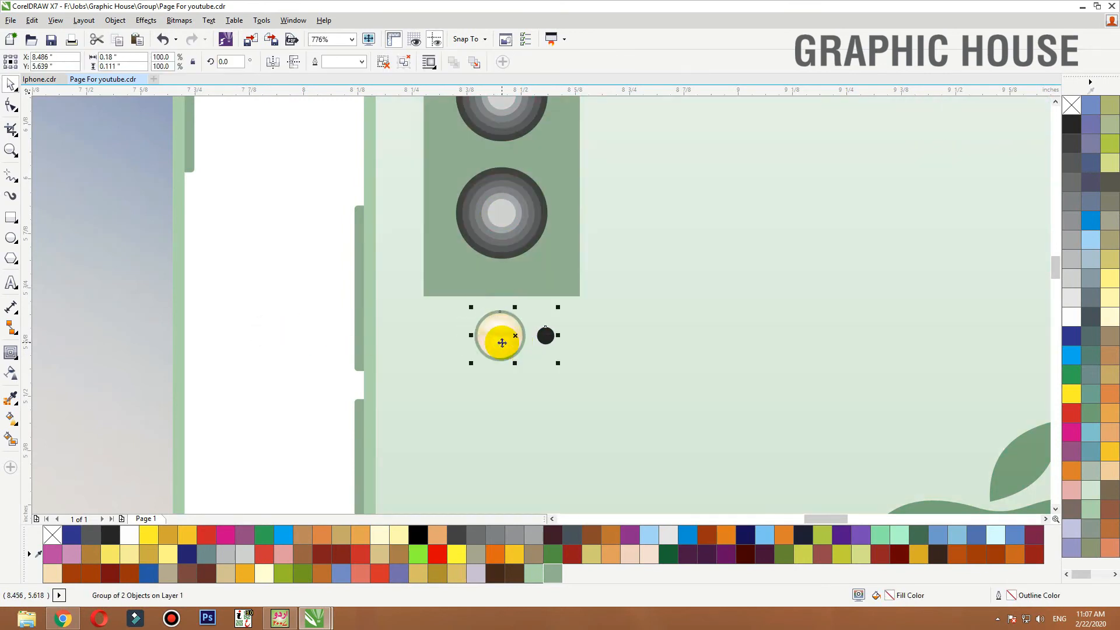
Ungroup the flash circle and dot, and centre only the flash circle horizontally under the bottom lens
{"action": "left_click", "coordinate": [383, 62]}
{"action": "left_click", "coordinate": [203, 210]}
{"action": "left_click", "coordinate": [487, 333]}
{"action": "left_click", "coordinate": [489, 232], "text": "shift"}
{"action": "key", "text": "c"}
Move the black dot slightly further right, away from the flash circle
{"action": "left_click", "coordinate": [556, 339]}
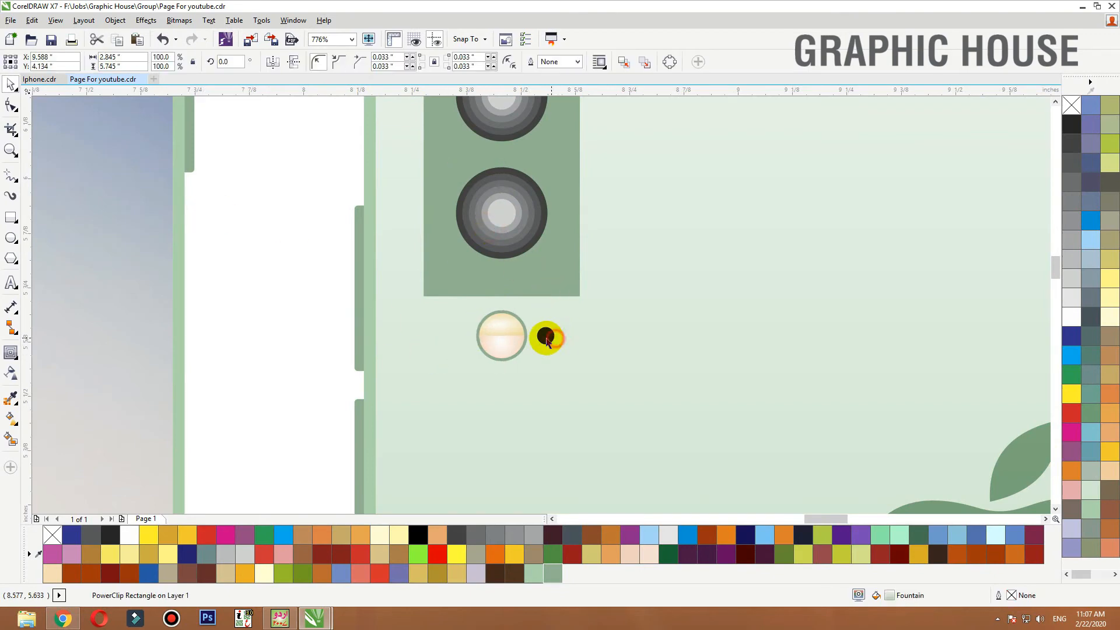
{"action": "left_click_drag", "start_coordinate": [545, 336], "coordinate": [554, 336]}
{"action": "left_click", "coordinate": [495, 333], "text": "shift"}
{"action": "left_click", "coordinate": [611, 325]}
{"action": "key", "text": "shift+F2"}
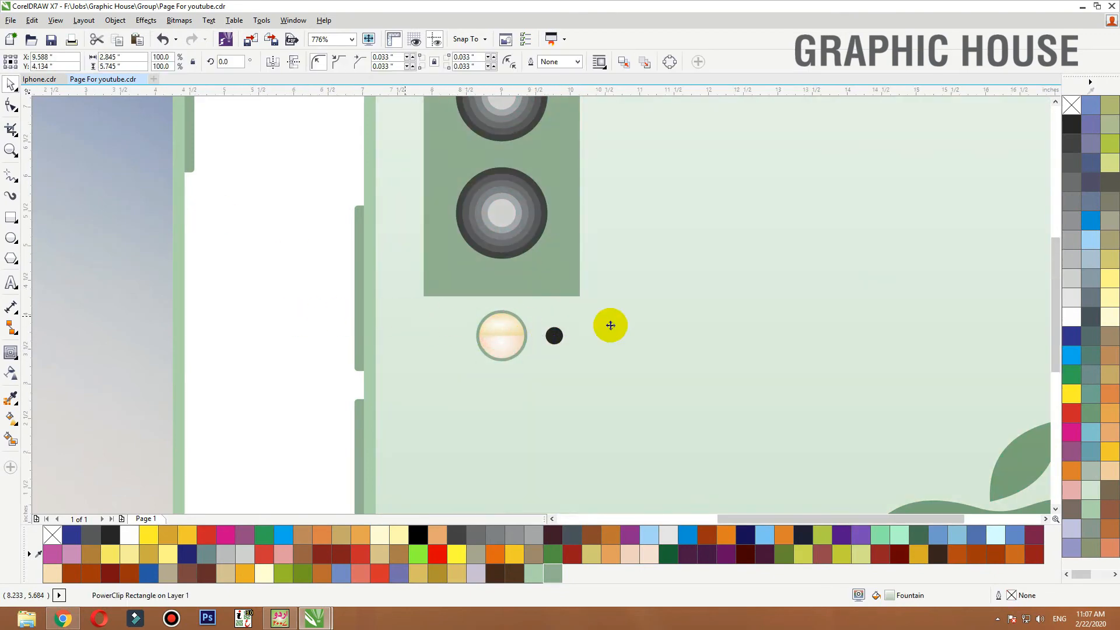
Delete the leftover small shapes lying above the back view of the phone
{"action": "scroll", "coordinate": [739, 263], "scroll_direction": "down", "scroll_amount": 1}
{"action": "left_click", "coordinate": [739, 264]}
{"action": "left_click_drag", "start_coordinate": [740, 149], "coordinate": [411, 411]}
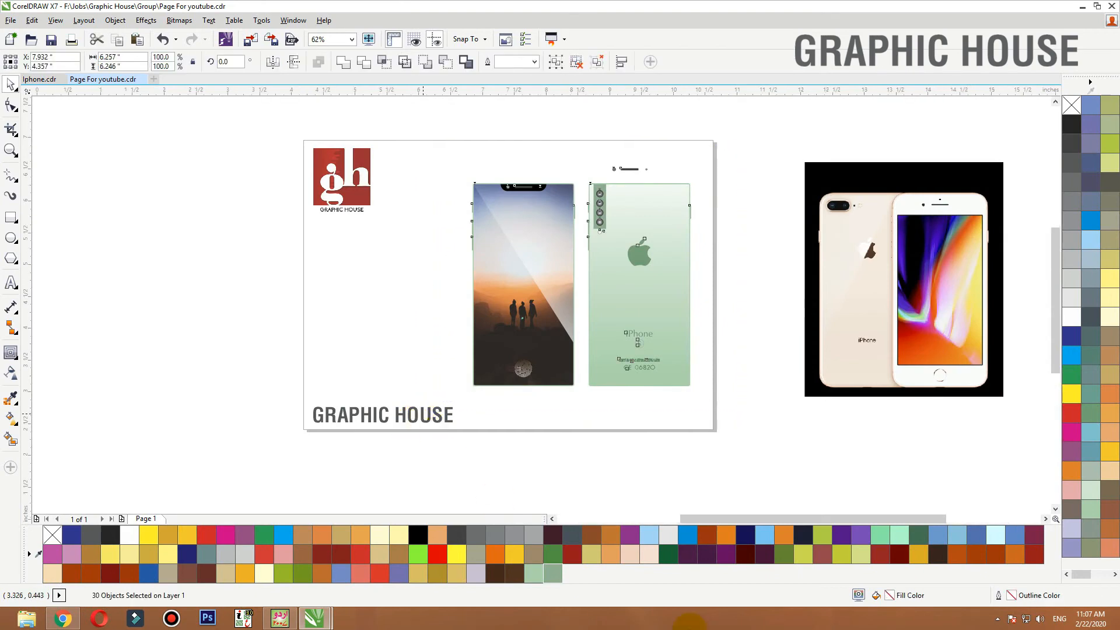
{"action": "scroll", "coordinate": [631, 241], "scroll_direction": "up", "scroll_amount": 2}
{"action": "left_click_drag", "start_coordinate": [811, 146], "coordinate": [591, 100]}
{"action": "key", "text": "Delete"}
{"action": "left_click", "coordinate": [819, 127]}
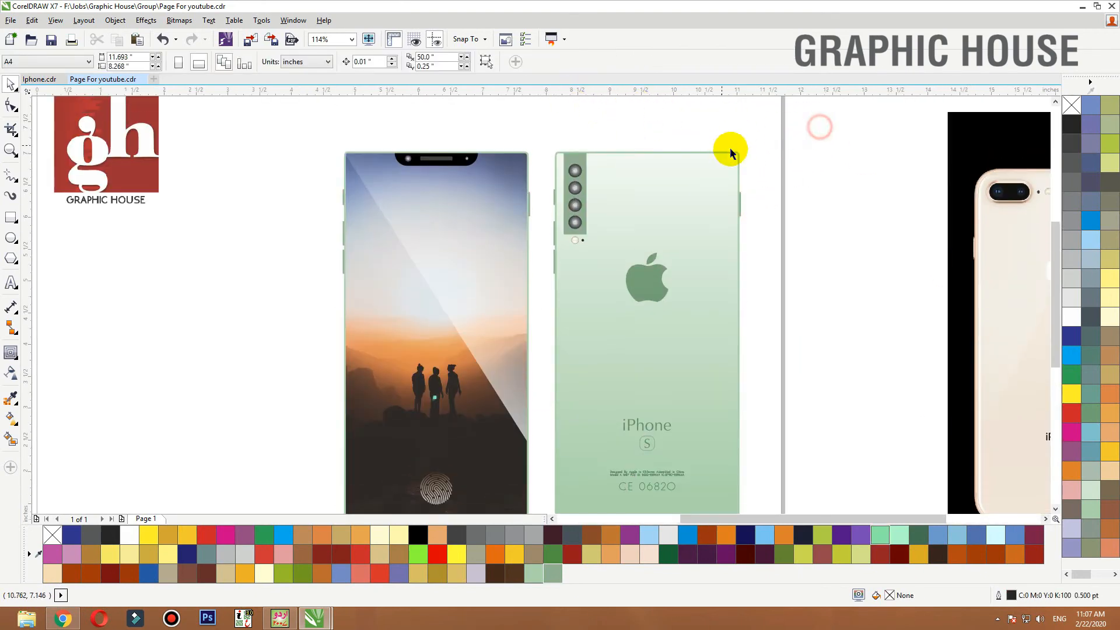
Delete the reference phone photo beside the page
{"action": "scroll", "coordinate": [735, 149], "scroll_direction": "down", "scroll_amount": 2}
{"action": "left_click_drag", "start_coordinate": [769, 132], "coordinate": [487, 376]}
{"action": "key", "text": "shift+F2"}
{"action": "left_click", "coordinate": [833, 294]}
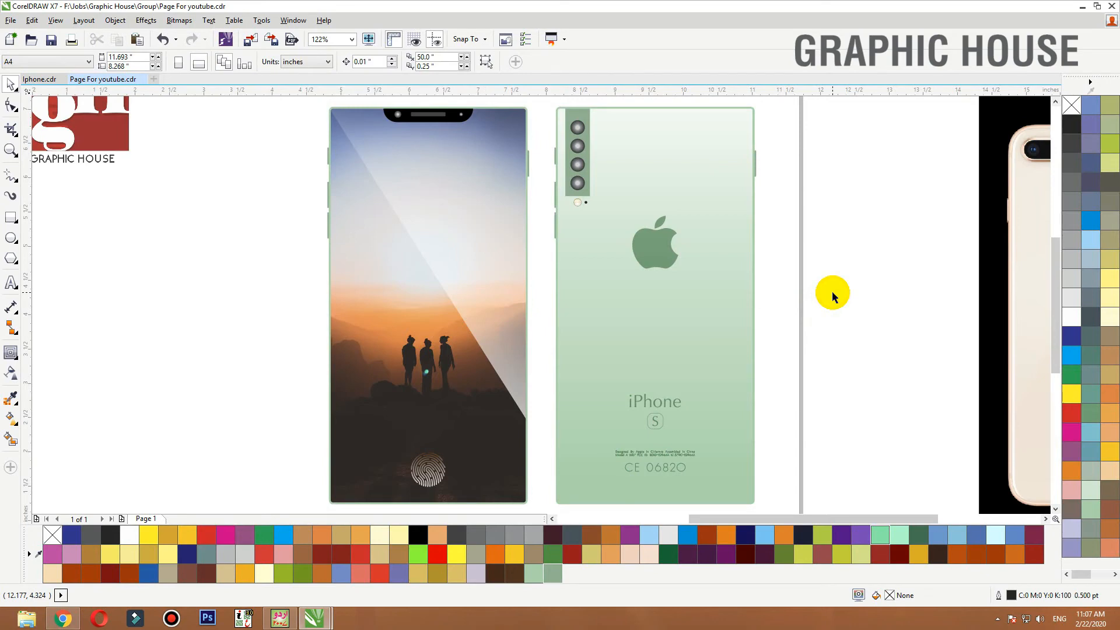
{"action": "scroll", "coordinate": [645, 284], "scroll_direction": "down", "scroll_amount": 2}
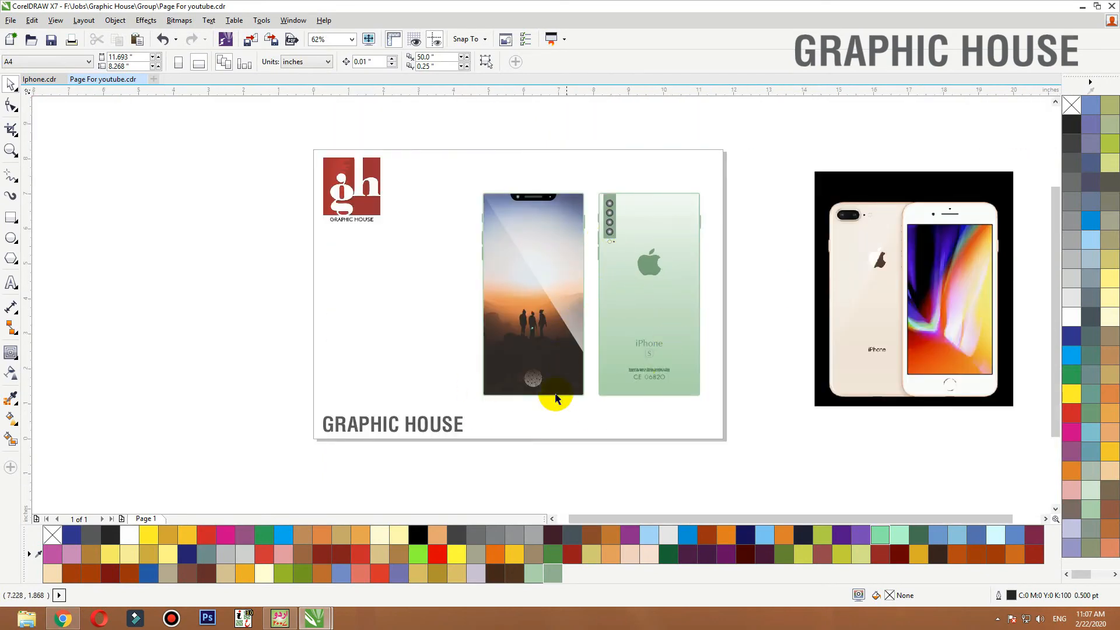
{"action": "left_click", "coordinate": [843, 322]}
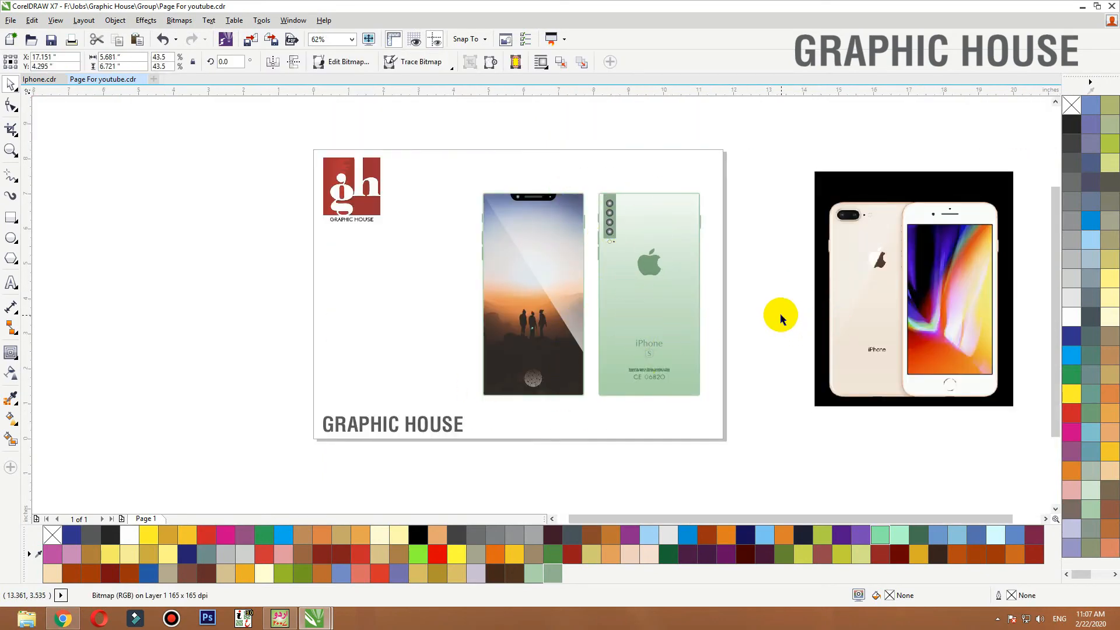
{"action": "key", "text": "Delete"}
{"action": "left_click_drag", "start_coordinate": [770, 165], "coordinate": [455, 445]}
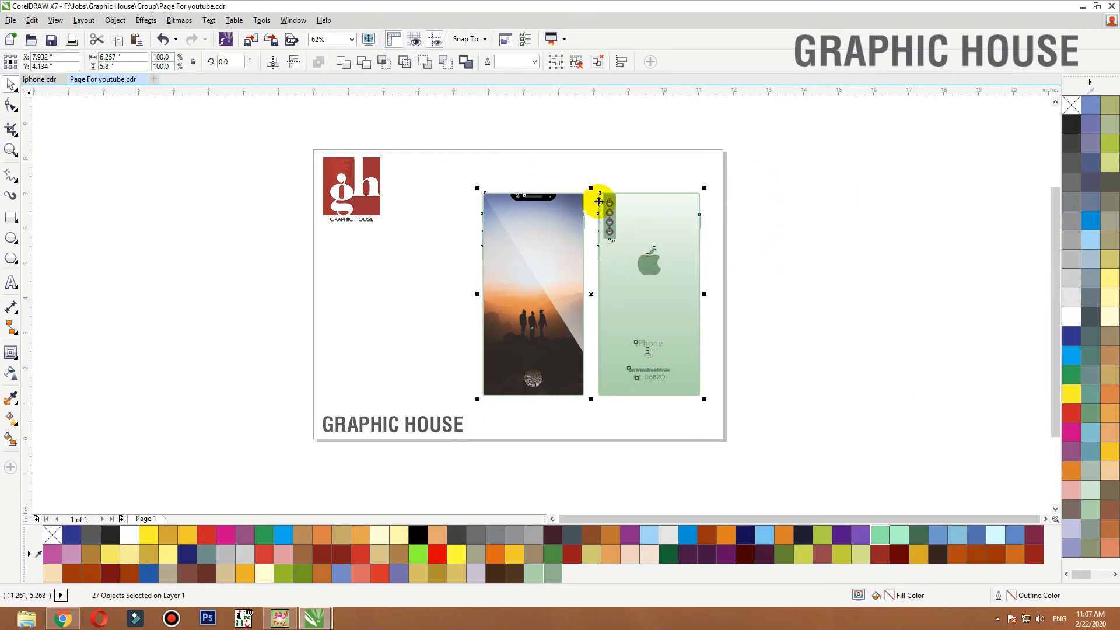
{"action": "left_click_drag", "start_coordinate": [761, 155], "coordinate": [448, 435]}
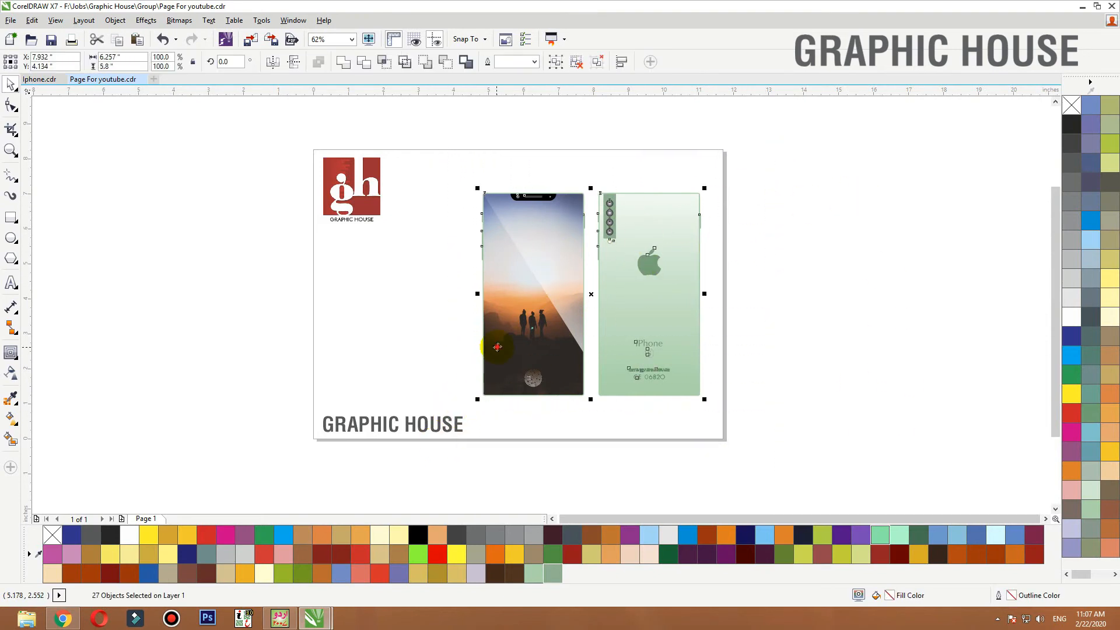
{"action": "left_click", "coordinate": [796, 260]}
{"action": "scroll", "coordinate": [813, 245], "scroll_direction": "up", "scroll_amount": 2}
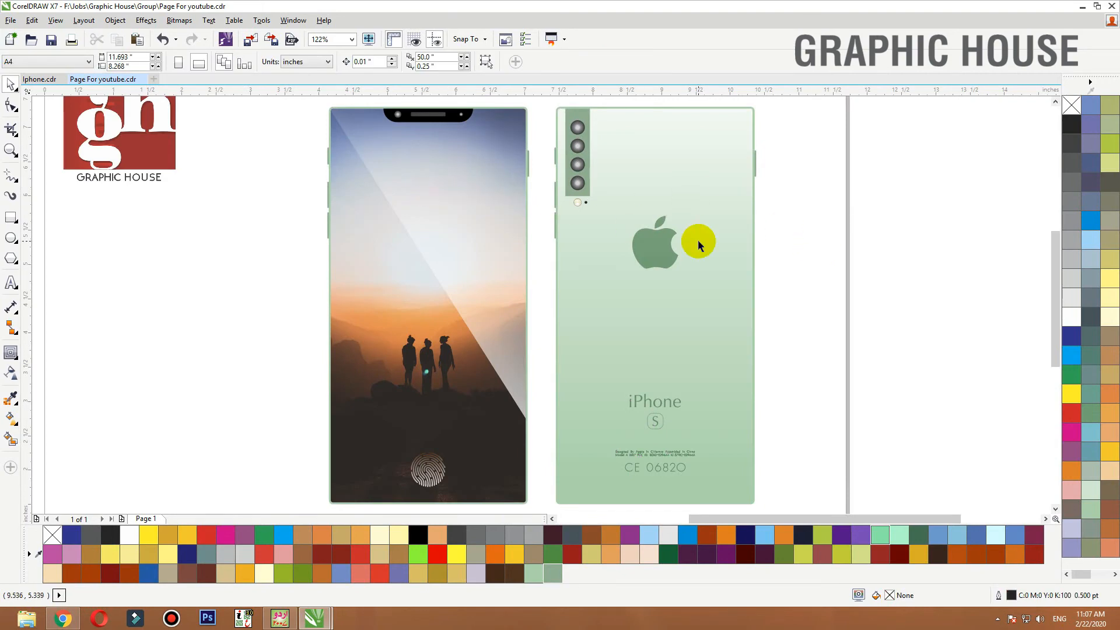
Duplicate the back view's mint green body rectangle to its right and narrow the copy into a strip about 0.115 in wide
{"action": "left_click", "coordinate": [13, 217]}
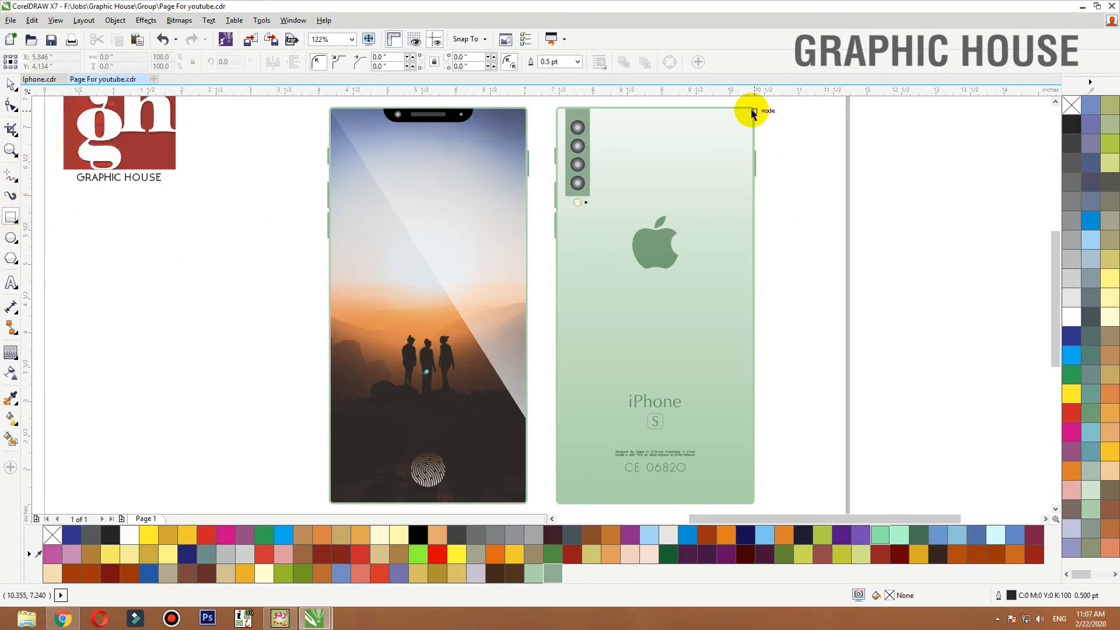
{"action": "key", "text": "space"}
{"action": "left_click_drag", "start_coordinate": [743, 111], "coordinate": [947, 108]}
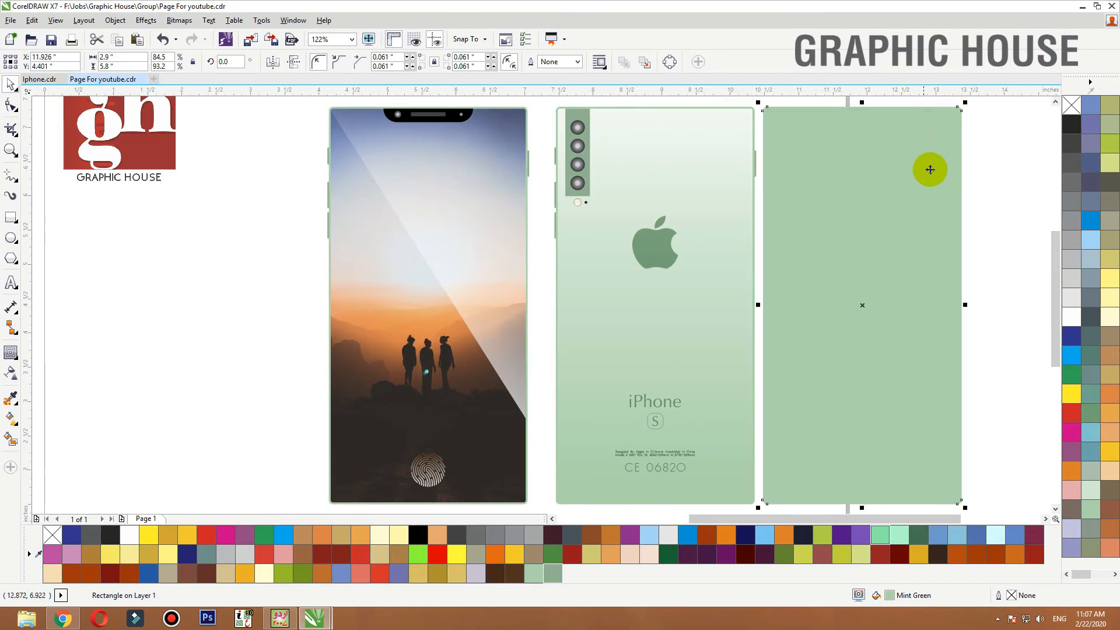
{"action": "left_click_drag", "start_coordinate": [964, 305], "coordinate": [771, 304]}
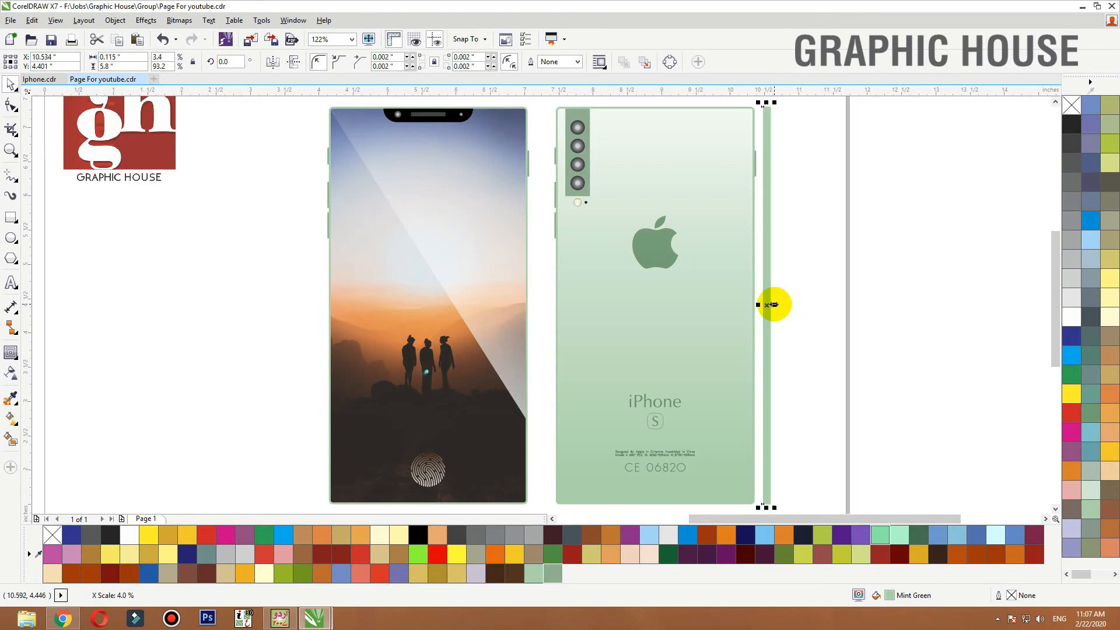
{"action": "left_click", "coordinate": [814, 232]}
{"action": "left_click", "coordinate": [770, 199]}
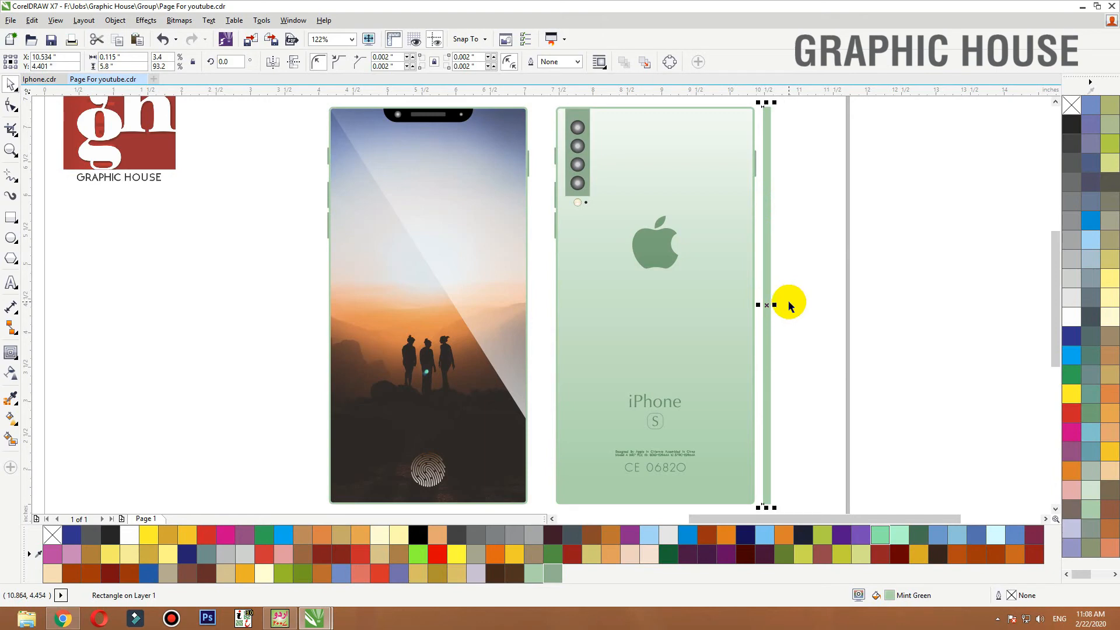
Widen the mint green side strip to about 0.155 in
{"action": "key", "text": "F2"}
{"action": "left_click_drag", "start_coordinate": [803, 287], "coordinate": [718, 334]}
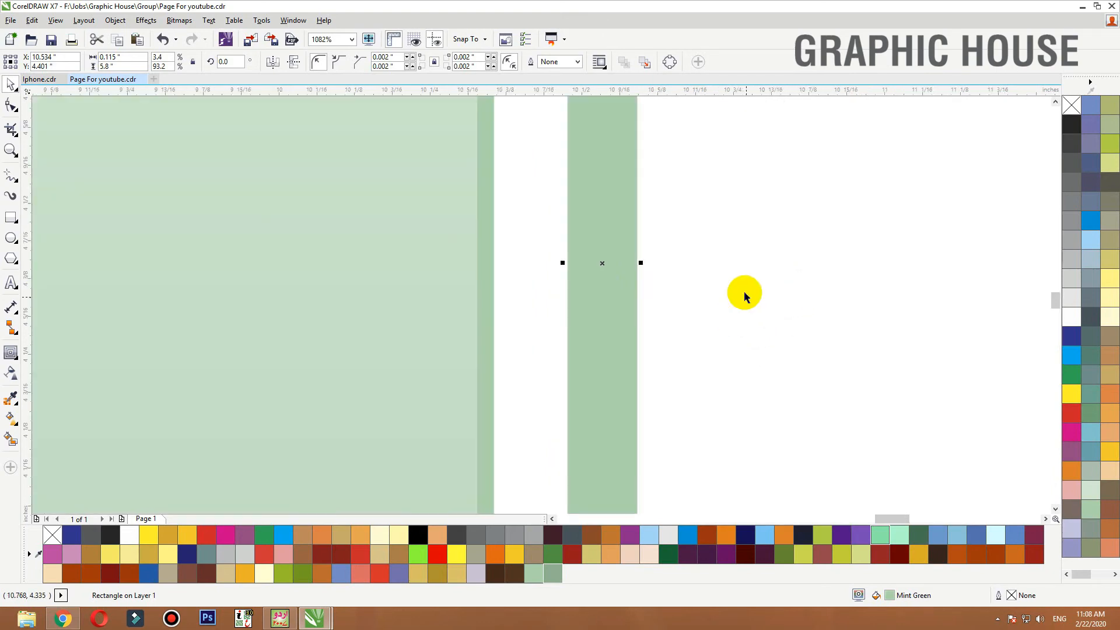
{"action": "left_click_drag", "start_coordinate": [640, 263], "coordinate": [665, 262]}
{"action": "key", "text": "F3"}
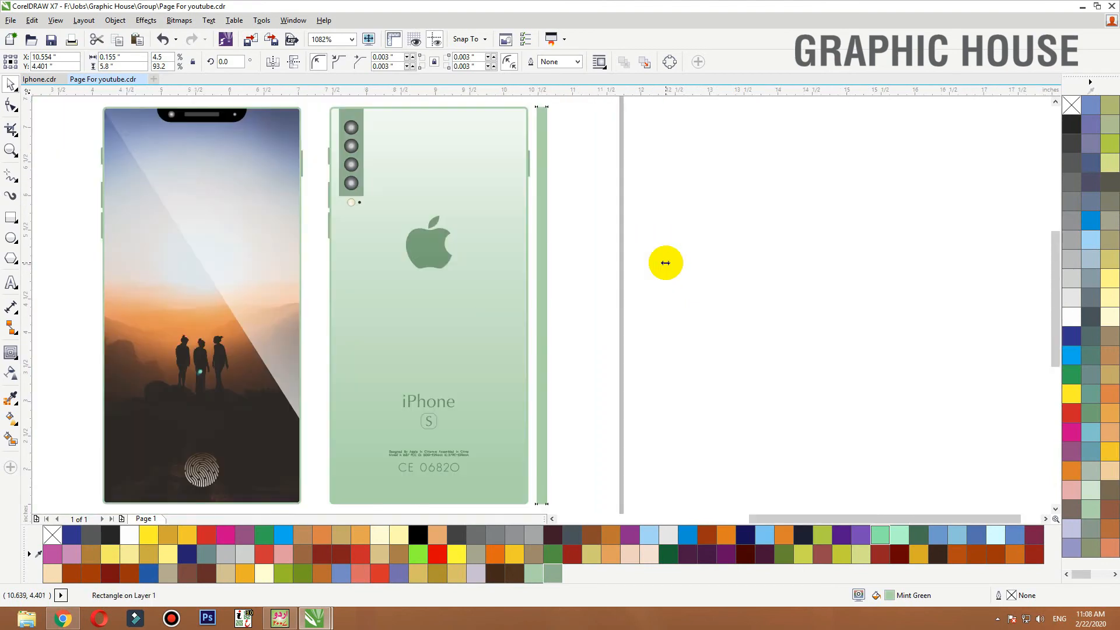
Round the corners of the side strip to a radius of about 0.009 in
{"action": "left_click", "coordinate": [607, 210]}
{"action": "left_click", "coordinate": [545, 286]}
{"action": "key", "text": "F2"}
{"action": "left_click_drag", "start_coordinate": [573, 285], "coordinate": [525, 315]}
{"action": "key", "text": "F3"}
{"action": "key", "text": "F2"}
{"action": "left_click_drag", "start_coordinate": [592, 146], "coordinate": [507, 98]}
{"action": "key", "text": "F2"}
{"action": "left_click_drag", "start_coordinate": [615, 174], "coordinate": [405, 267]}
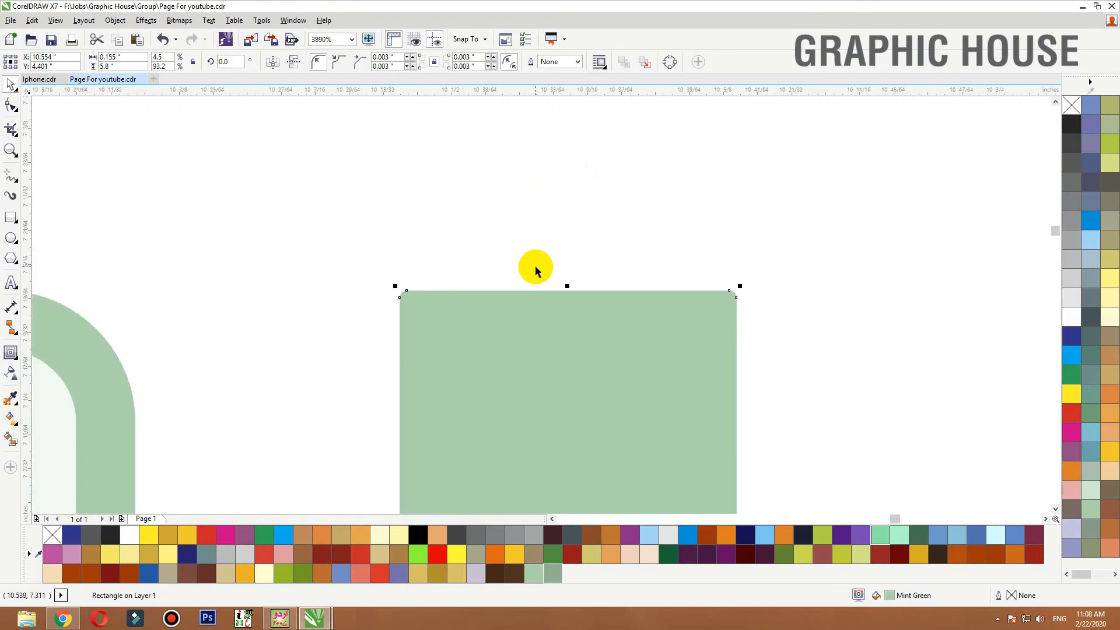
{"action": "key", "text": "F10"}
{"action": "left_click_drag", "start_coordinate": [730, 291], "coordinate": [717, 291]}
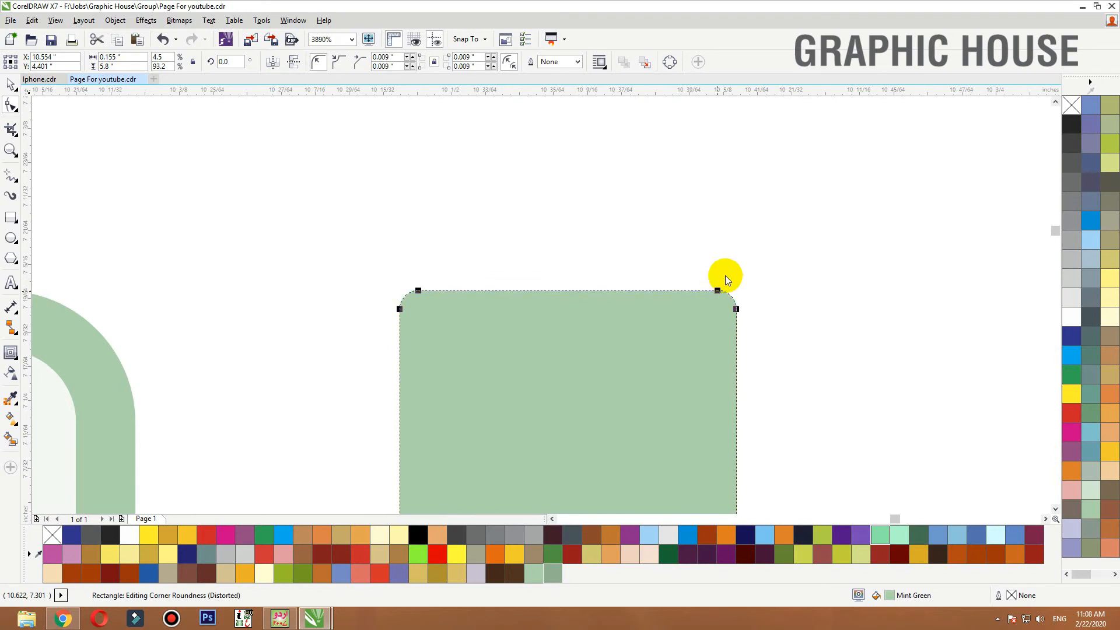
{"action": "key", "text": "space"}
{"action": "key", "text": "shift+F2"}
{"action": "left_click", "coordinate": [764, 229]}
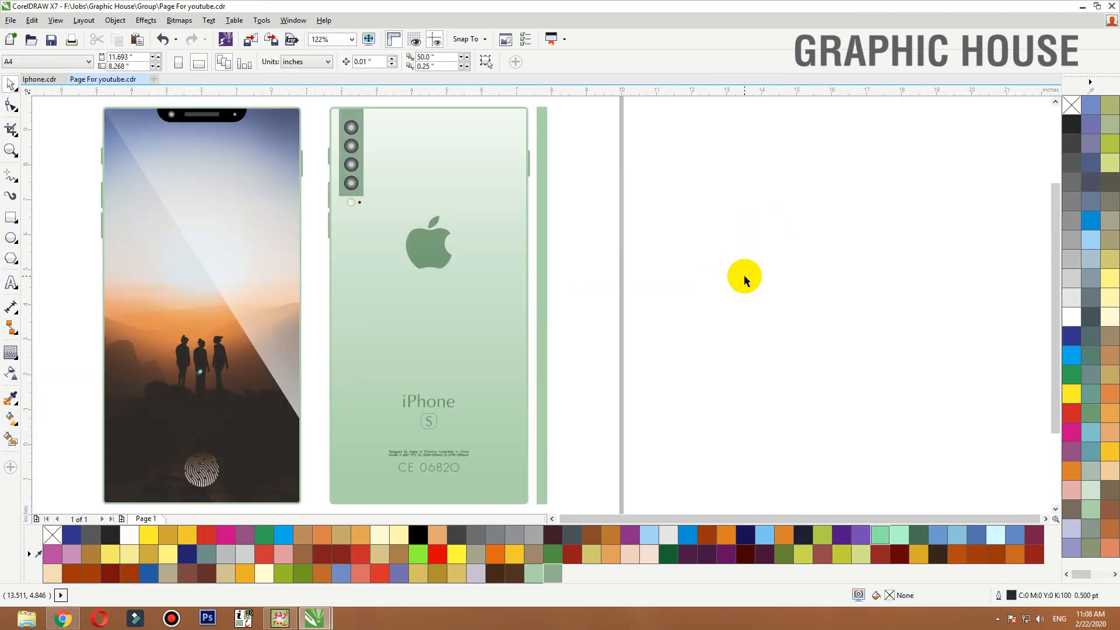
Copy the three side buttons from the front view's left edge onto the side strip, centred across its width
{"action": "scroll", "coordinate": [745, 277], "scroll_direction": "down", "scroll_amount": 3}
{"action": "left_click_drag", "start_coordinate": [721, 173], "coordinate": [365, 340]}
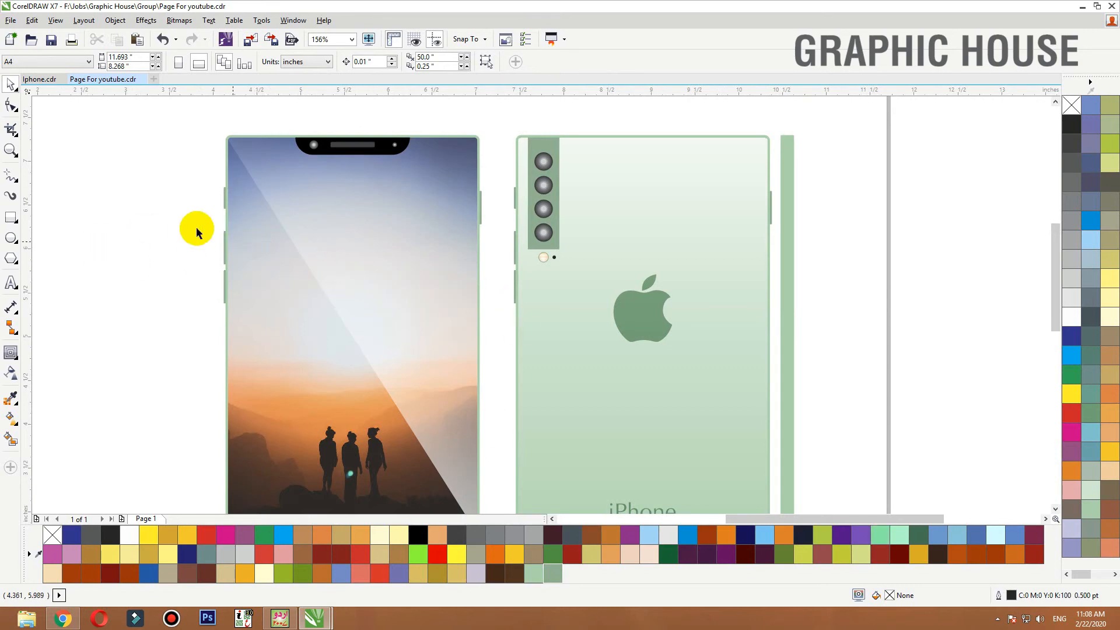
{"action": "left_click_drag", "start_coordinate": [198, 176], "coordinate": [781, 294]}
{"action": "key", "text": "ctrl+z"}
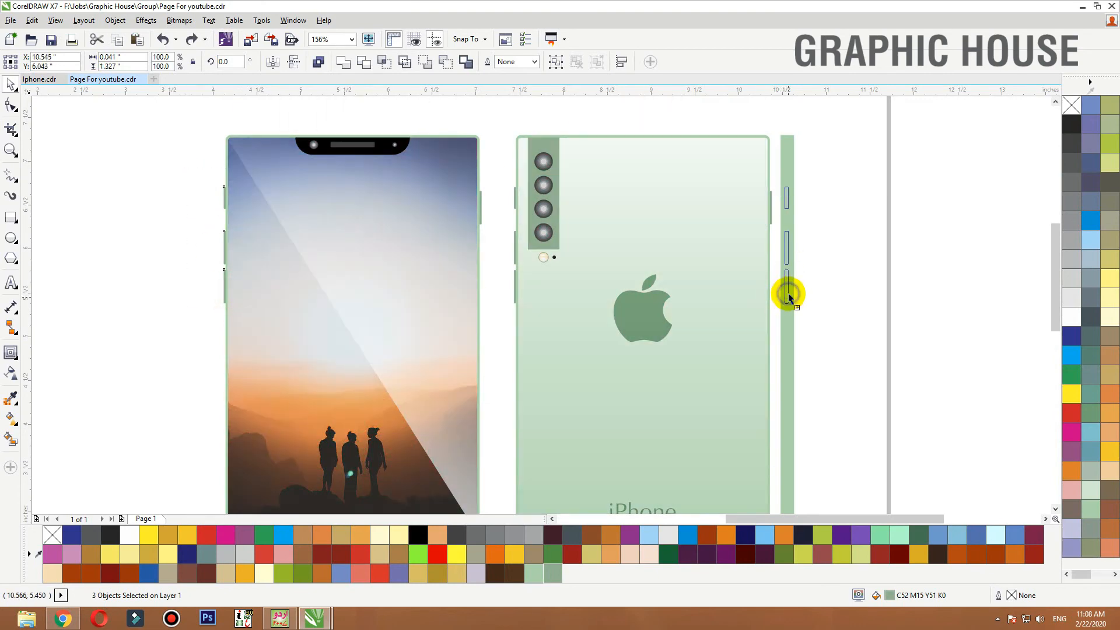
{"action": "left_click", "coordinate": [836, 273]}
{"action": "left_click", "coordinate": [787, 199]}
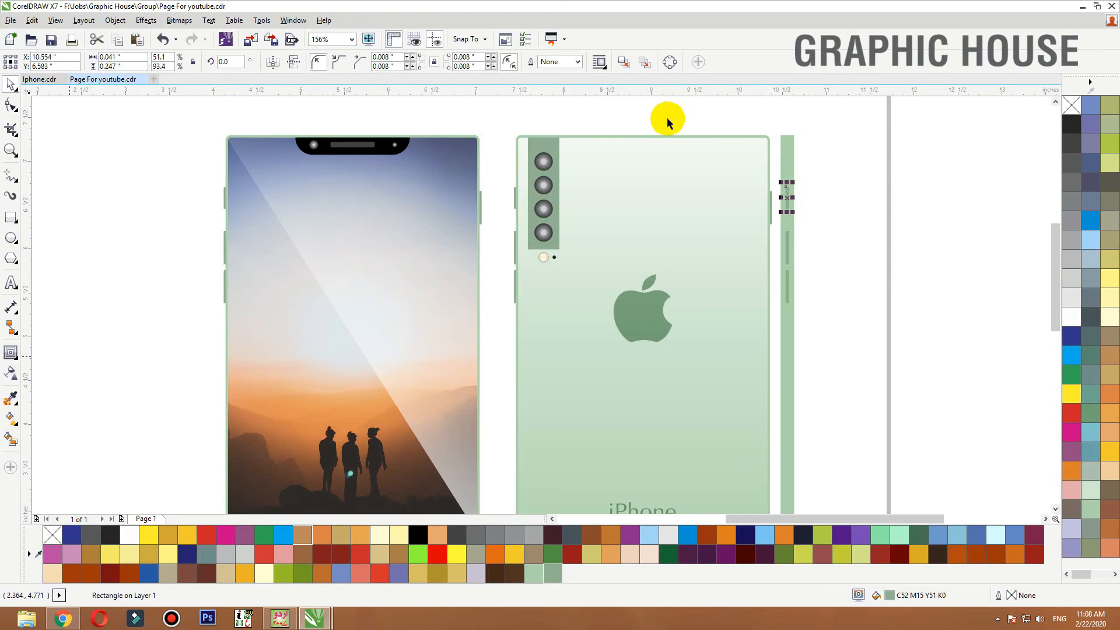
Draw a frame rectangle about 0.08 by 0.25 in around the top button on the side strip
{"action": "left_click", "coordinate": [851, 156]}
{"action": "key", "text": "F2"}
{"action": "left_click_drag", "start_coordinate": [814, 168], "coordinate": [749, 255]}
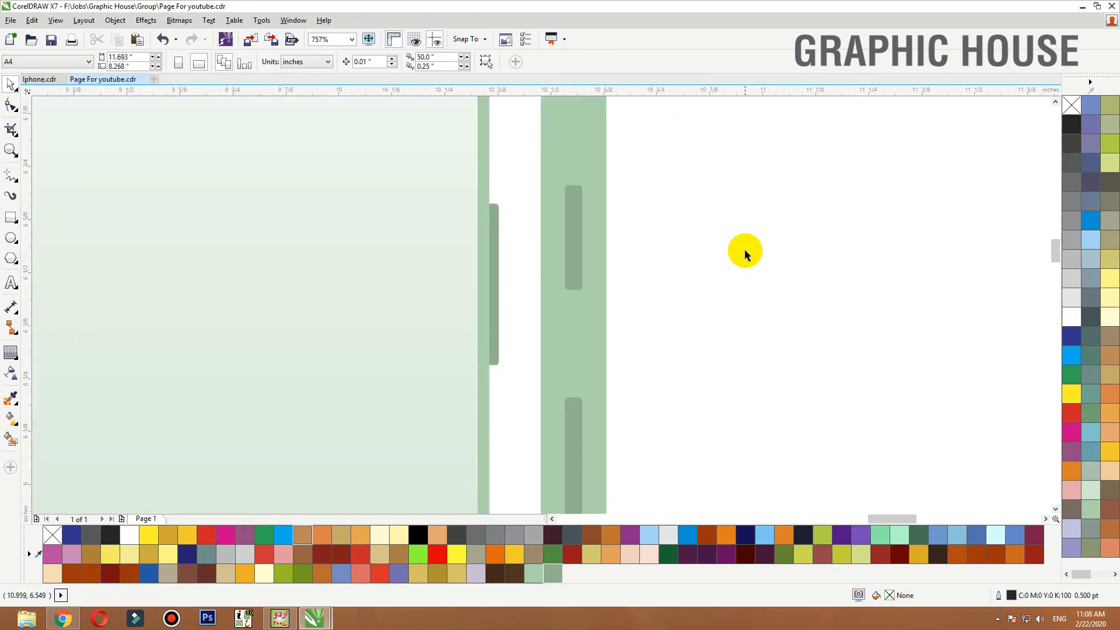
{"action": "left_click", "coordinate": [19, 216]}
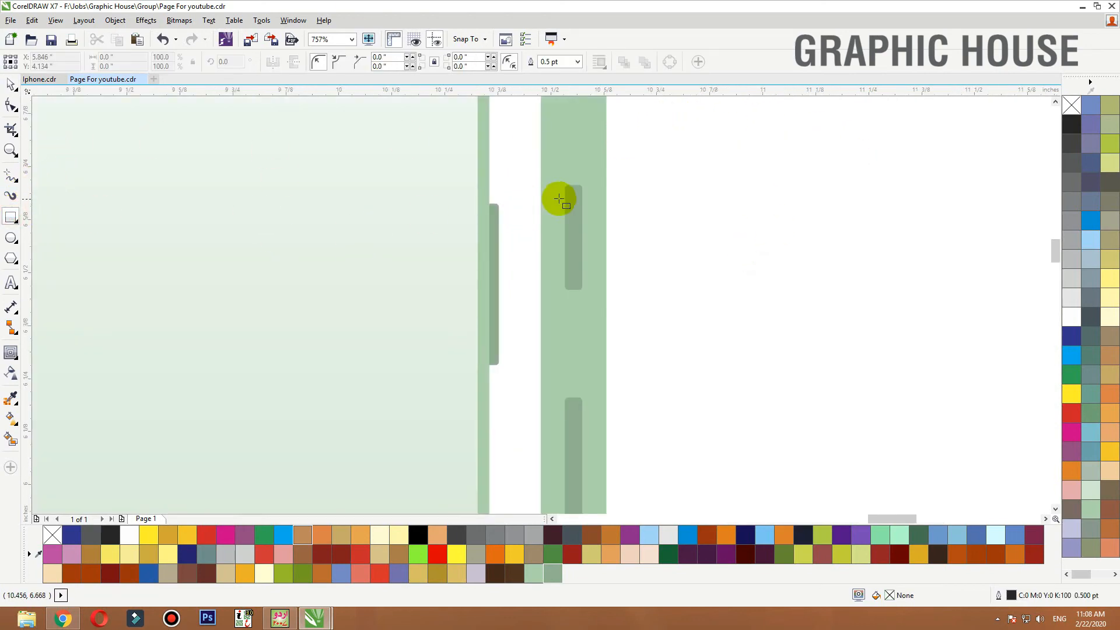
{"action": "left_click_drag", "start_coordinate": [560, 185], "coordinate": [594, 290]}
{"action": "key", "text": "space"}
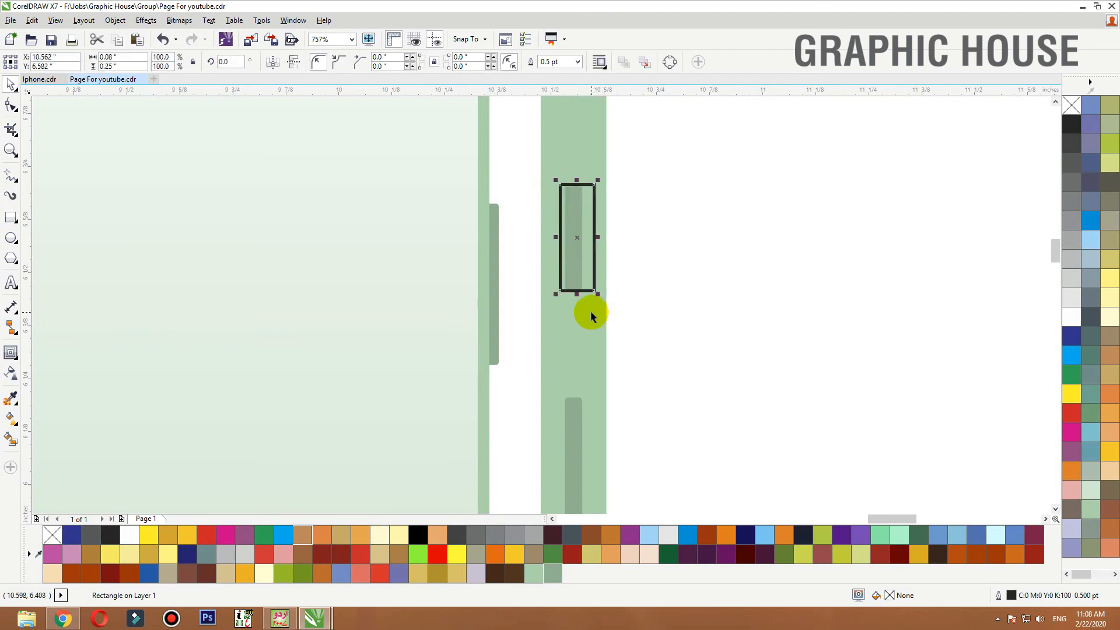
Centre the frame horizontally on the top button, and shift the button against the frame's left edge
{"action": "left_click", "coordinate": [578, 280], "text": "shift"}
{"action": "key", "text": "c"}
{"action": "left_click", "coordinate": [671, 286]}
{"action": "left_click", "coordinate": [577, 267]}
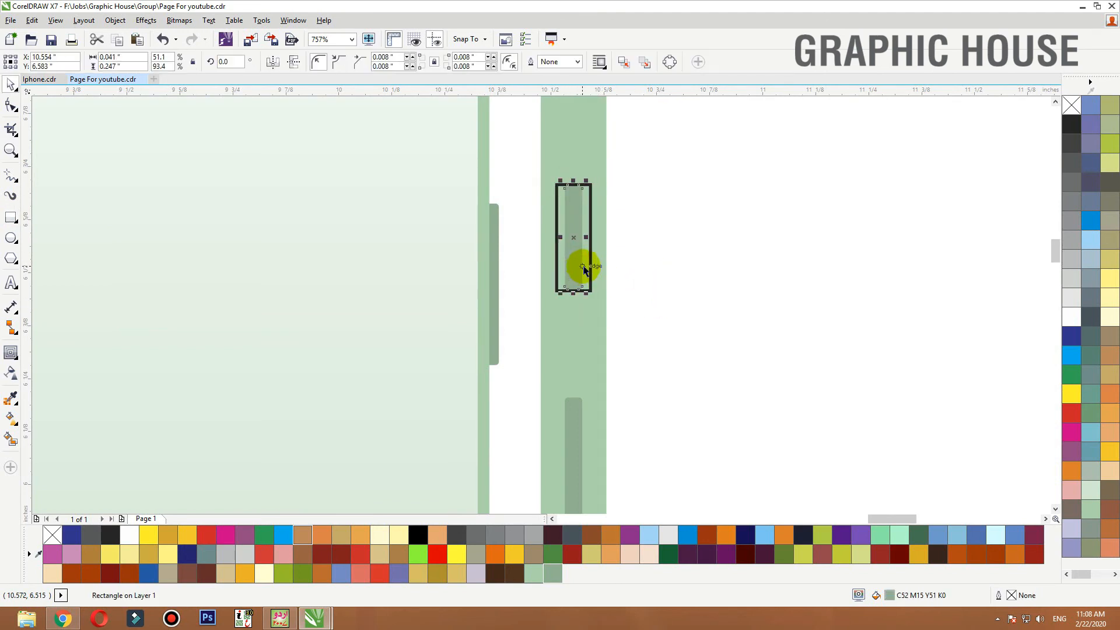
Make a red, outline-free copy of the frame narrowed to its right half, about 0.038 in wide, and delete the original frame
{"action": "left_click", "coordinate": [590, 250]}
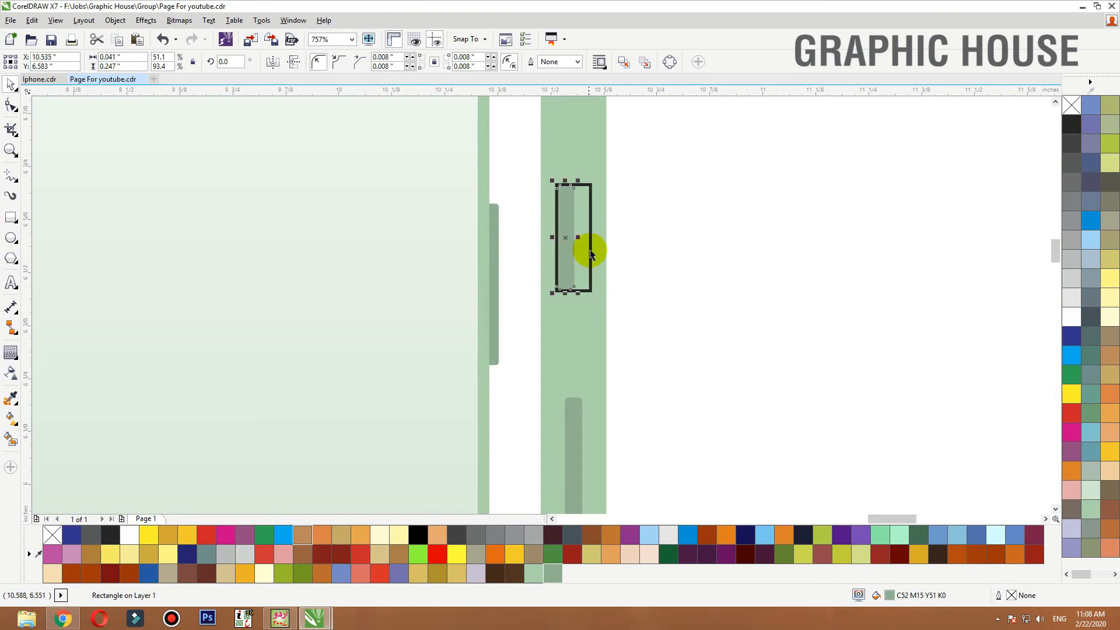
{"action": "left_click_drag", "start_coordinate": [552, 238], "coordinate": [573, 238]}
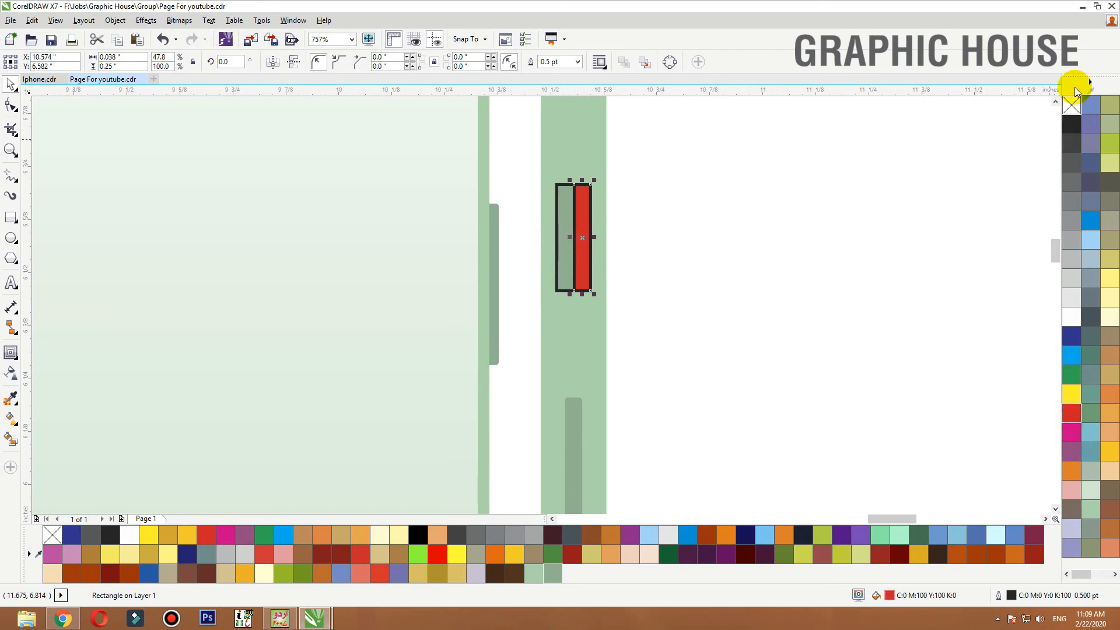
{"action": "left_click", "coordinate": [848, 170]}
{"action": "left_click", "coordinate": [568, 184]}
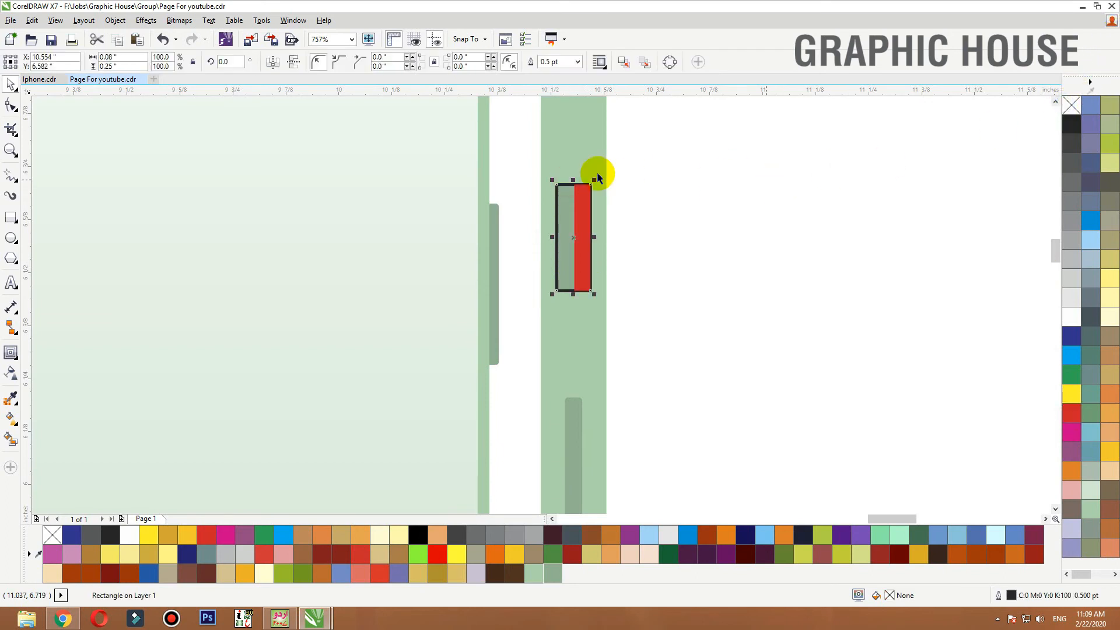
{"action": "key", "text": "Delete"}
{"action": "left_click", "coordinate": [648, 204]}
Mirror a copy of the grey top button directly to its right and delete the red rectangle beneath it
{"action": "left_click", "coordinate": [563, 223]}
{"action": "left_click", "coordinate": [649, 182]}
{"action": "key", "text": "F2"}
{"action": "left_click_drag", "start_coordinate": [660, 169], "coordinate": [519, 328]}
{"action": "left_click", "coordinate": [531, 216]}
{"action": "left_click", "coordinate": [467, 273]}
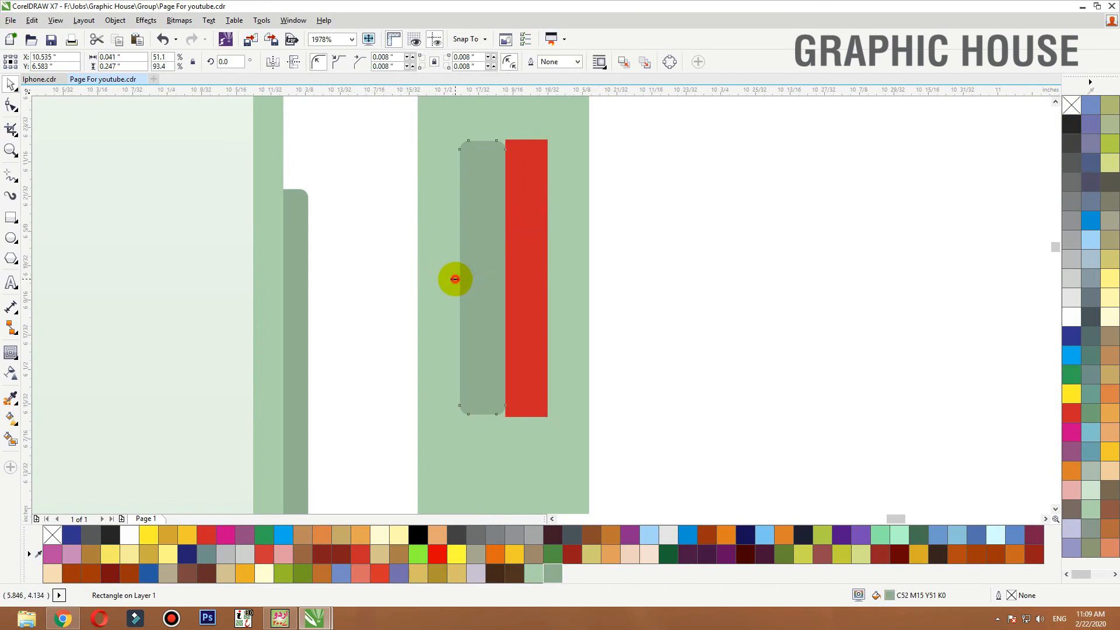
{"action": "left_click_drag", "start_coordinate": [455, 279], "coordinate": [530, 280]}
{"action": "right_click", "coordinate": [530, 280]}
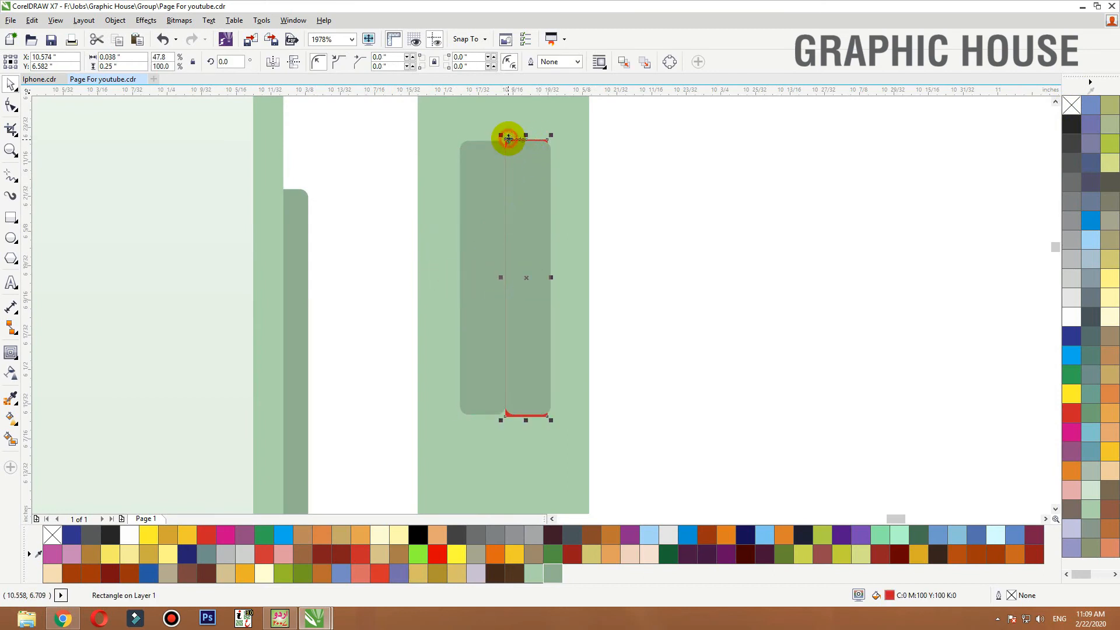
{"action": "key", "text": "Delete"}
Fill the copied right half of the top button with red
{"action": "left_click", "coordinate": [517, 165]}
{"action": "left_click", "coordinate": [1076, 419]}
{"action": "left_click", "coordinate": [997, 411]}
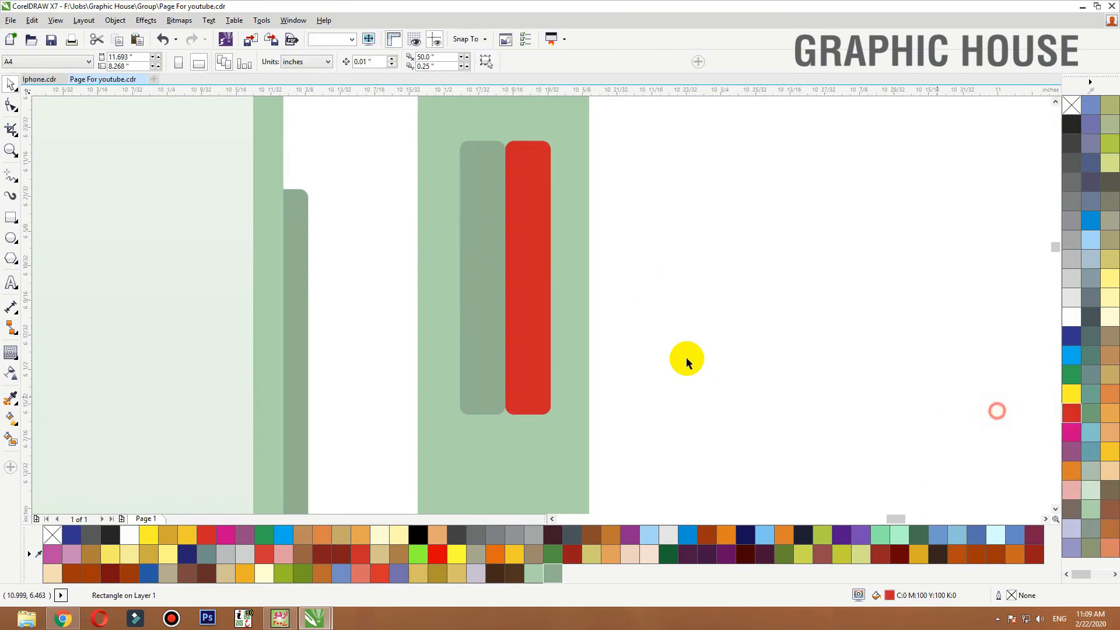
{"action": "scroll", "coordinate": [686, 357], "scroll_direction": "down", "scroll_amount": 3}
{"action": "left_click", "coordinate": [711, 247]}
{"action": "scroll", "coordinate": [707, 320], "scroll_direction": "down", "scroll_amount": 4}
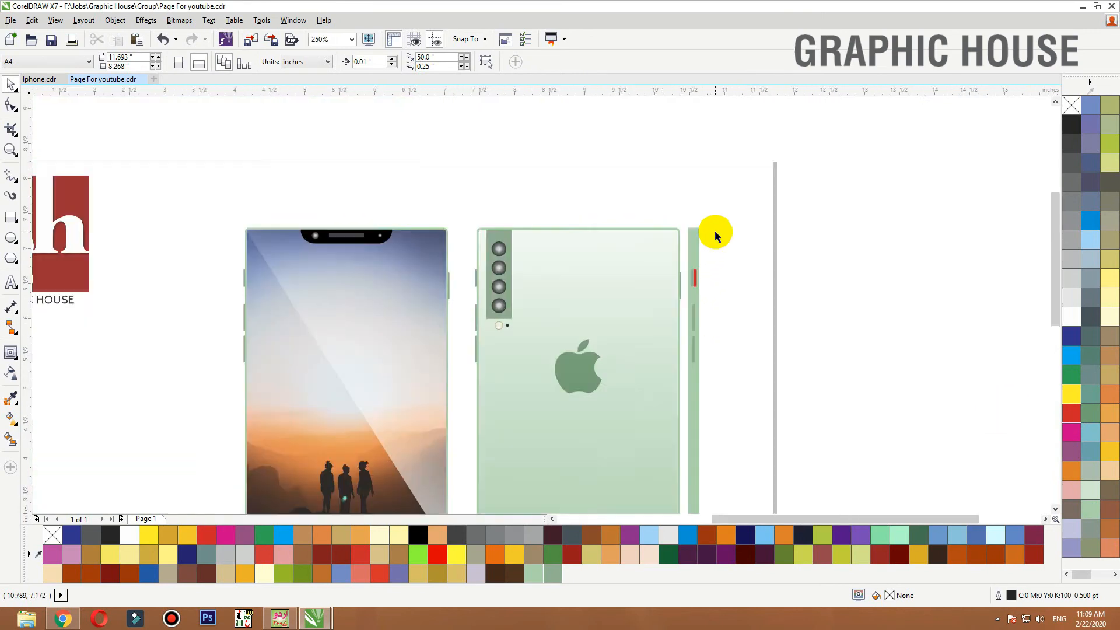
Move both phone views and the side strip slightly left and up on the page
{"action": "left_click_drag", "start_coordinate": [747, 188], "coordinate": [438, 471]}
{"action": "left_click_drag", "start_coordinate": [659, 361], "coordinate": [631, 352]}
{"action": "key", "text": "shift+F2"}
{"action": "left_click", "coordinate": [191, 304]}
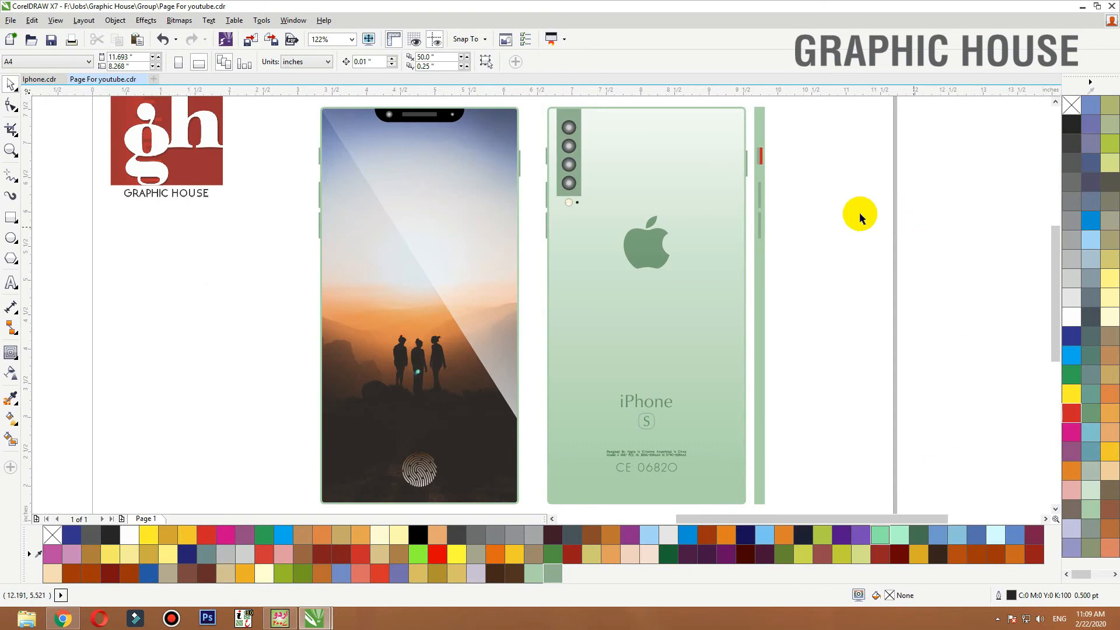
{"action": "left_click", "coordinate": [807, 281]}
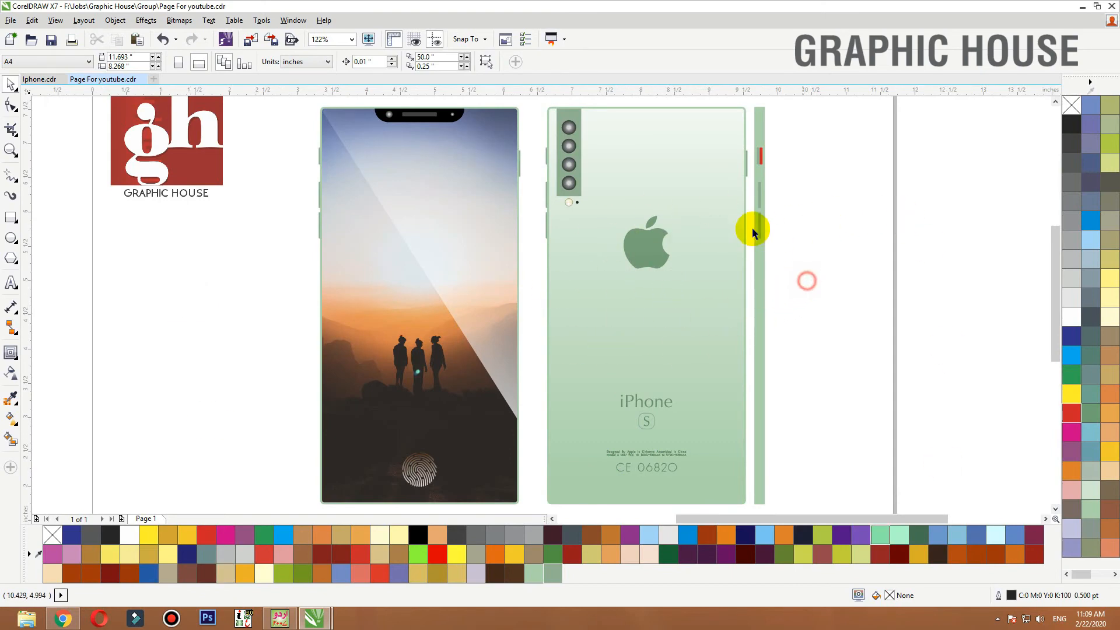
{"action": "scroll", "coordinate": [751, 228], "scroll_direction": "down", "scroll_amount": 1}
{"action": "left_click_drag", "start_coordinate": [868, 262], "coordinate": [463, 400]}
{"action": "scroll", "coordinate": [753, 350], "scroll_direction": "up", "scroll_amount": 1}
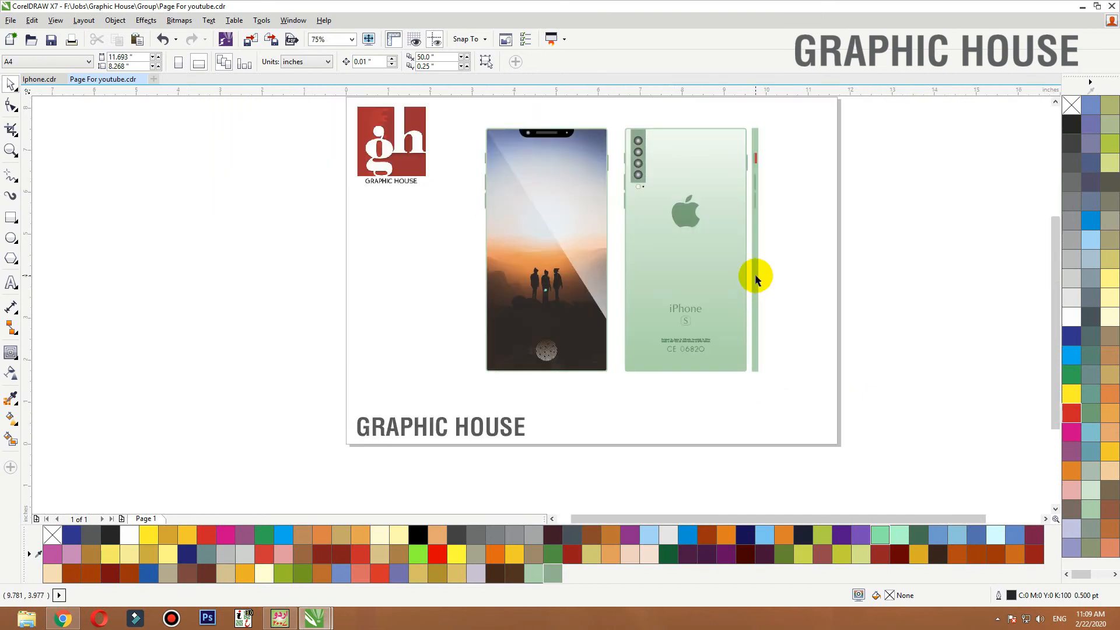
Duplicate the plain mint green side strip to its right
{"action": "left_click_drag", "start_coordinate": [755, 279], "coordinate": [779, 274]}
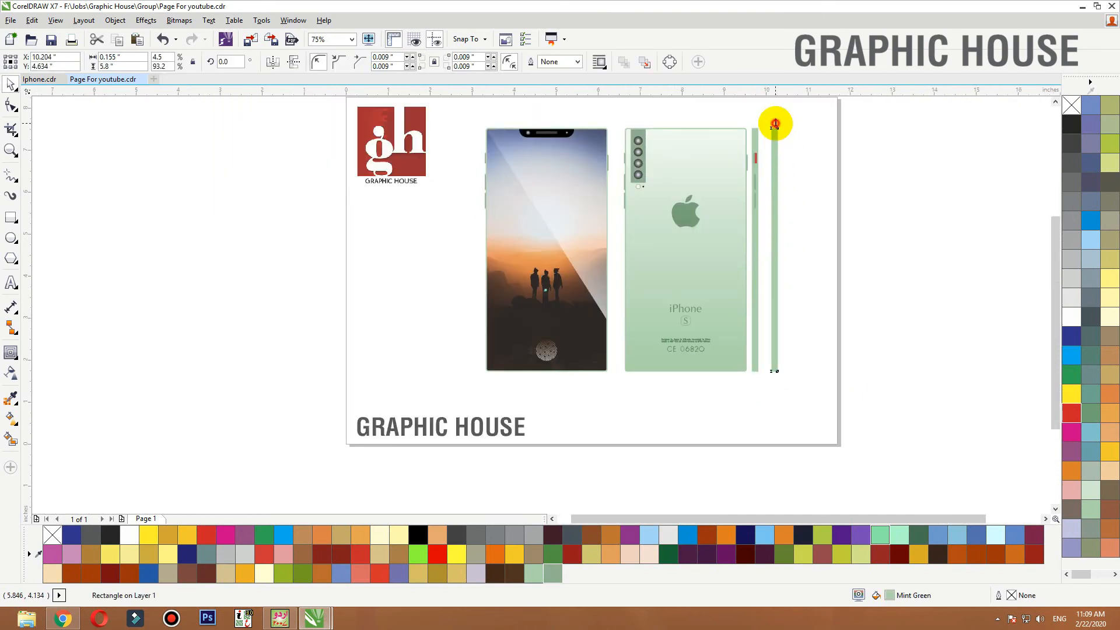
Undo the side strip duplicate, and place a mint green copy of the back panel below it, flattened to about 0.132 in high
{"action": "key", "text": "ctrl+z"}
{"action": "left_click", "coordinate": [787, 133]}
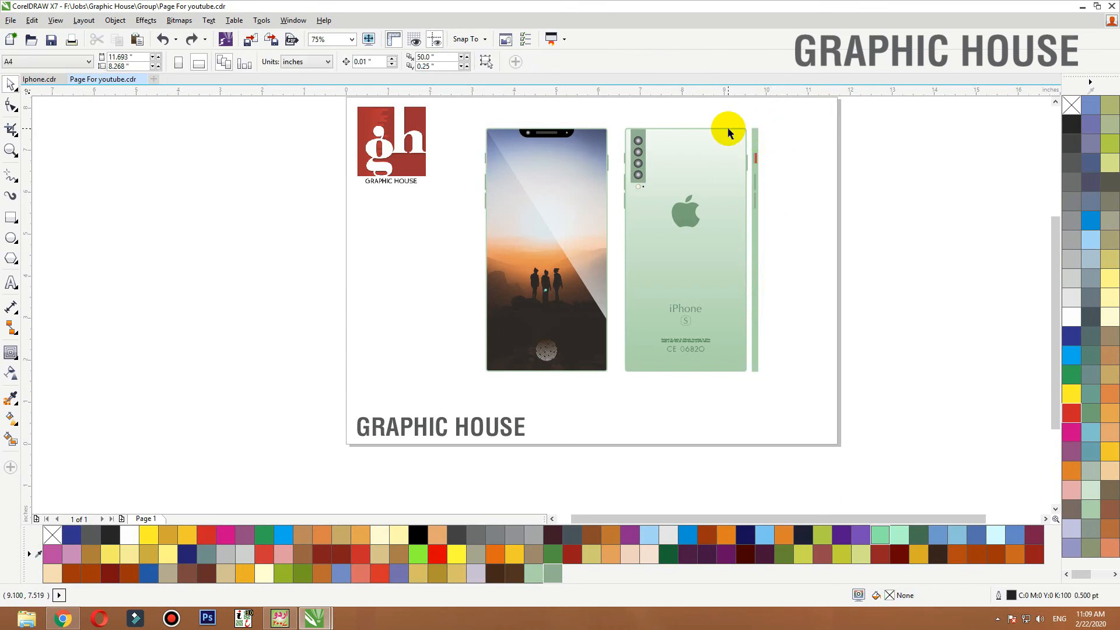
{"action": "left_click_drag", "start_coordinate": [730, 130], "coordinate": [716, 383]}
{"action": "key", "text": "shift+F2"}
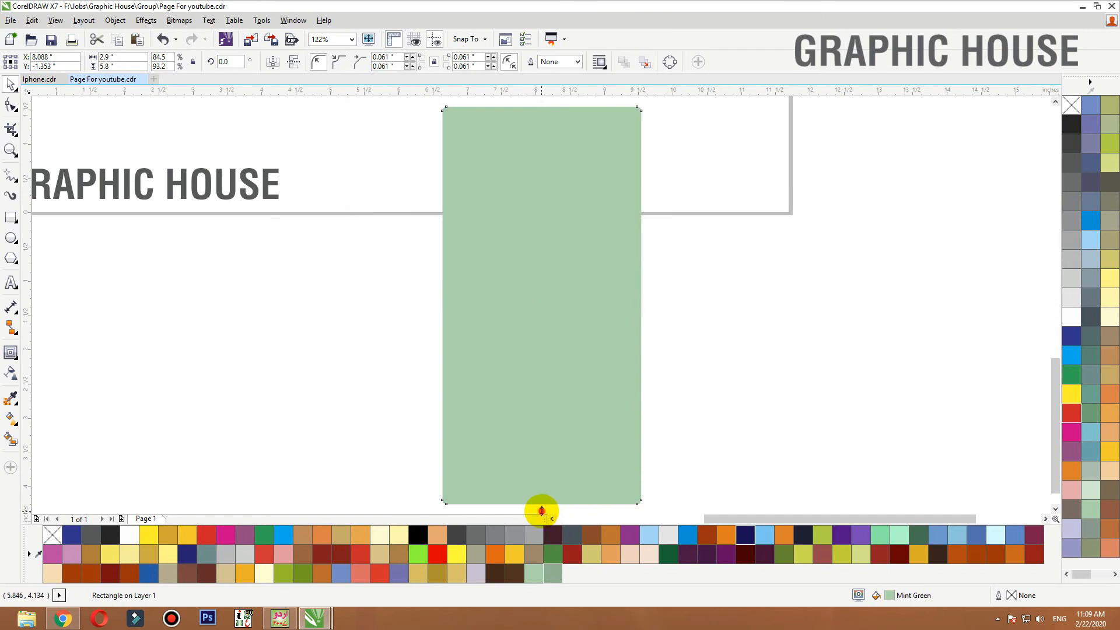
{"action": "left_click_drag", "start_coordinate": [541, 511], "coordinate": [545, 121]}
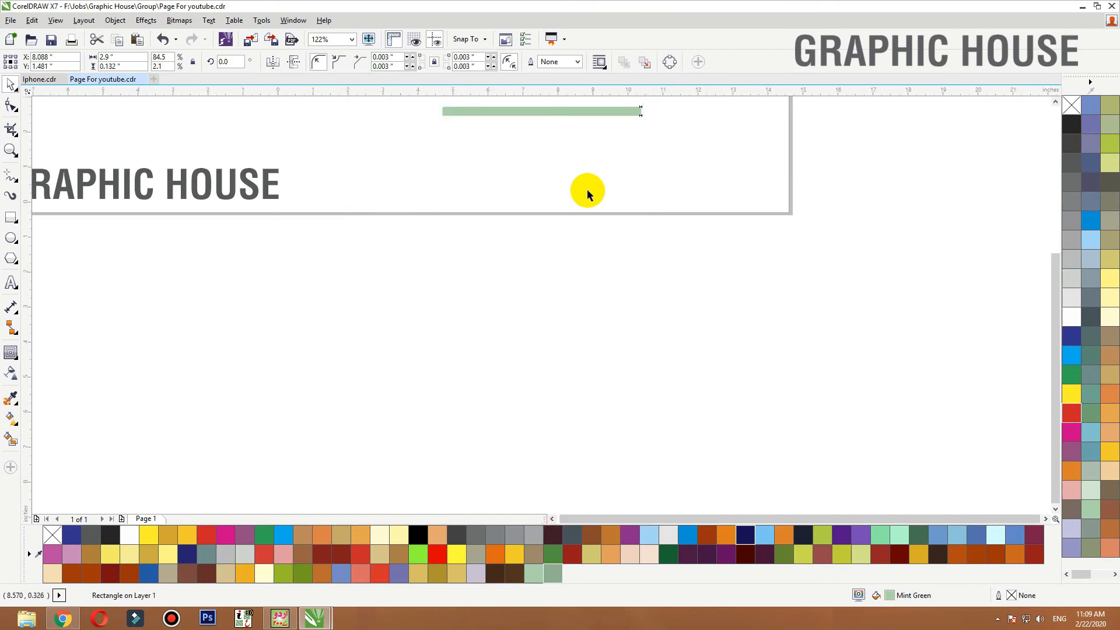
{"action": "scroll", "coordinate": [585, 187], "scroll_direction": "down", "scroll_amount": 2}
{"action": "scroll", "coordinate": [627, 175], "scroll_direction": "up", "scroll_amount": 5}
Set the bottom bar's height to 0.155 in to match the width of the side strip
{"action": "left_click", "coordinate": [614, 251]}
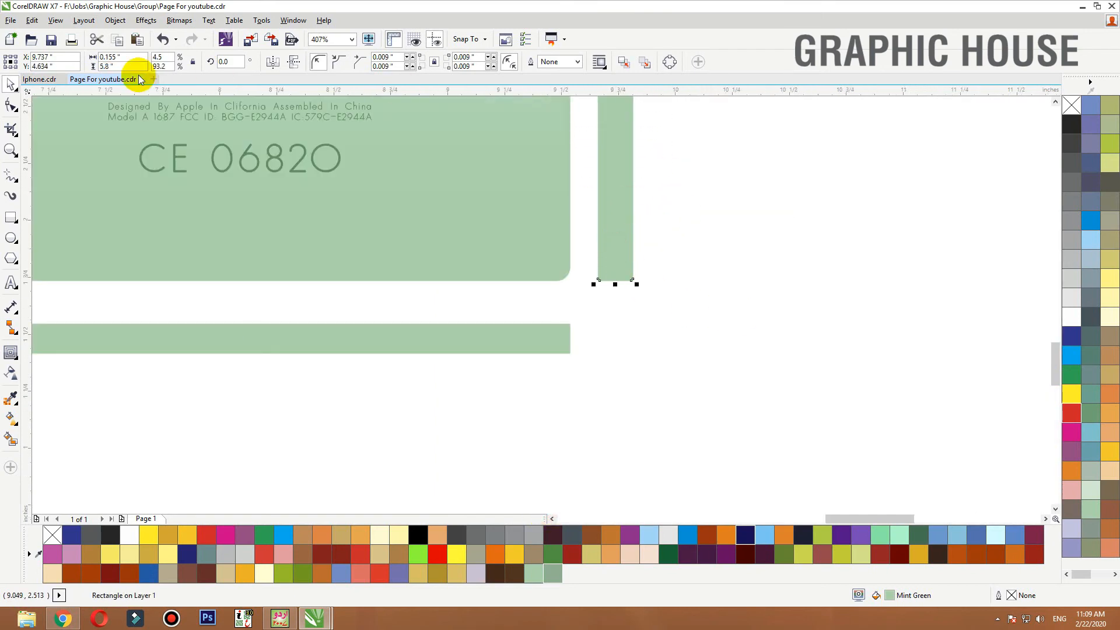
{"action": "left_click", "coordinate": [116, 57]}
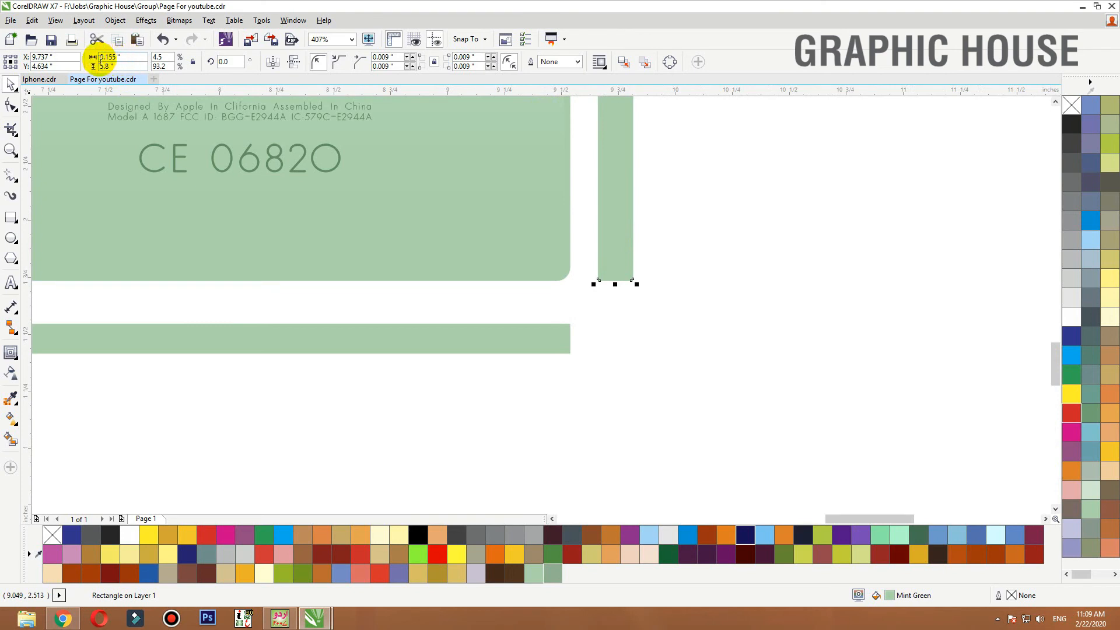
{"action": "left_click", "coordinate": [155, 333]}
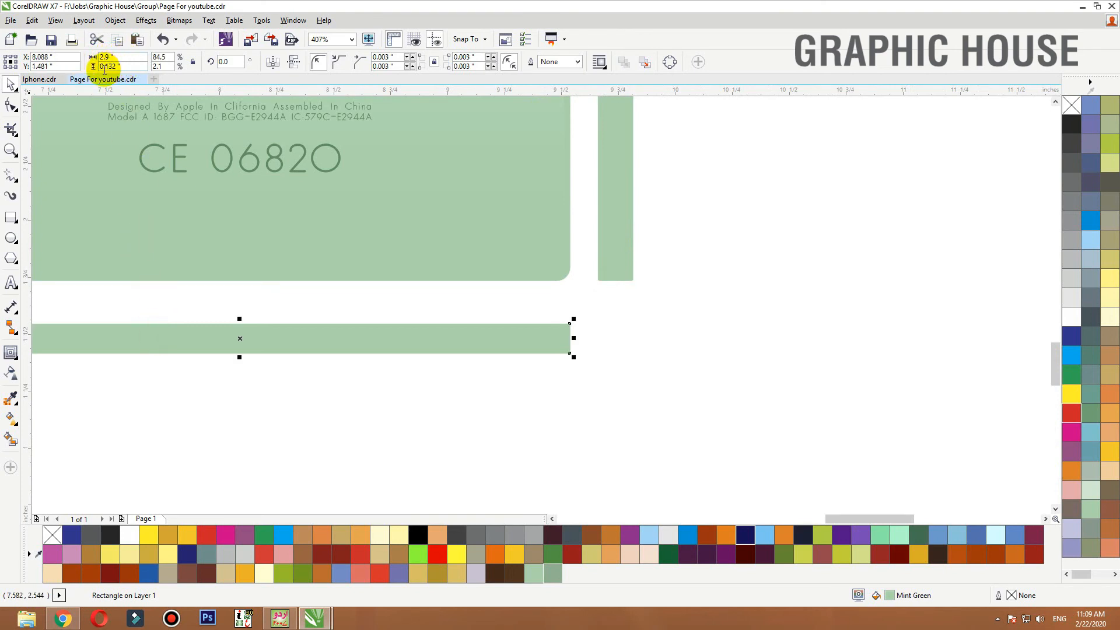
{"action": "type", "text": "55"}
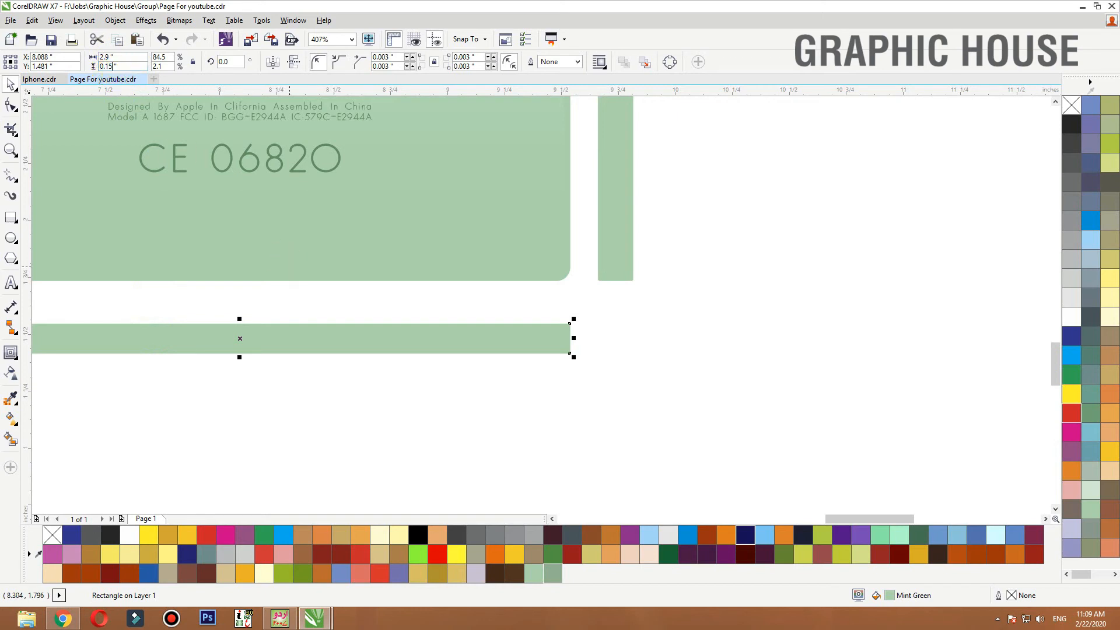
{"action": "key", "text": "Return"}
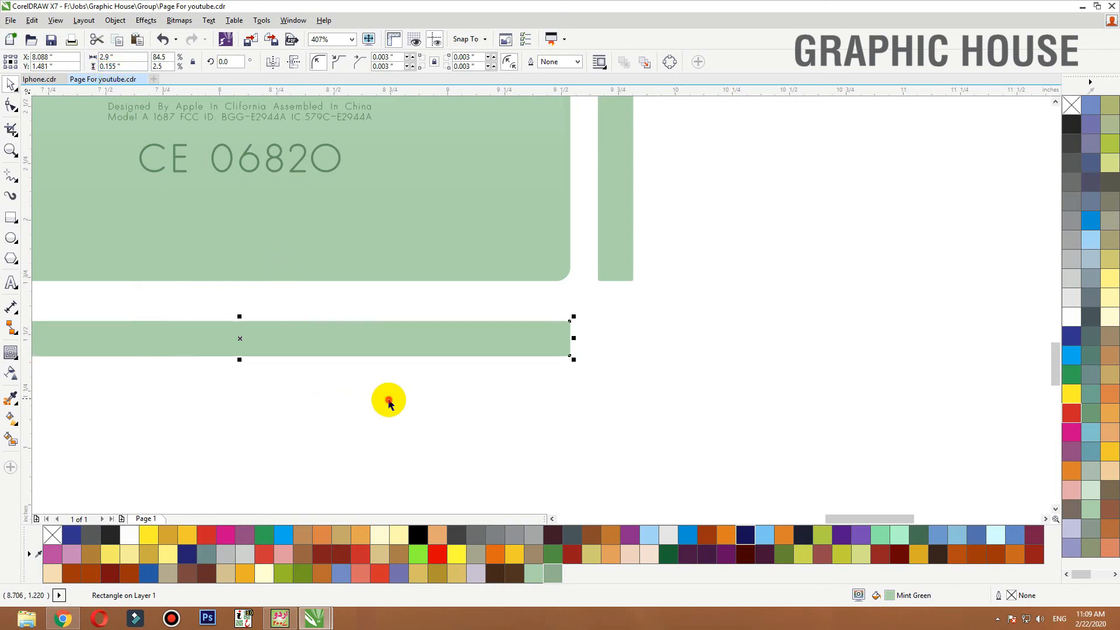
Draw a black, outline-free upright slot about 0.019 × 0.126 in near the bottom bar's left end and centre it vertically on the bar
{"action": "left_click", "coordinate": [388, 401]}
{"action": "scroll", "coordinate": [390, 401], "scroll_direction": "down", "scroll_amount": 1}
{"action": "key", "text": "F2"}
{"action": "left_click_drag", "start_coordinate": [524, 325], "coordinate": [84, 398]}
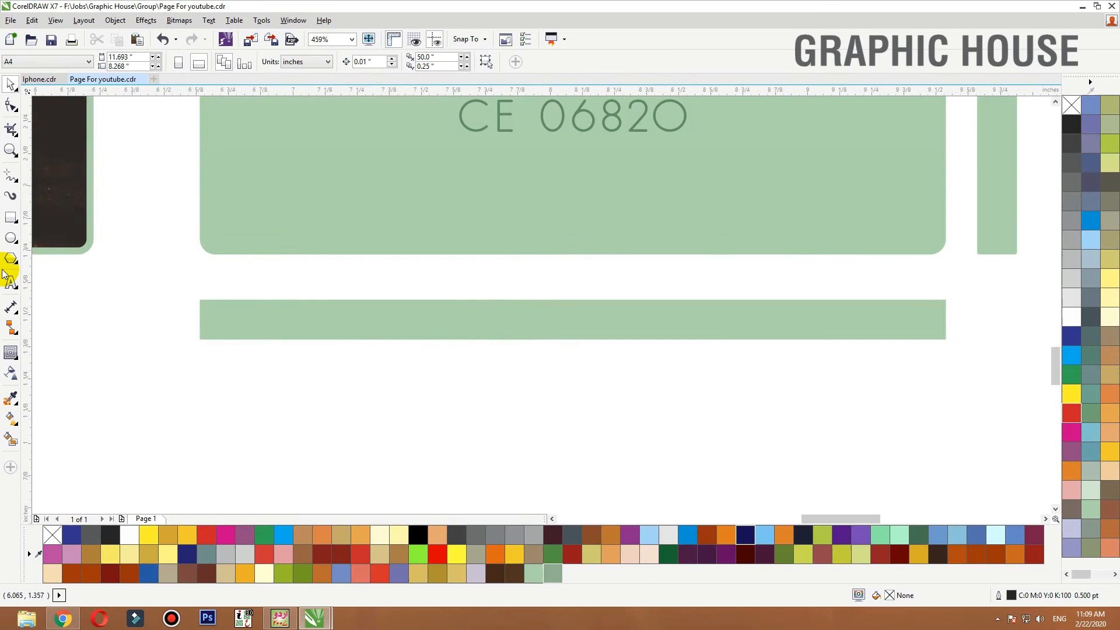
{"action": "left_click", "coordinate": [11, 219]}
{"action": "scroll", "coordinate": [303, 311], "scroll_direction": "up", "scroll_amount": 3}
{"action": "left_click_drag", "start_coordinate": [292, 244], "coordinate": [304, 336]}
{"action": "key", "text": "space"}
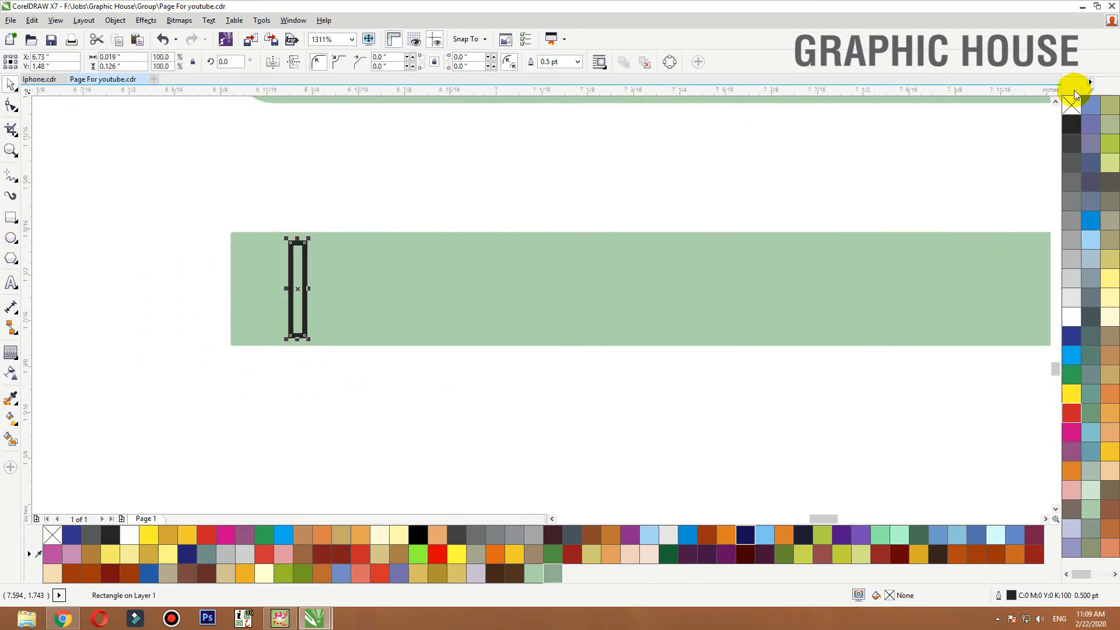
{"action": "left_click", "coordinate": [1071, 126]}
{"action": "right_click", "coordinate": [1071, 105]}
{"action": "left_click", "coordinate": [445, 255], "text": "shift"}
{"action": "key", "text": "e"}
{"action": "left_click", "coordinate": [407, 183]}
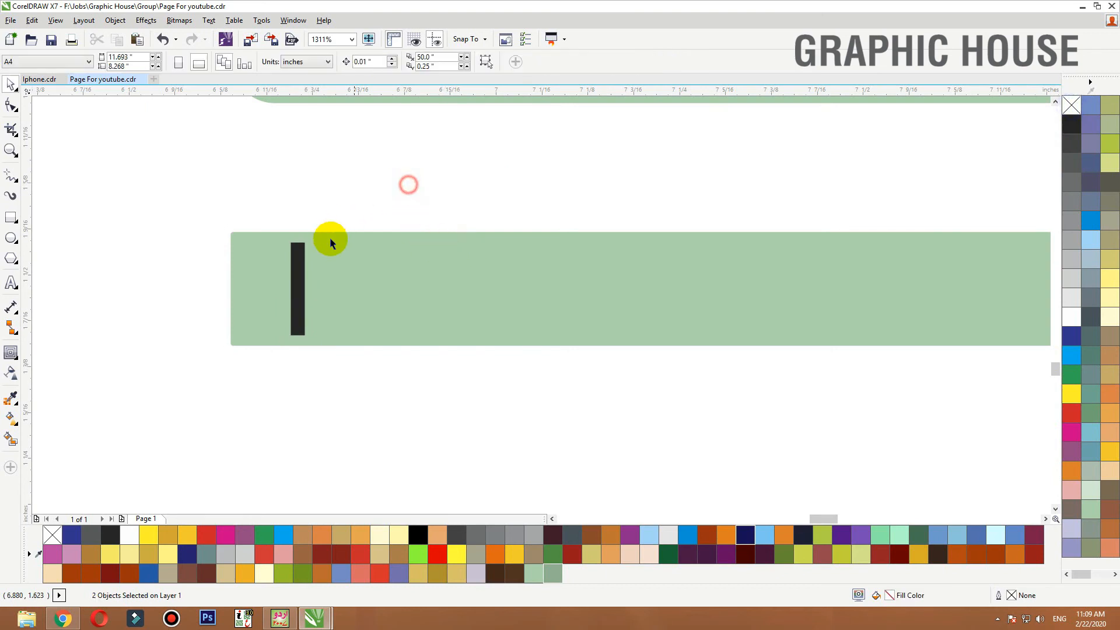
Widen the black slot to about 0.032 in and round its corners to about 0.005 in
{"action": "left_click", "coordinate": [307, 252]}
{"action": "left_click", "coordinate": [301, 252]}
{"action": "key", "text": "F2"}
{"action": "left_click_drag", "start_coordinate": [500, 199], "coordinate": [163, 413]}
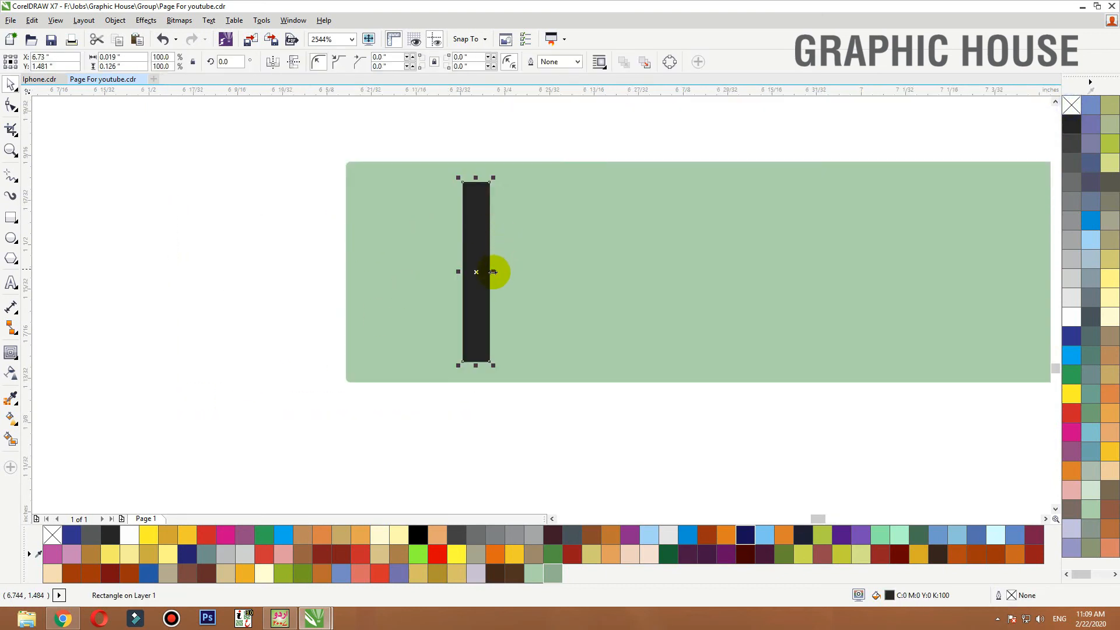
{"action": "left_click_drag", "start_coordinate": [493, 272], "coordinate": [512, 275]}
{"action": "key", "text": "F10"}
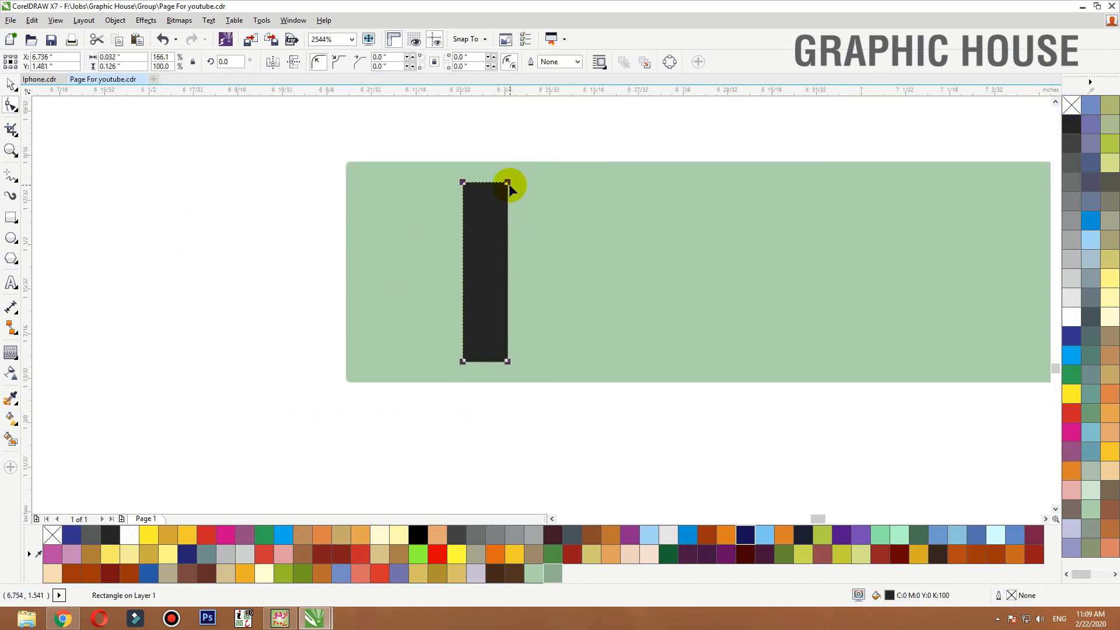
{"action": "left_click_drag", "start_coordinate": [507, 183], "coordinate": [511, 198]}
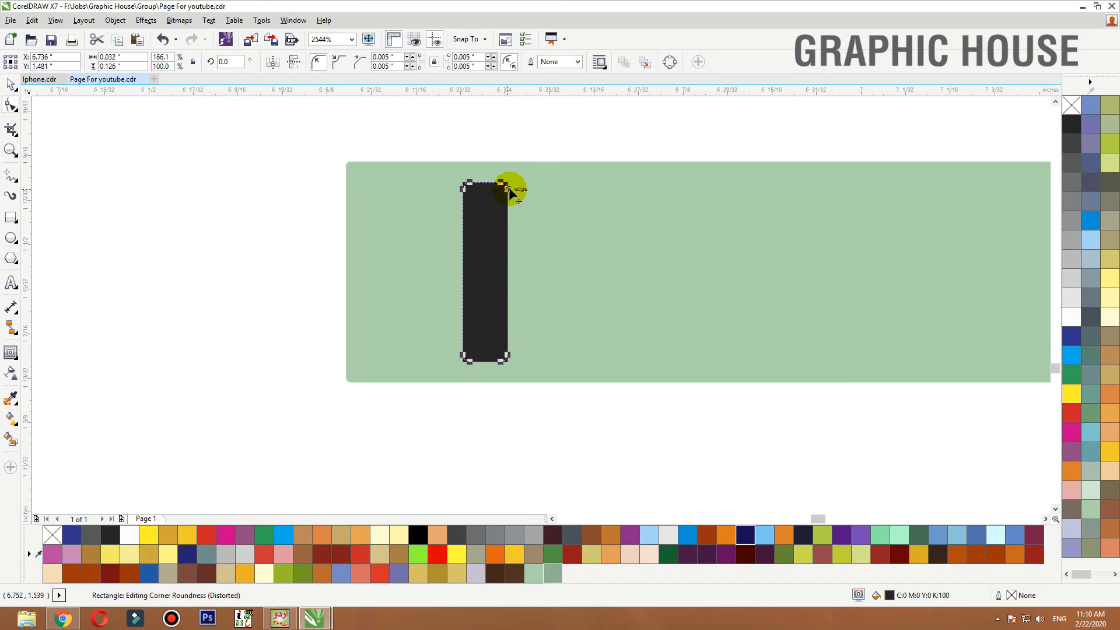
{"action": "key", "text": "space"}
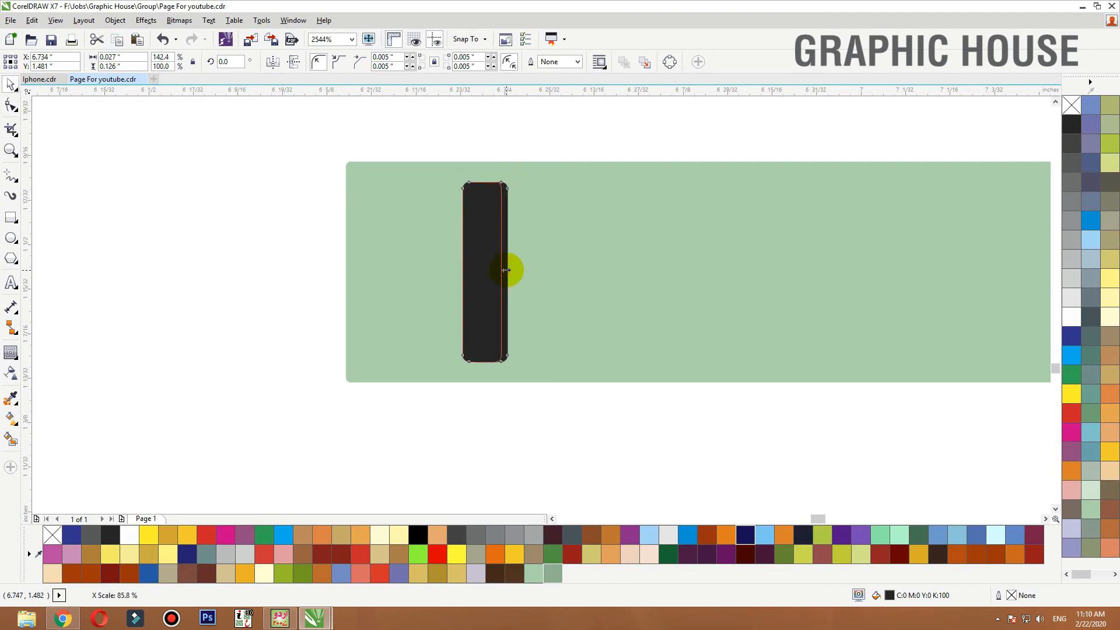
Narrow the slot to about 0.027 in, repeat it rightward into five evenly spaced slots, and group them
{"action": "left_click_drag", "start_coordinate": [505, 271], "coordinate": [558, 278]}
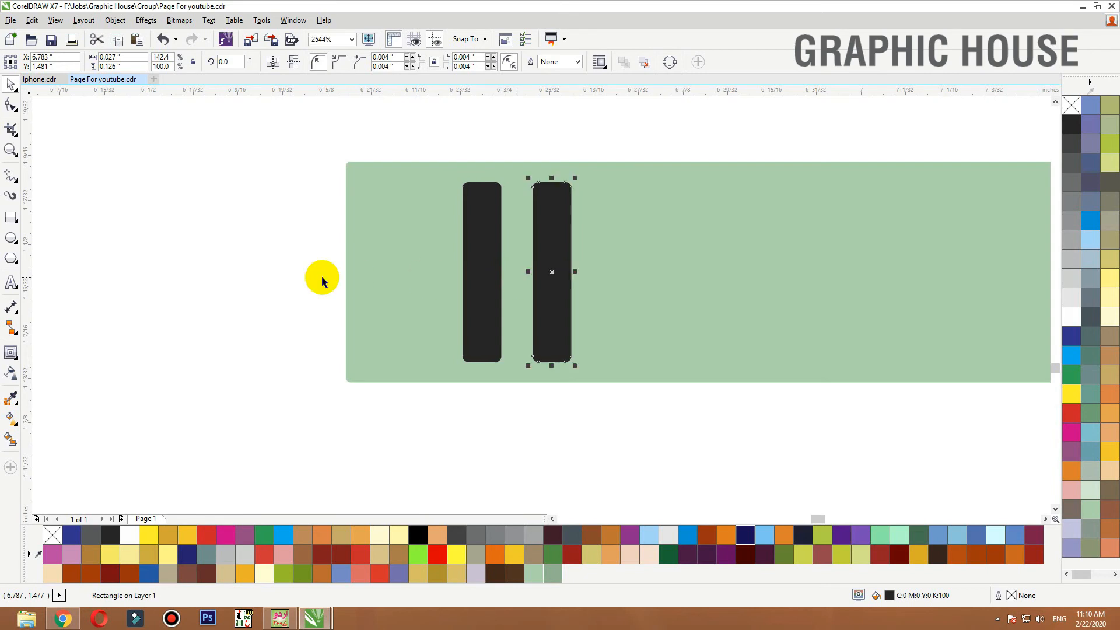
{"action": "scroll", "coordinate": [257, 284], "scroll_direction": "down", "scroll_amount": 2}
{"action": "key", "text": "F2"}
{"action": "left_click_drag", "start_coordinate": [207, 195], "coordinate": [1104, 475]}
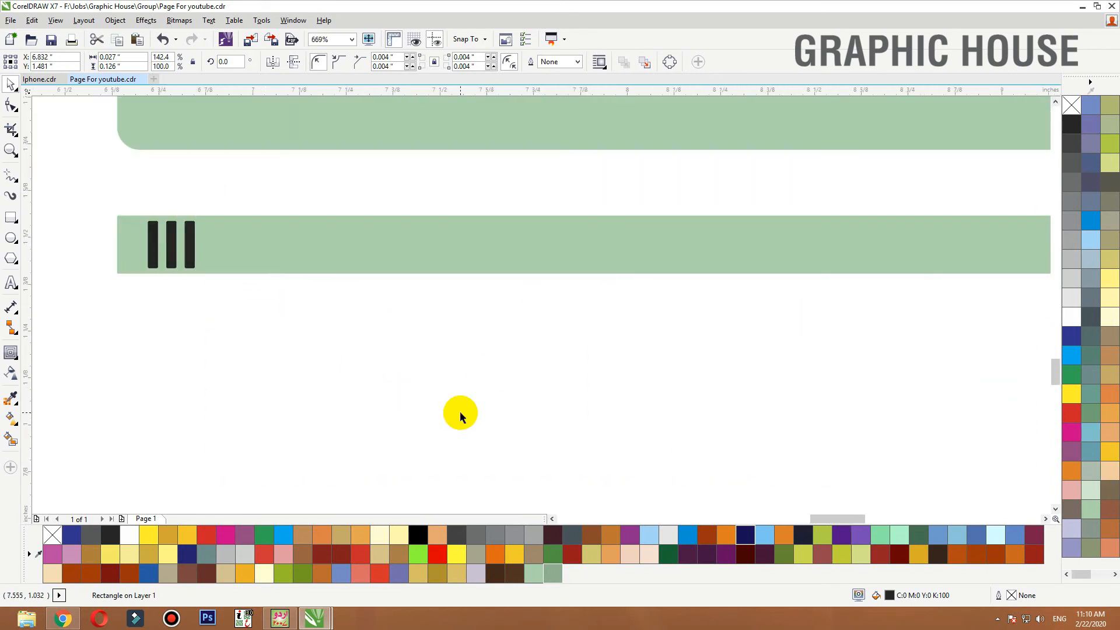
{"action": "key", "text": "ctrl+r"}
{"action": "key", "text": "ctrl+r"}
{"action": "left_click_drag", "start_coordinate": [497, 402], "coordinate": [105, 203]}
{"action": "key", "text": "ctrl+g"}
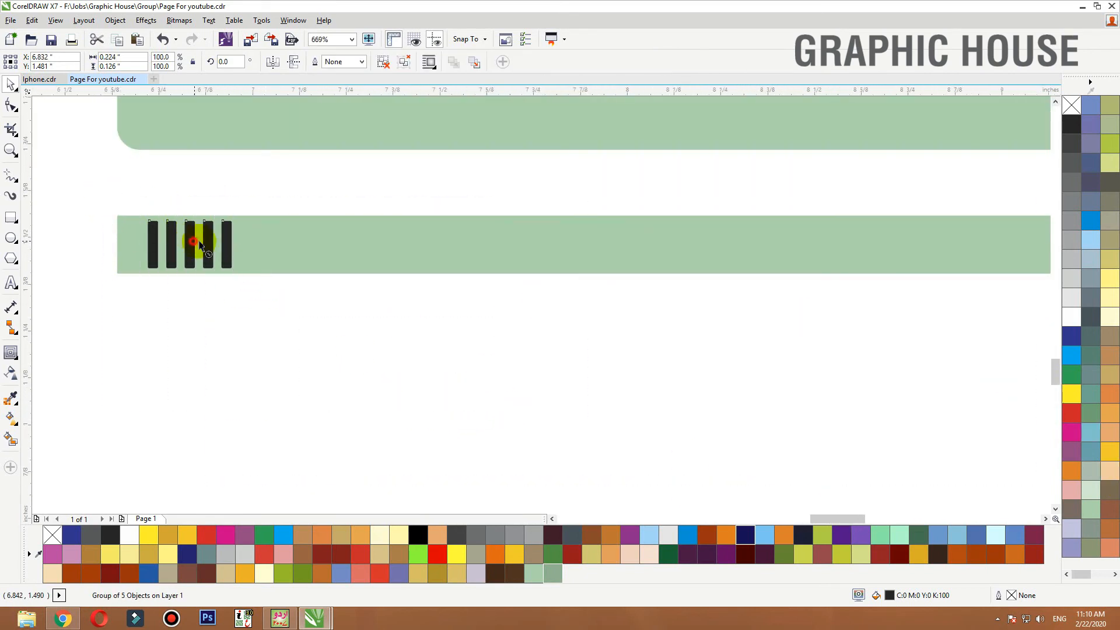
Copy the five-slot group to the bar's right end, then group both sets and centre them on the bar
{"action": "left_click_drag", "start_coordinate": [199, 246], "coordinate": [636, 243]}
{"action": "scroll", "coordinate": [296, 240], "scroll_direction": "down", "scroll_amount": 3}
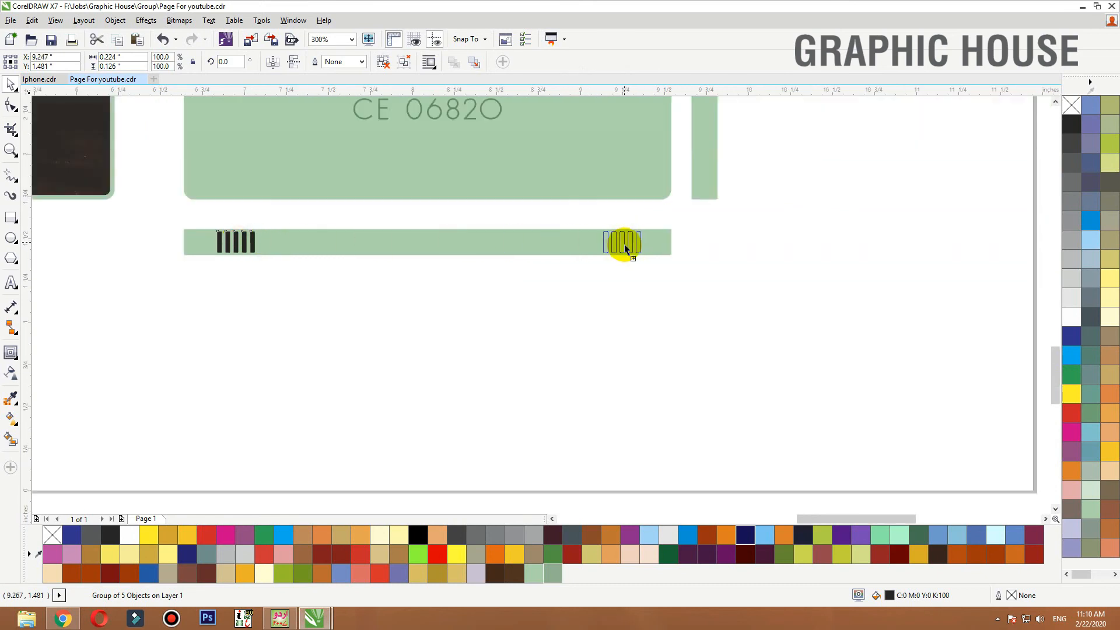
{"action": "left_click", "coordinate": [312, 245]}
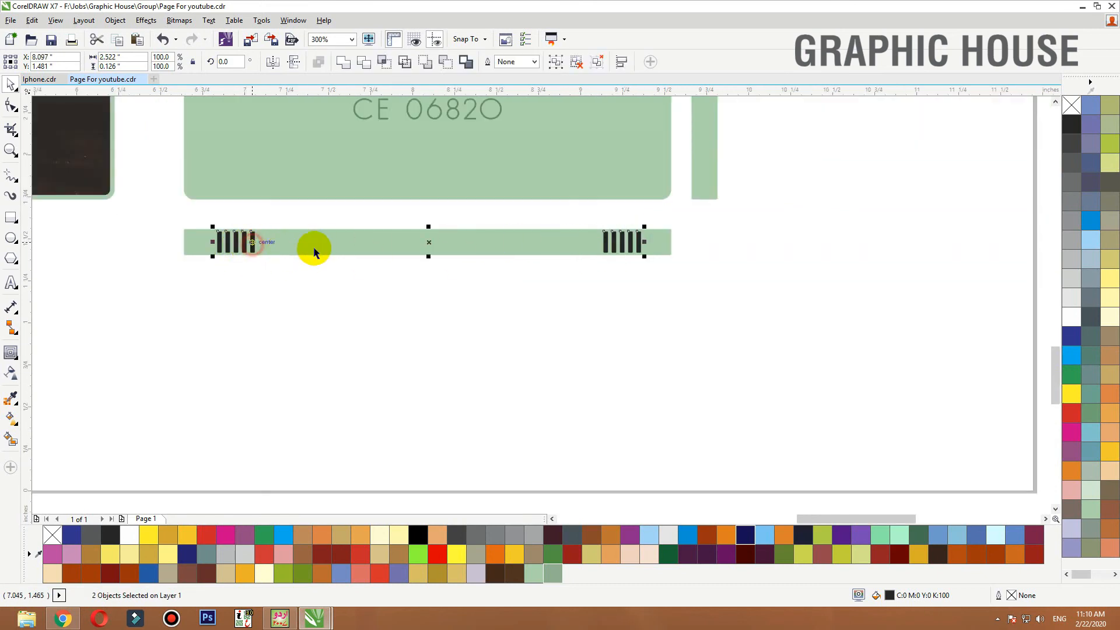
{"action": "left_click", "coordinate": [395, 302]}
{"action": "left_click", "coordinate": [636, 251]}
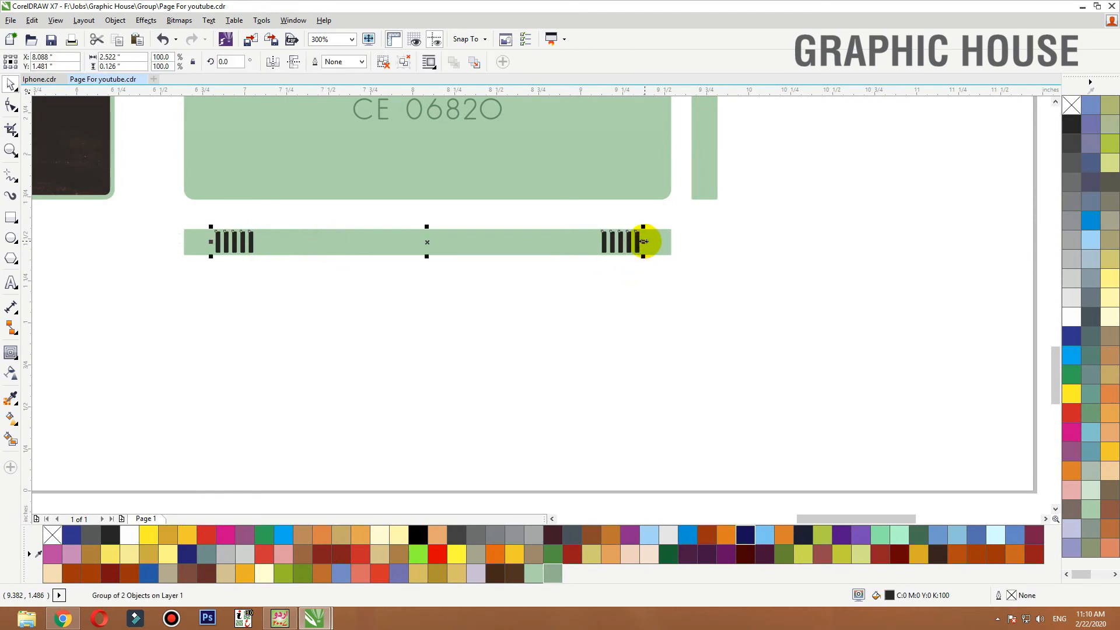
Stretch the paired slot sets outward so they sit closer to both ends of the bar, keeping them centred
{"action": "mouse_move", "coordinate": [644, 241]}
{"action": "left_mouse_down"}
{"action": "mouse_move", "coordinate": [663, 243]}
{"action": "mouse_move", "coordinate": [657, 236]}
{"action": "left_mouse_up"}
{"action": "left_click", "coordinate": [695, 235]}
{"action": "left_click", "coordinate": [659, 247]}
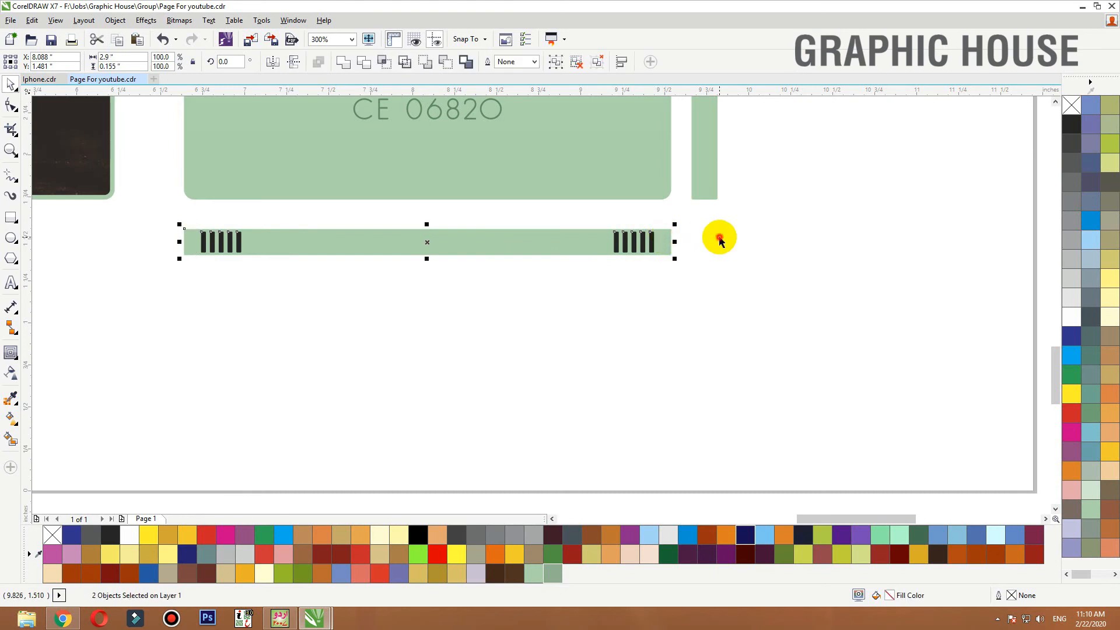
{"action": "left_click", "coordinate": [522, 291]}
Draw a port rectangle about 0.352 × 0.092 in on the bottom bar and centre it horizontally between the slot sets
{"action": "left_click_drag", "start_coordinate": [660, 186], "coordinate": [200, 300]}
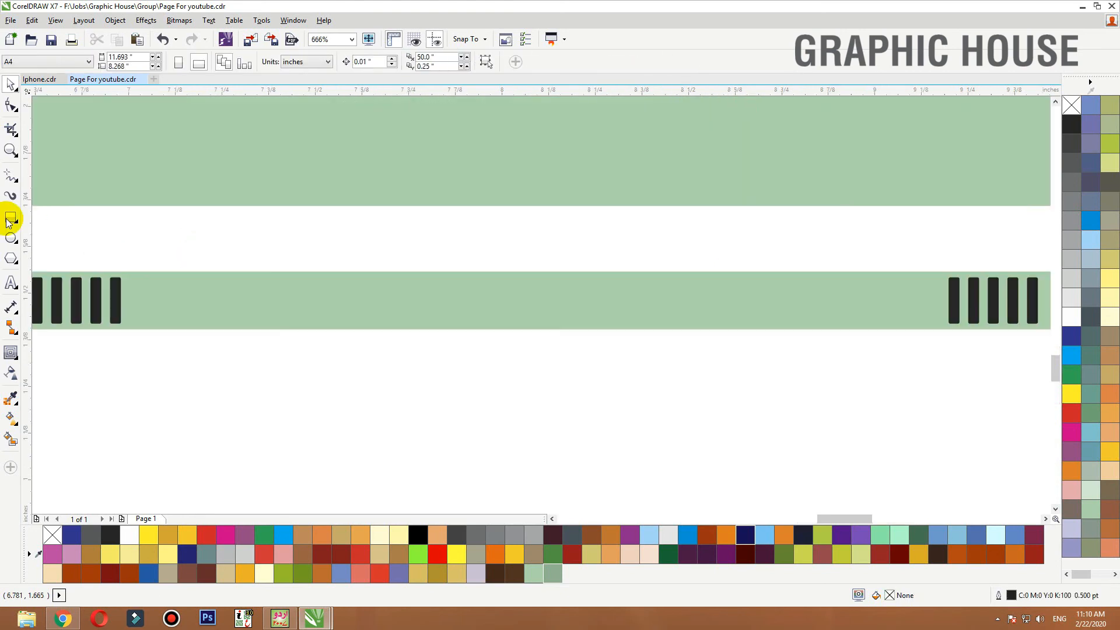
{"action": "left_click", "coordinate": [11, 218]}
{"action": "left_click_drag", "start_coordinate": [356, 285], "coordinate": [487, 318]}
{"action": "key", "text": "space"}
{"action": "left_click", "coordinate": [565, 300], "text": "shift"}
{"action": "key", "text": "c"}
Round the port rectangle's corners to about 0.017 in and fill it with black
{"action": "left_click_drag", "start_coordinate": [686, 390], "coordinate": [394, 263]}
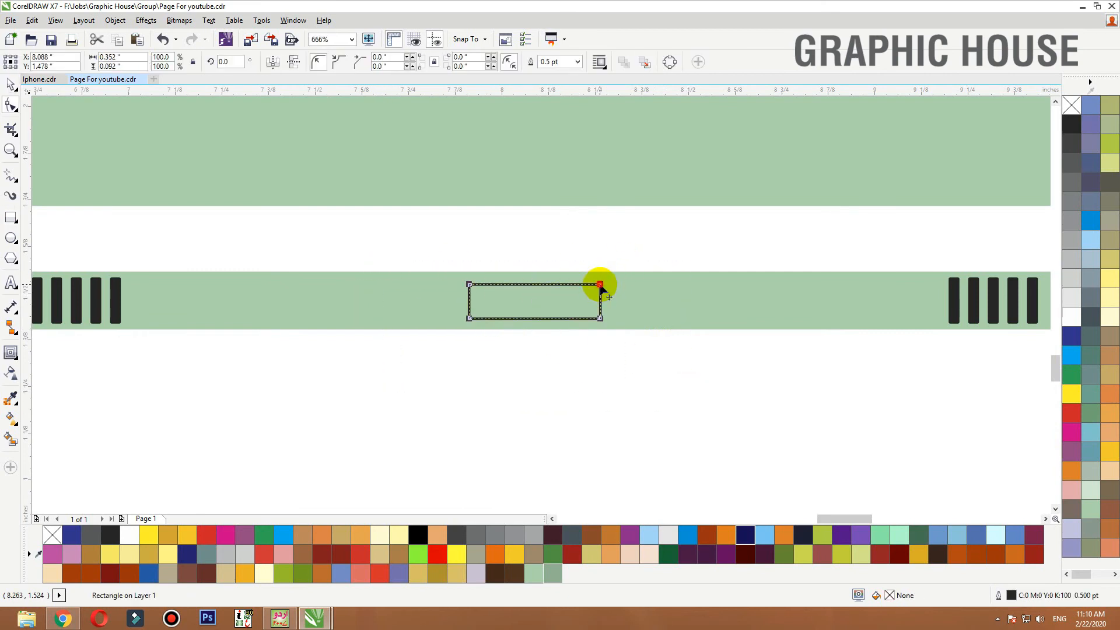
{"action": "left_click_drag", "start_coordinate": [601, 286], "coordinate": [593, 284]}
{"action": "key", "text": "space"}
{"action": "left_click", "coordinate": [1072, 124]}
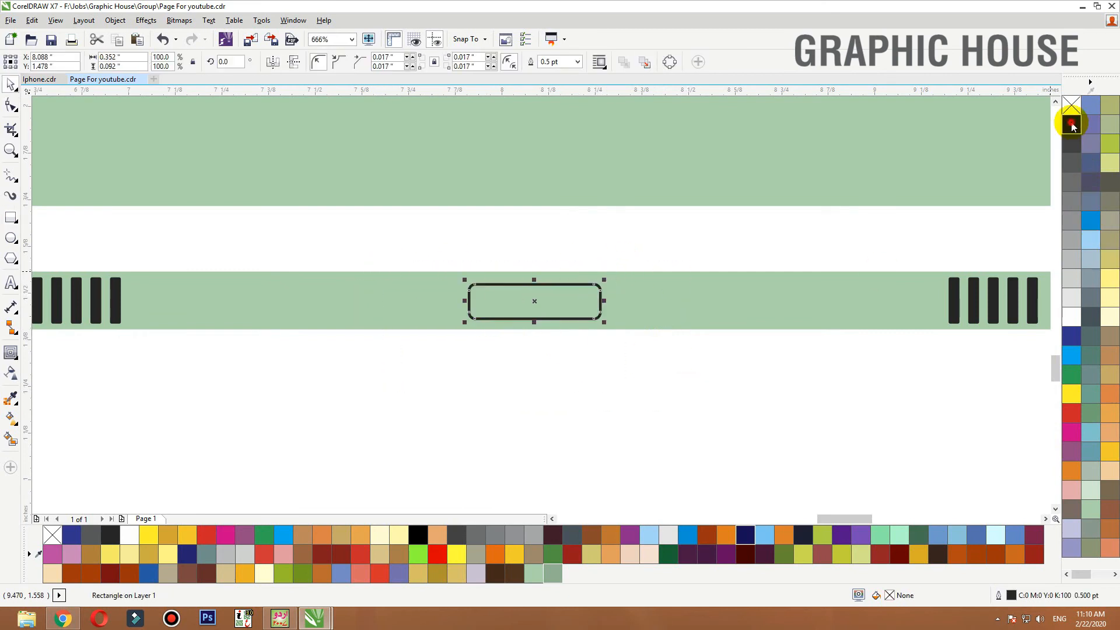
{"action": "left_click", "coordinate": [684, 395]}
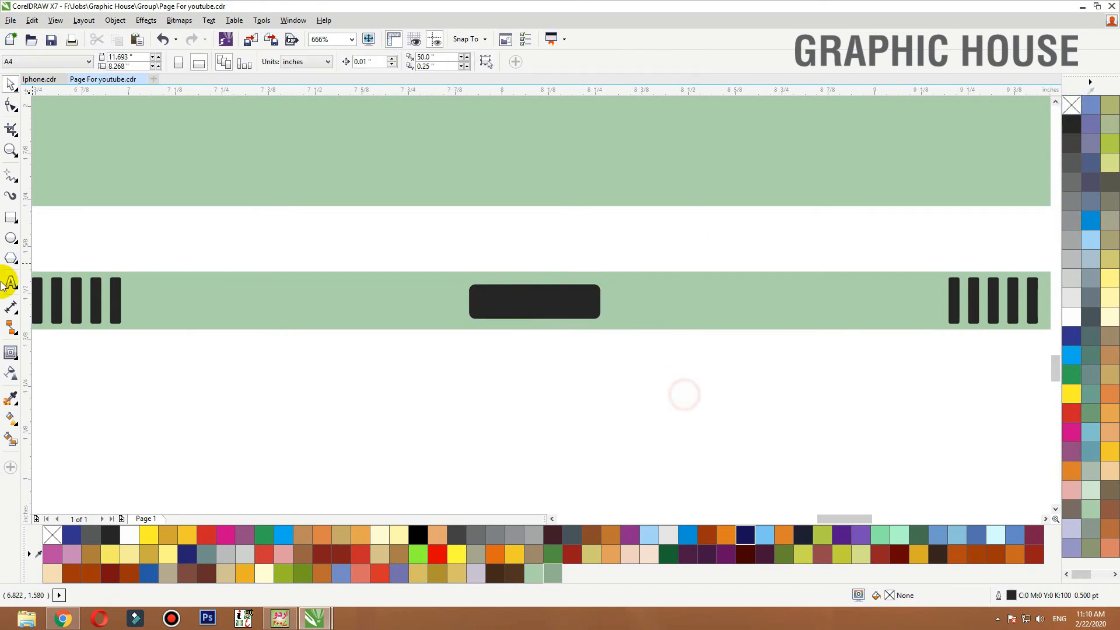
Draw a black circle about 0.03 in wide without an outline, just right of the charging port
{"action": "left_click", "coordinate": [10, 244]}
{"action": "left_click_drag", "start_coordinate": [605, 304], "coordinate": [612, 313]}
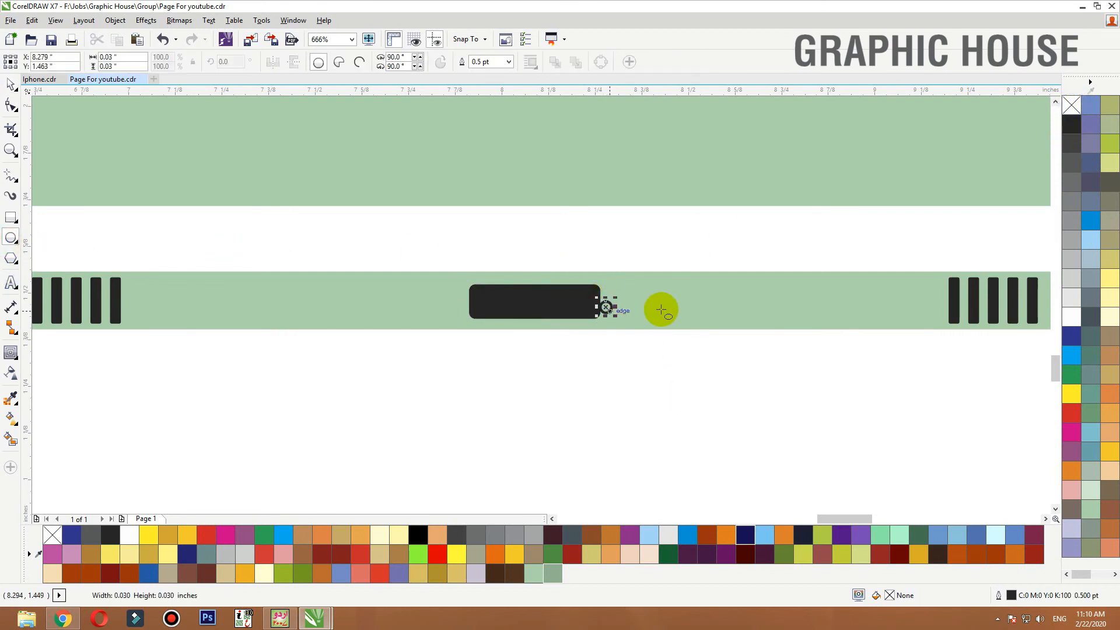
{"action": "key", "text": "space"}
{"action": "left_click", "coordinate": [1072, 123]}
{"action": "right_click", "coordinate": [1072, 107]}
{"action": "left_click", "coordinate": [741, 254]}
Examine the port details on the bottom bar and the overall layout of the phone views
{"action": "key", "text": "F2"}
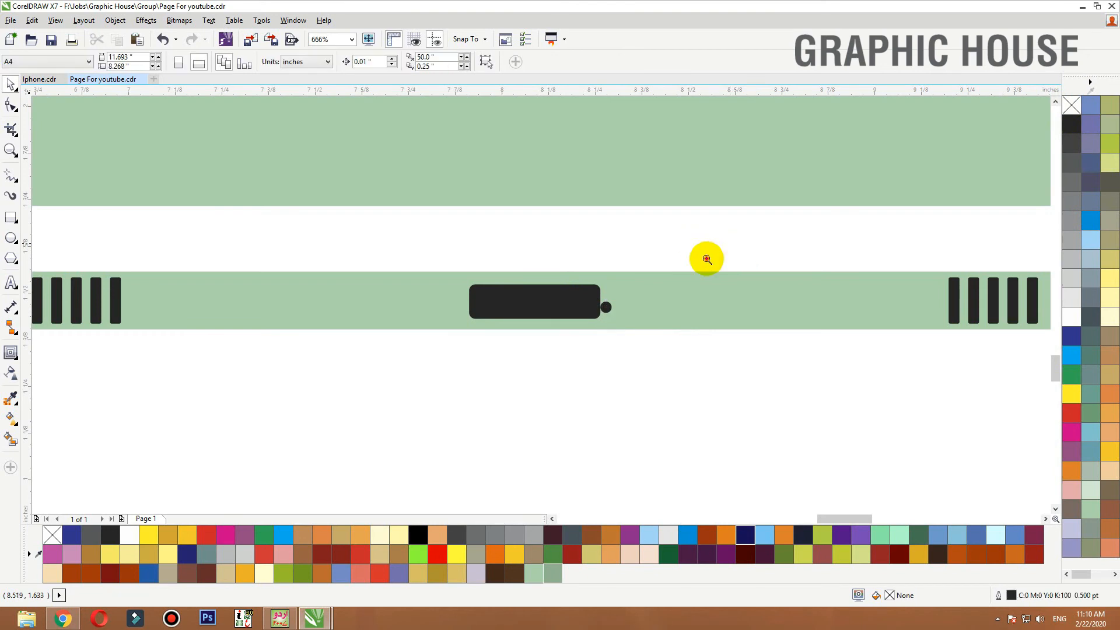
{"action": "left_click_drag", "start_coordinate": [709, 255], "coordinate": [413, 329]}
{"action": "left_click_drag", "start_coordinate": [703, 357], "coordinate": [342, 100]}
{"action": "left_click", "coordinate": [752, 323]}
{"action": "scroll", "coordinate": [514, 327], "scroll_direction": "down", "scroll_amount": 4}
{"action": "left_click", "coordinate": [658, 404]}
{"action": "scroll", "coordinate": [658, 407], "scroll_direction": "down", "scroll_amount": 5}
{"action": "key", "text": "shift+F2"}
{"action": "left_click", "coordinate": [281, 320]}
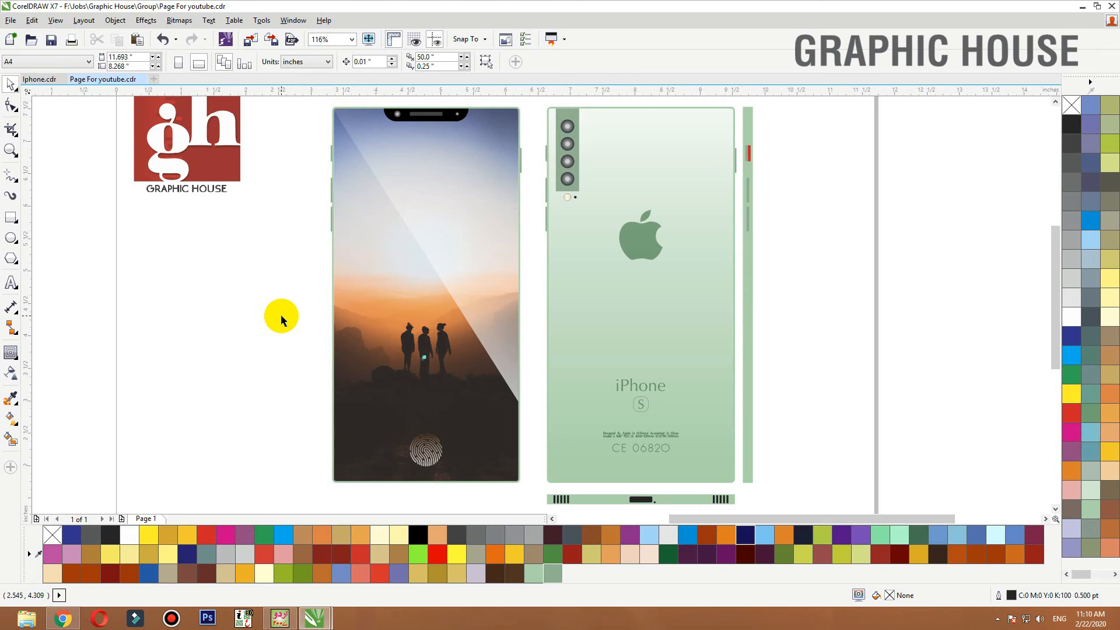
{"action": "scroll", "coordinate": [713, 183], "scroll_direction": "down", "scroll_amount": 2}
{"action": "left_click_drag", "start_coordinate": [758, 136], "coordinate": [432, 386]}
{"action": "left_click_drag", "start_coordinate": [484, 326], "coordinate": [908, 331]}
{"action": "left_click", "coordinate": [807, 245]}
{"action": "left_click_drag", "start_coordinate": [744, 139], "coordinate": [422, 379]}
{"action": "key", "text": "shift+F2"}
{"action": "left_click", "coordinate": [258, 178]}
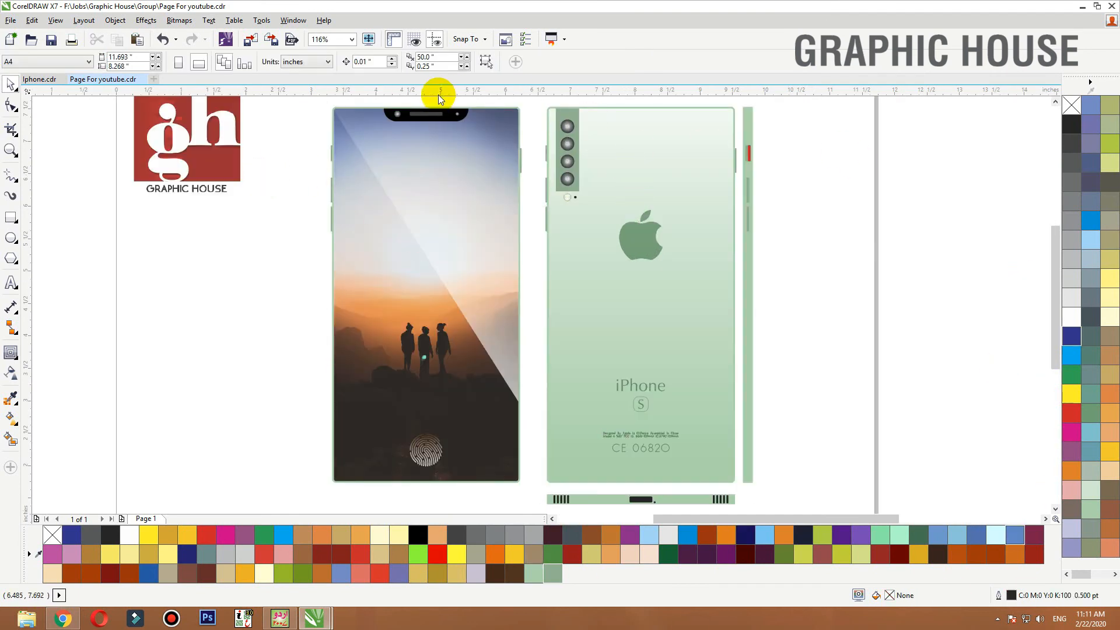
Delete the black notch shape inside the front view's PowerClip and finish editing its contents
{"action": "left_click", "coordinate": [455, 115]}
{"action": "left_click", "coordinate": [447, 120]}
{"action": "left_click", "coordinate": [451, 120], "text": "ctrl"}
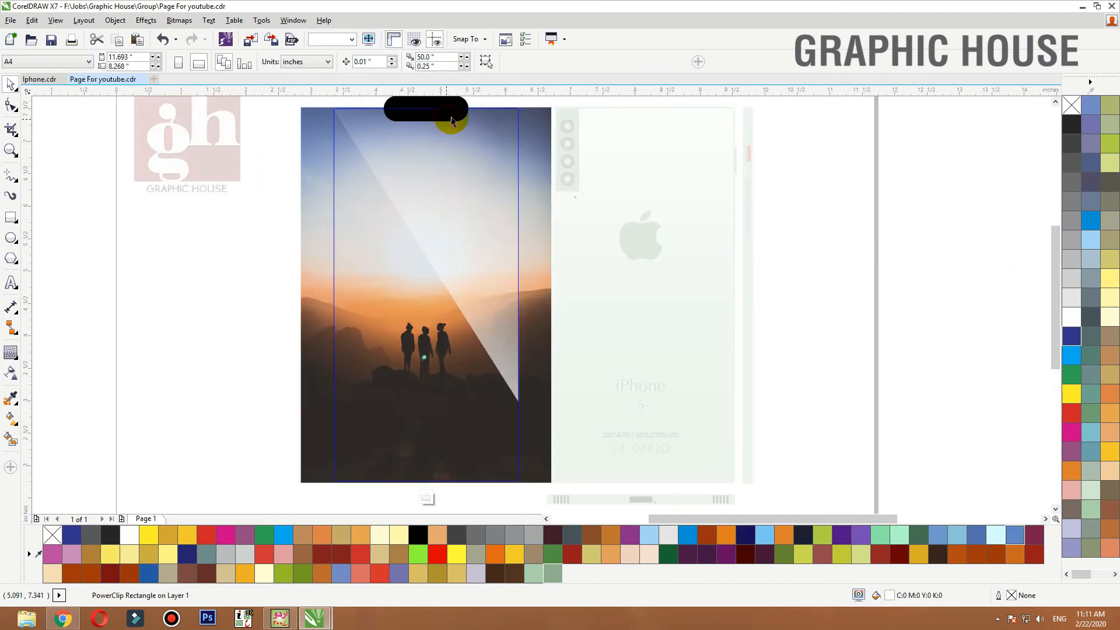
{"action": "left_click", "coordinate": [451, 119]}
{"action": "key", "text": "Delete"}
{"action": "left_click", "coordinate": [472, 104], "text": "ctrl"}
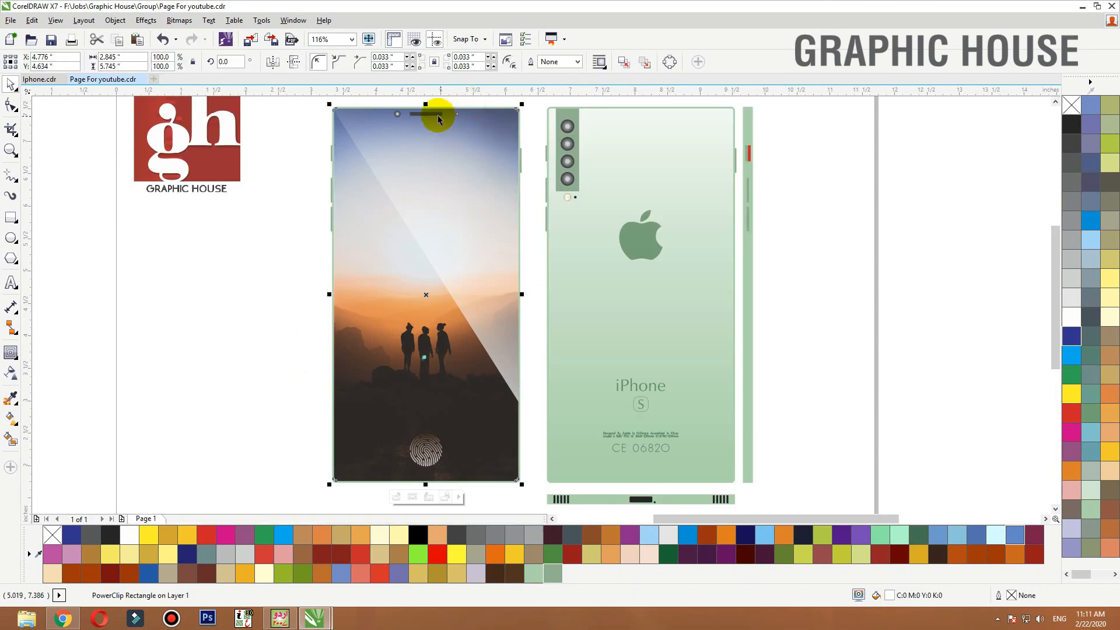
Delete the speaker bar and the sensor dot at the top of the front screen
{"action": "key", "text": "Delete"}
{"action": "left_click", "coordinate": [457, 116]}
{"action": "key", "text": "Delete"}
Move the front camera into the upper-left corner of the phone screen and enlarge it
{"action": "key", "text": "F2"}
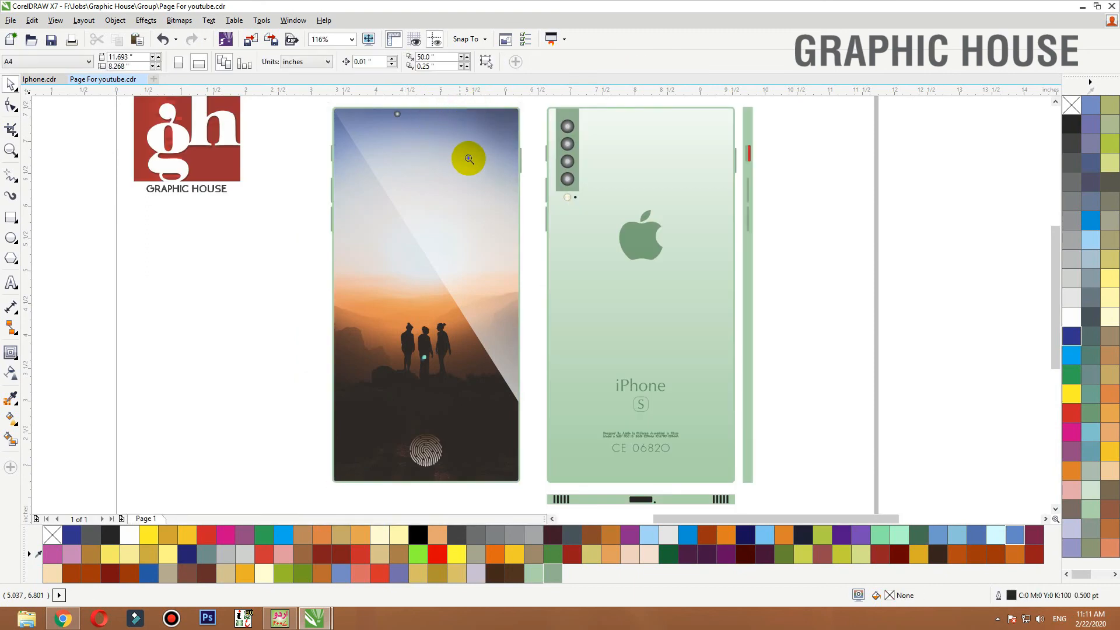
{"action": "left_click_drag", "start_coordinate": [469, 158], "coordinate": [263, 101]}
{"action": "left_click_drag", "start_coordinate": [694, 252], "coordinate": [471, 242]}
{"action": "left_click_drag", "start_coordinate": [438, 270], "coordinate": [471, 252]}
{"action": "left_click", "coordinate": [496, 220]}
{"action": "key", "text": "shift+F2"}
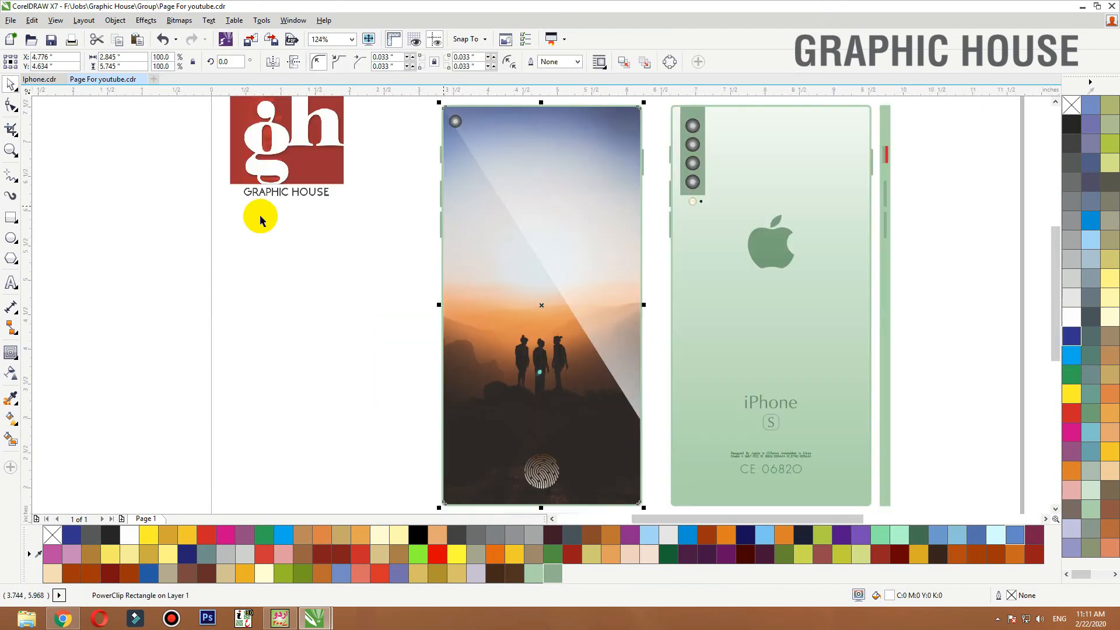
{"action": "left_click", "coordinate": [349, 251]}
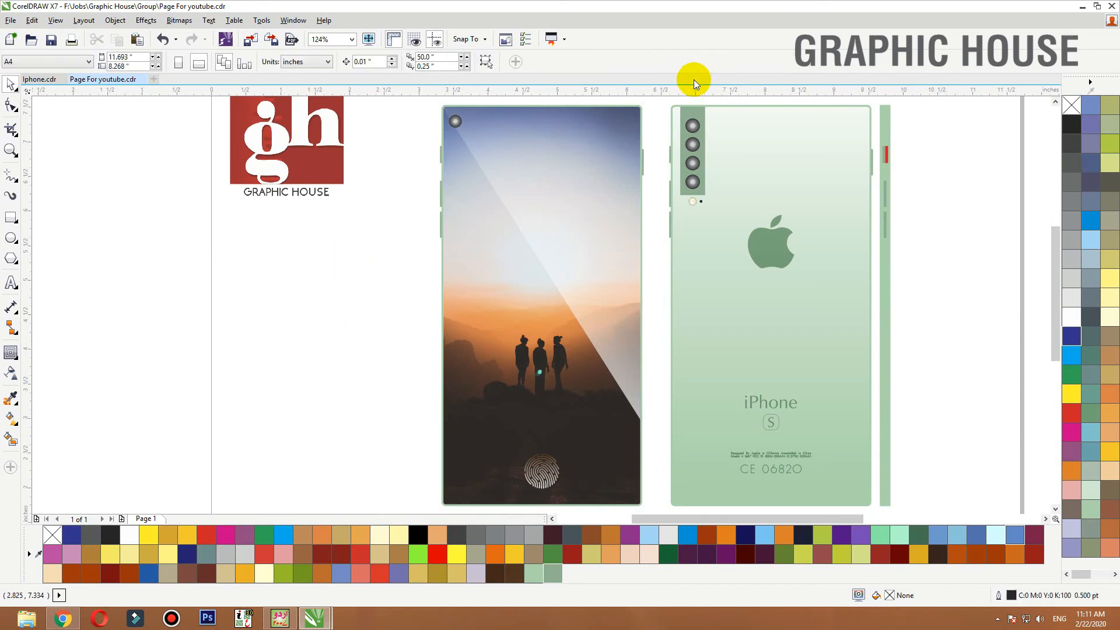
Switch to Chrome and look through the mobile wallpaper image results for a new phone screen background
{"action": "left_click_drag", "start_coordinate": [498, 258], "coordinate": [492, 278]}
{"action": "key", "text": "ctrl+z"}
{"action": "key", "text": "alt+Tab"}
{"action": "left_click", "coordinate": [380, 10]}
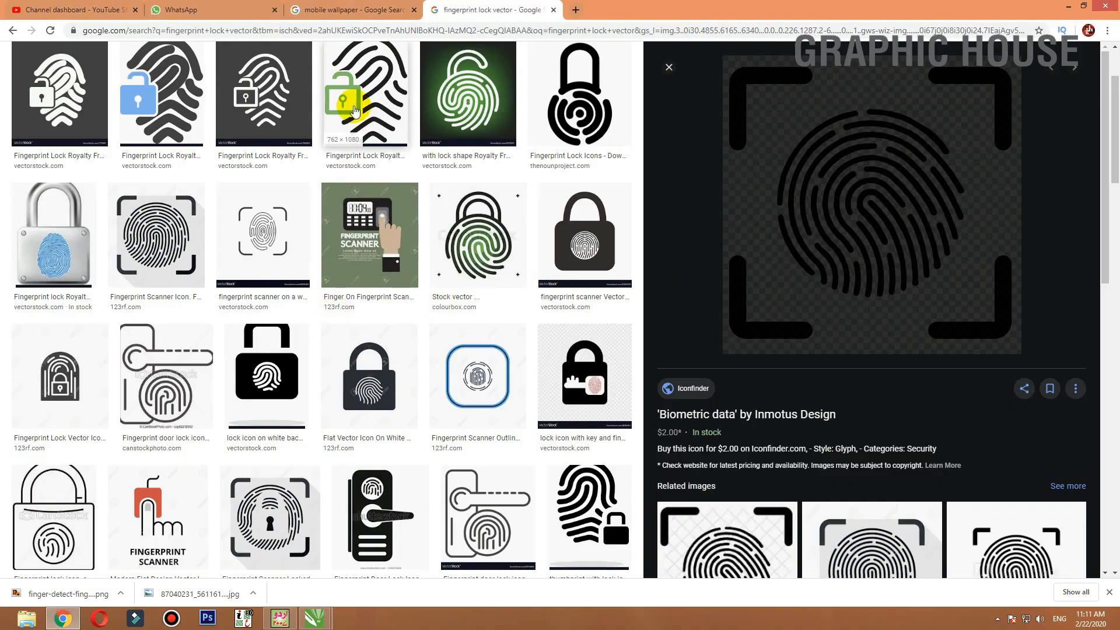
{"action": "scroll", "coordinate": [419, 384], "scroll_direction": "down", "scroll_amount": 5}
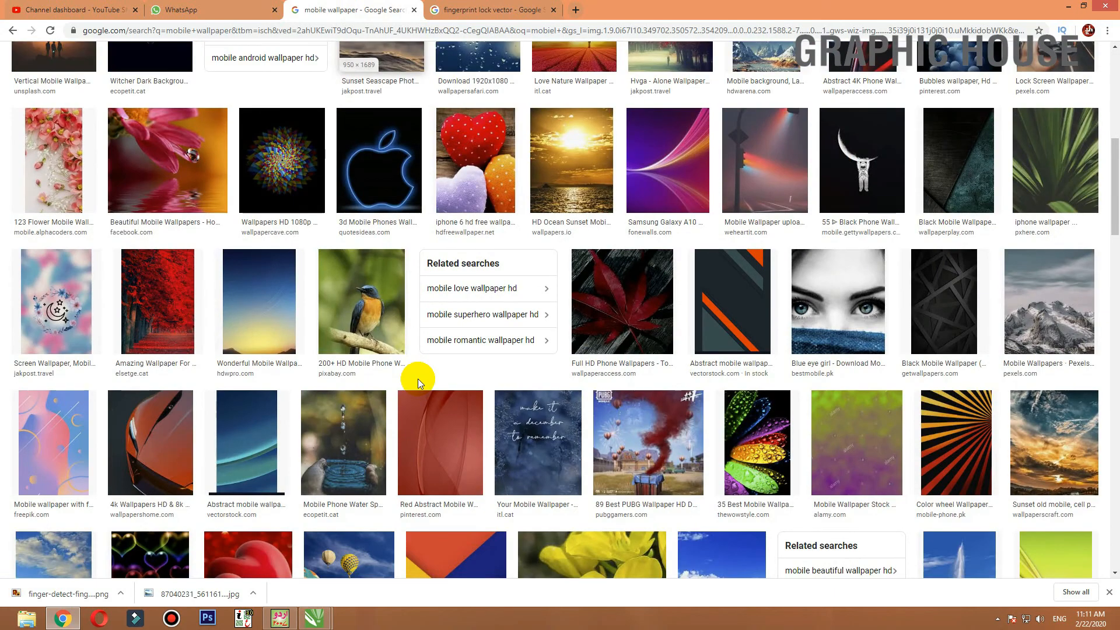
{"action": "scroll", "coordinate": [419, 384], "scroll_direction": "down", "scroll_amount": 5}
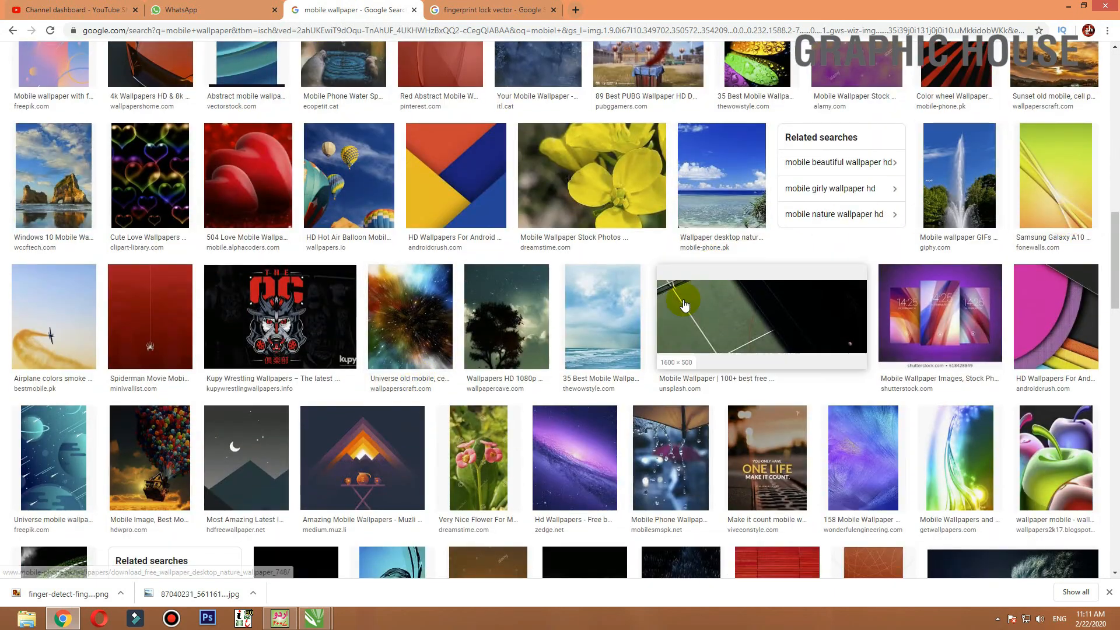
{"action": "scroll", "coordinate": [677, 309], "scroll_direction": "up", "scroll_amount": 6}
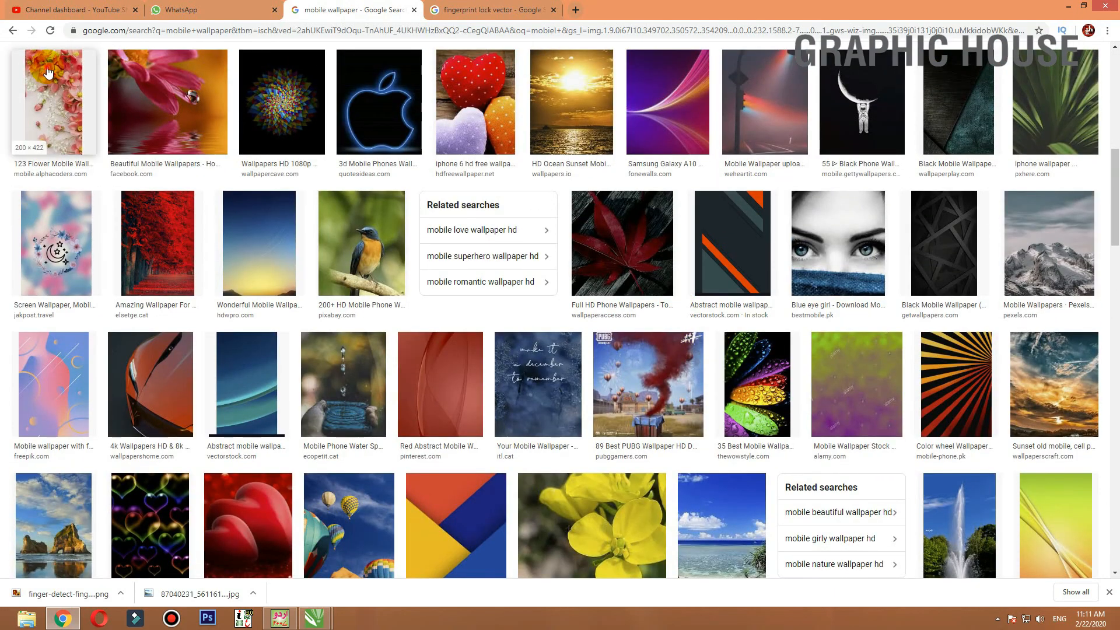
{"action": "left_click", "coordinate": [46, 66]}
{"action": "scroll", "coordinate": [769, 239], "scroll_direction": "down", "scroll_amount": 5}
{"action": "key", "text": "Escape"}
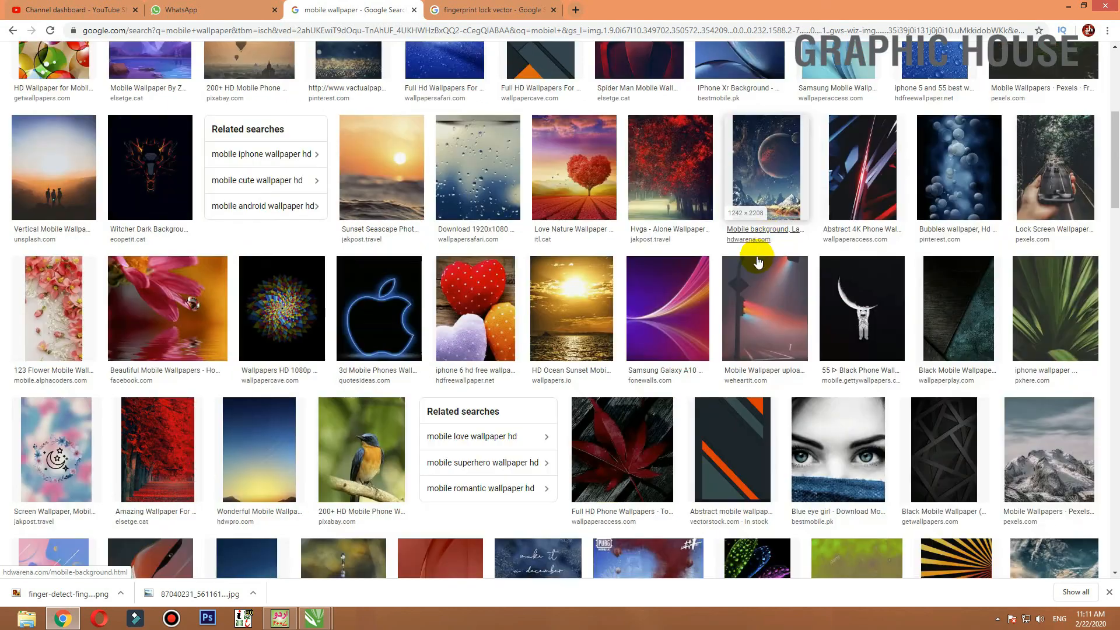
Open the purple flowers mobile wallpaper from the image results and copy the image
{"action": "scroll", "coordinate": [757, 262], "scroll_direction": "down", "scroll_amount": 10}
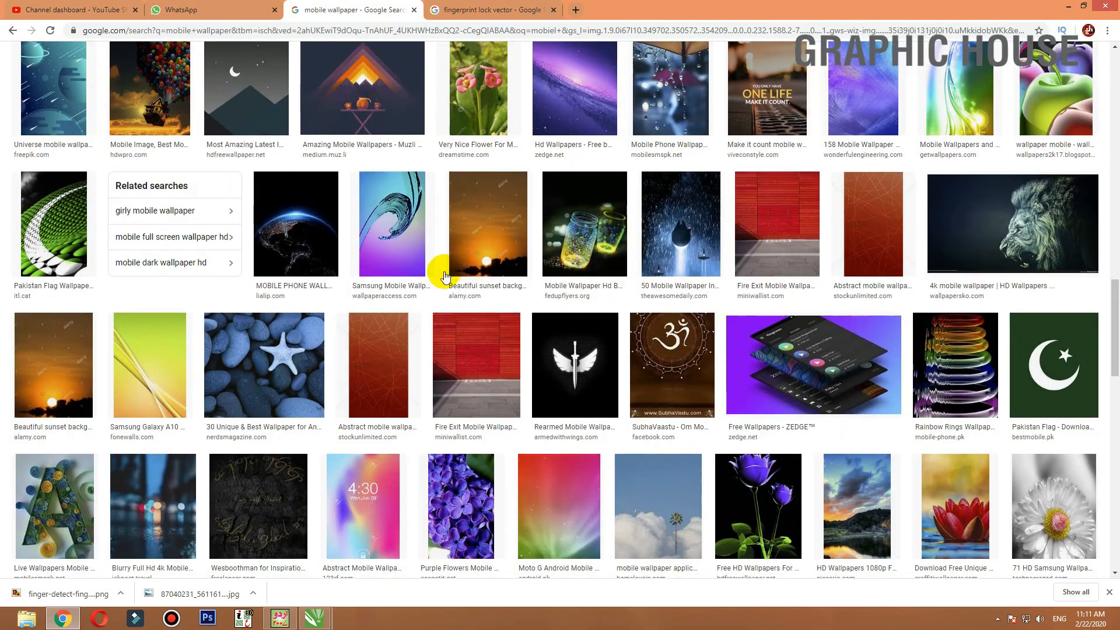
{"action": "scroll", "coordinate": [437, 270], "scroll_direction": "down", "scroll_amount": 8}
{"action": "left_click", "coordinate": [454, 70]}
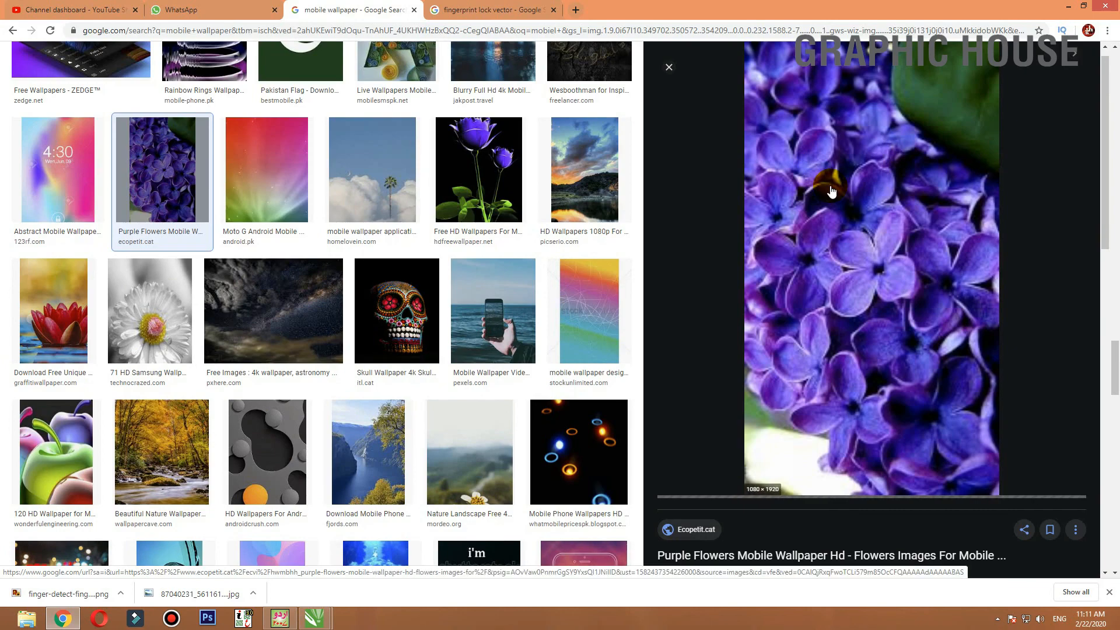
{"action": "right_click", "coordinate": [833, 190]}
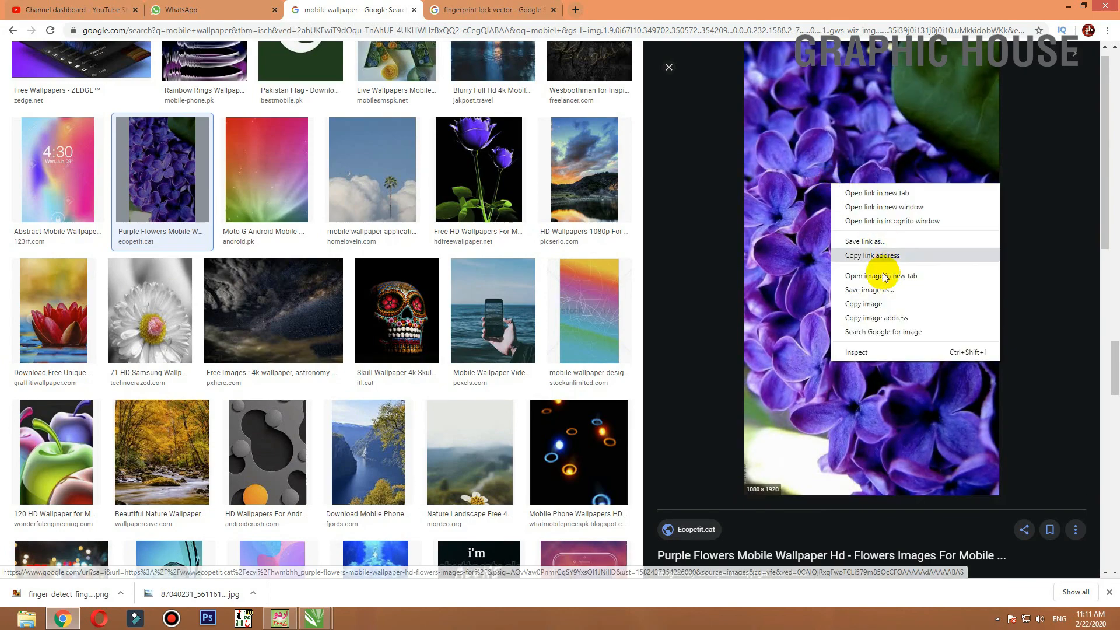
{"action": "left_click", "coordinate": [870, 300]}
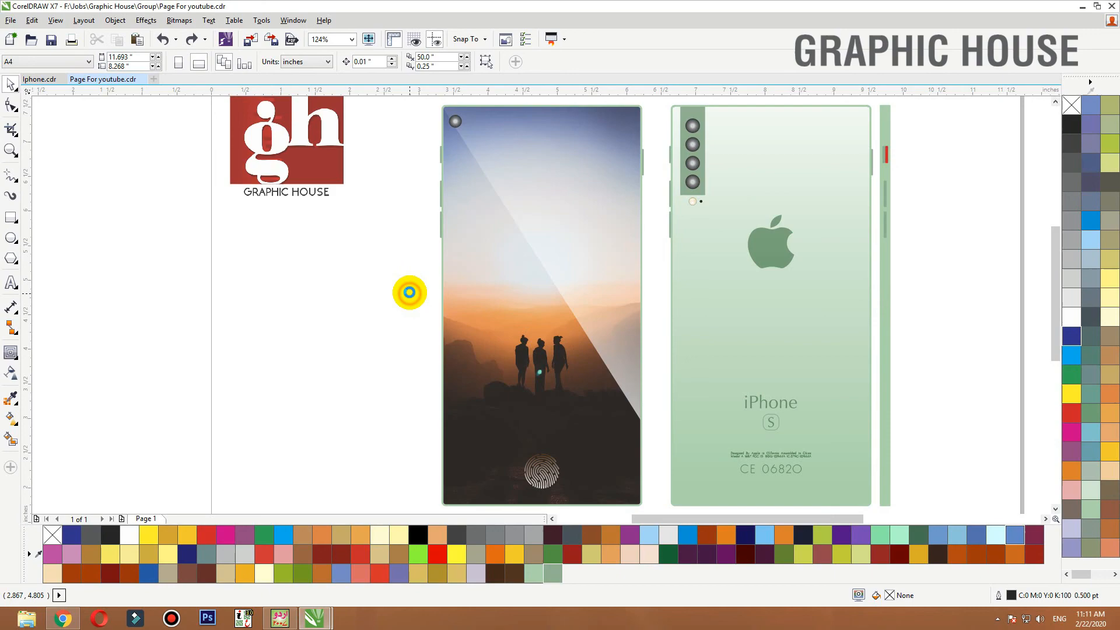
Paste the flower image into the CorelDRAW page, PowerClip it inside the front phone screen and open the PowerClip's contents for editing
{"action": "key", "text": "ctrl+v"}
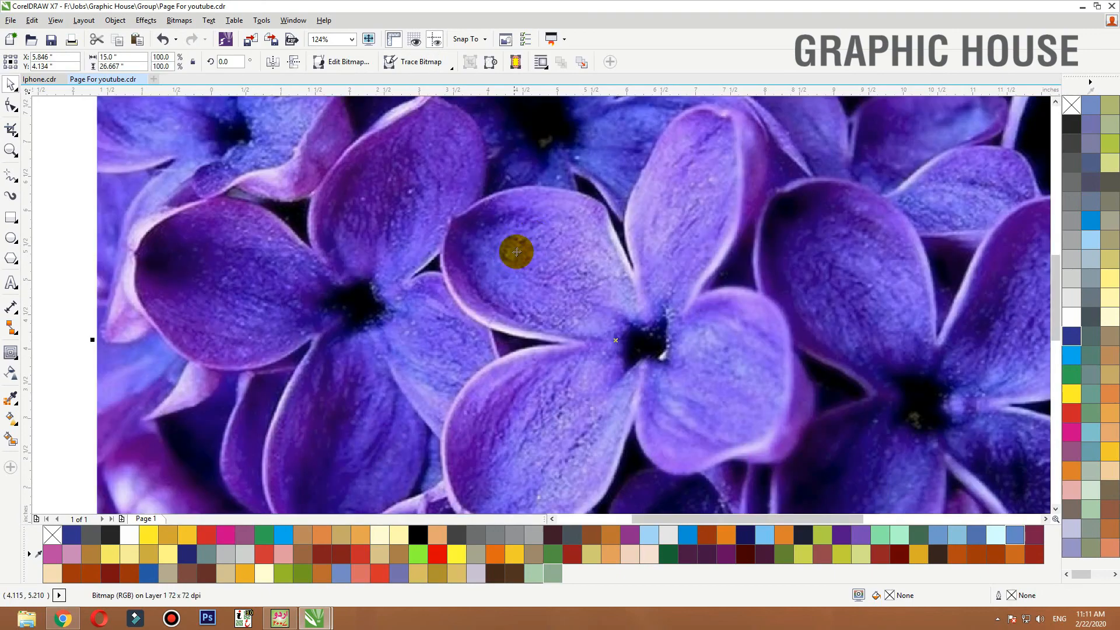
{"action": "scroll", "coordinate": [531, 237], "scroll_direction": "down", "scroll_amount": 1}
{"action": "left_click_drag", "start_coordinate": [531, 237], "coordinate": [904, 240]}
{"action": "right_click", "coordinate": [745, 197]}
{"action": "left_click", "coordinate": [775, 175]}
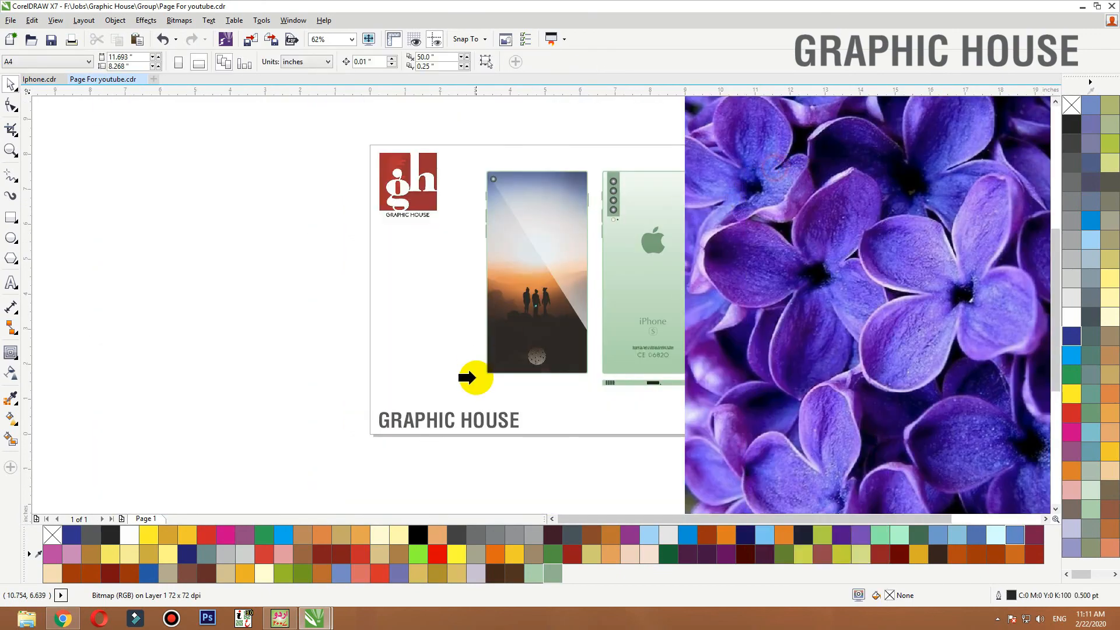
{"action": "left_click", "coordinate": [510, 287], "text": "ctrl"}
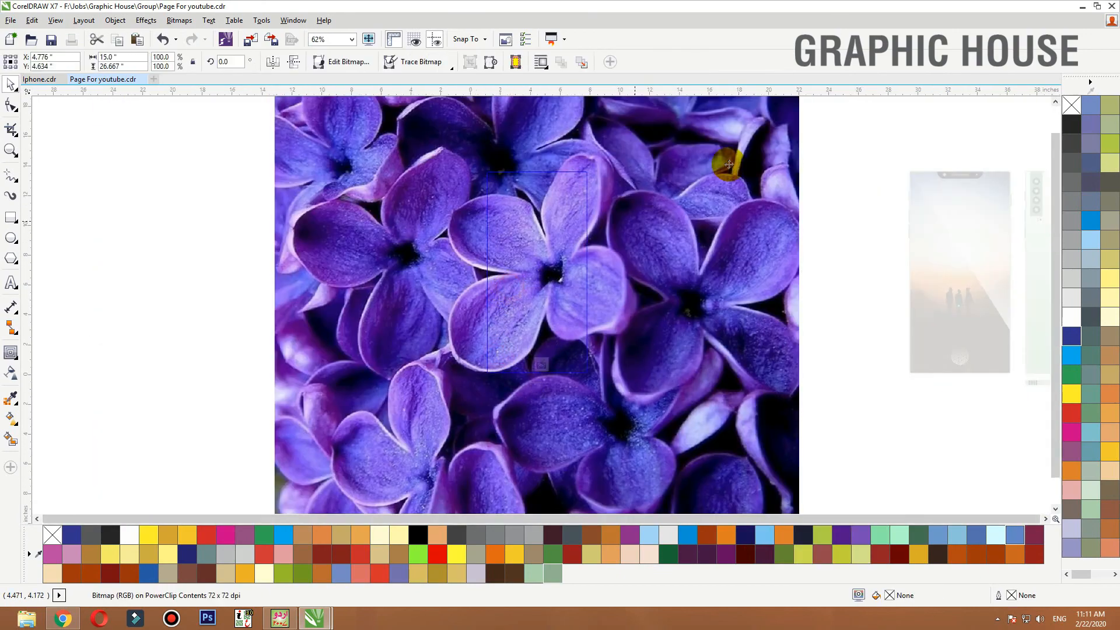
Scale the flower image down to cover the front screen behind the glare, and delete the old sunset wallpaper
{"action": "key", "text": "shift+F2"}
{"action": "left_click_drag", "start_coordinate": [623, 148], "coordinate": [571, 208]}
{"action": "key", "text": "shift+F2"}
{"action": "key", "text": "shift+Page_Down"}
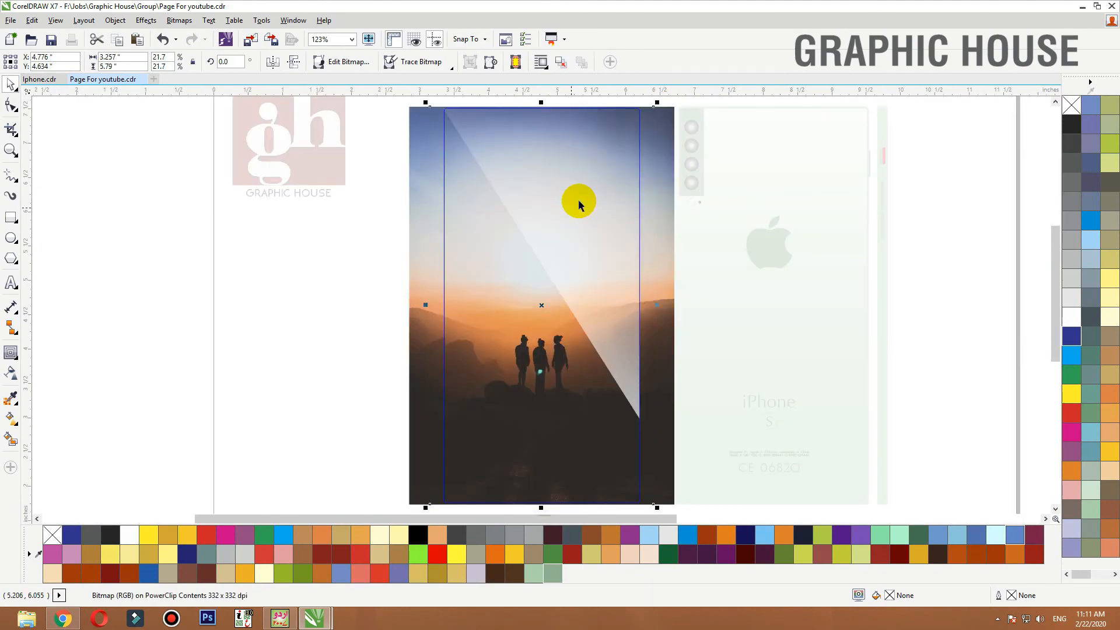
{"action": "left_click", "coordinate": [663, 222]}
{"action": "key", "text": "Delete"}
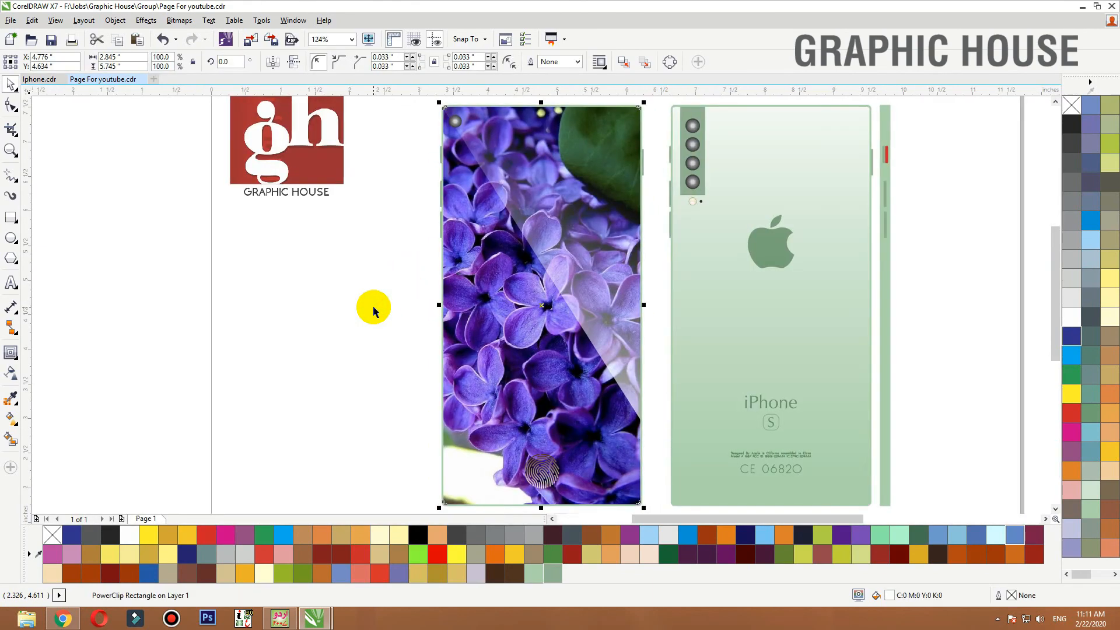
Select the fingerprint icon on the front screen and sample a purple from the flower petals into the document palette
{"action": "left_click", "coordinate": [353, 309]}
{"action": "left_click", "coordinate": [540, 478]}
{"action": "scroll", "coordinate": [354, 358], "scroll_direction": "down", "scroll_amount": 1}
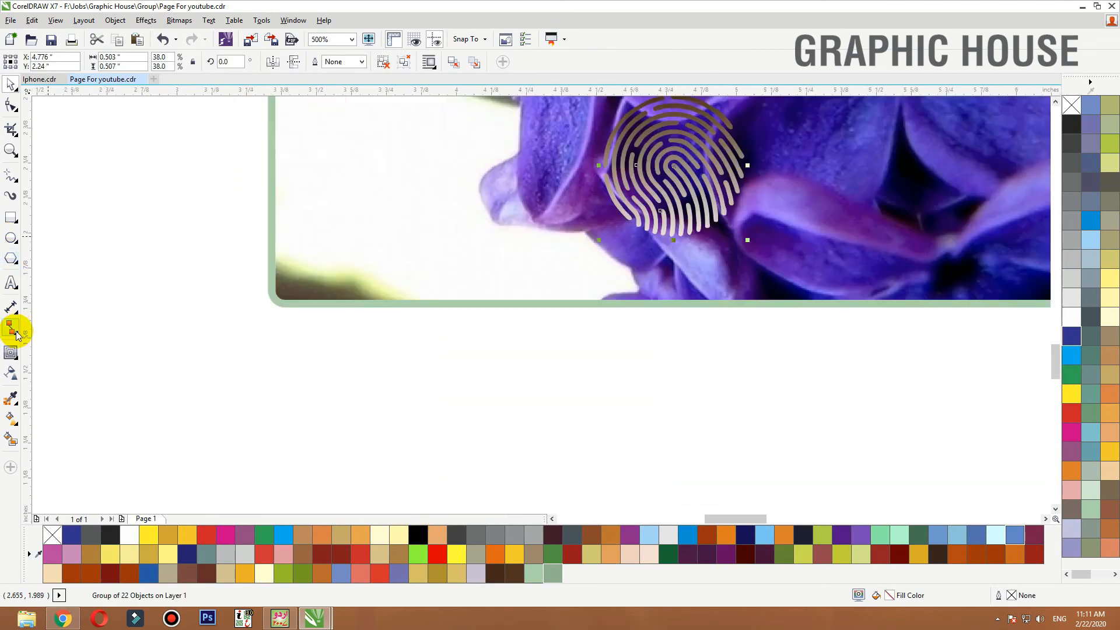
{"action": "left_click", "coordinate": [11, 398]}
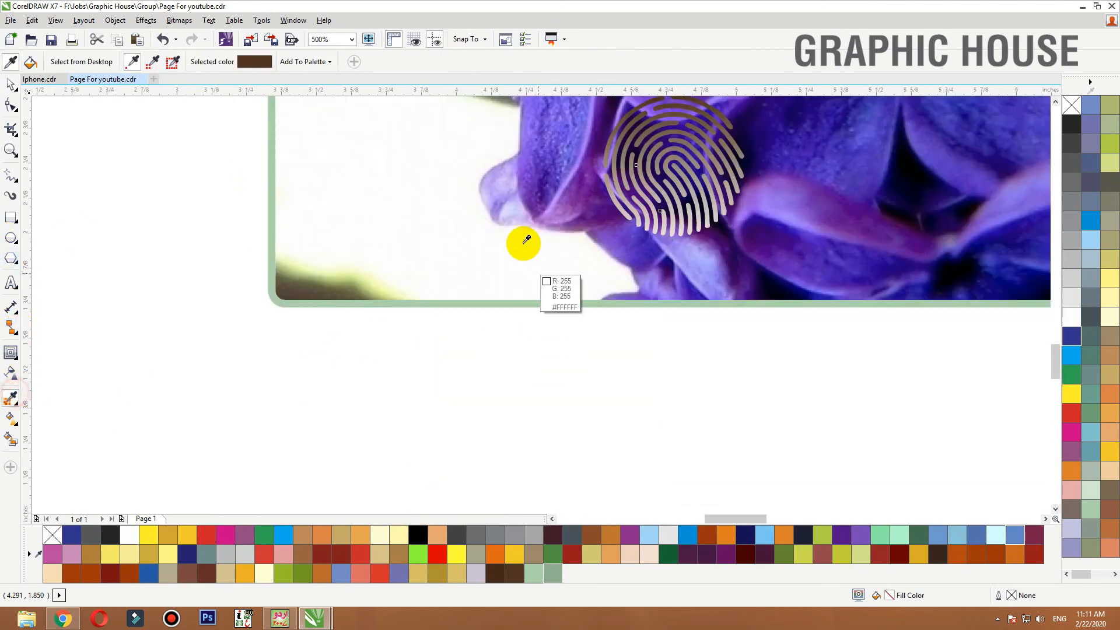
{"action": "left_click", "coordinate": [534, 162]}
{"action": "key", "text": "space"}
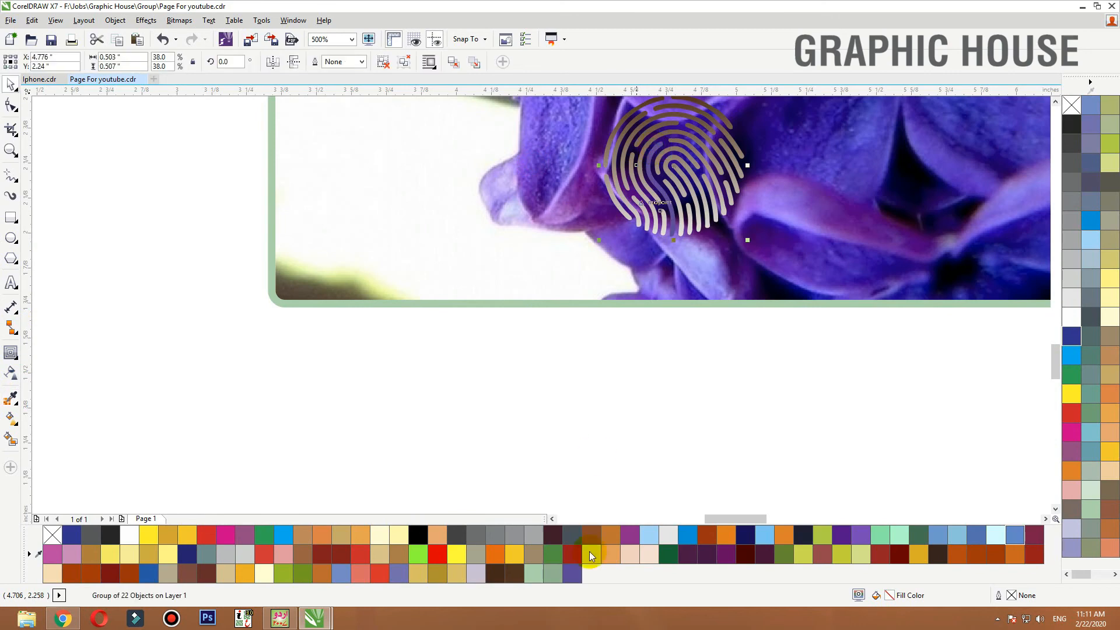
Recolour the fingerprint icon with a linear fountain fill running from the sampled purple above to white below
{"action": "left_click", "coordinate": [575, 573]}
{"action": "key", "text": "g"}
{"action": "left_click_drag", "start_coordinate": [683, 105], "coordinate": [687, 180]}
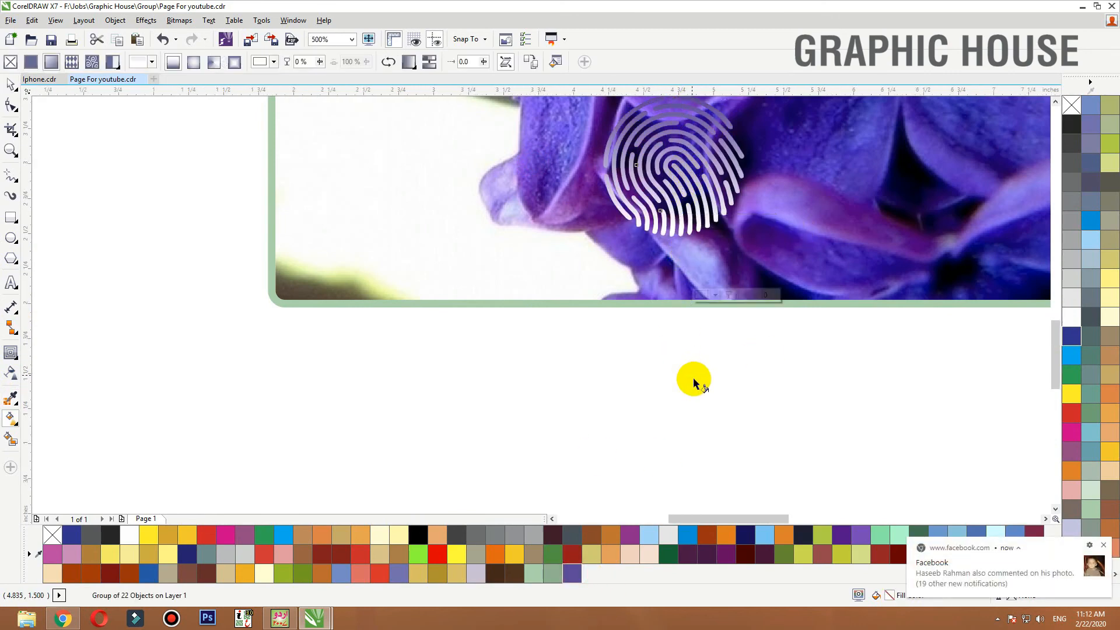
{"action": "scroll", "coordinate": [693, 379], "scroll_direction": "down", "scroll_amount": 1}
{"action": "key", "text": "space"}
{"action": "left_click", "coordinate": [766, 333]}
{"action": "scroll", "coordinate": [779, 346], "scroll_direction": "down", "scroll_amount": 1}
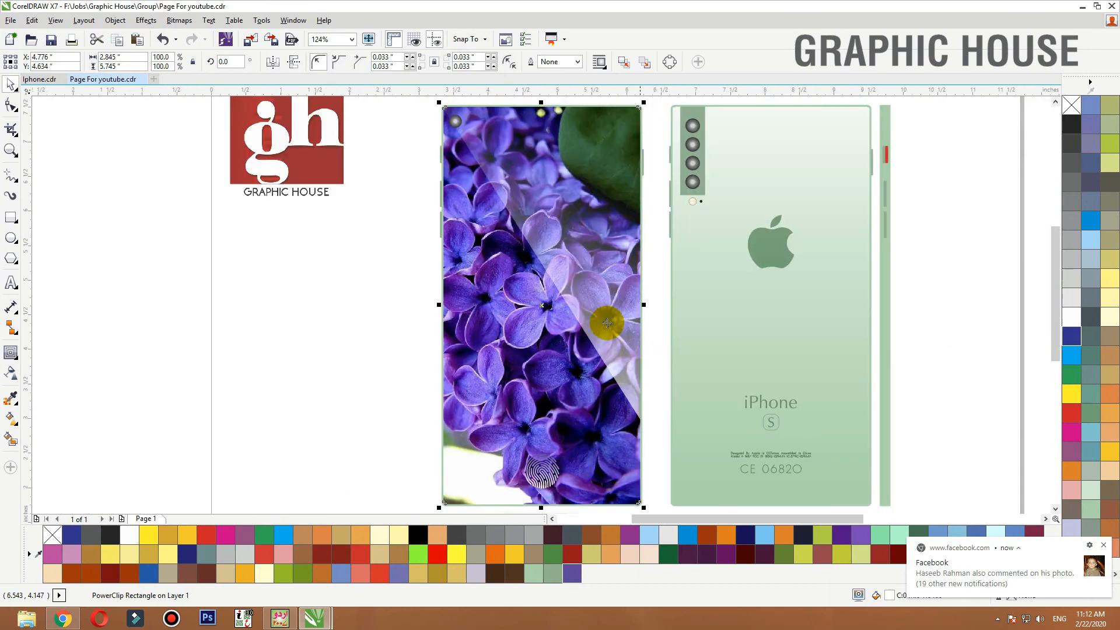
{"action": "left_click", "coordinate": [418, 277]}
{"action": "left_click_drag", "start_coordinate": [514, 143], "coordinate": [543, 178]}
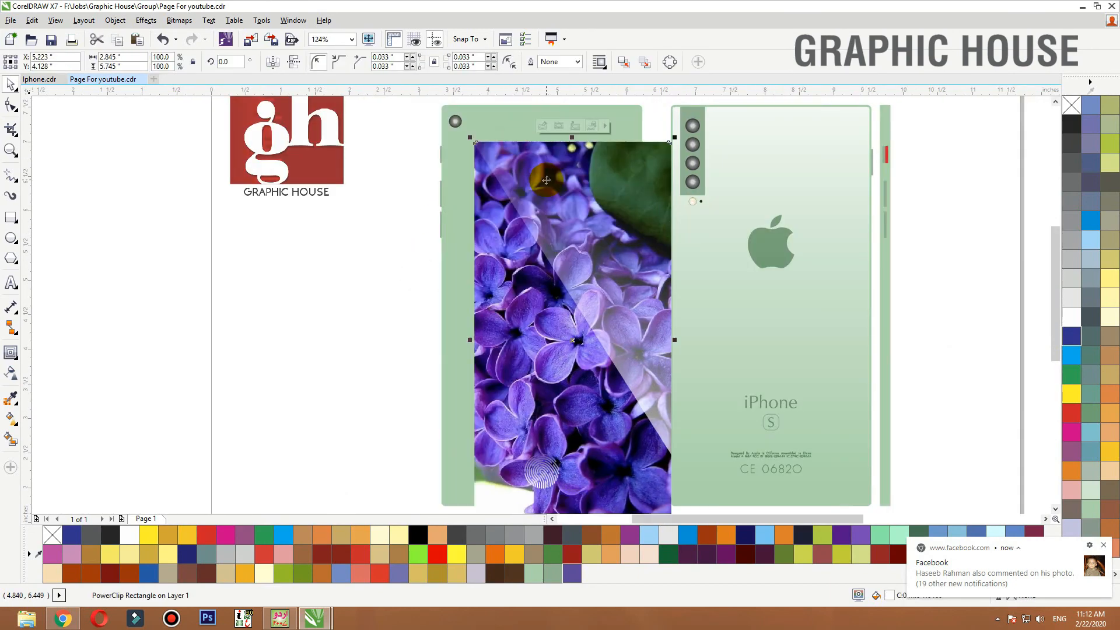
{"action": "key", "text": "ctrl+z"}
{"action": "left_click", "coordinate": [380, 195]}
{"action": "left_click_drag", "start_coordinate": [671, 349], "coordinate": [697, 366]}
{"action": "key", "text": "ctrl+z"}
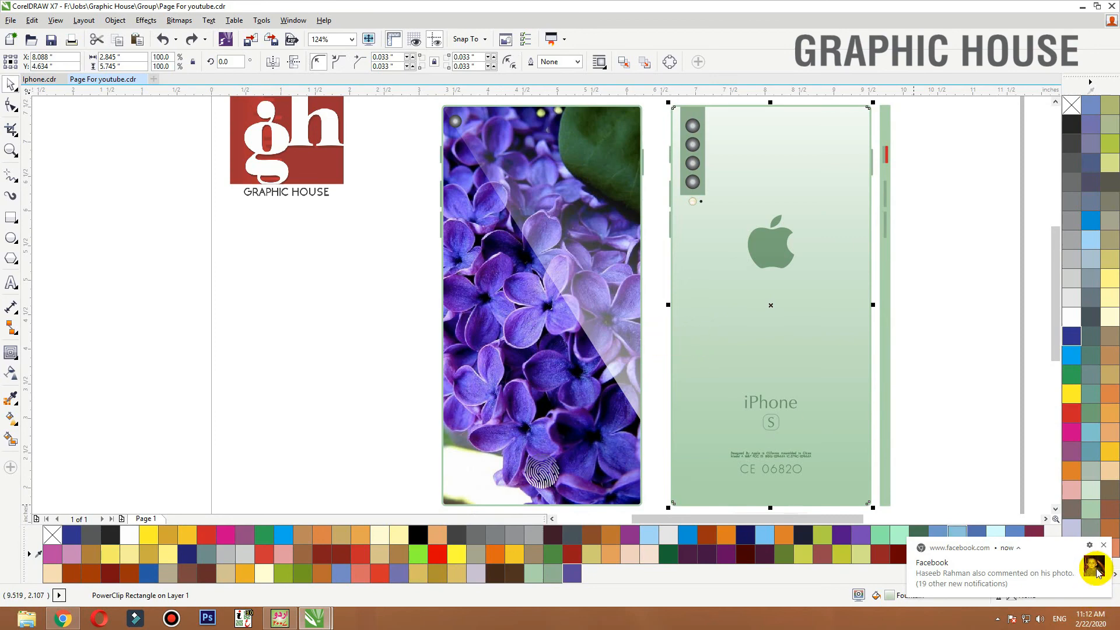
{"action": "left_click", "coordinate": [1105, 546]}
{"action": "left_click", "coordinate": [938, 313]}
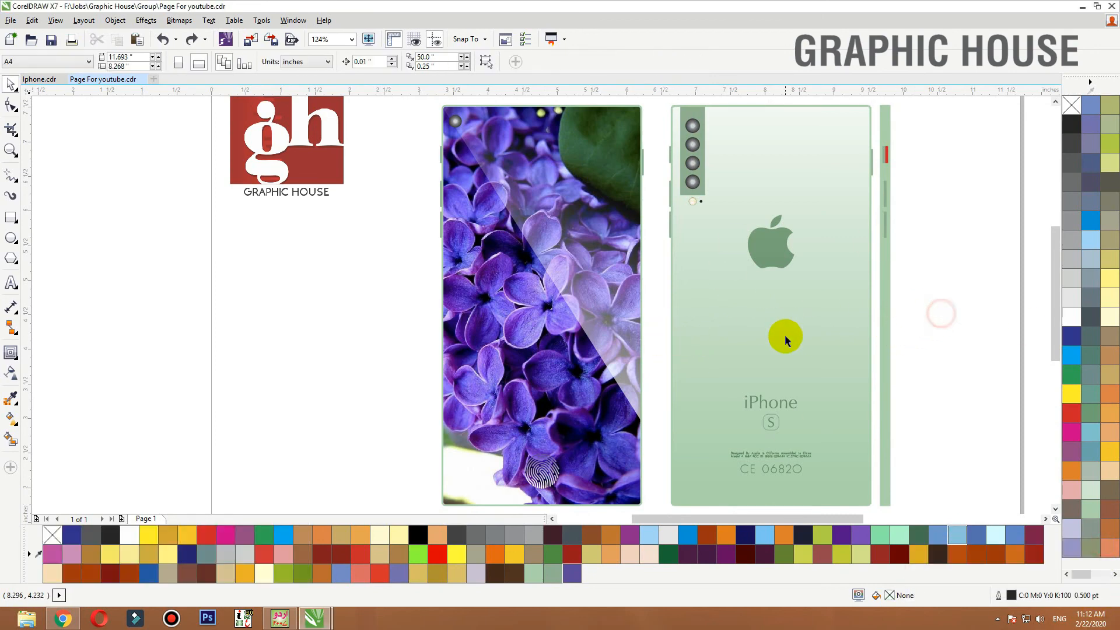
Fill the phone's back panel with C:40 M:100 Y:0 K:0 purple fading upward to white, starting the gradient below the phone's lower edge
{"action": "left_click_drag", "start_coordinate": [782, 333], "coordinate": [825, 354]}
{"action": "key", "text": "ctrl+z"}
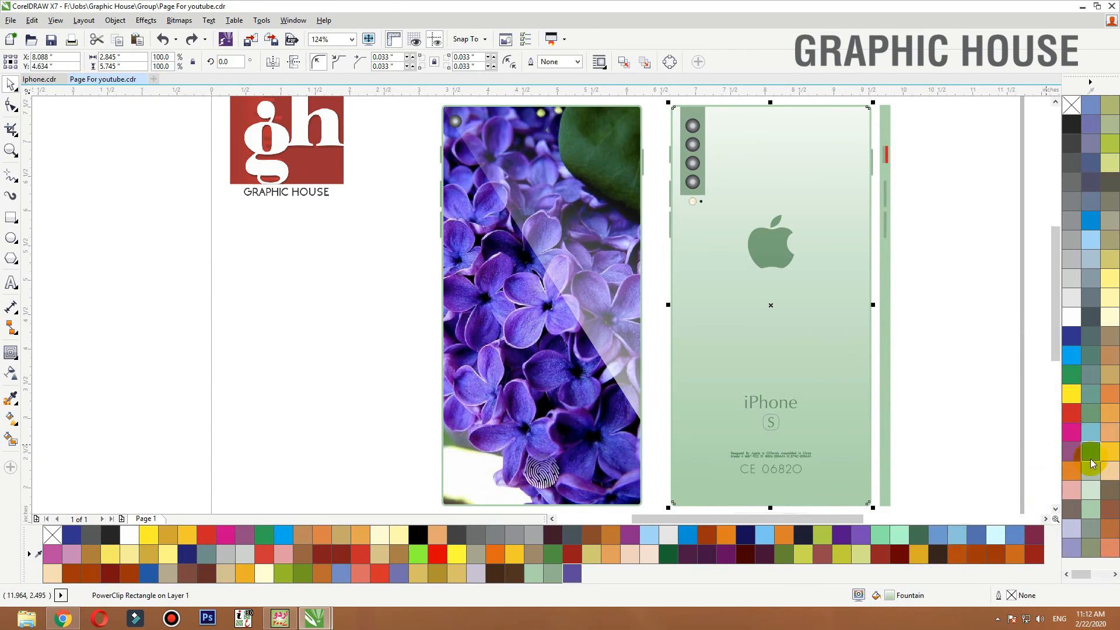
{"action": "left_click_drag", "start_coordinate": [1084, 578], "coordinate": [1099, 576]}
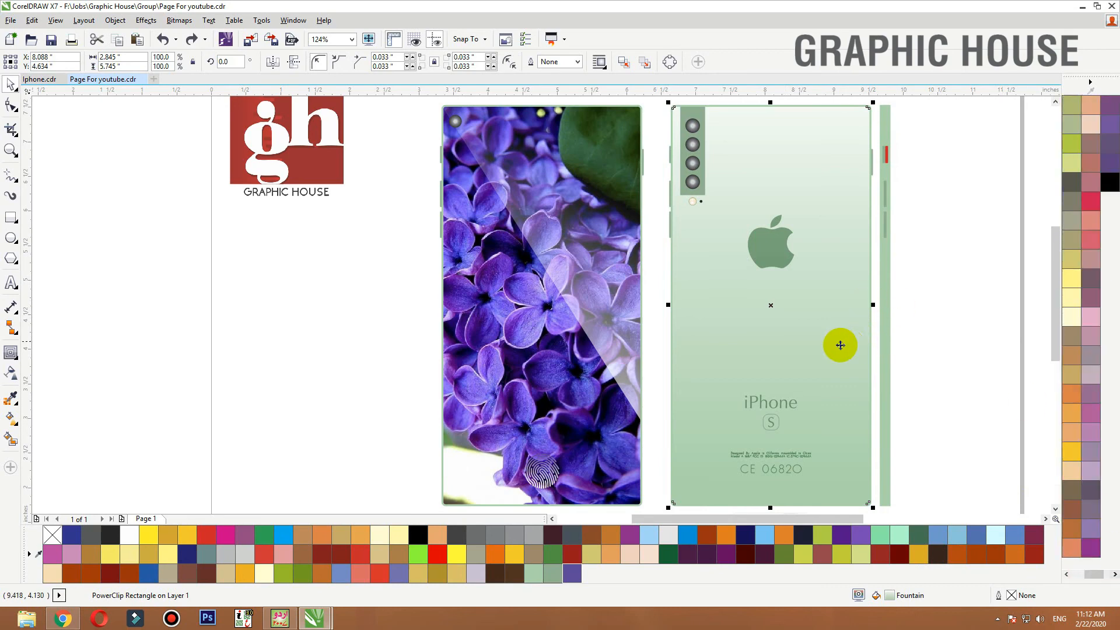
{"action": "left_click", "coordinate": [1112, 111]}
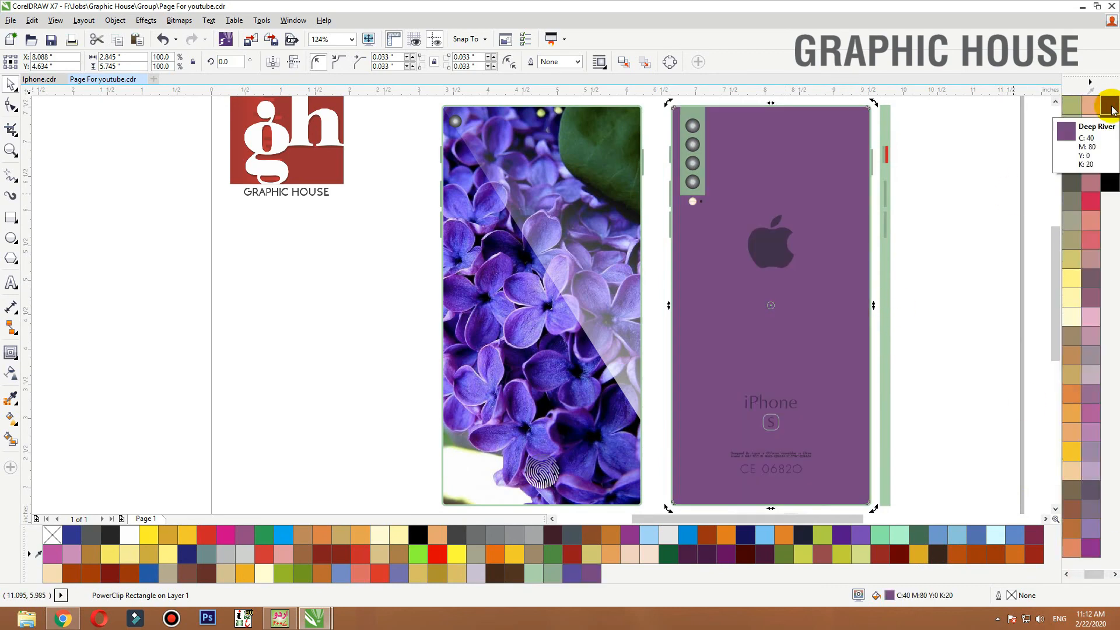
{"action": "left_click", "coordinate": [1103, 559]}
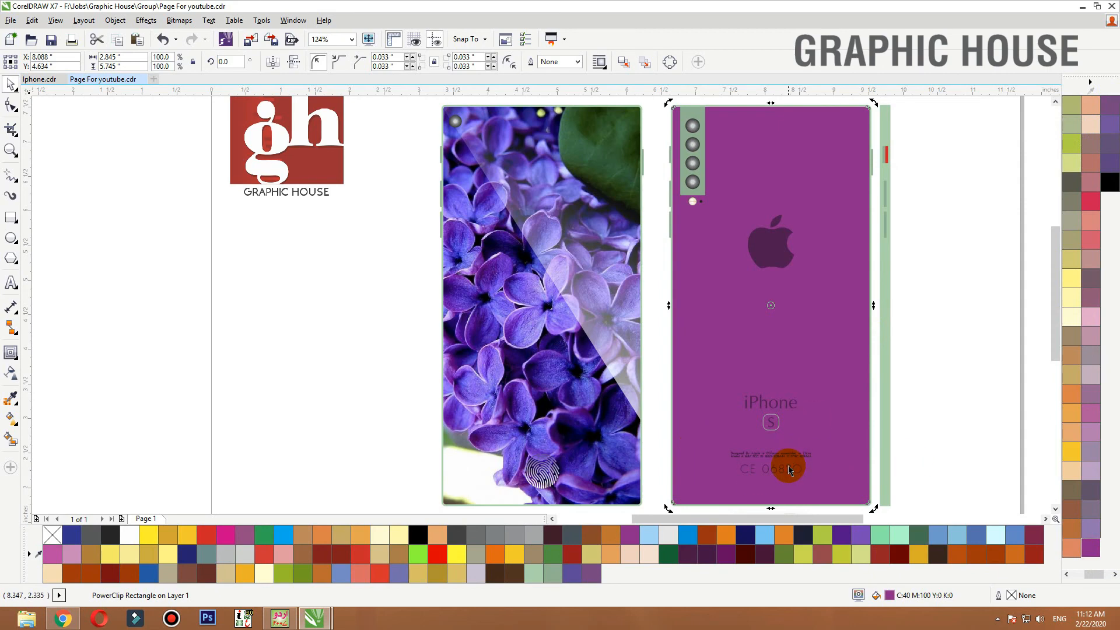
{"action": "key", "text": "g"}
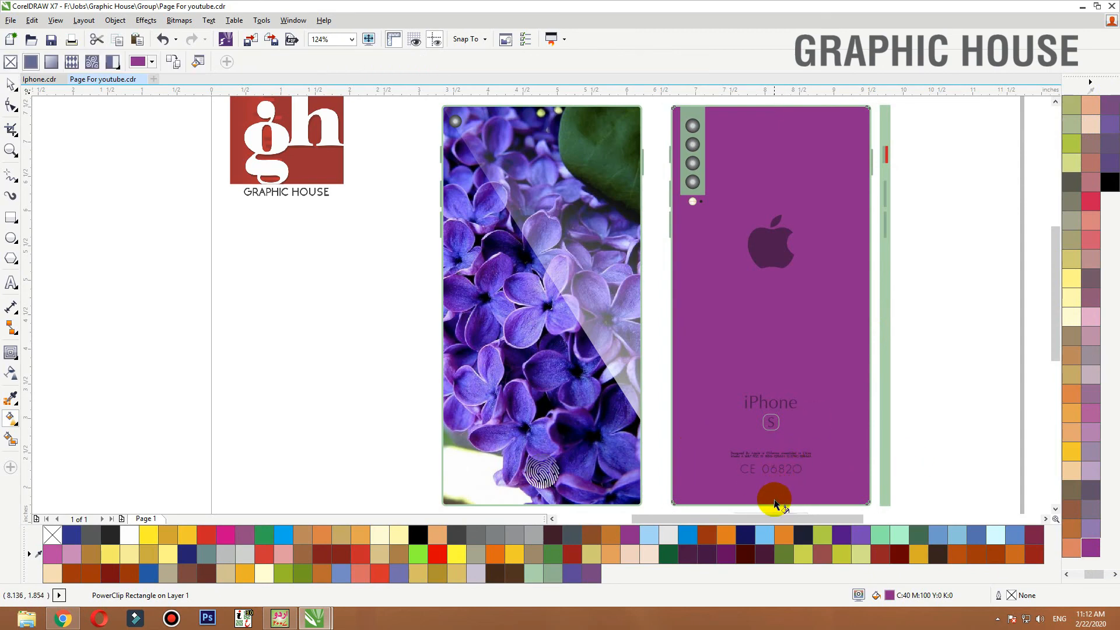
{"action": "left_click_drag", "start_coordinate": [774, 503], "coordinate": [770, 175]}
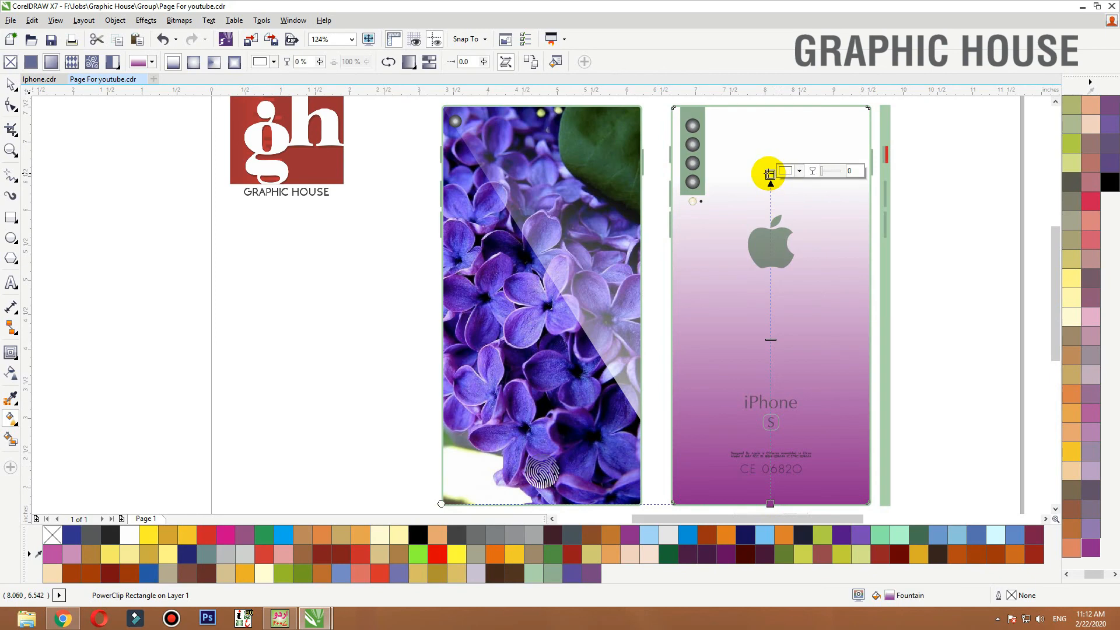
{"action": "scroll", "coordinate": [778, 261], "scroll_direction": "down", "scroll_amount": 2}
{"action": "left_click_drag", "start_coordinate": [959, 134], "coordinate": [611, 410]}
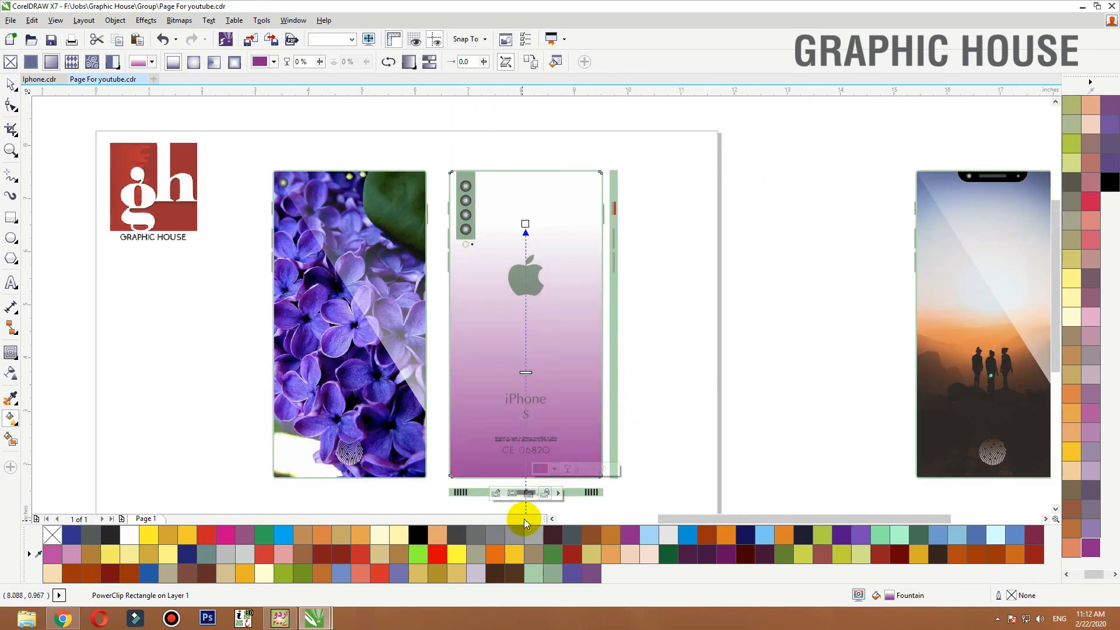
Fill the side-view bar beside the back panel with Deep River purple
{"action": "key", "text": "space"}
{"action": "left_click", "coordinate": [614, 180]}
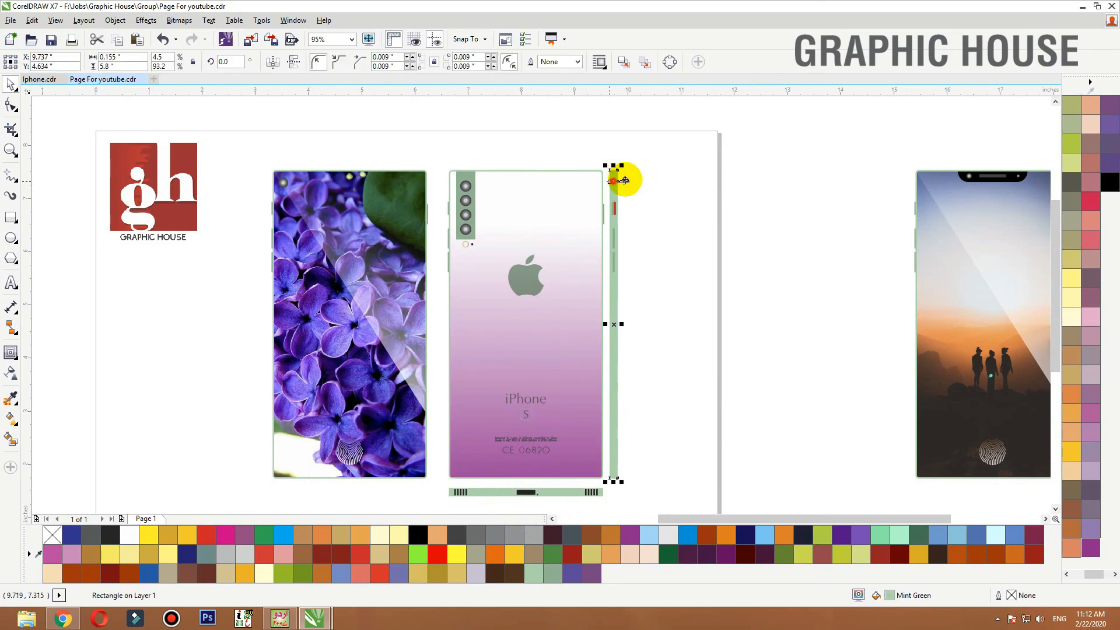
{"action": "left_click", "coordinate": [591, 574]}
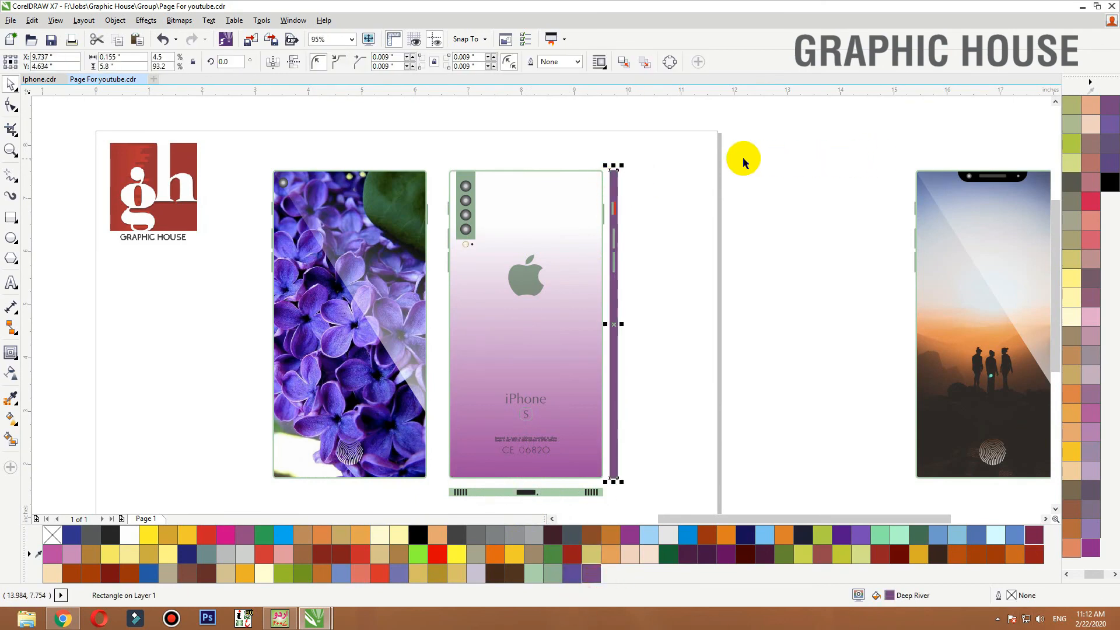
Apply the same Deep River fill to the outer frames of the front and back phone views
{"action": "key", "text": "F2"}
{"action": "left_click_drag", "start_coordinate": [675, 156], "coordinate": [133, 293]}
{"action": "left_click", "coordinate": [583, 211]}
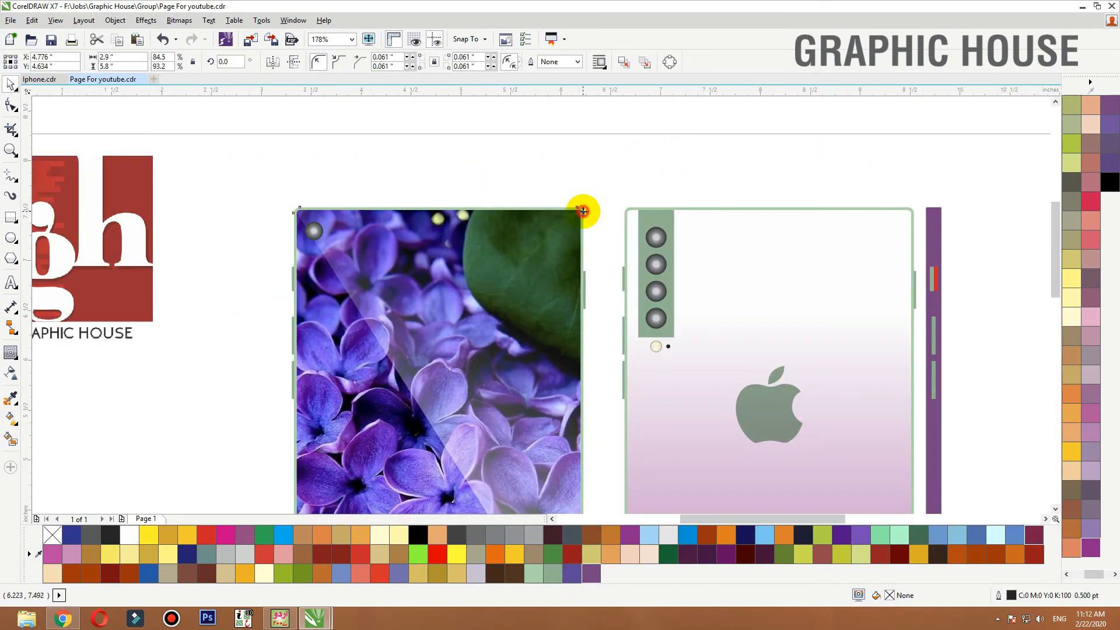
{"action": "key", "text": "ctrl+r"}
{"action": "key", "text": "ctrl+r"}
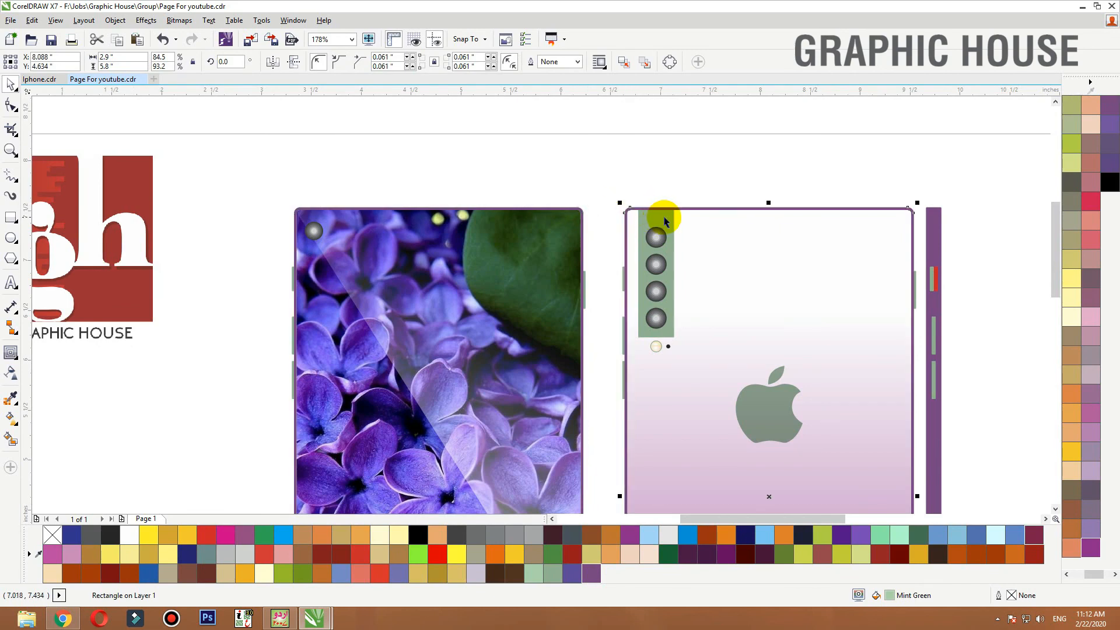
Fill the camera block inside the back panel's PowerClip with Deep River and finish editing its contents
{"action": "left_click", "coordinate": [664, 218]}
{"action": "left_click", "coordinate": [664, 218], "text": "ctrl"}
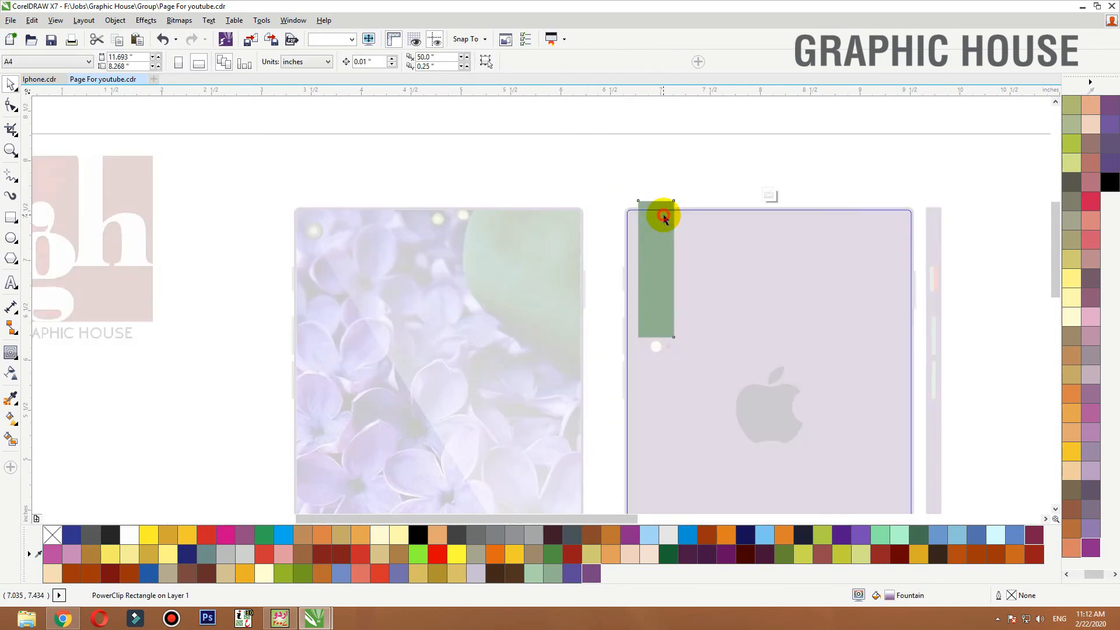
{"action": "left_click", "coordinate": [600, 576]}
{"action": "left_click", "coordinate": [737, 169]}
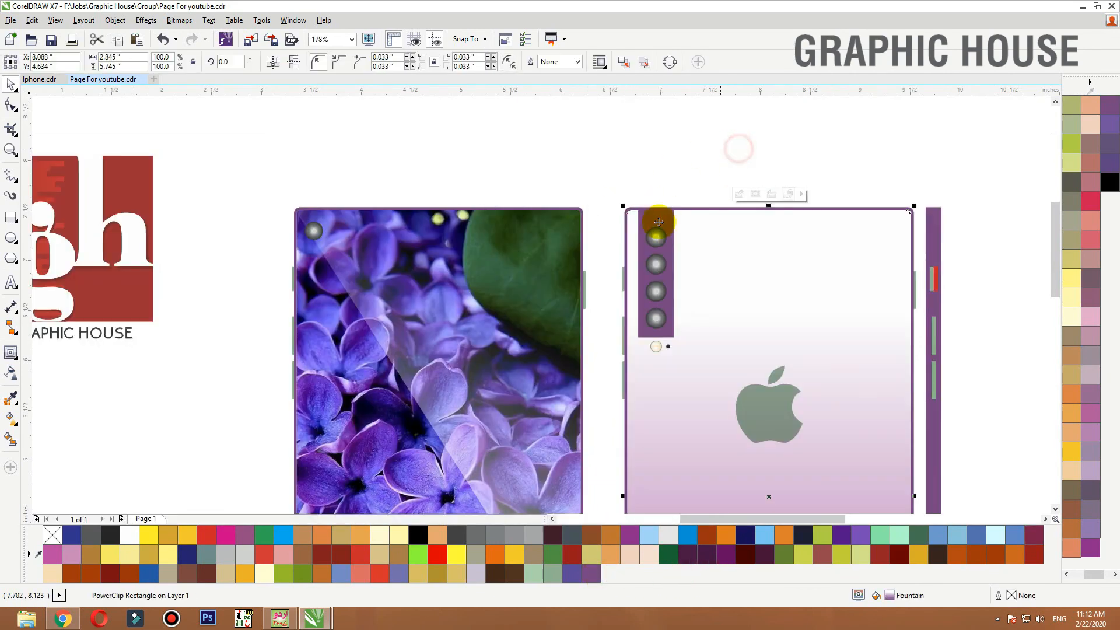
Fill the three side buttons on the back view's camera-side edge with purple C73 M85 Y0 K0
{"action": "left_click", "coordinate": [624, 344]}
{"action": "left_click_drag", "start_coordinate": [610, 258], "coordinate": [630, 435]}
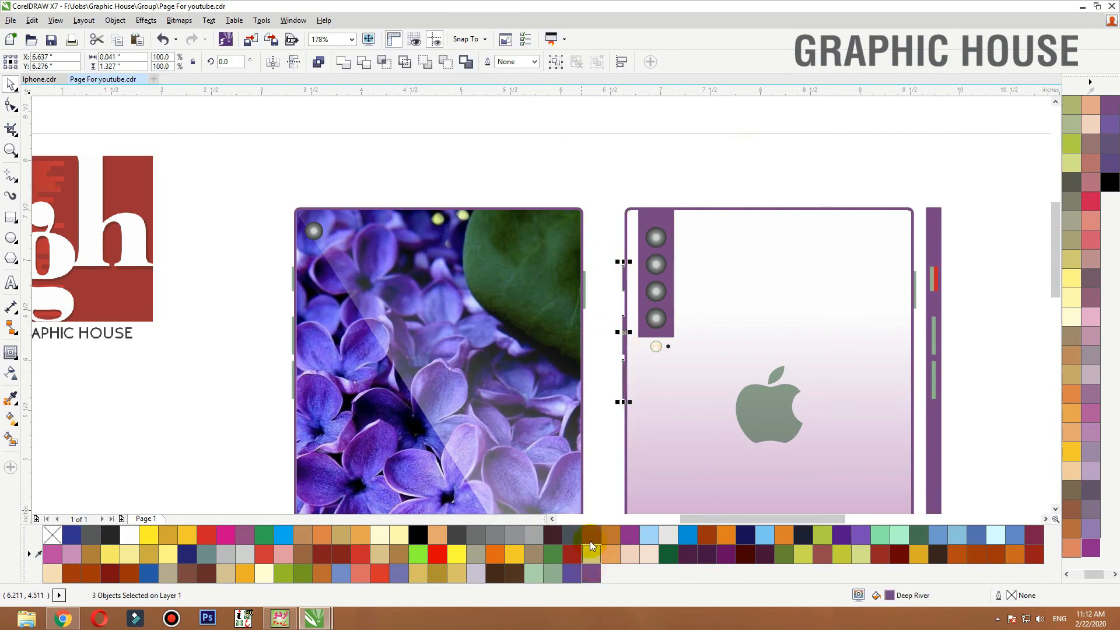
{"action": "left_click", "coordinate": [571, 576]}
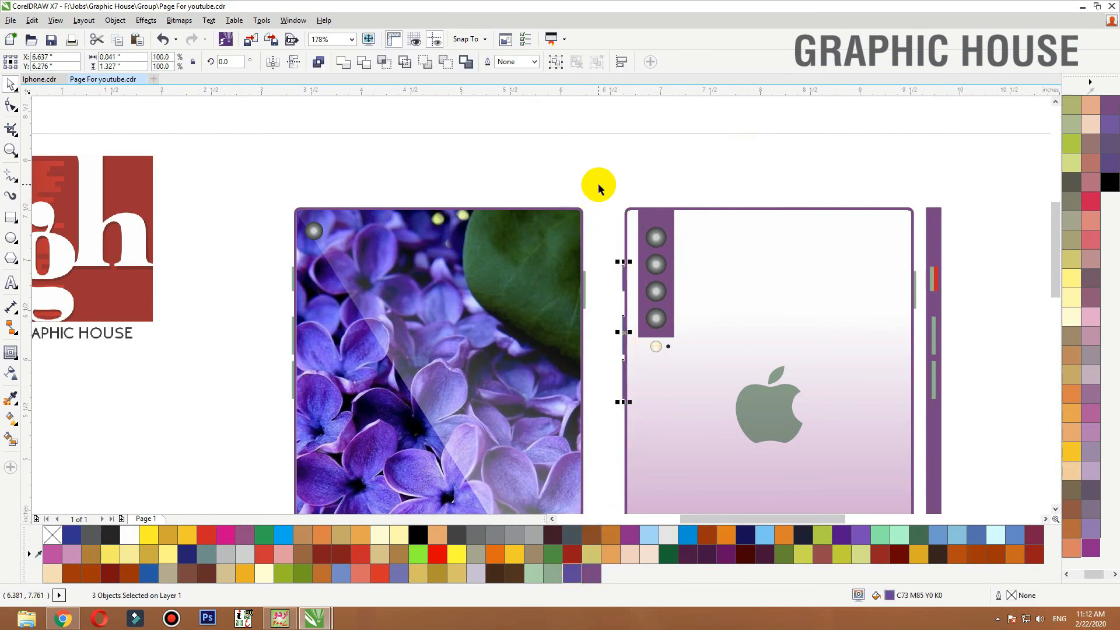
Fill the side buttons on both edges of the front phone view with Deep River
{"action": "left_click_drag", "start_coordinate": [603, 243], "coordinate": [567, 433]}
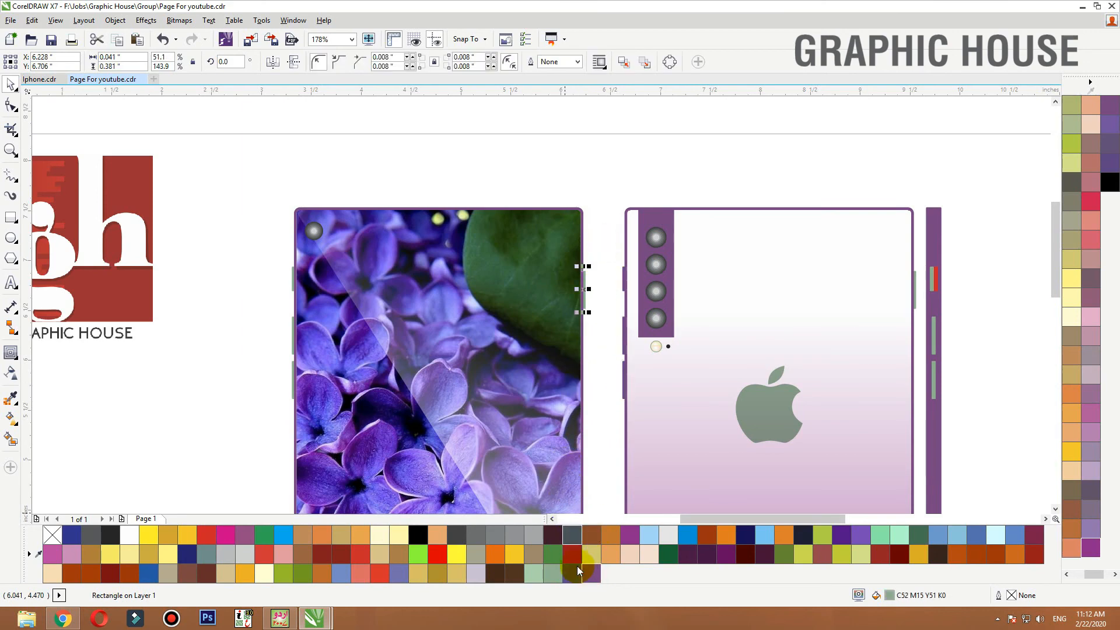
{"action": "left_click_drag", "start_coordinate": [273, 257], "coordinate": [392, 500]}
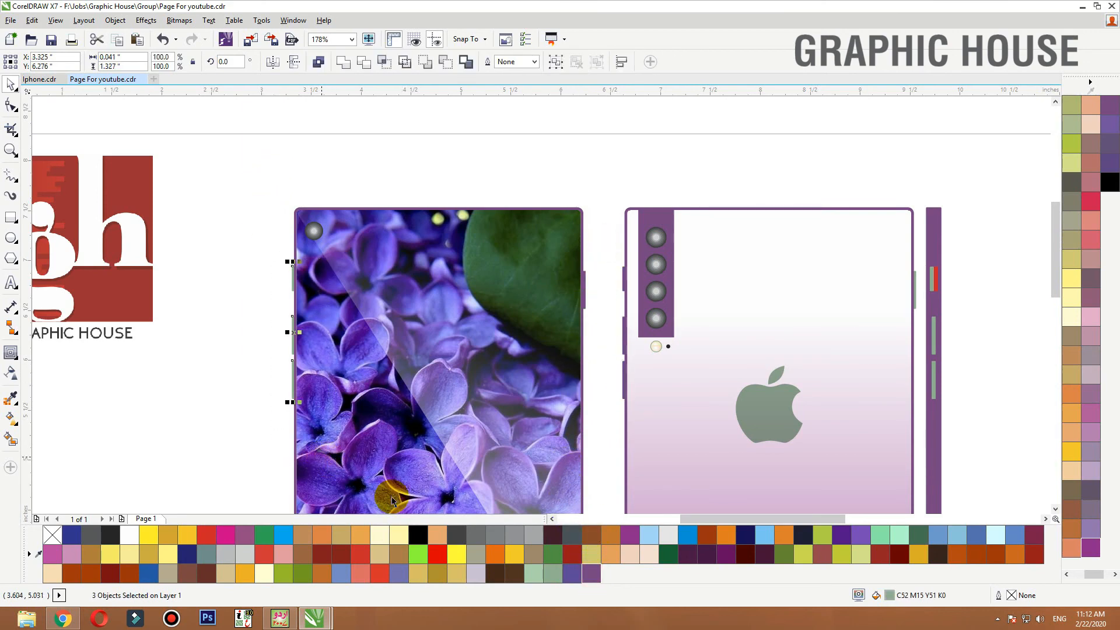
{"action": "left_click", "coordinate": [592, 573]}
{"action": "left_click", "coordinate": [243, 337]}
{"action": "key", "text": "F3"}
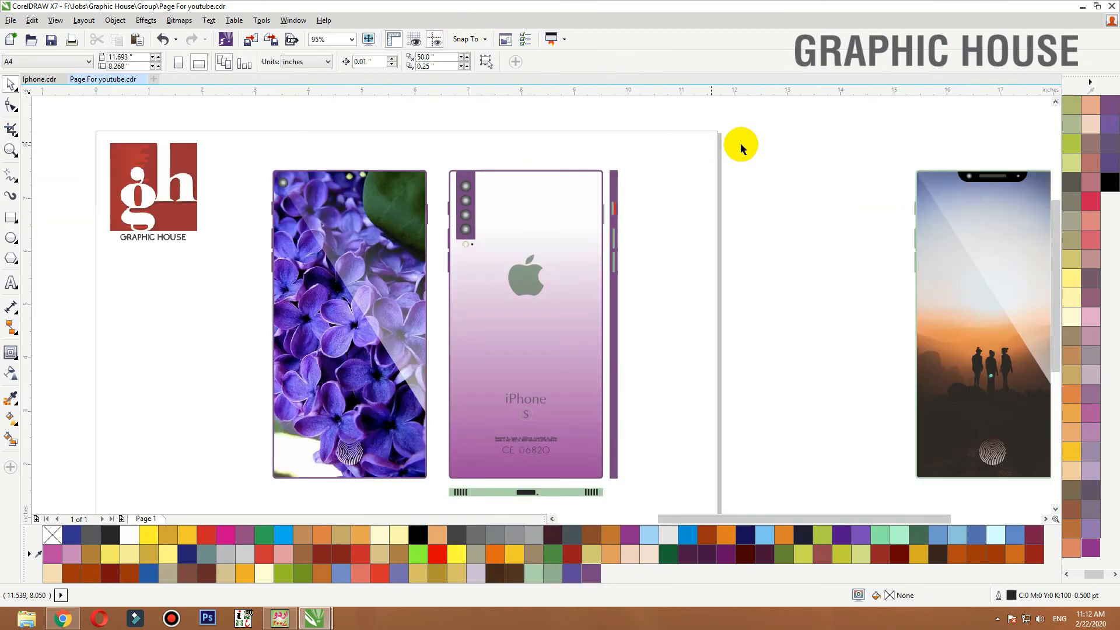
Fill the mint green bottom-edge bar below the back panel with Deep River
{"action": "left_click_drag", "start_coordinate": [683, 135], "coordinate": [623, 212]}
{"action": "left_click_drag", "start_coordinate": [644, 115], "coordinate": [523, 301]}
{"action": "key", "text": "F2"}
{"action": "left_click_drag", "start_coordinate": [683, 480], "coordinate": [232, 496]}
{"action": "left_click", "coordinate": [758, 323]}
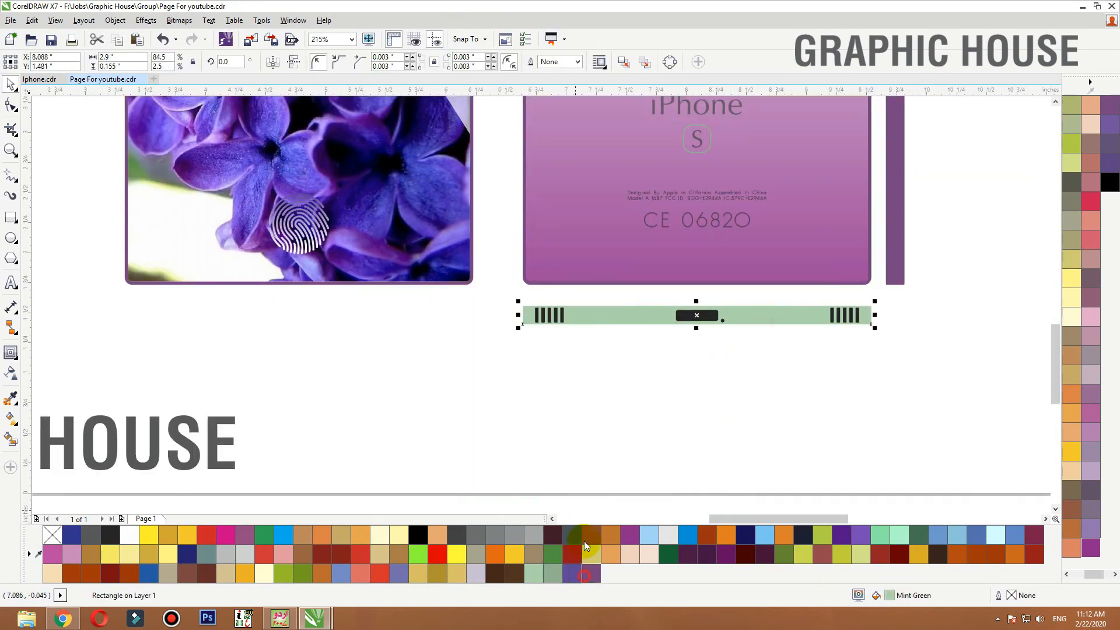
{"action": "left_click", "coordinate": [584, 576]}
{"action": "left_click", "coordinate": [675, 375]}
{"action": "scroll", "coordinate": [743, 405], "scroll_direction": "down", "scroll_amount": 5}
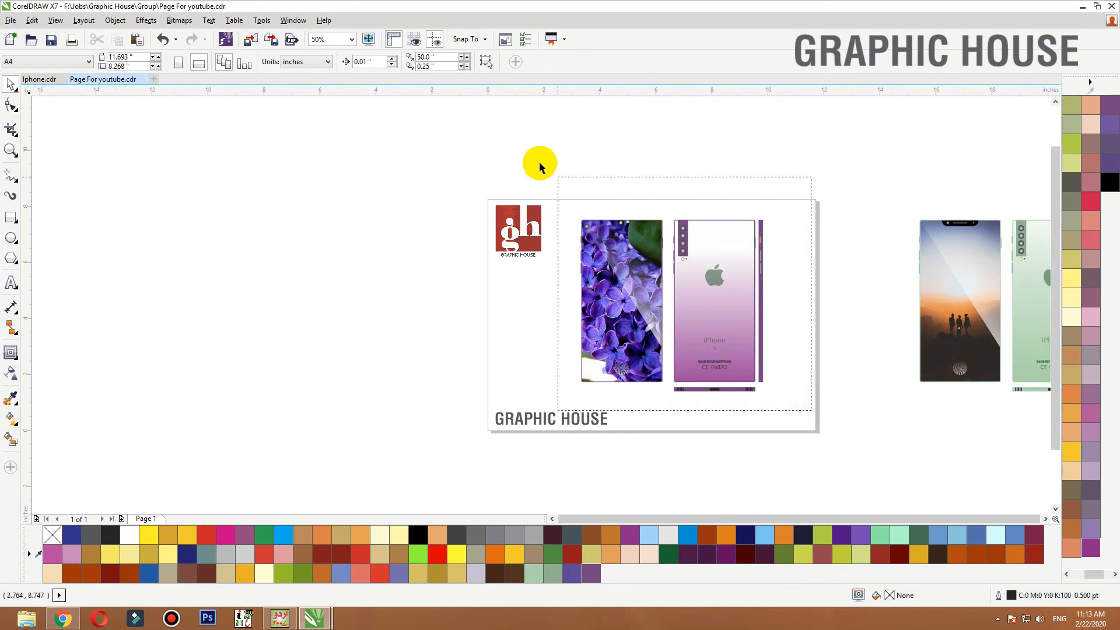
Fill the Apple logo on the back panel with Deep River
{"action": "scroll", "coordinate": [770, 298], "scroll_direction": "up", "scroll_amount": 3}
{"action": "left_click", "coordinate": [882, 226]}
{"action": "left_click", "coordinate": [638, 240]}
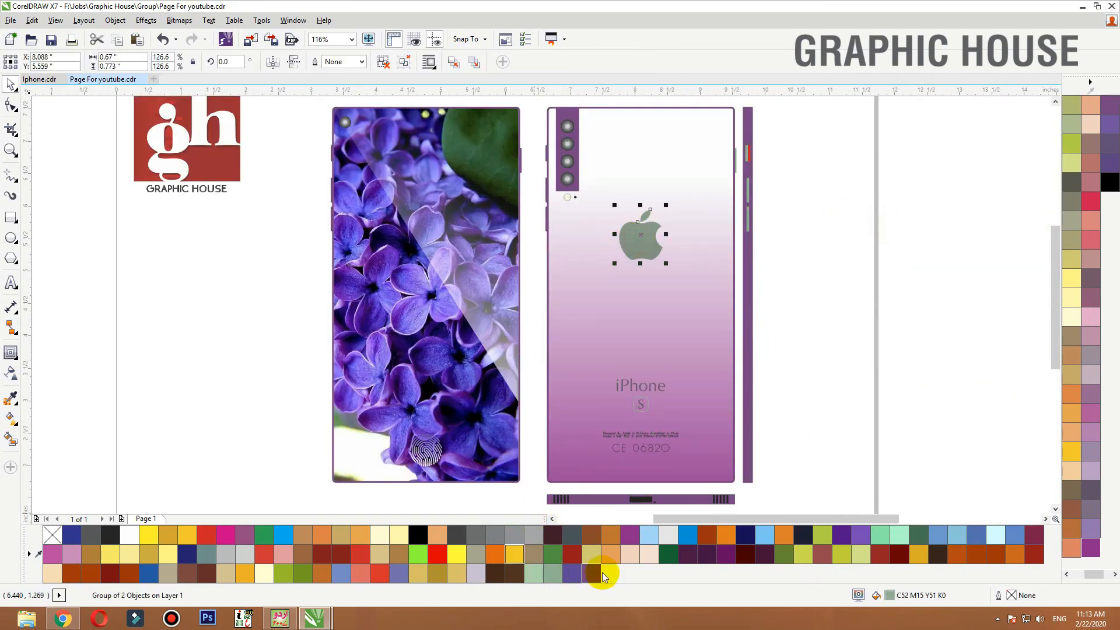
{"action": "left_click", "coordinate": [593, 577]}
{"action": "left_click", "coordinate": [877, 265]}
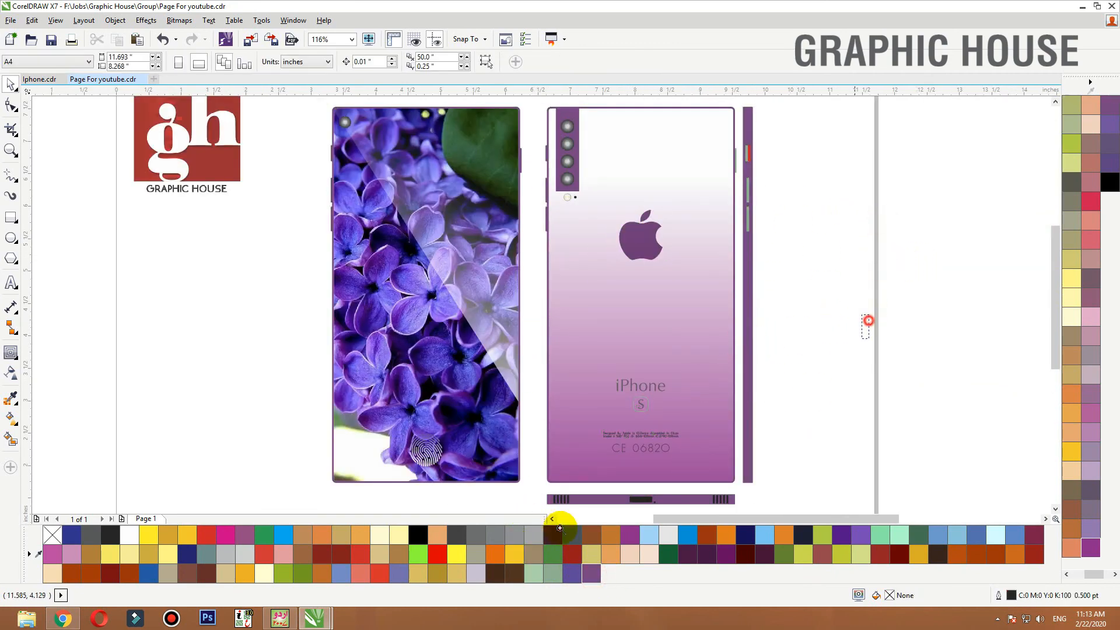
Recolour the regulatory text, CE marking, iPhone lettering and boxed S on the back panel to Deep River, including the box outline
{"action": "scroll", "coordinate": [704, 315], "scroll_direction": "up", "scroll_amount": 2}
{"action": "left_click_drag", "start_coordinate": [784, 268], "coordinate": [371, 312]}
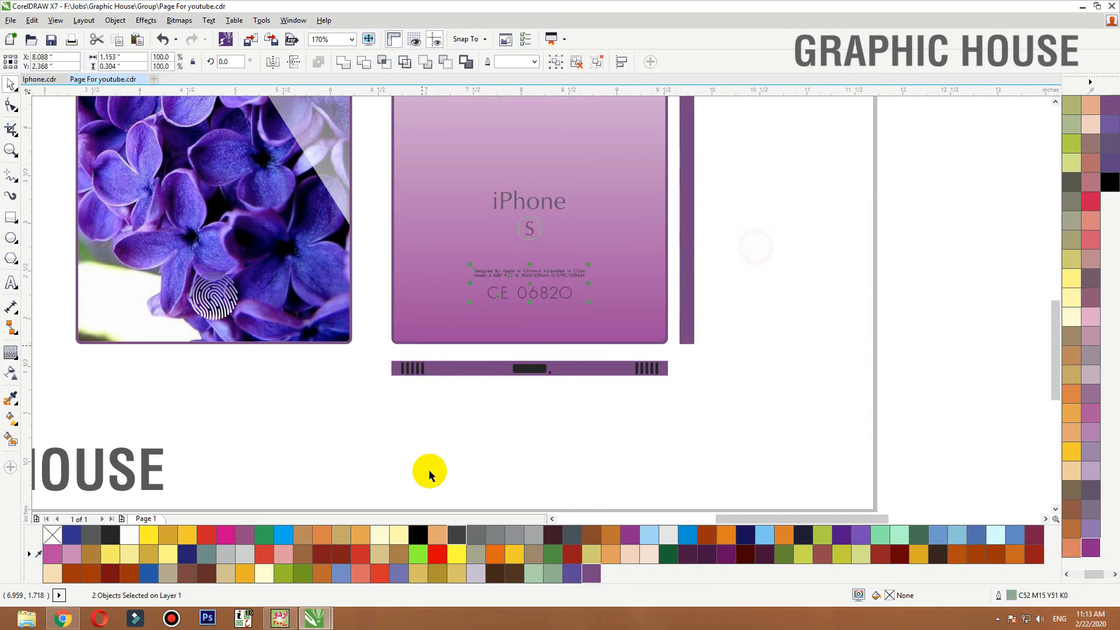
{"action": "left_click_drag", "start_coordinate": [753, 153], "coordinate": [453, 219]}
{"action": "left_click", "coordinate": [588, 578]}
{"action": "left_click_drag", "start_coordinate": [771, 183], "coordinate": [484, 252]}
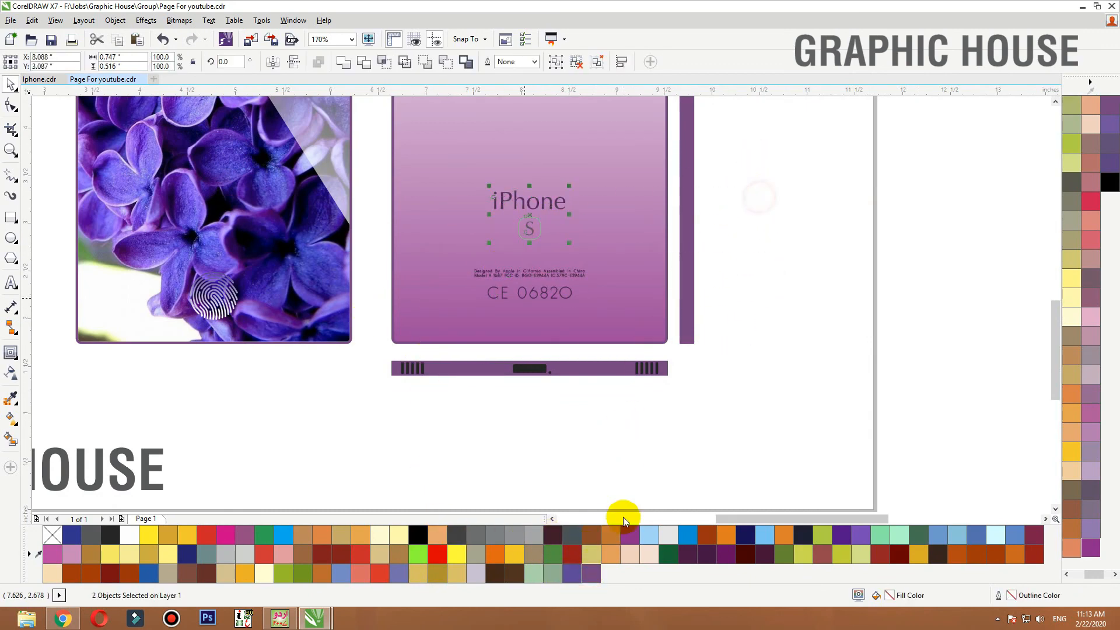
{"action": "left_click", "coordinate": [597, 573]}
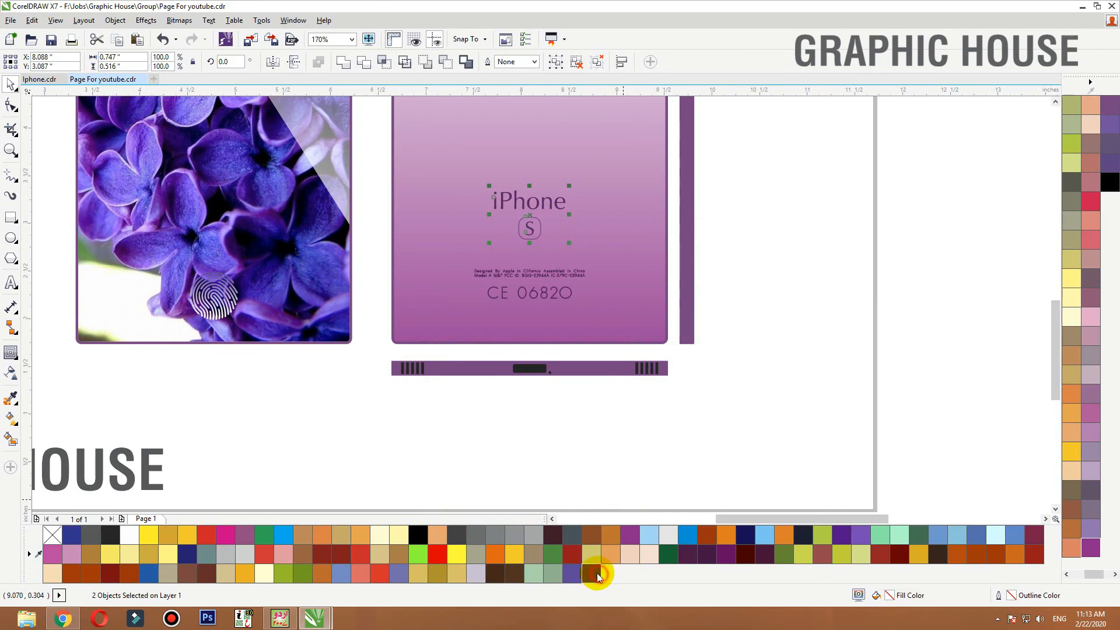
{"action": "left_click", "coordinate": [342, 345]}
{"action": "scroll", "coordinate": [649, 404], "scroll_direction": "down", "scroll_amount": 3}
{"action": "left_click_drag", "start_coordinate": [706, 413], "coordinate": [497, 237]}
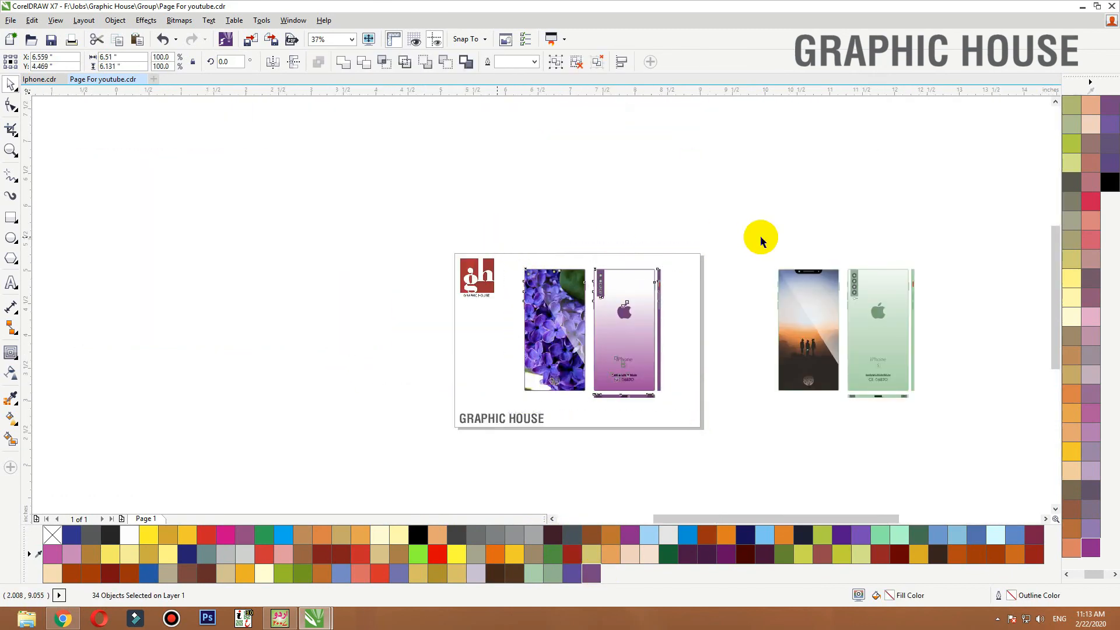
{"action": "key", "text": "shift+F2"}
{"action": "left_click", "coordinate": [823, 220]}
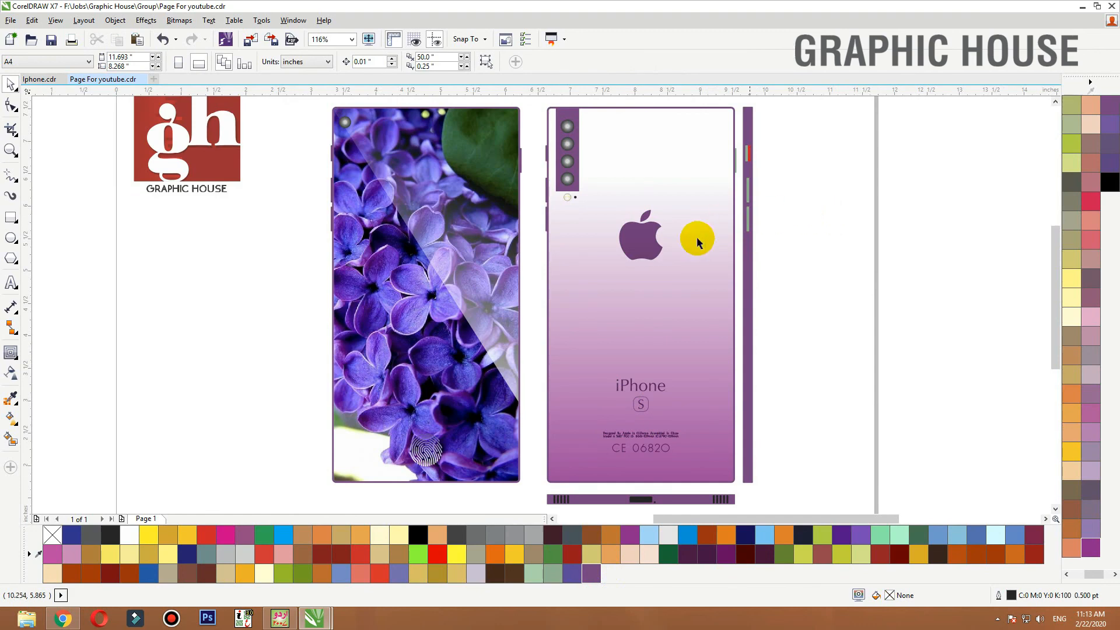
{"action": "left_click", "coordinate": [416, 432]}
{"action": "left_click", "coordinate": [263, 427]}
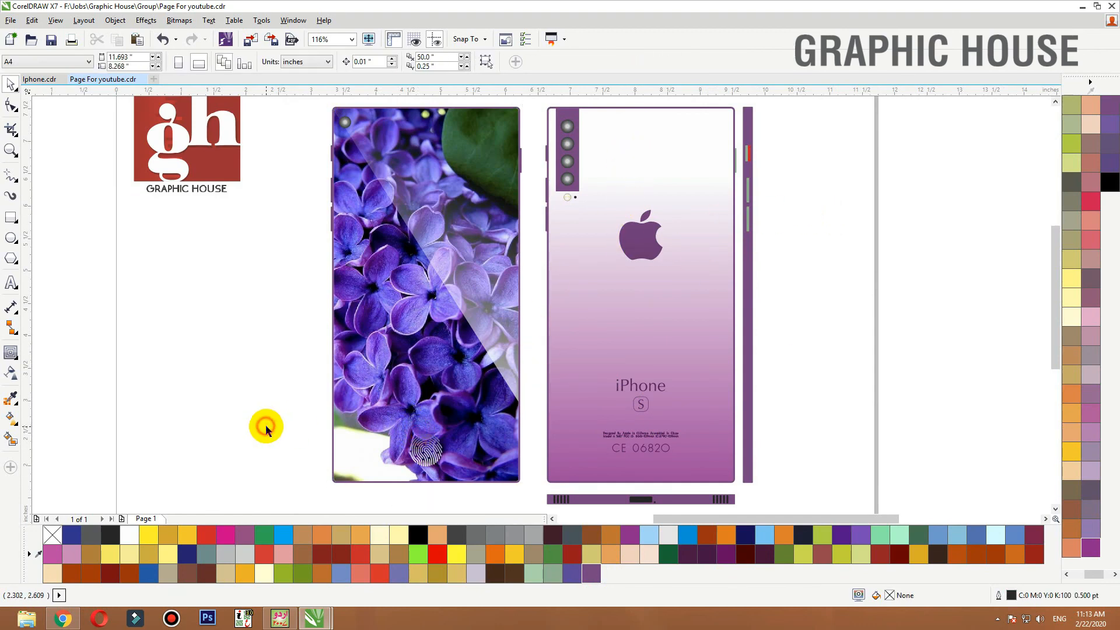
Start importing a file and browse to the bail folder under Data (D:), All Folders--, my cdr
{"action": "key", "text": "ctrl+i"}
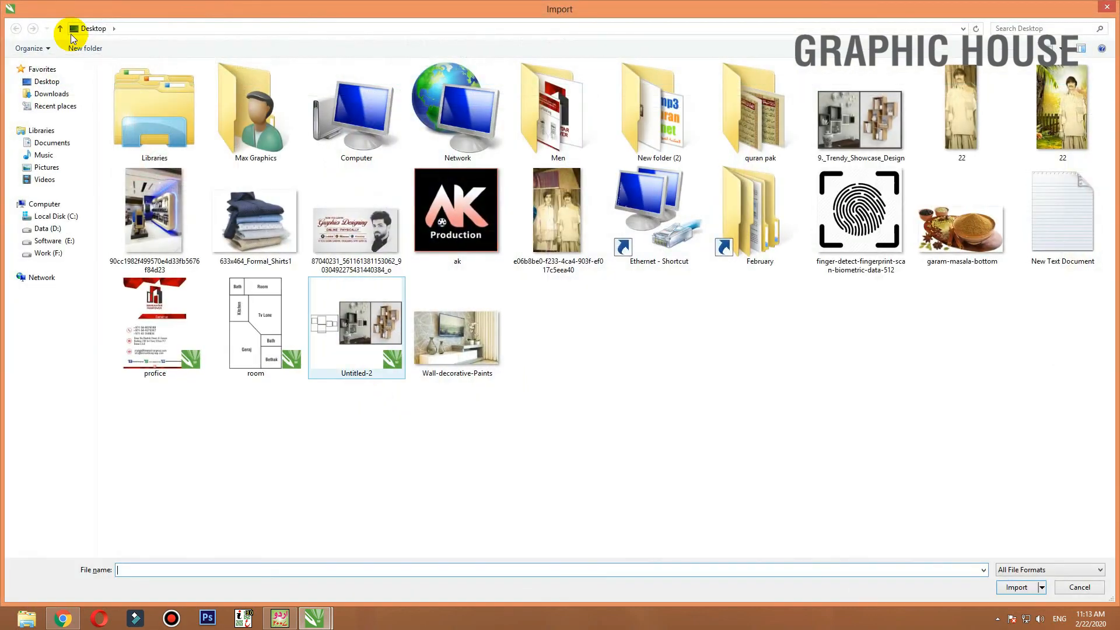
{"action": "left_click", "coordinate": [36, 229]}
{"action": "double_click", "coordinate": [353, 140]}
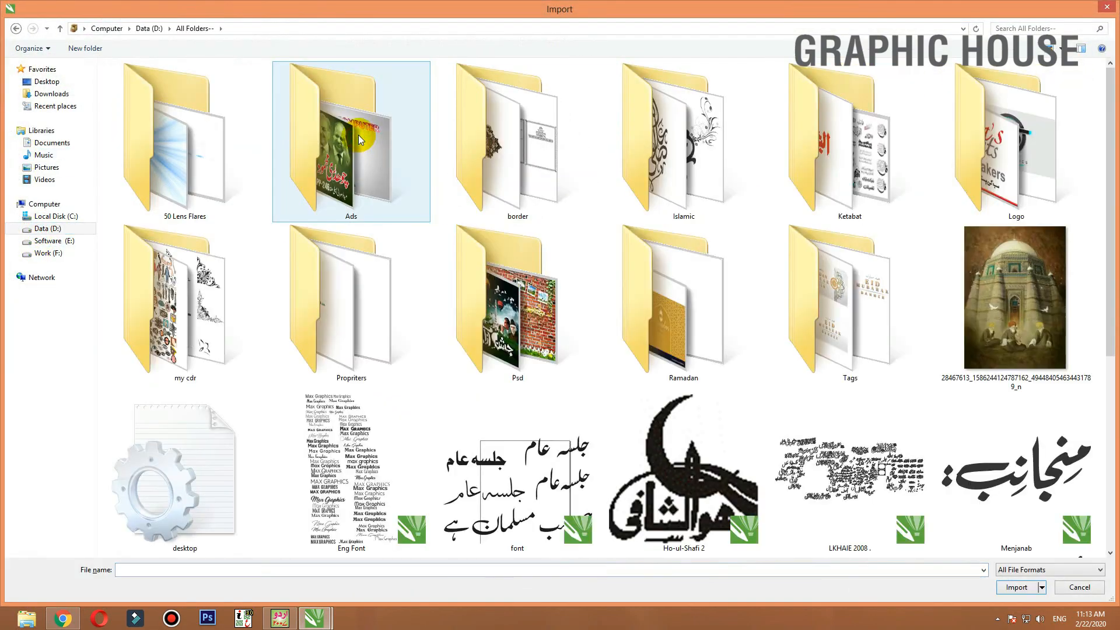
{"action": "left_click", "coordinate": [696, 282]}
{"action": "left_click", "coordinate": [842, 302]}
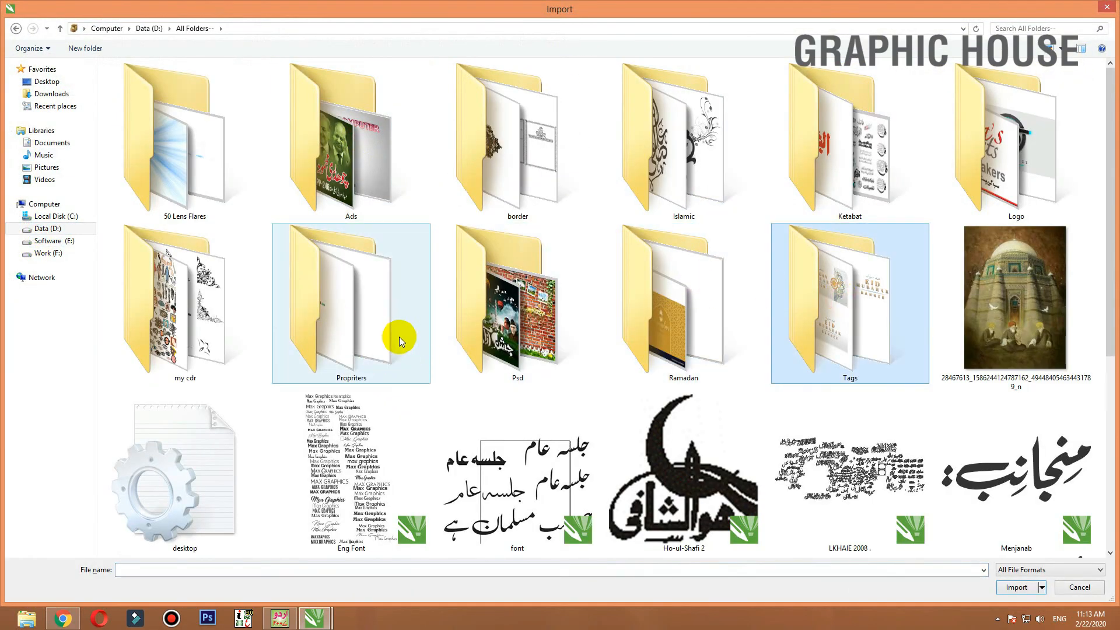
{"action": "left_click", "coordinate": [231, 327]}
{"action": "double_click", "coordinate": [231, 328]}
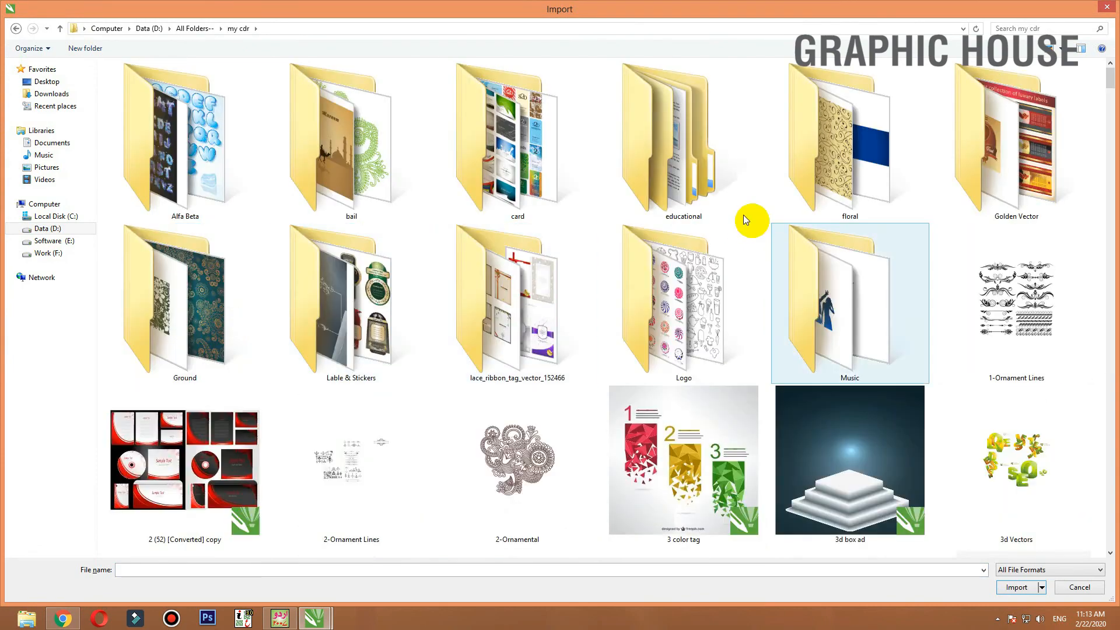
{"action": "double_click", "coordinate": [405, 175]}
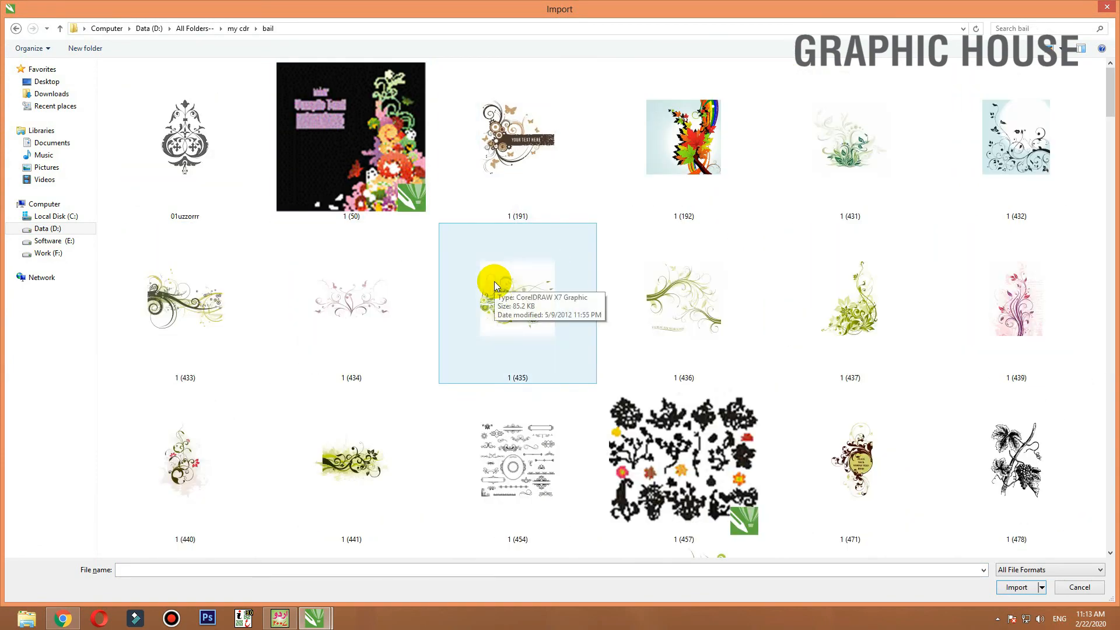
Import floral_decorative_ornaments and place it near the page's lower-right corner, about 4.58 by 2.53 inches
{"action": "scroll", "coordinate": [495, 281], "scroll_direction": "down", "scroll_amount": 15}
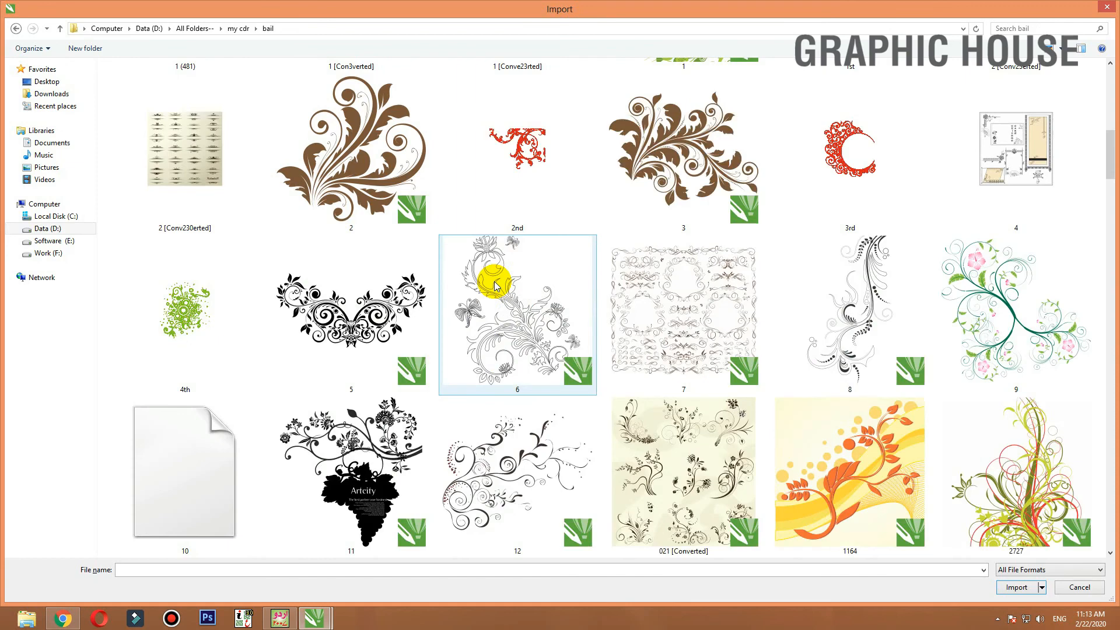
{"action": "scroll", "coordinate": [495, 282], "scroll_direction": "down", "scroll_amount": 3}
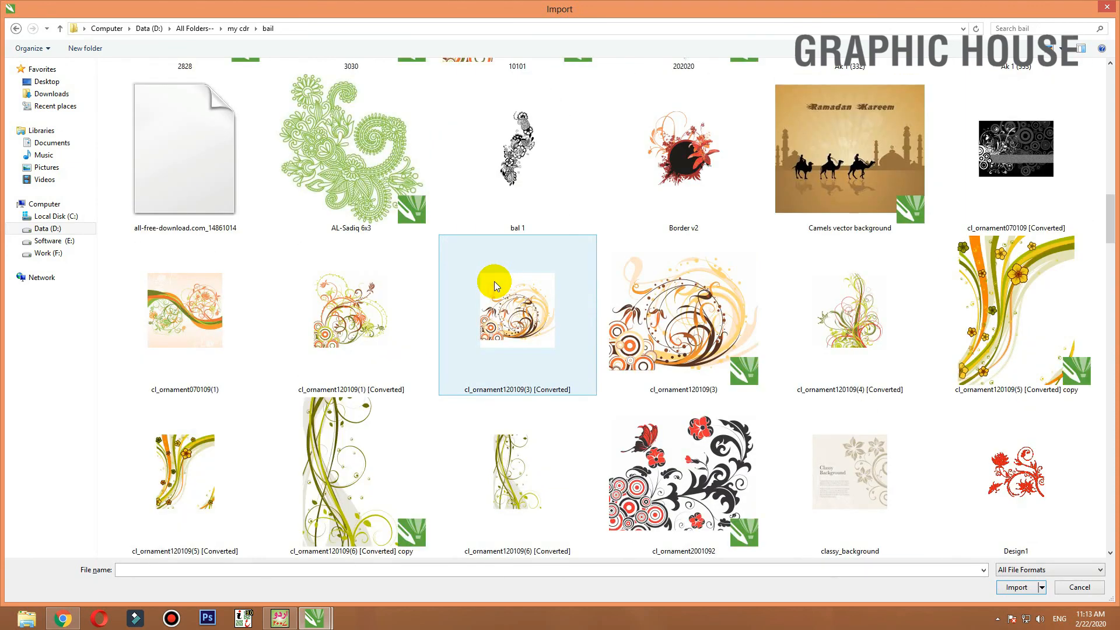
{"action": "scroll", "coordinate": [495, 281], "scroll_direction": "down", "scroll_amount": 6}
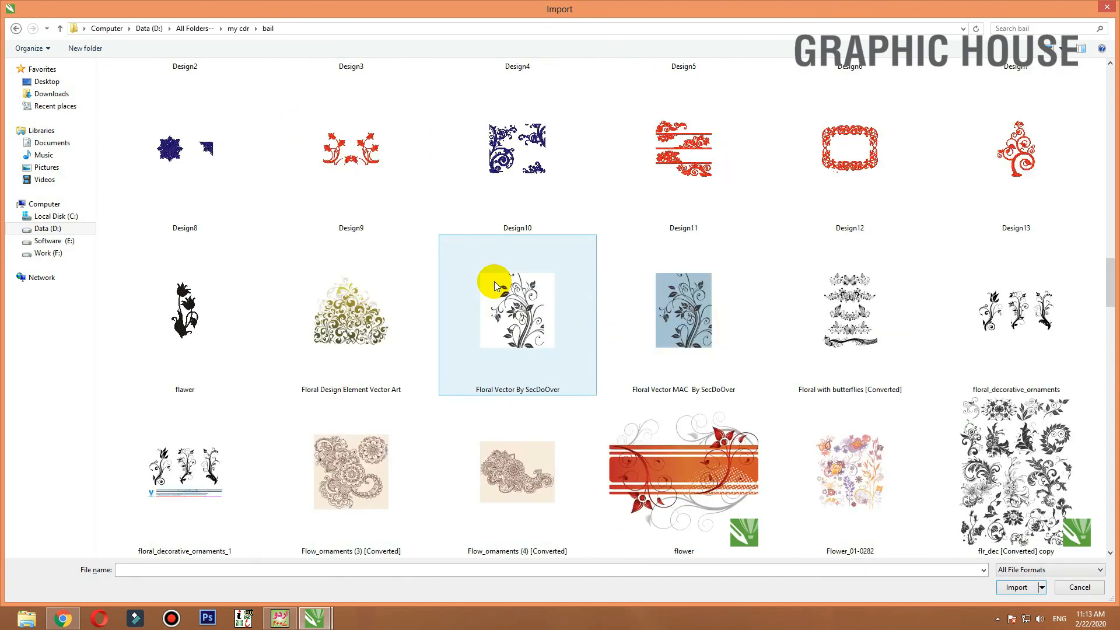
{"action": "scroll", "coordinate": [495, 281], "scroll_direction": "down", "scroll_amount": 3}
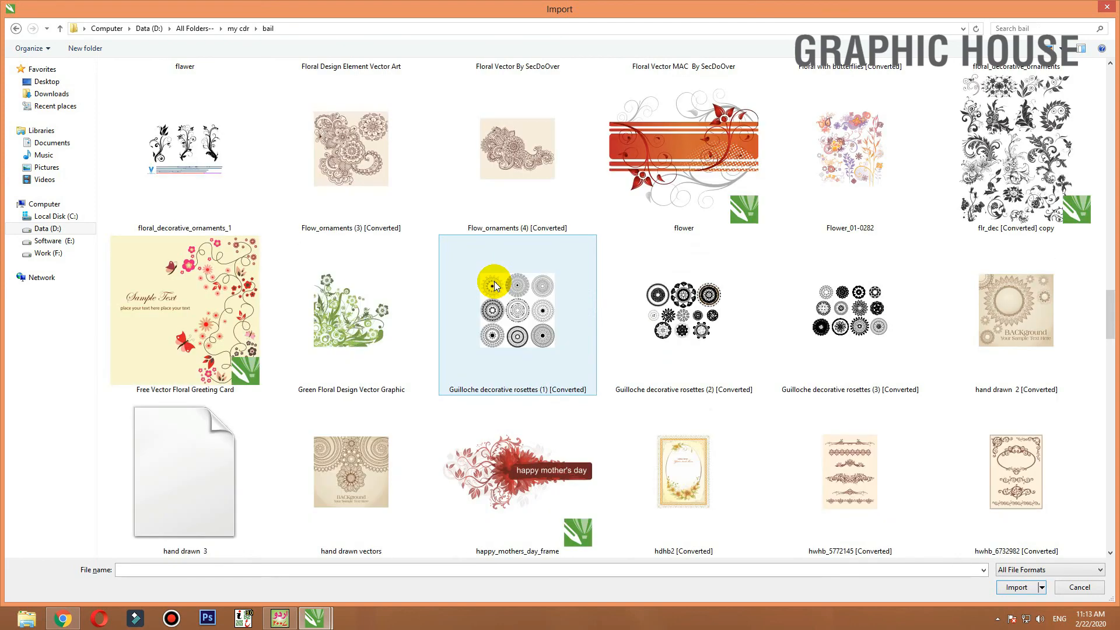
{"action": "scroll", "coordinate": [495, 282], "scroll_direction": "up", "scroll_amount": 3}
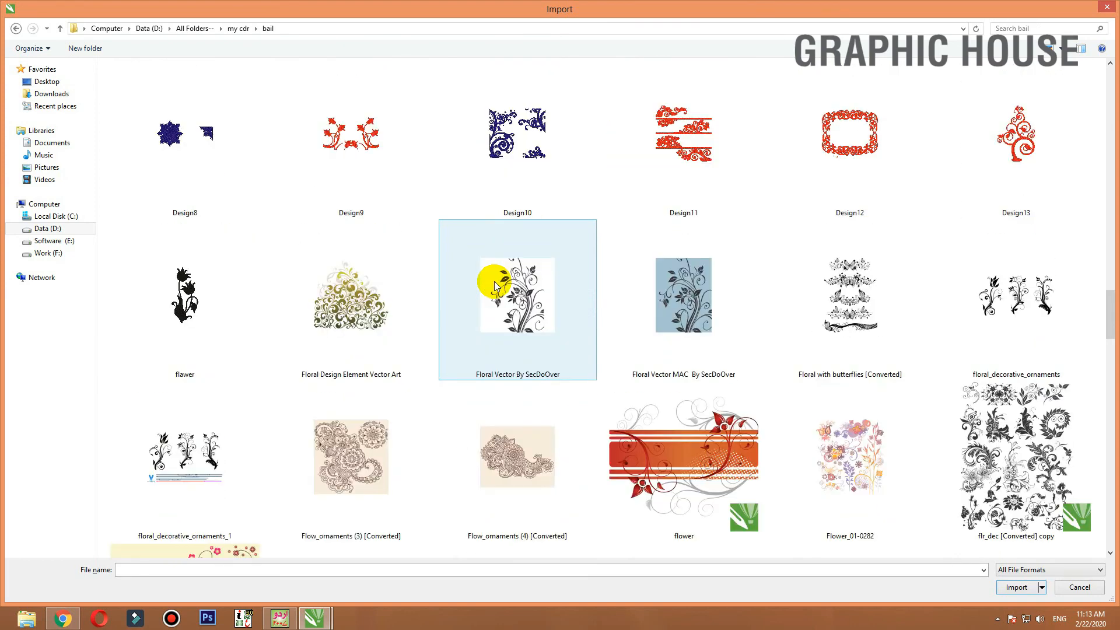
{"action": "left_click", "coordinate": [993, 282]}
{"action": "double_click", "coordinate": [993, 282]}
{"action": "left_click_drag", "start_coordinate": [665, 303], "coordinate": [795, 424]}
{"action": "scroll", "coordinate": [817, 329], "scroll_direction": "down", "scroll_amount": 1}
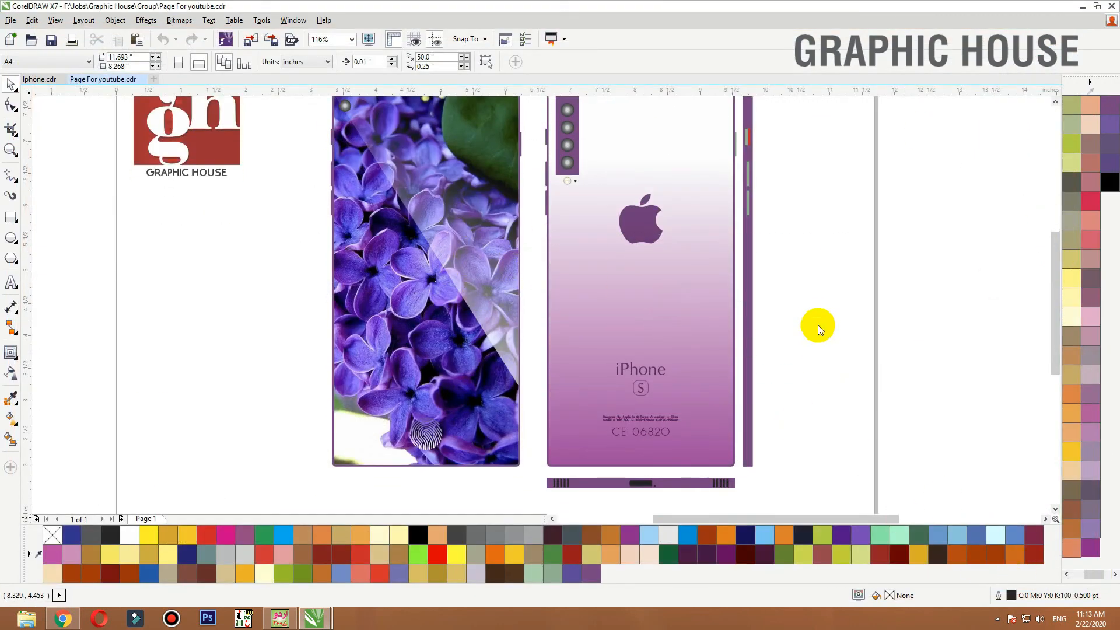
{"action": "scroll", "coordinate": [777, 303], "scroll_direction": "down", "scroll_amount": 1}
{"action": "left_click_drag", "start_coordinate": [777, 303], "coordinate": [857, 448]}
{"action": "key", "text": "shift+F2"}
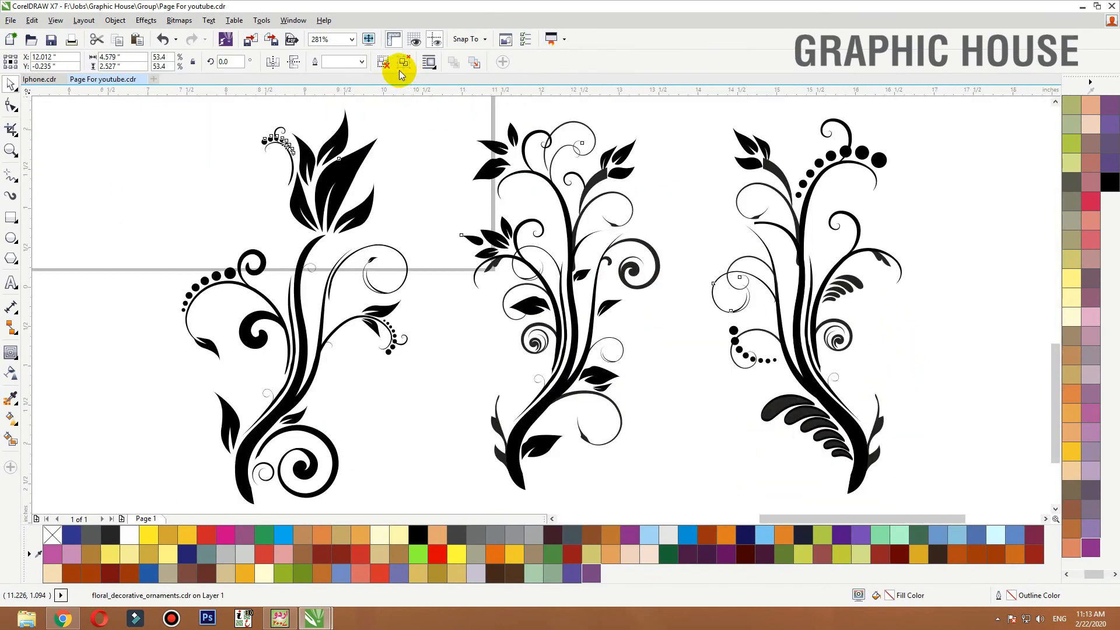
Ungroup the imported ornaments and delete the two outer flourishes, keeping only the middle one
{"action": "left_click", "coordinate": [402, 62]}
{"action": "key", "text": "F3"}
{"action": "left_click", "coordinate": [474, 144]}
{"action": "left_click", "coordinate": [445, 255]}
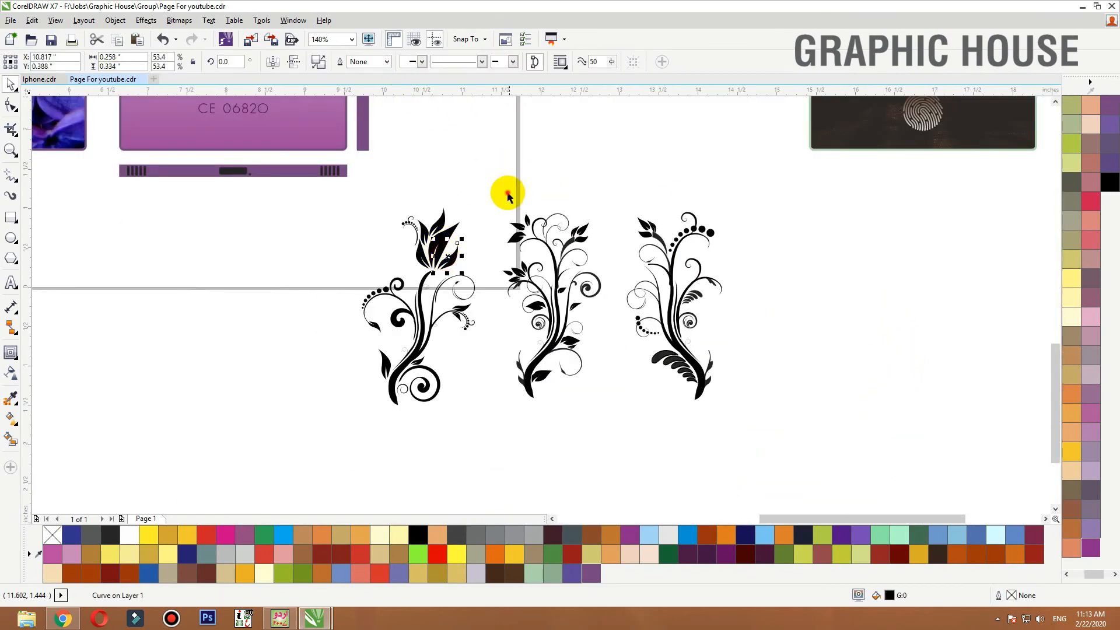
{"action": "left_click_drag", "start_coordinate": [508, 197], "coordinate": [362, 438]}
{"action": "key", "text": "Delete"}
{"action": "left_click_drag", "start_coordinate": [830, 439], "coordinate": [480, 435]}
{"action": "key", "text": "Delete"}
Group the middle flourish's pieces and move it over the lower camera-side edge of the purple back panel
{"action": "key", "text": "ctrl+g"}
{"action": "scroll", "coordinate": [543, 368], "scroll_direction": "down", "scroll_amount": 2}
{"action": "left_click_drag", "start_coordinate": [540, 366], "coordinate": [318, 249]}
Fill the flourish with Deep River and enlarge it to about 1.76 by 3.26 inches
{"action": "key", "text": "F2"}
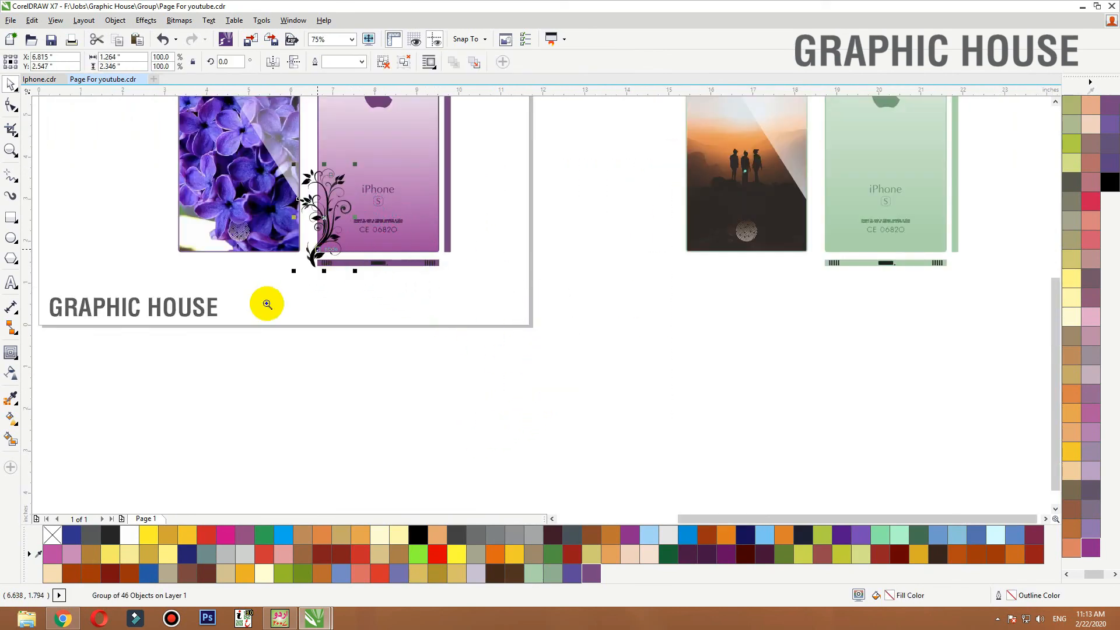
{"action": "left_click_drag", "start_coordinate": [266, 304], "coordinate": [497, 72]}
{"action": "left_click", "coordinate": [596, 582]}
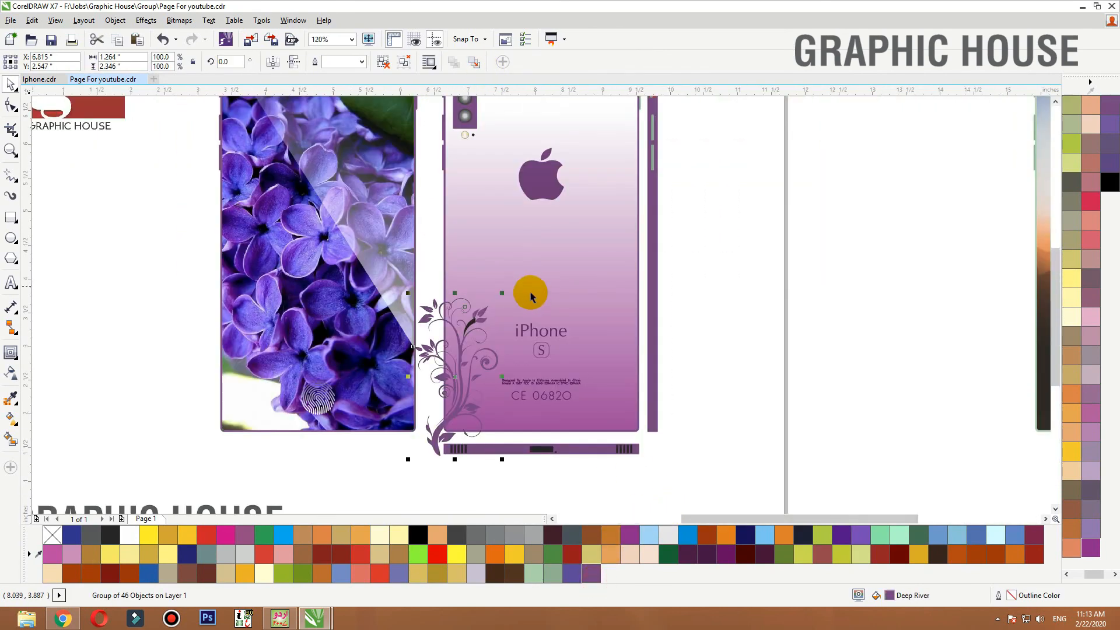
{"action": "left_click_drag", "start_coordinate": [503, 292], "coordinate": [531, 238]}
Convert the black outline of the flourish's upper stem to an object and fill it with Deep River
{"action": "left_click", "coordinate": [495, 270], "text": "ctrl"}
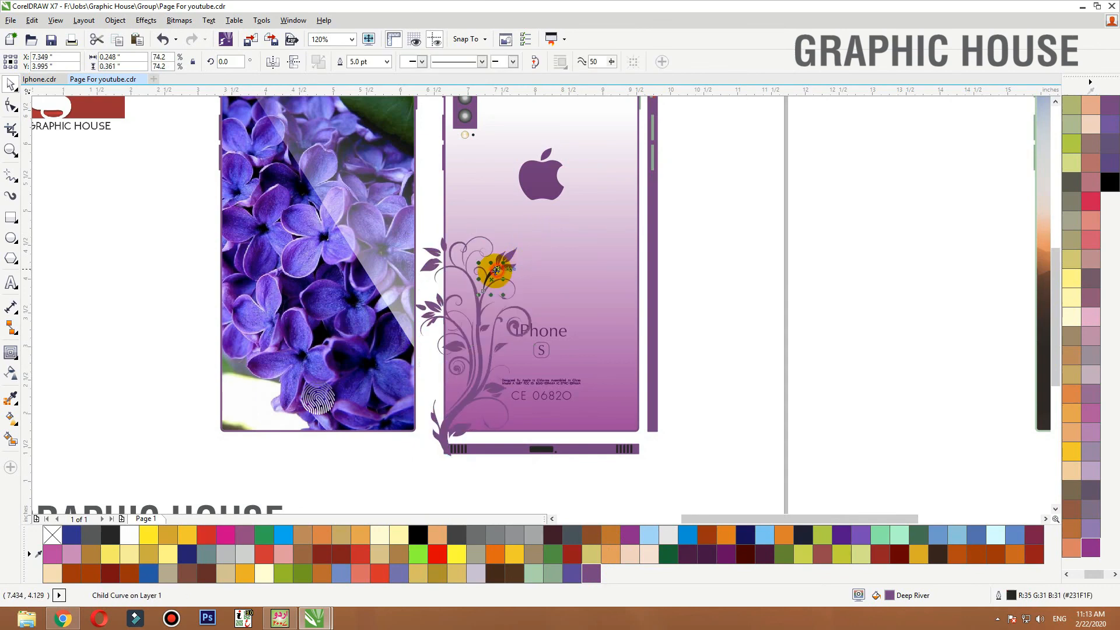
{"action": "left_click", "coordinate": [596, 574]}
{"action": "key", "text": "F2"}
{"action": "left_click_drag", "start_coordinate": [630, 233], "coordinate": [393, 350]}
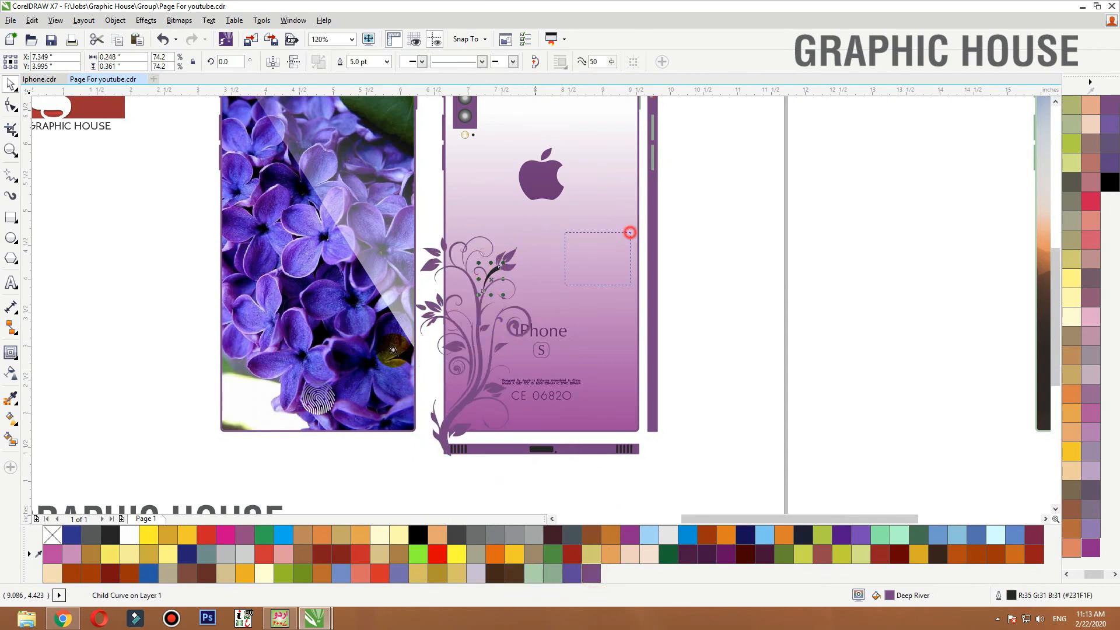
{"action": "left_click", "coordinate": [123, 24]}
{"action": "left_click", "coordinate": [280, 354]}
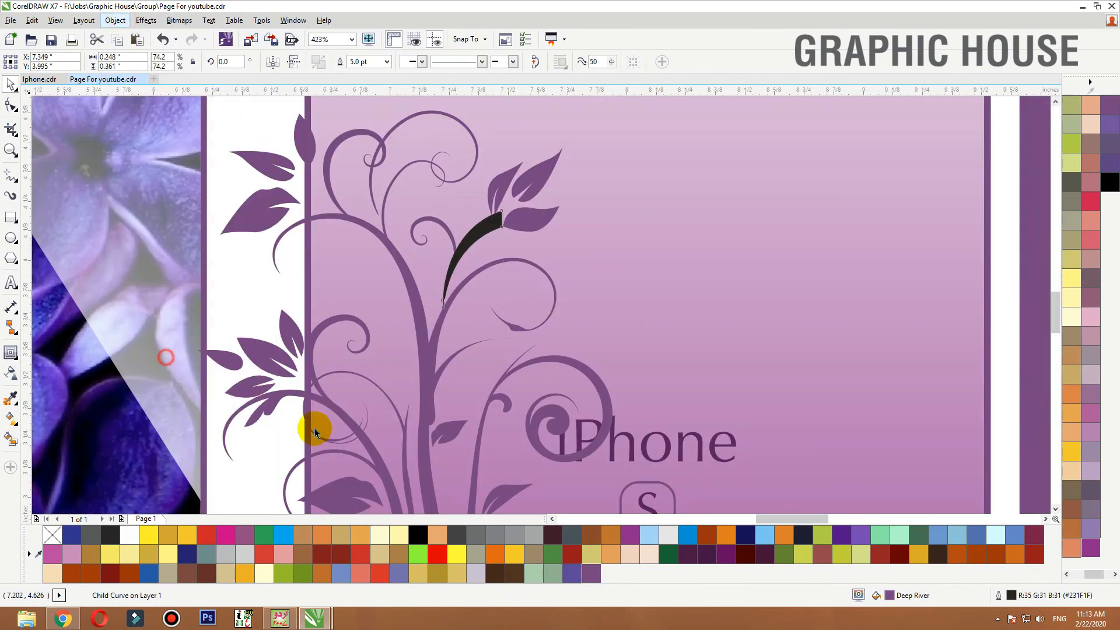
{"action": "left_click", "coordinate": [586, 576]}
{"action": "scroll", "coordinate": [453, 298], "scroll_direction": "down", "scroll_amount": 5}
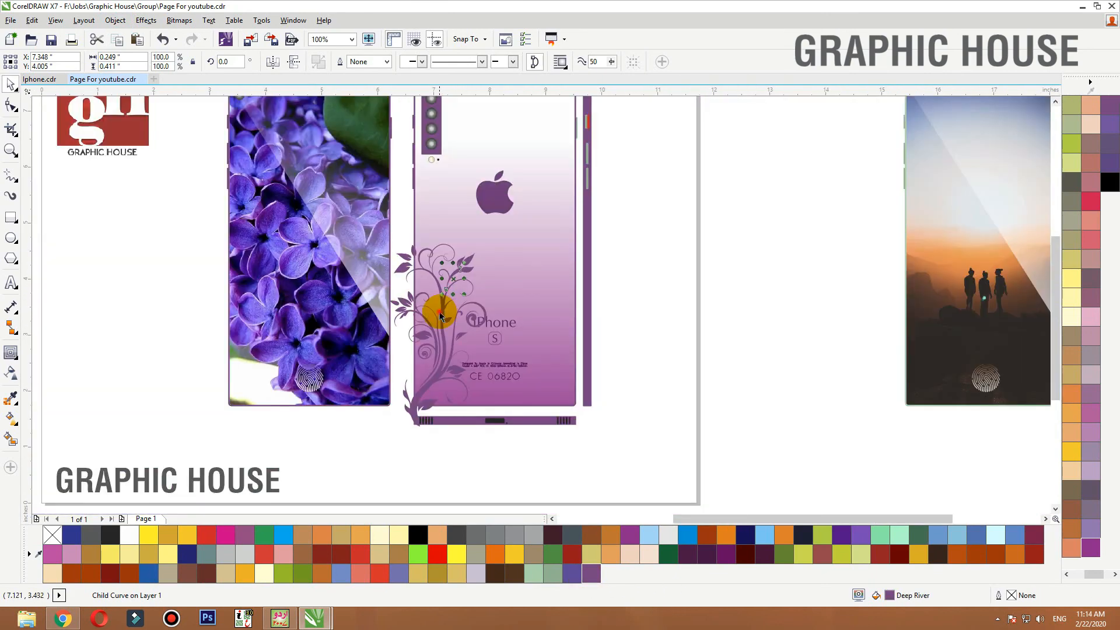
Shift the flourish slightly outward over the back panel's edge and ungroup it
{"action": "mouse_move", "coordinate": [440, 327]}
{"action": "left_mouse_down"}
{"action": "mouse_move", "coordinate": [430, 346]}
{"action": "mouse_move", "coordinate": [430, 316]}
{"action": "left_mouse_up"}
{"action": "left_click", "coordinate": [405, 61]}
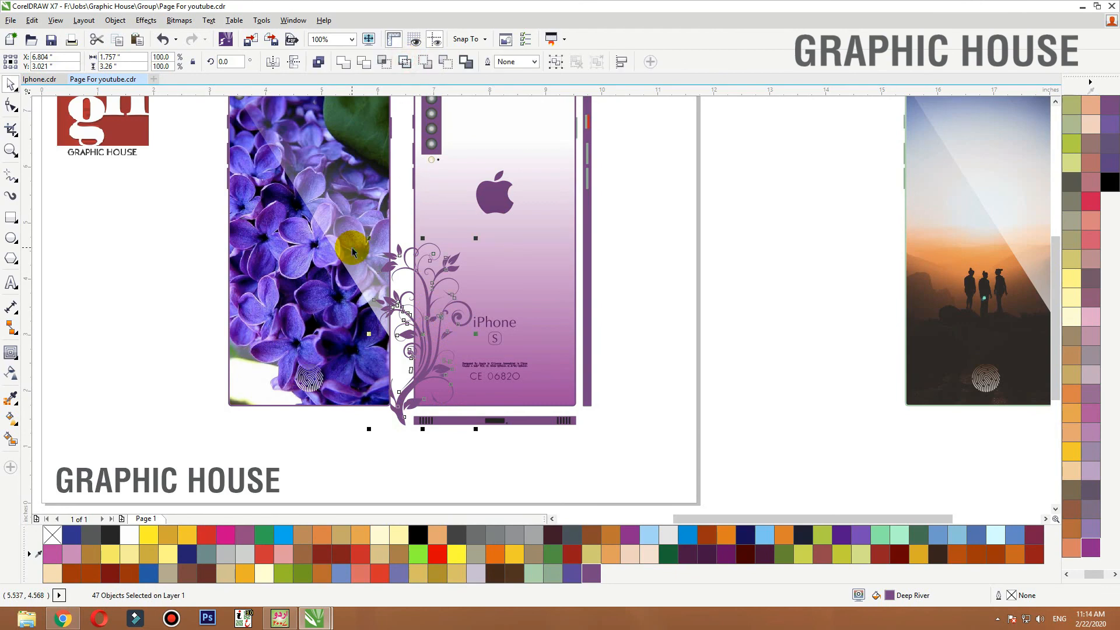
Merge the flourish's pieces into a single curve and PowerClip it inside the purple back panel
{"action": "left_click", "coordinate": [351, 248]}
{"action": "key", "text": "shift+F2"}
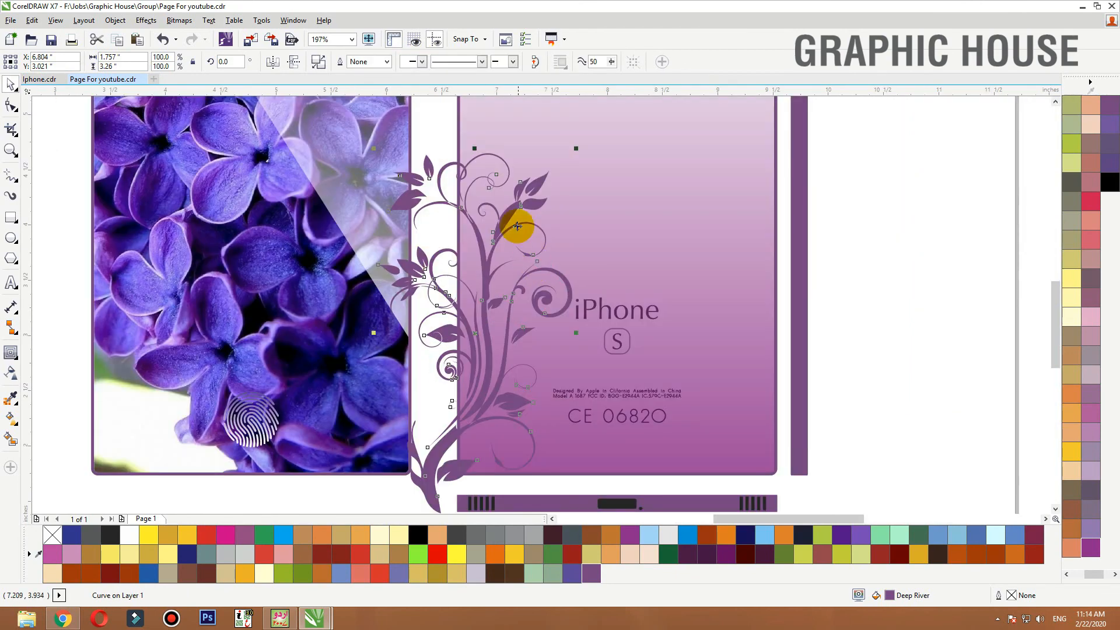
{"action": "right_click", "coordinate": [499, 232]}
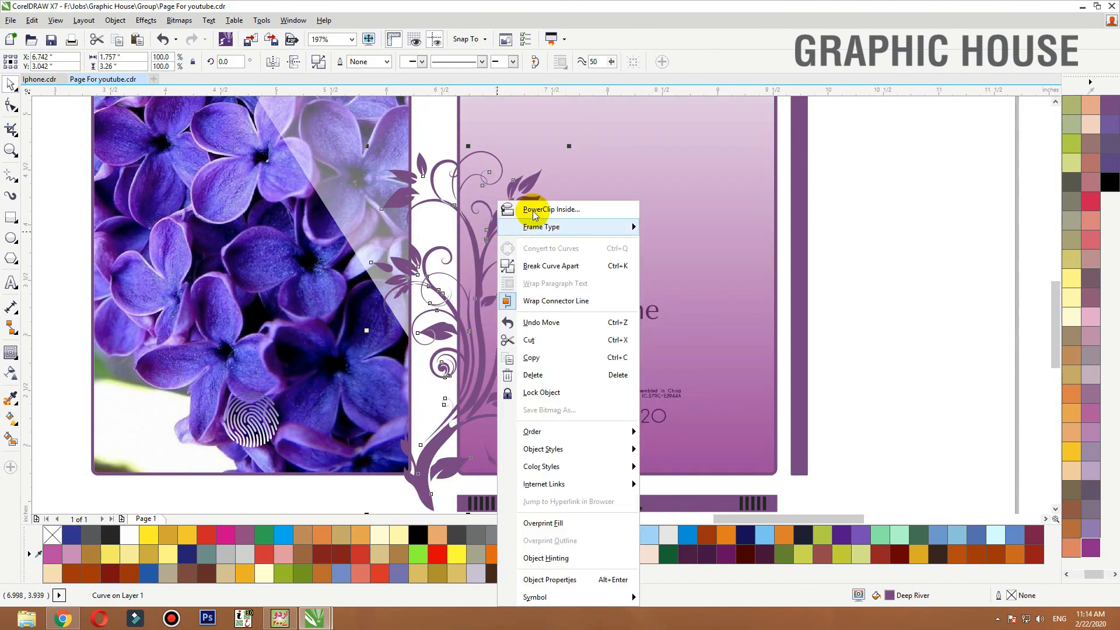
{"action": "left_click", "coordinate": [536, 208]}
{"action": "left_click", "coordinate": [481, 127]}
{"action": "key", "text": "shift+F2"}
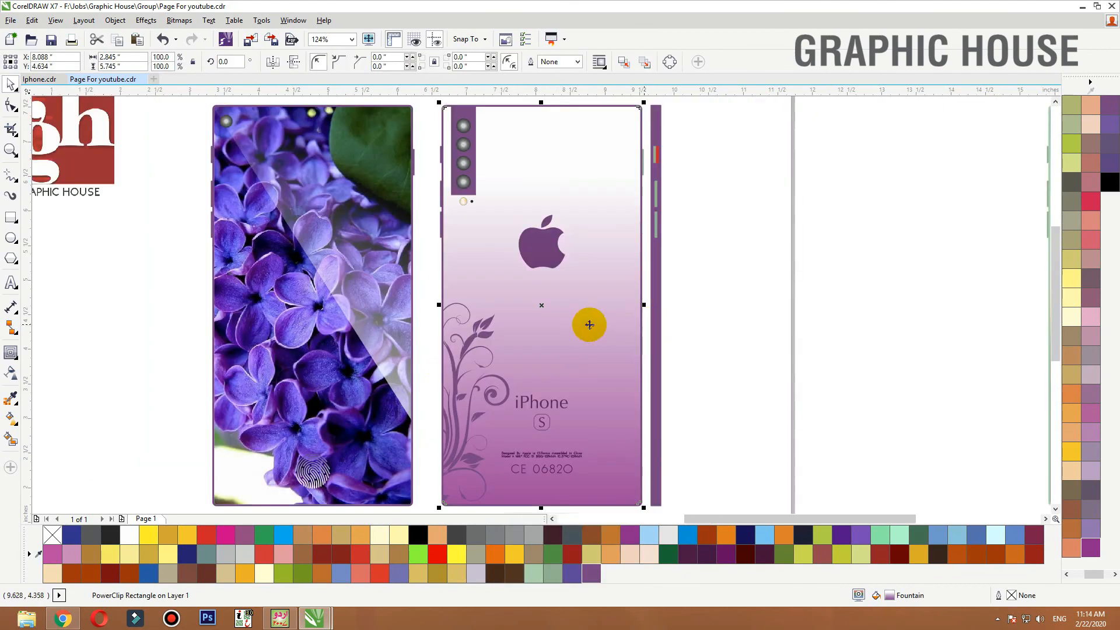
Apply a linear transparency to the flourish inside the back panel's PowerClip, fading it towards the base of its stem
{"action": "left_click", "coordinate": [457, 385], "text": "ctrl"}
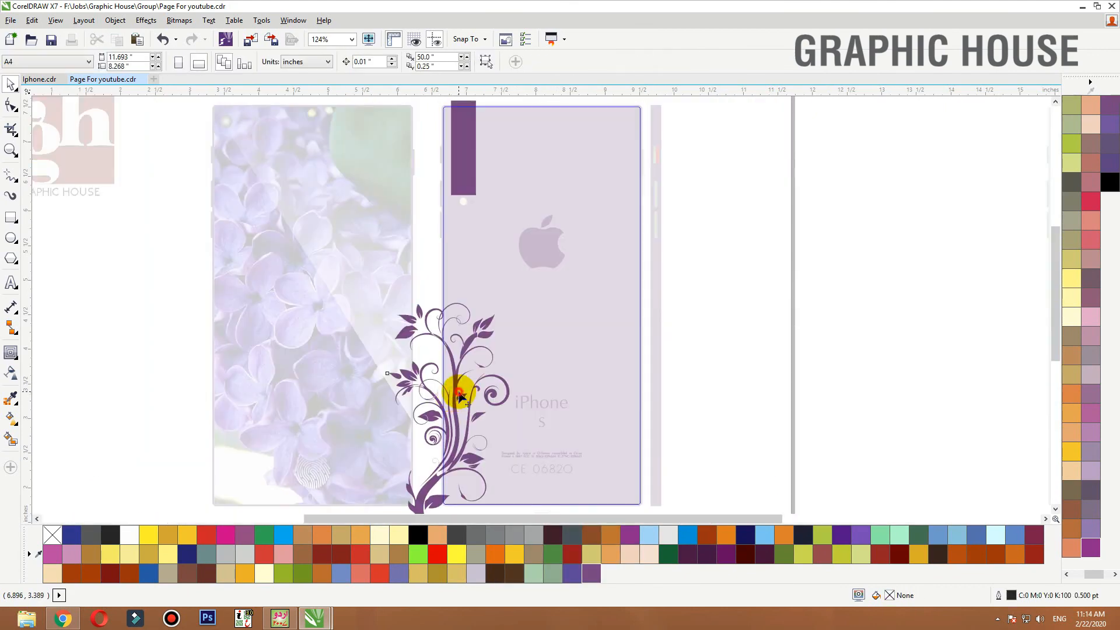
{"action": "left_click", "coordinate": [10, 374]}
{"action": "left_click_drag", "start_coordinate": [555, 311], "coordinate": [372, 503]}
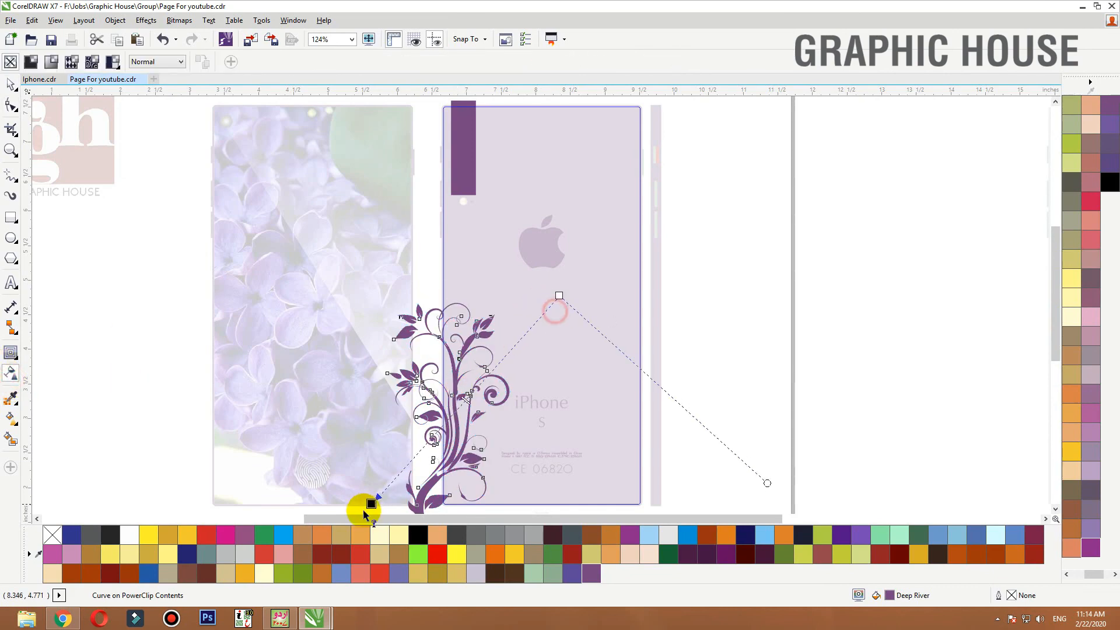
{"action": "key", "text": "space"}
{"action": "left_click", "coordinate": [808, 228], "text": "ctrl"}
Duplicate the faded flourish within the back panel's PowerClip, placing the copy over the upper edge opposite the camera
{"action": "left_click", "coordinate": [445, 363]}
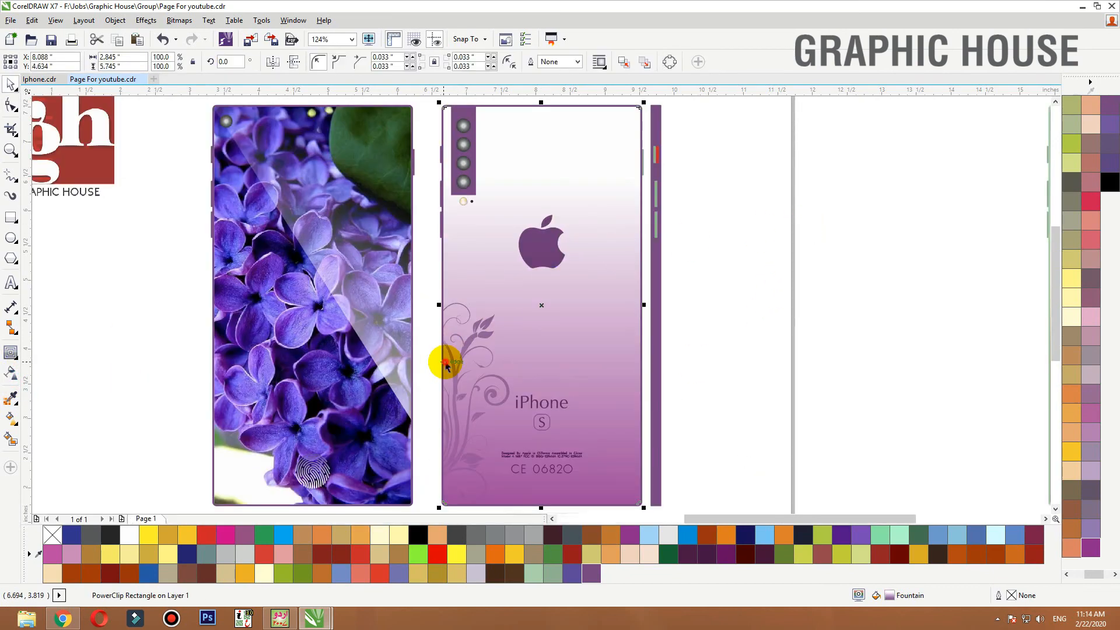
{"action": "left_click_drag", "start_coordinate": [461, 376], "coordinate": [650, 210]}
{"action": "right_click", "coordinate": [650, 210]}
Rotate the copied flourish by about 44 degrees and move it into the back panel's upper corner opposite the camera
{"action": "left_click", "coordinate": [648, 212]}
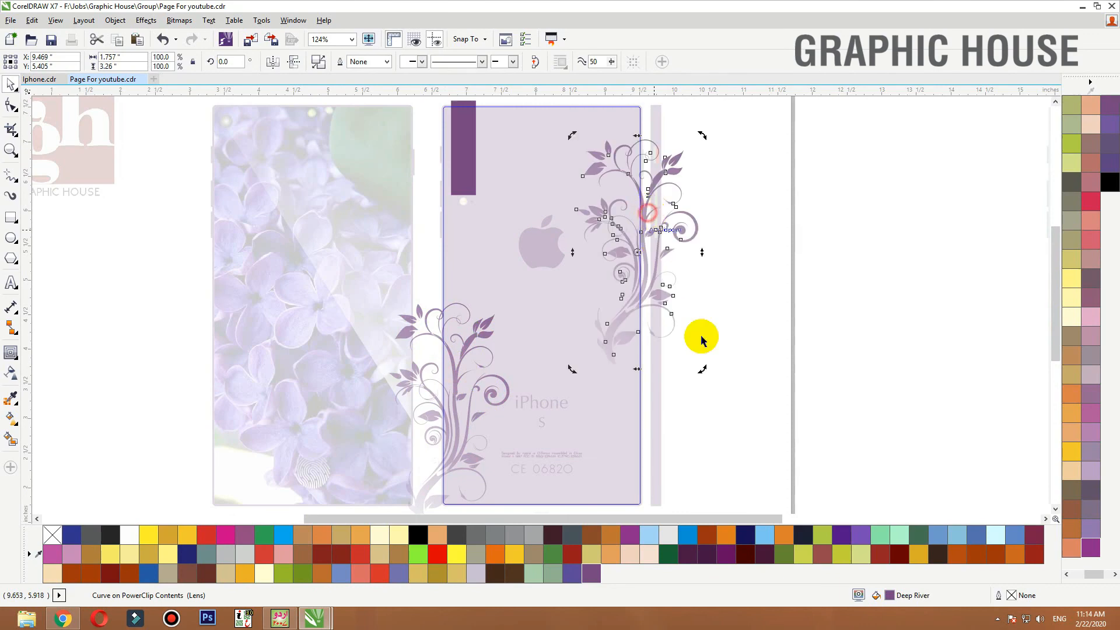
{"action": "left_click", "coordinate": [642, 305]}
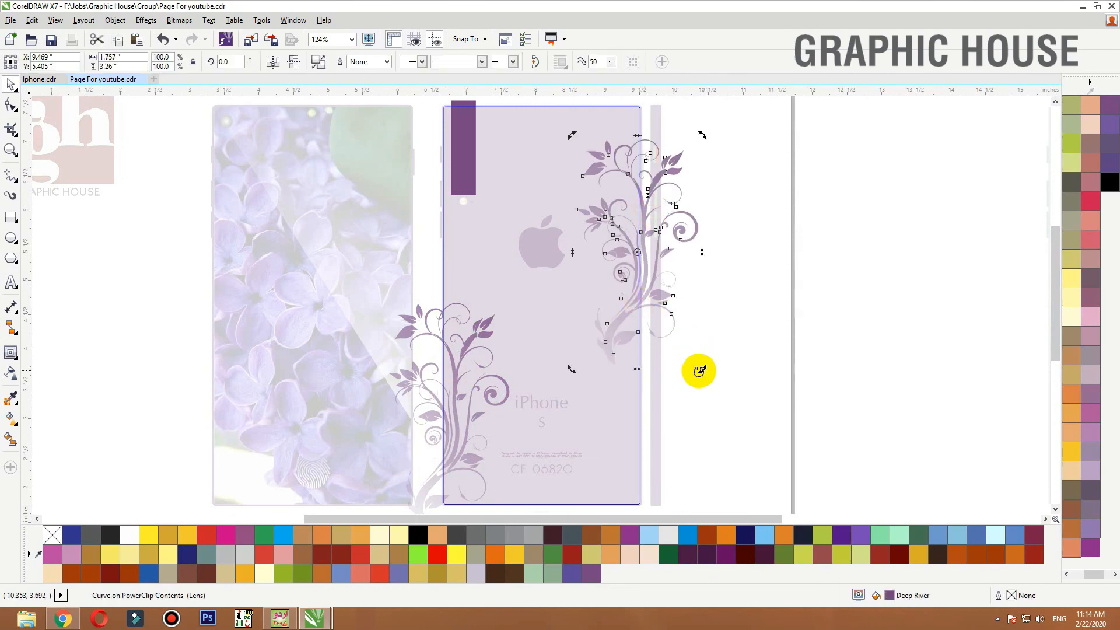
{"action": "left_click_drag", "start_coordinate": [699, 371], "coordinate": [849, 324]}
{"action": "left_click_drag", "start_coordinate": [674, 292], "coordinate": [657, 163]}
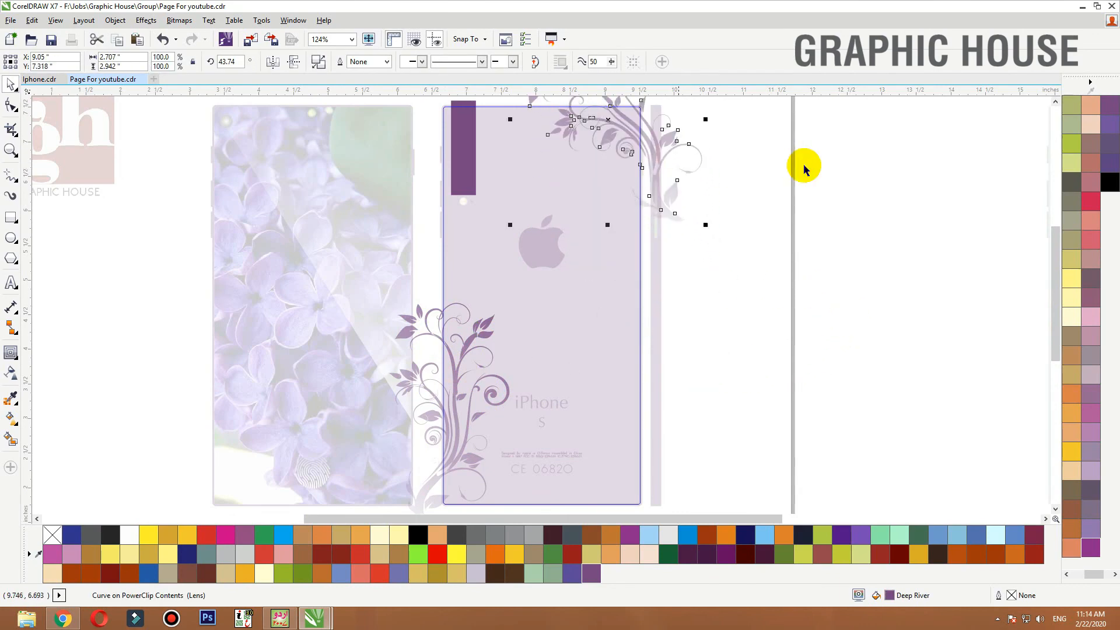
{"action": "left_click", "coordinate": [804, 169], "text": "ctrl"}
{"action": "scroll", "coordinate": [693, 167], "scroll_direction": "down", "scroll_amount": 2}
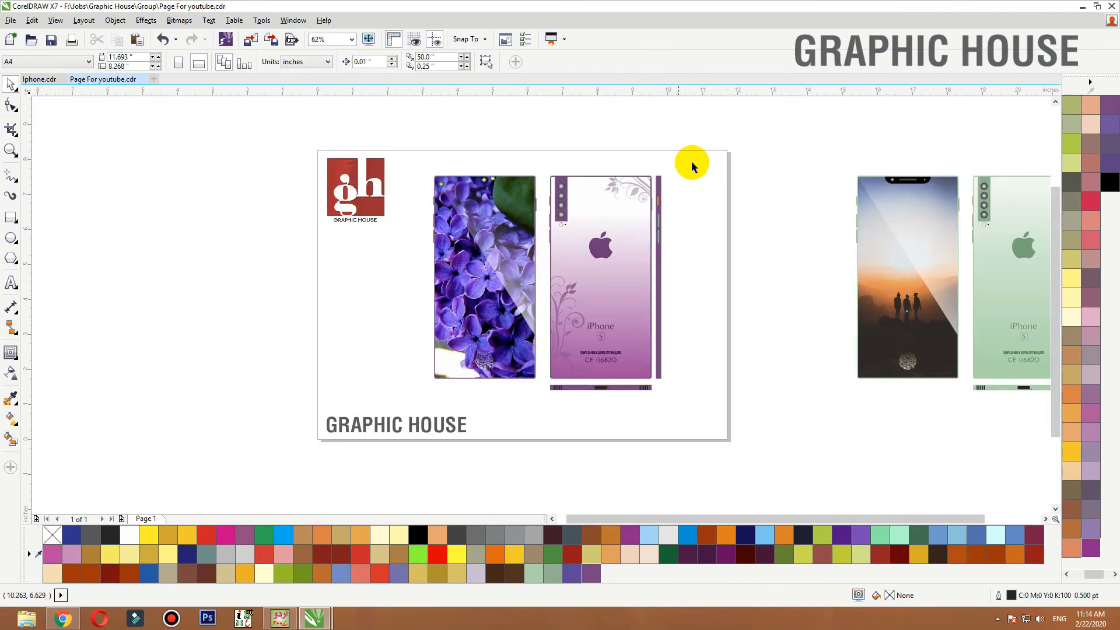
{"action": "left_click_drag", "start_coordinate": [425, 145], "coordinate": [1103, 432]}
{"action": "key", "text": "shift+F2"}
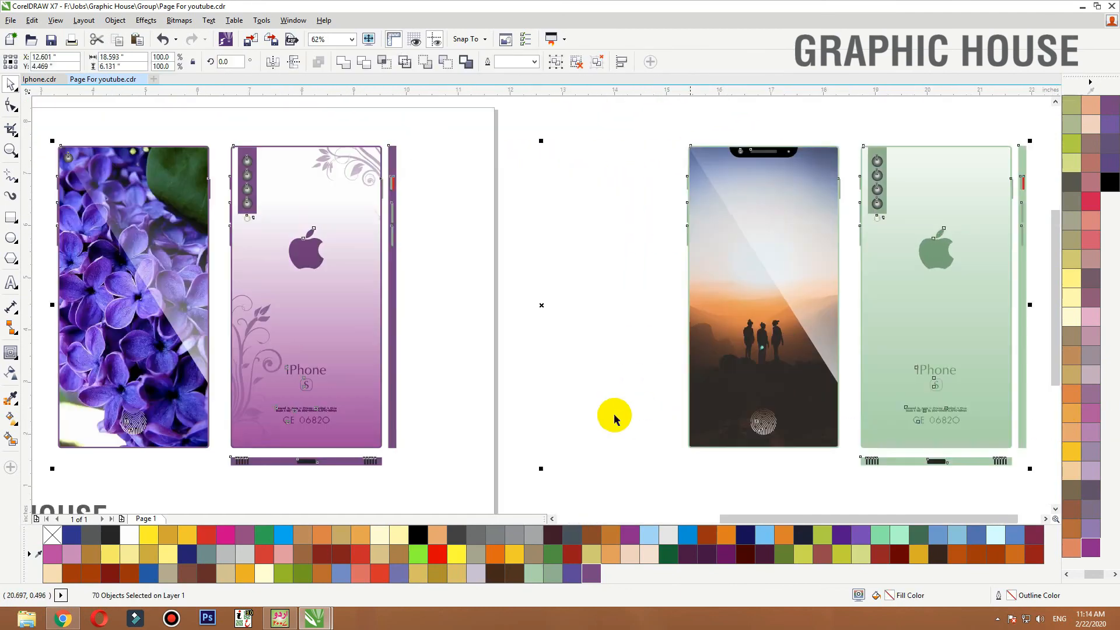
{"action": "left_click", "coordinate": [499, 409]}
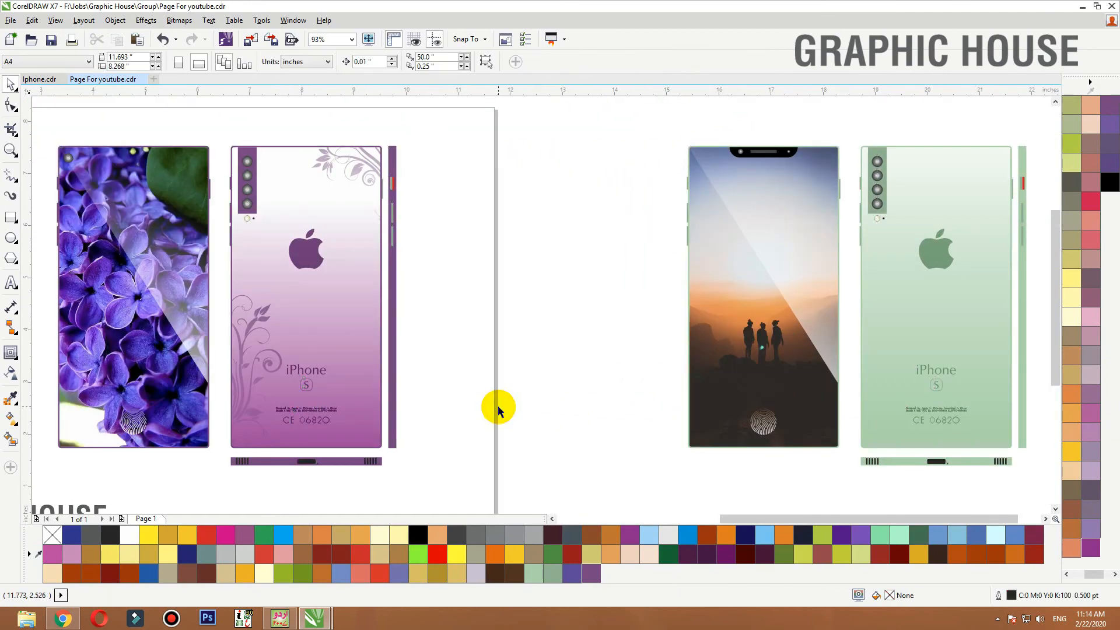